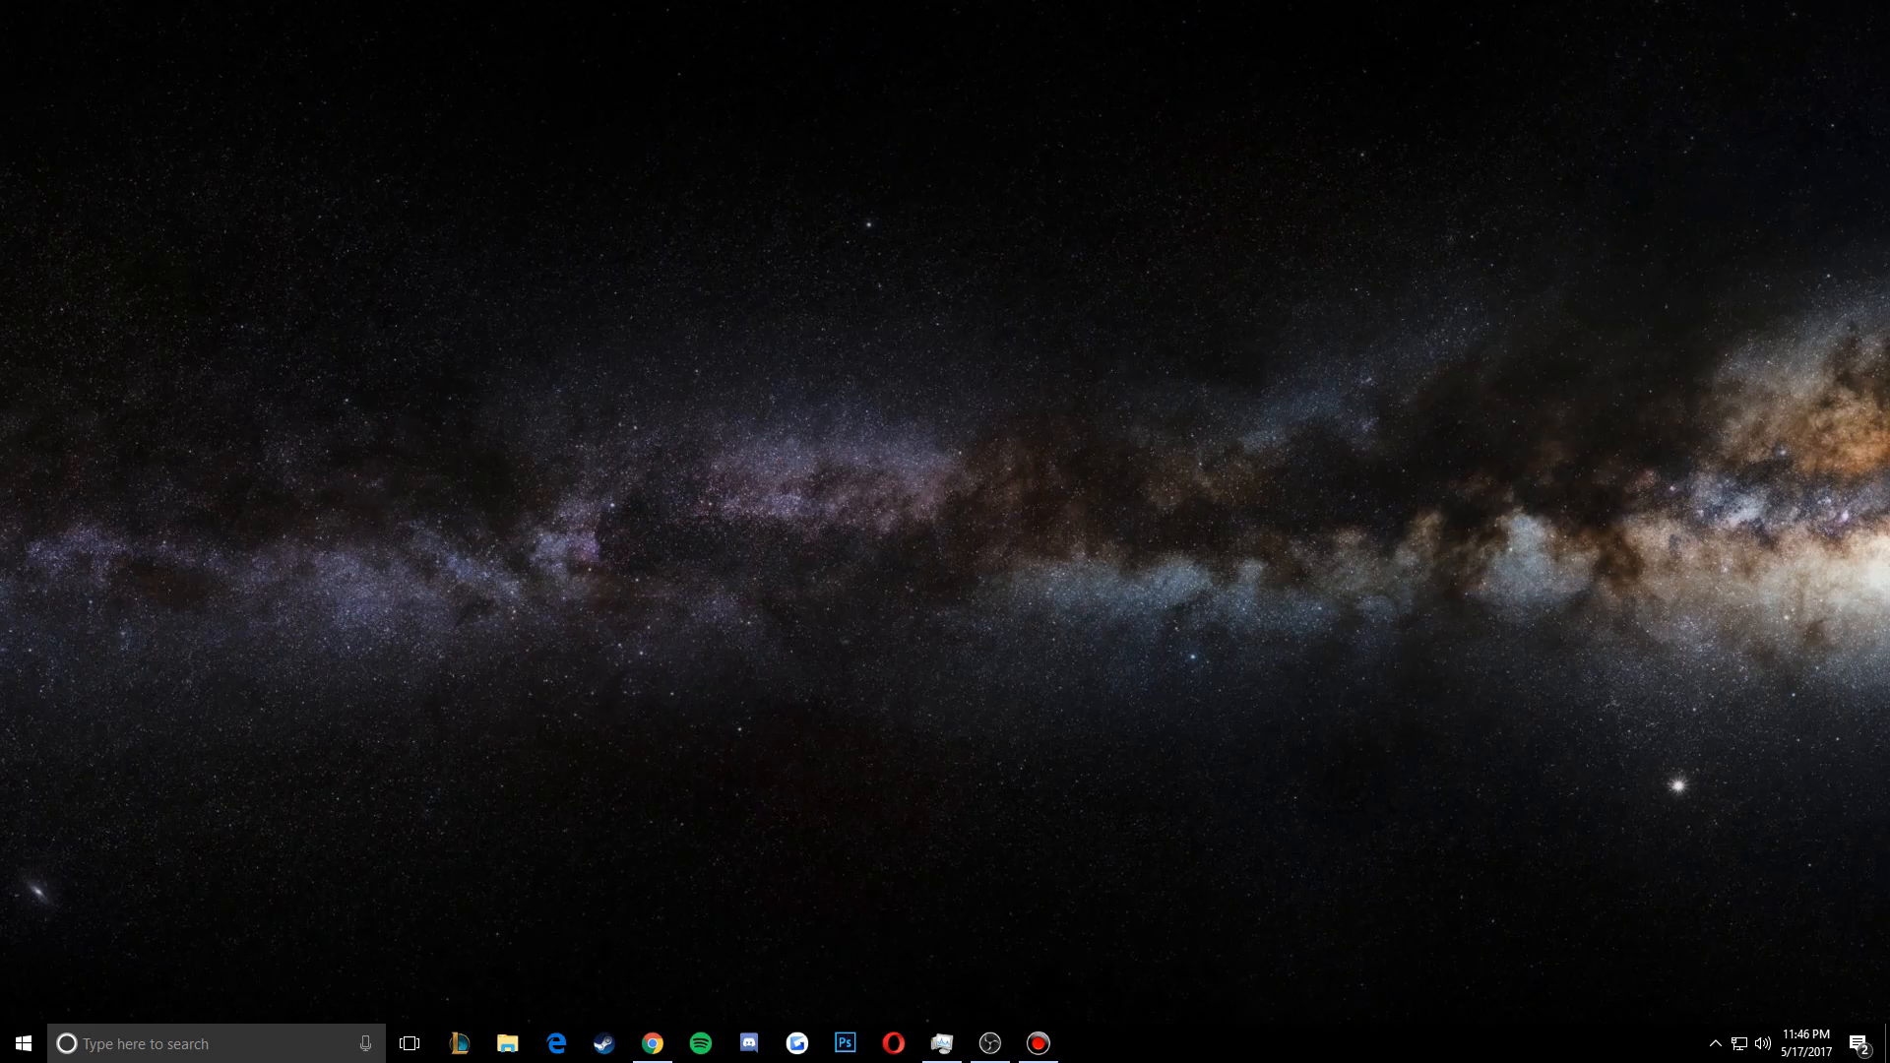
# Open the OBS website in Chrome and display the OBS Studio download choices for each operating system
pyautogui.click(652, 1044)
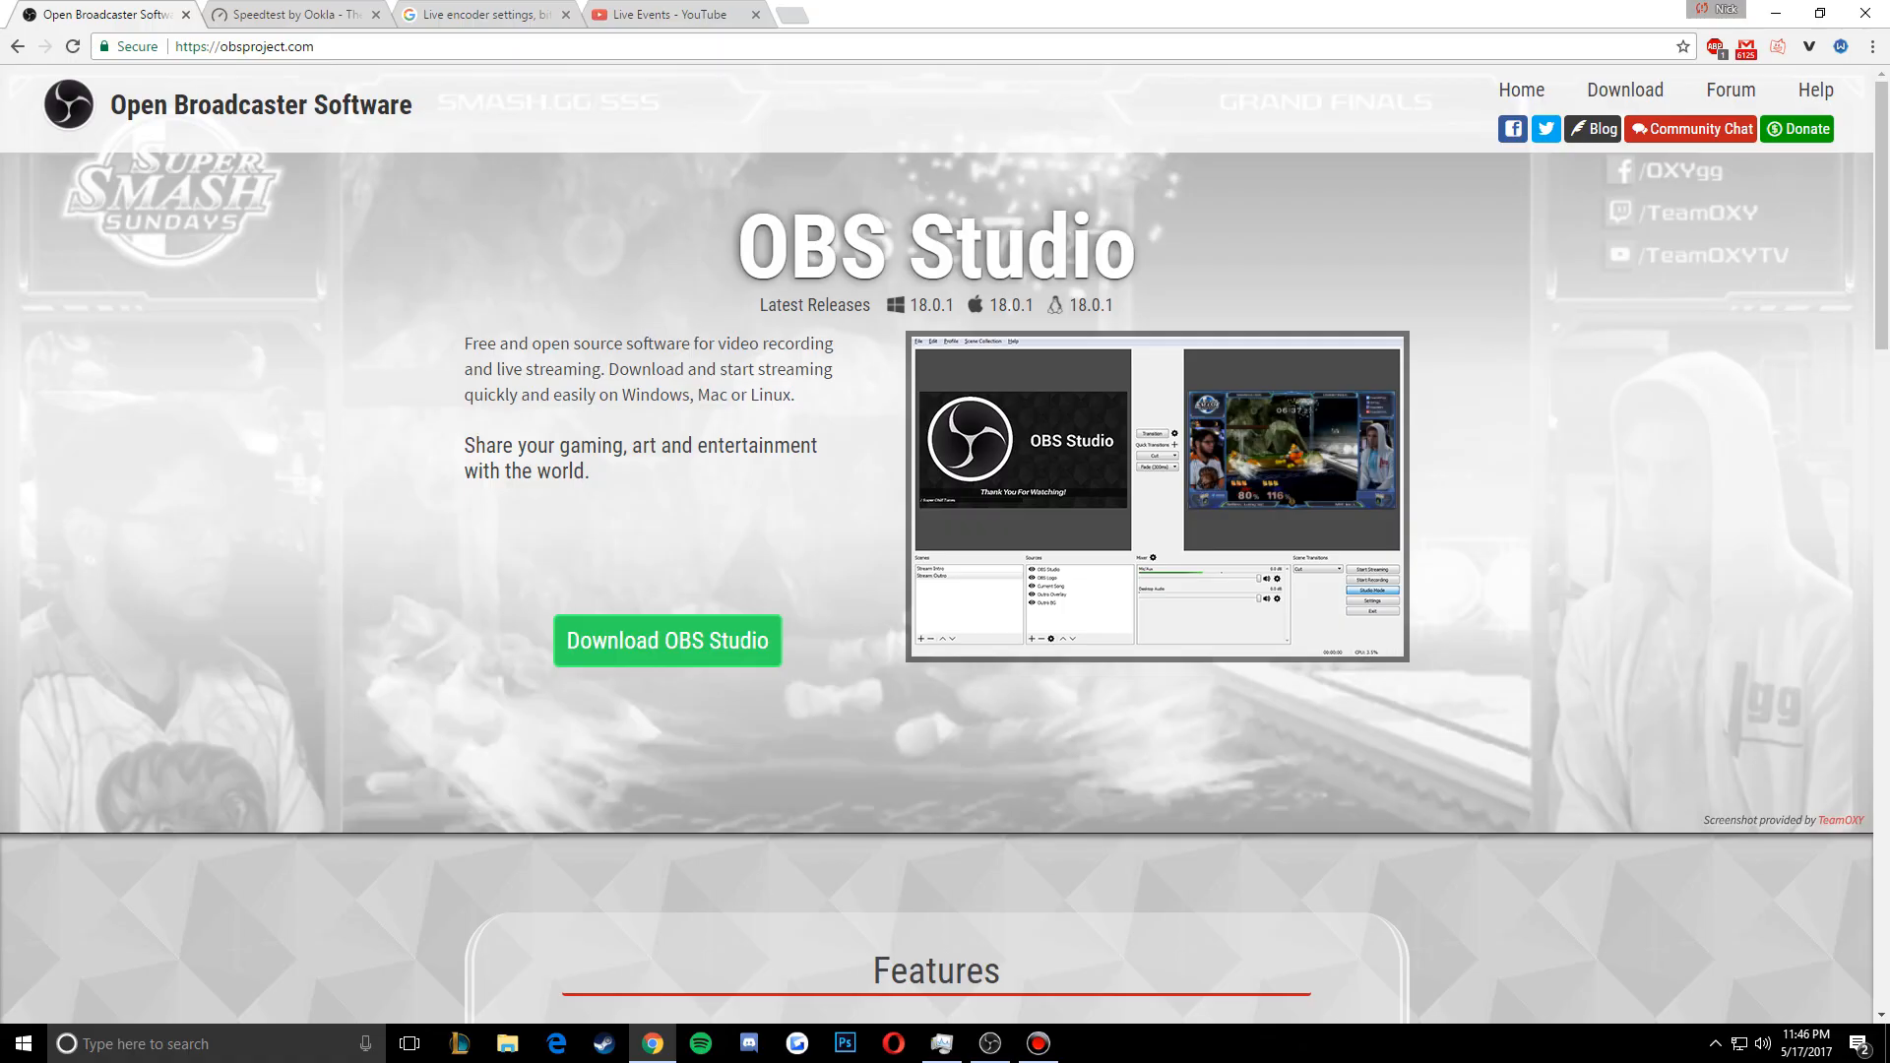
pyautogui.click(667, 641)
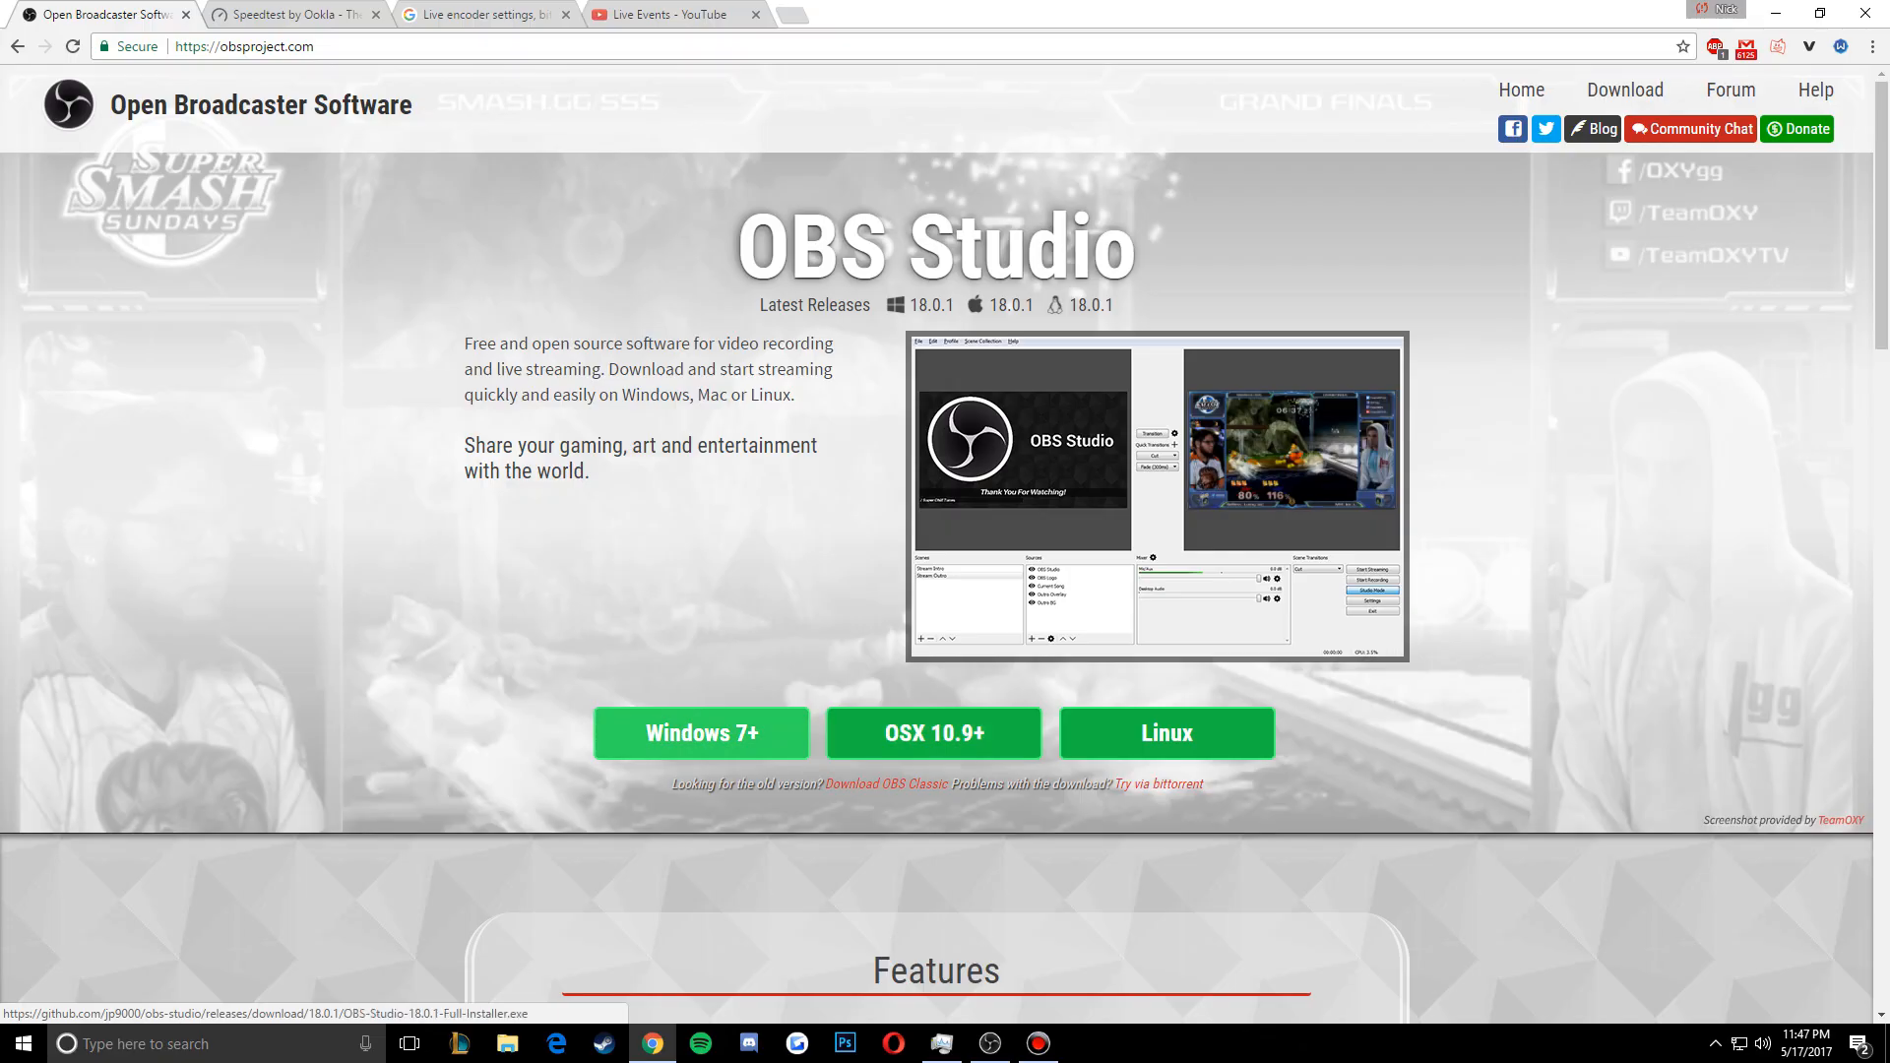
pyautogui.click(1775, 14)
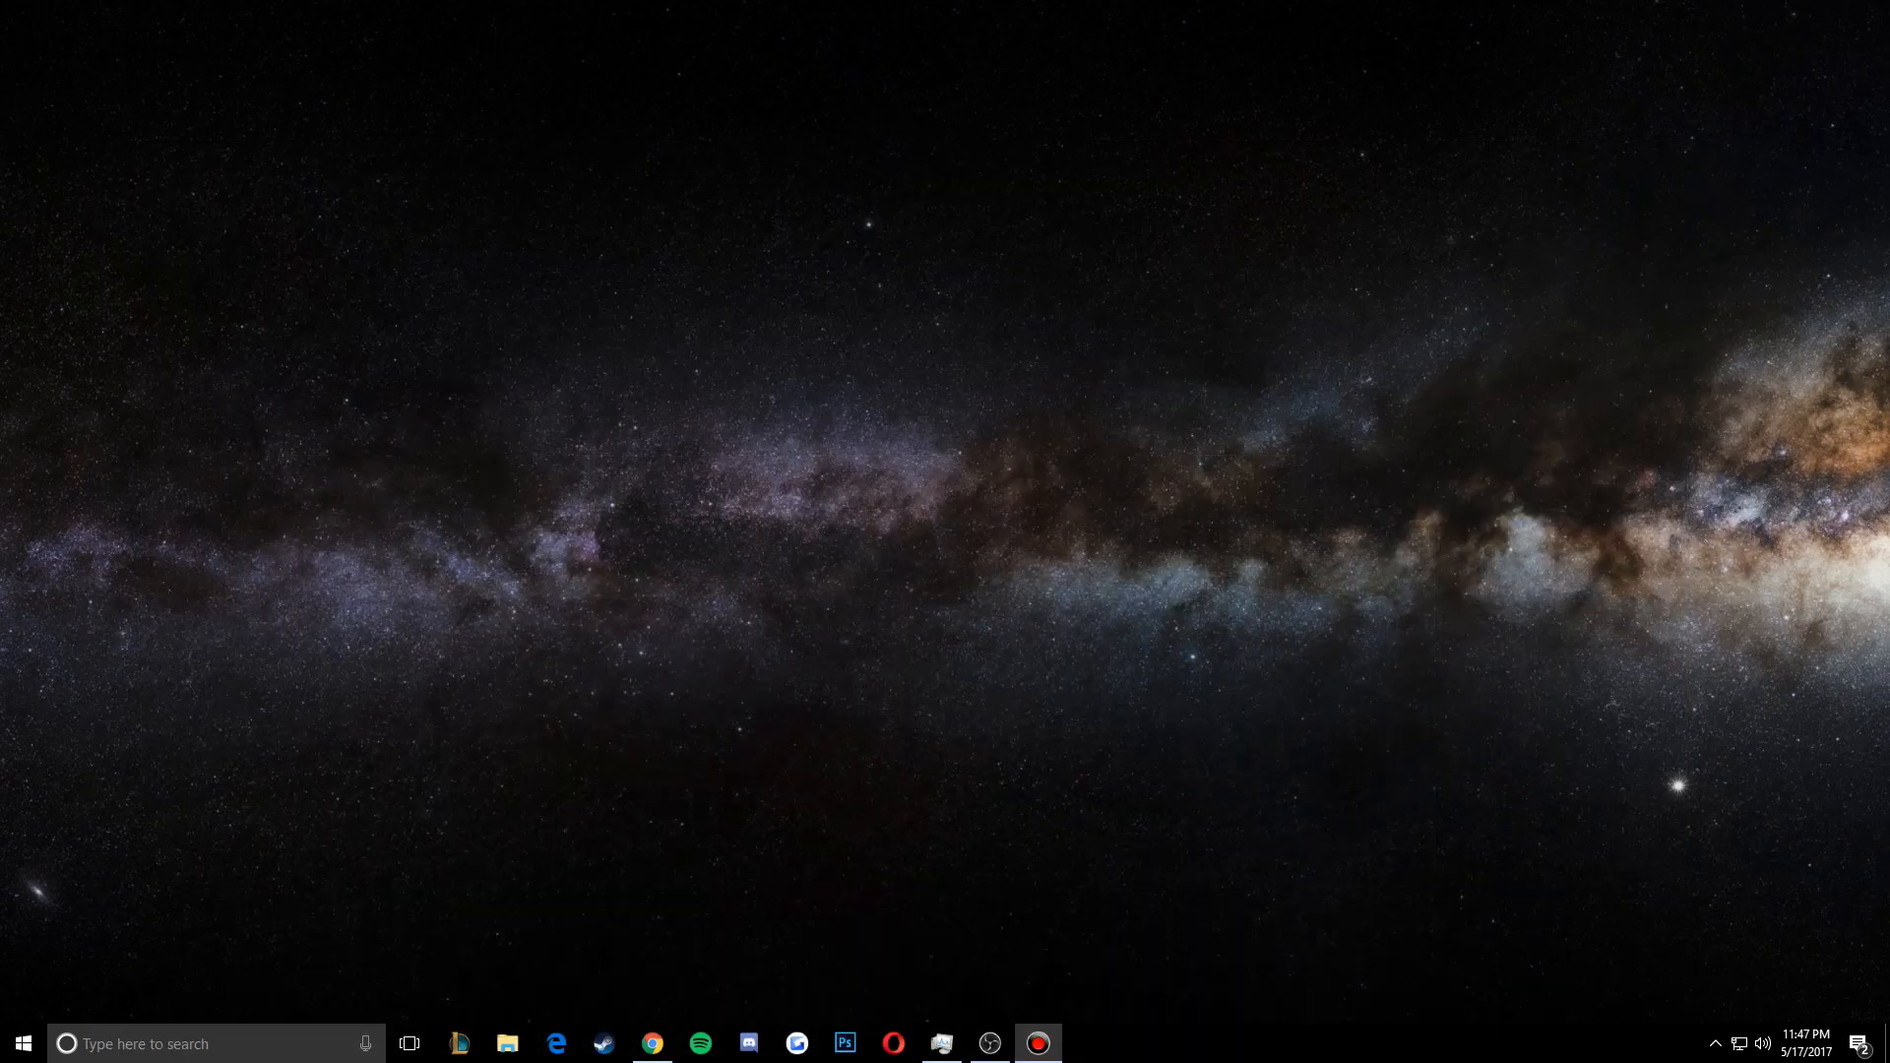
# Switch to OBS and open its settings
pyautogui.click(991, 1043)
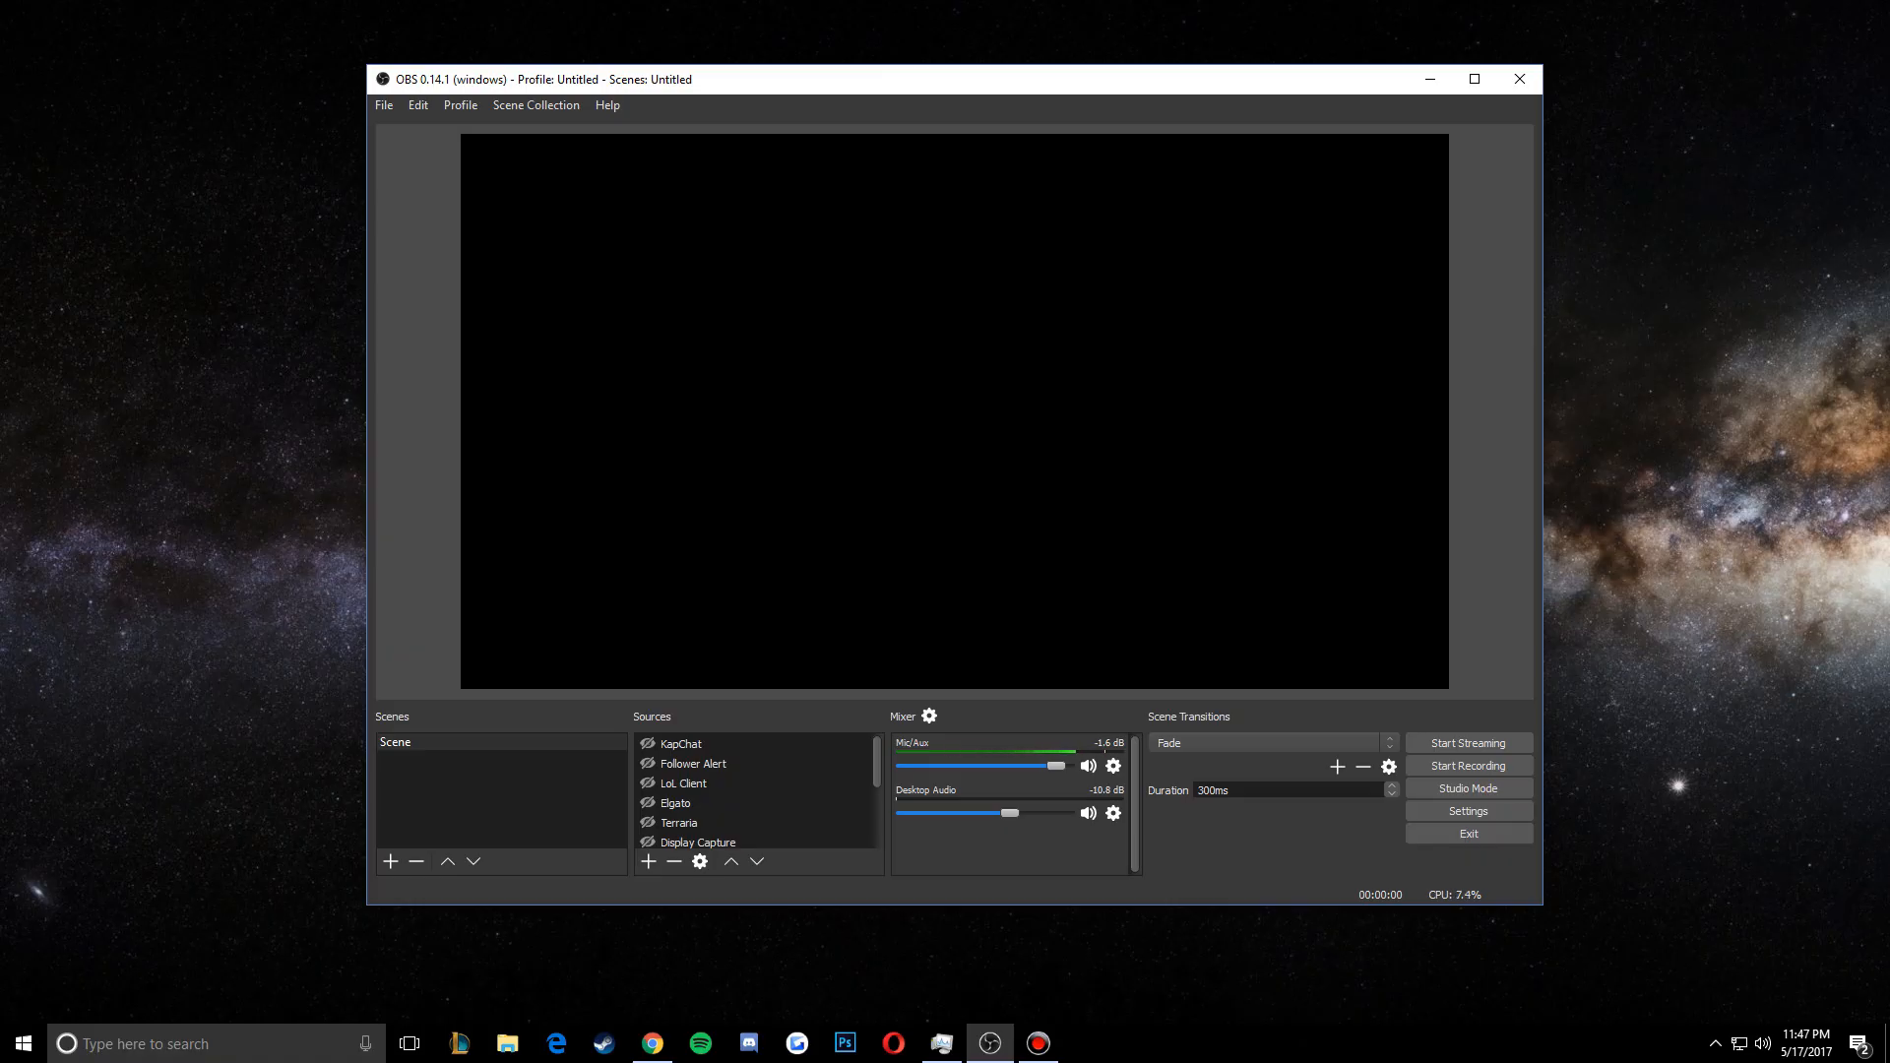
pyautogui.click(681, 744)
pyautogui.click(493, 742)
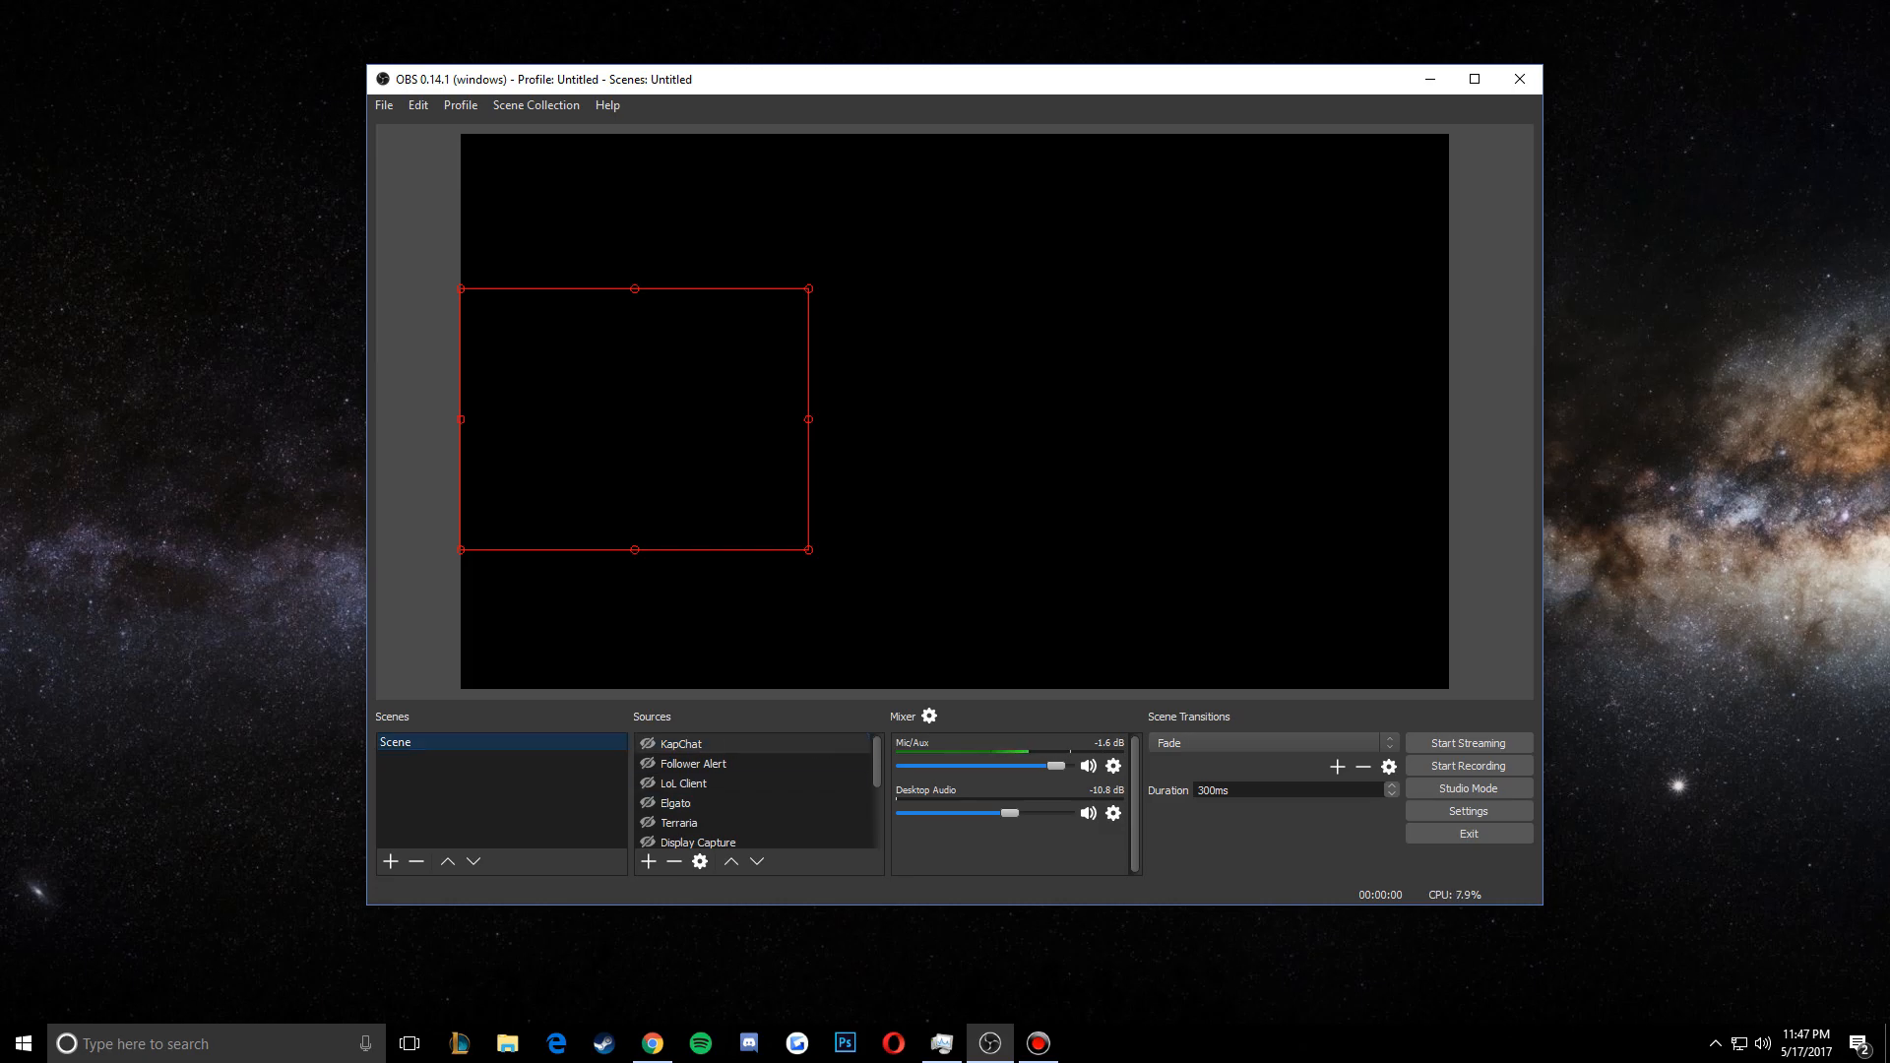
pyautogui.click(955, 412)
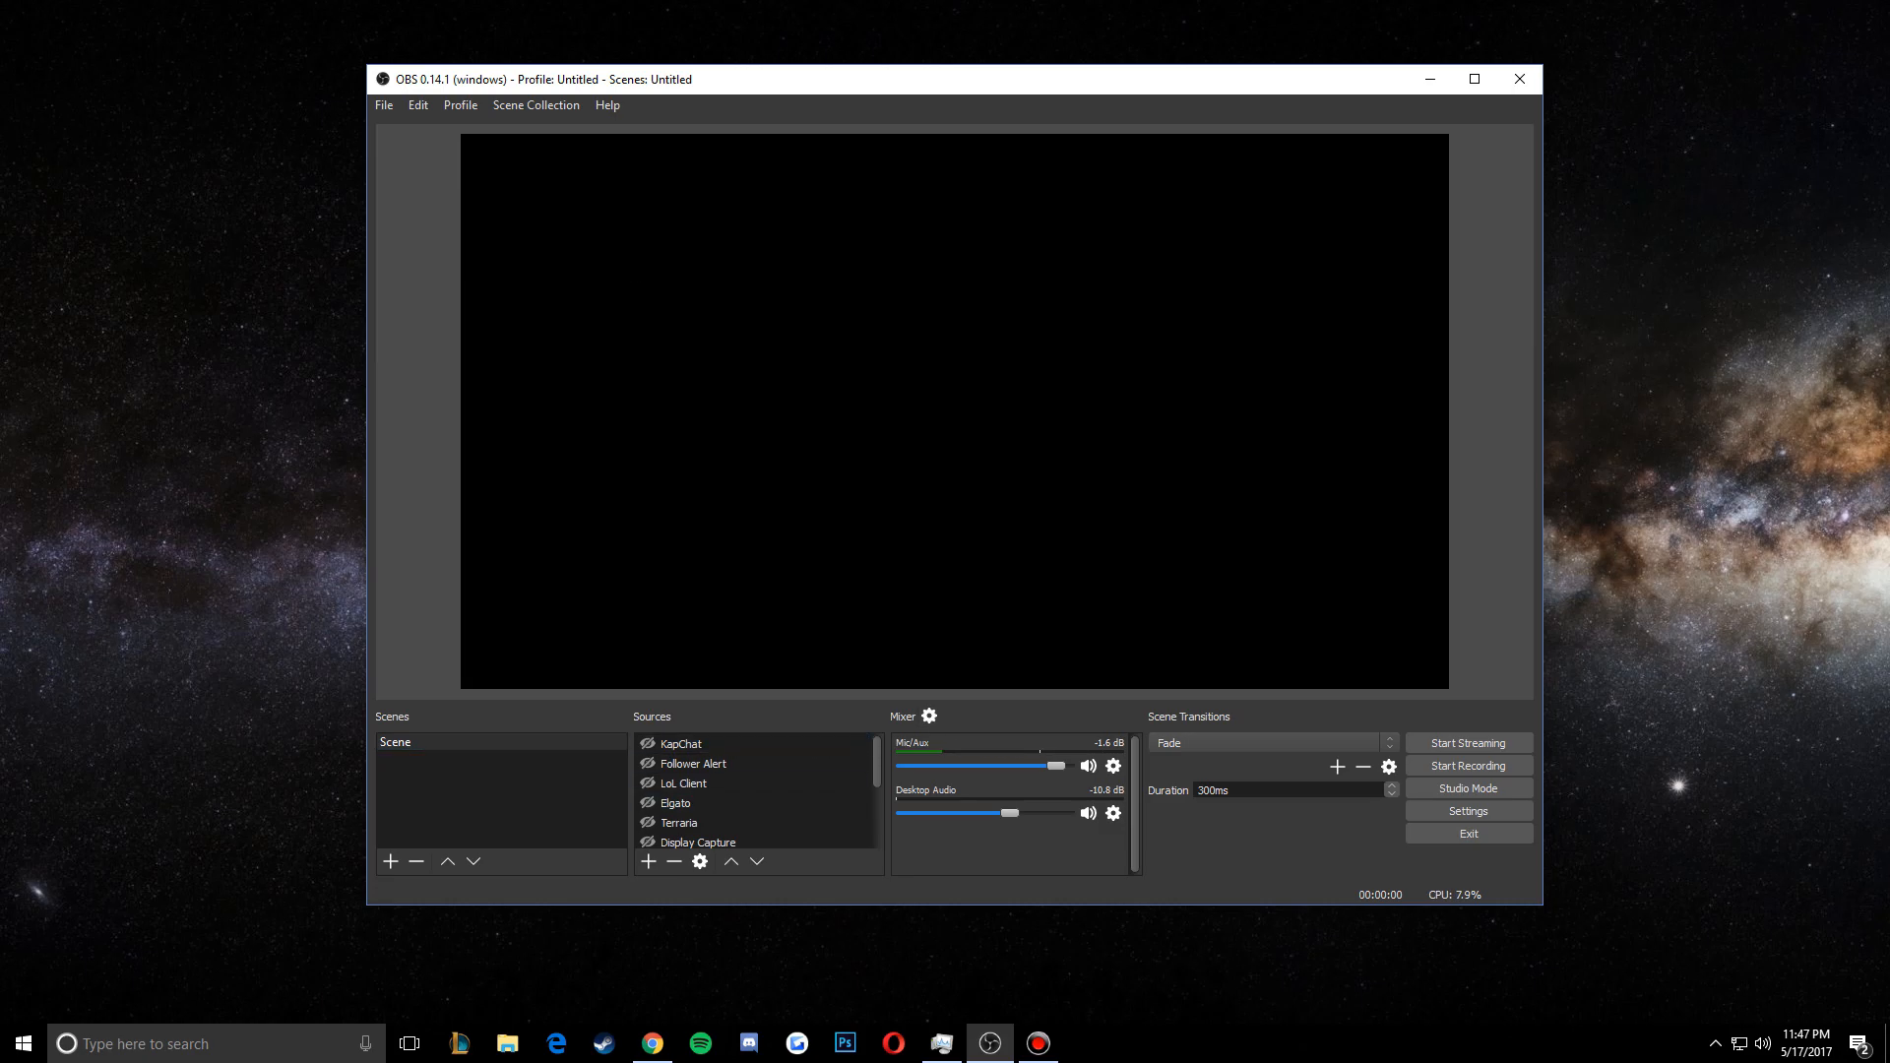
pyautogui.click(384, 105)
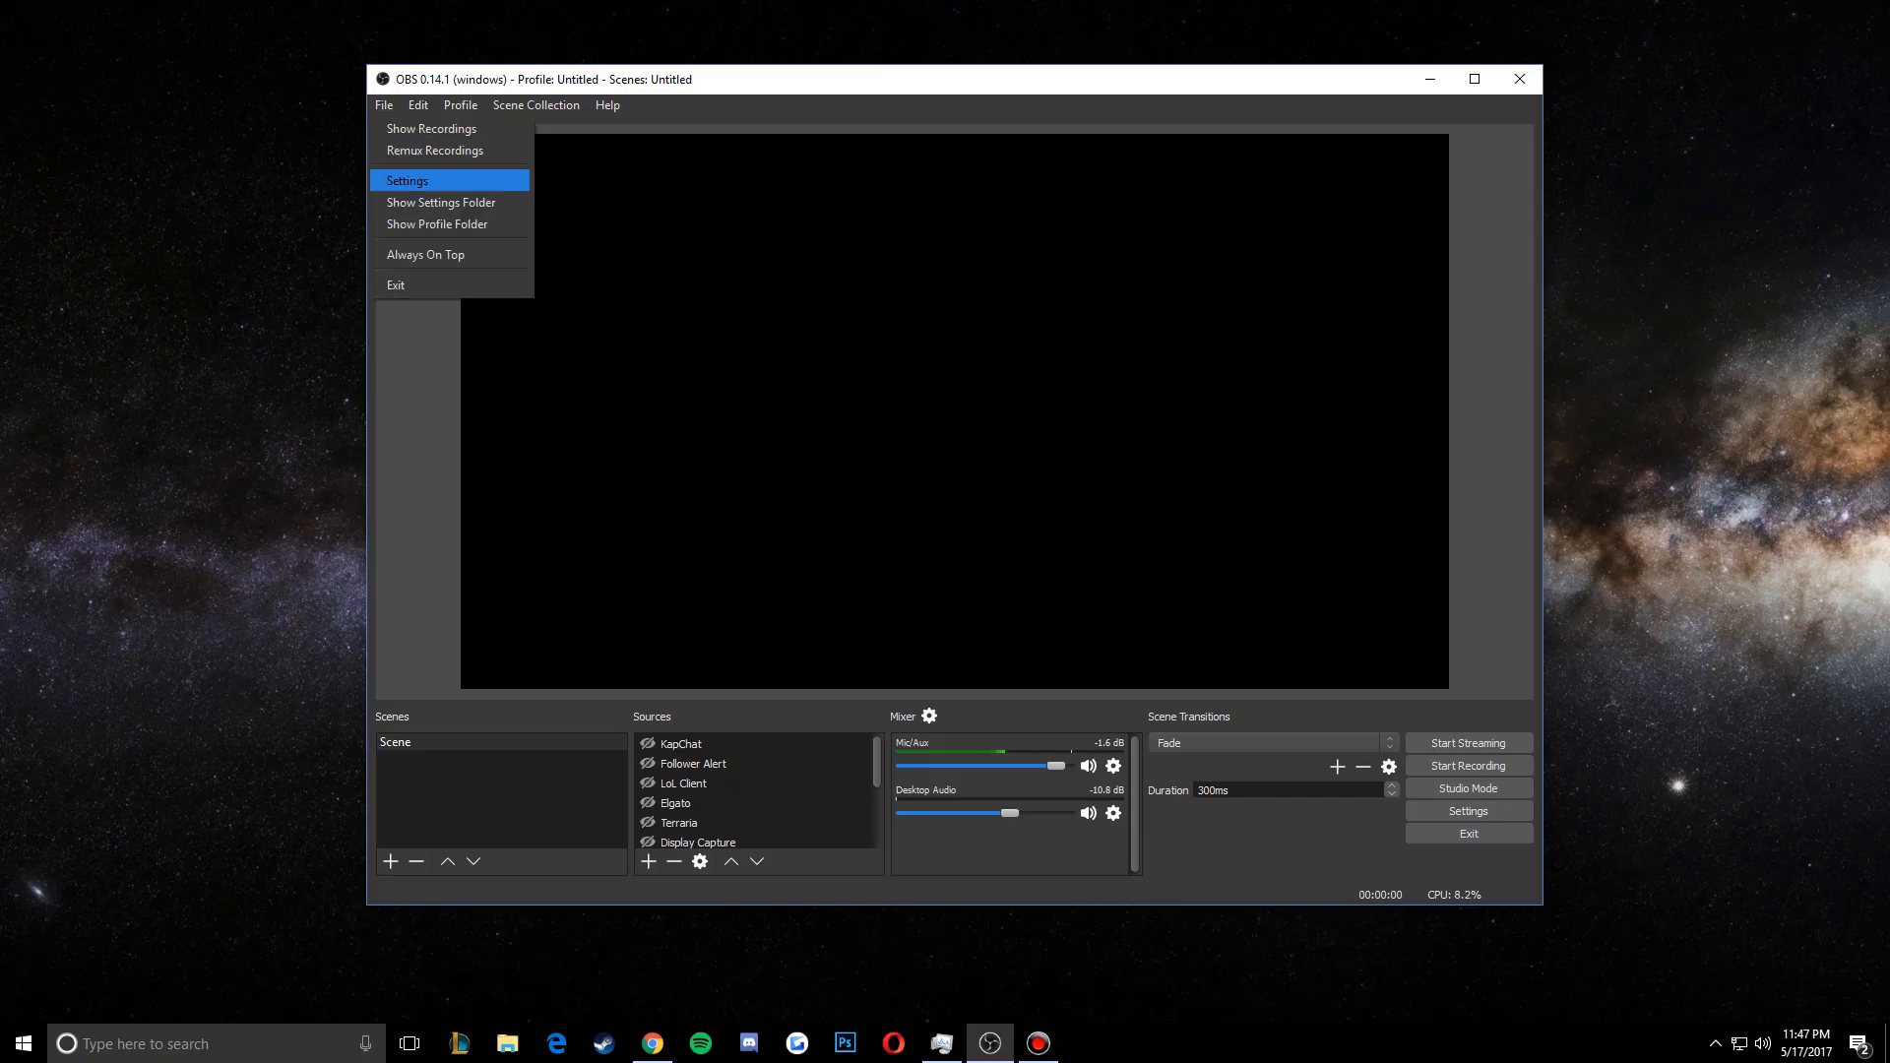
pyautogui.click(408, 181)
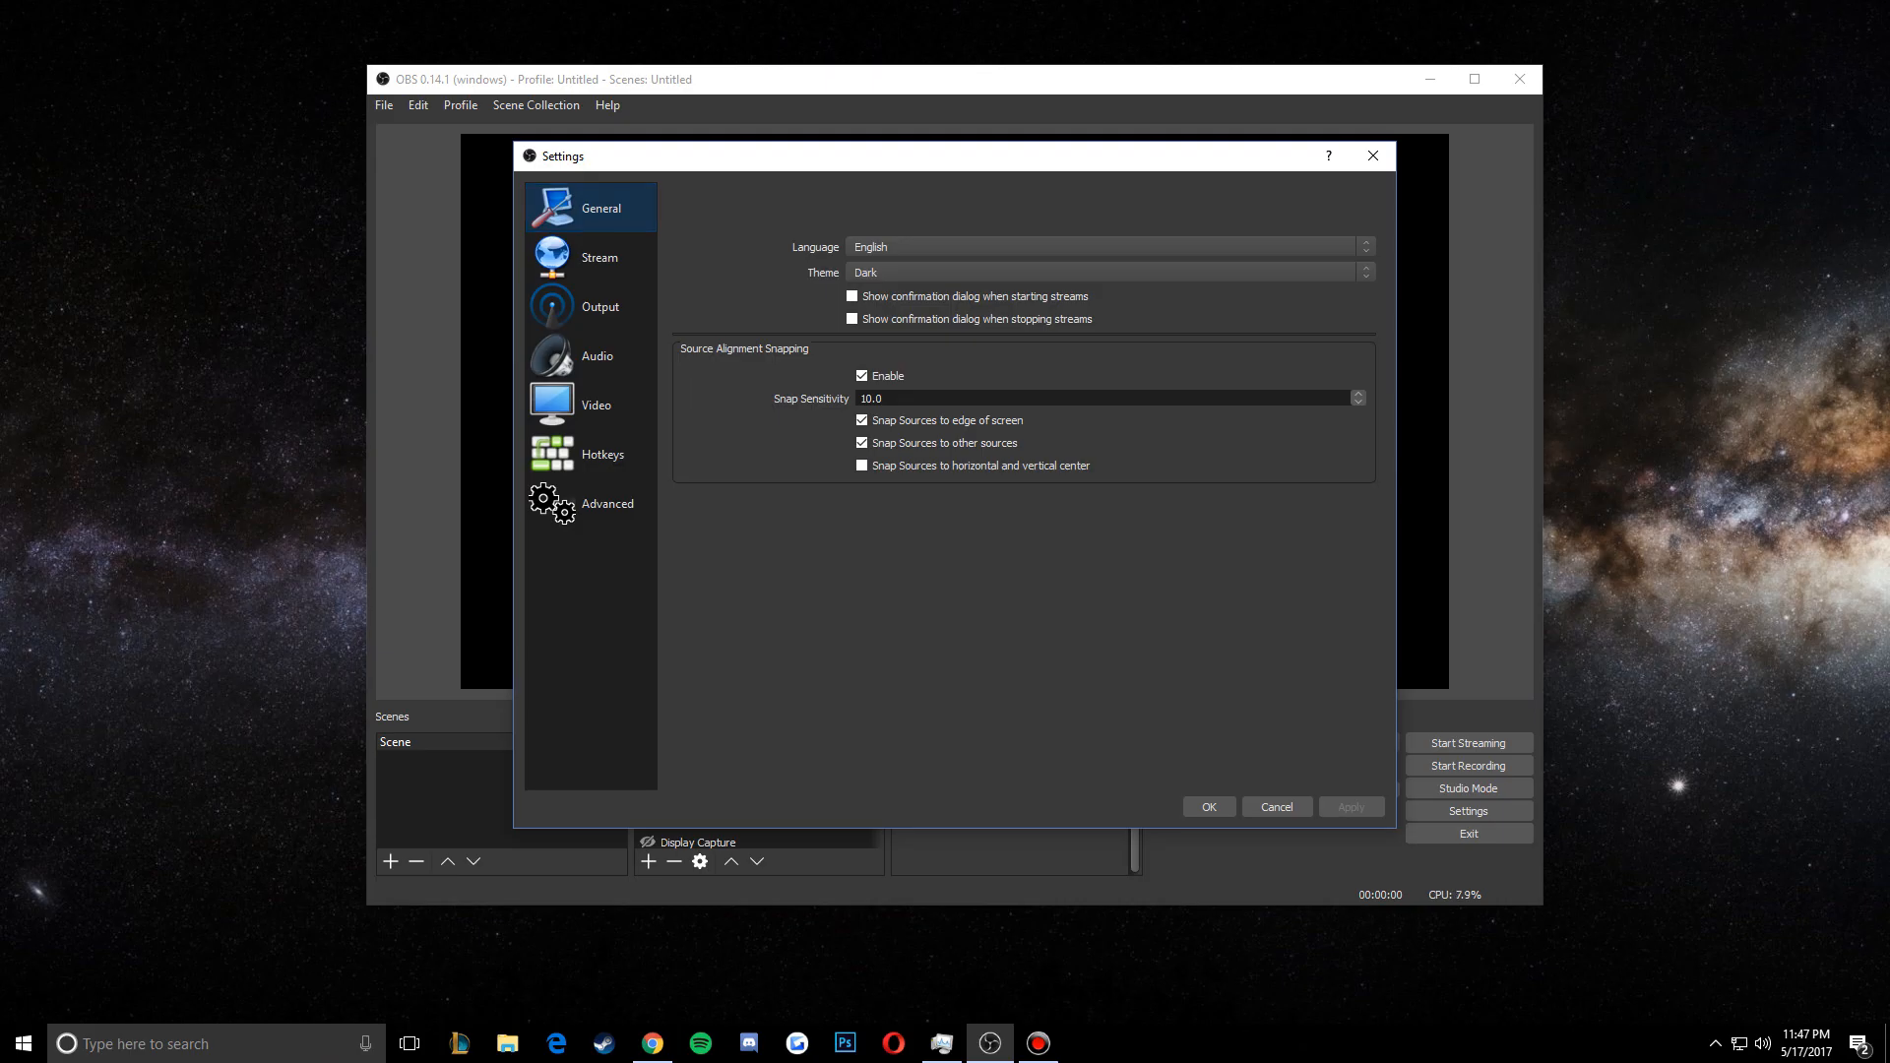
# Review the language and theme options in the general settings, returning the theme to Dark and applying it
pyautogui.click(1110, 247)
pyautogui.click(1111, 248)
pyautogui.click(1110, 247)
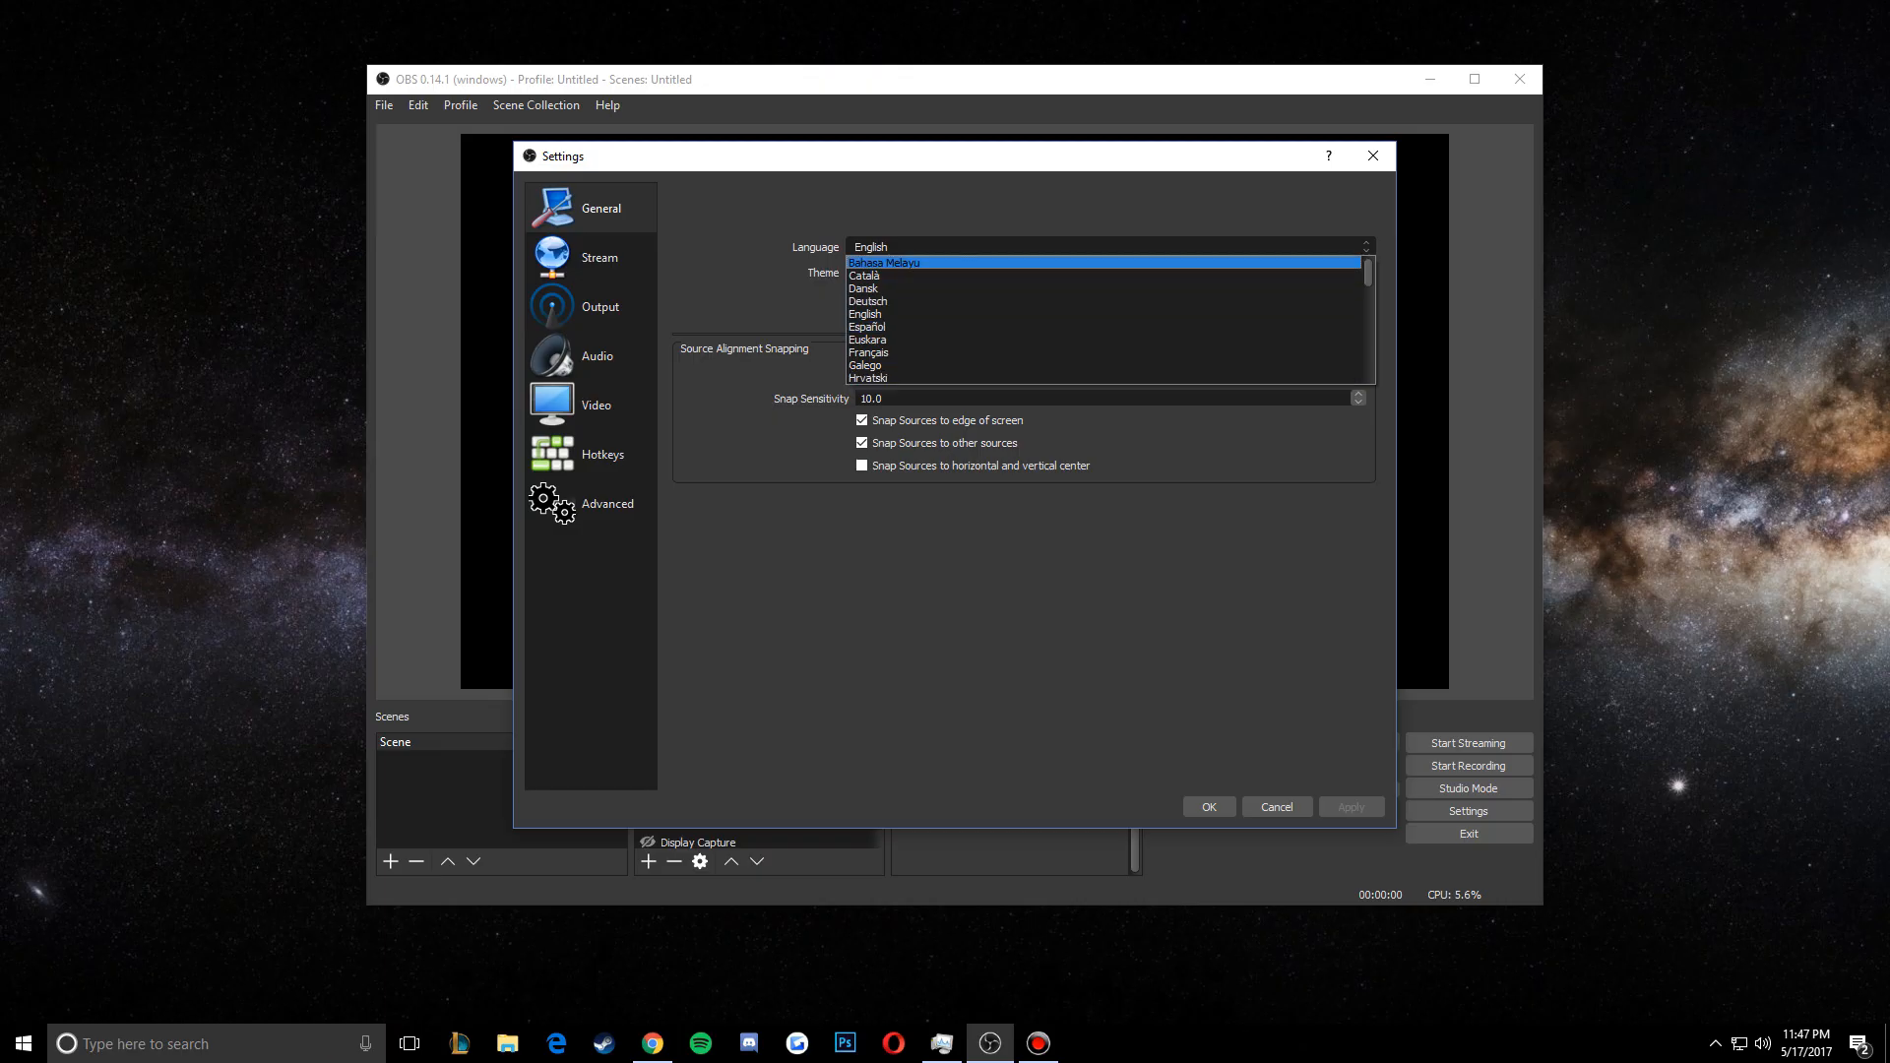
pyautogui.click(1110, 247)
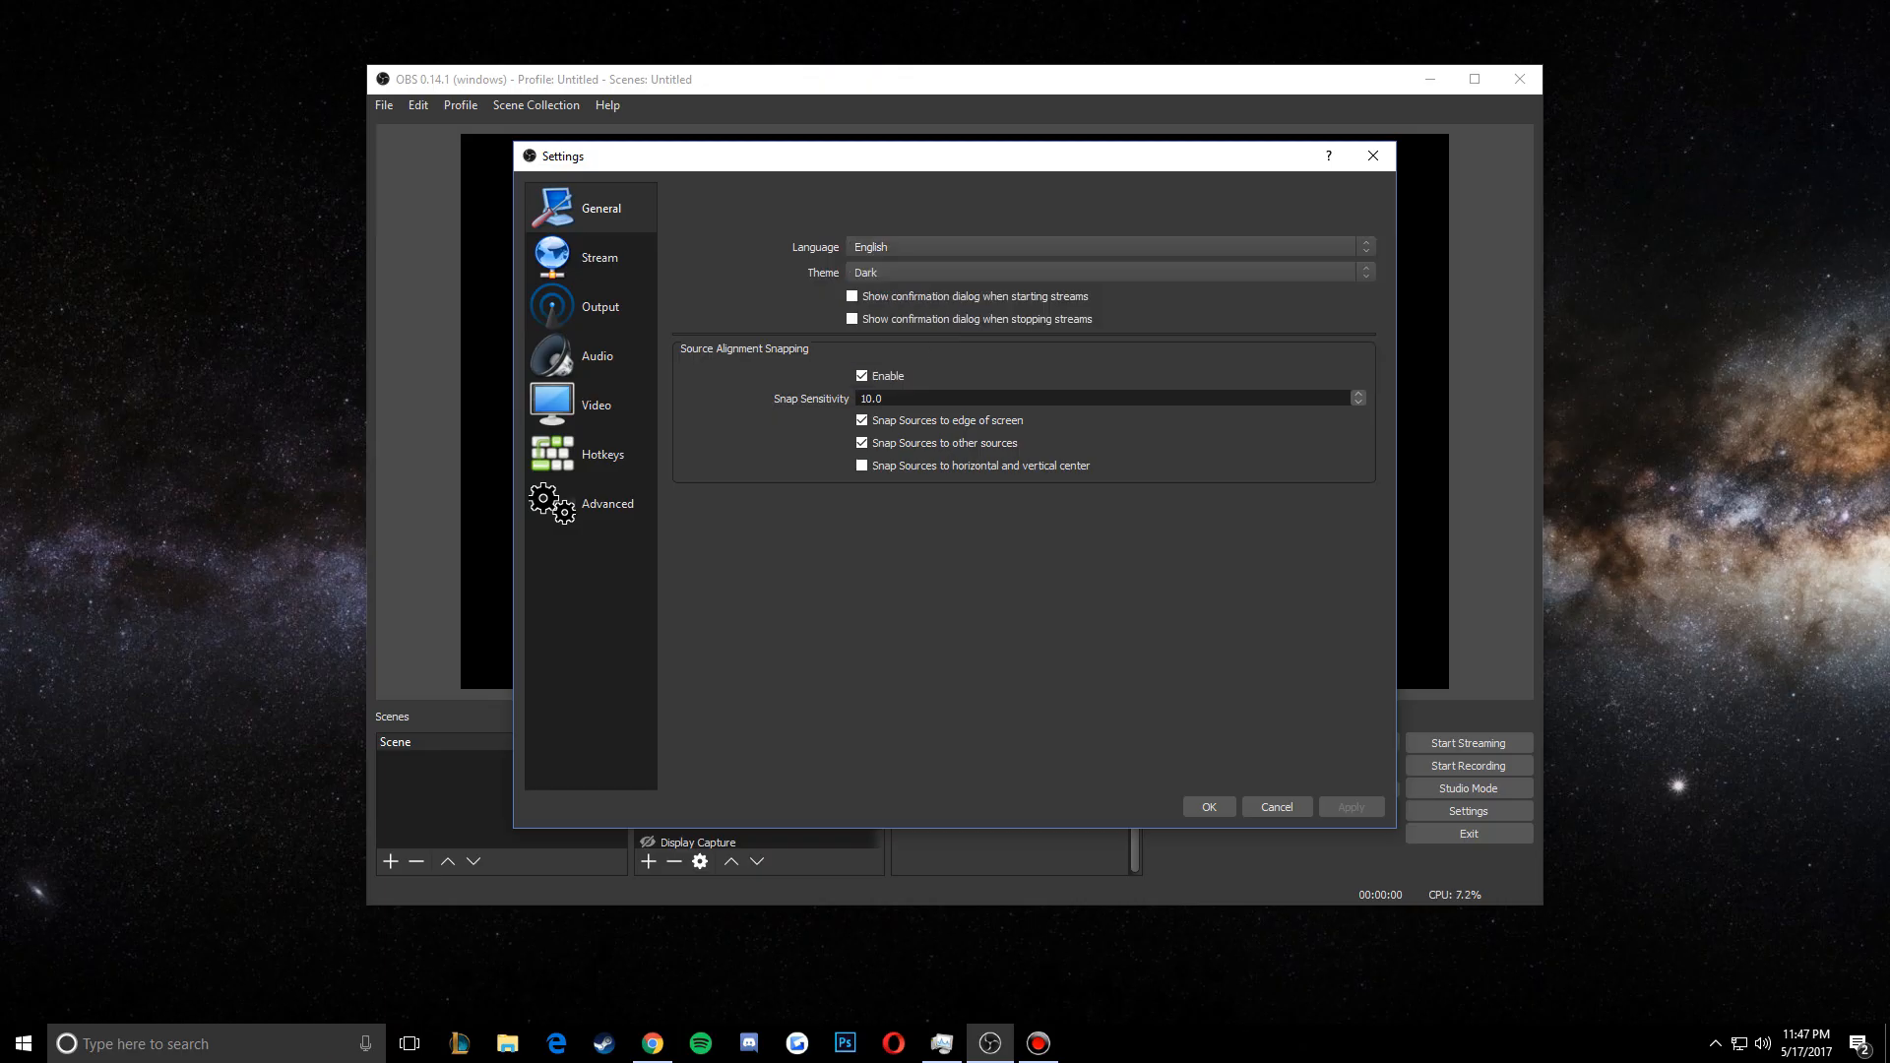
pyautogui.click(1110, 273)
pyautogui.click(1110, 300)
pyautogui.click(1110, 273)
pyautogui.click(1110, 288)
pyautogui.click(1351, 807)
# Browse through the stream, output and neighbouring categories of the OBS settings
pyautogui.click(590, 256)
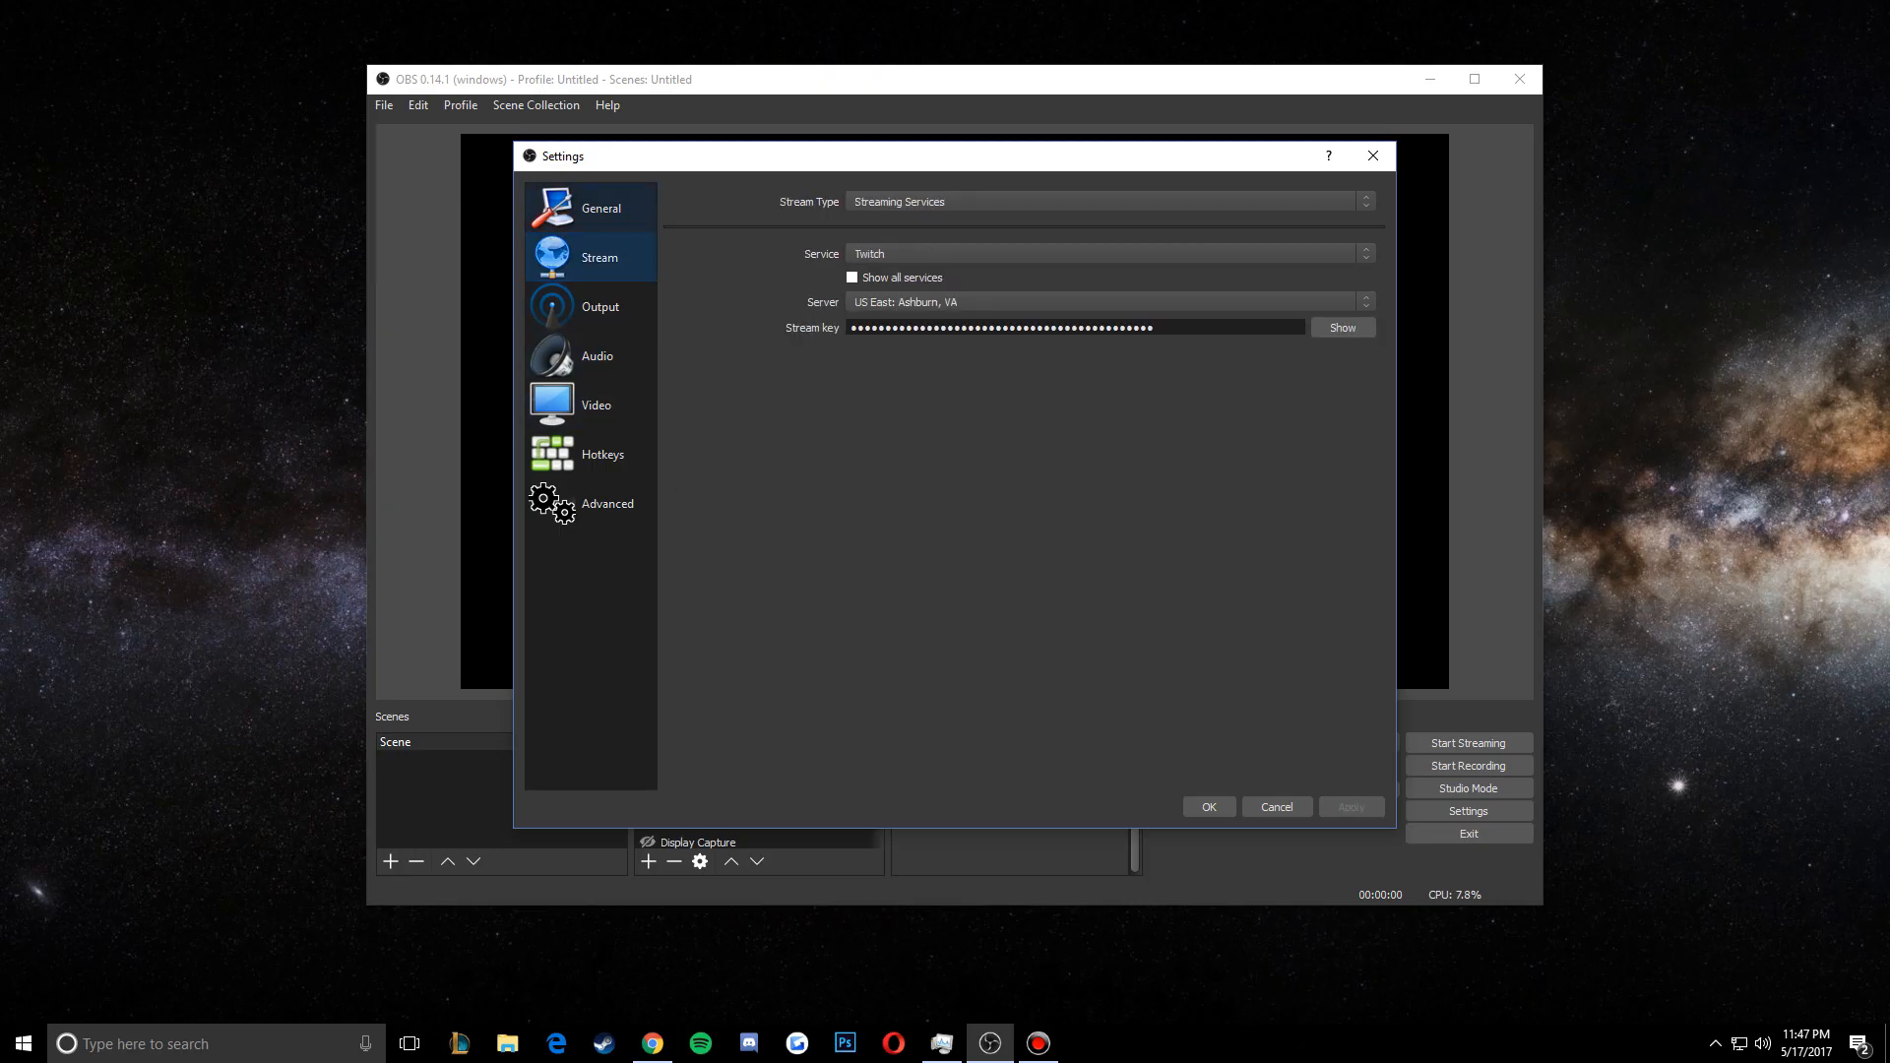
pyautogui.press('Down')
pyautogui.press('Down')
pyautogui.press('Down')
pyautogui.press('Up')
pyautogui.press('Up')
pyautogui.press('Up')
pyautogui.press('Up')
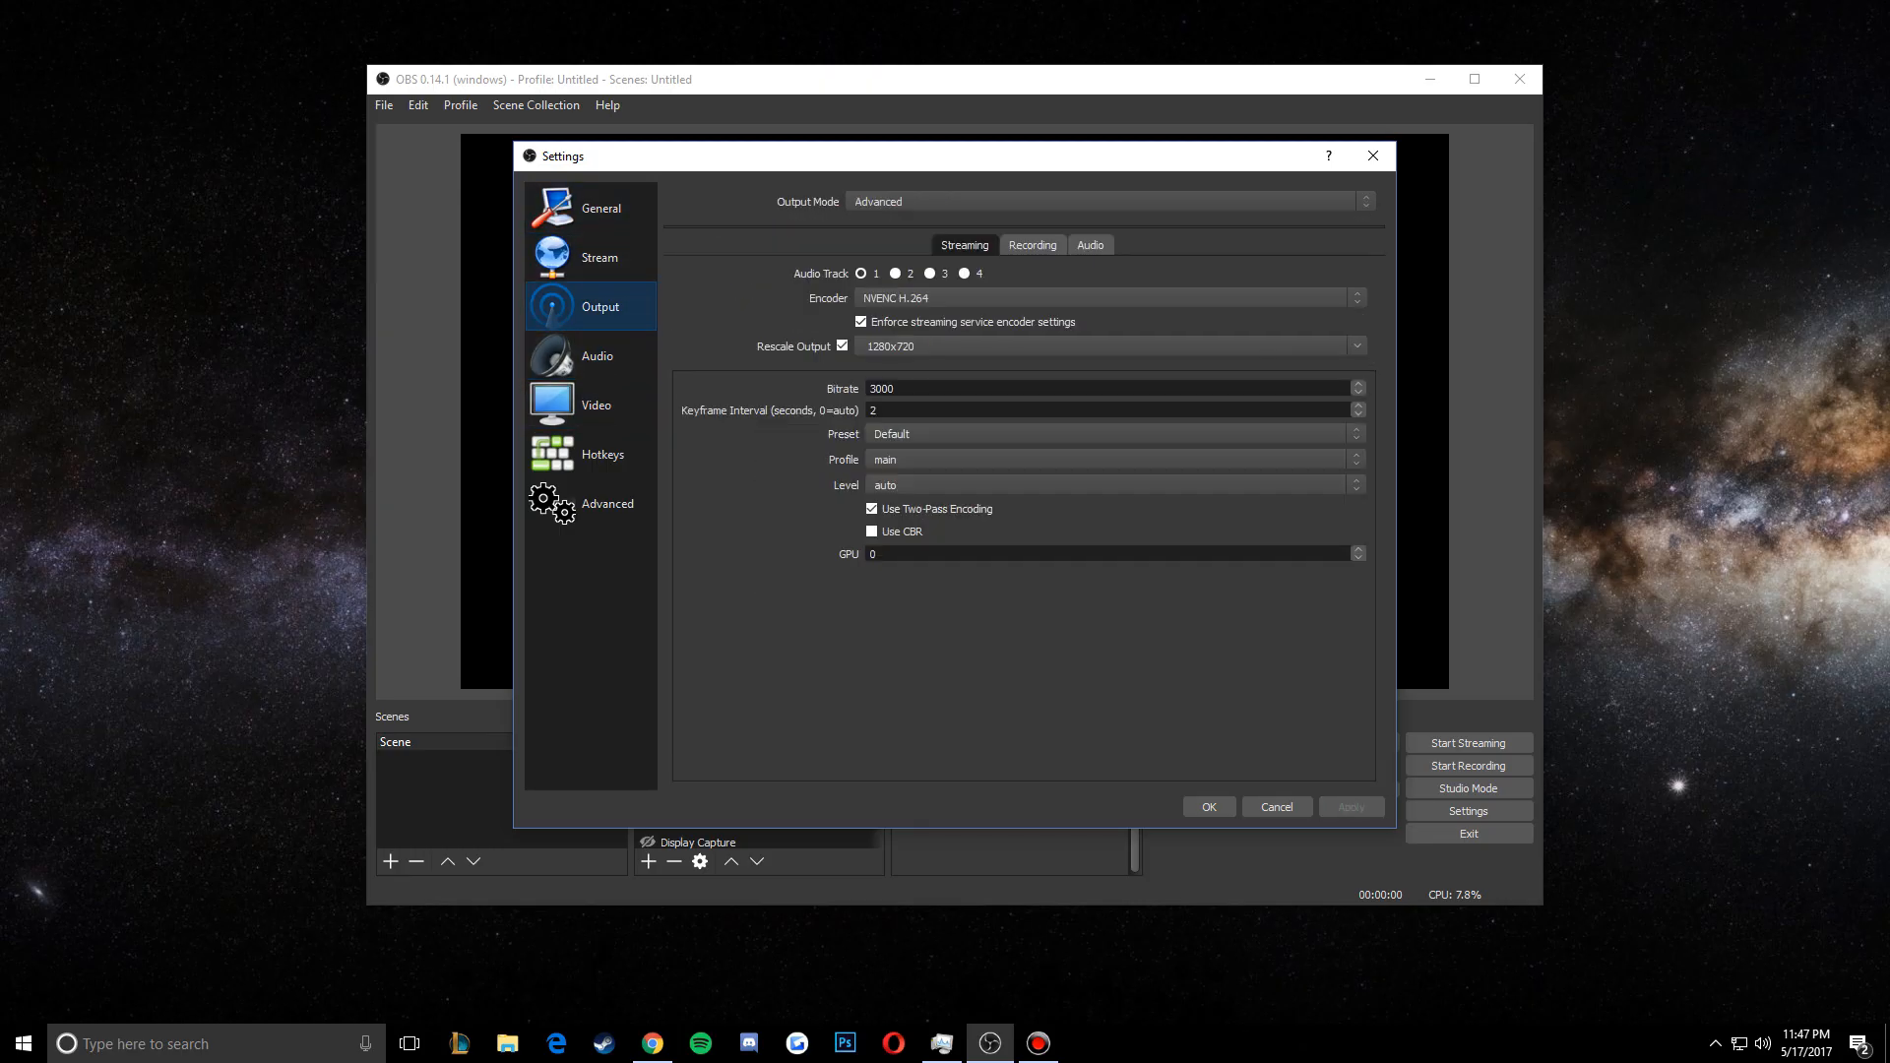
pyautogui.press('Down')
# Switch to Chrome, open Speedtest's settings to check the speed unit, and run a speed test
pyautogui.hotkey('alt', 'Tab')
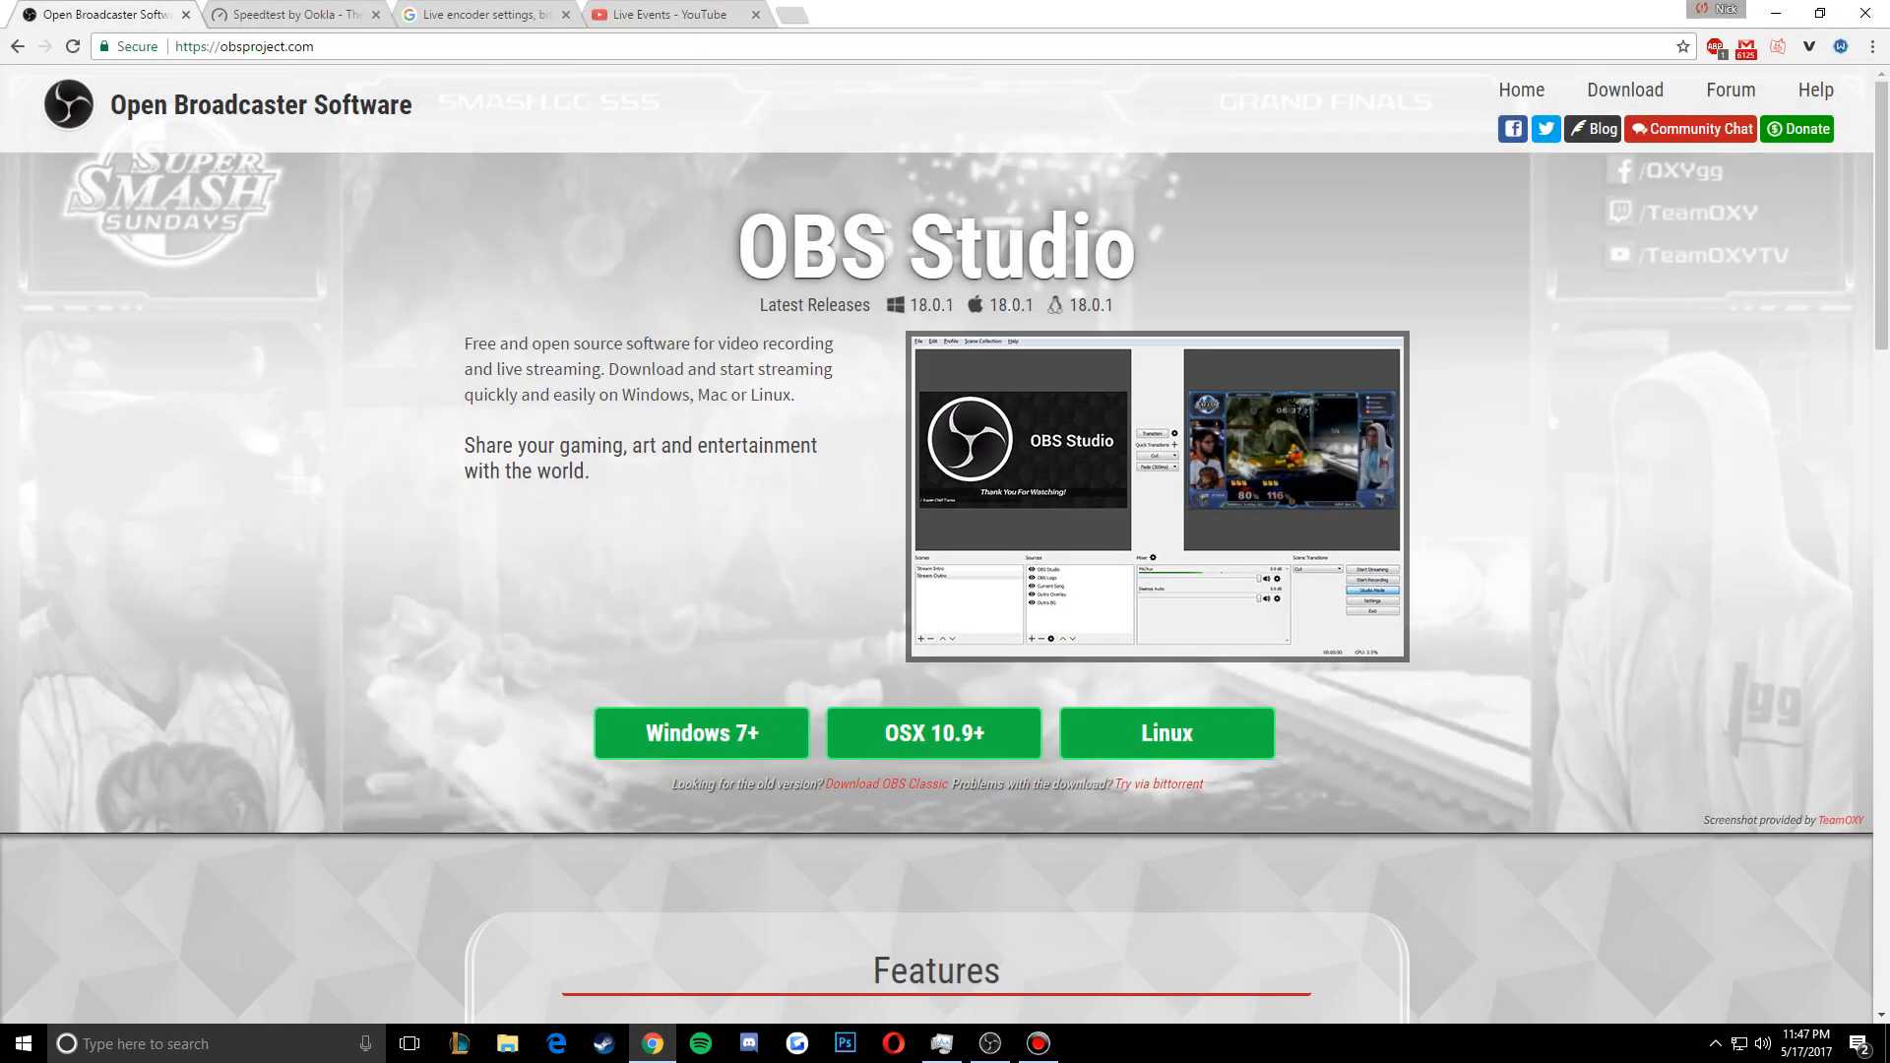
pyautogui.hotkey('ctrl', 'Tab')
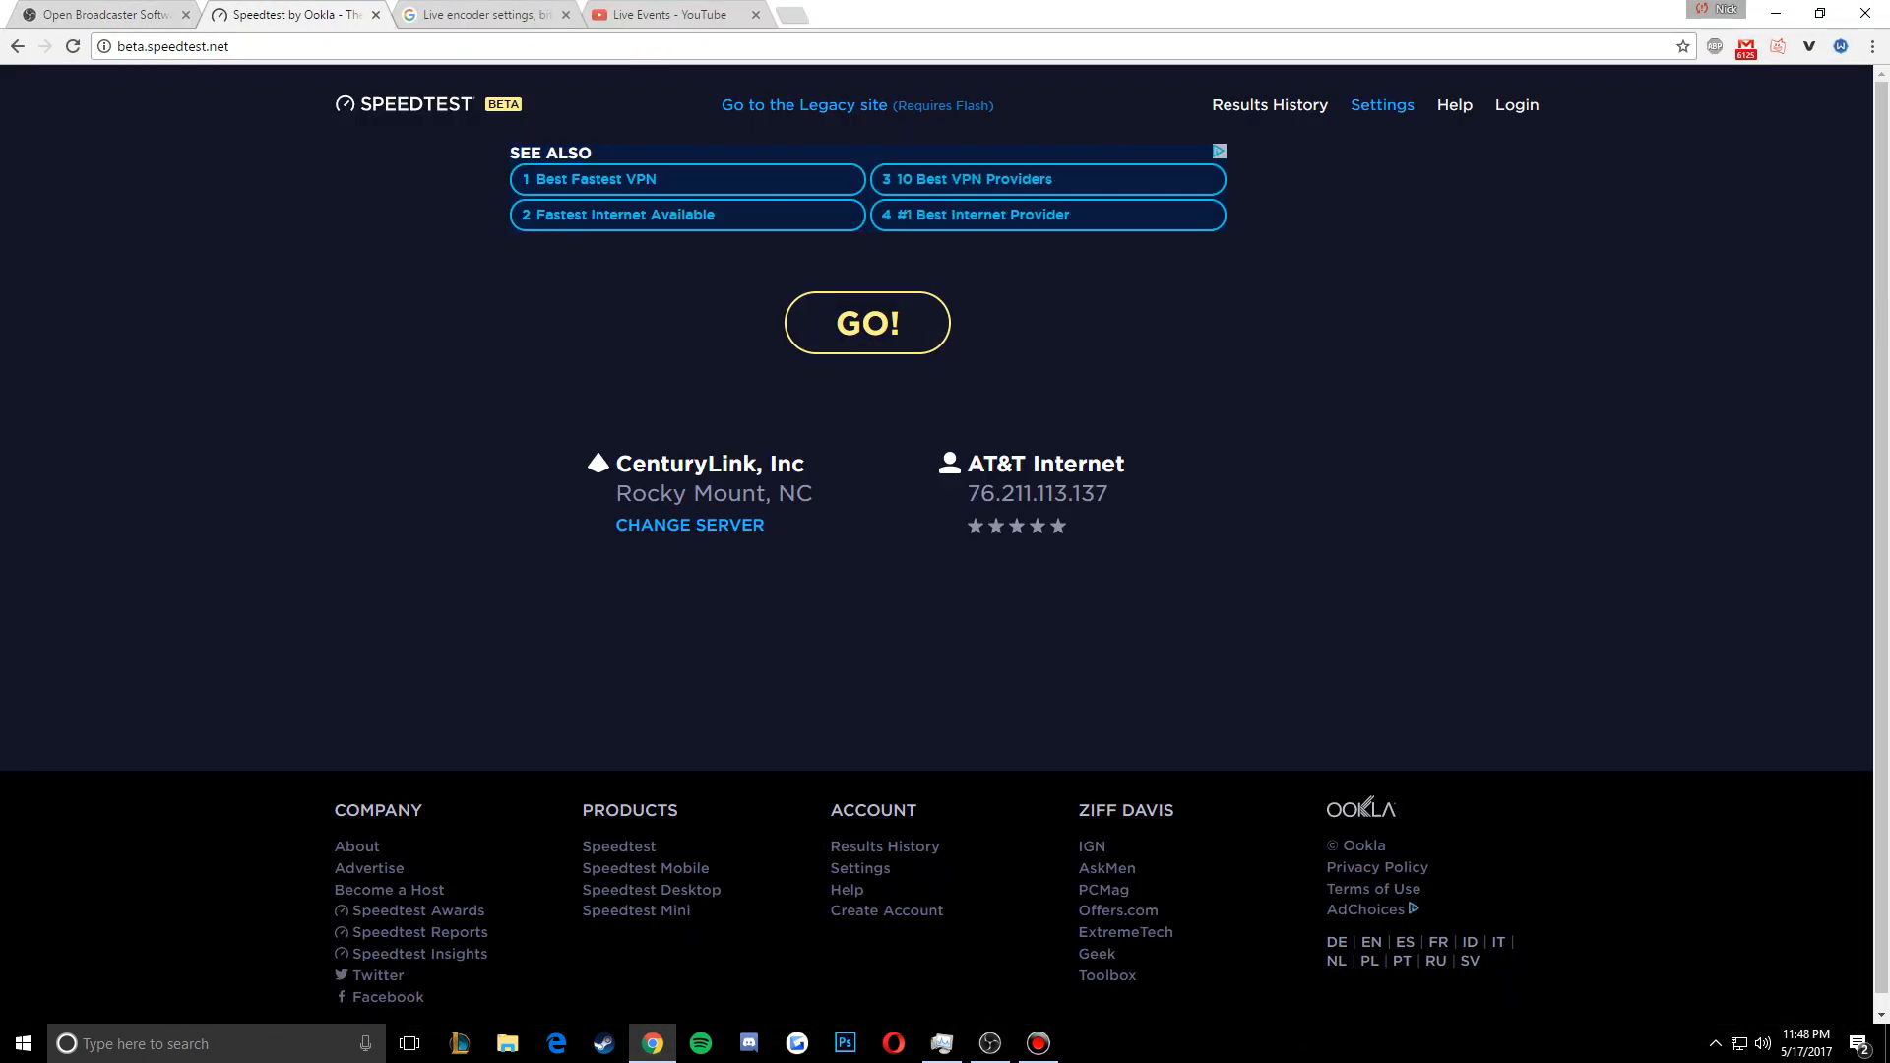
pyautogui.click(1382, 104)
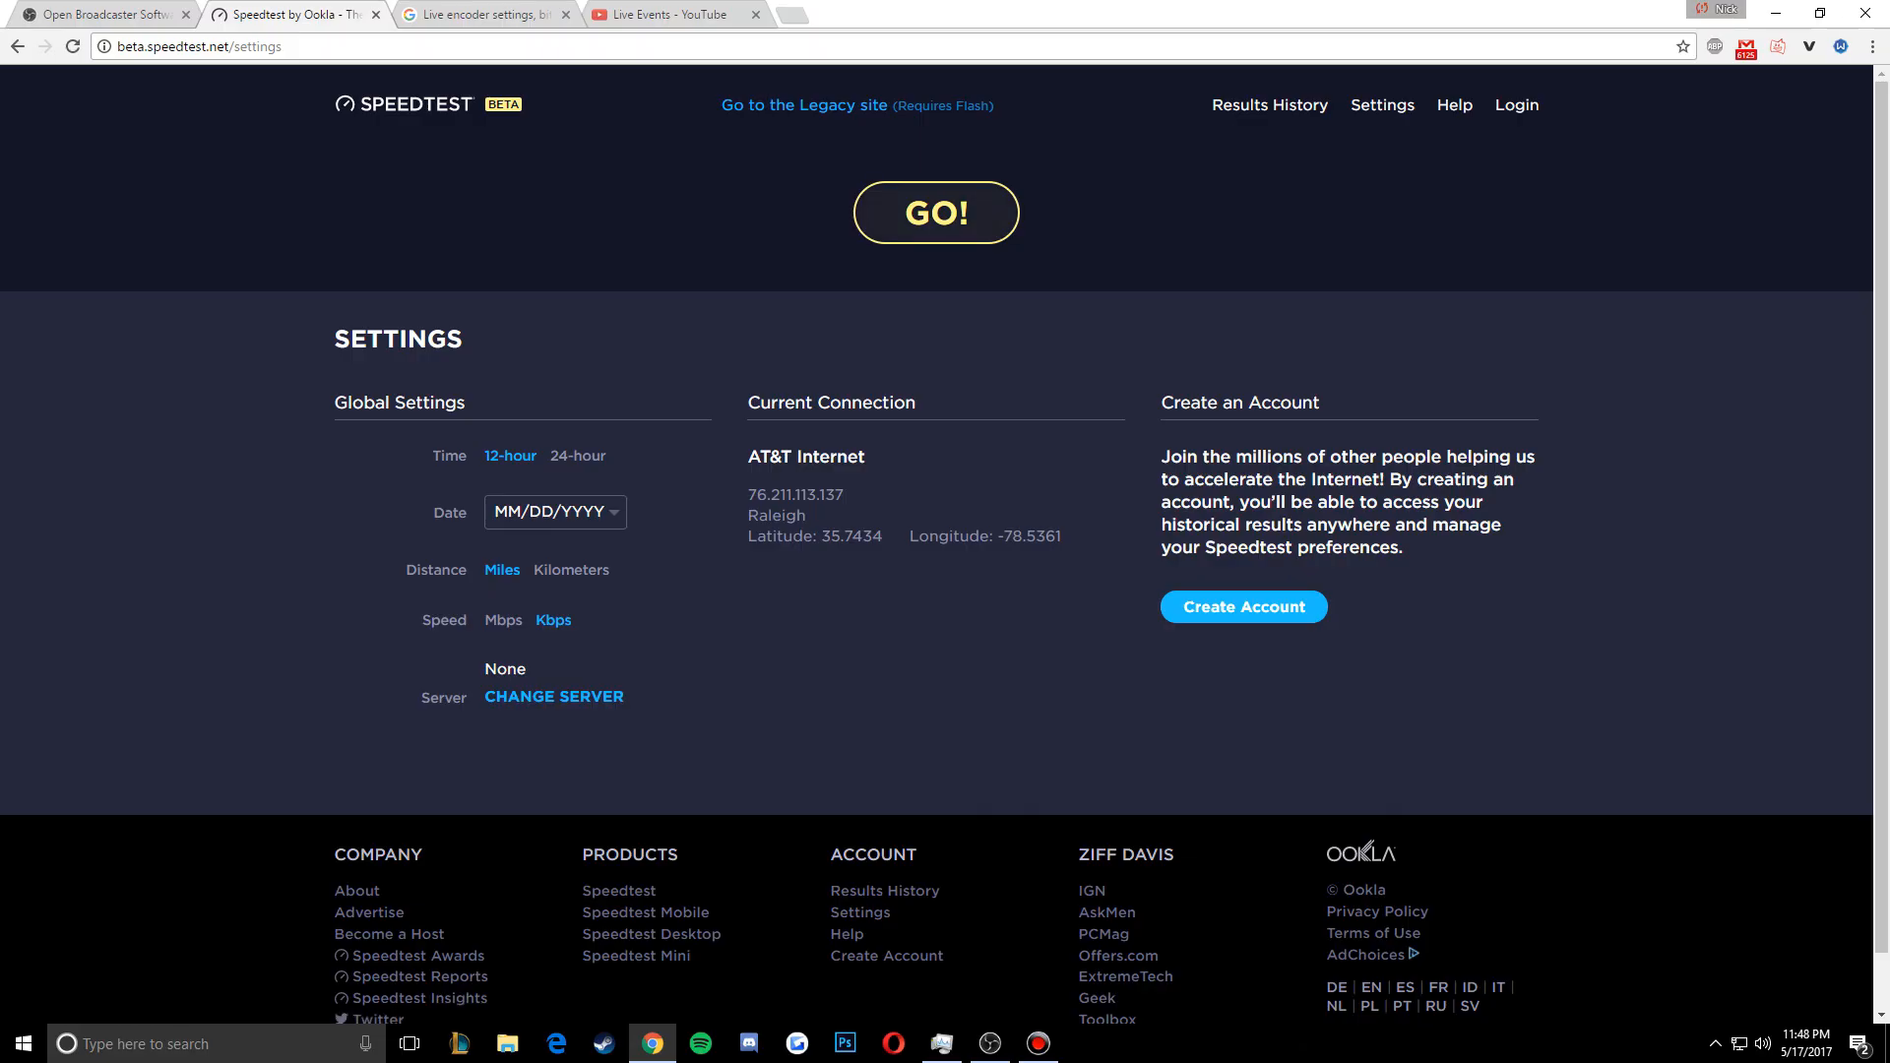
pyautogui.click(936, 212)
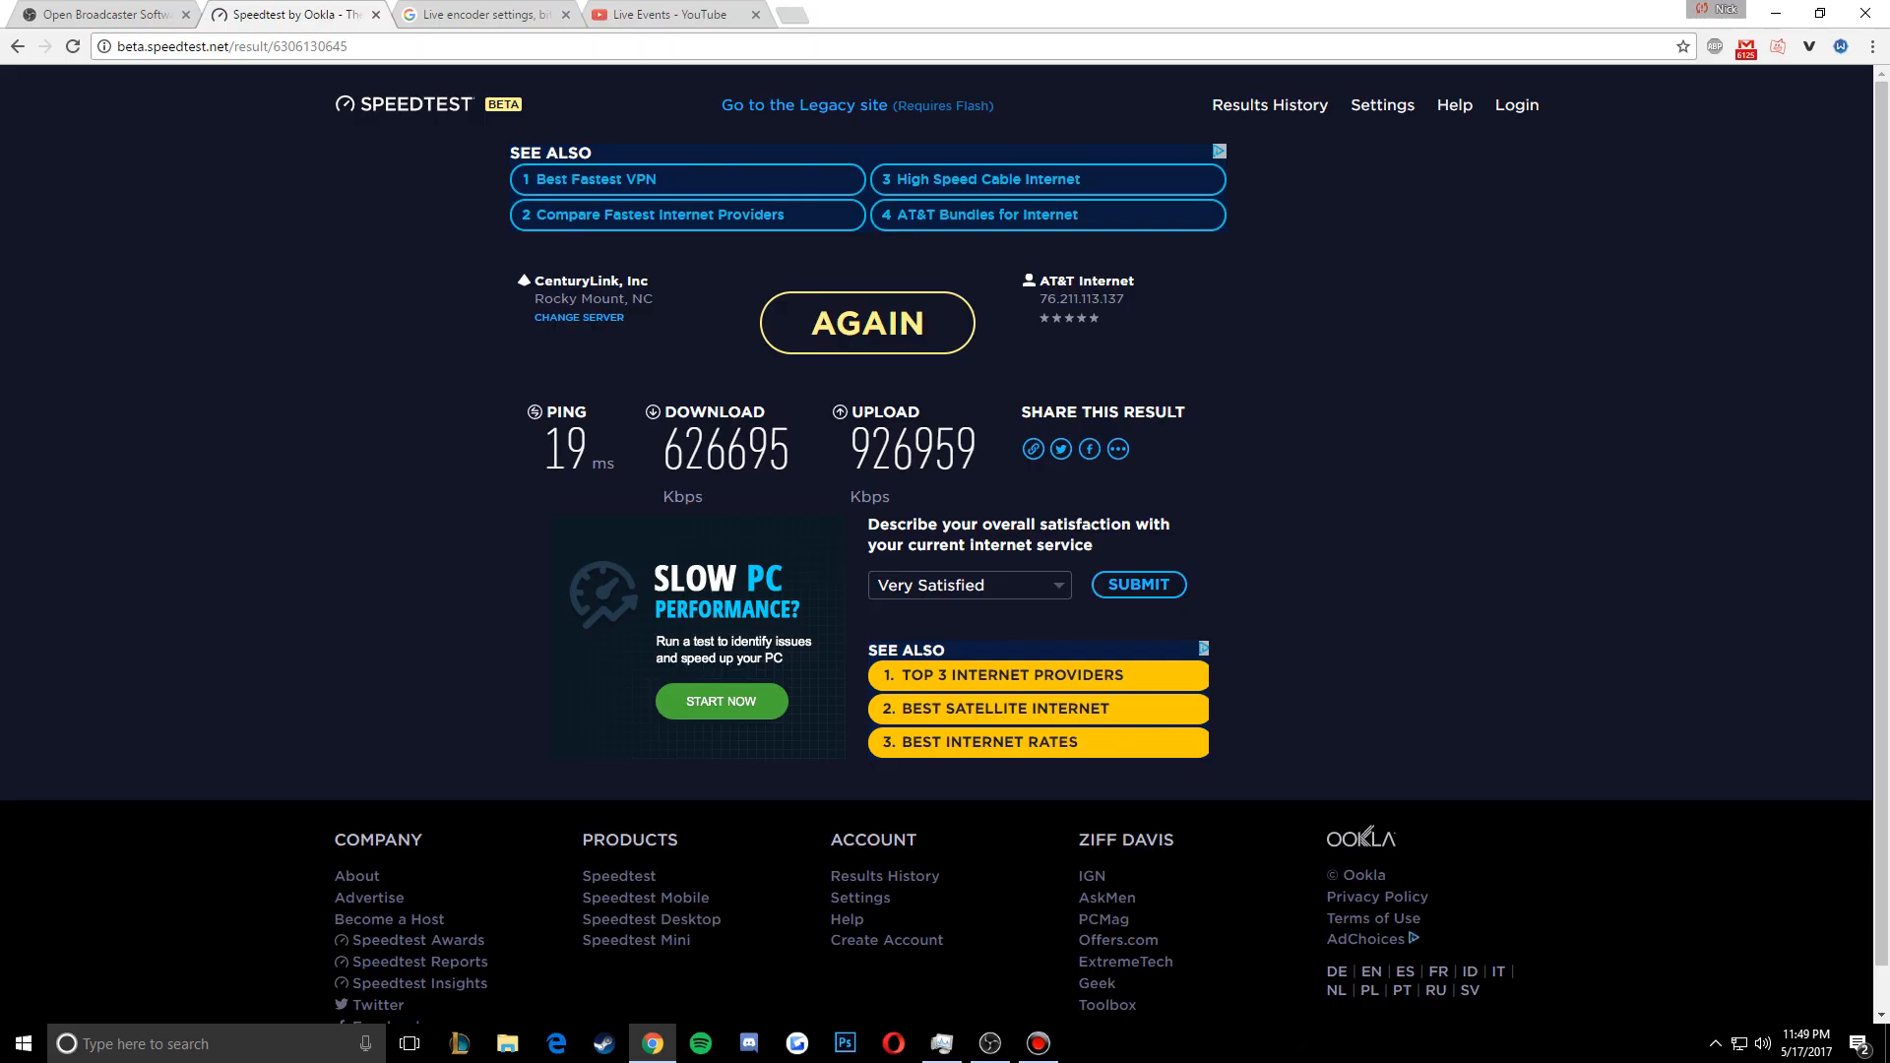
# Examine the download and upload speeds in the speed test result
pyautogui.moveTo(684, 460); pyautogui.dragTo(936, 459)
pyautogui.click(791, 459)
pyautogui.click(935, 461)
pyautogui.moveTo(684, 457); pyautogui.dragTo(790, 457)
pyautogui.click(790, 457)
# Switch back to OBS and review its streaming output settings and its video resolution and frame rate settings
pyautogui.click(990, 1044)
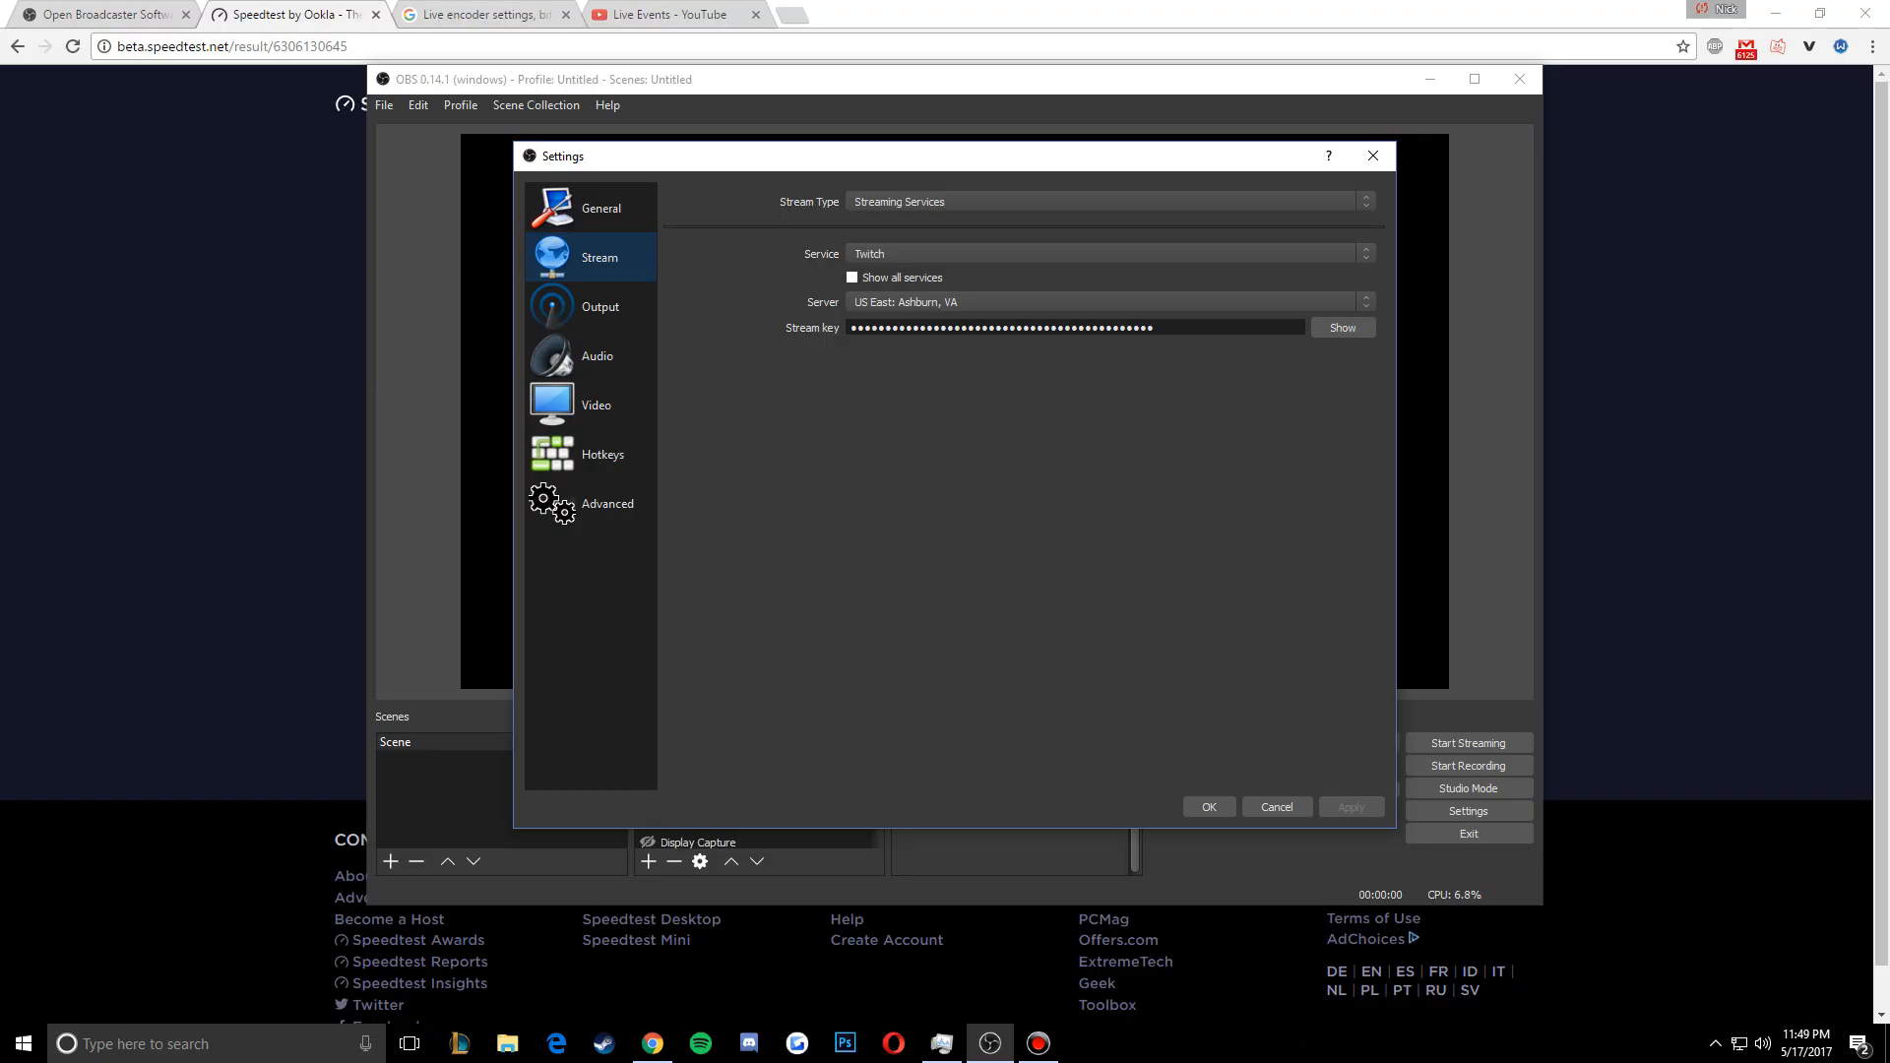
pyautogui.click(599, 306)
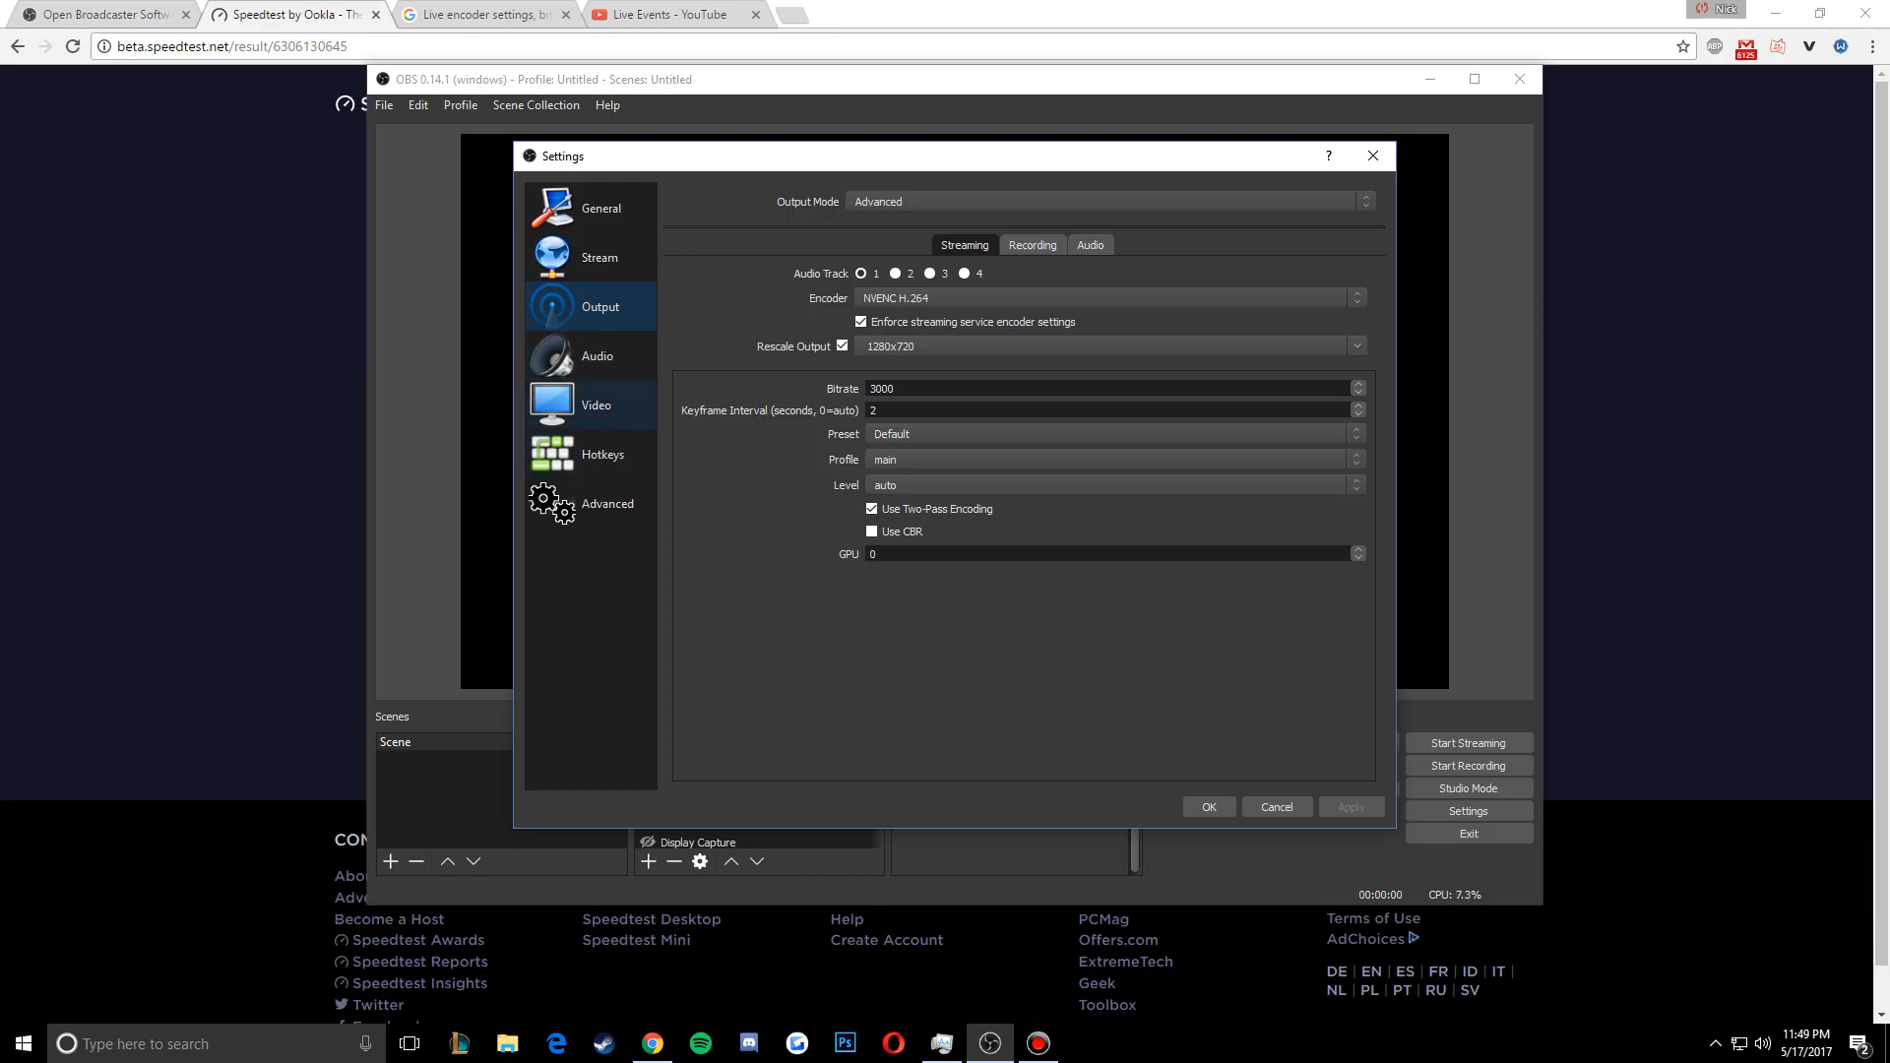
pyautogui.click(595, 405)
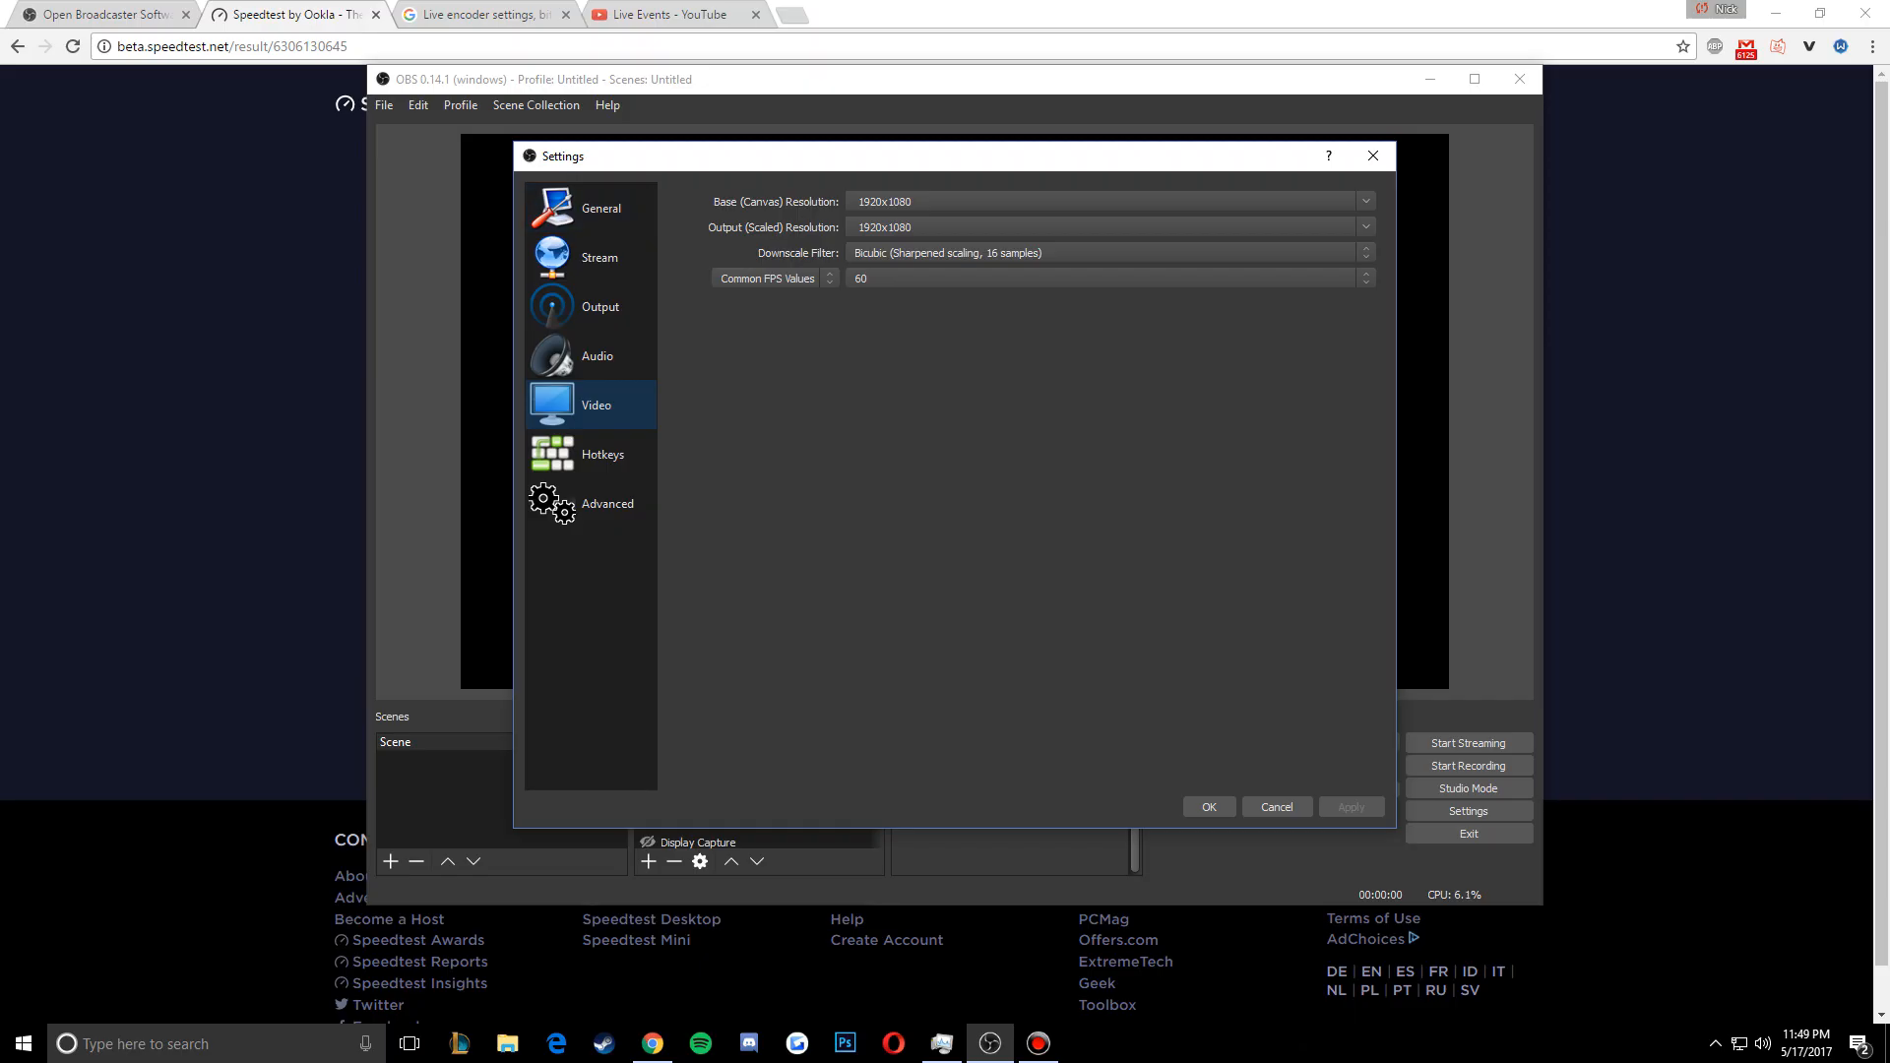
# On YouTube Help's live encoder settings page in Chrome, examine the recommended video bitrate range for 1080p
pyautogui.click(484, 15)
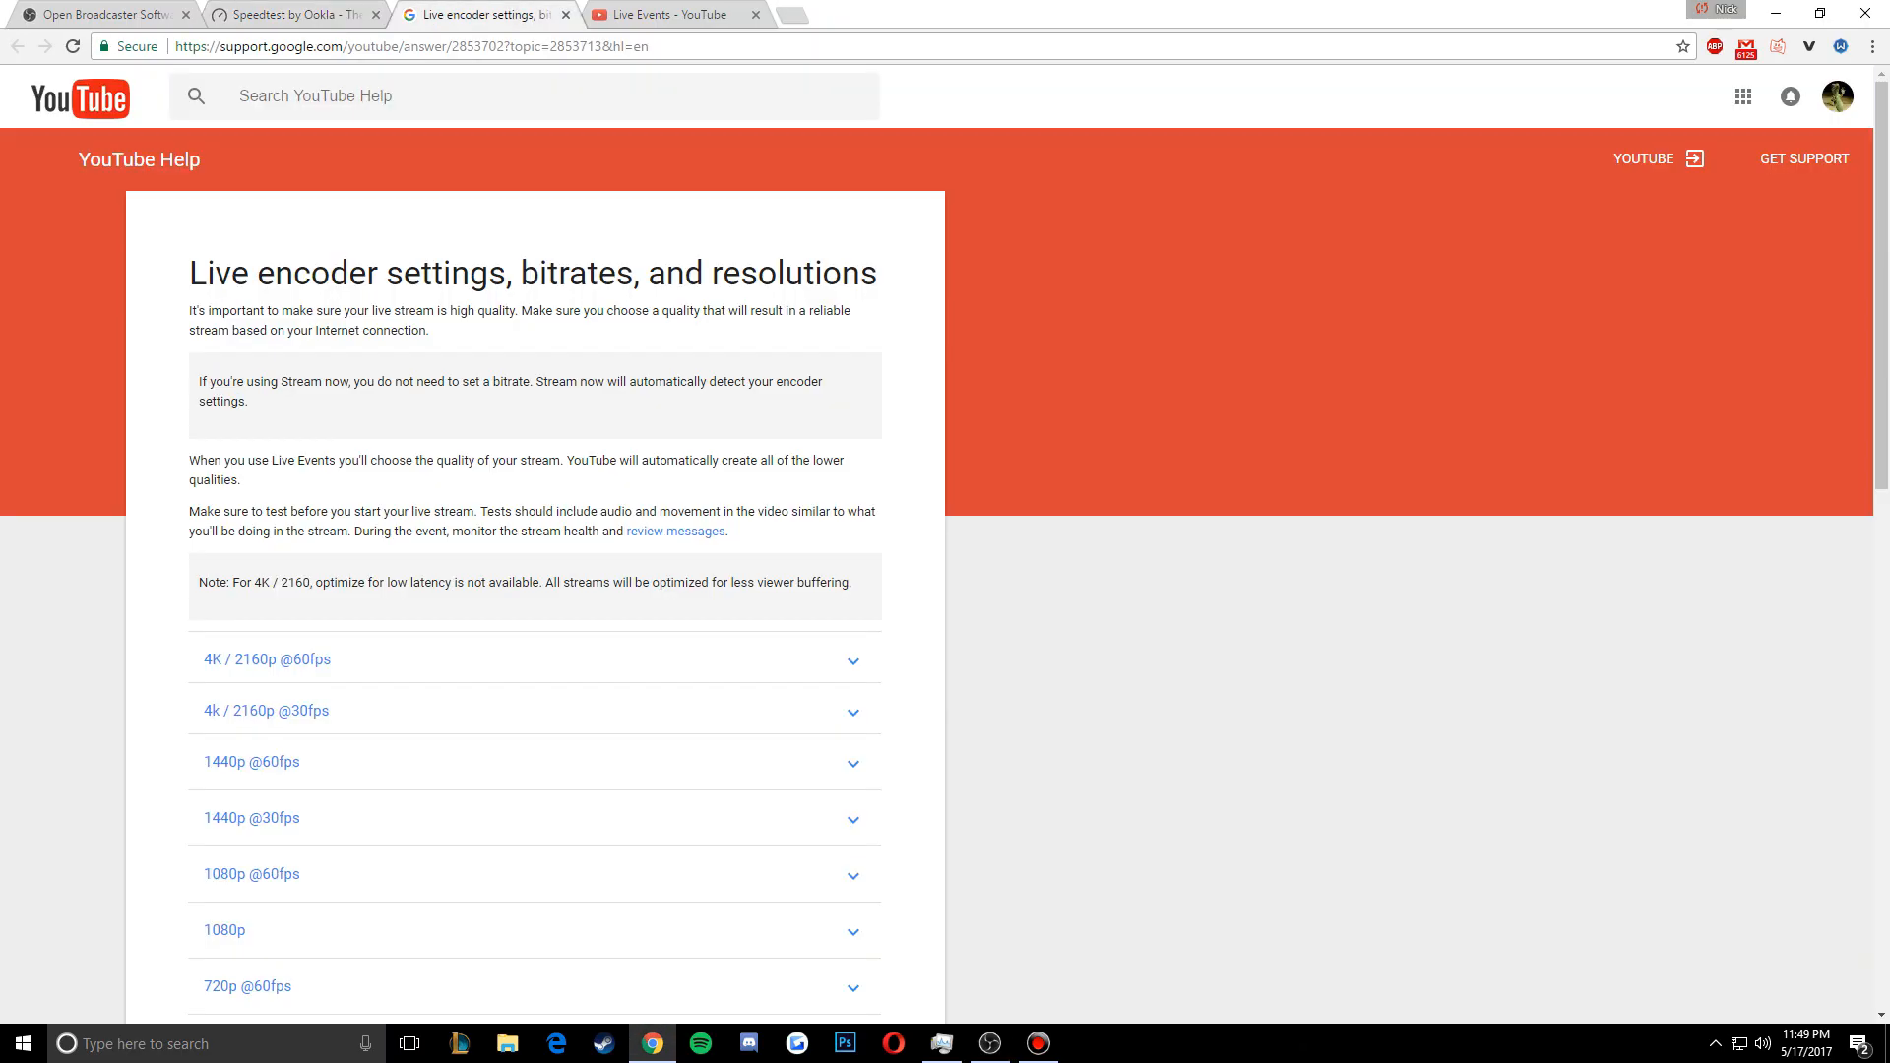
pyautogui.scroll(-5, 536, 591)
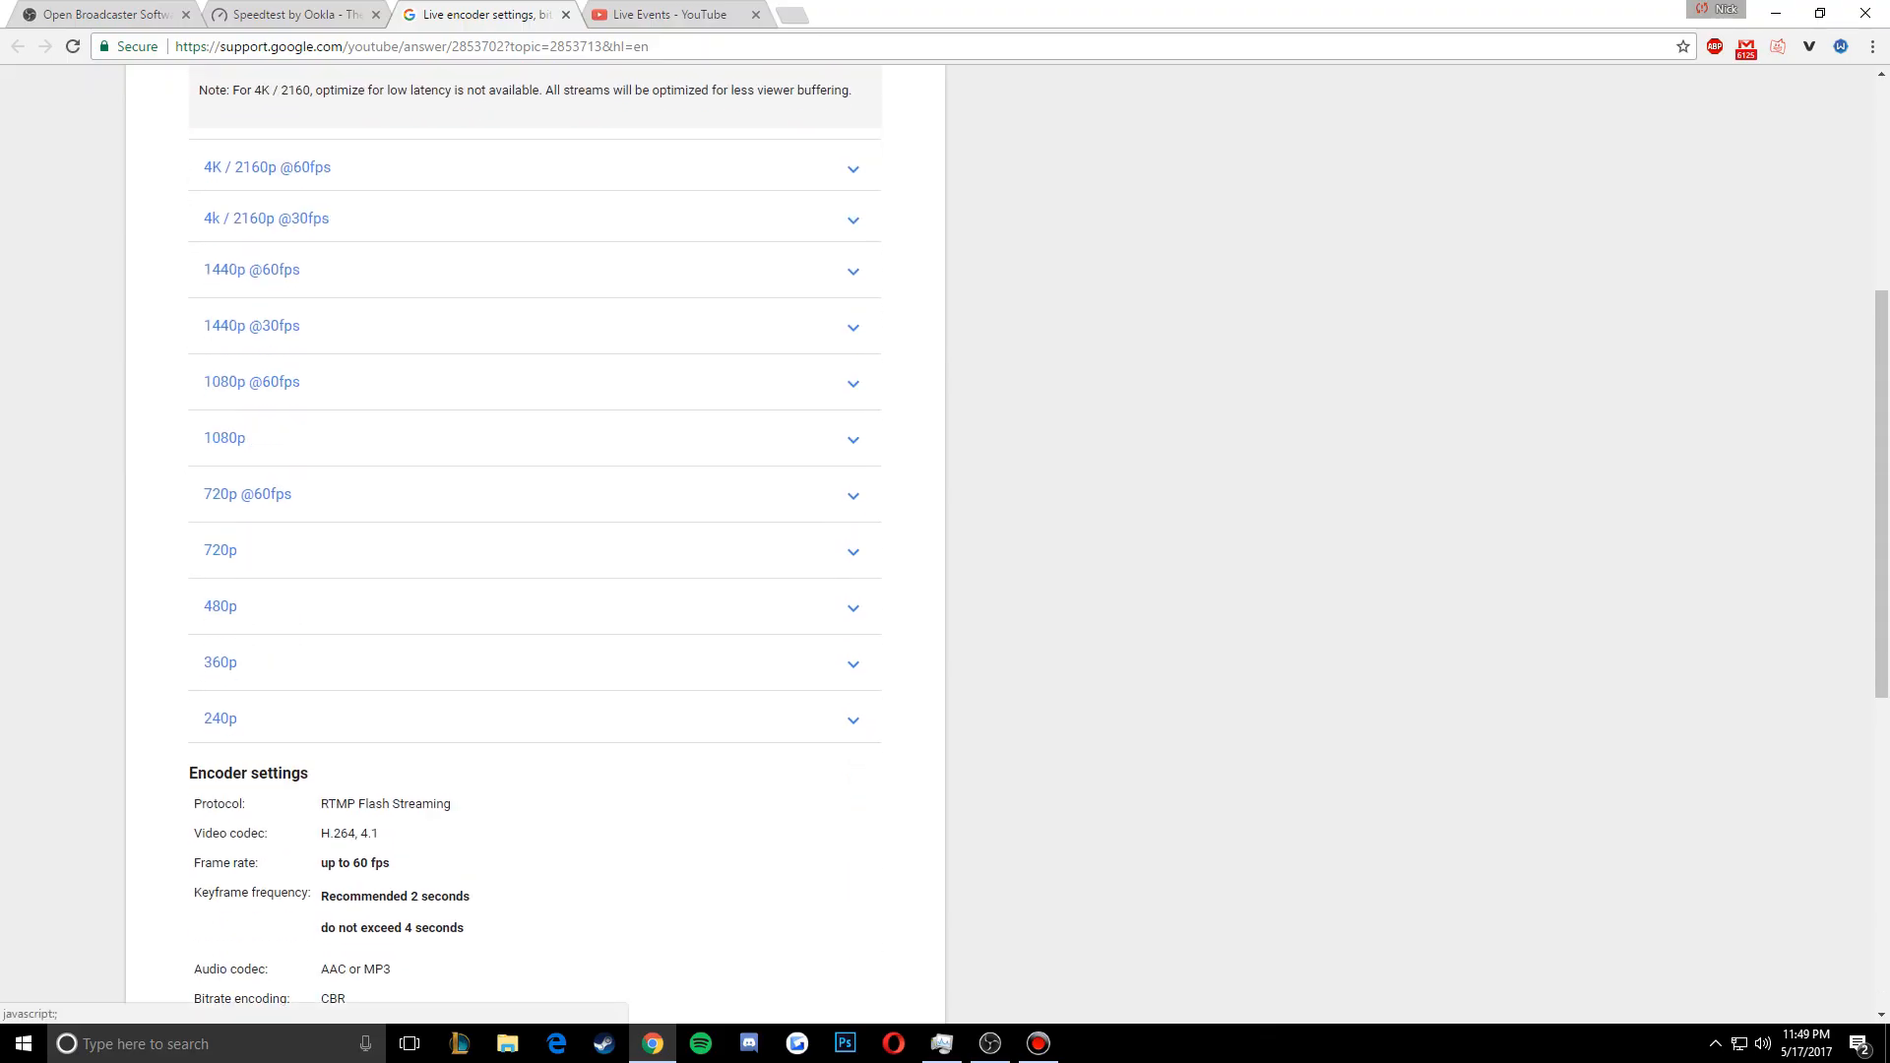
pyautogui.click(225, 438)
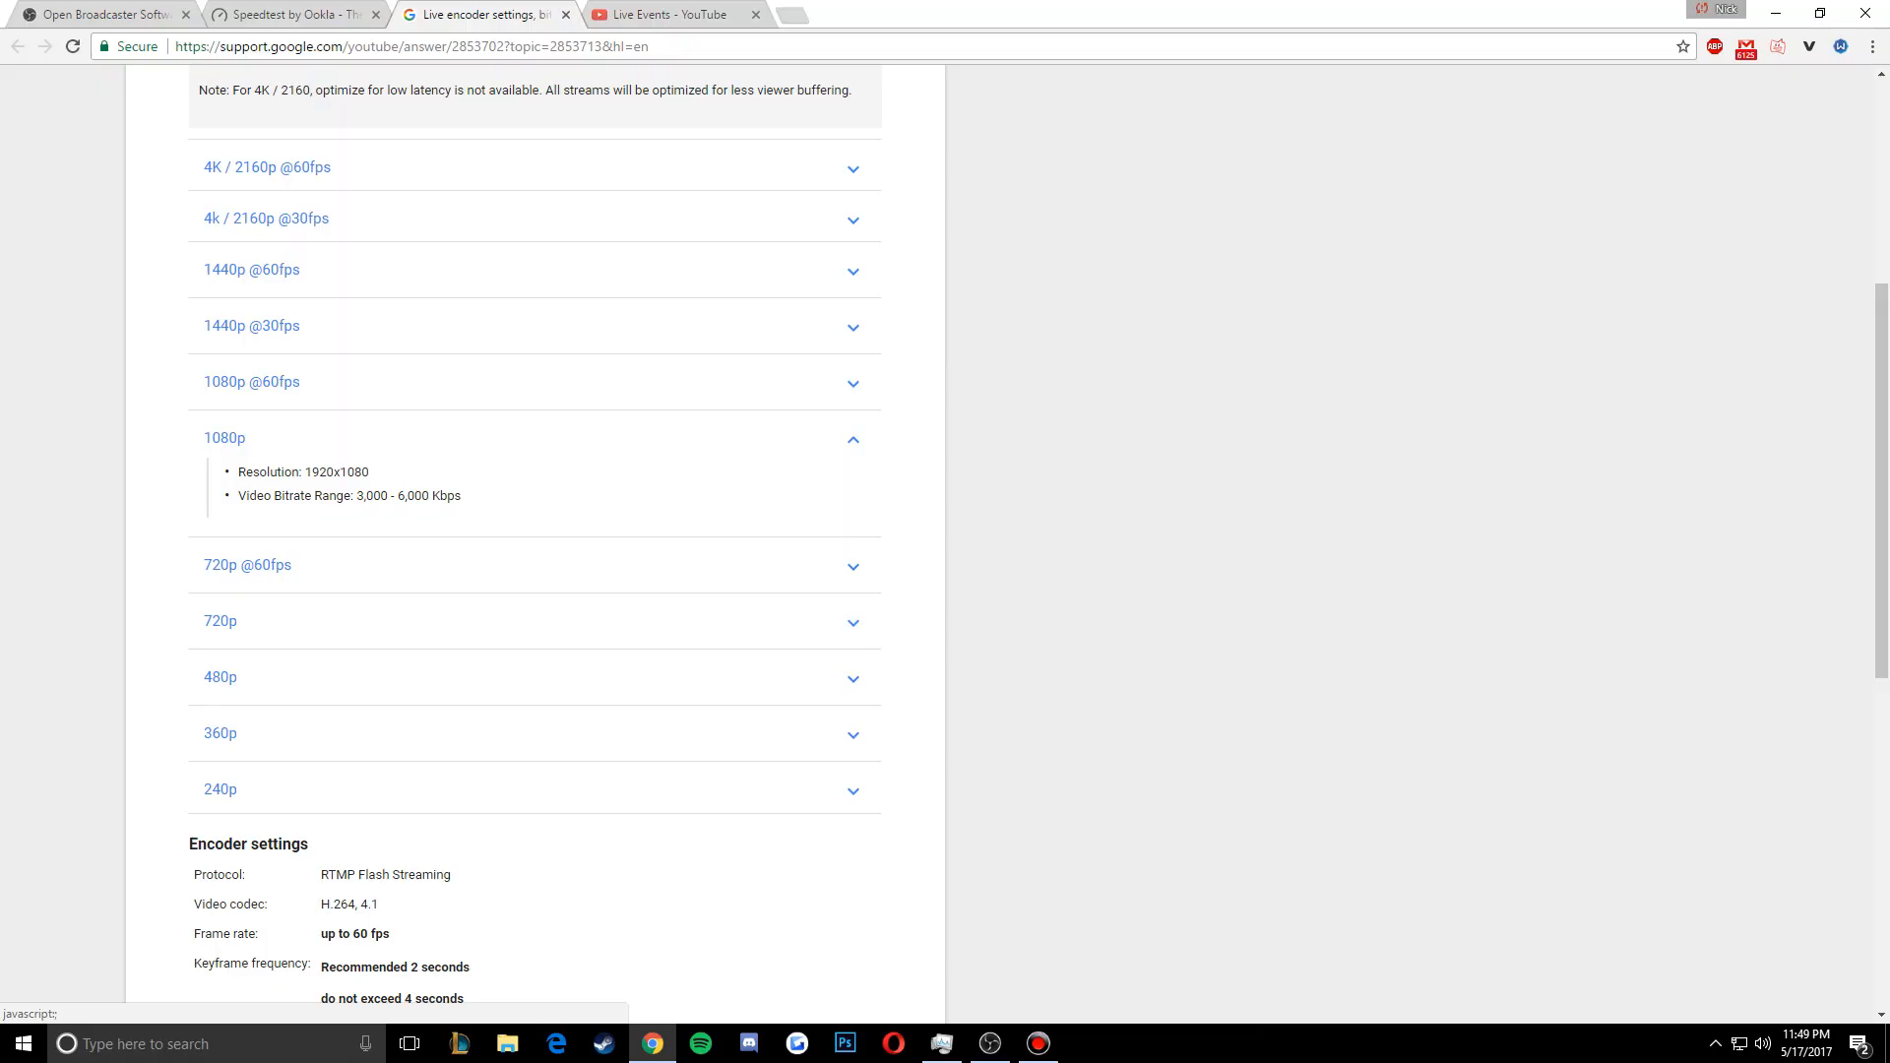
pyautogui.click(225, 438)
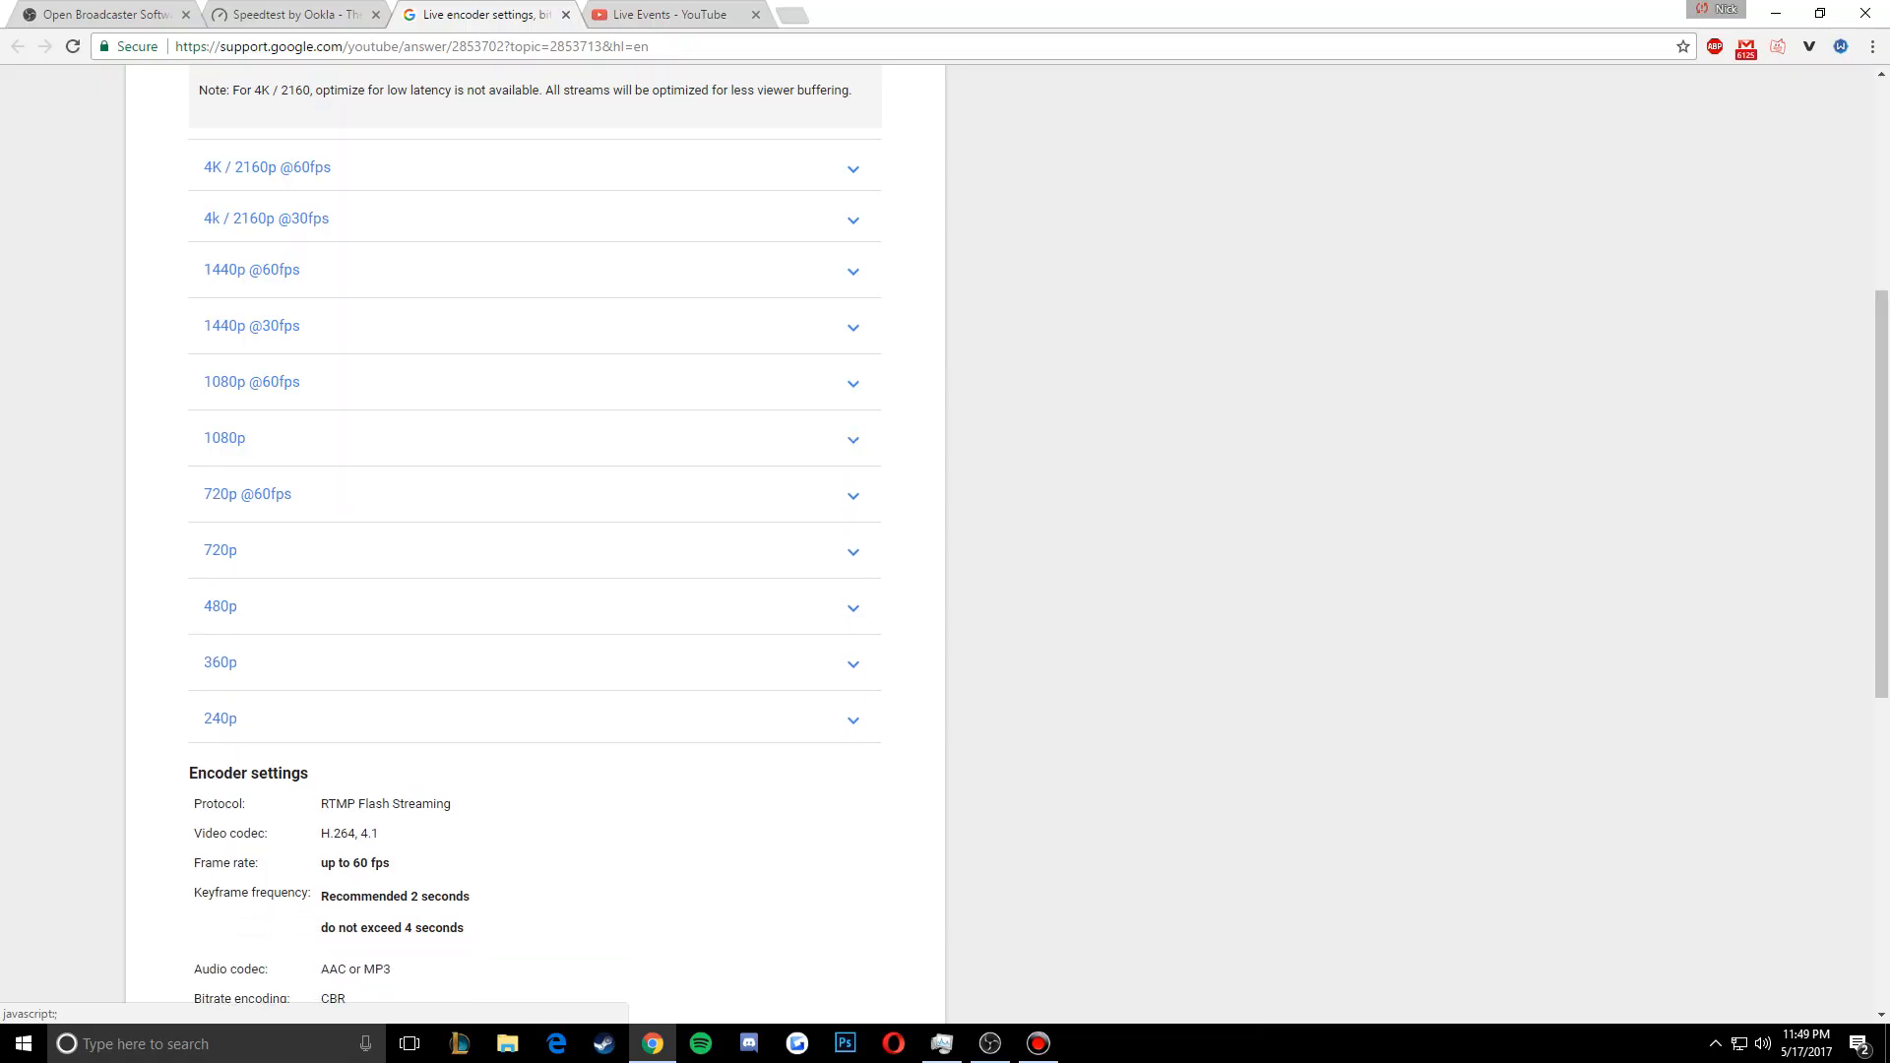
pyautogui.click(298, 15)
pyautogui.click(456, 15)
pyautogui.click(225, 438)
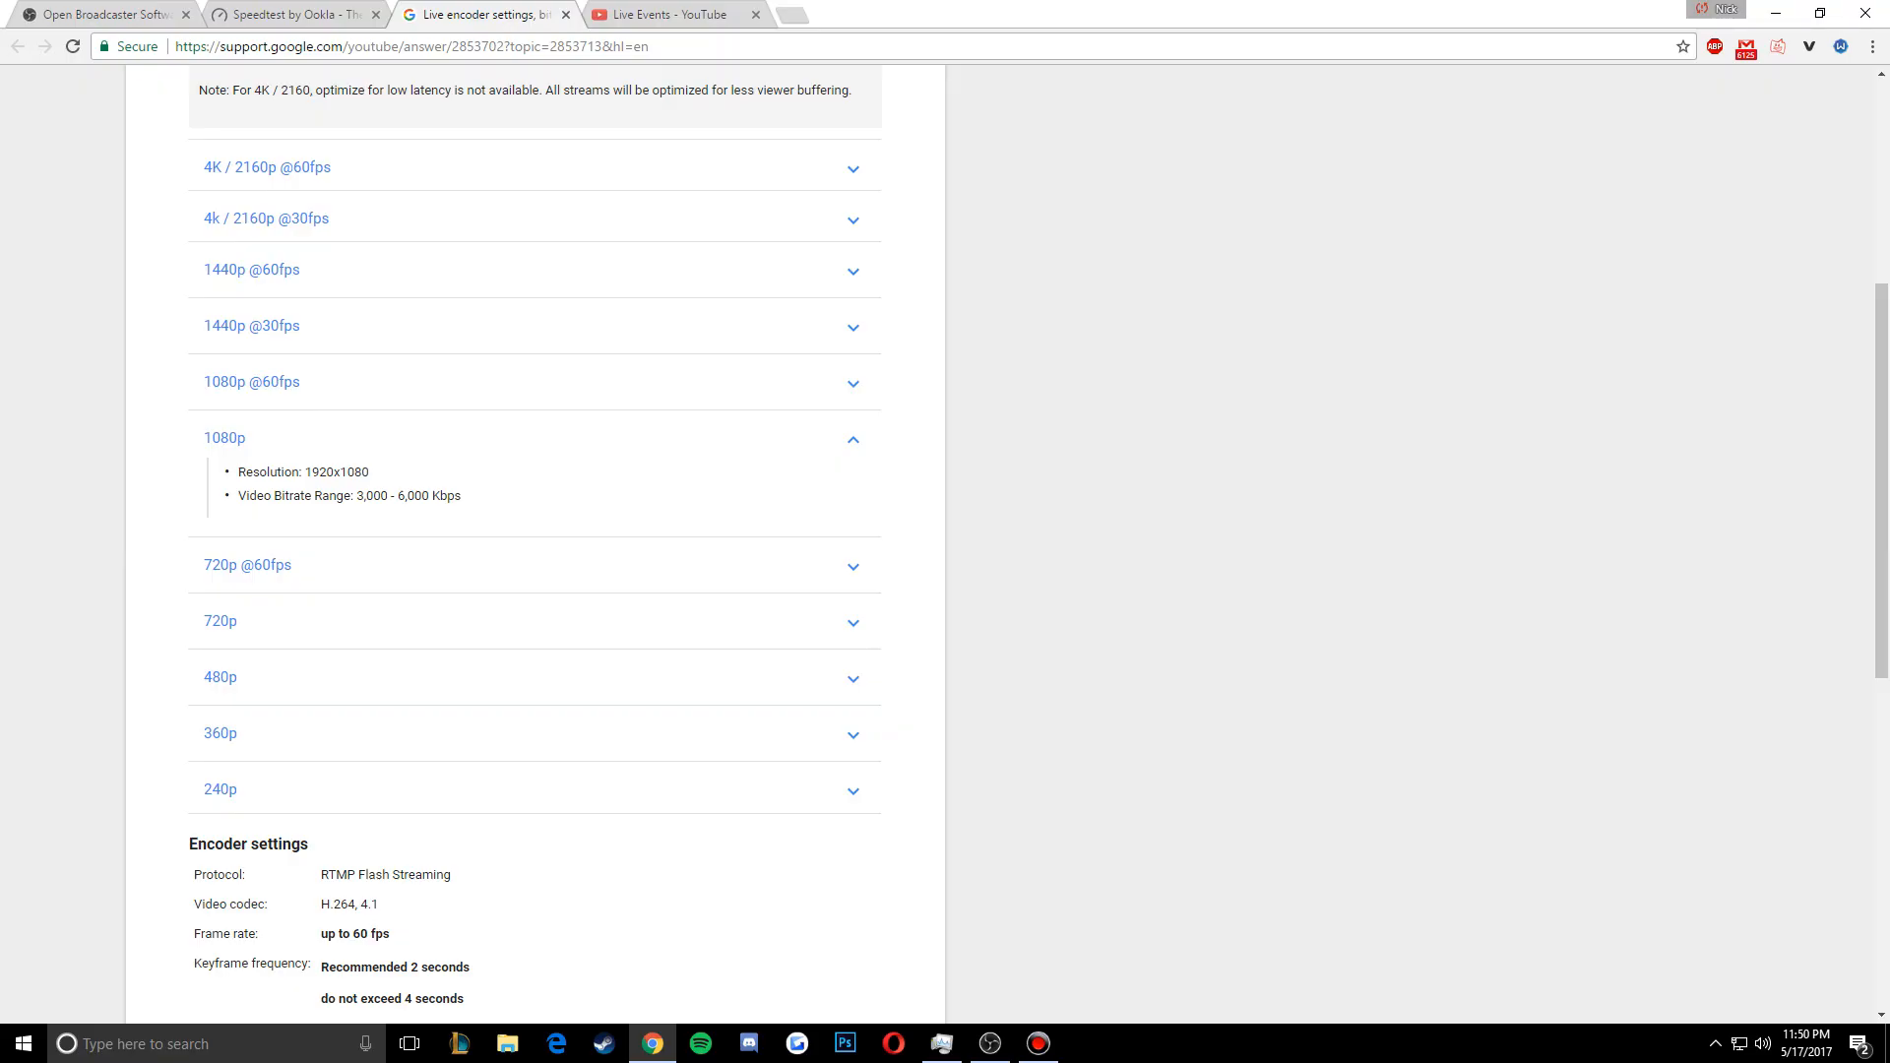
pyautogui.moveTo(355, 496); pyautogui.dragTo(462, 497)
pyautogui.click(396, 496)
pyautogui.click(462, 496)
# Compare the 1080p bitrate range with the speed test result, and collapse the 1080p details
pyautogui.click(296, 14)
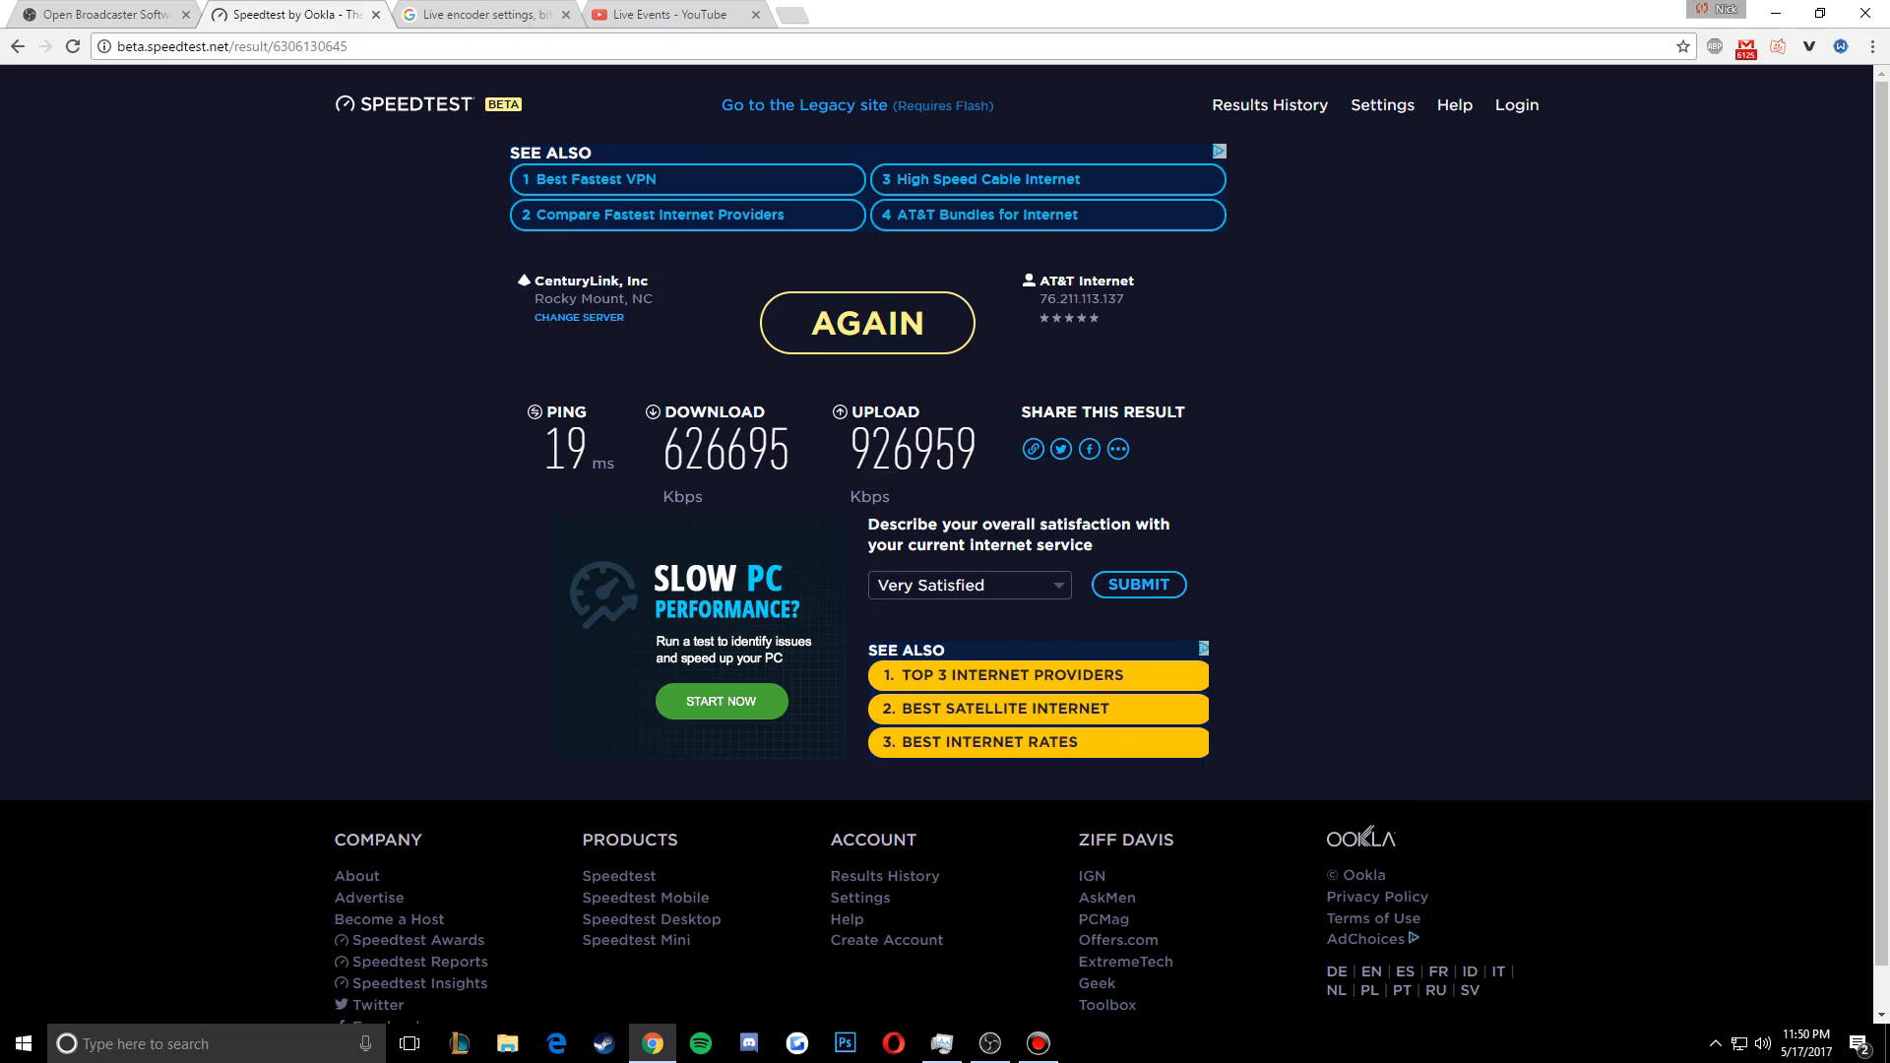
pyautogui.click(487, 15)
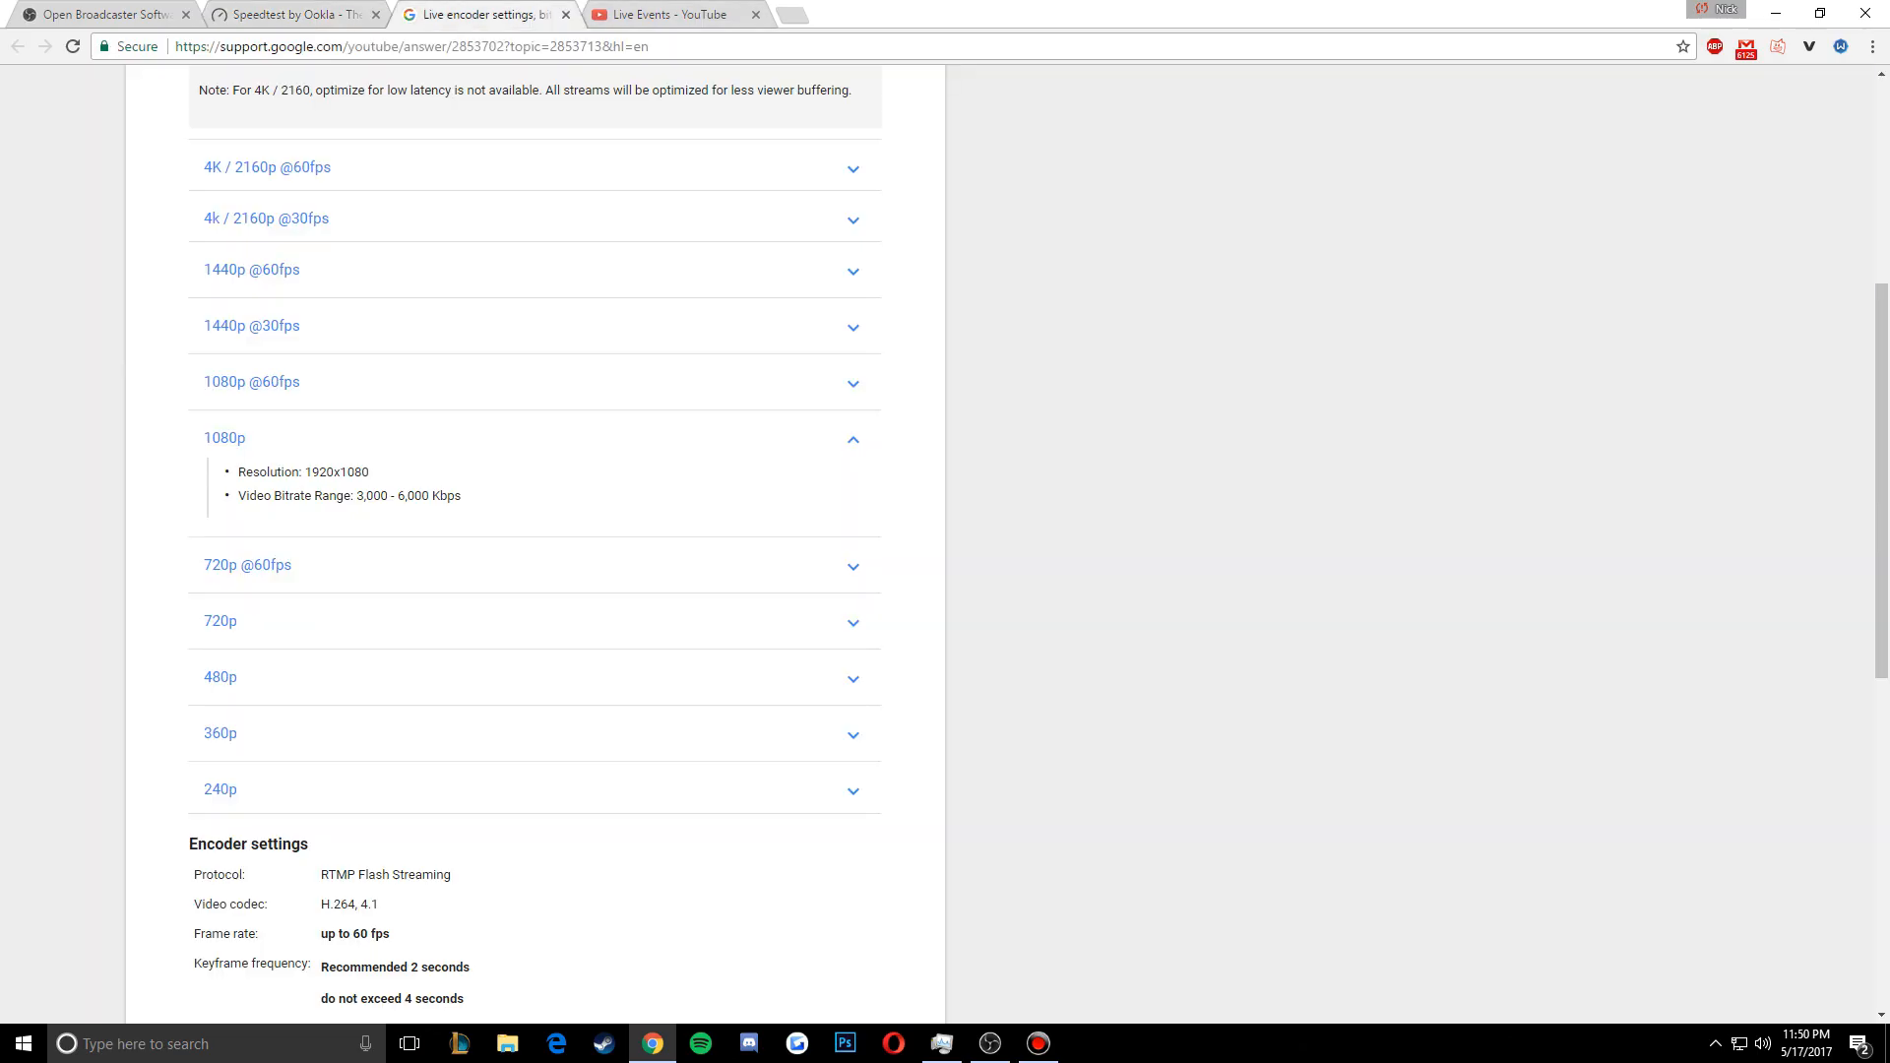
pyautogui.click(224, 438)
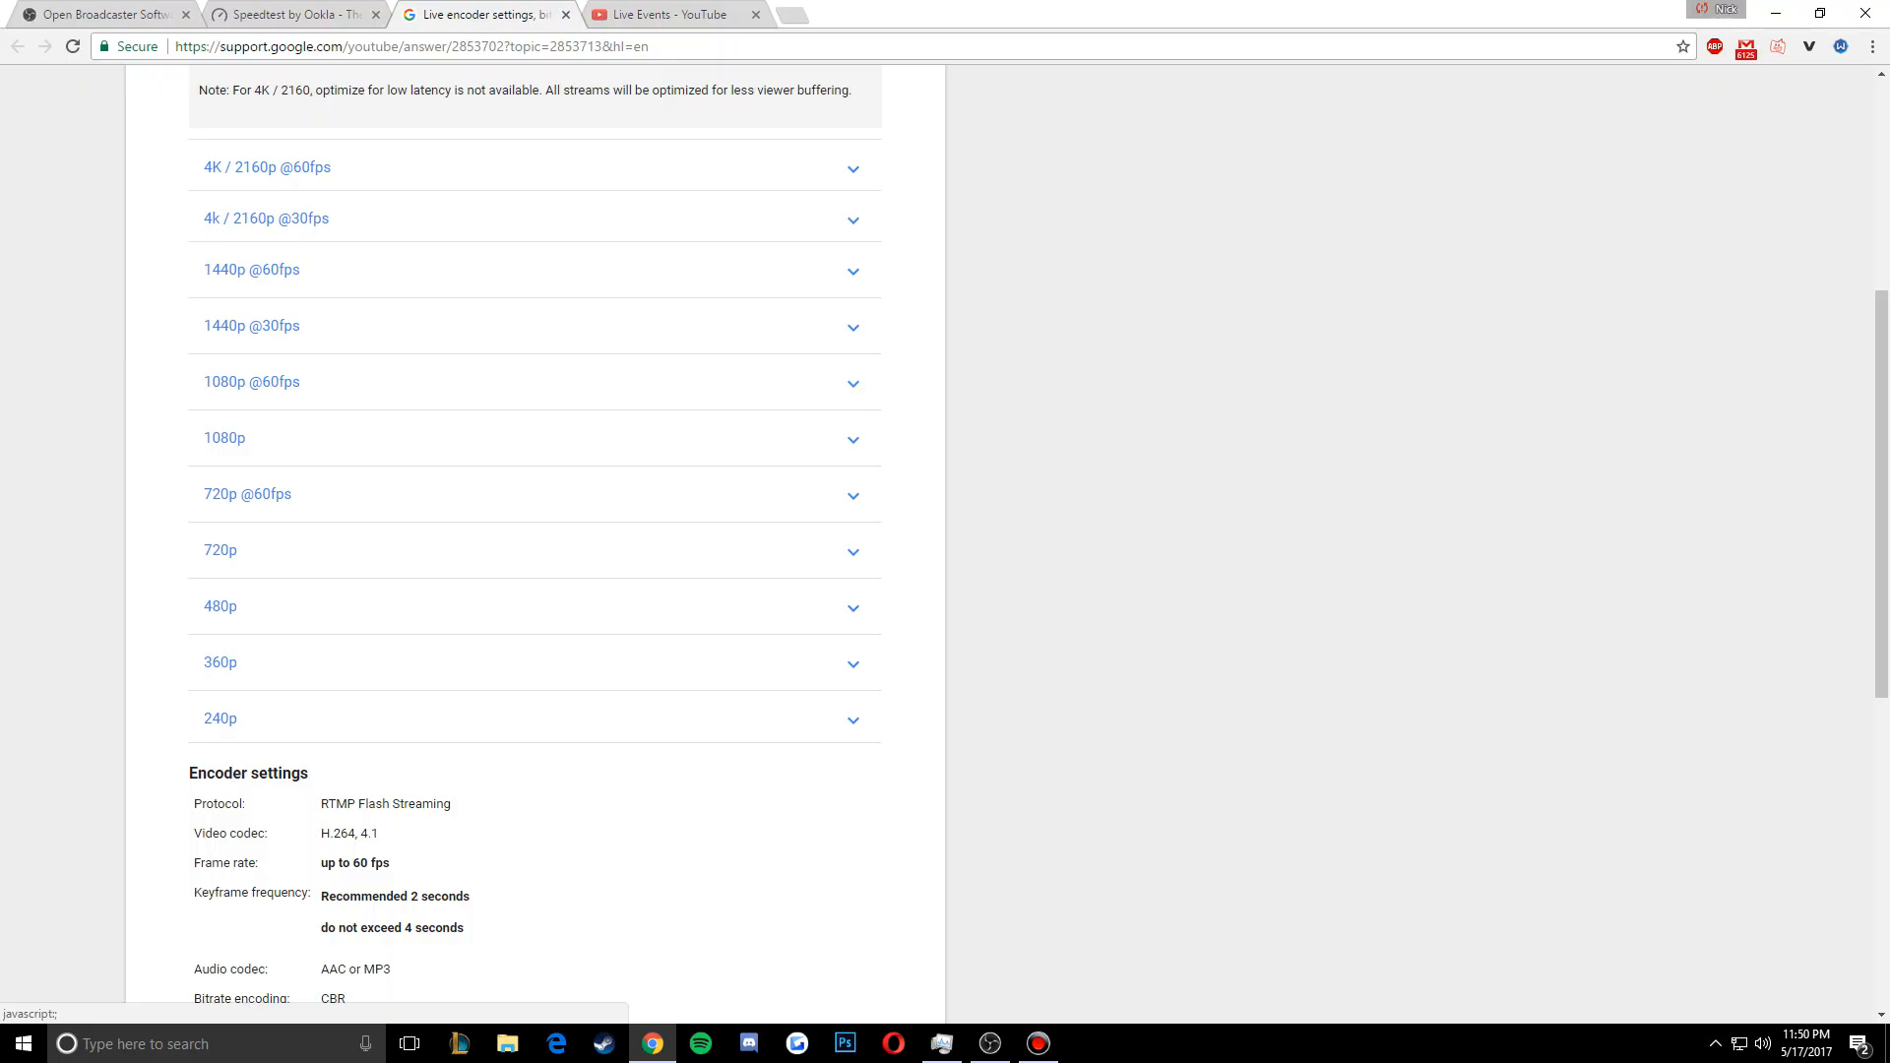
pyautogui.click(247, 494)
pyautogui.click(247, 494)
pyautogui.click(220, 549)
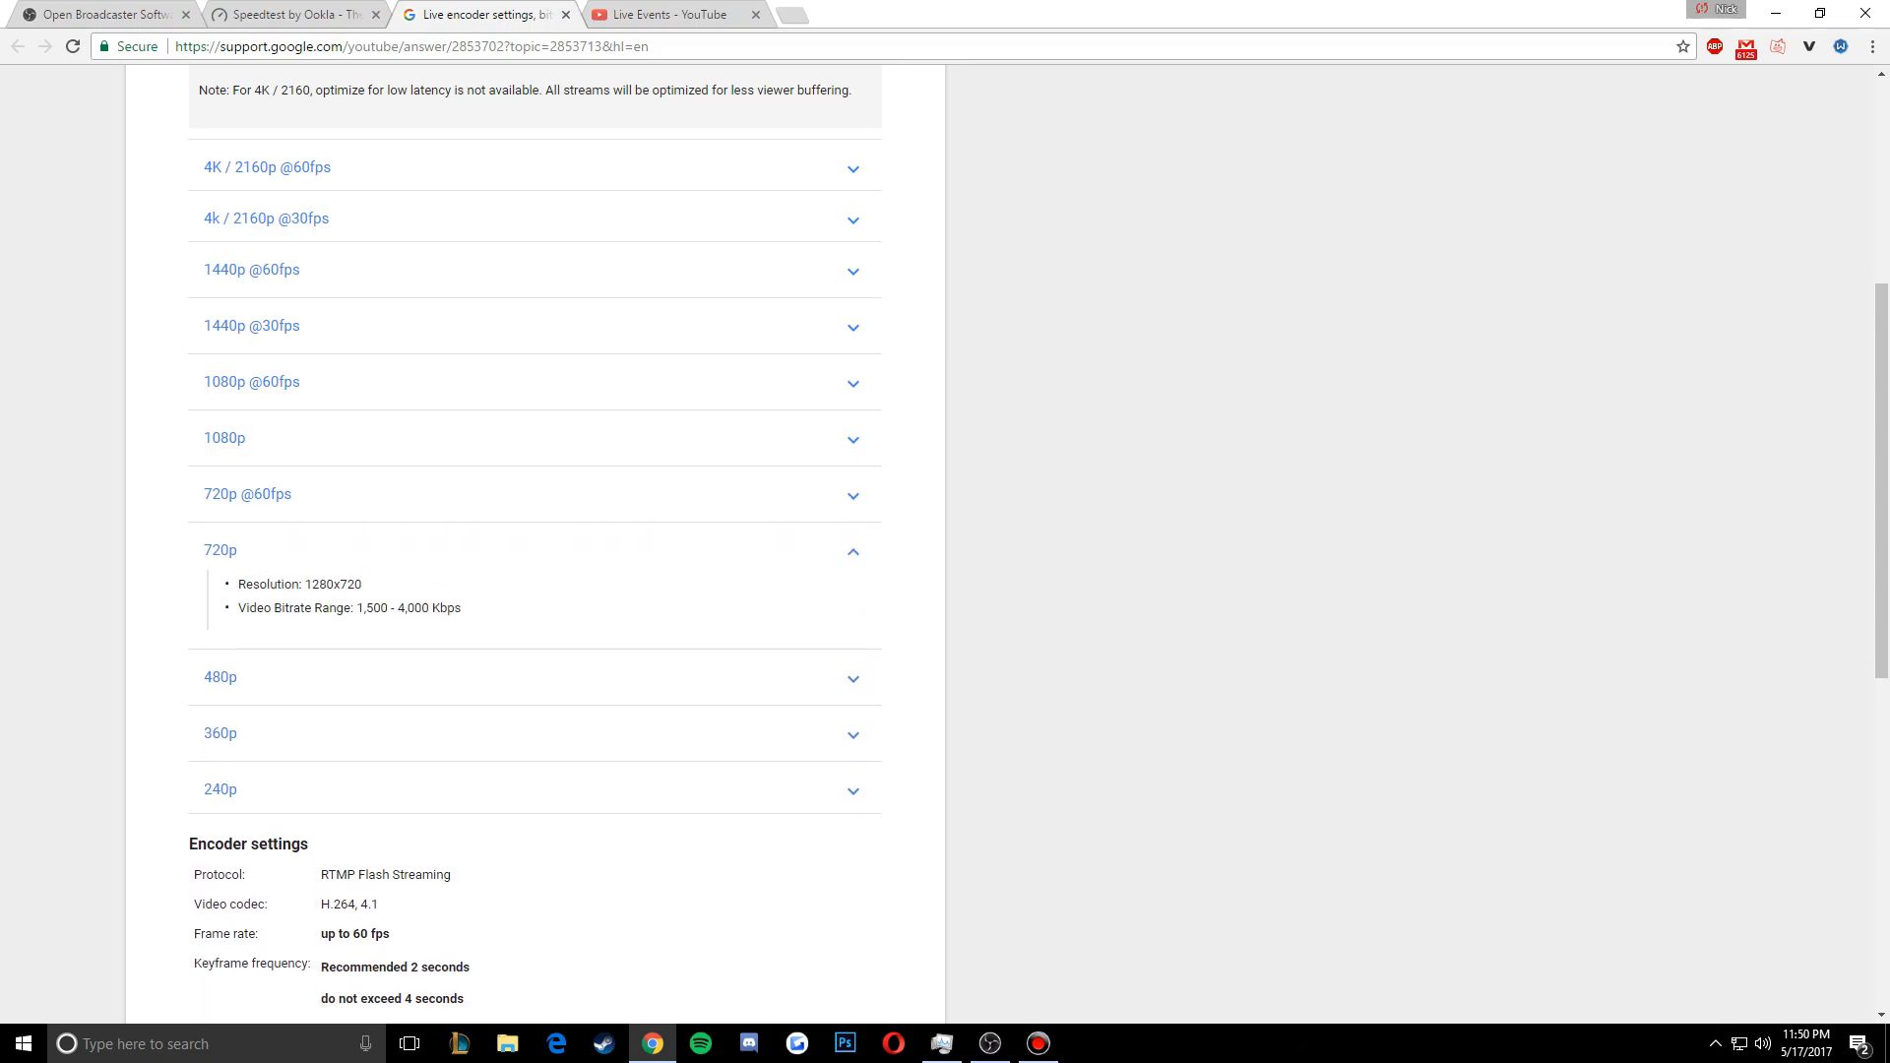
pyautogui.moveTo(364, 608); pyautogui.dragTo(422, 609)
pyautogui.click(424, 608)
pyautogui.click(221, 550)
pyautogui.click(220, 551)
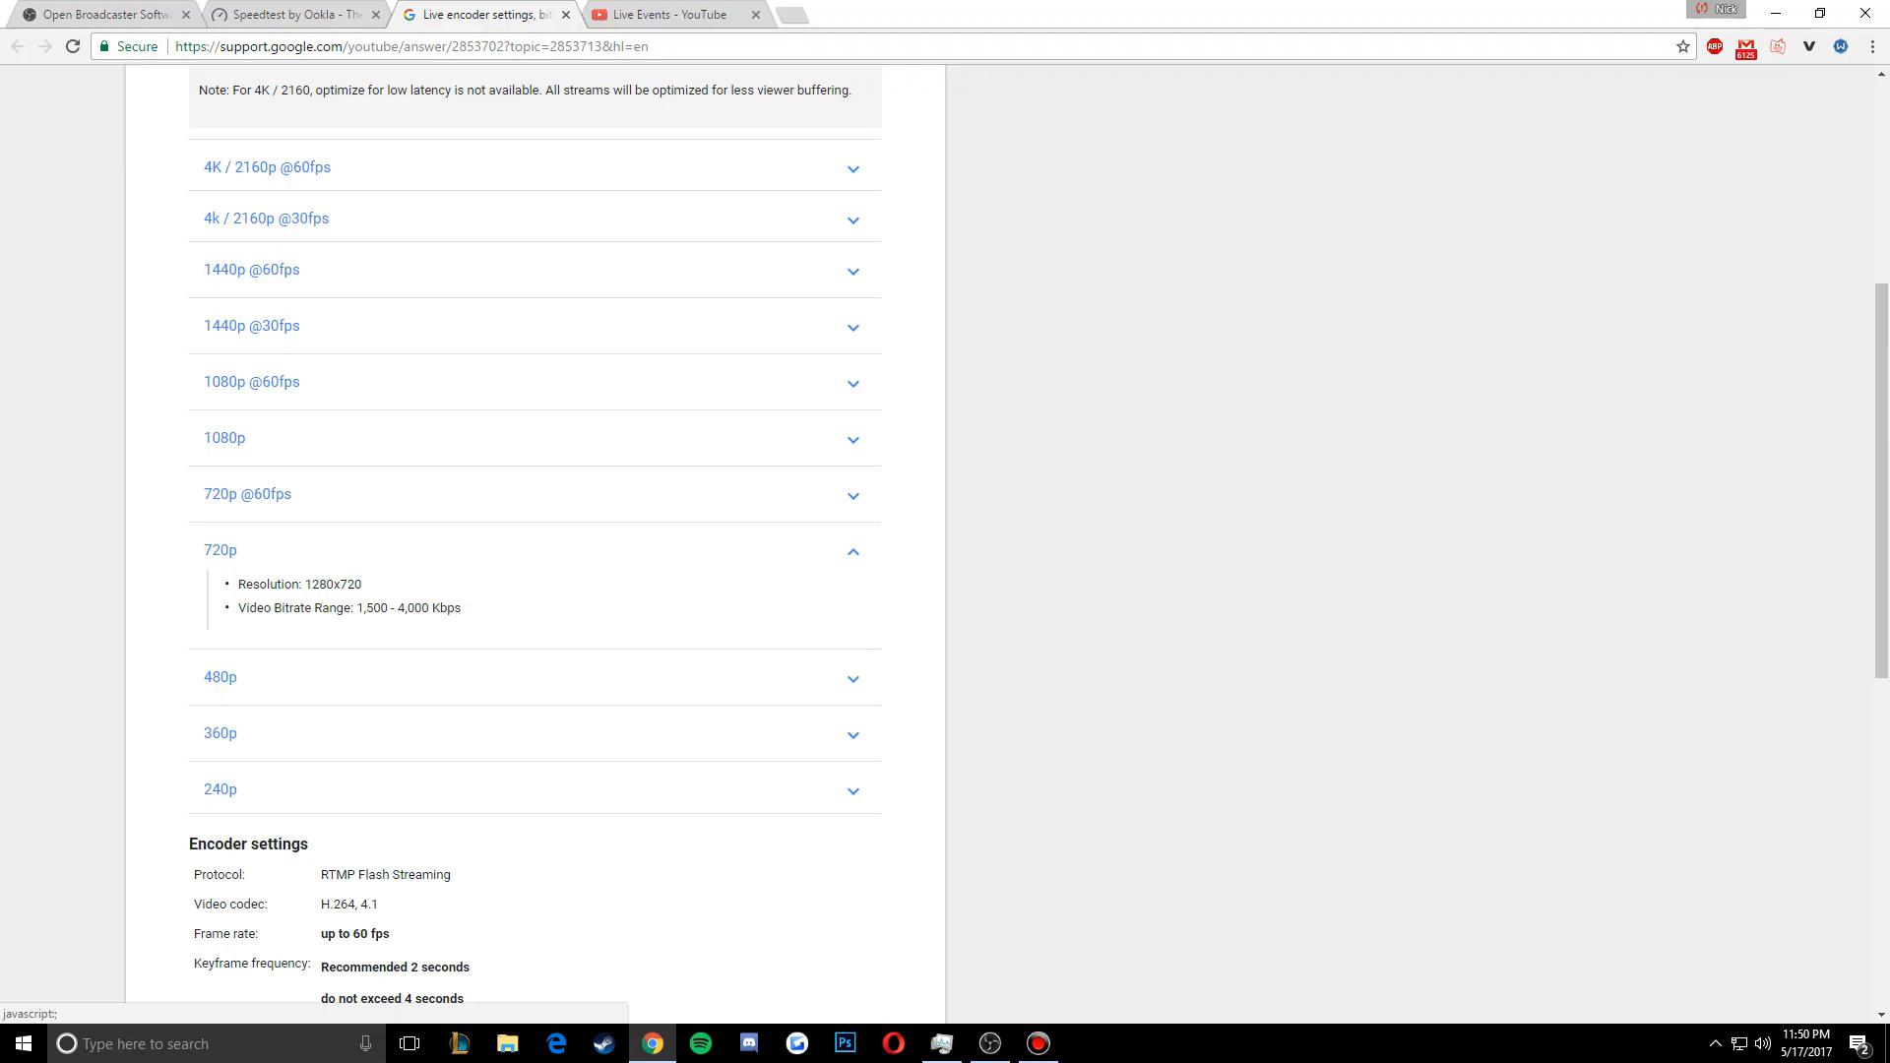
pyautogui.click(220, 550)
pyautogui.click(225, 438)
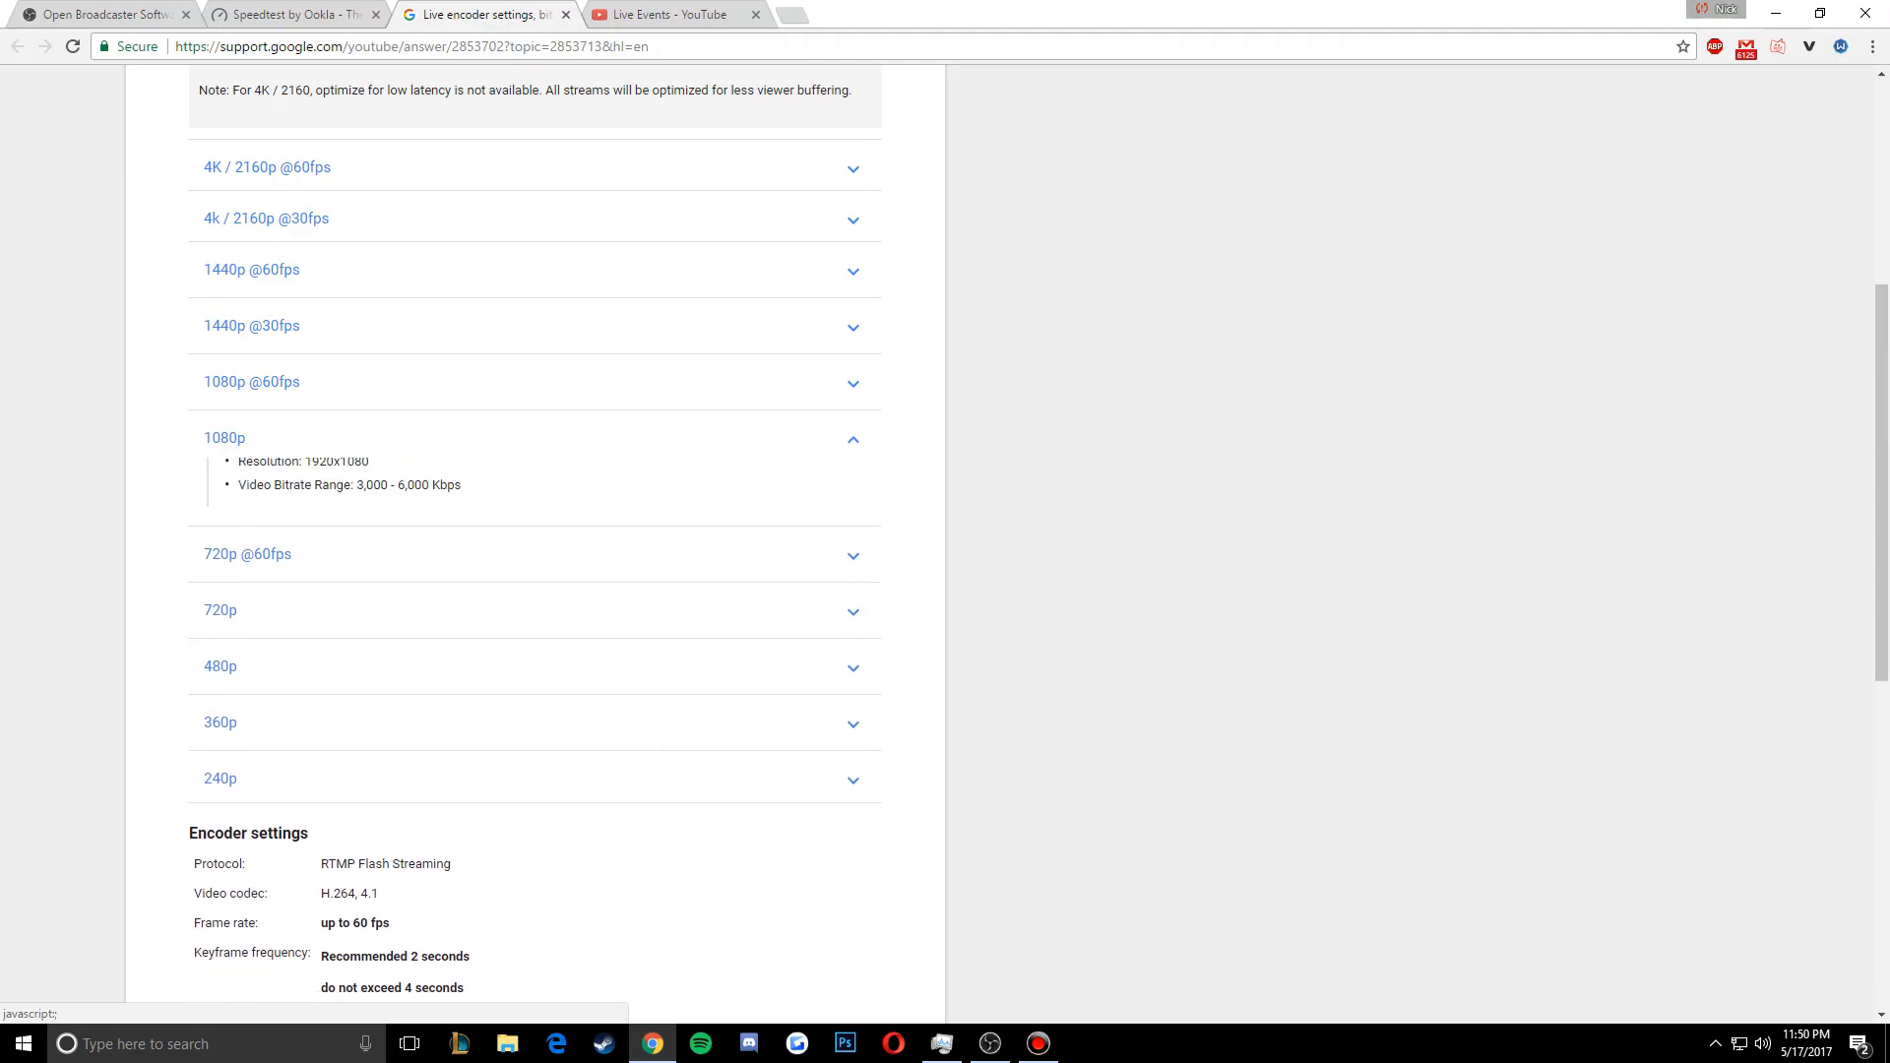
pyautogui.click(224, 438)
pyautogui.click(236, 382)
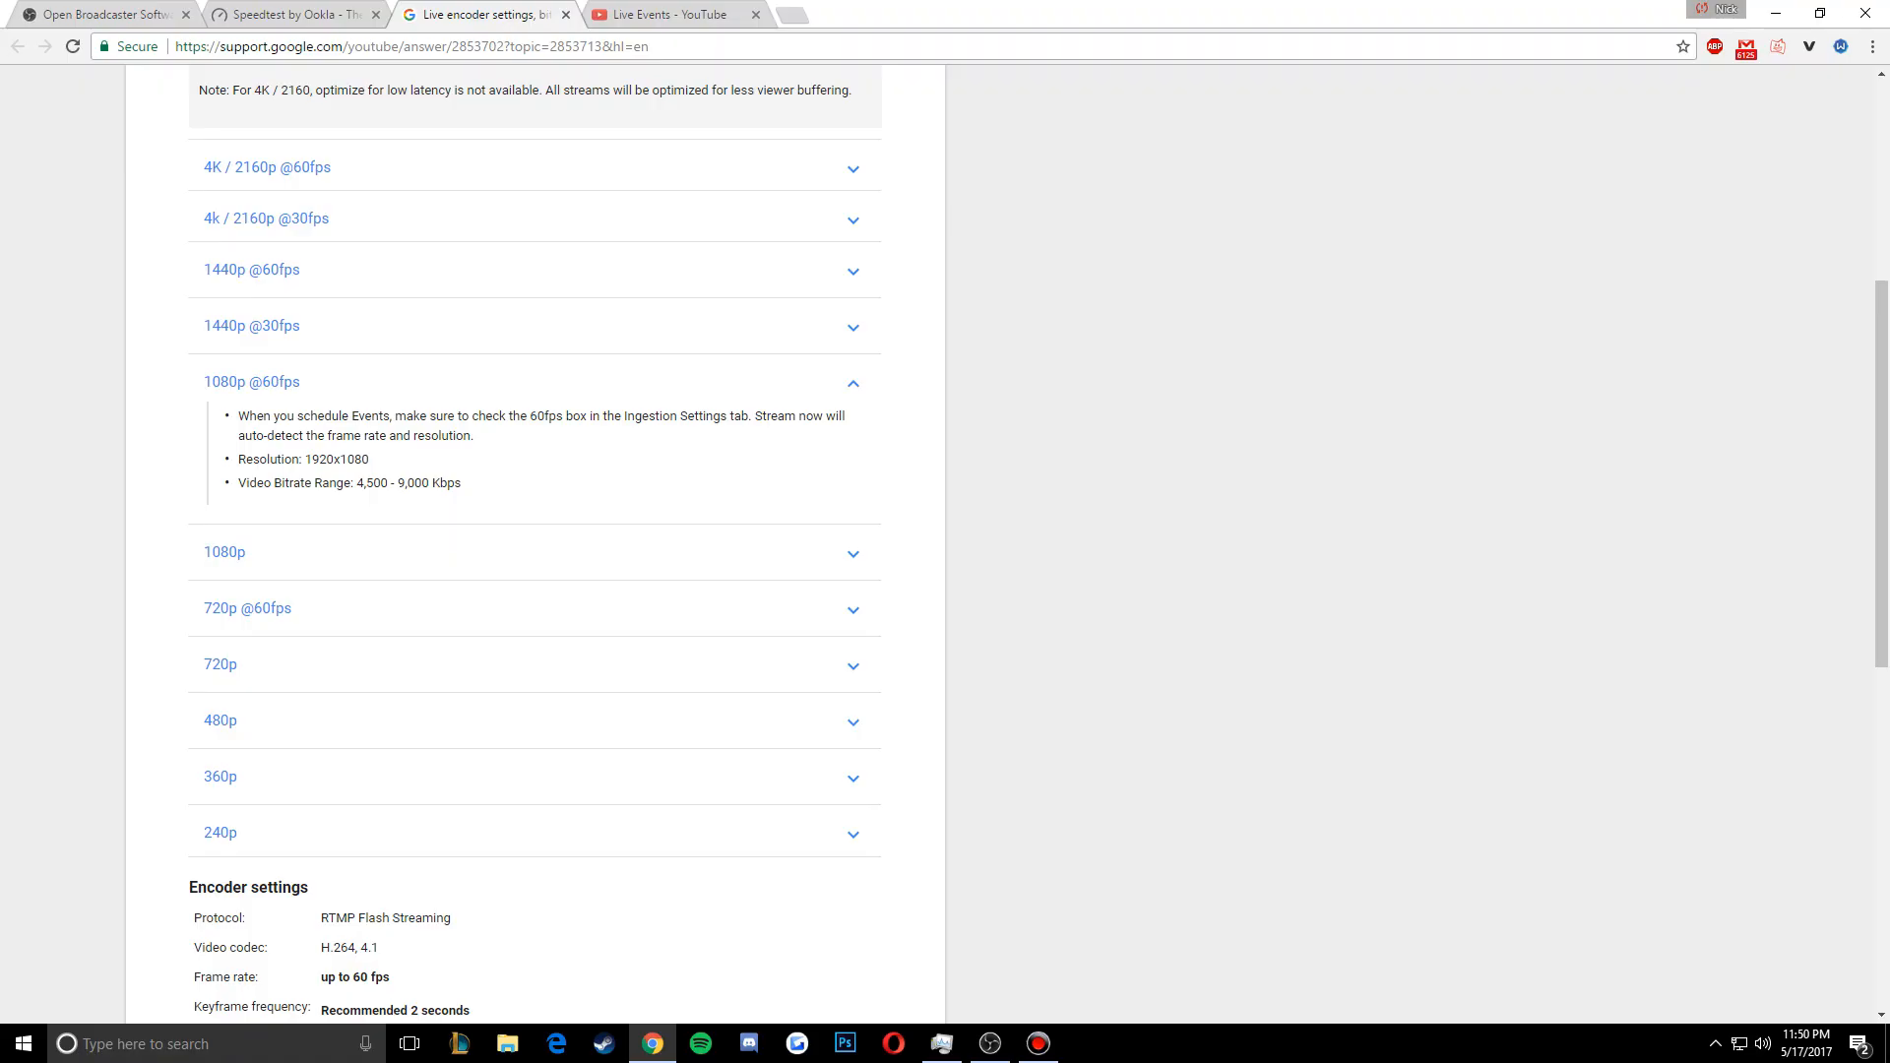
pyautogui.moveTo(396, 483); pyautogui.dragTo(455, 484)
pyautogui.click(454, 483)
pyautogui.click(252, 382)
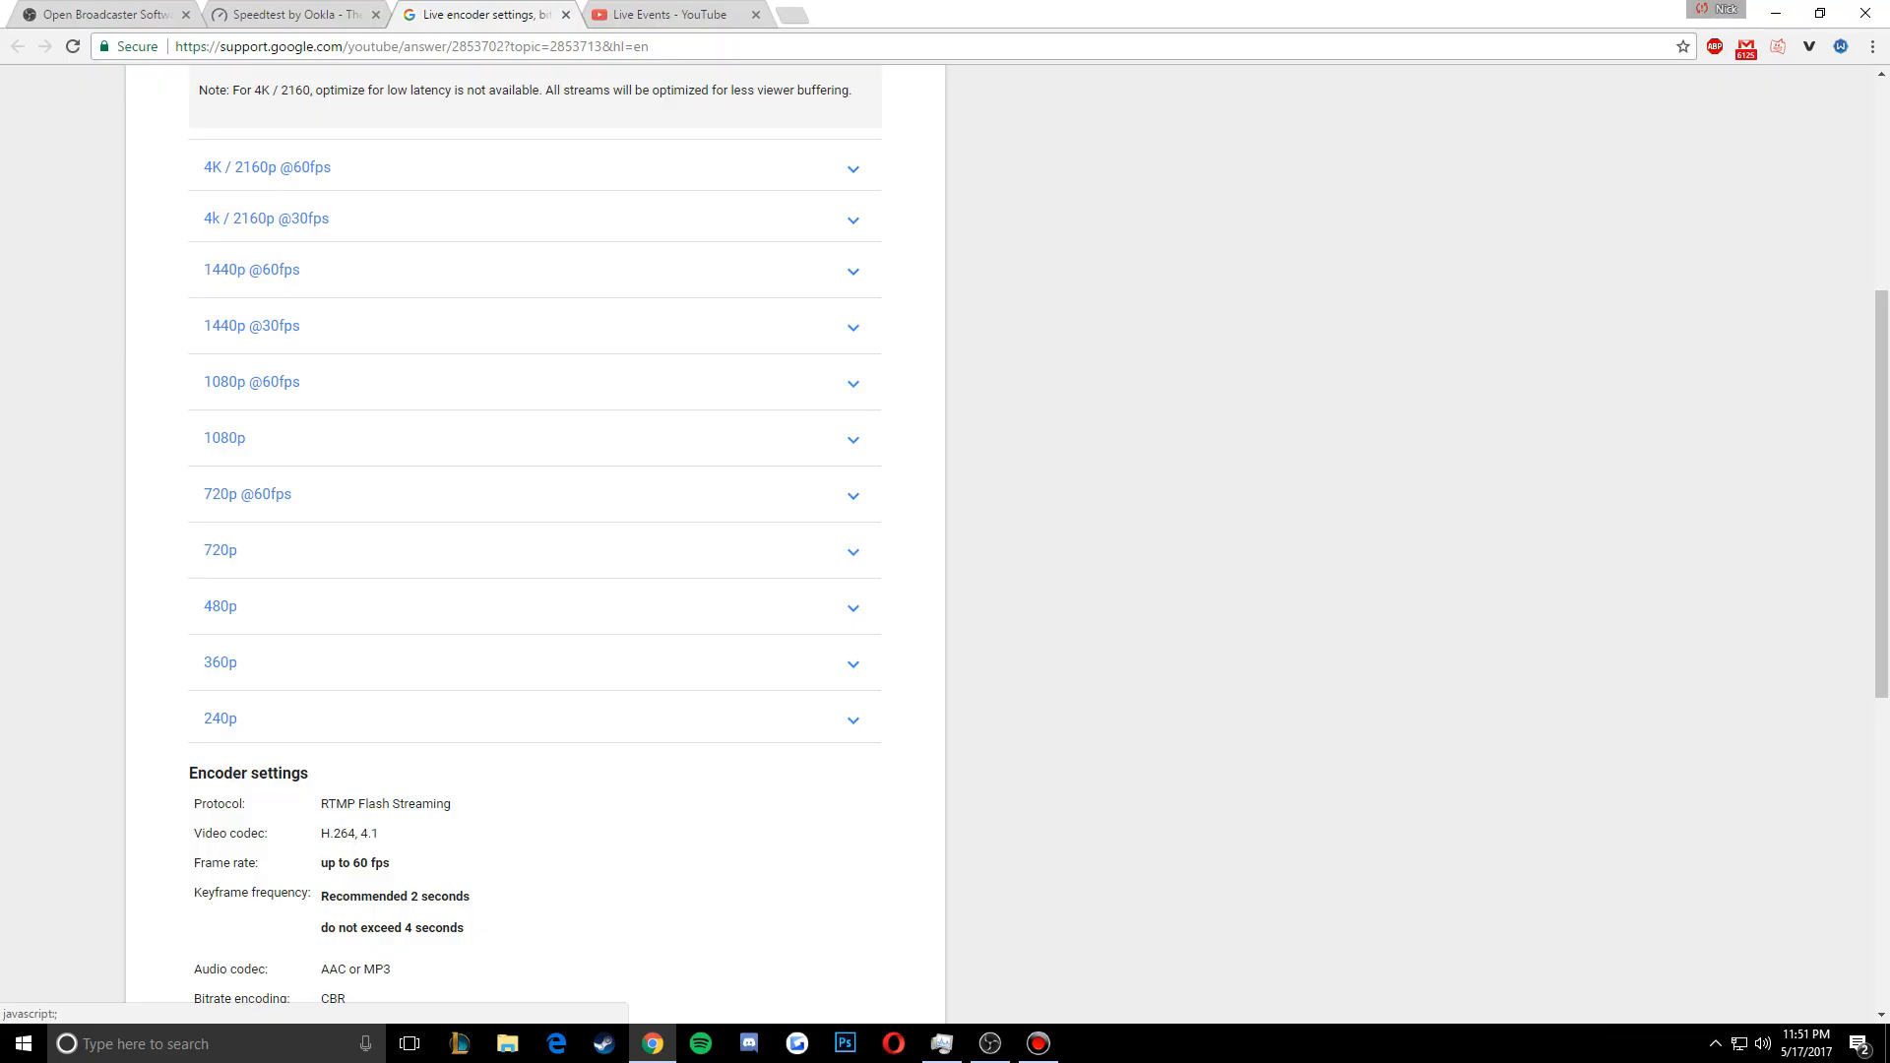
# Check the recommended resolutions and bitrate ranges for 720p and 480p, leaving only the 480p details expanded
pyautogui.click(221, 549)
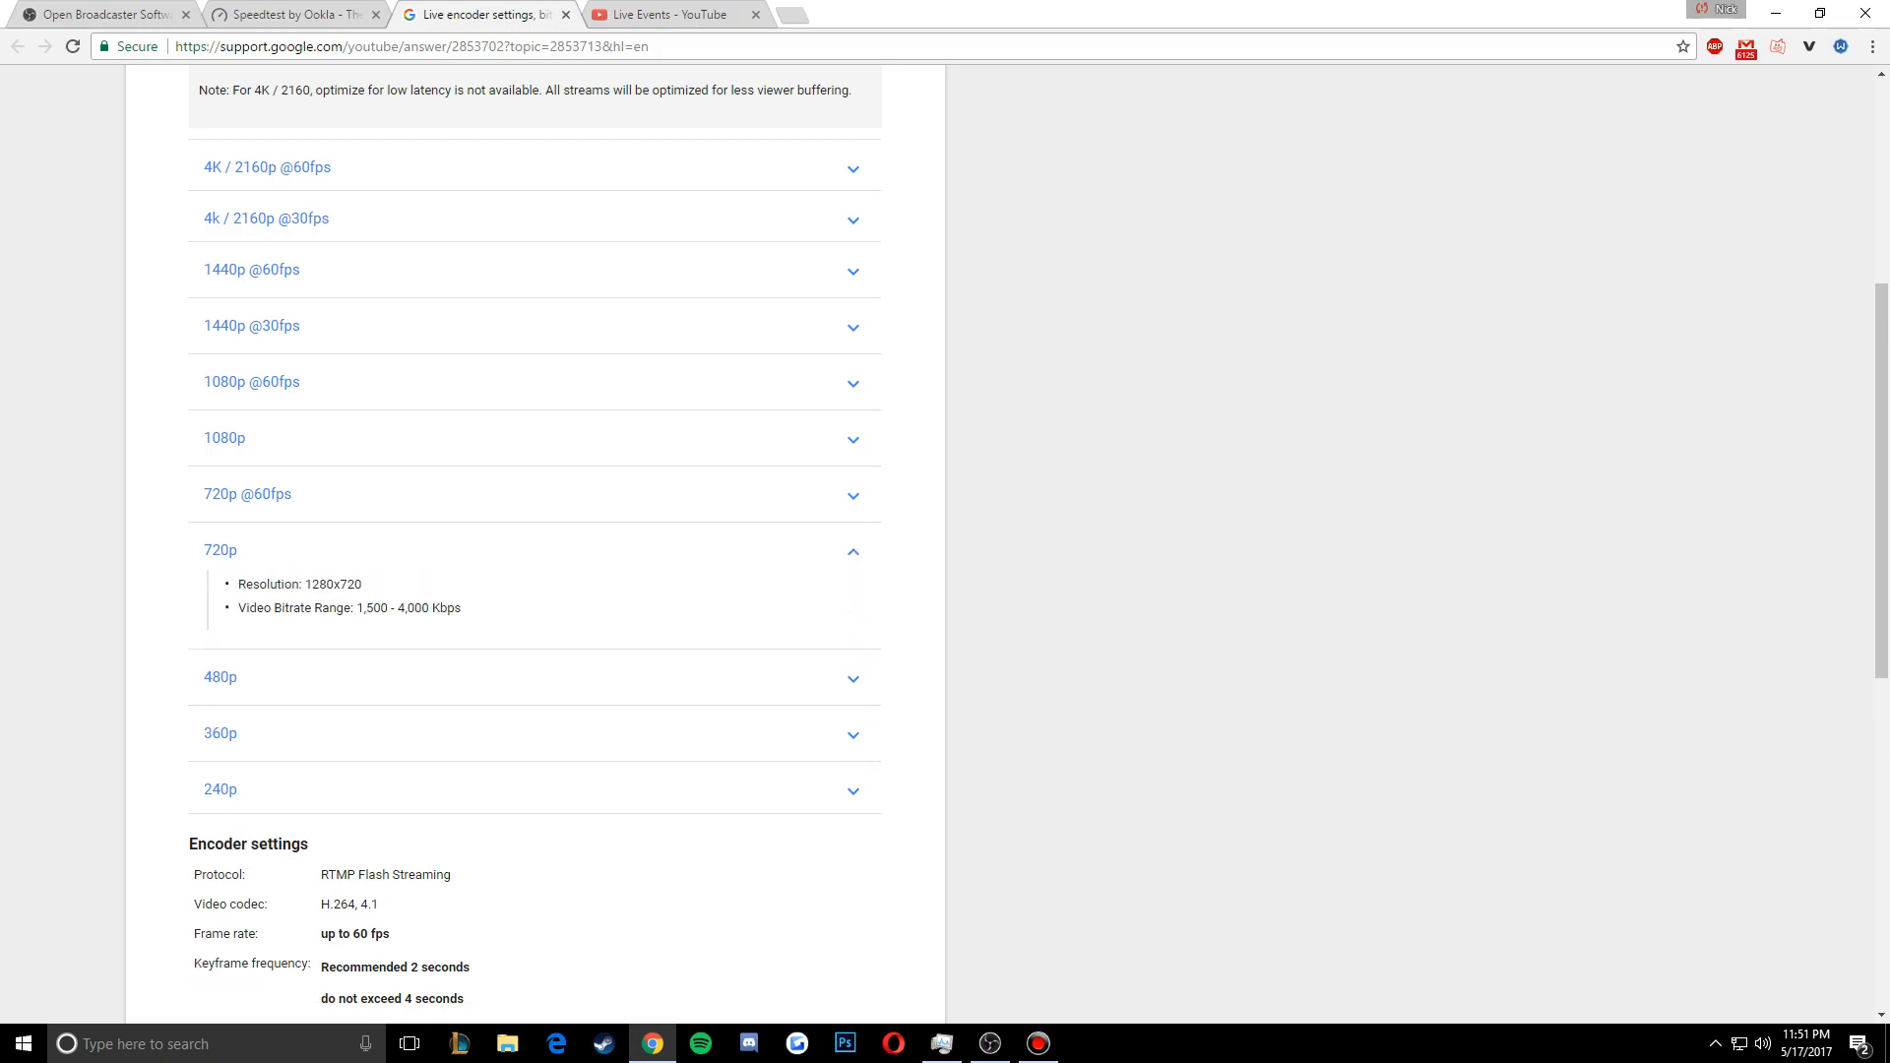
pyautogui.click(220, 677)
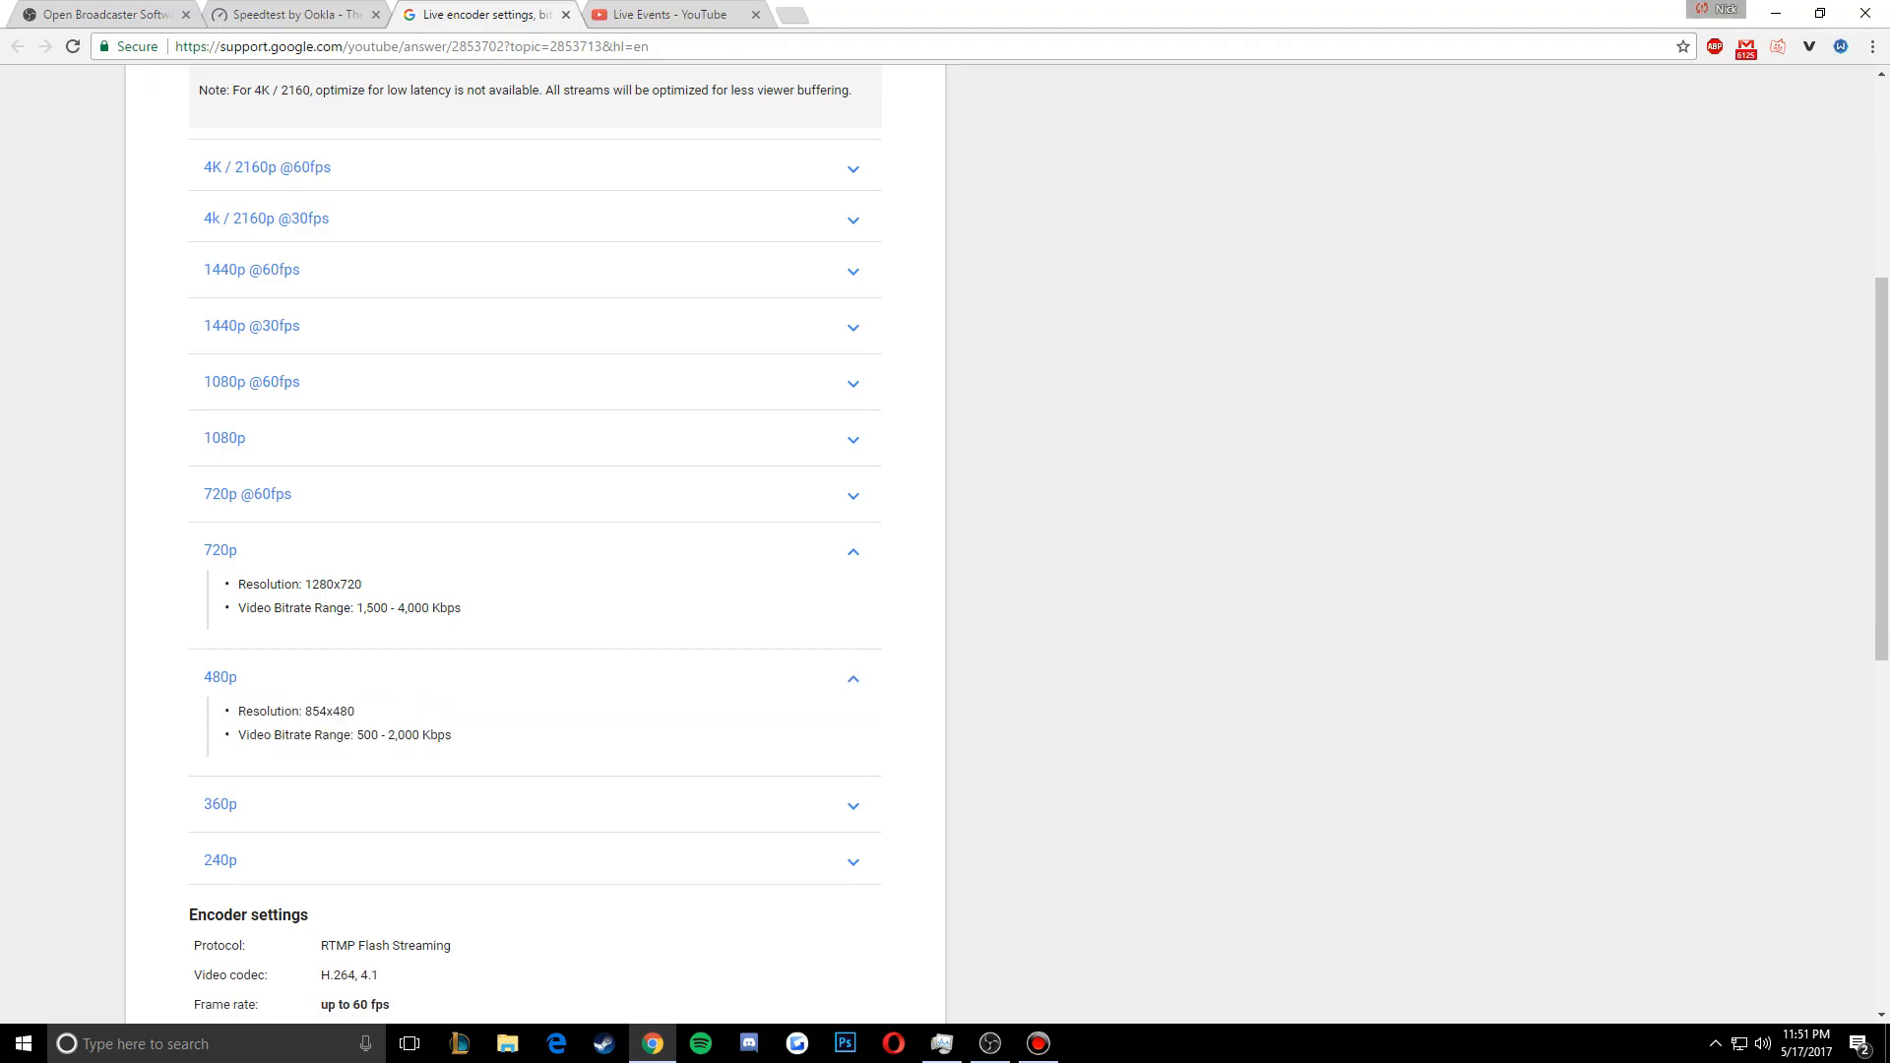
pyautogui.click(220, 550)
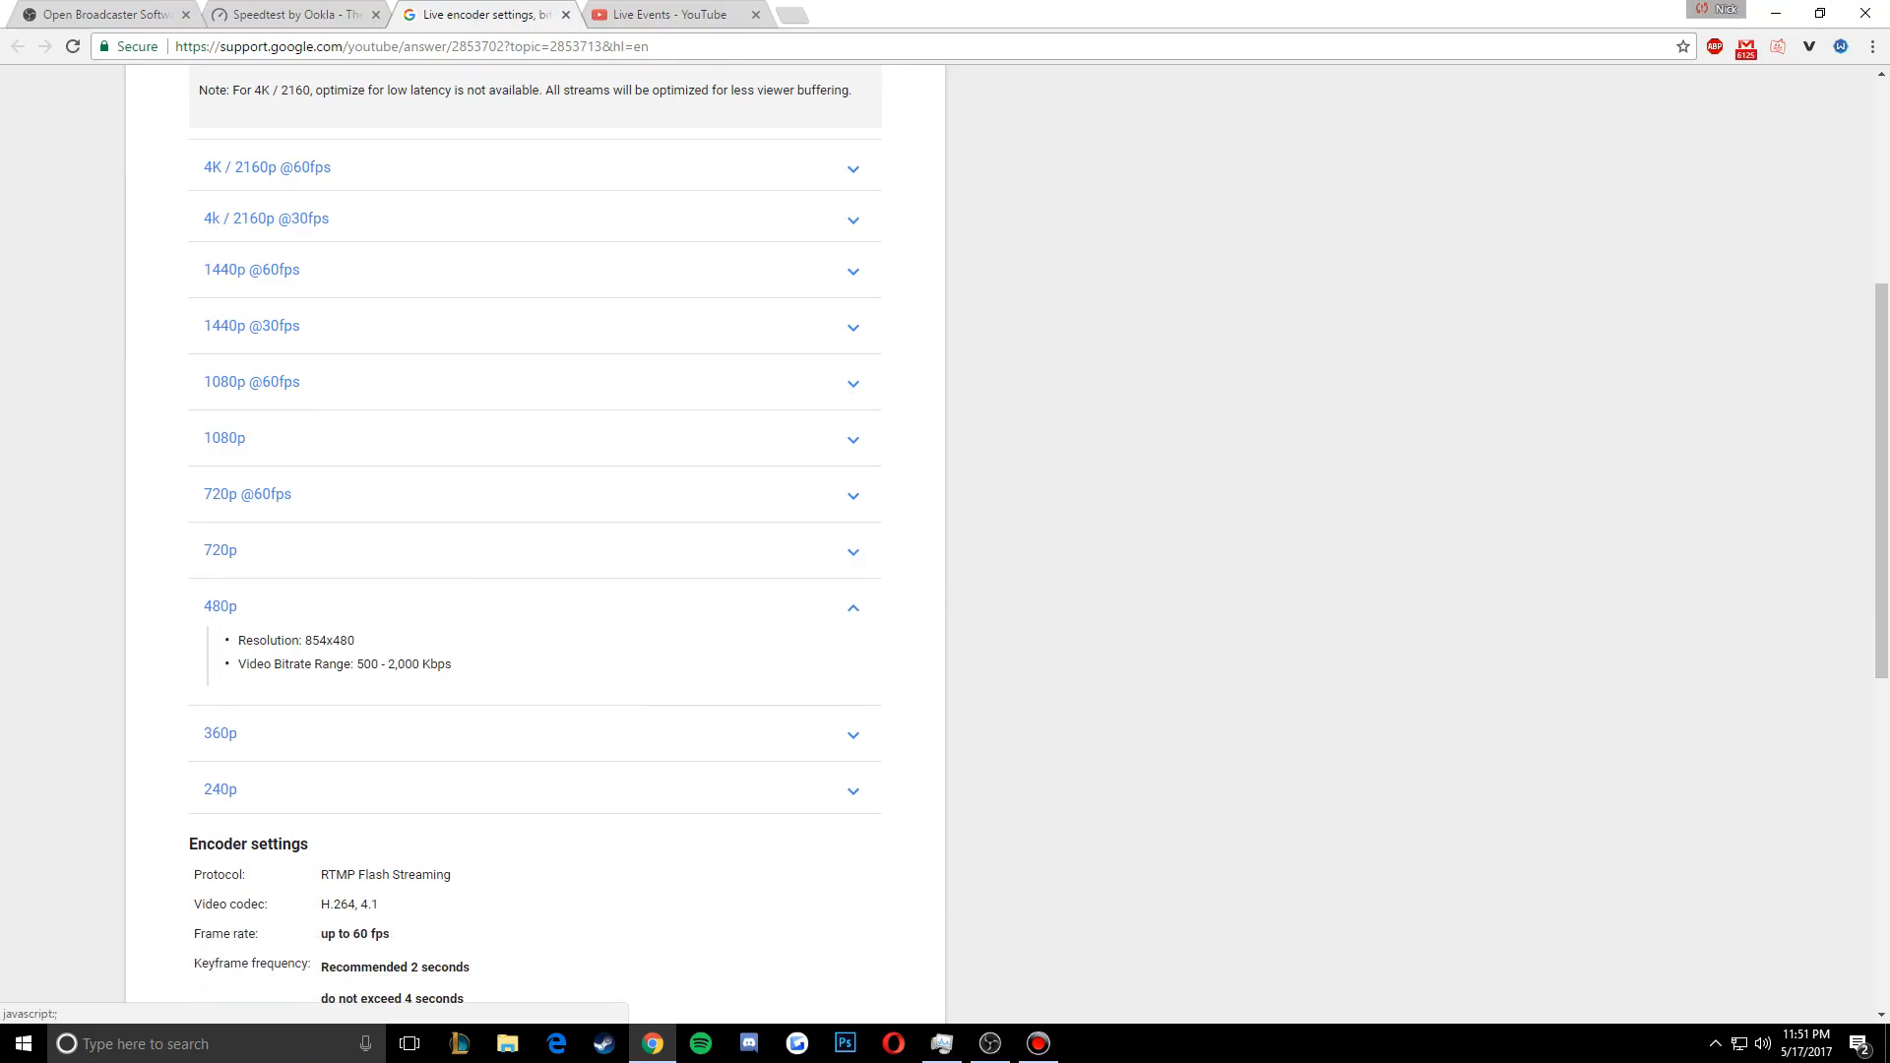
pyautogui.click(221, 607)
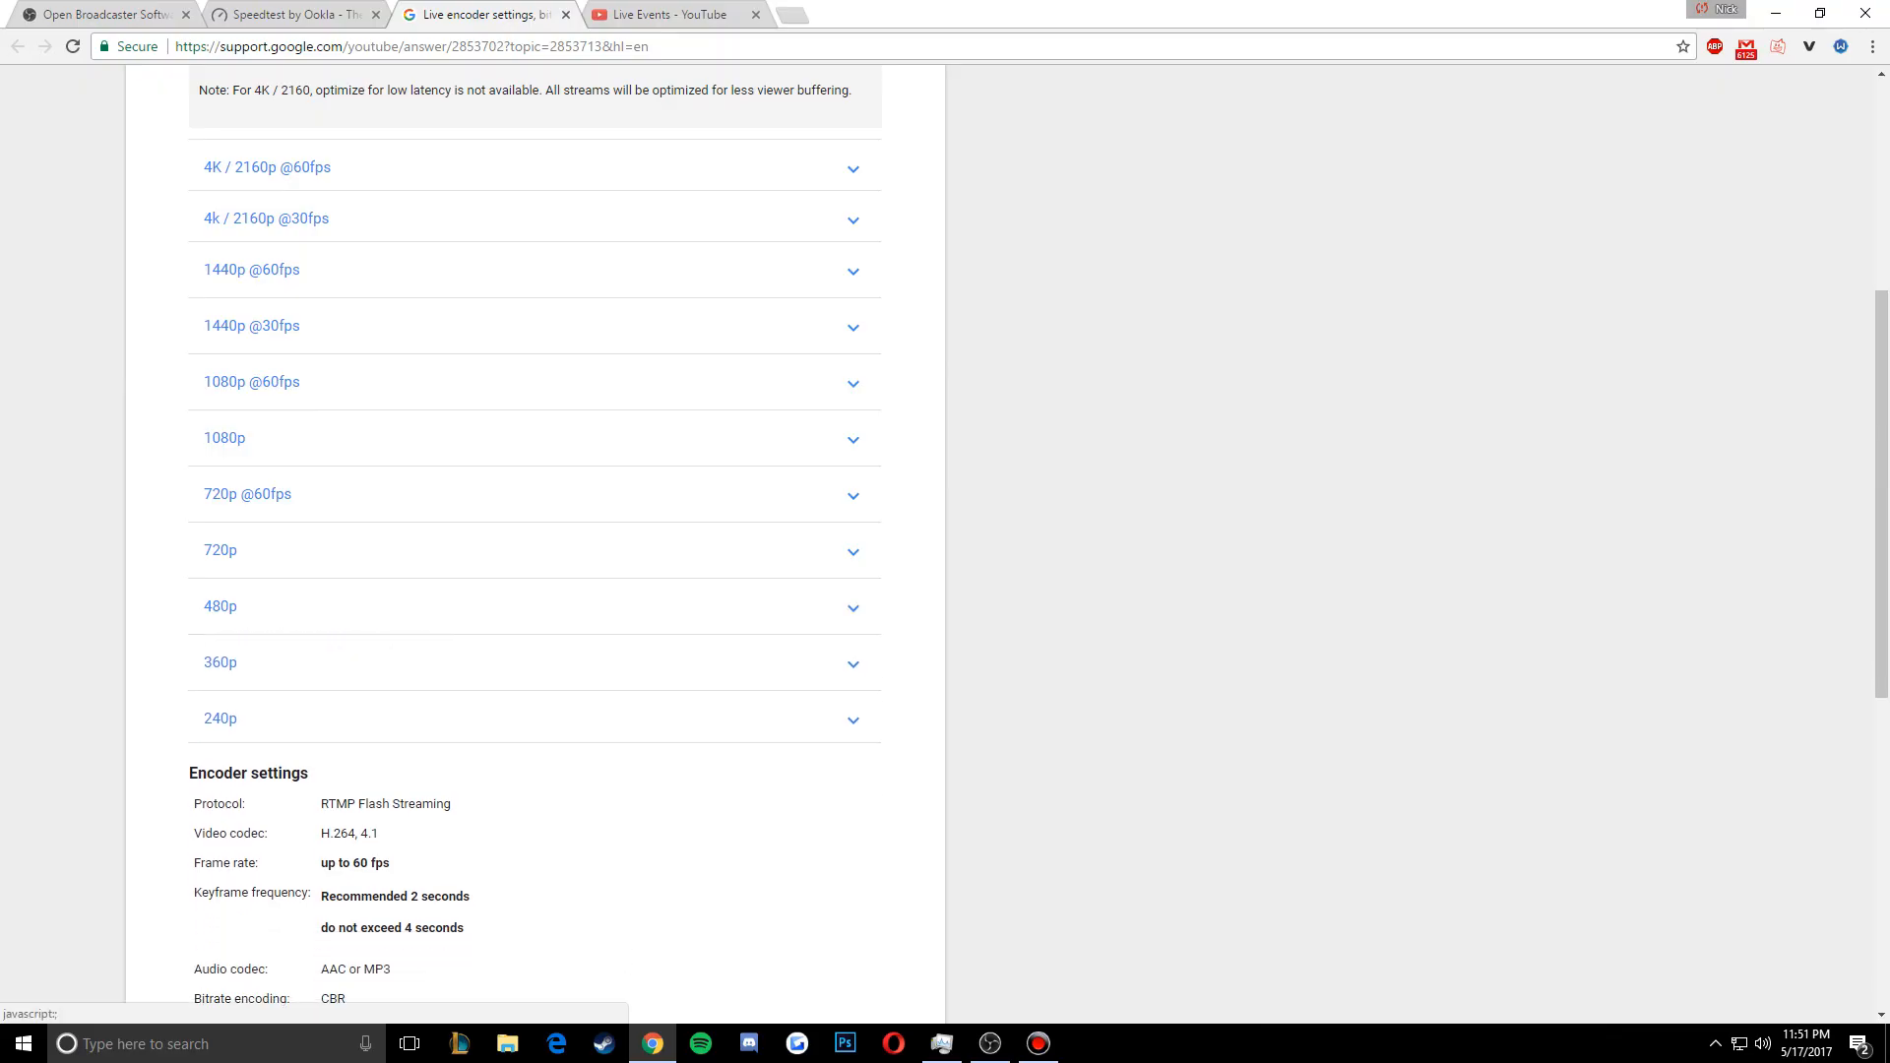
pyautogui.click(247, 494)
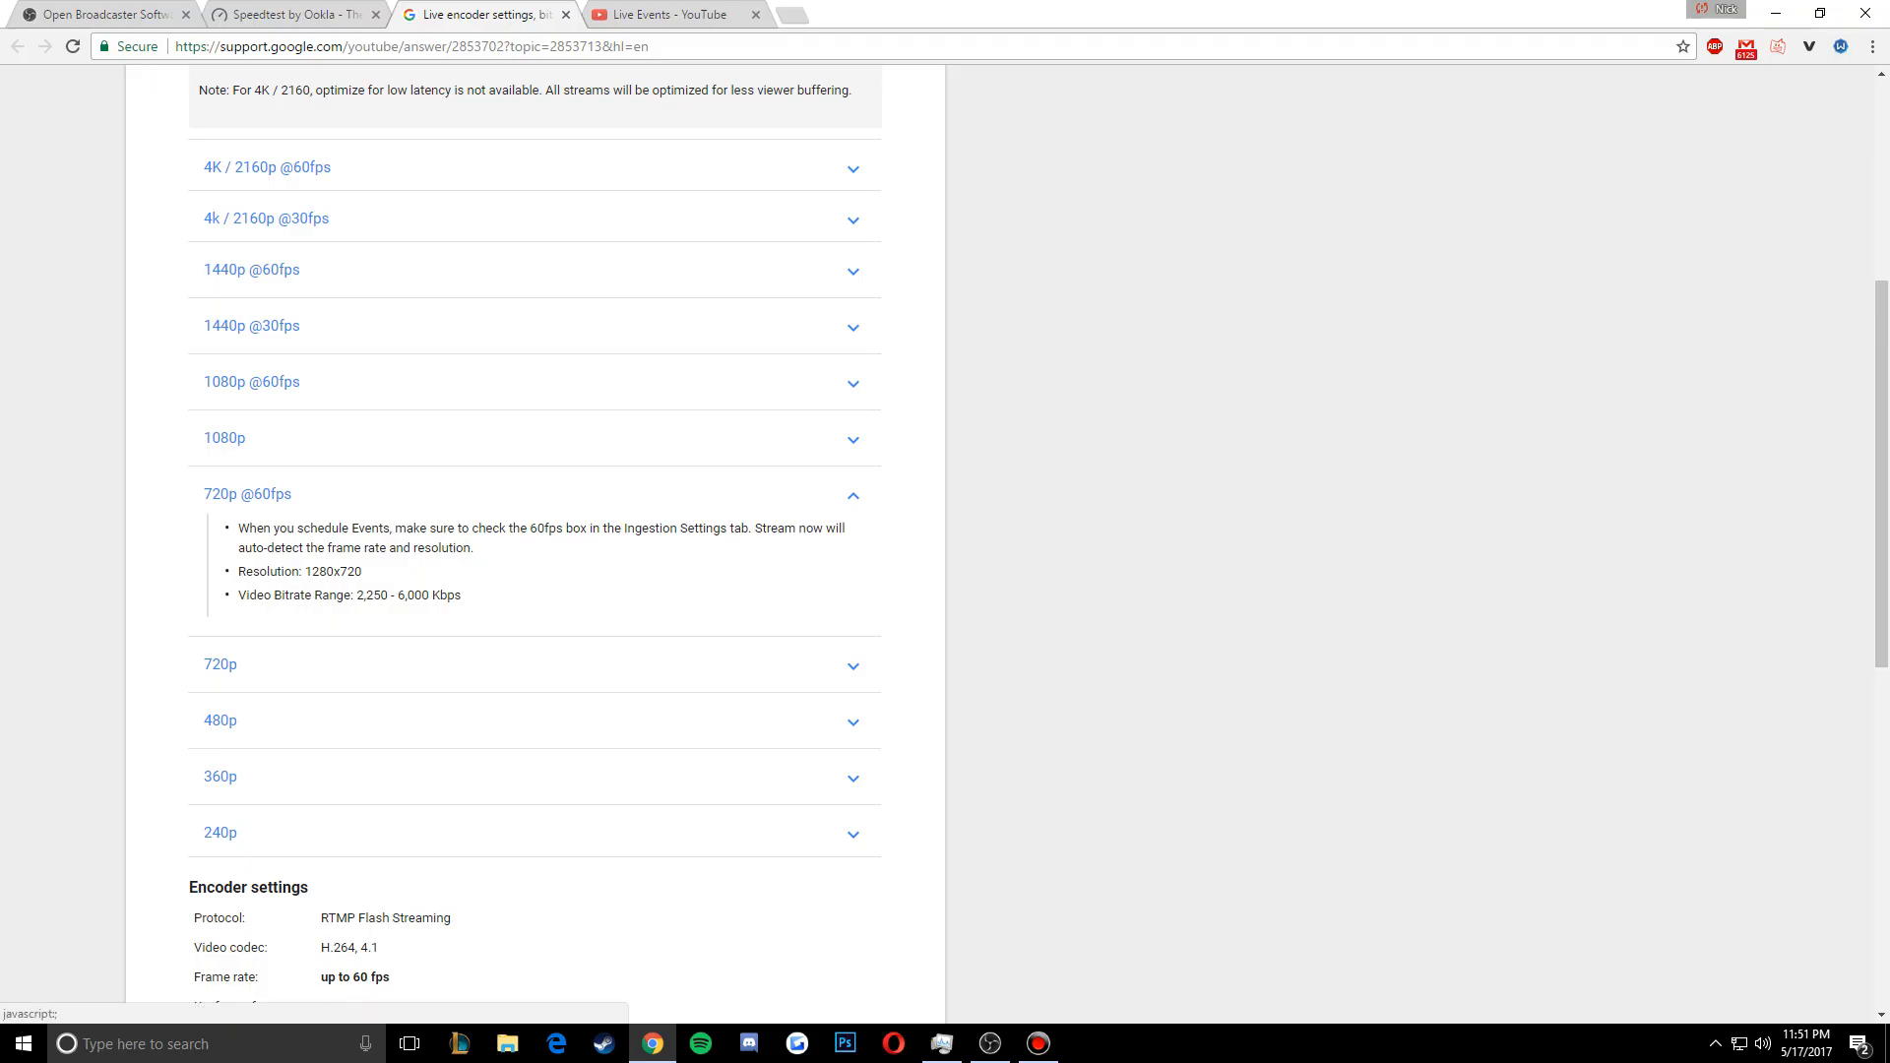
pyautogui.click(247, 494)
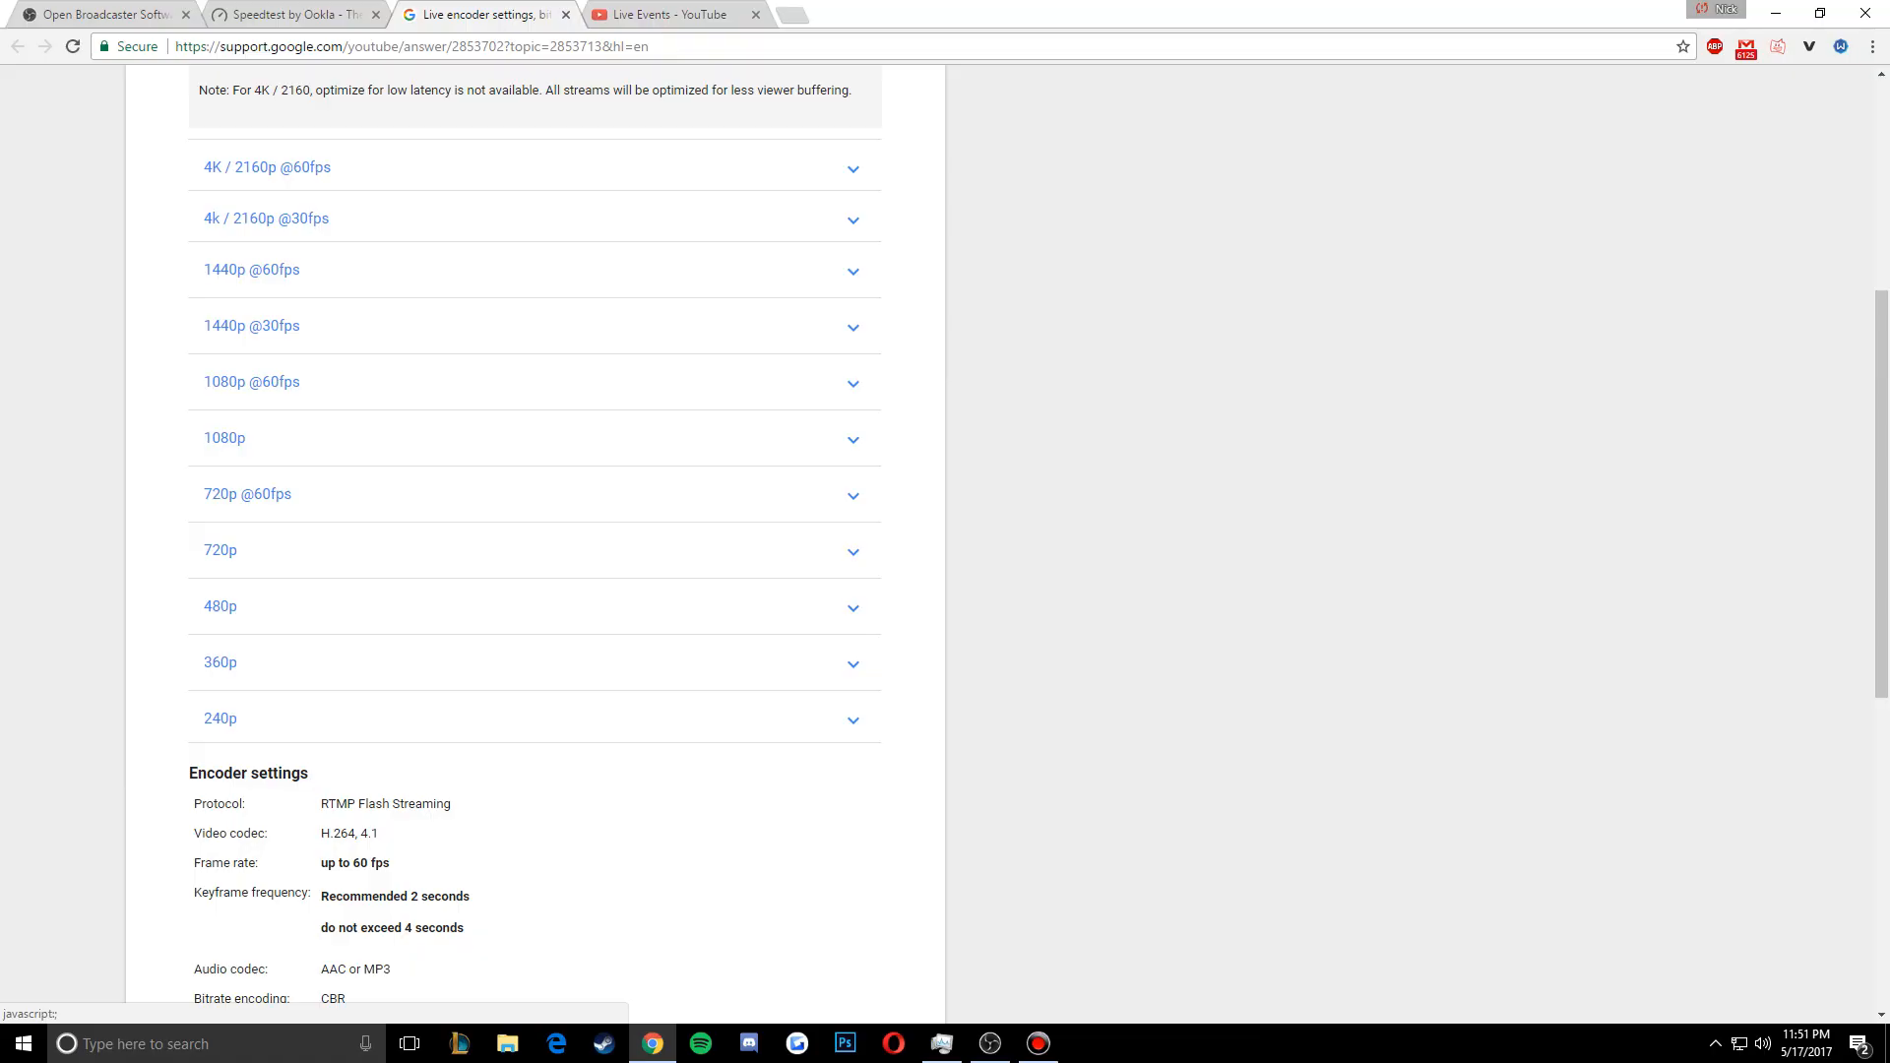
pyautogui.click(989, 1043)
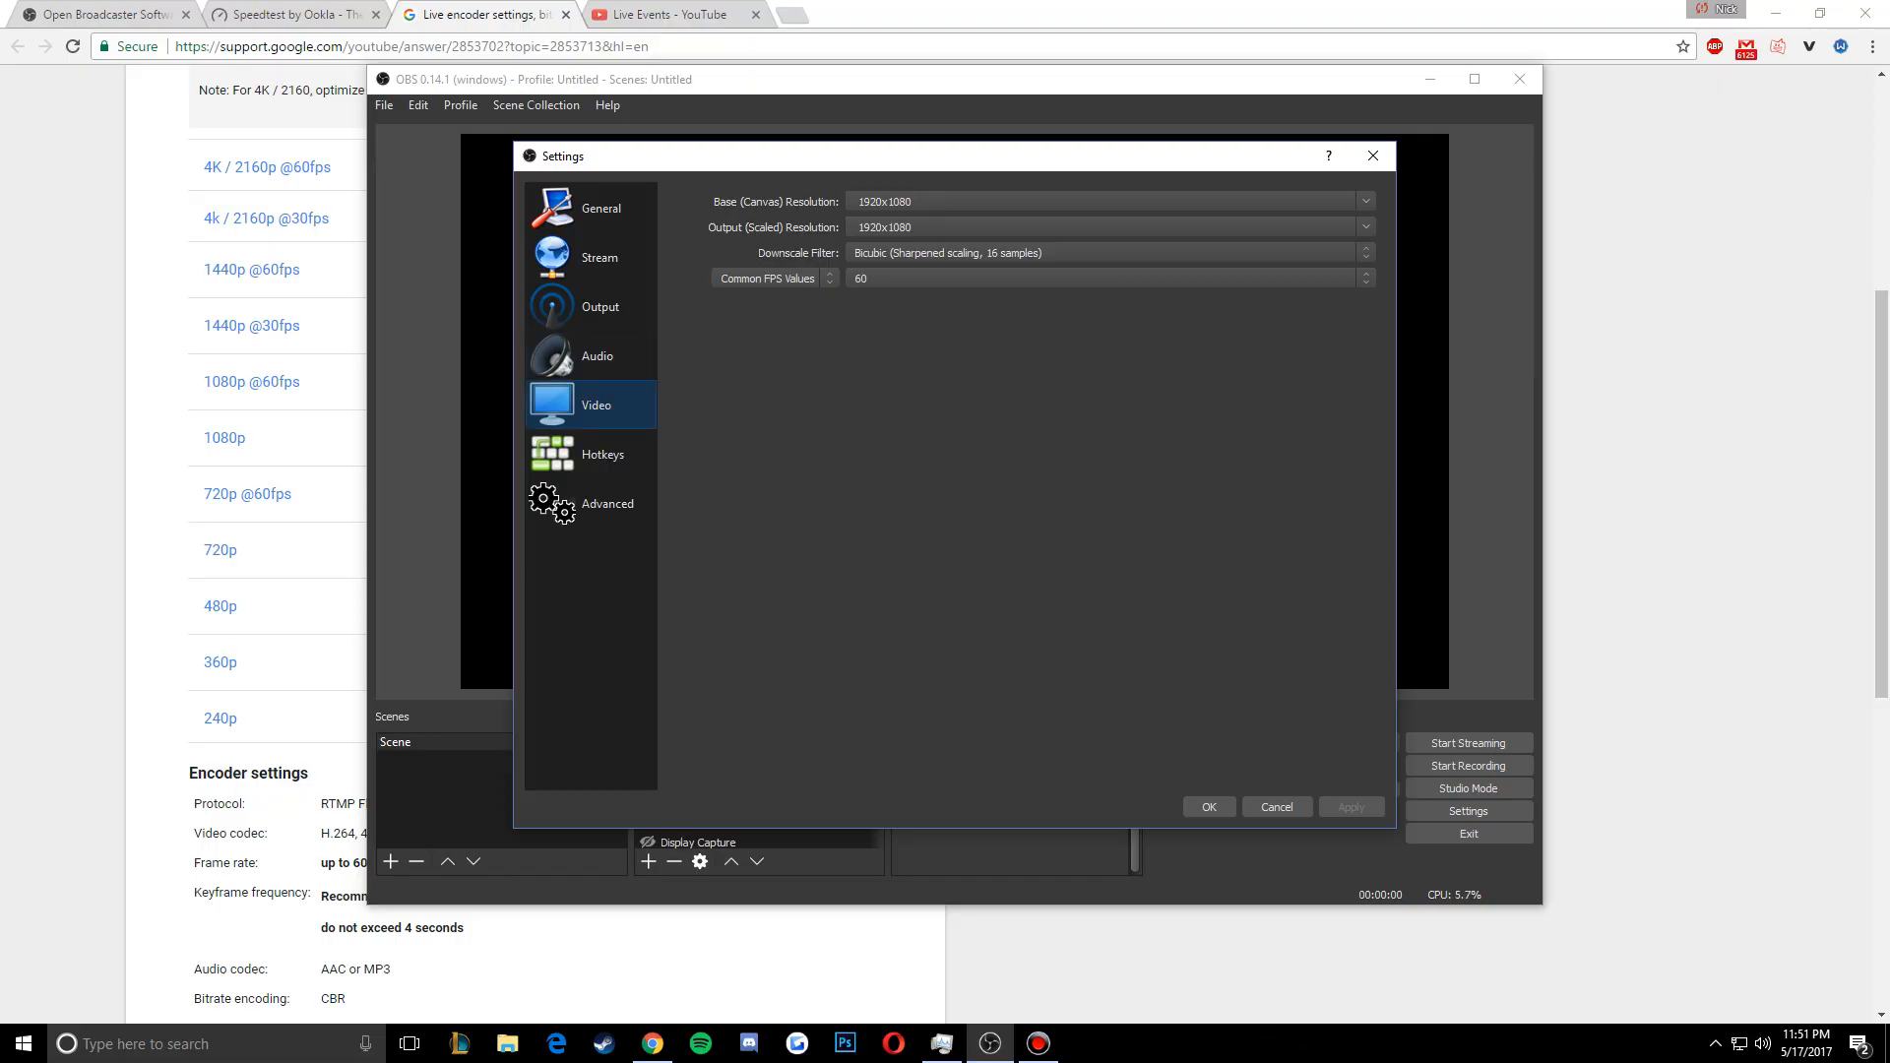
pyautogui.click(155, 443)
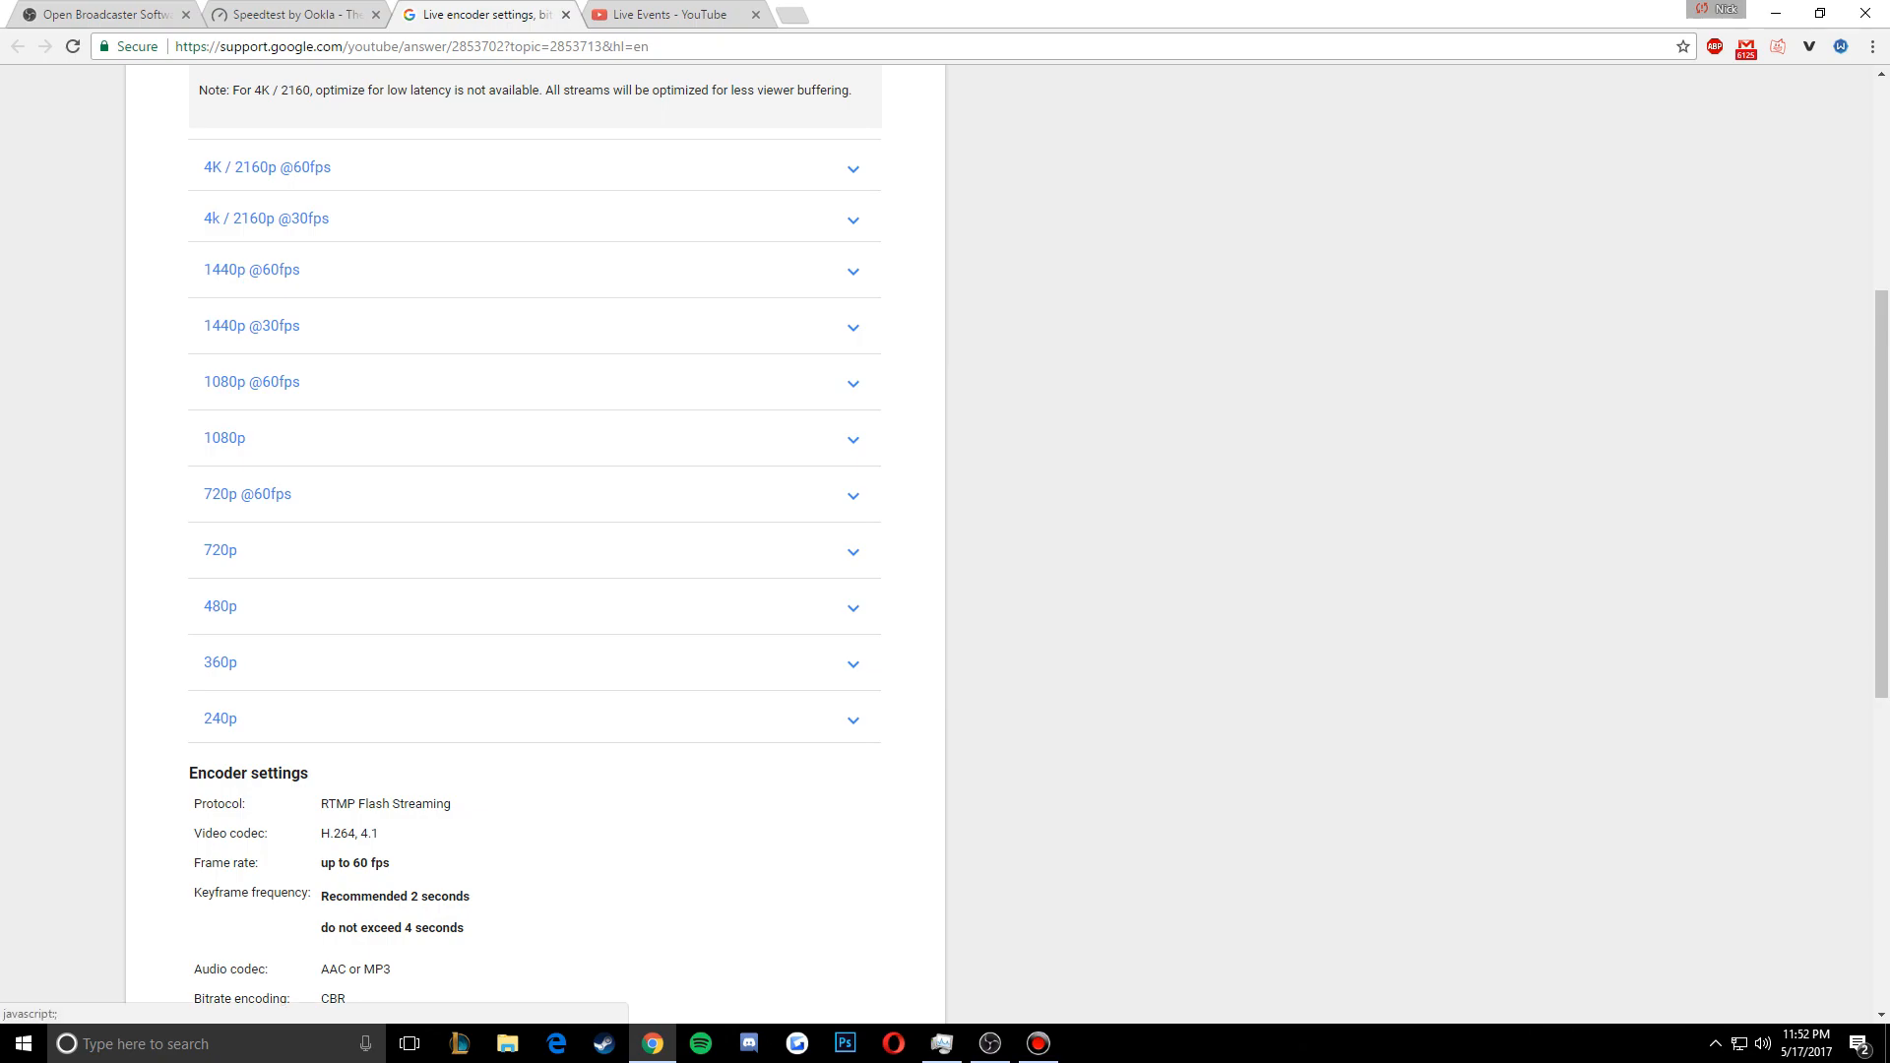
pyautogui.click(252, 382)
pyautogui.moveTo(318, 460); pyautogui.dragTo(340, 459)
pyautogui.click(340, 460)
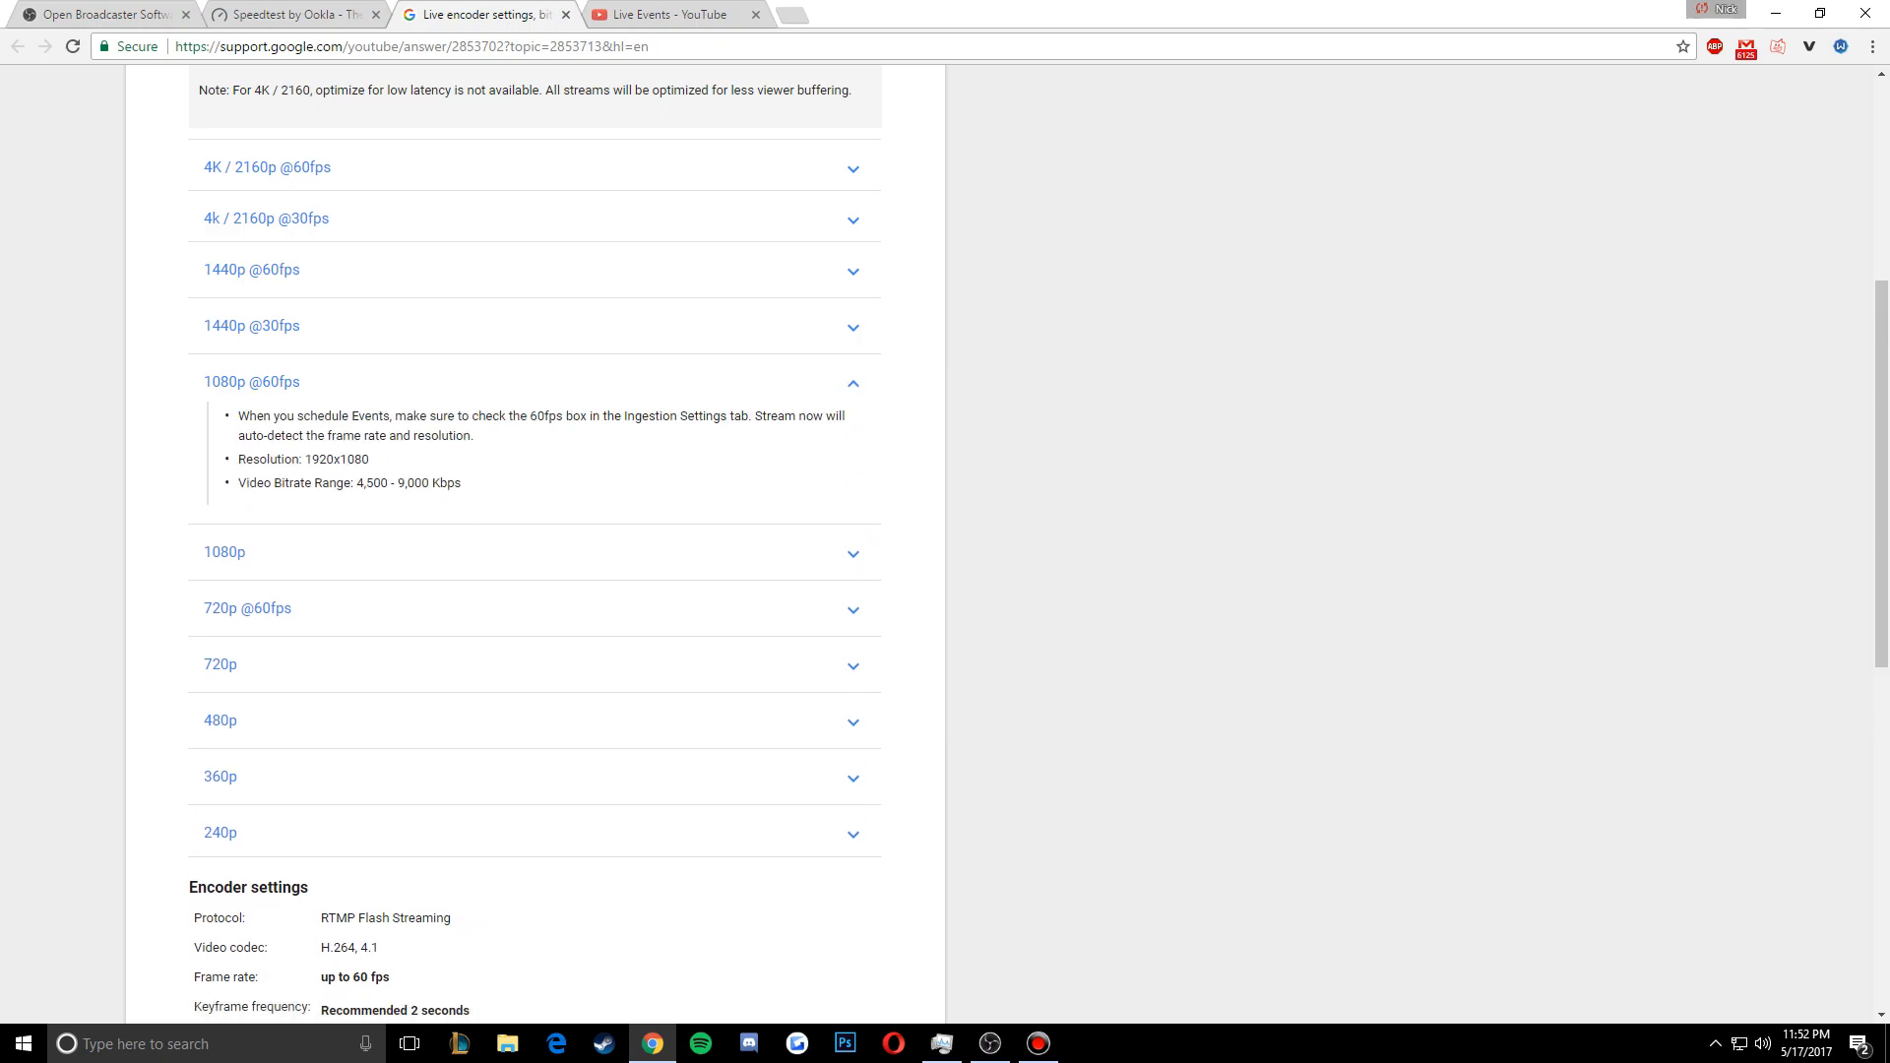
pyautogui.click(989, 1043)
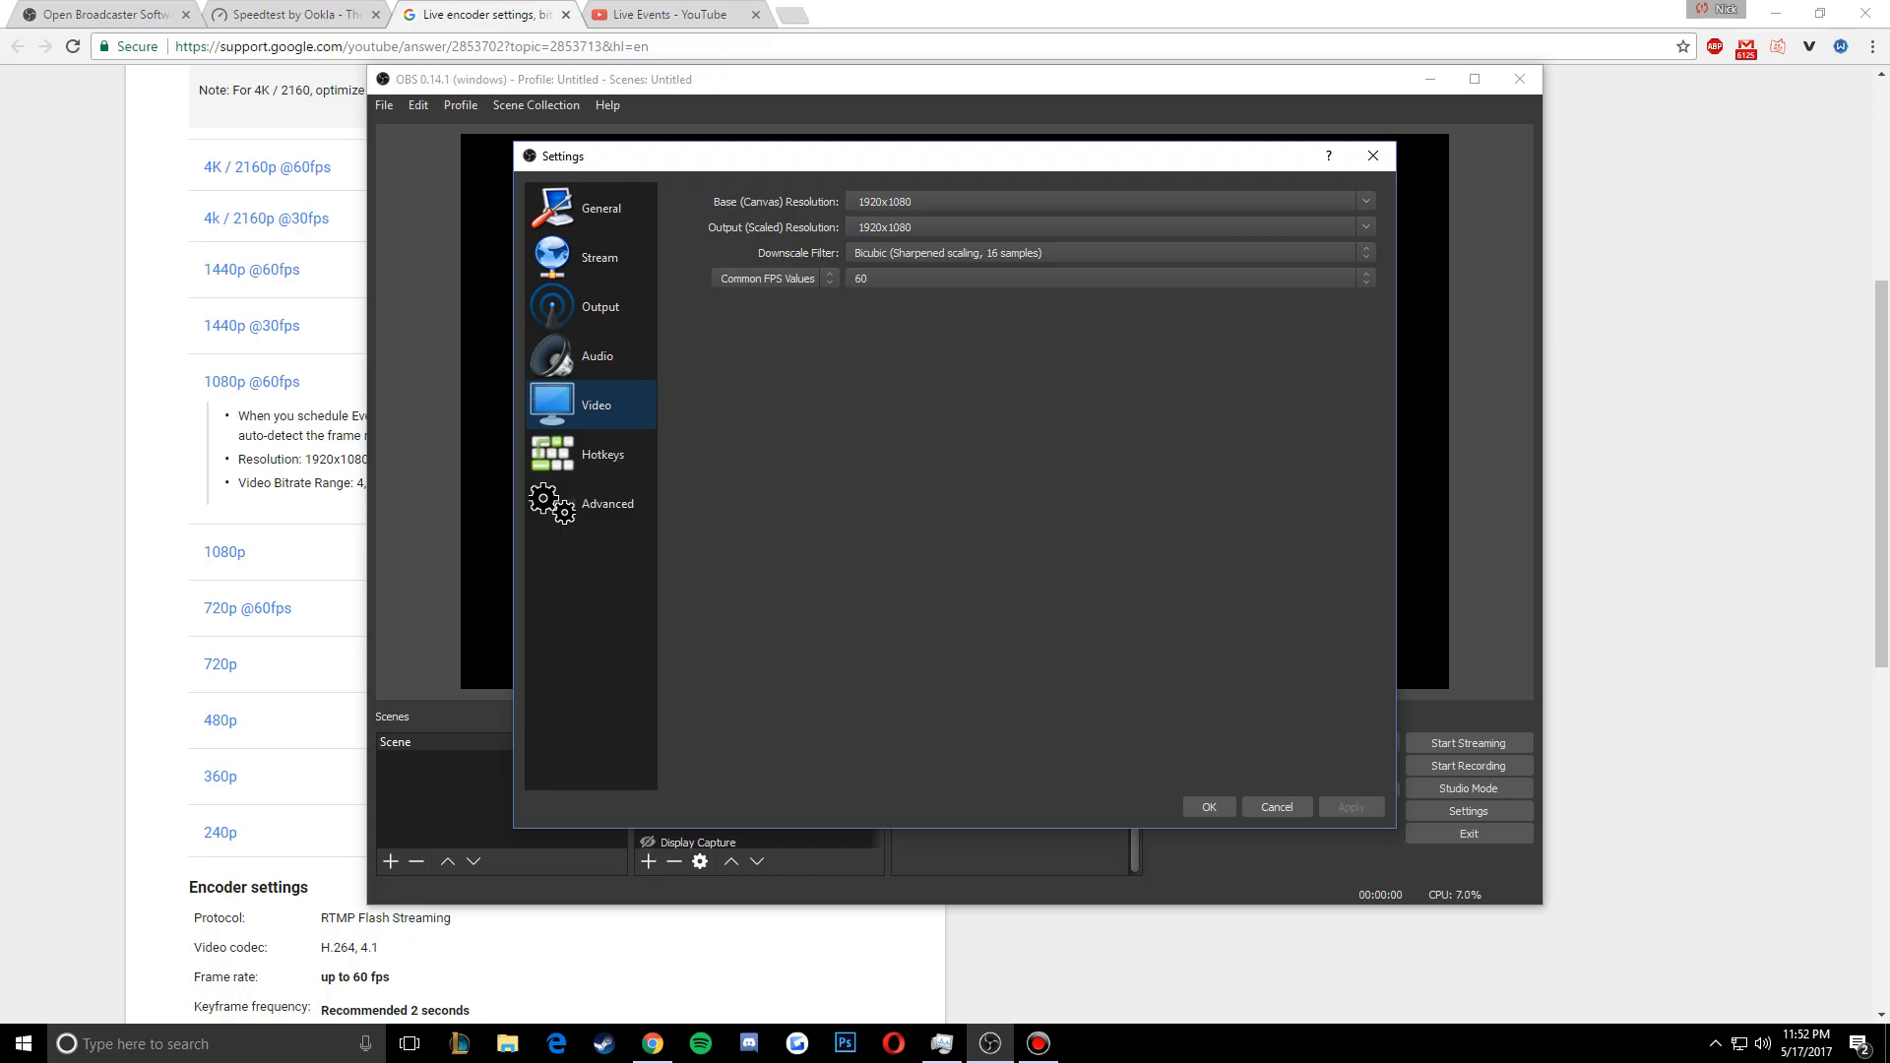
# Close the OBS settings, minimize the open windows, and check the monitor's resolution in the Windows advanced display settings
pyautogui.click(1373, 155)
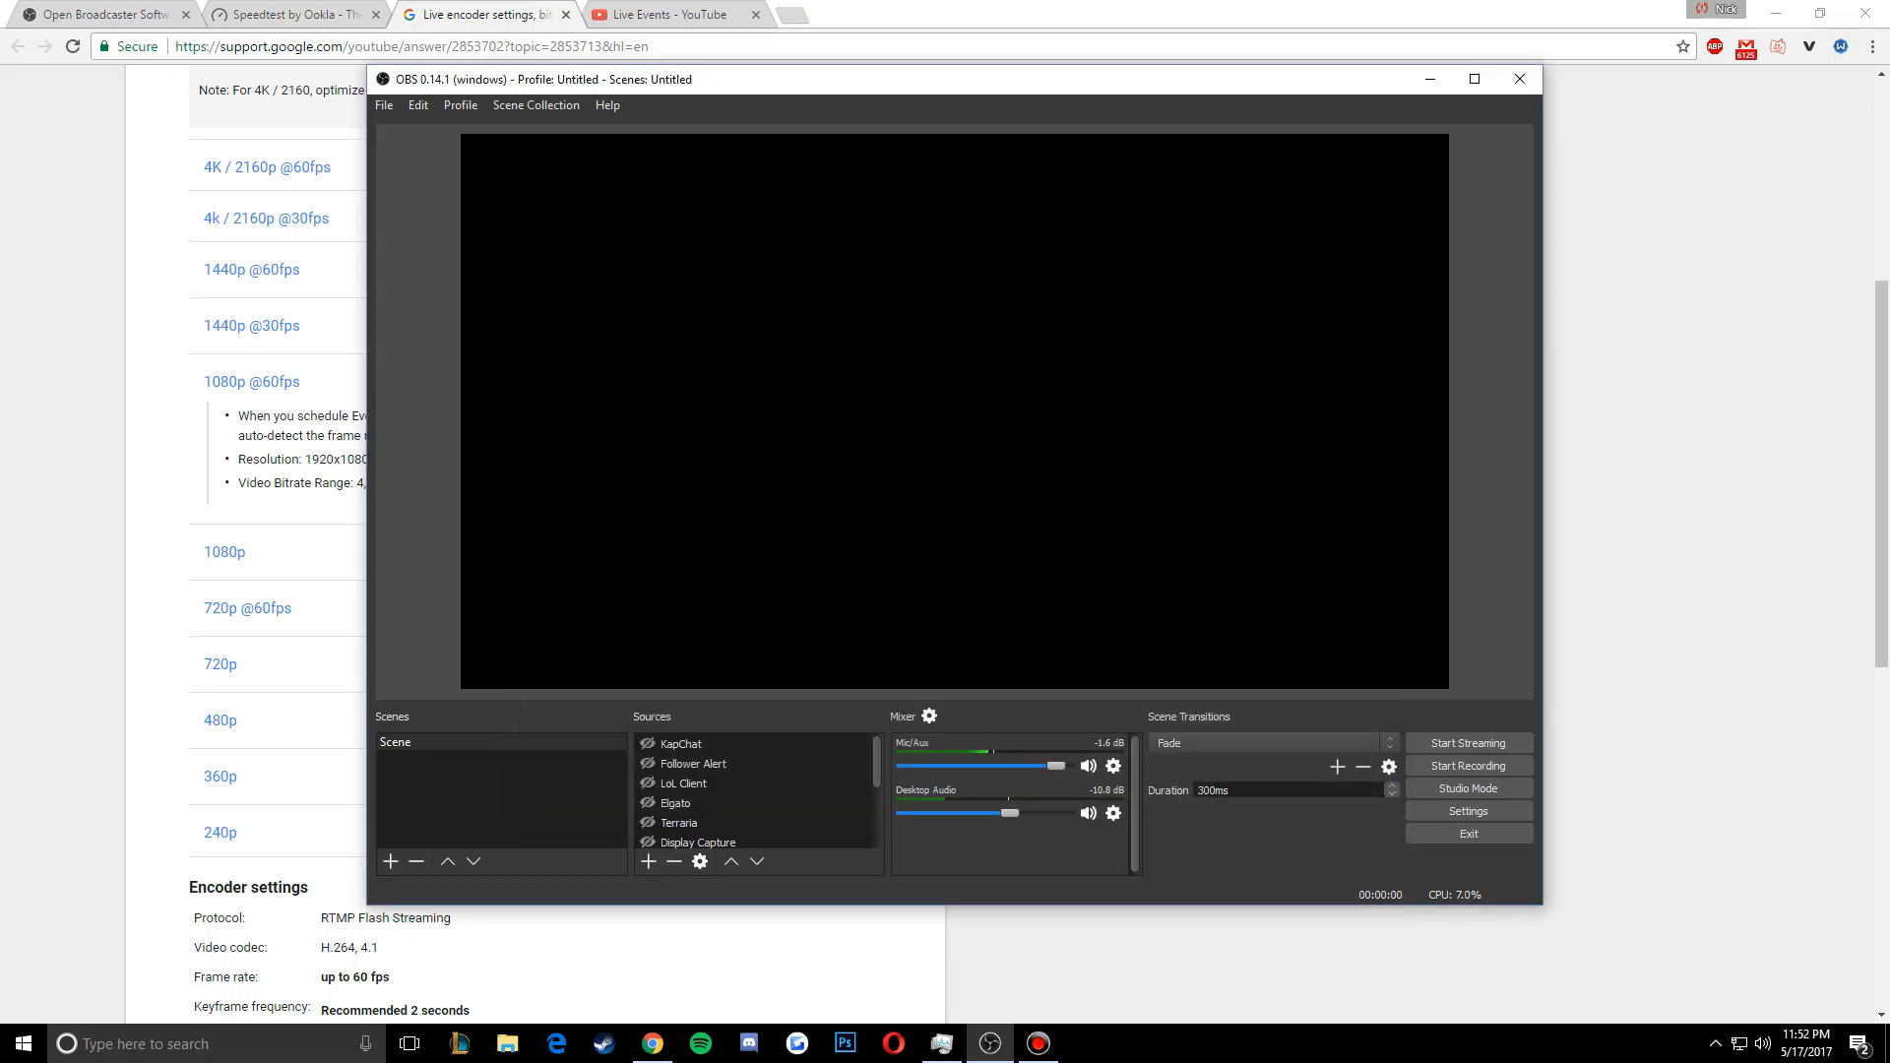
pyautogui.click(1429, 79)
pyautogui.click(1776, 12)
pyautogui.rightClick(895, 544)
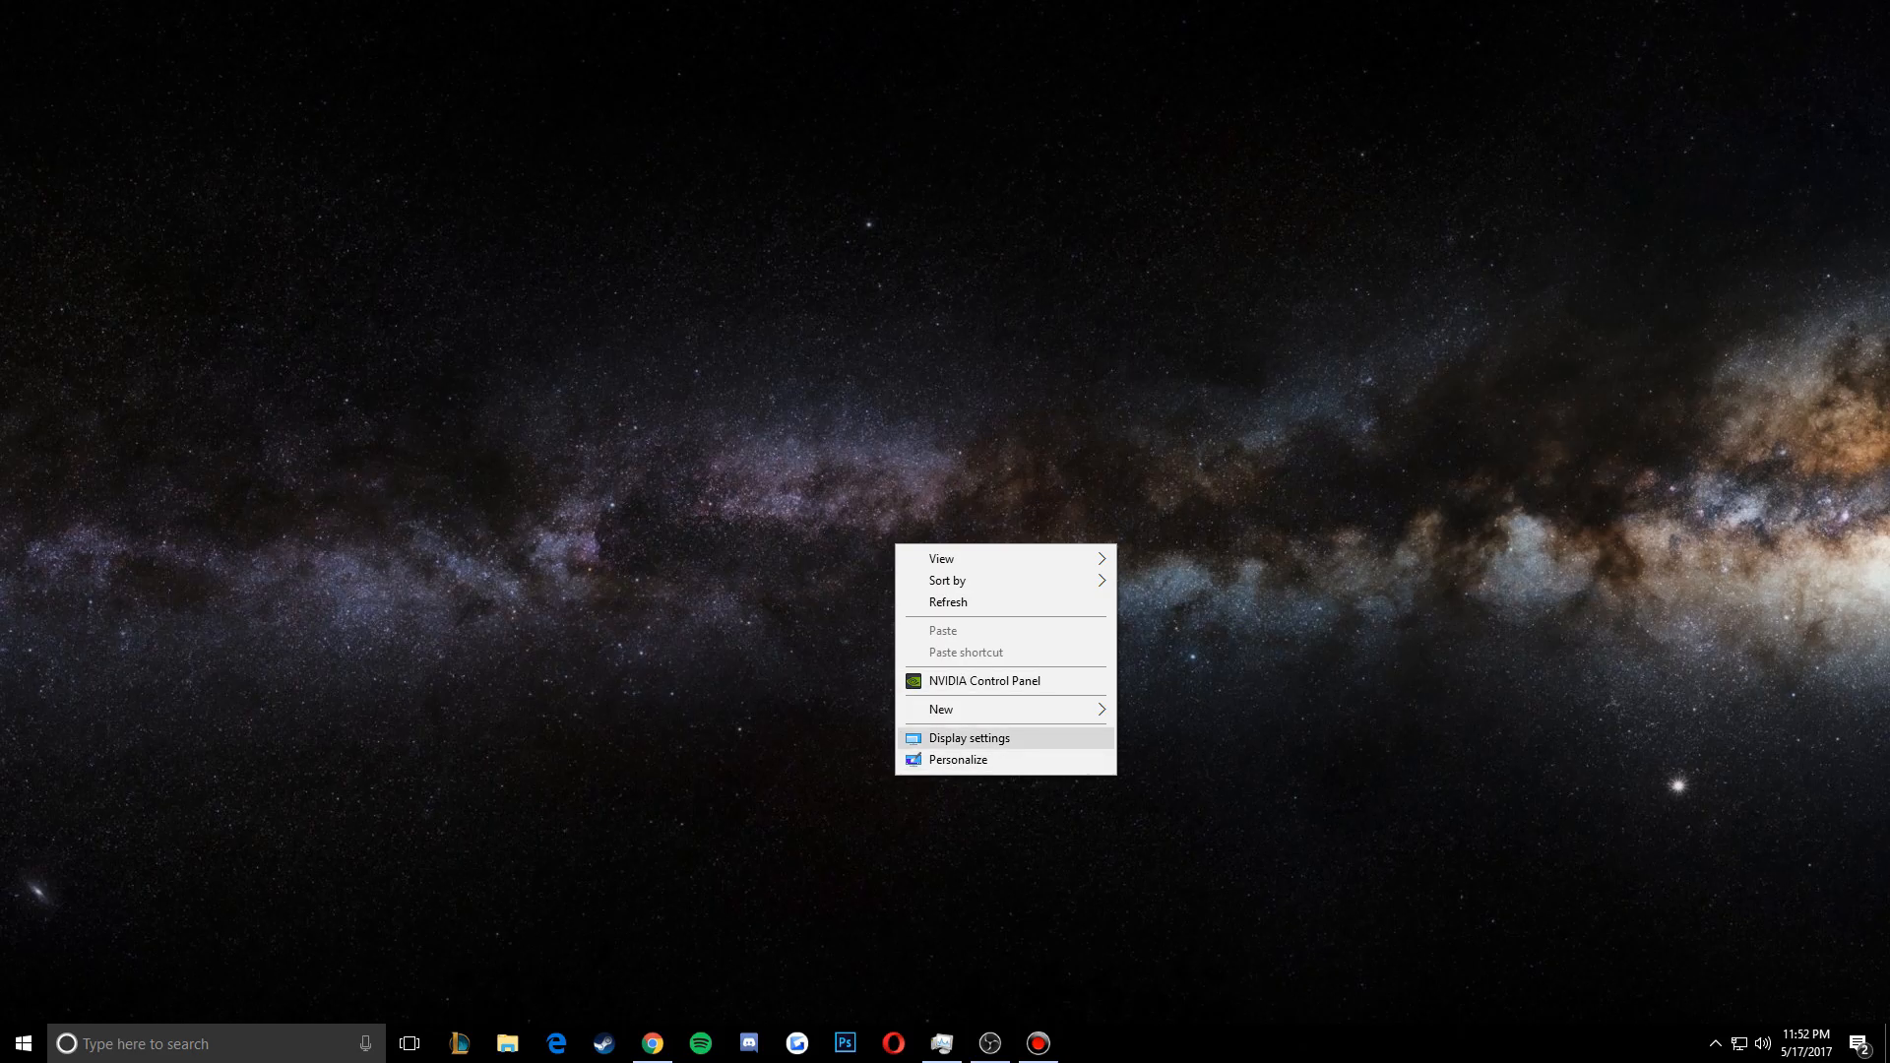
pyautogui.click(969, 737)
pyautogui.scroll(-2, 969, 788)
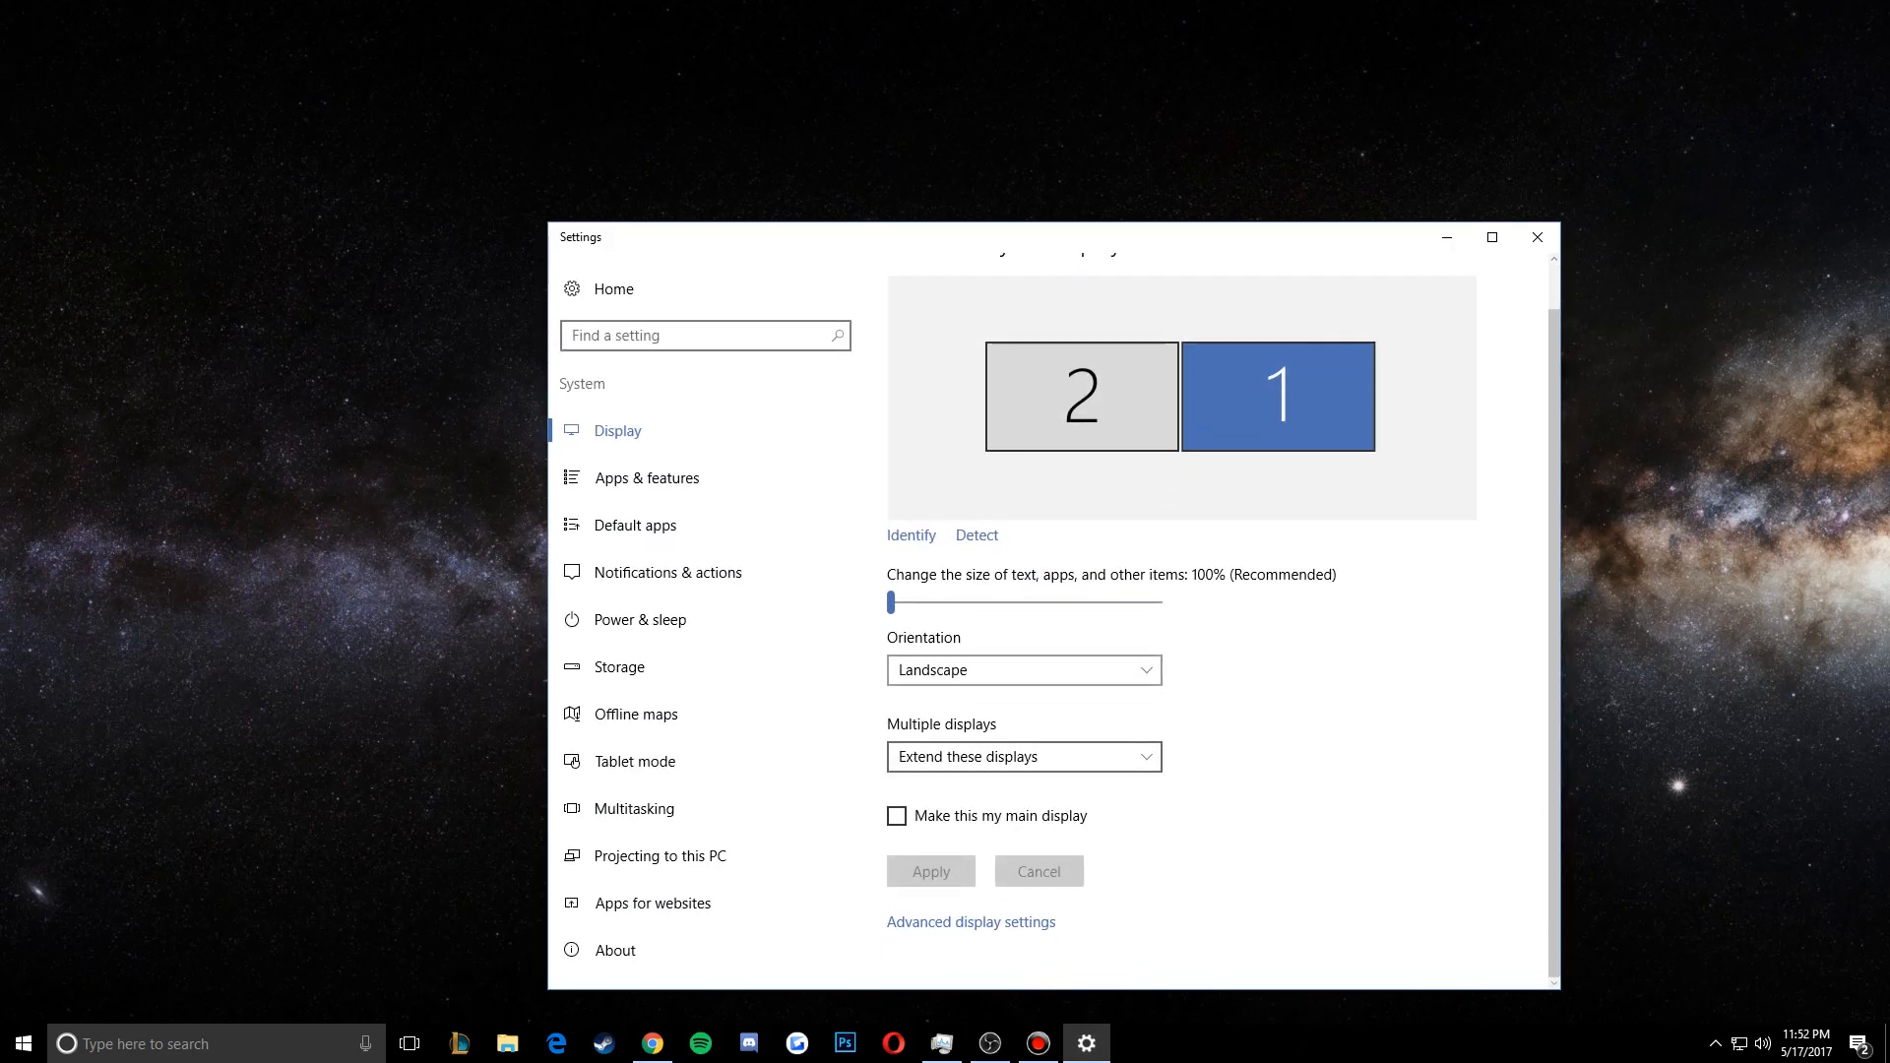
pyautogui.click(969, 922)
pyautogui.scroll(-4, 1054, 630)
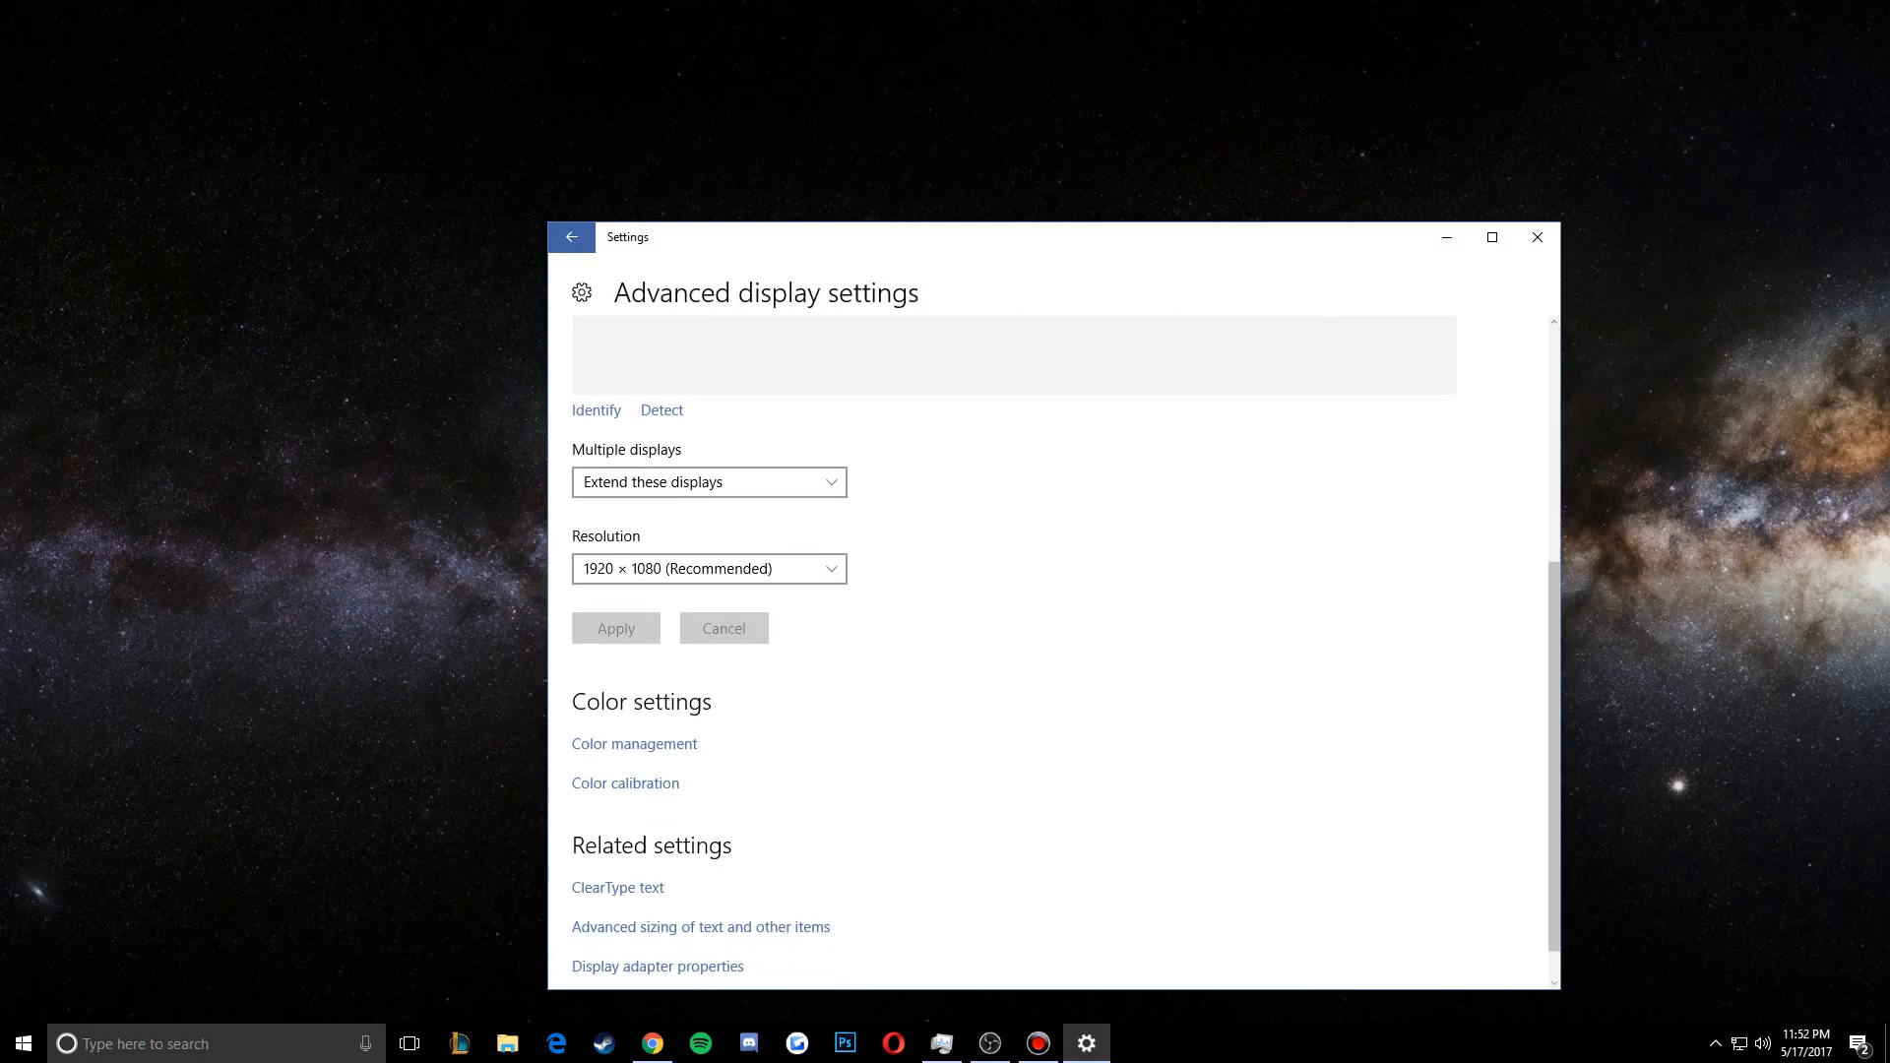
pyautogui.click(709, 568)
pyautogui.press('Escape')
pyautogui.click(1537, 236)
# Switch back to OBS, reopen the video settings, and view the output (scaled) resolution choices
pyautogui.click(989, 1044)
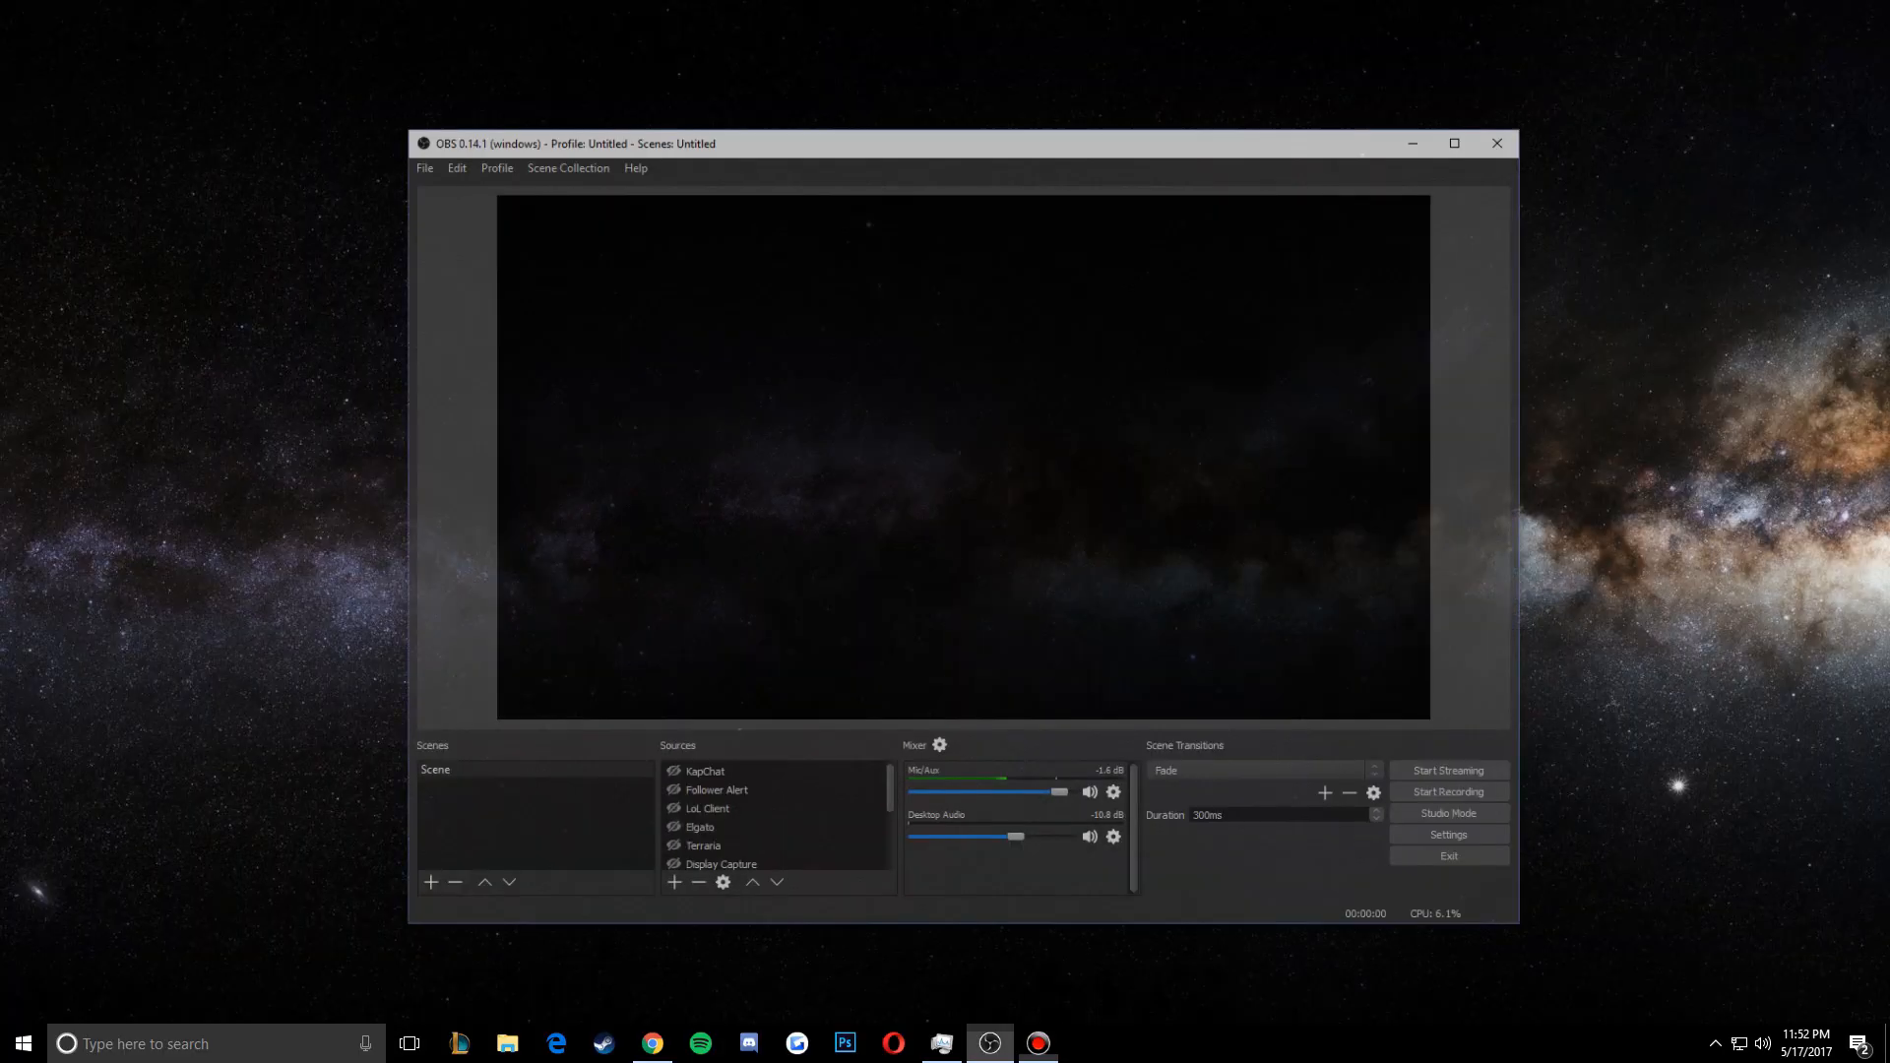
pyautogui.click(384, 105)
pyautogui.click(413, 180)
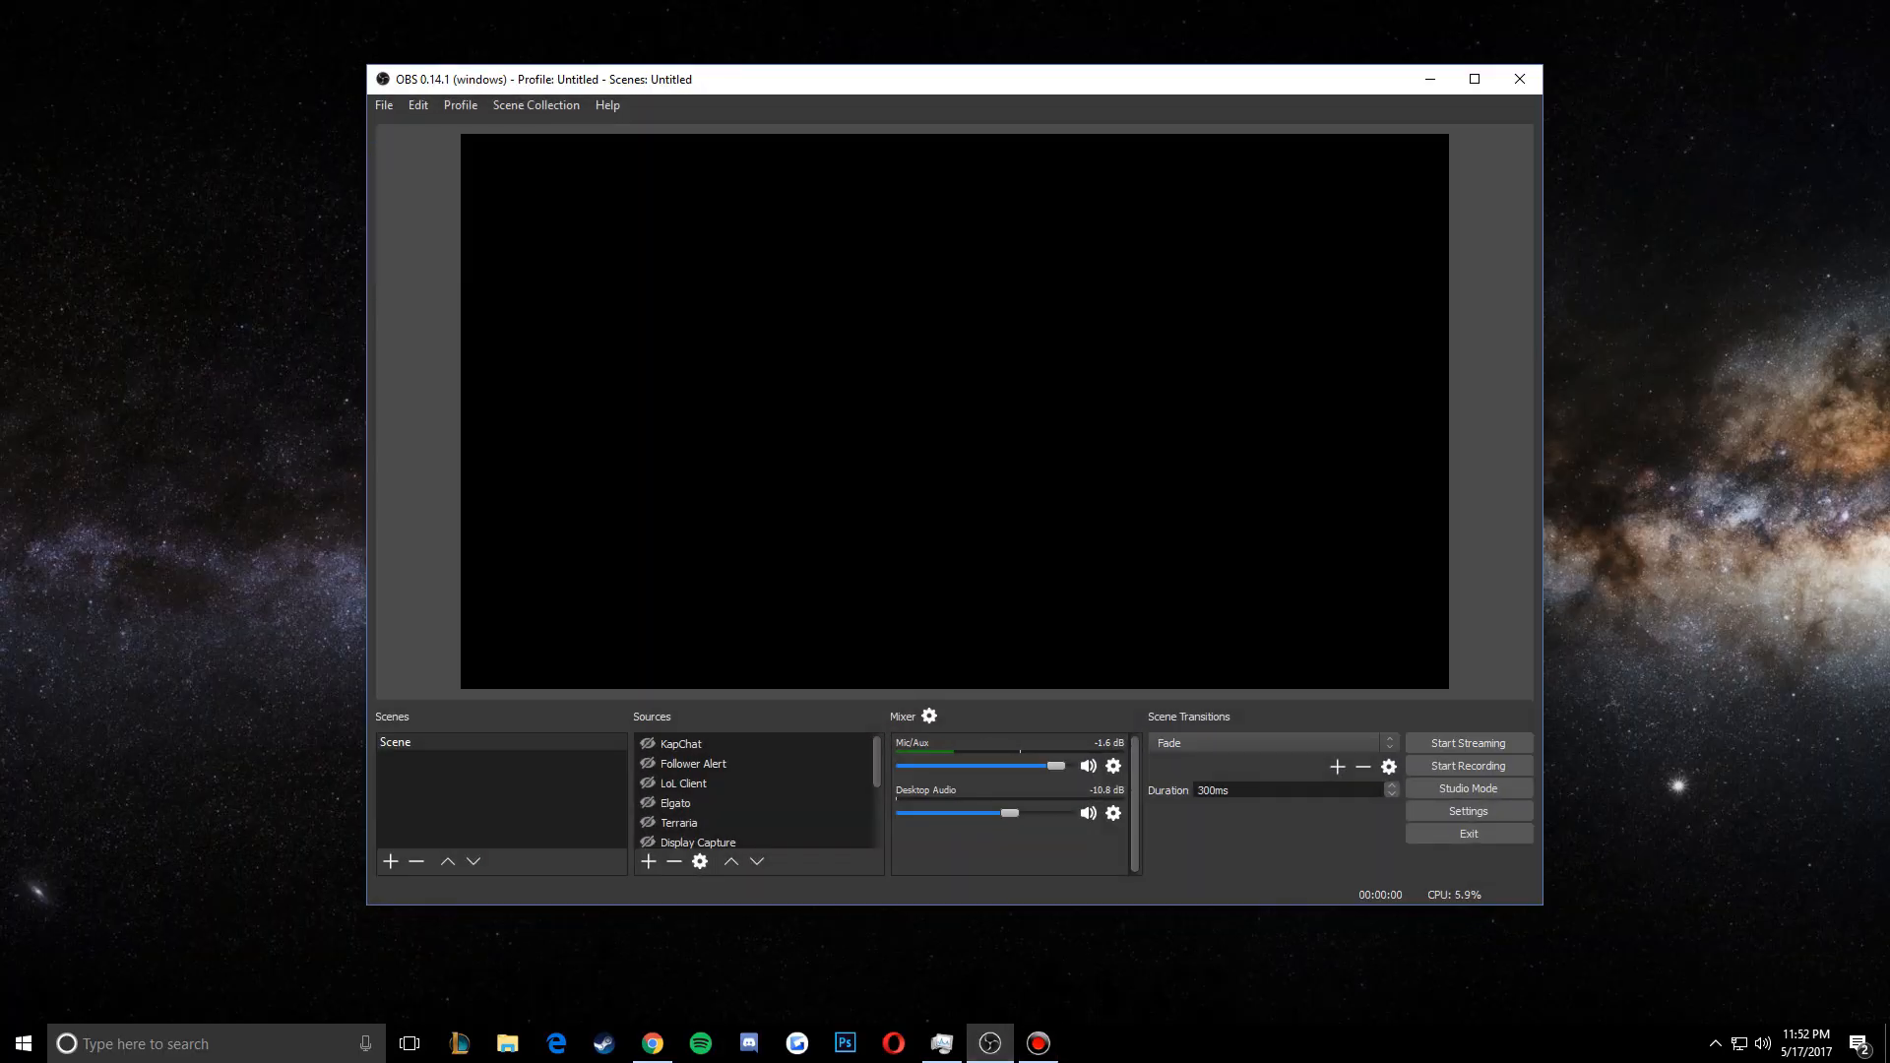
pyautogui.click(595, 404)
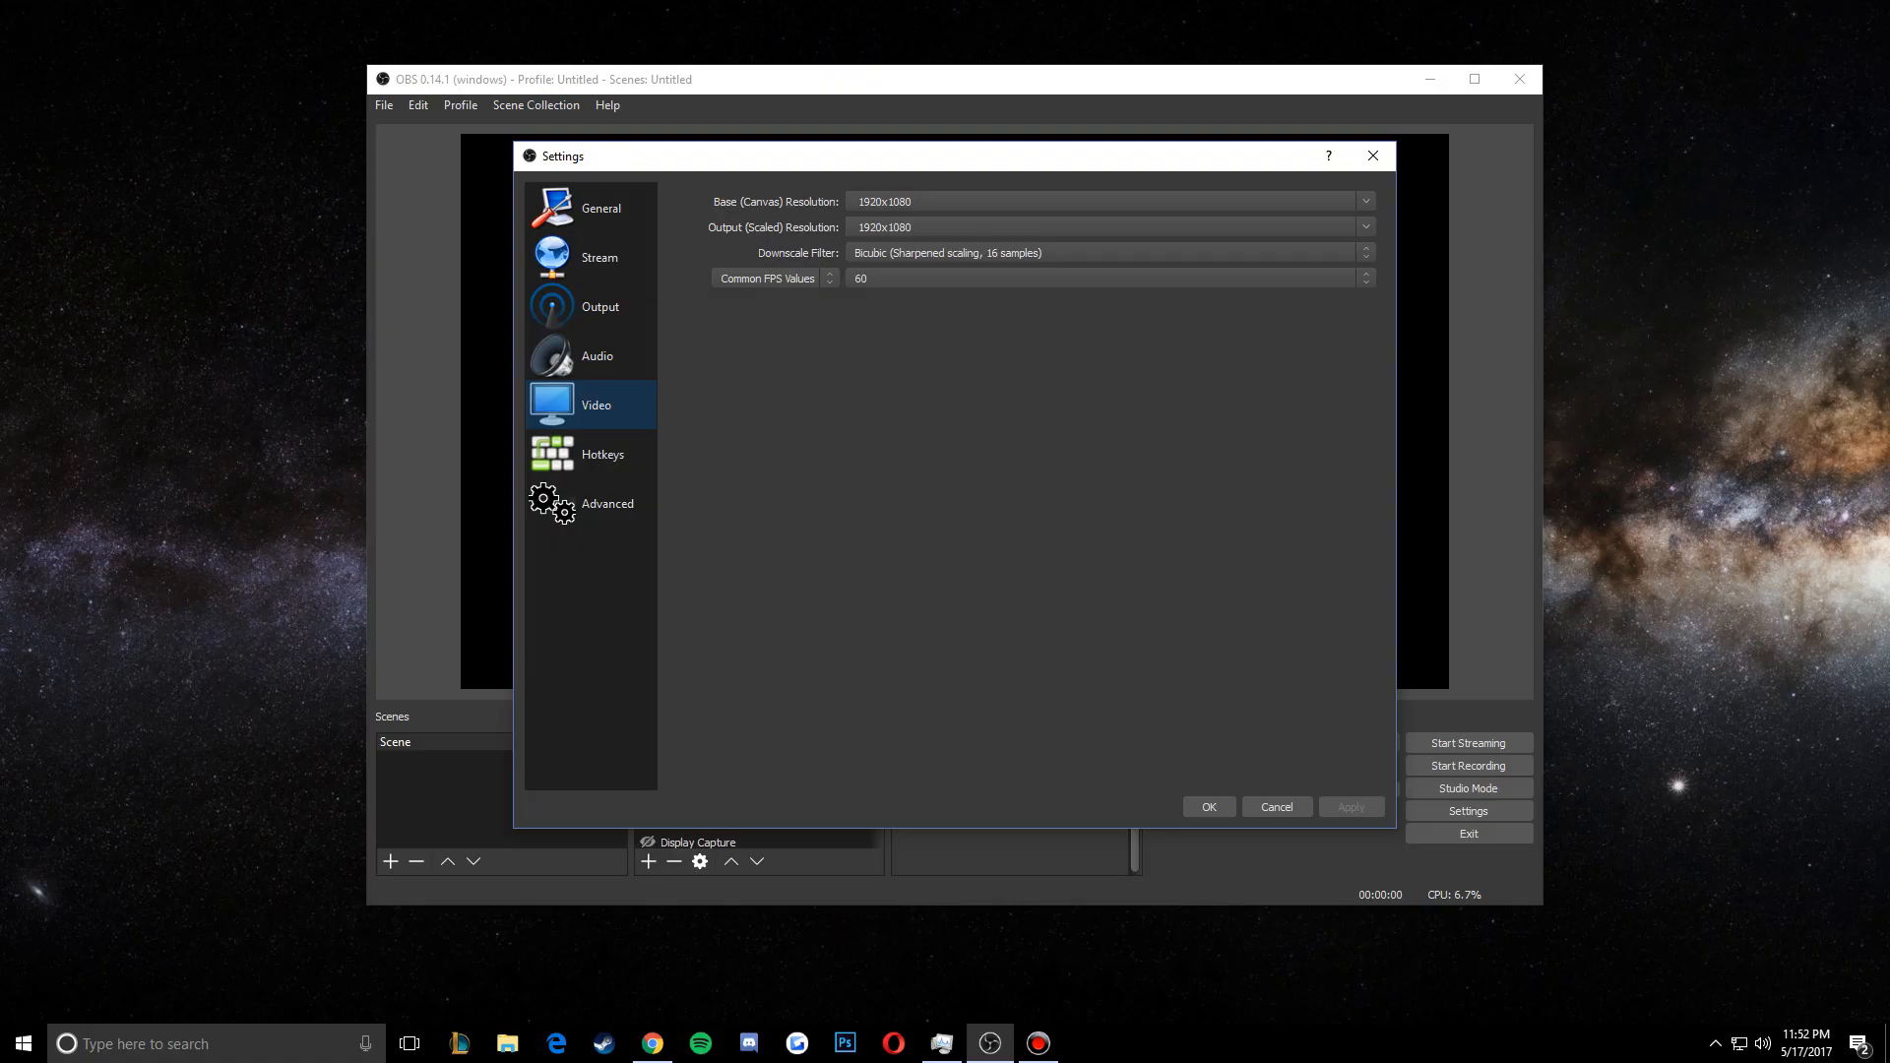
pyautogui.click(1366, 227)
pyautogui.click(1367, 227)
# Check the 1080p recommendation on the YouTube help page and choose 1920x1080 as the output (scaled) resolution in OBS
pyautogui.click(652, 1044)
pyautogui.click(225, 552)
pyautogui.click(225, 552)
pyautogui.click(990, 1044)
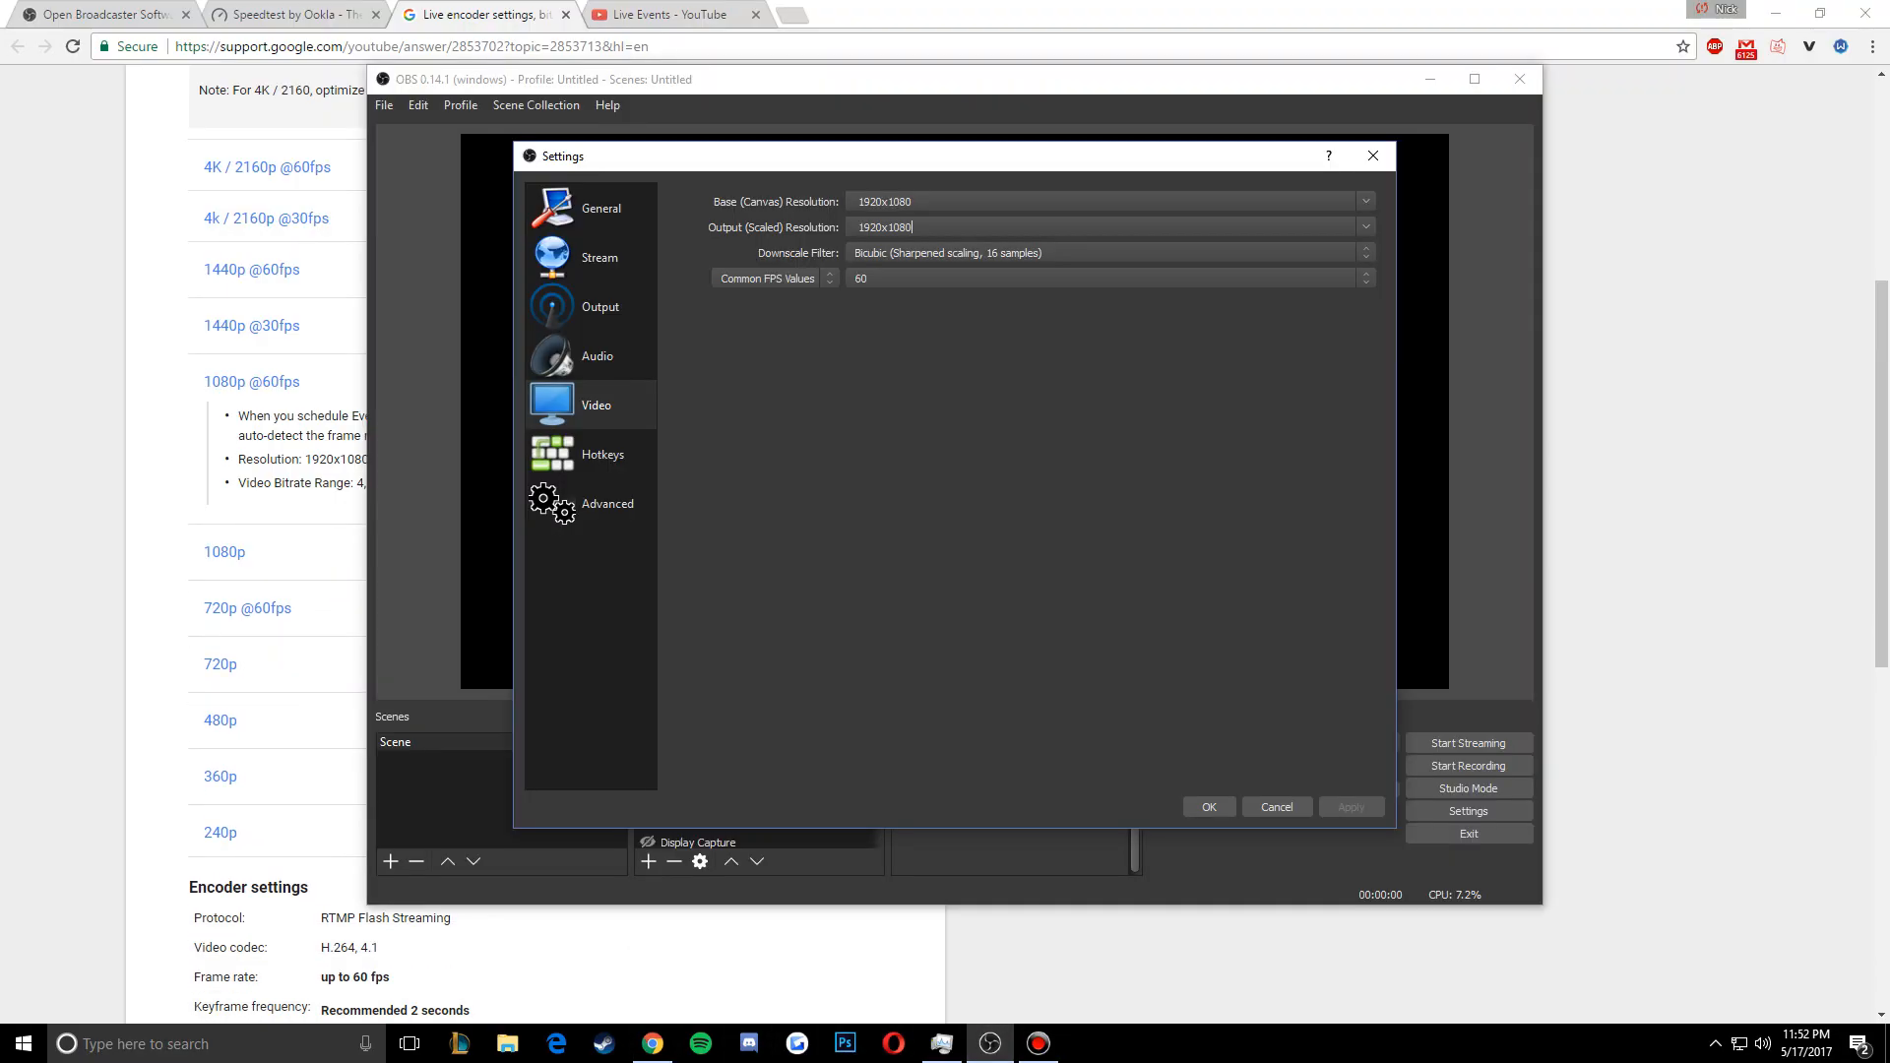
pyautogui.click(1366, 227)
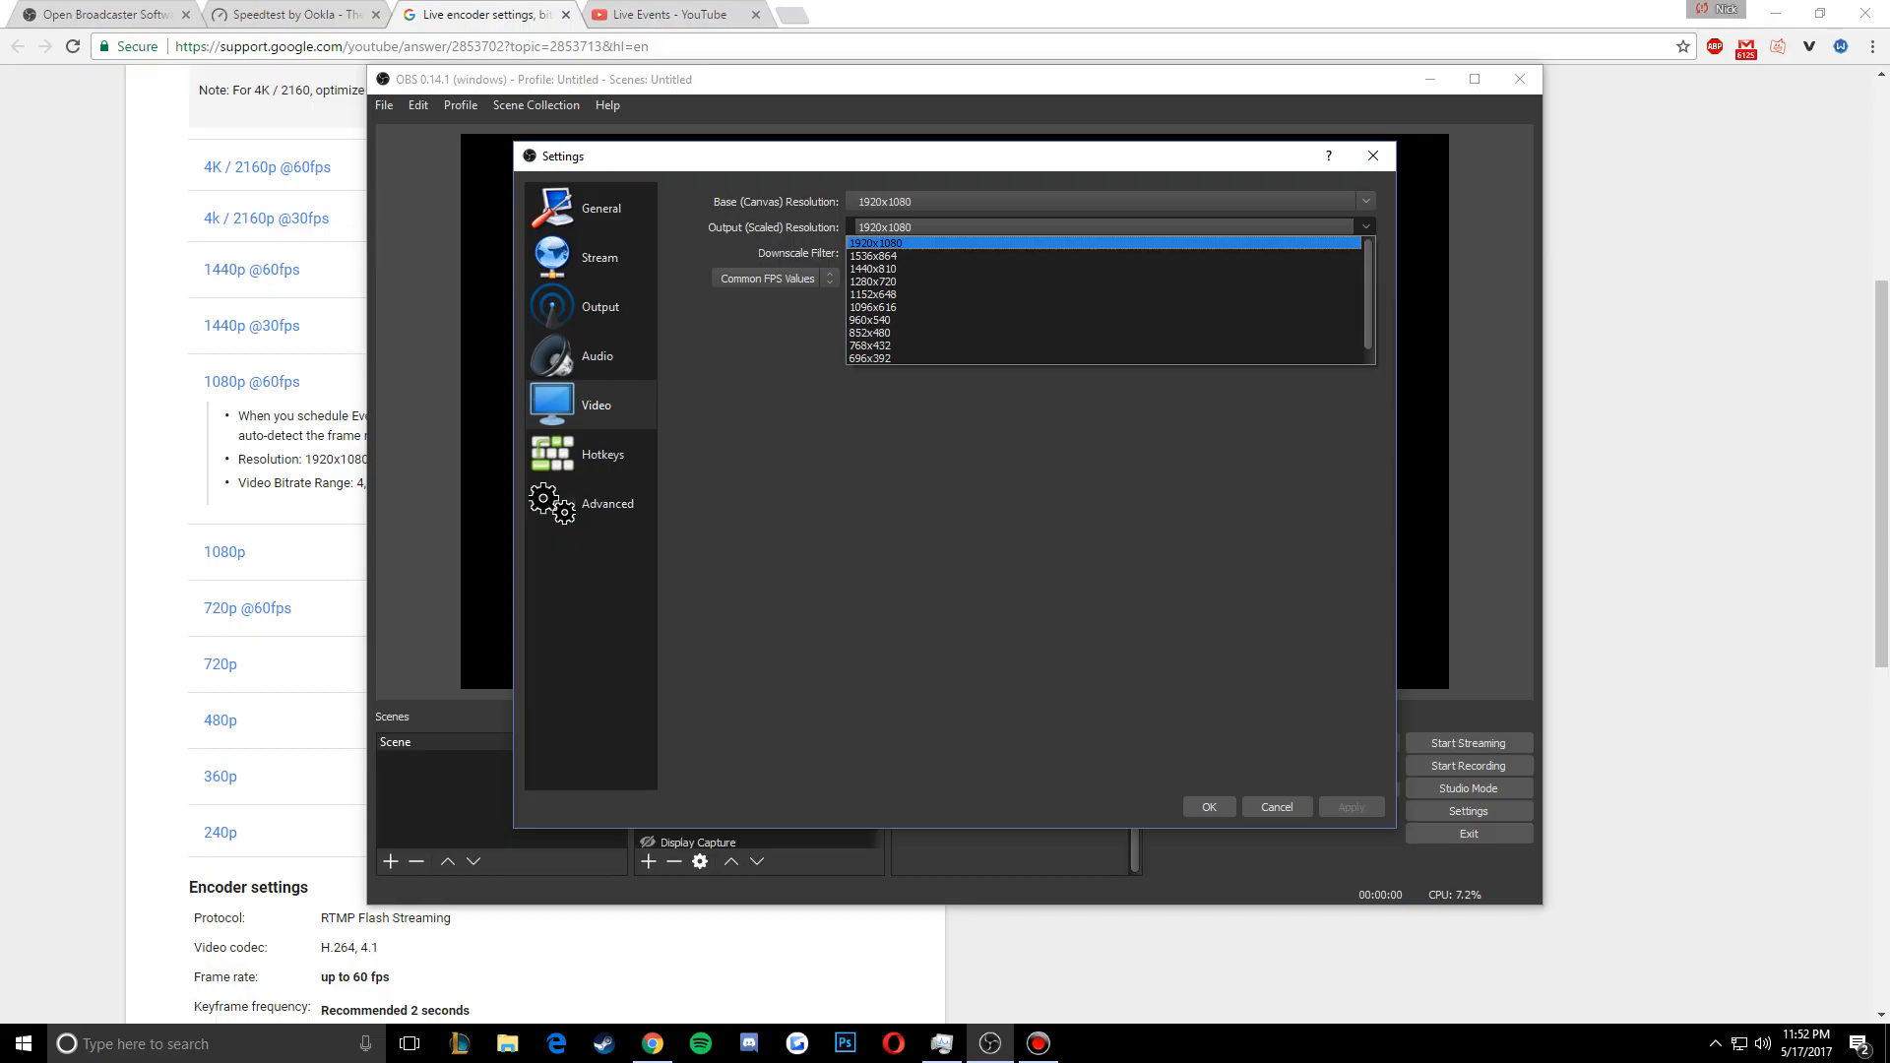
pyautogui.click(1102, 243)
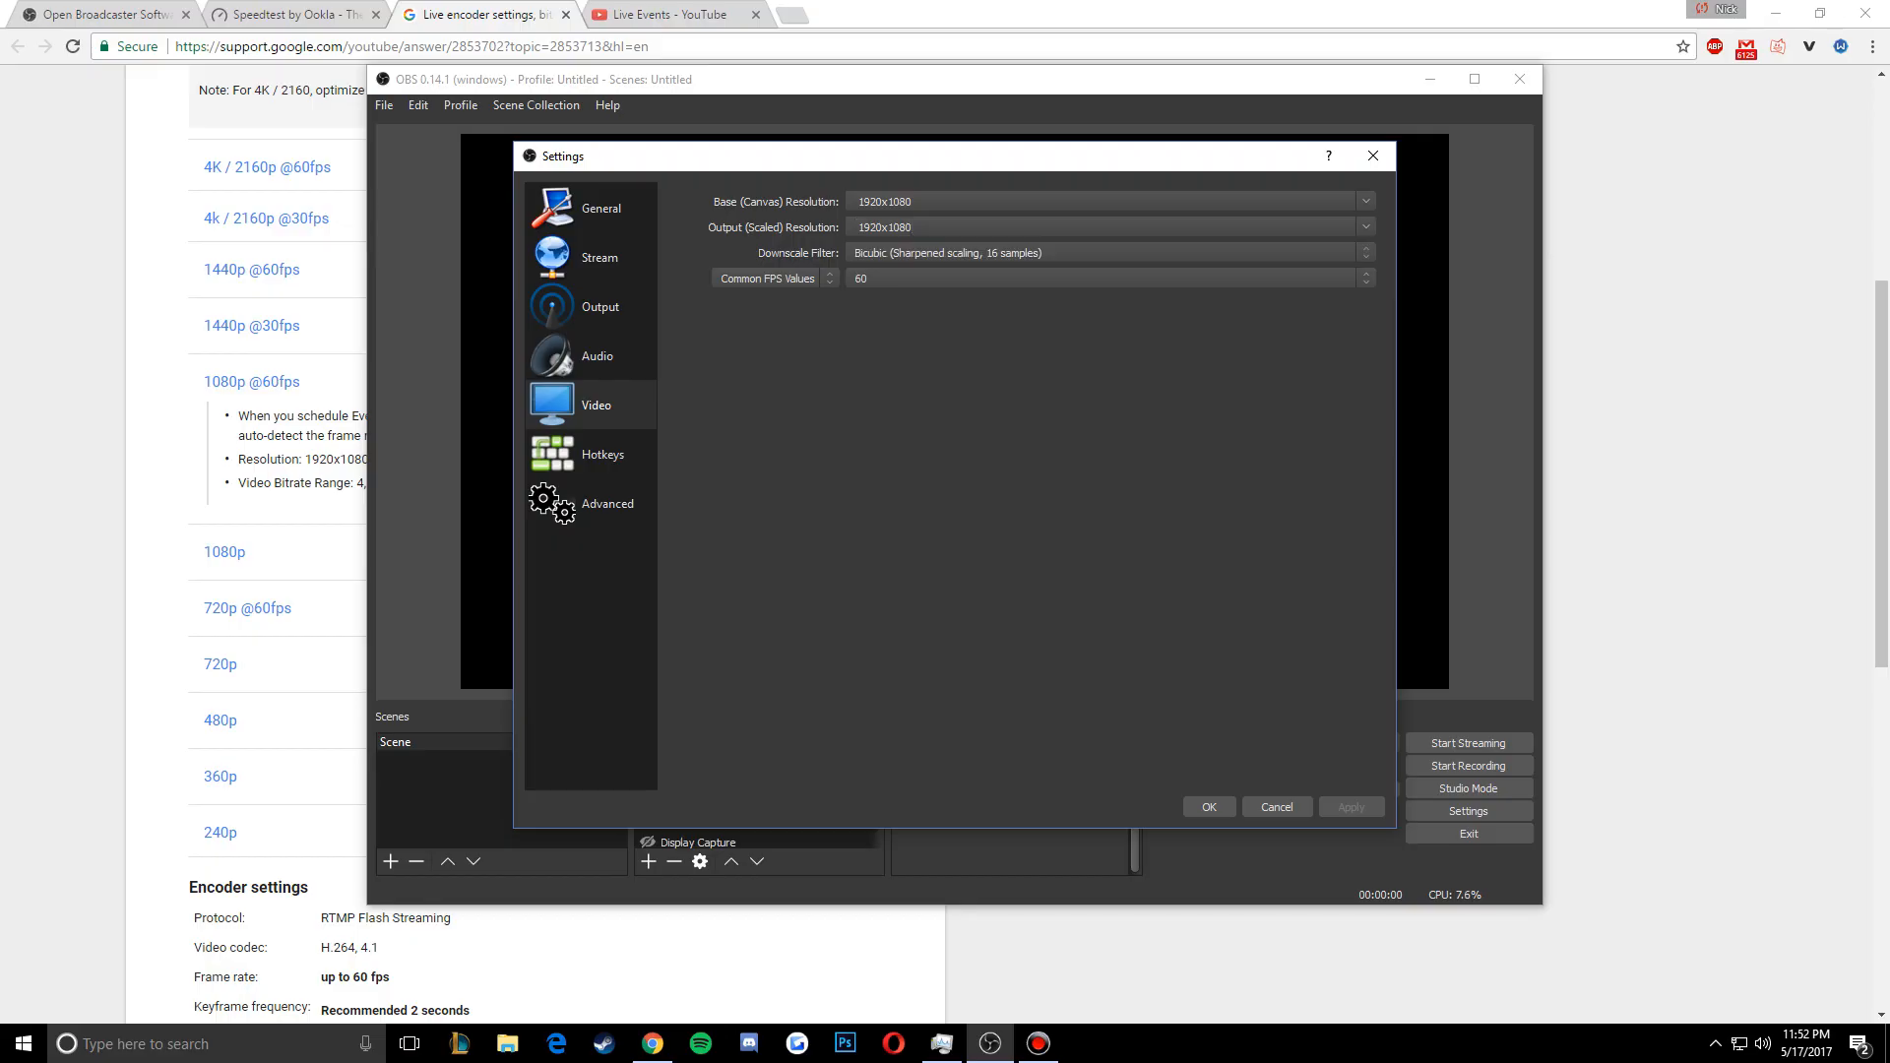
# Look through the lower output (scaled) resolution choices without selecting another one
pyautogui.click(1365, 227)
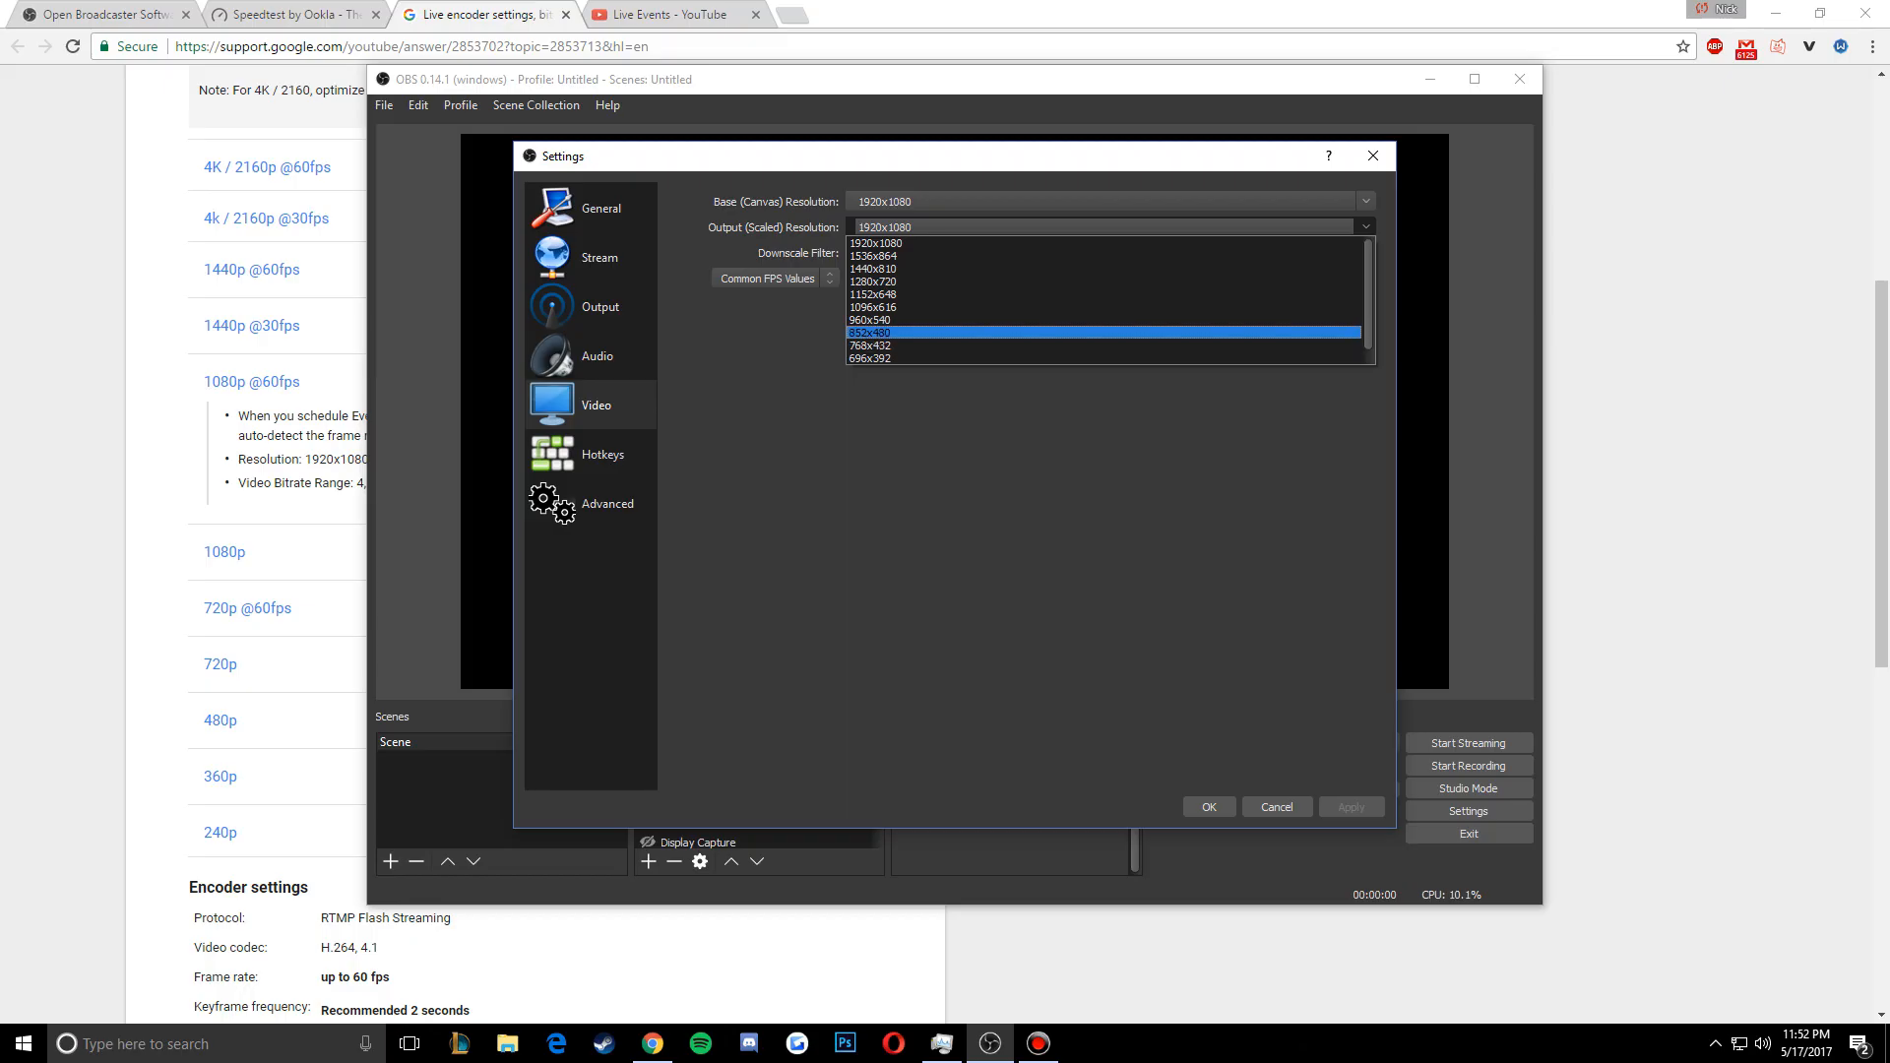
pyautogui.press('Down')
pyautogui.press('Down')
pyautogui.press('Escape')
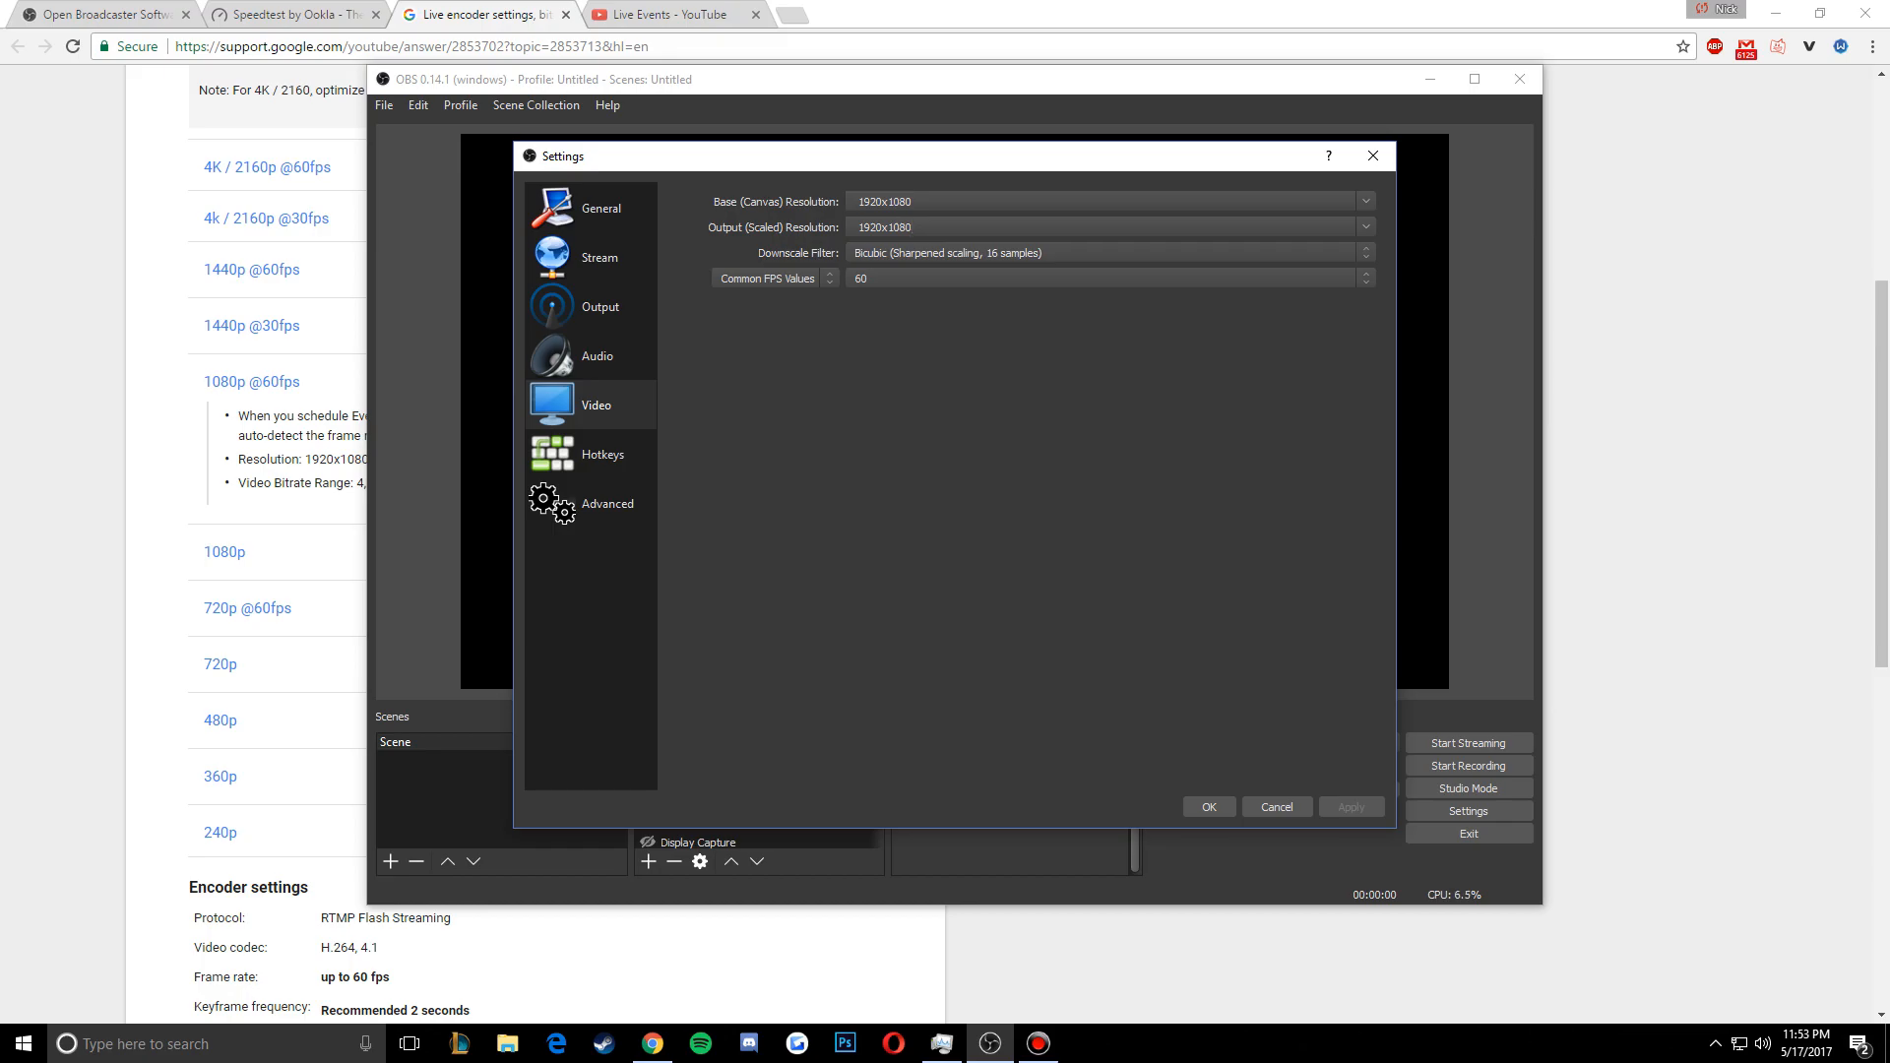
# Examine the downscale filter options and keep Bicubic (Sharpened scaling, 16 samples)
pyautogui.hotkey('alt', 'Down')
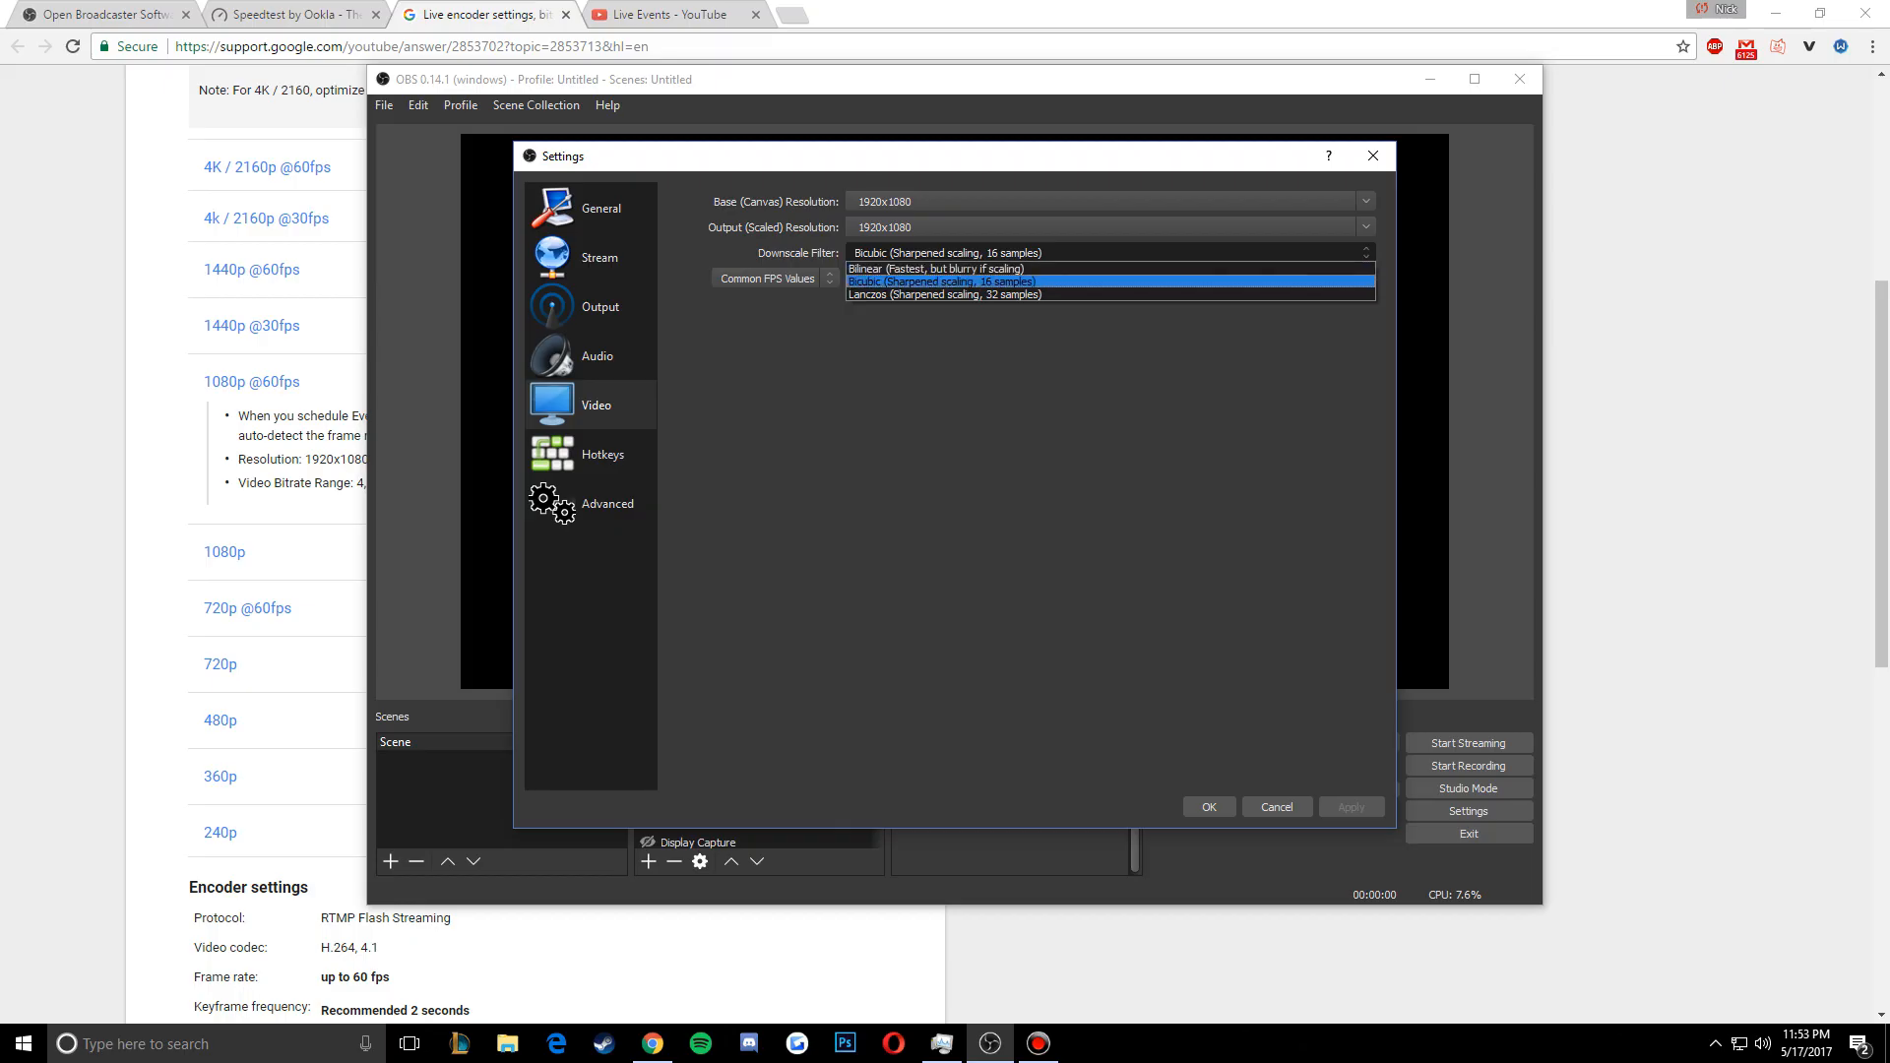
pyautogui.press('Up')
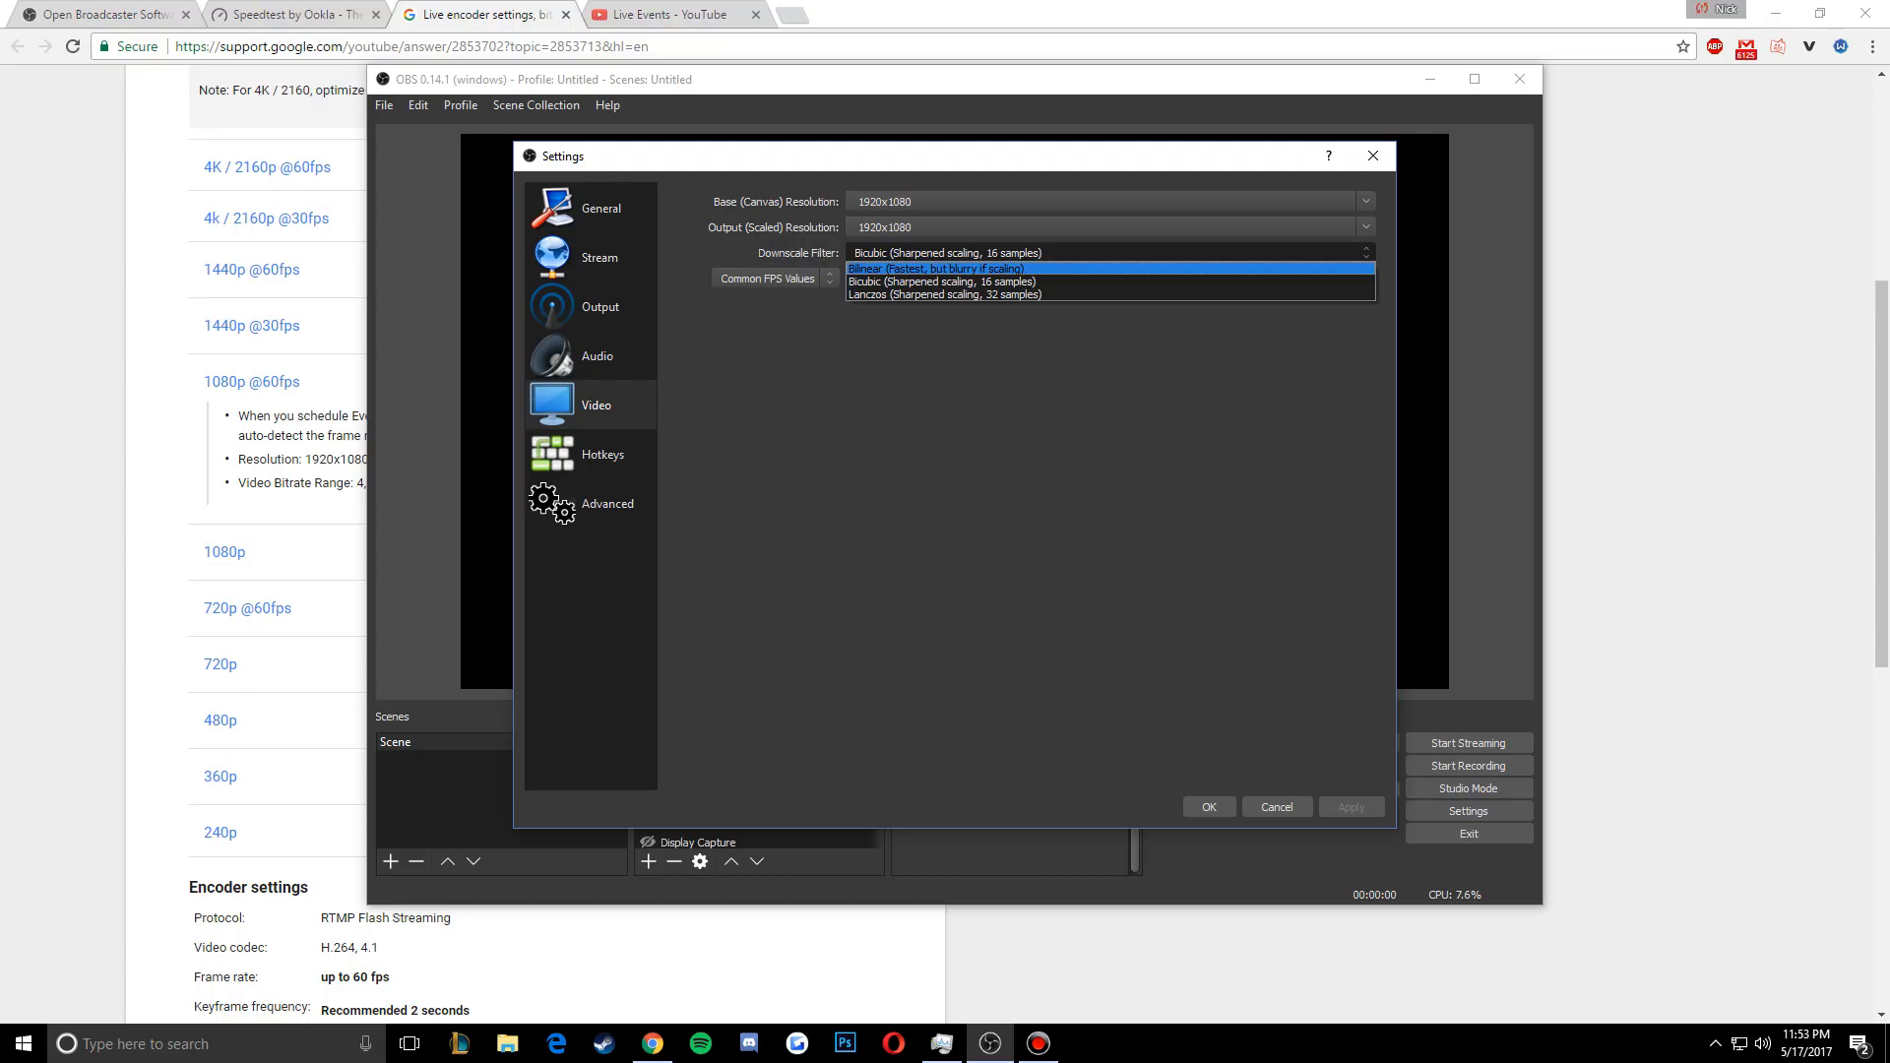
pyautogui.press('Escape')
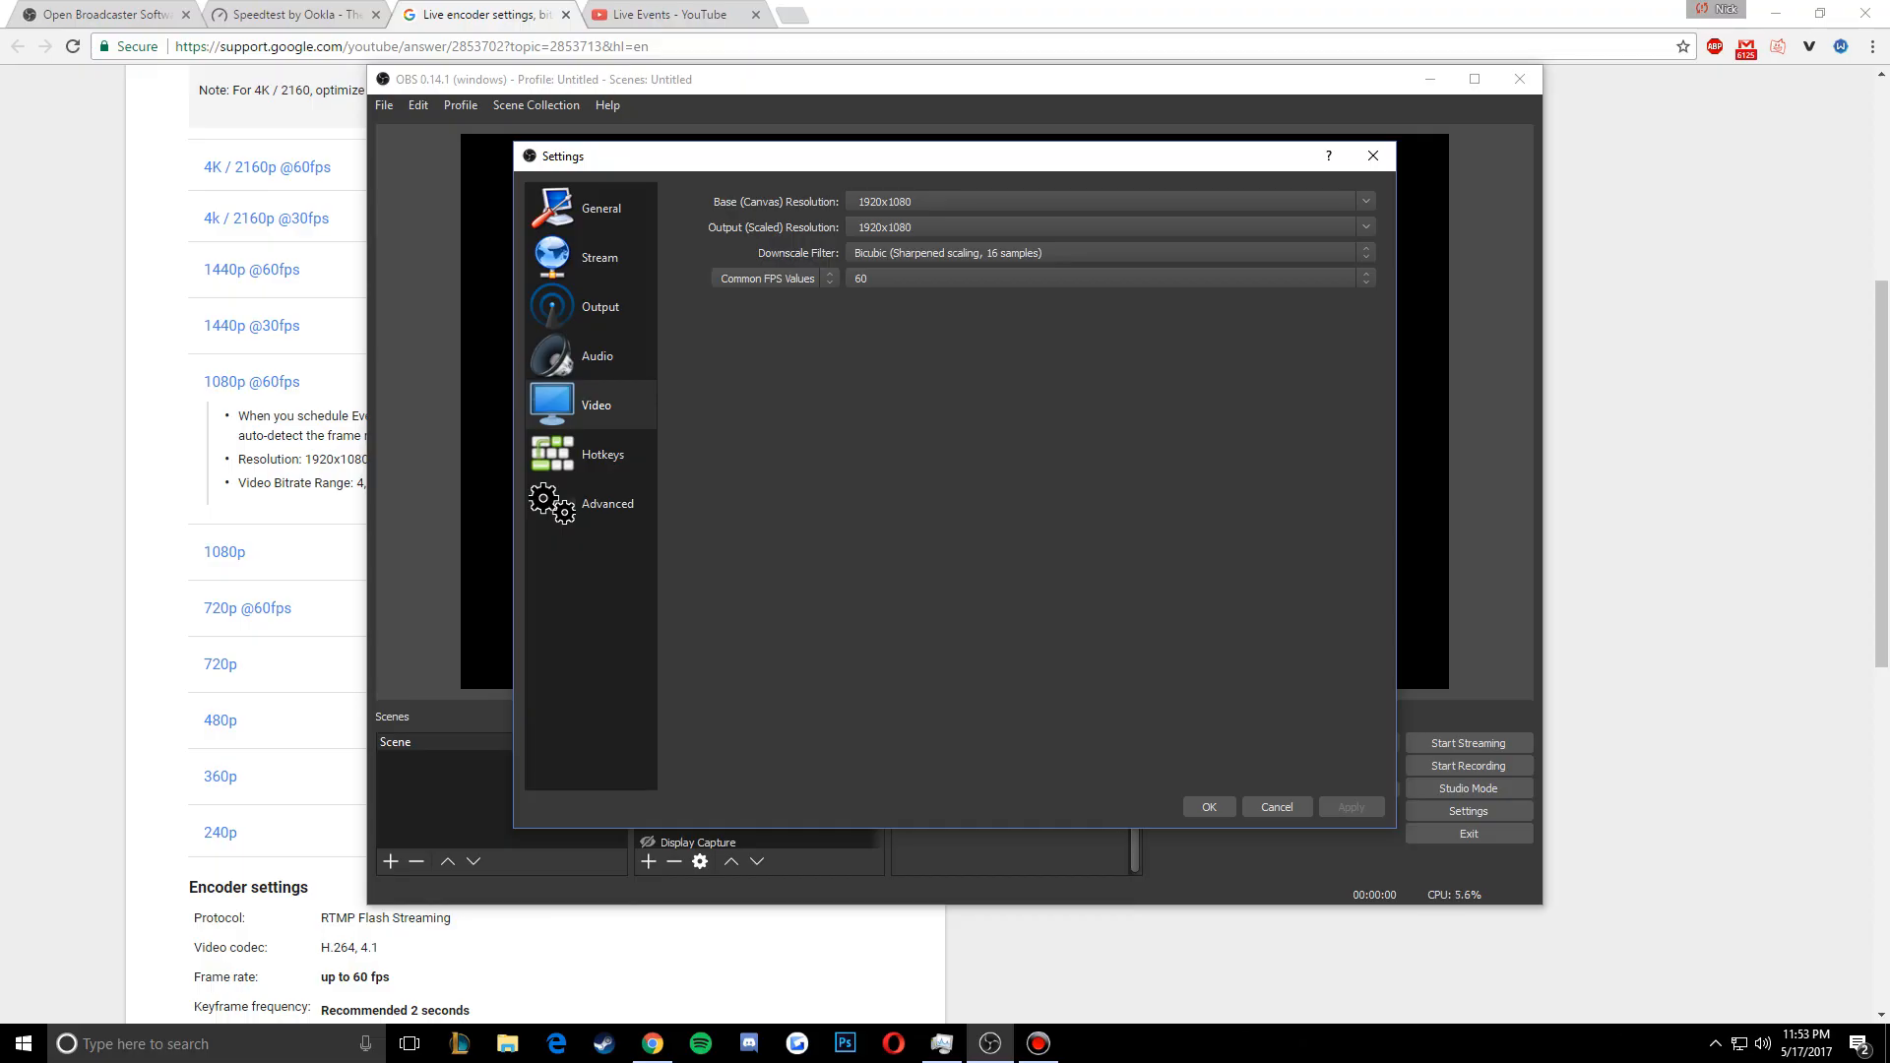
pyautogui.click(1110, 253)
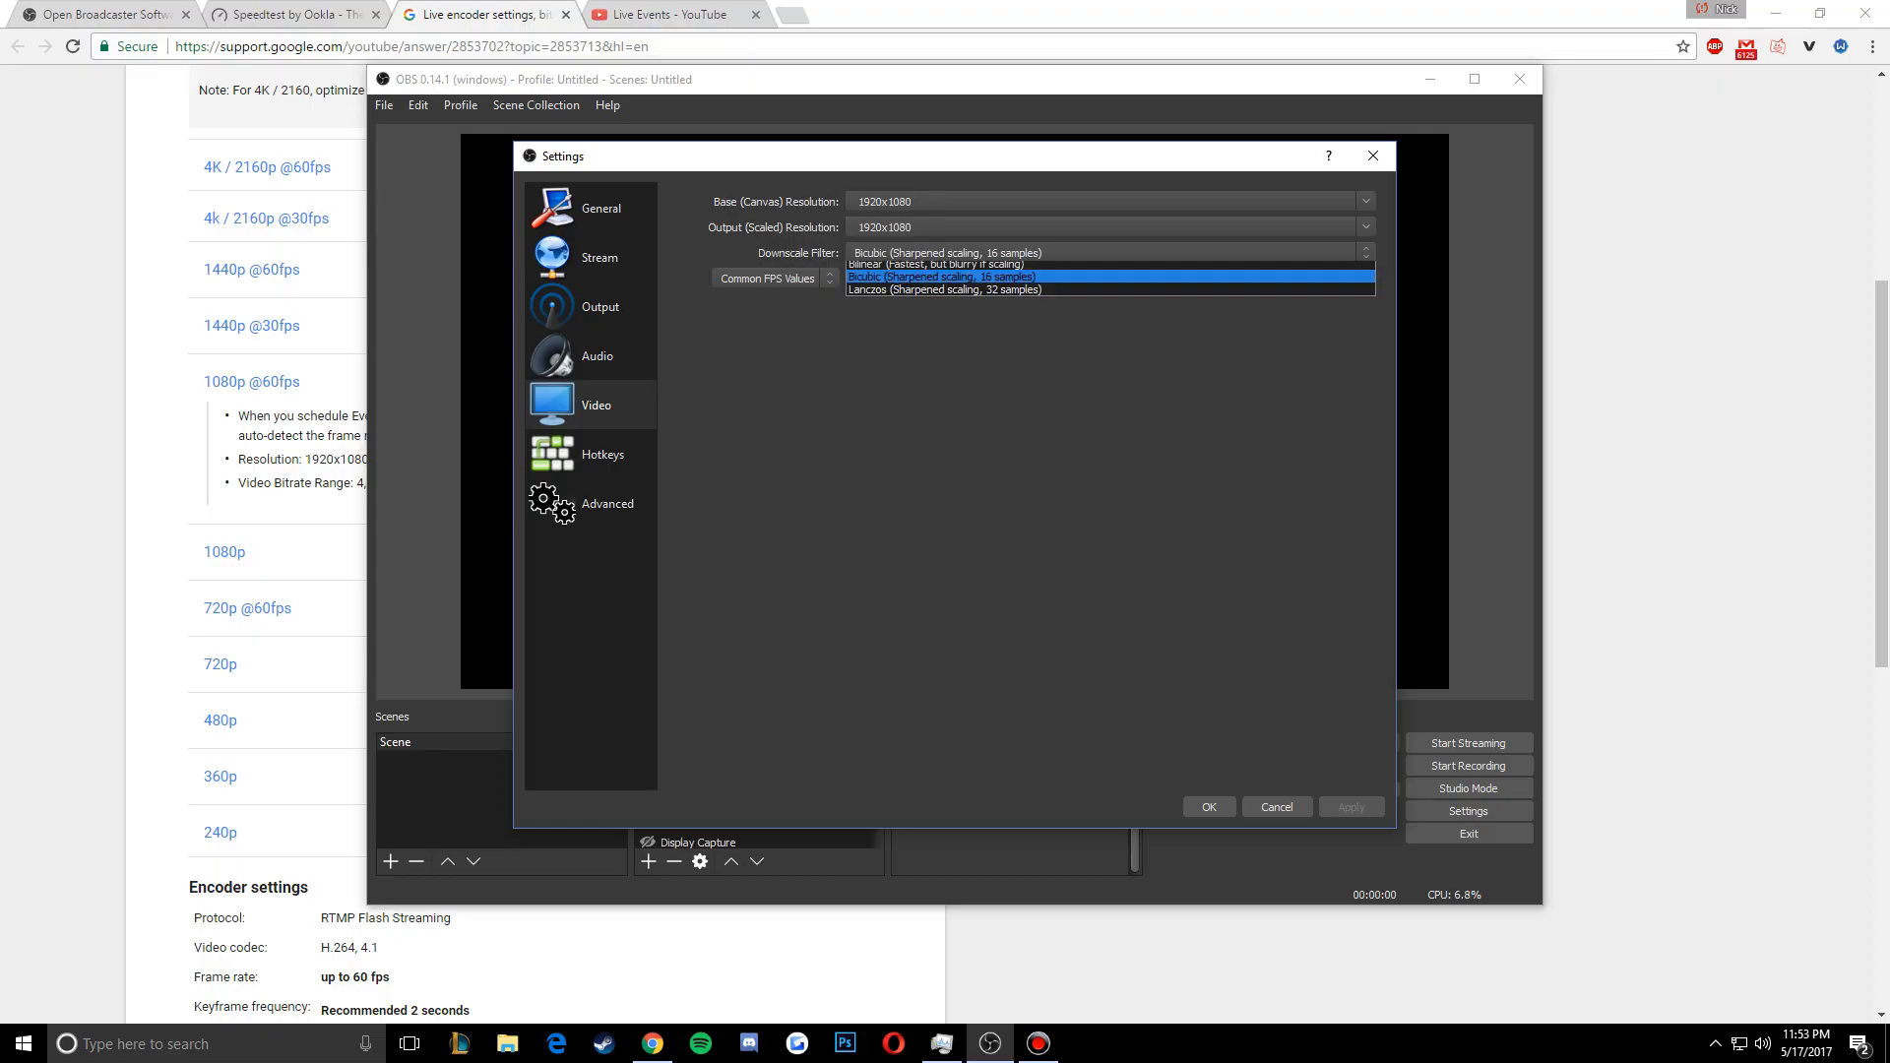
pyautogui.click(1044, 281)
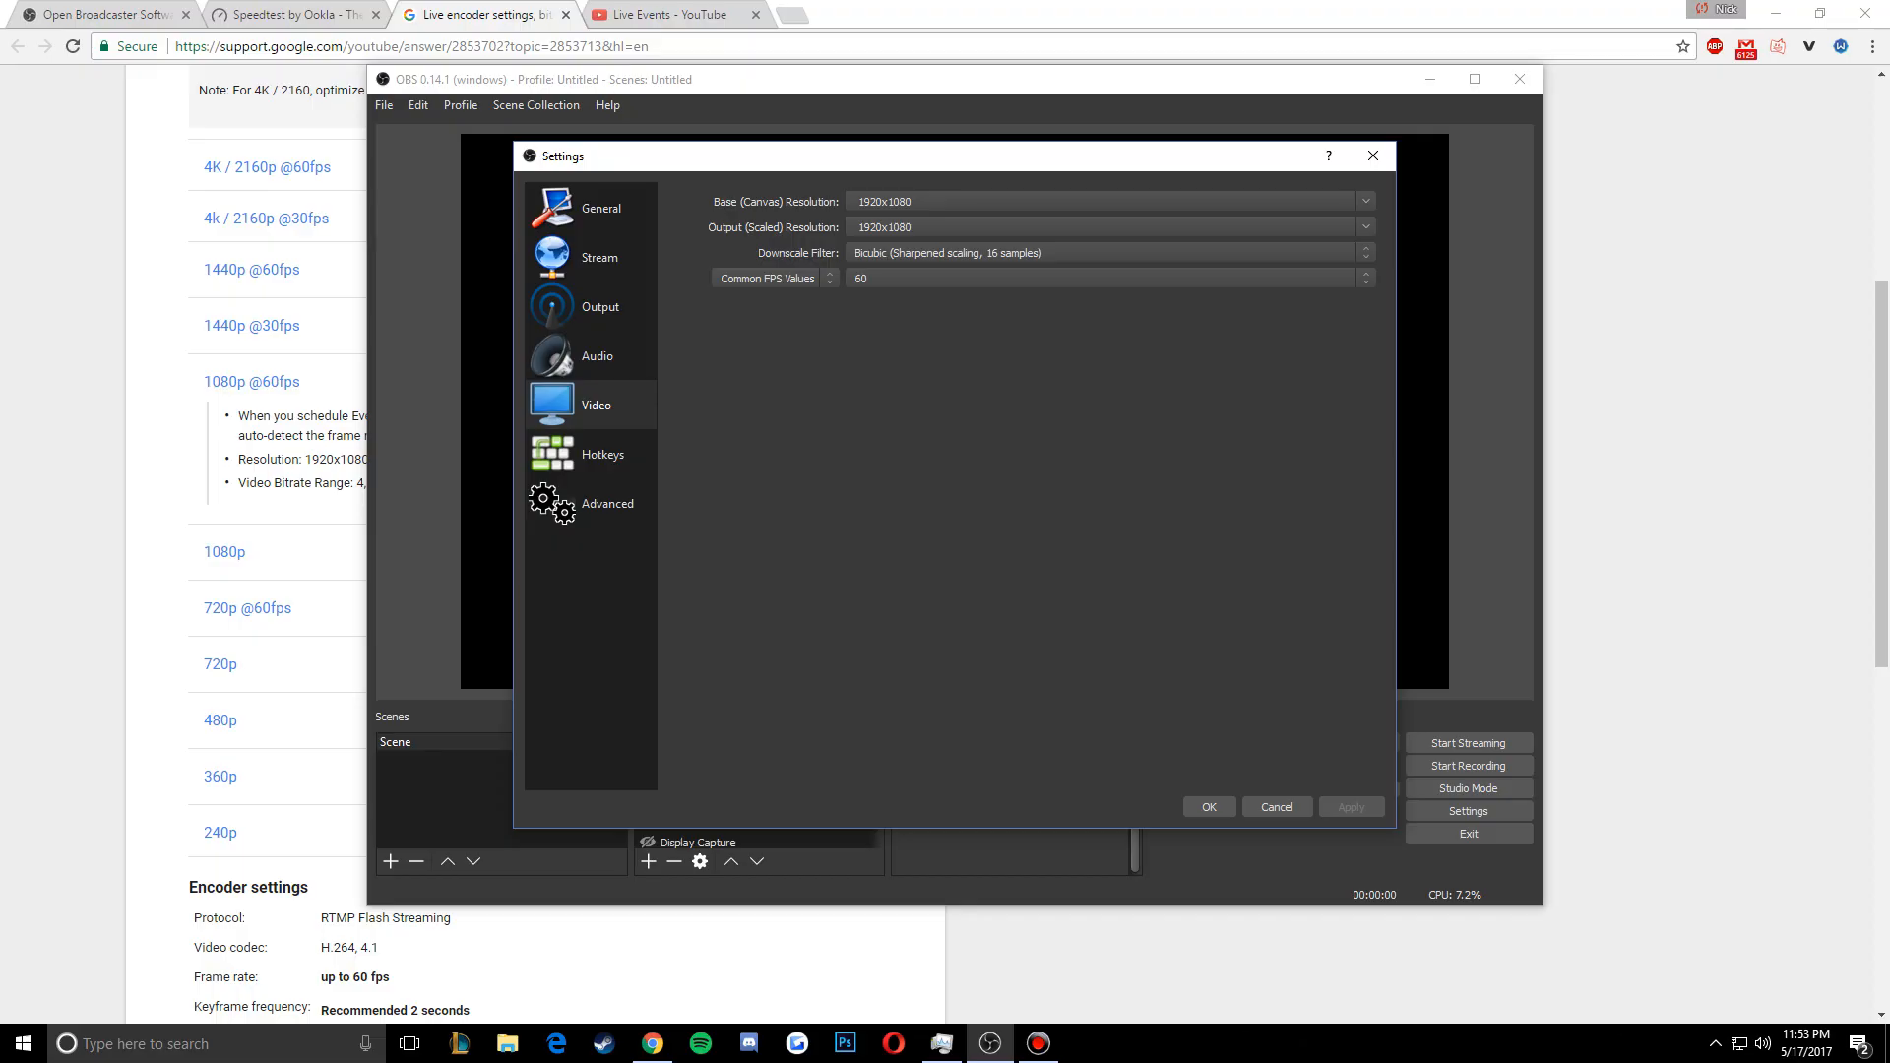
# Set the downscale filter to Bilinear (Fastest, but blurry if scaling) and keep Common FPS Values as the frame rate type
pyautogui.click(1110, 253)
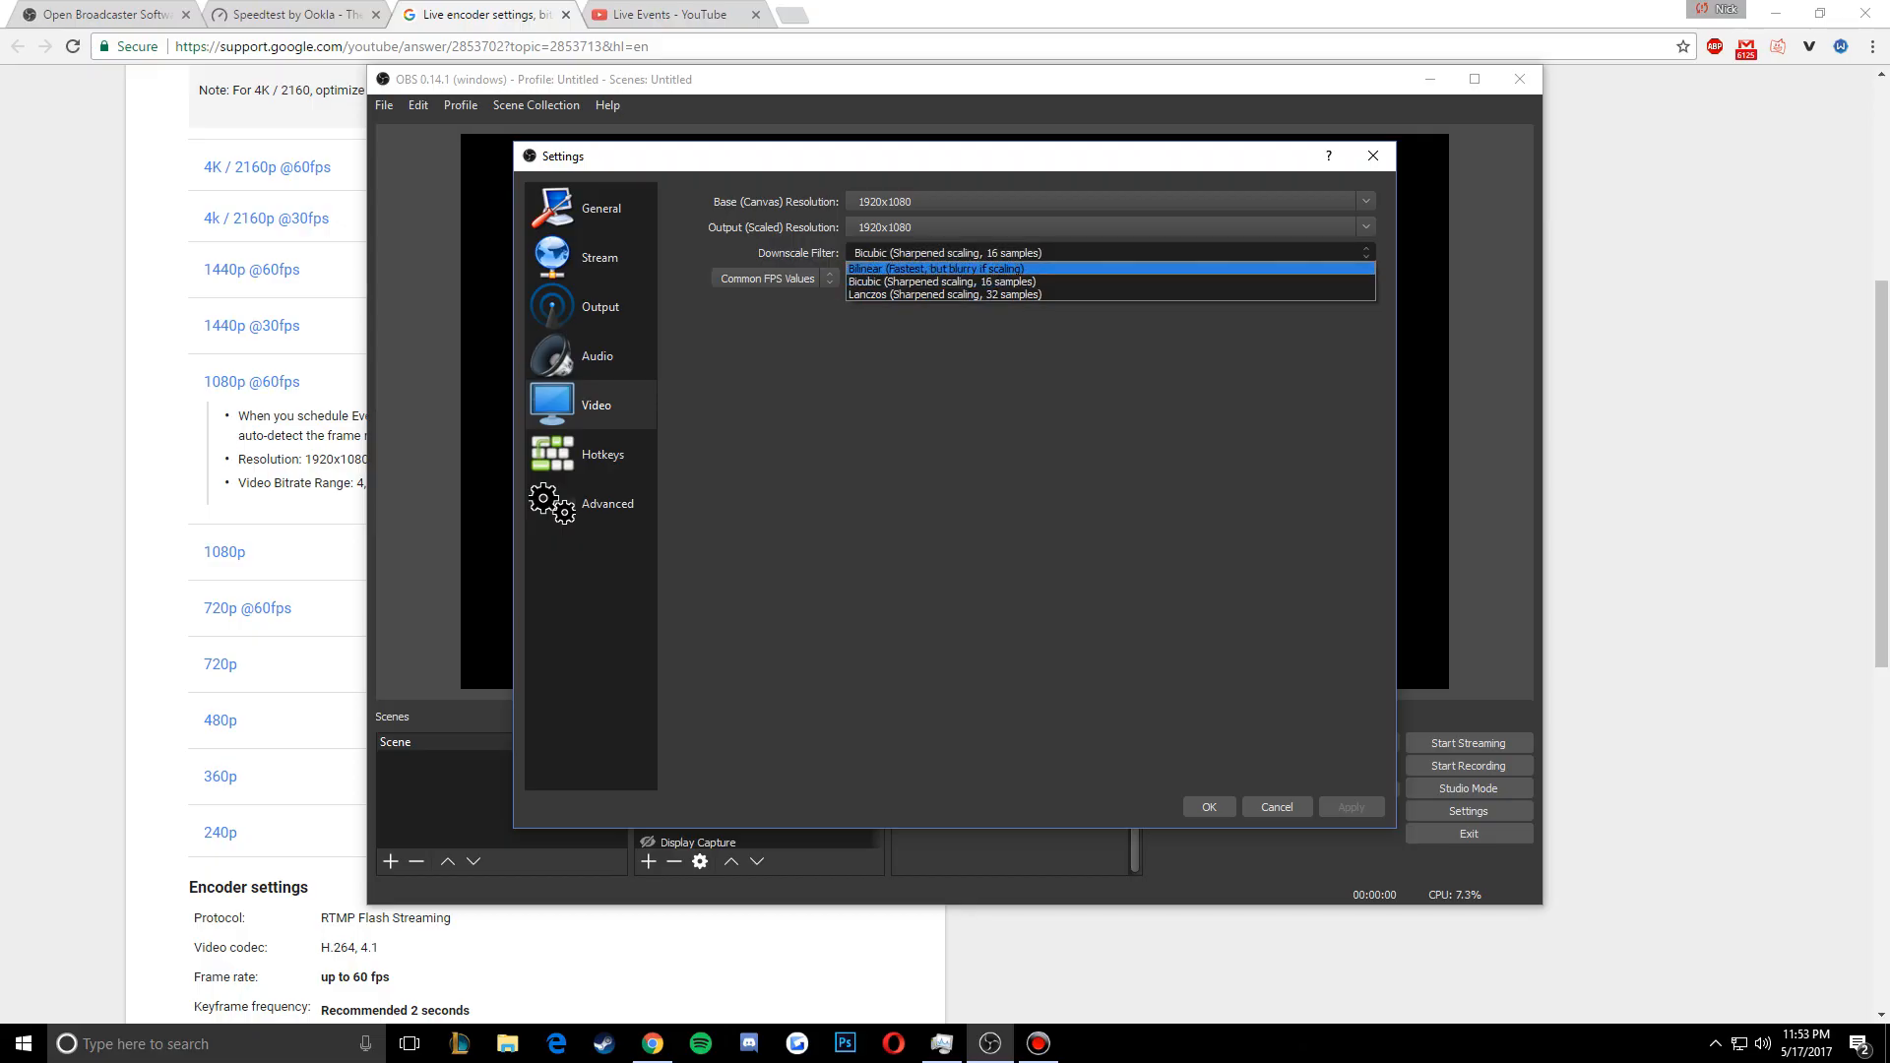
pyautogui.click(1043, 269)
pyautogui.click(1043, 253)
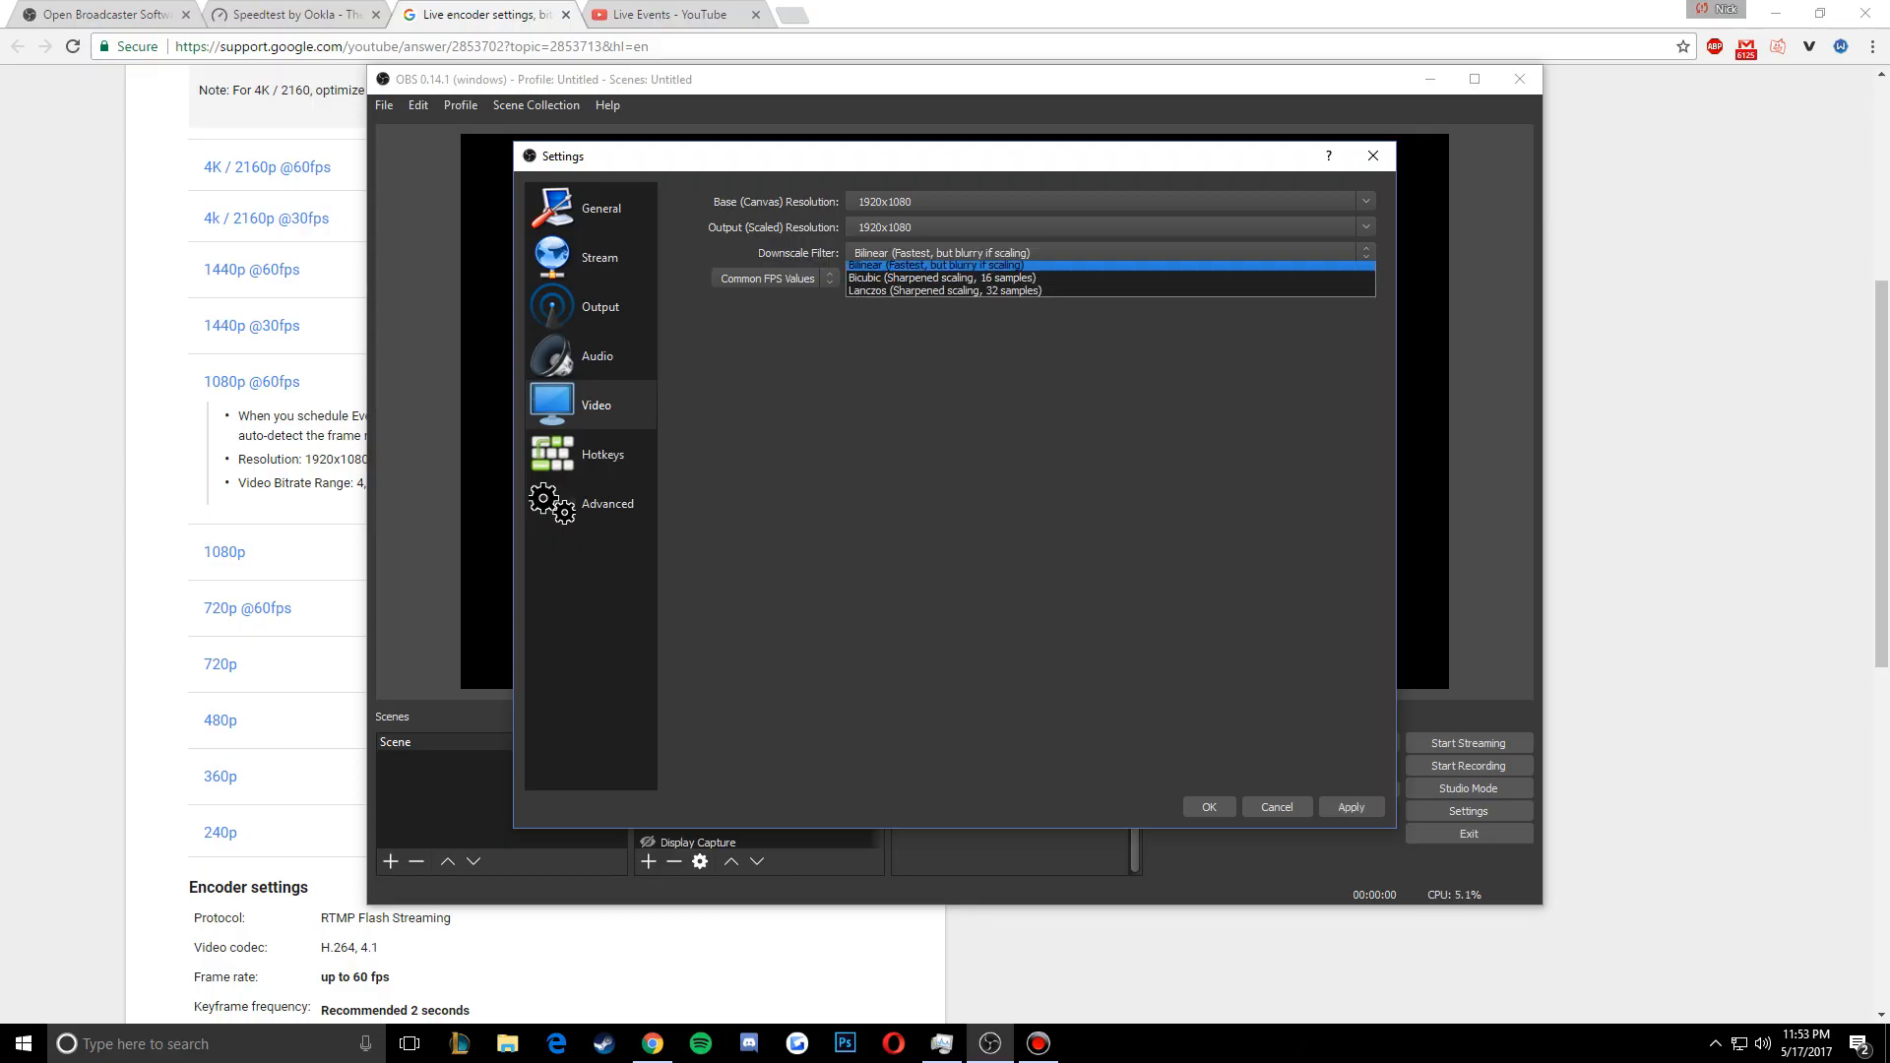
pyautogui.click(1043, 269)
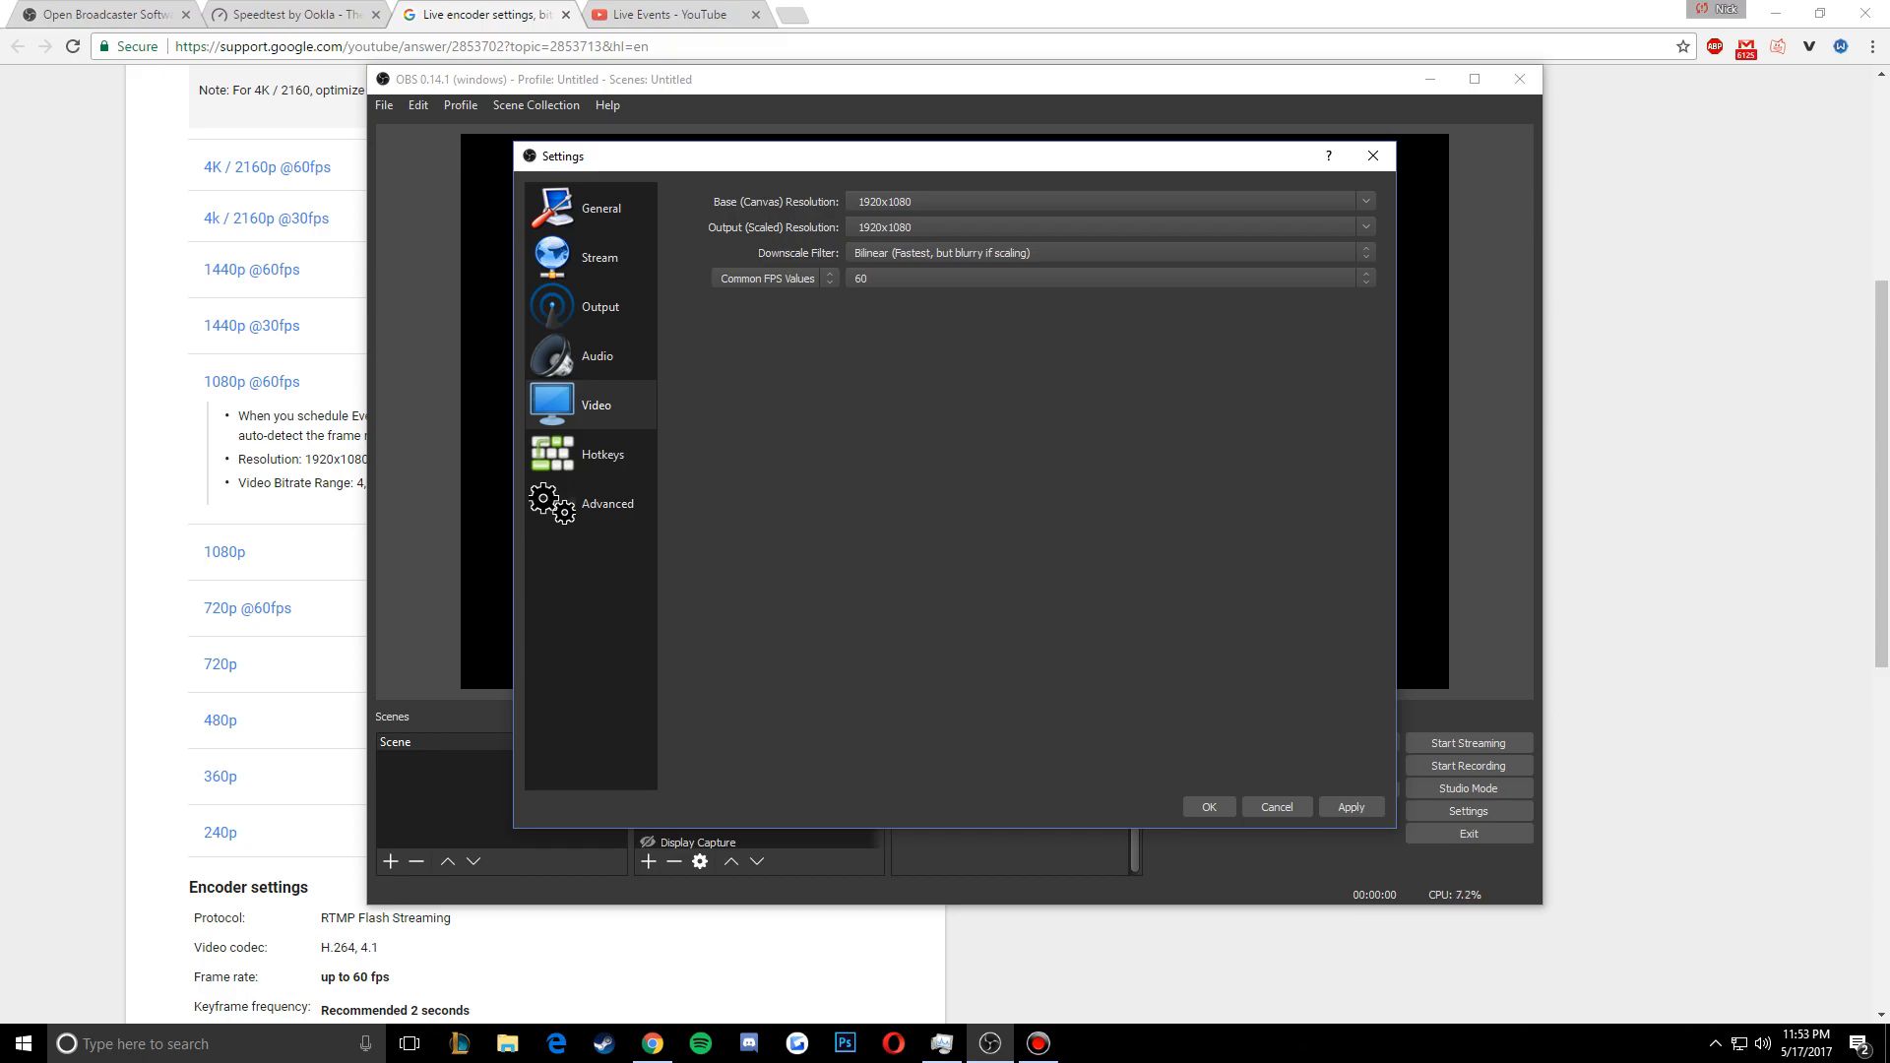
pyautogui.click(776, 279)
pyautogui.click(776, 295)
pyautogui.click(286, 438)
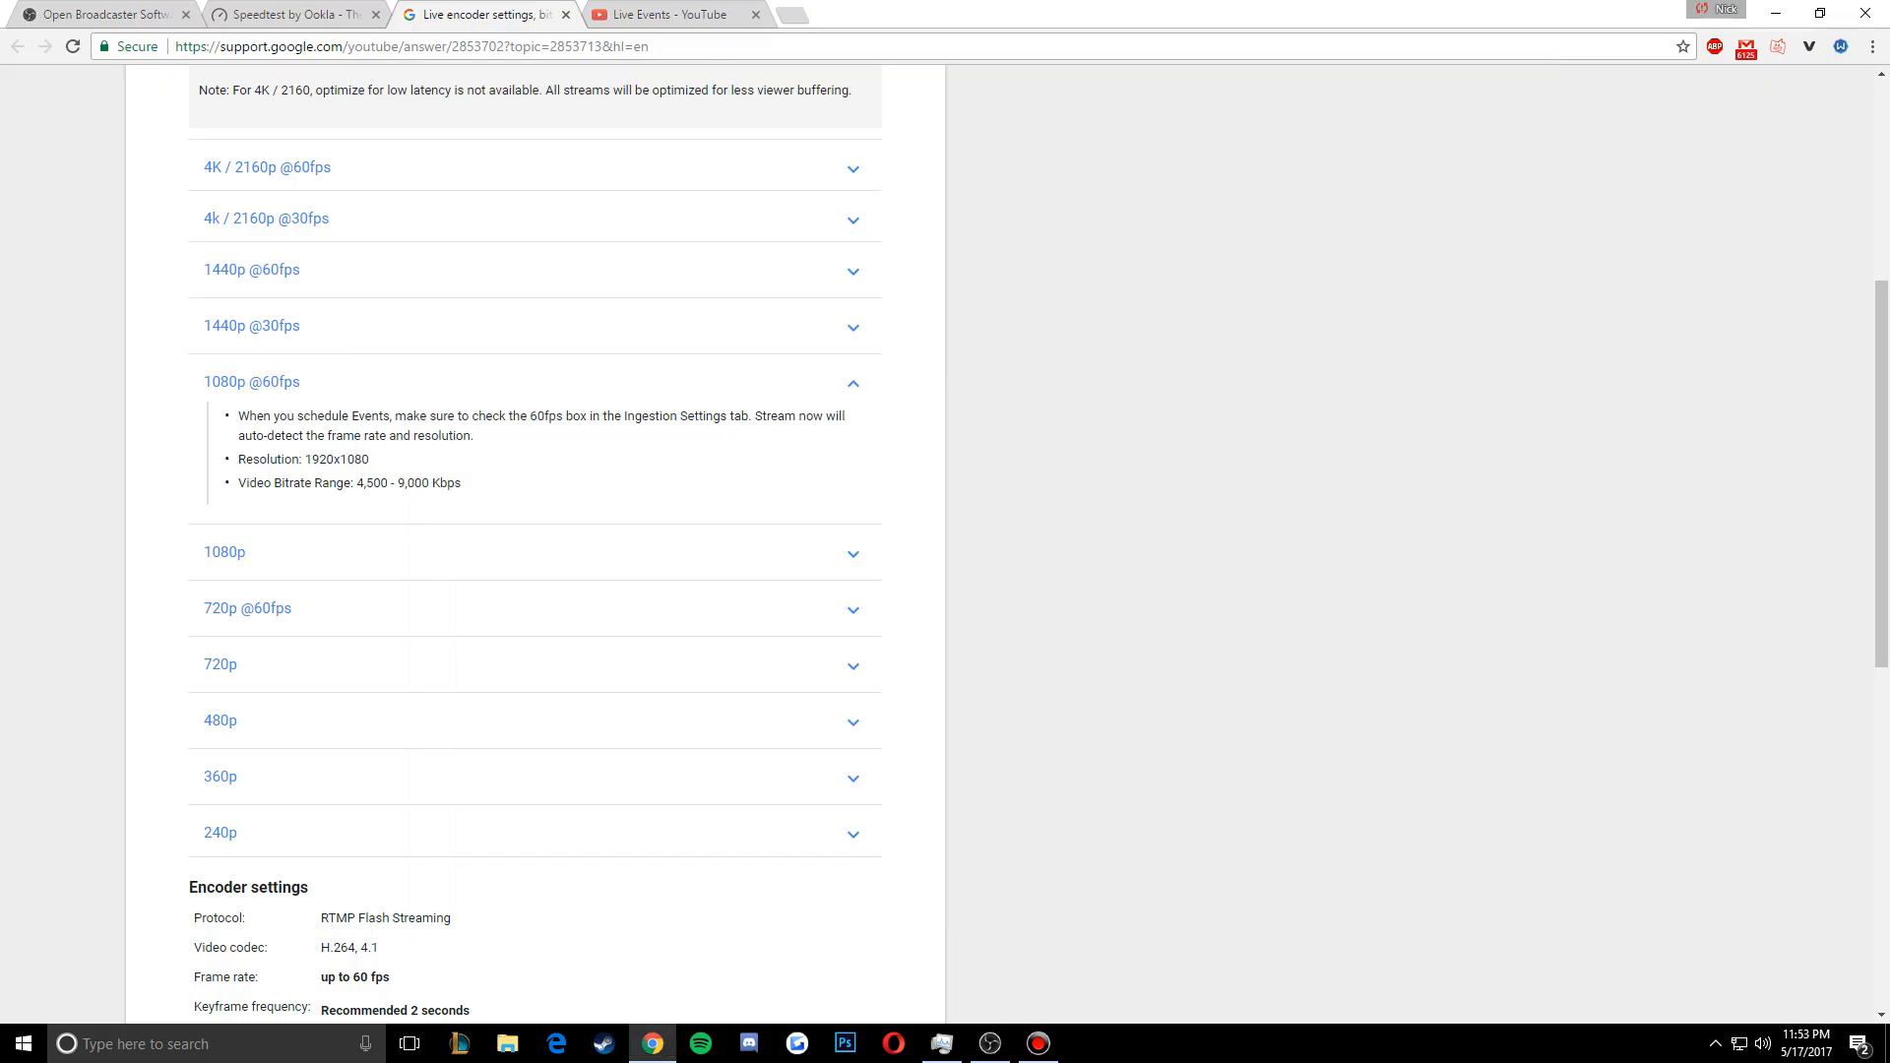
pyautogui.click(251, 381)
pyautogui.click(224, 438)
pyautogui.click(224, 438)
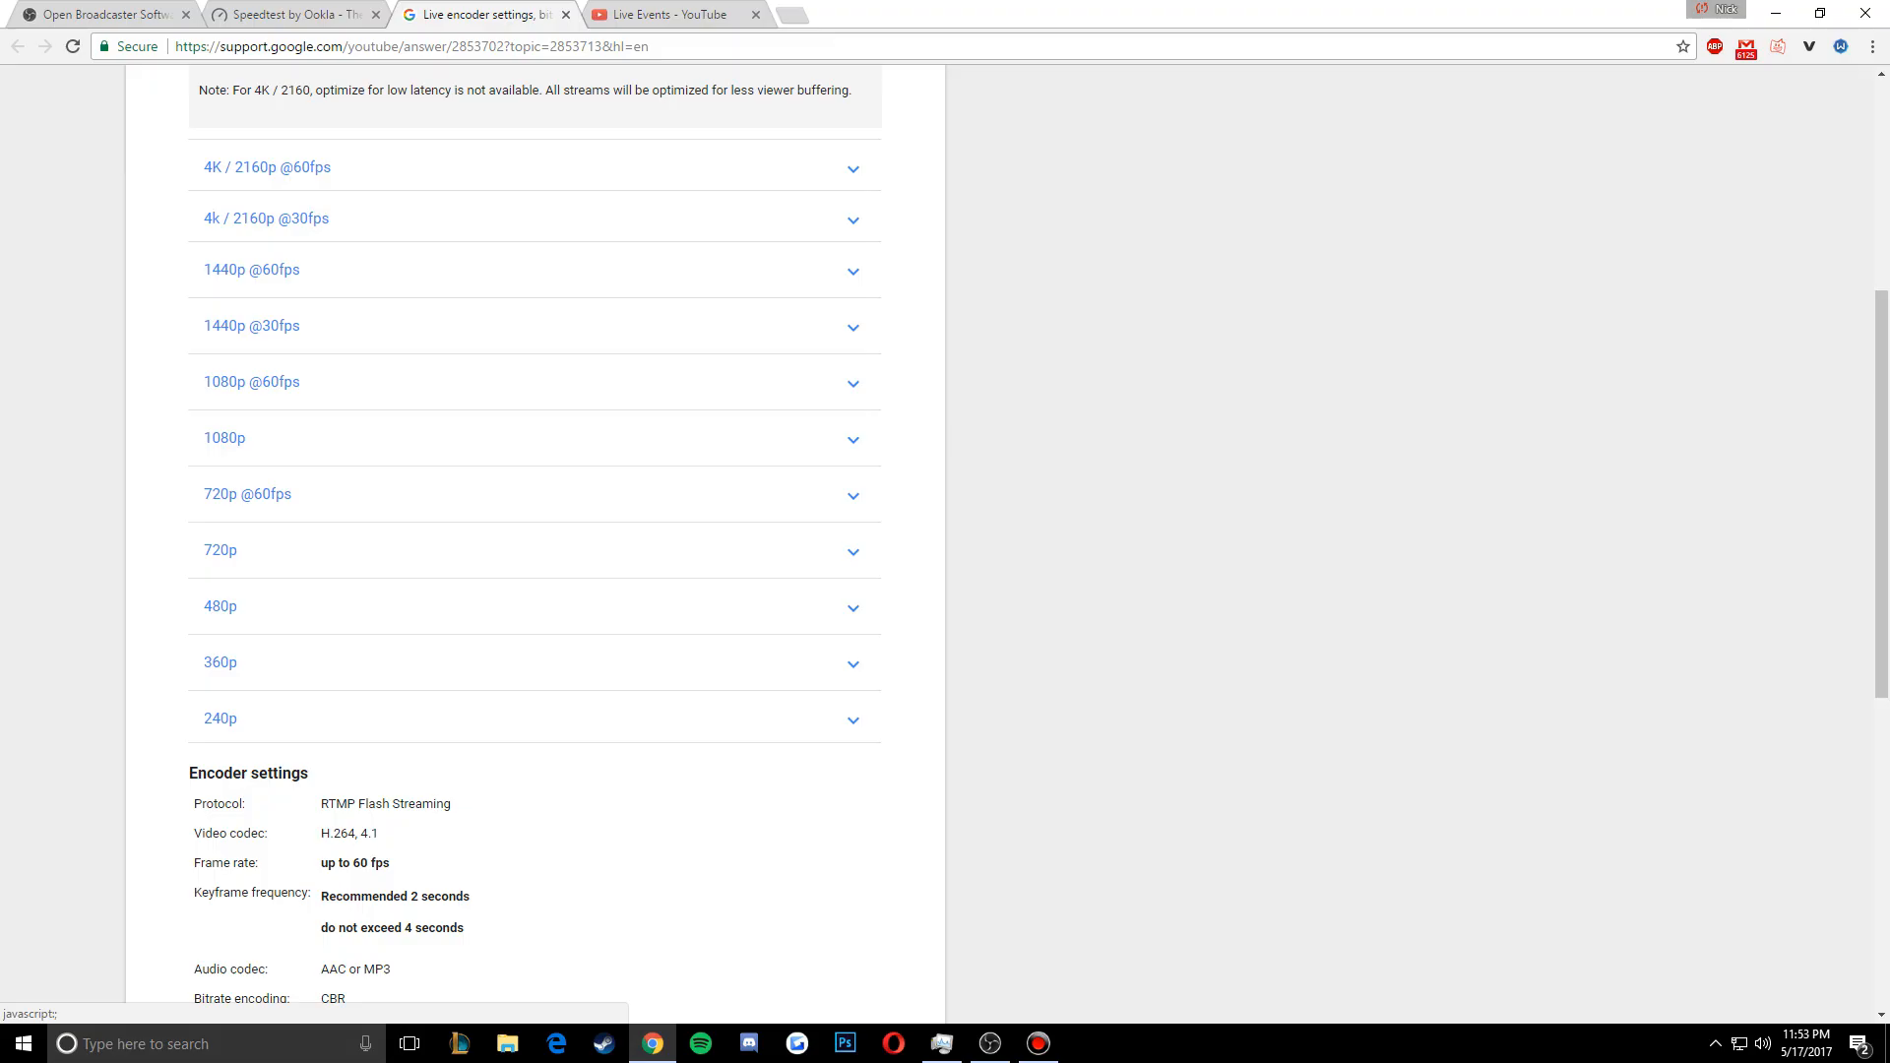
pyautogui.click(251, 381)
pyautogui.click(251, 382)
pyautogui.click(247, 494)
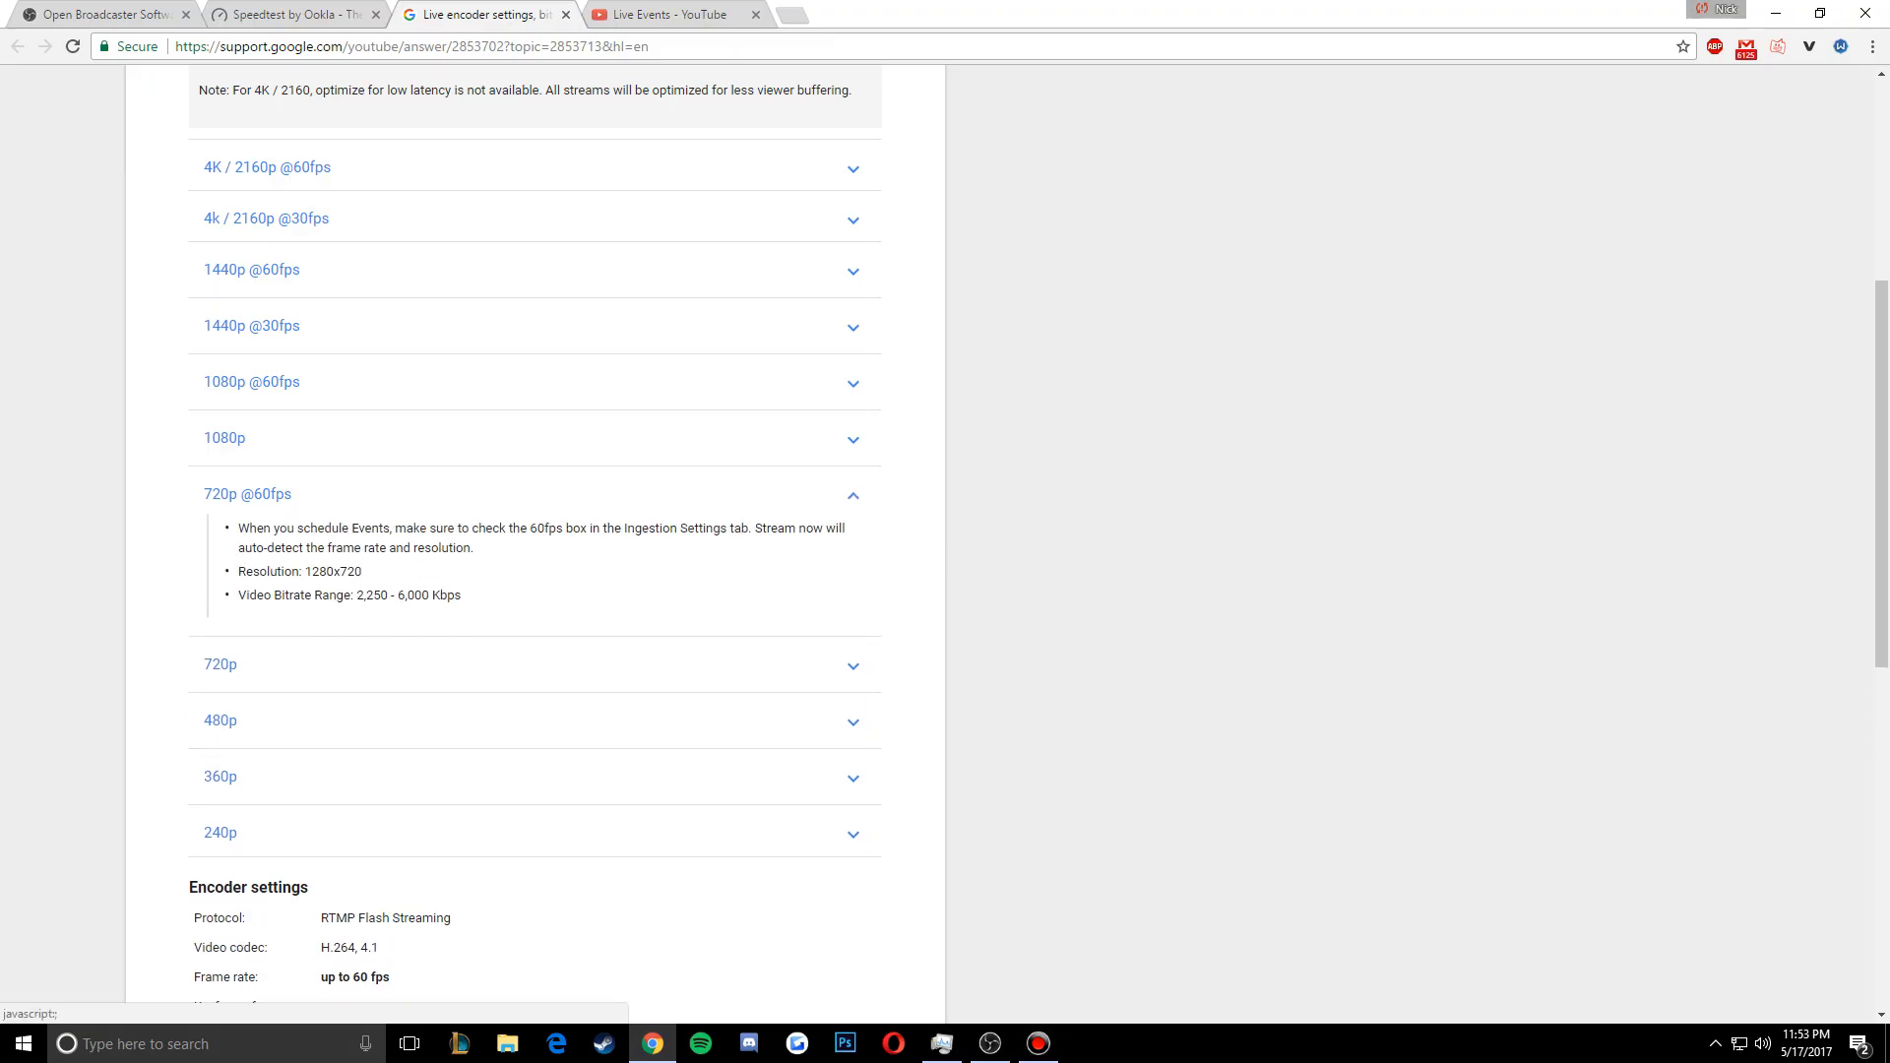
pyautogui.moveTo(538, 529); pyautogui.dragTo(566, 528)
pyautogui.click(247, 494)
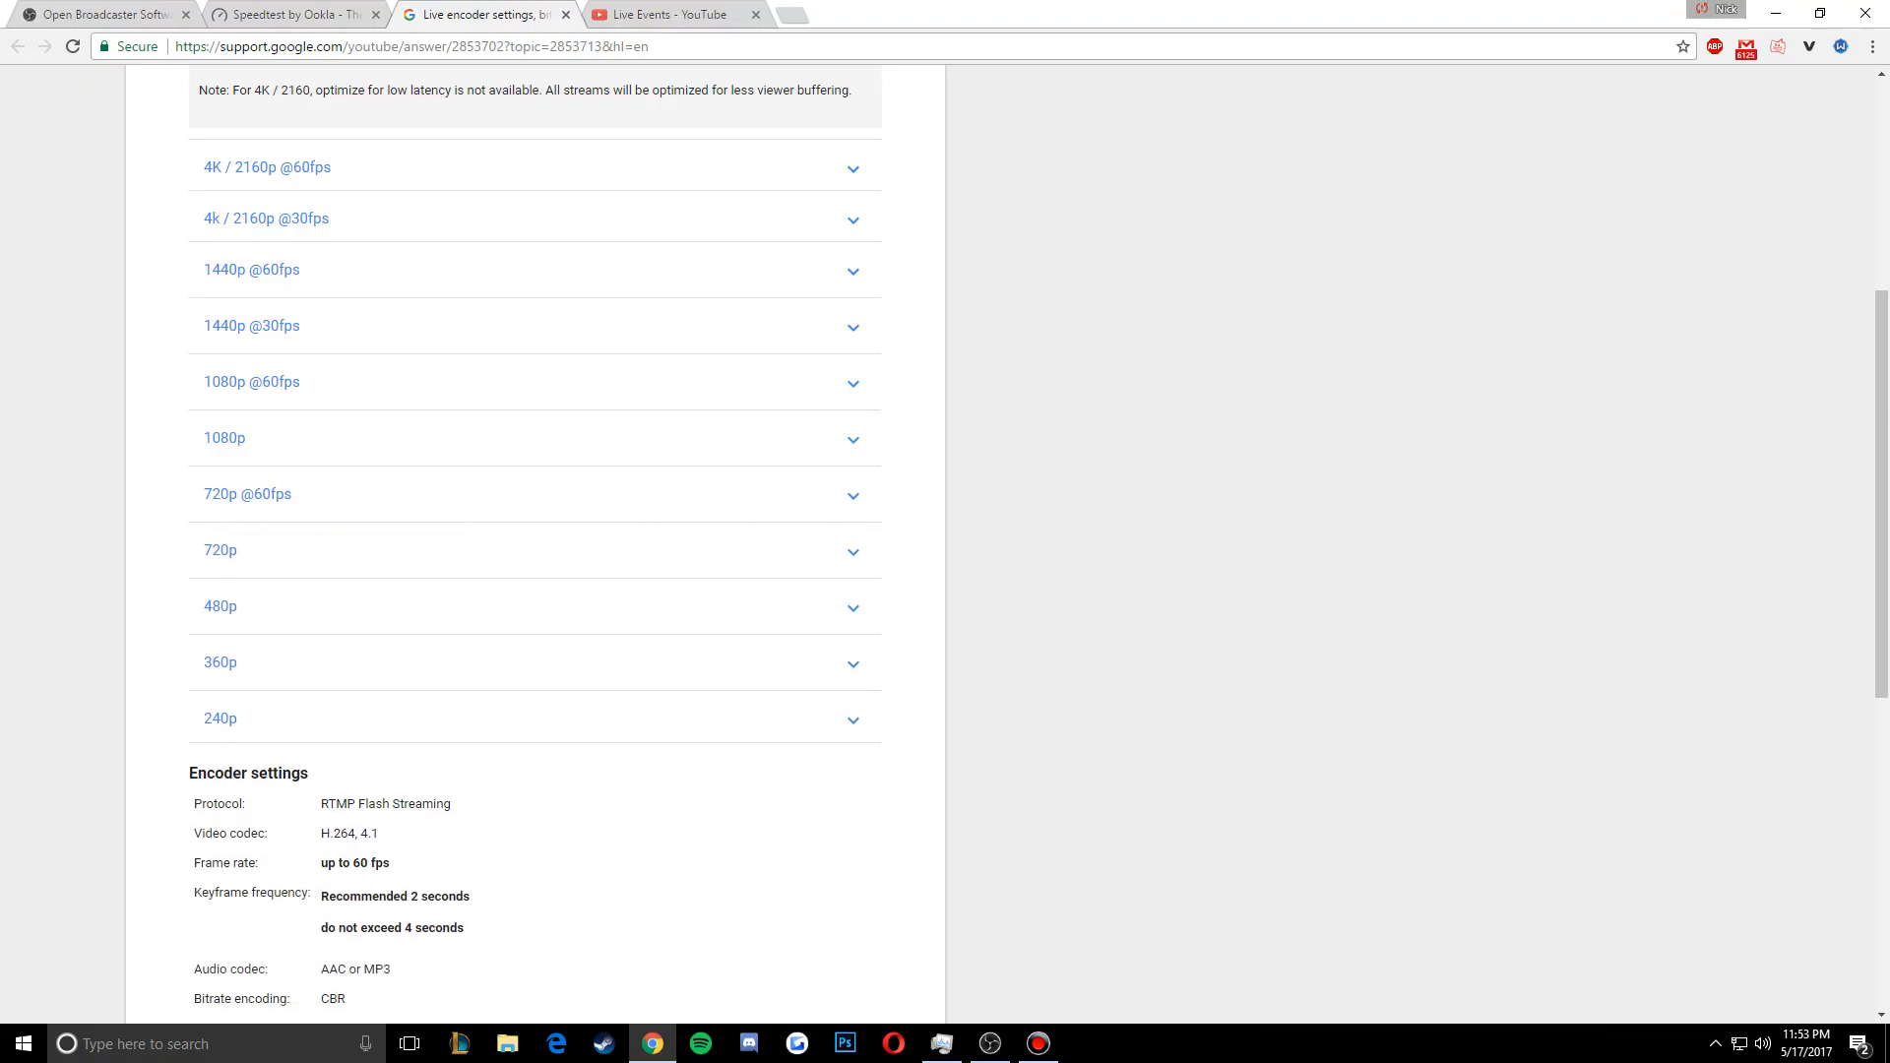
# Switch to OBS Studio, try a common FPS value of 30, set it back to 60 and apply the video settings
pyautogui.click(990, 1044)
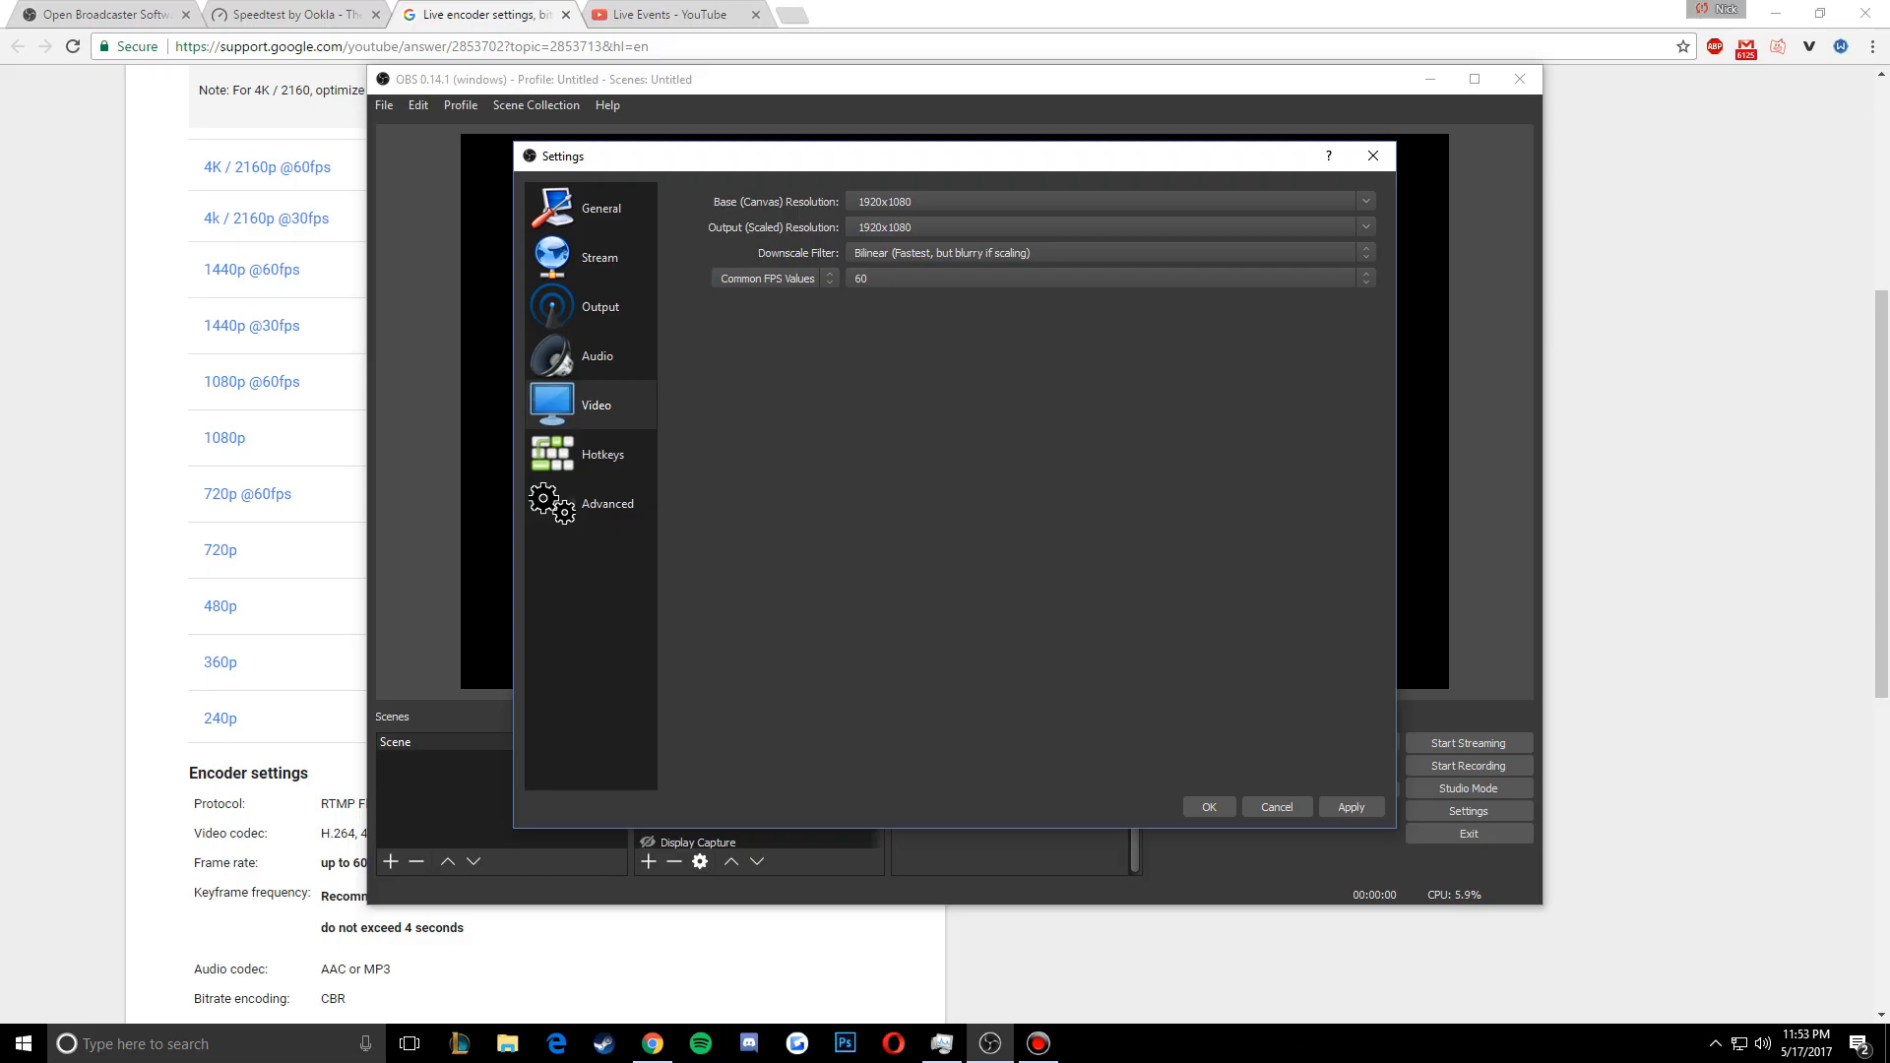
pyautogui.hotkey('alt', 'Tab')
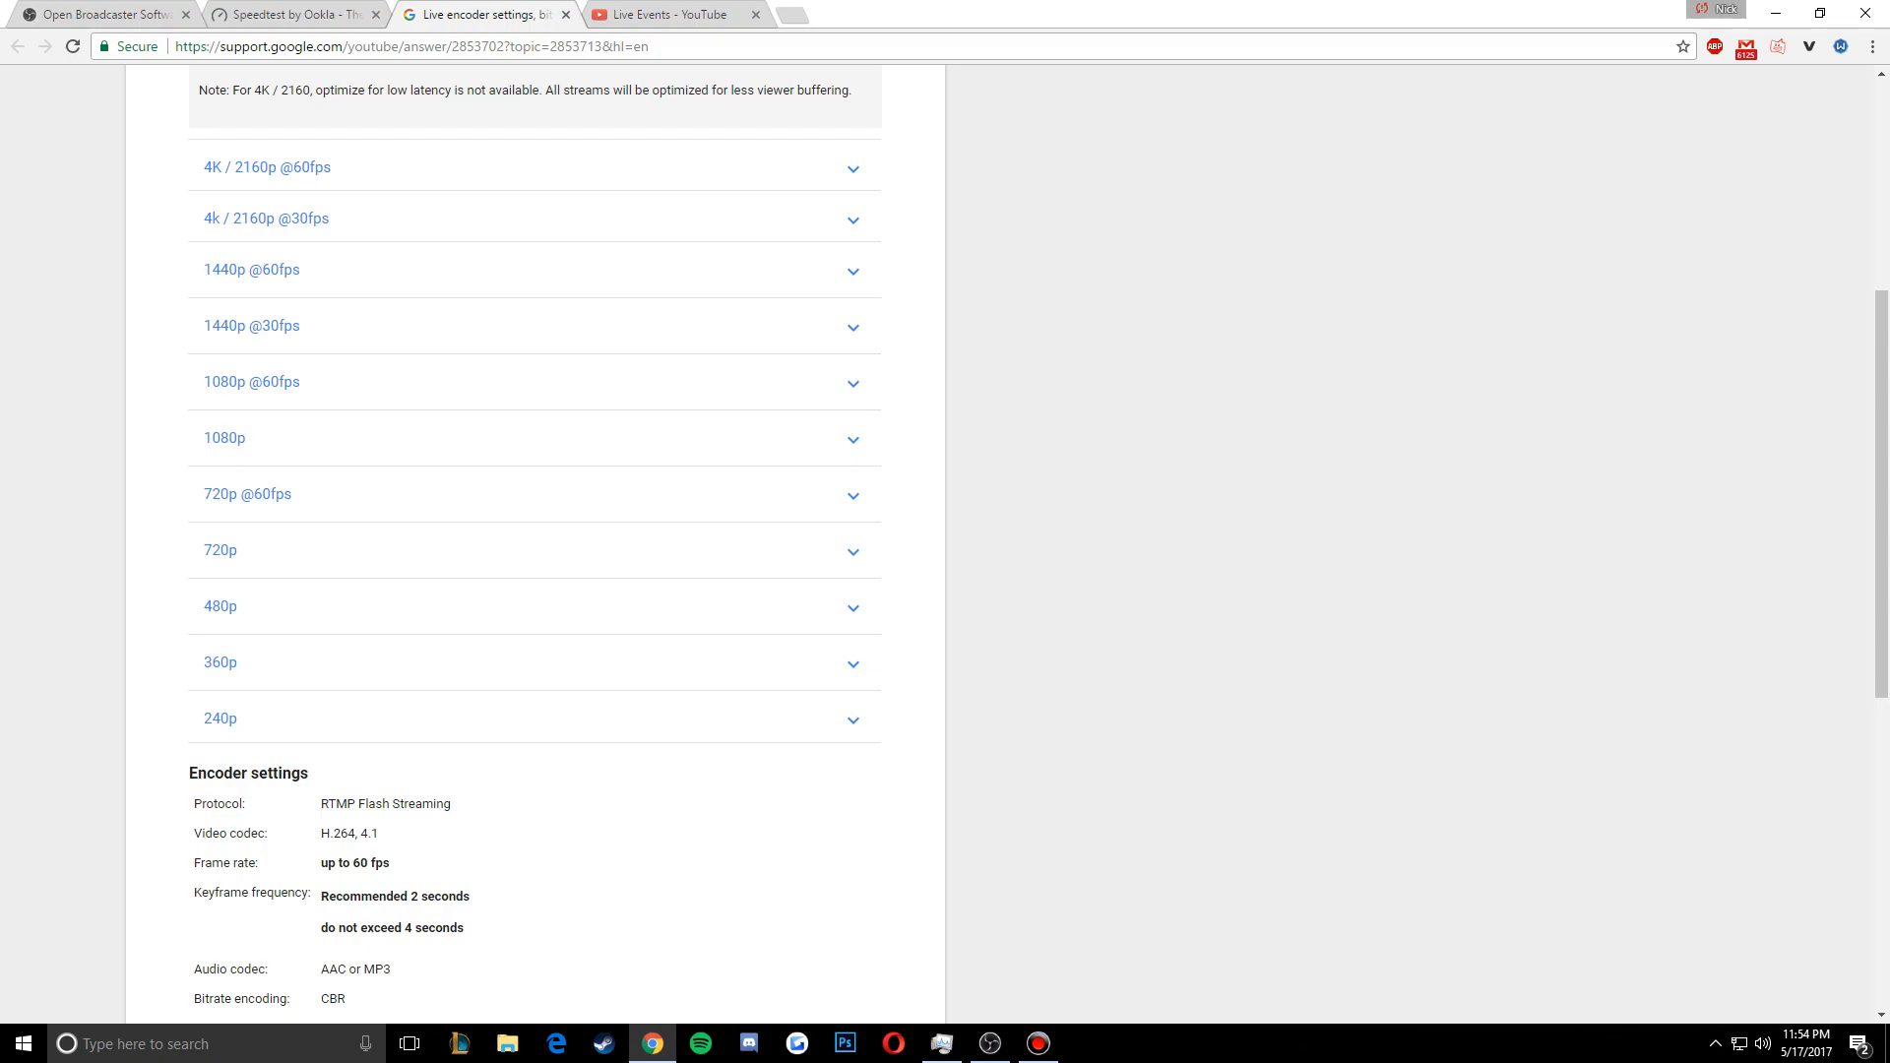
pyautogui.click(990, 1043)
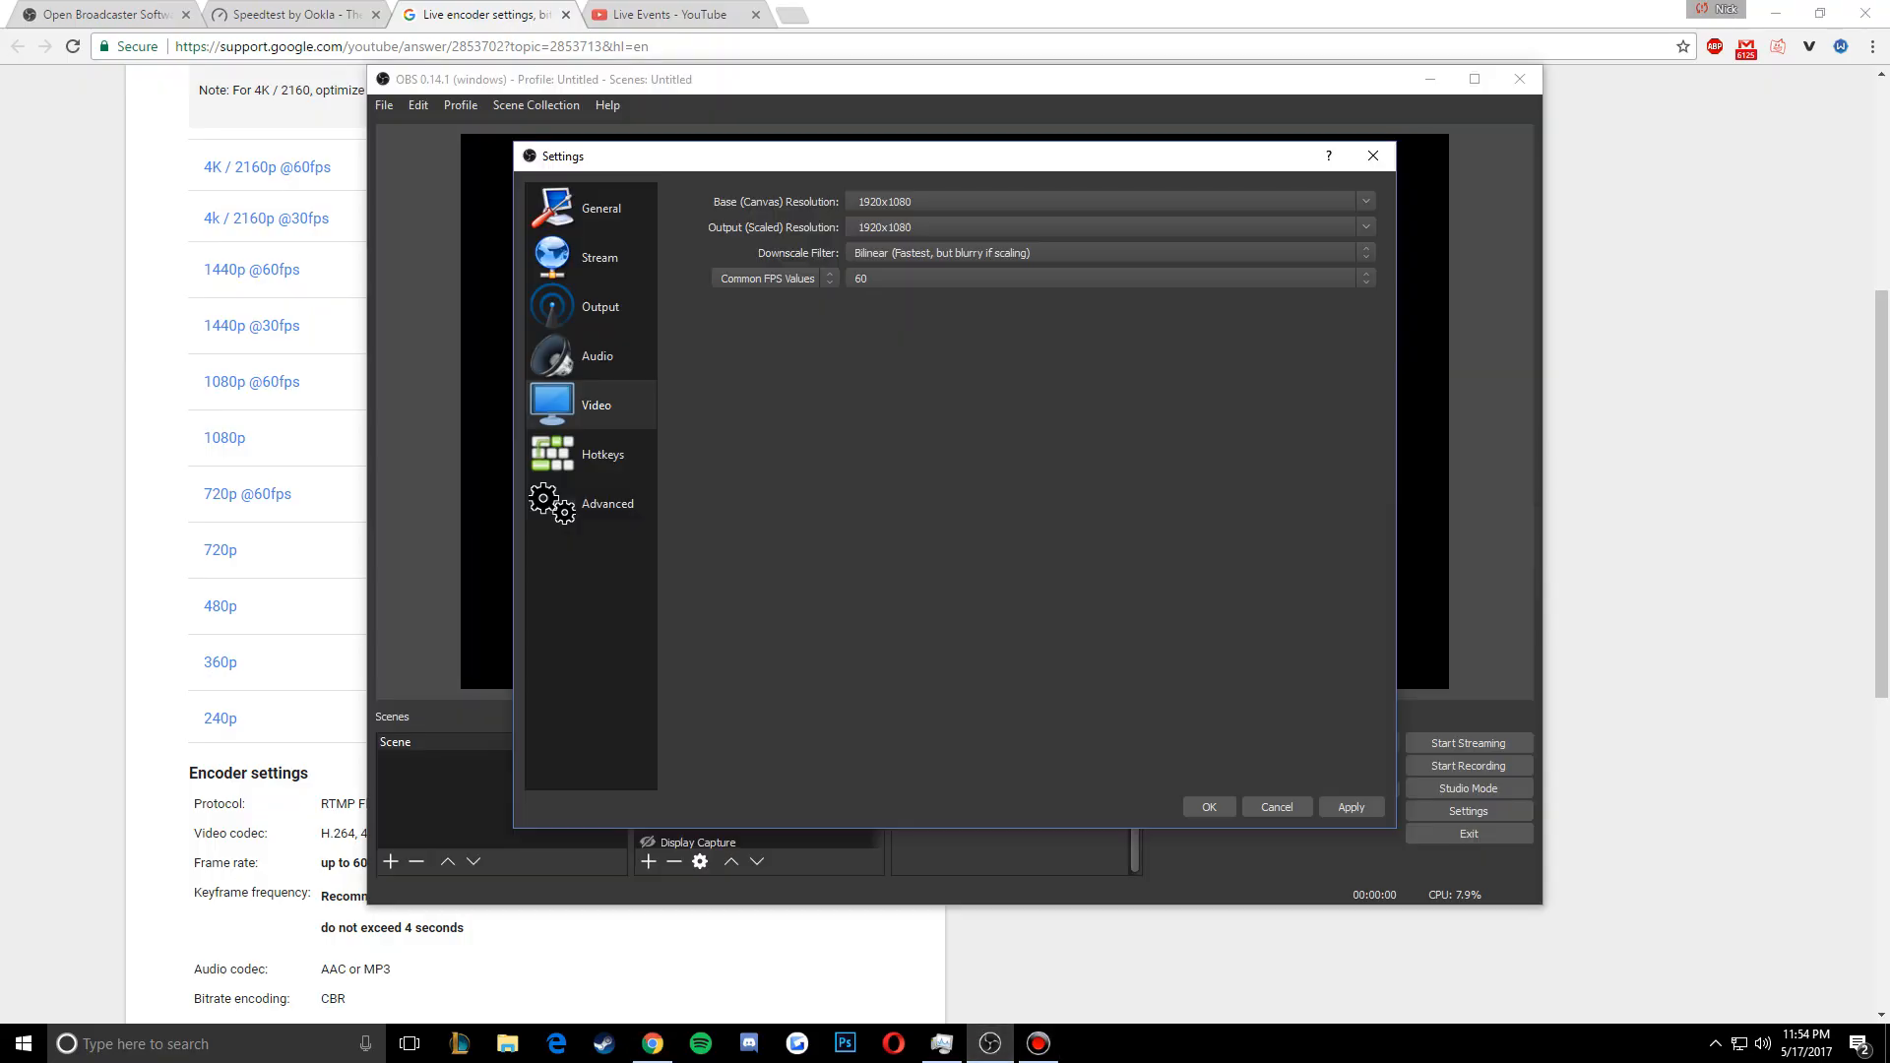
pyautogui.click(907, 278)
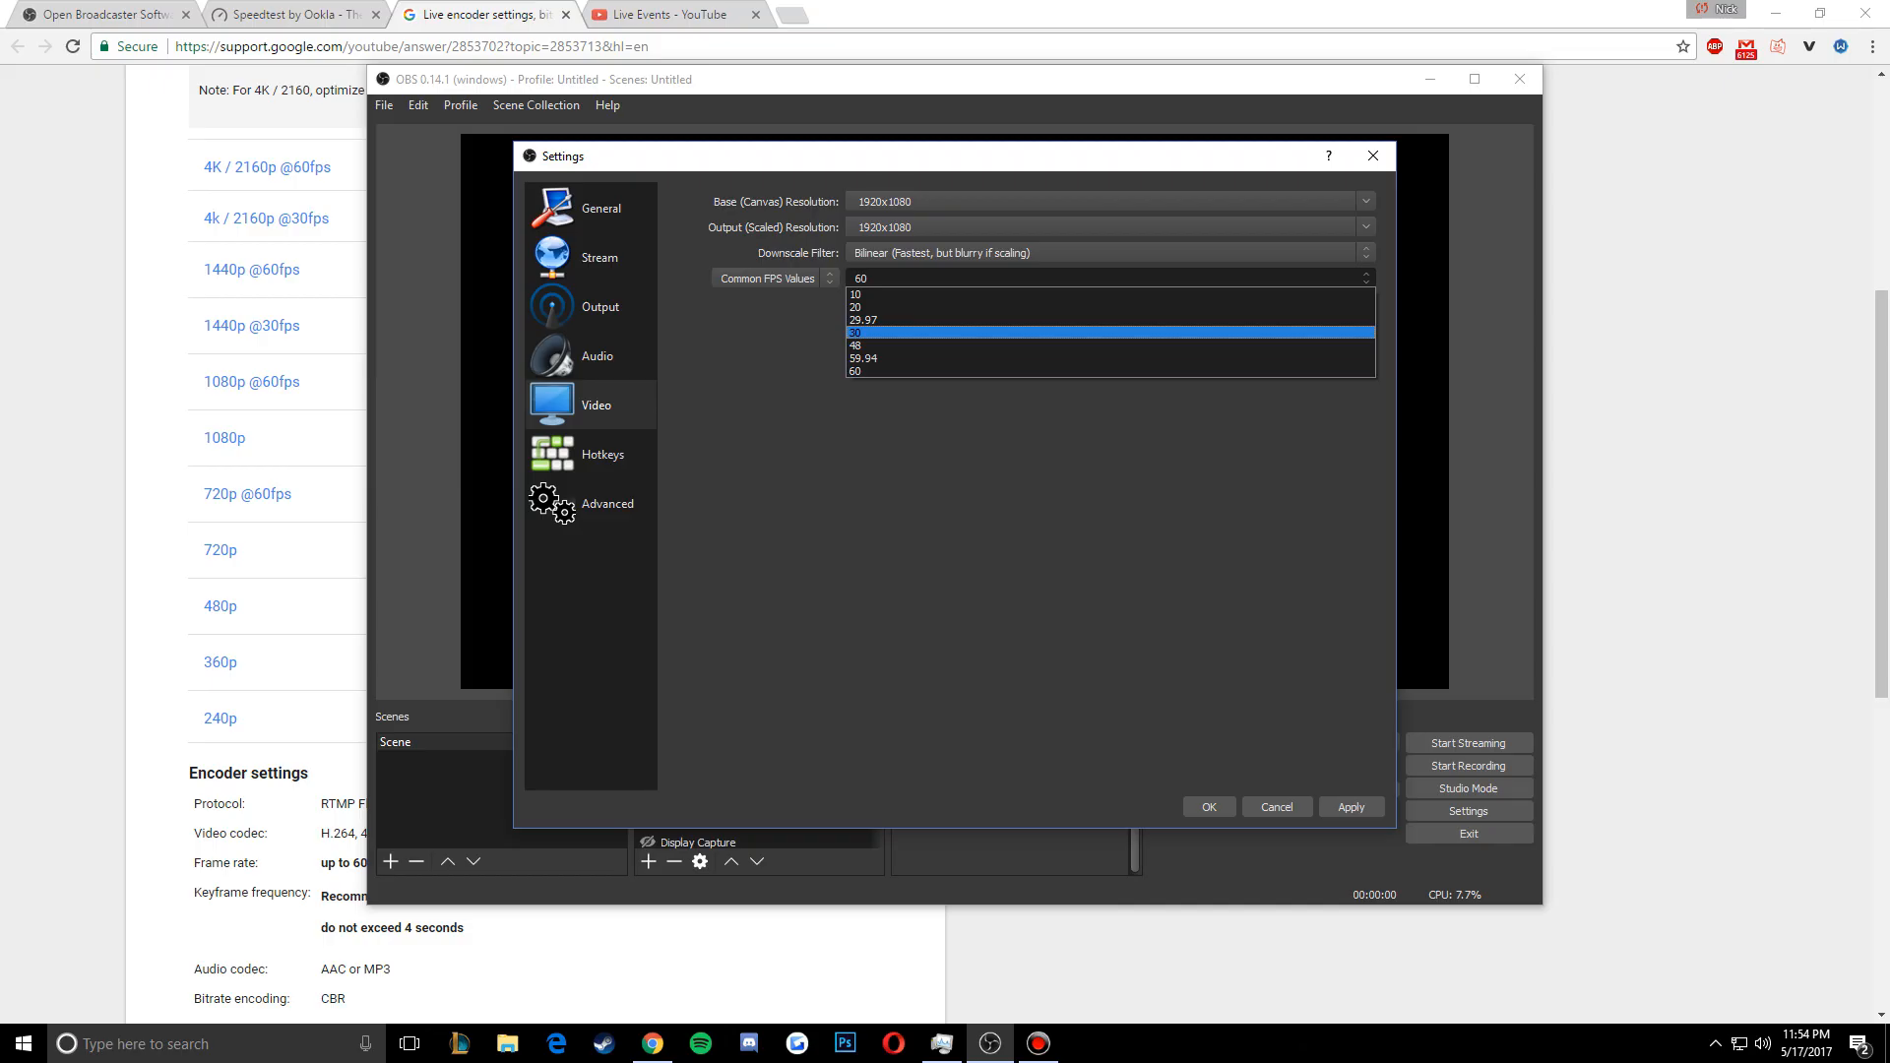
pyautogui.press('Return')
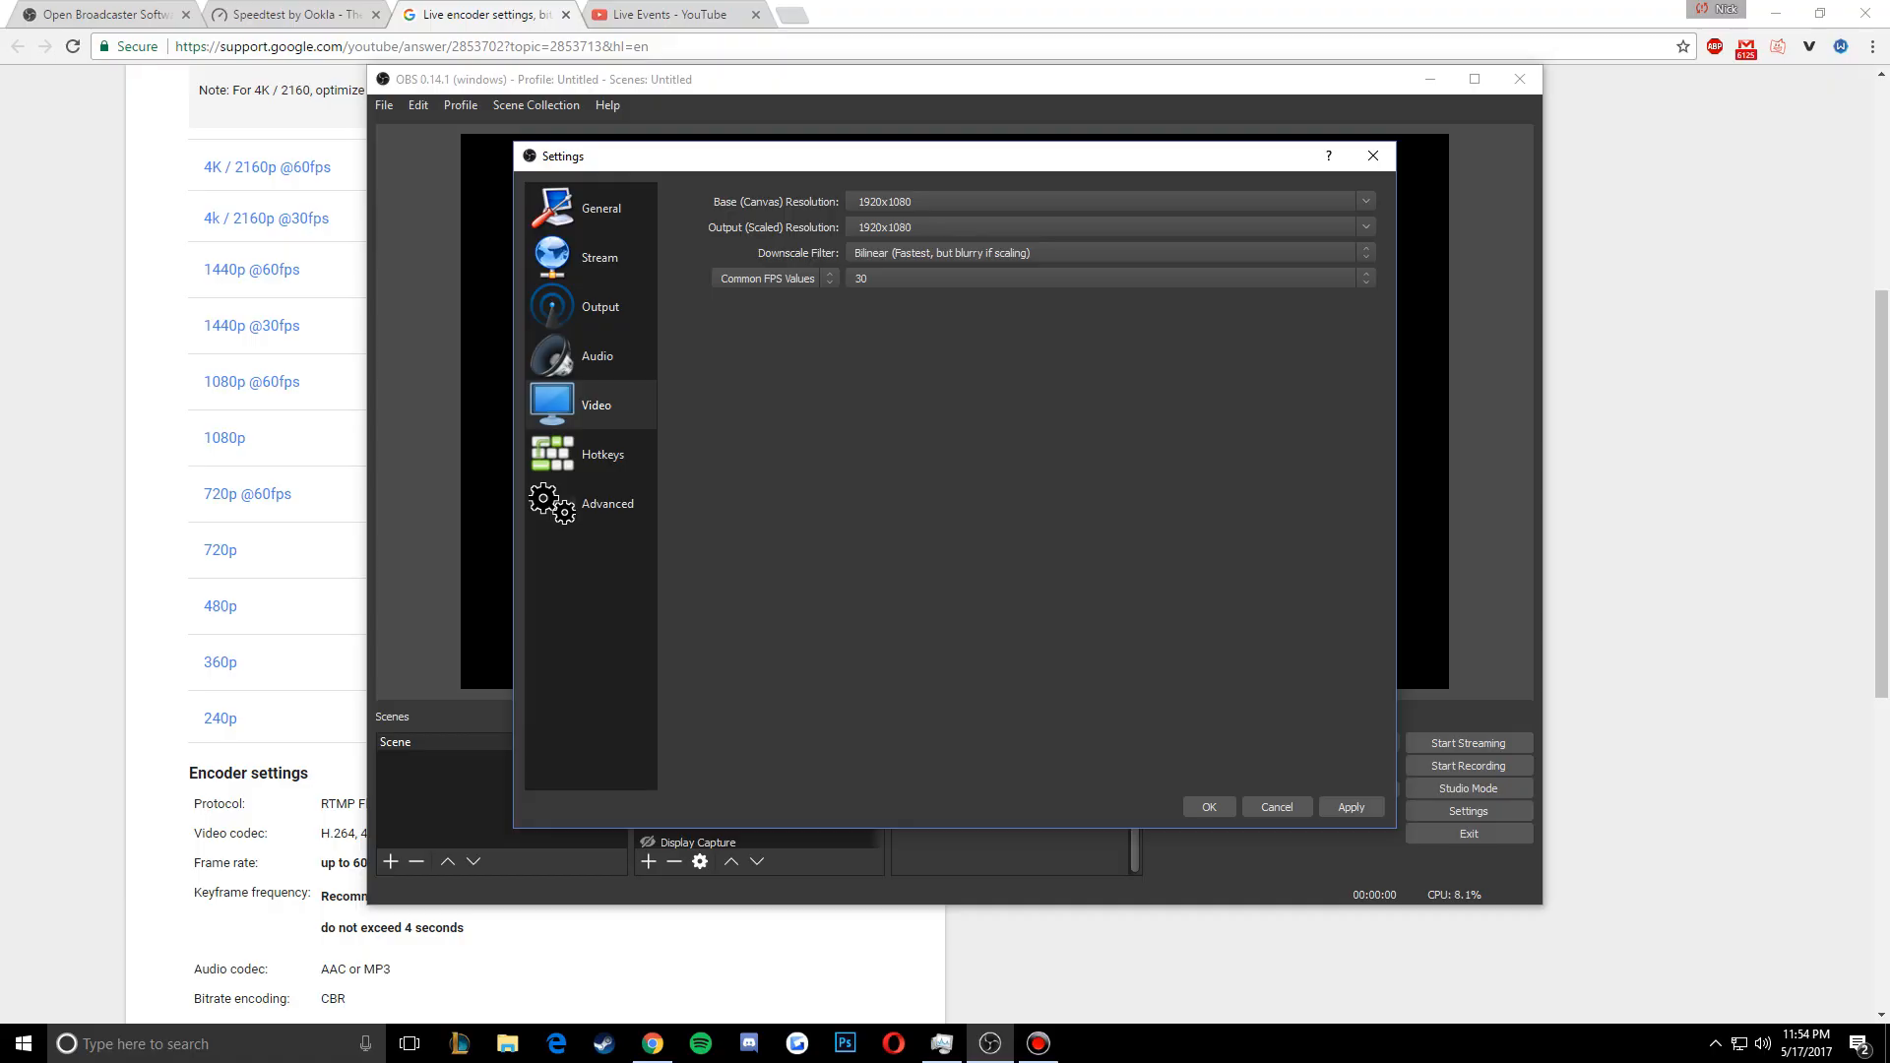
pyautogui.click(1101, 279)
pyautogui.click(1100, 371)
pyautogui.click(1351, 807)
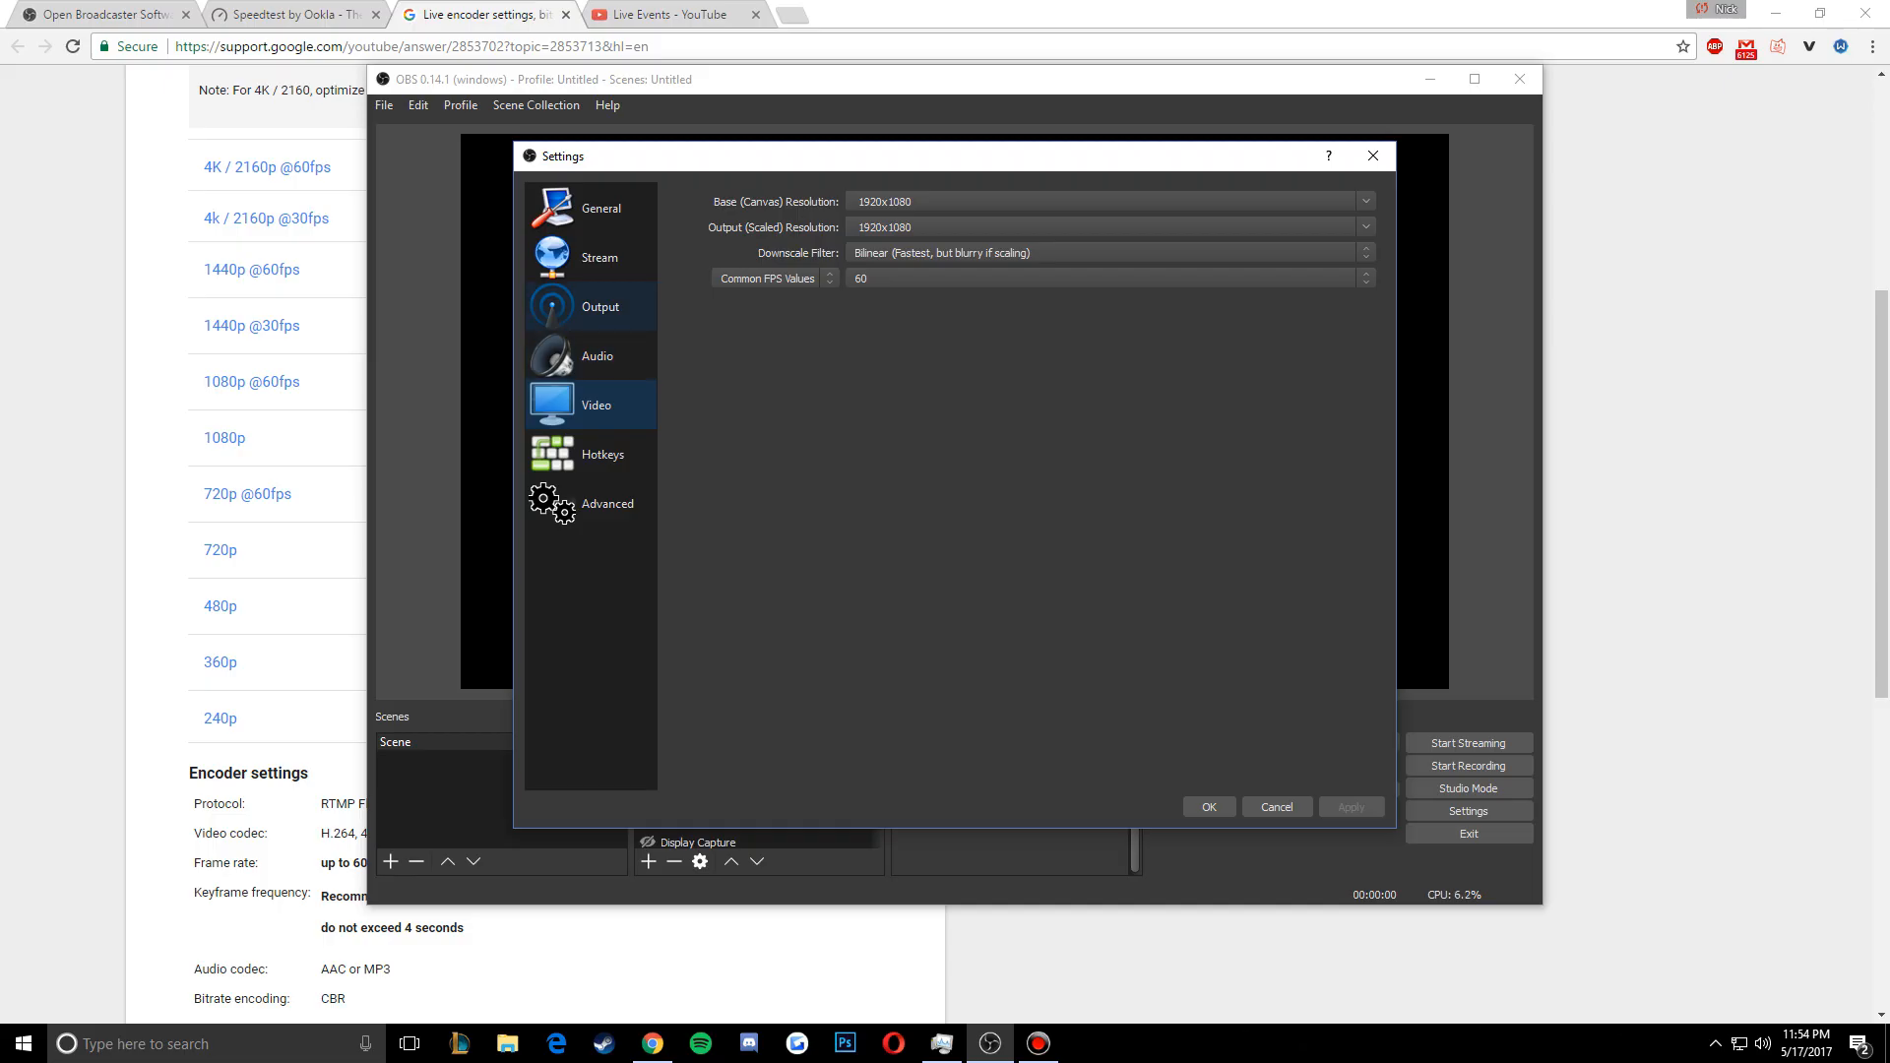
# Open the output settings, view the recording options and return to the streaming options
pyautogui.click(592, 308)
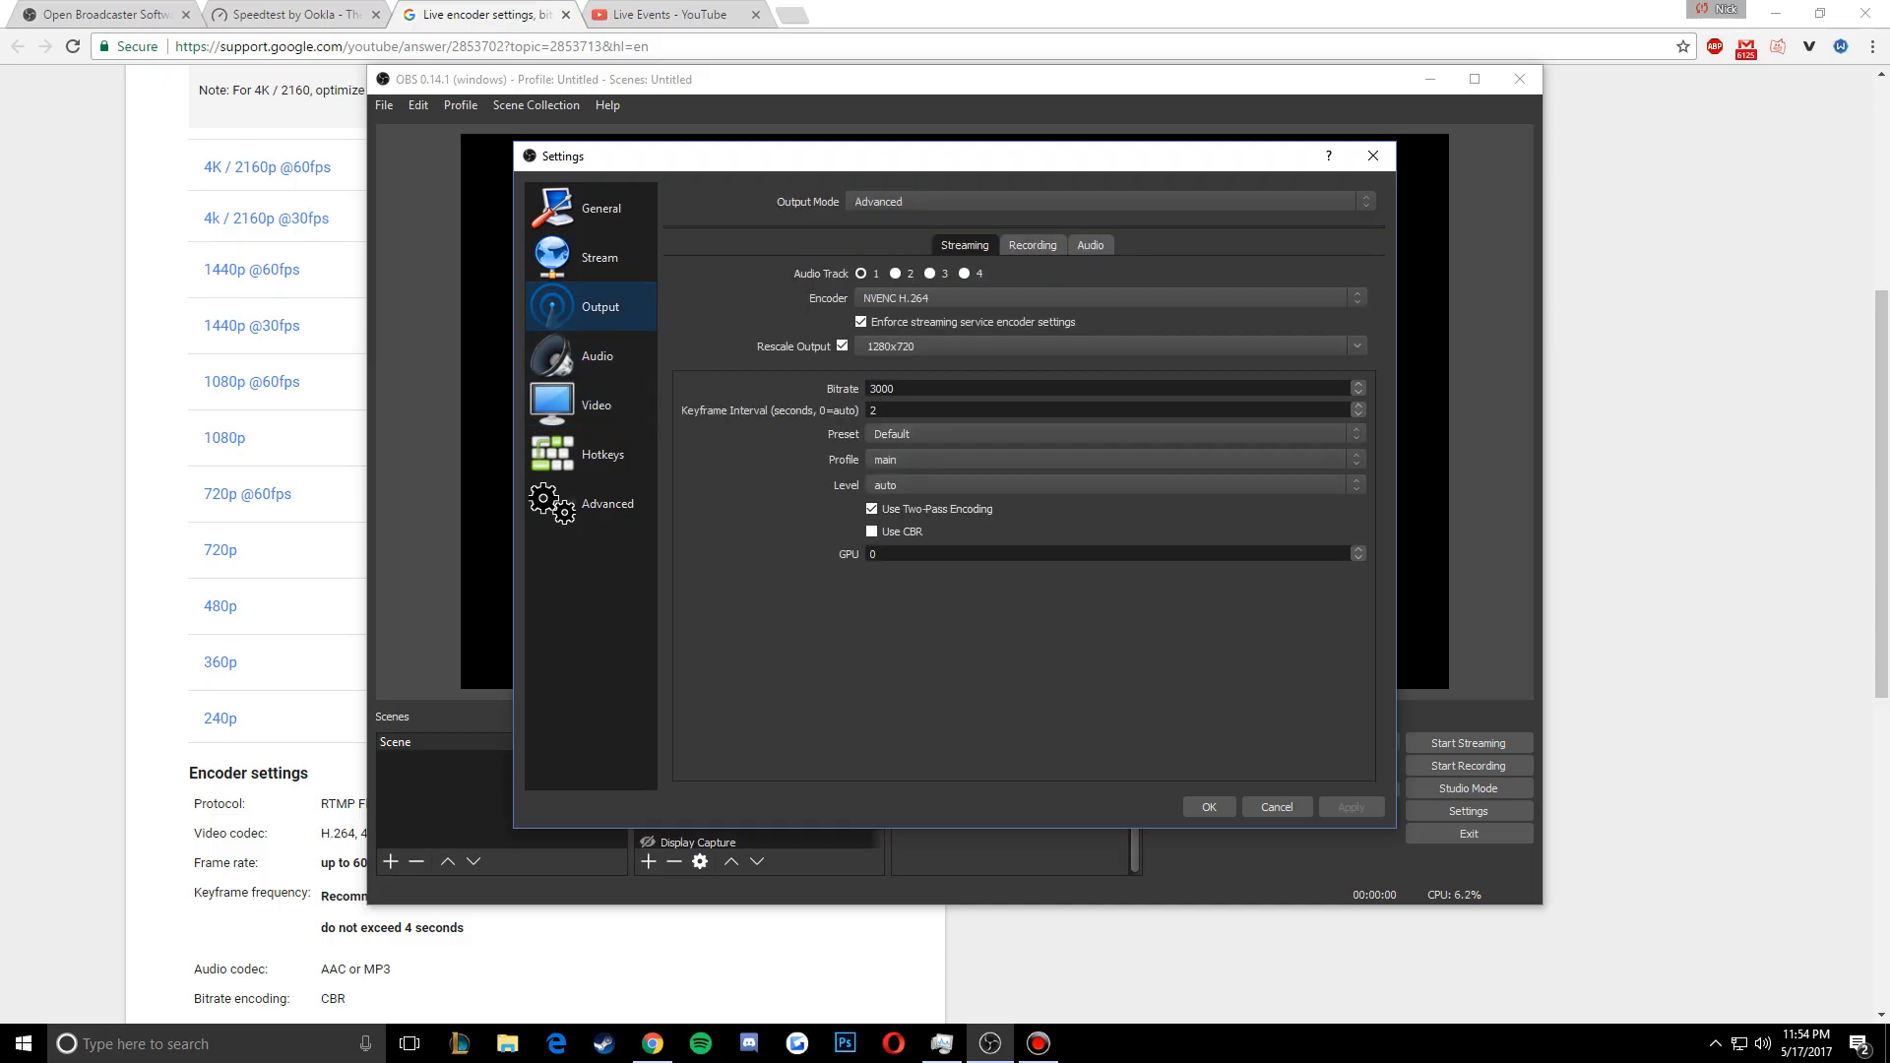
pyautogui.click(1031, 245)
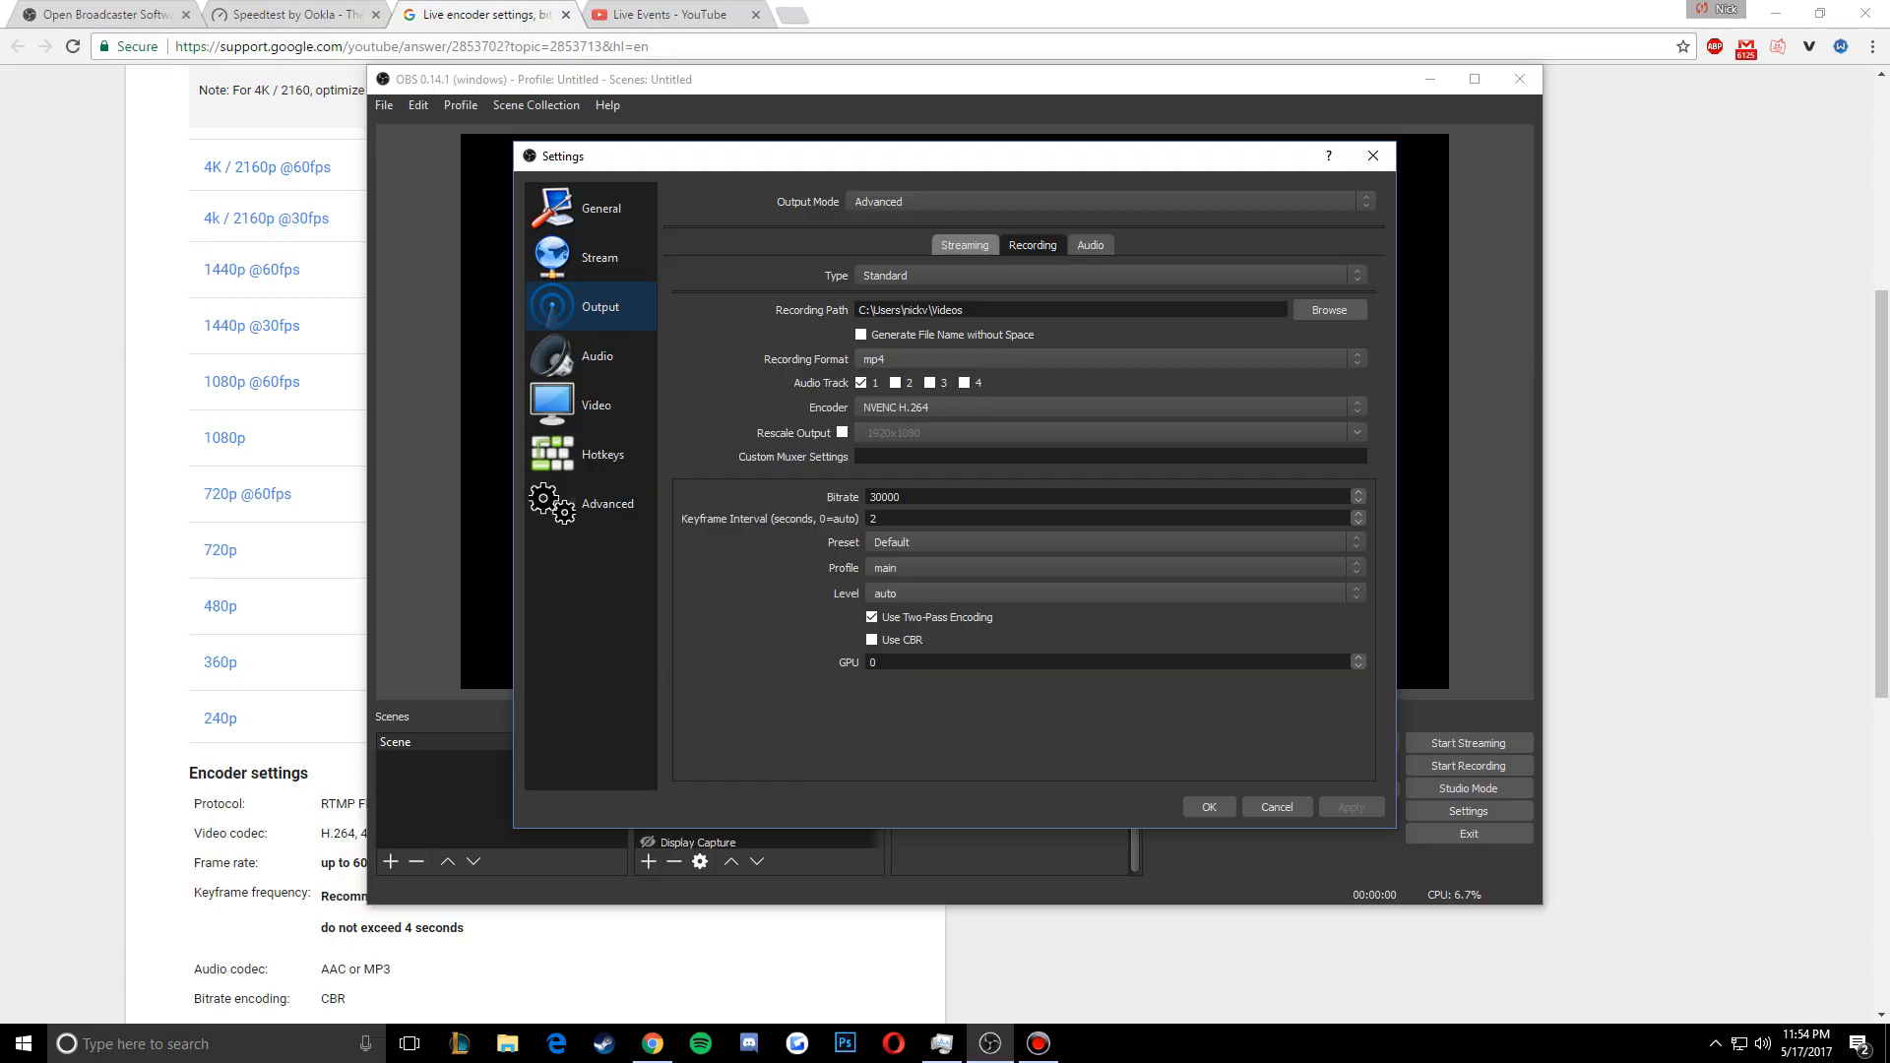
pyautogui.click(964, 245)
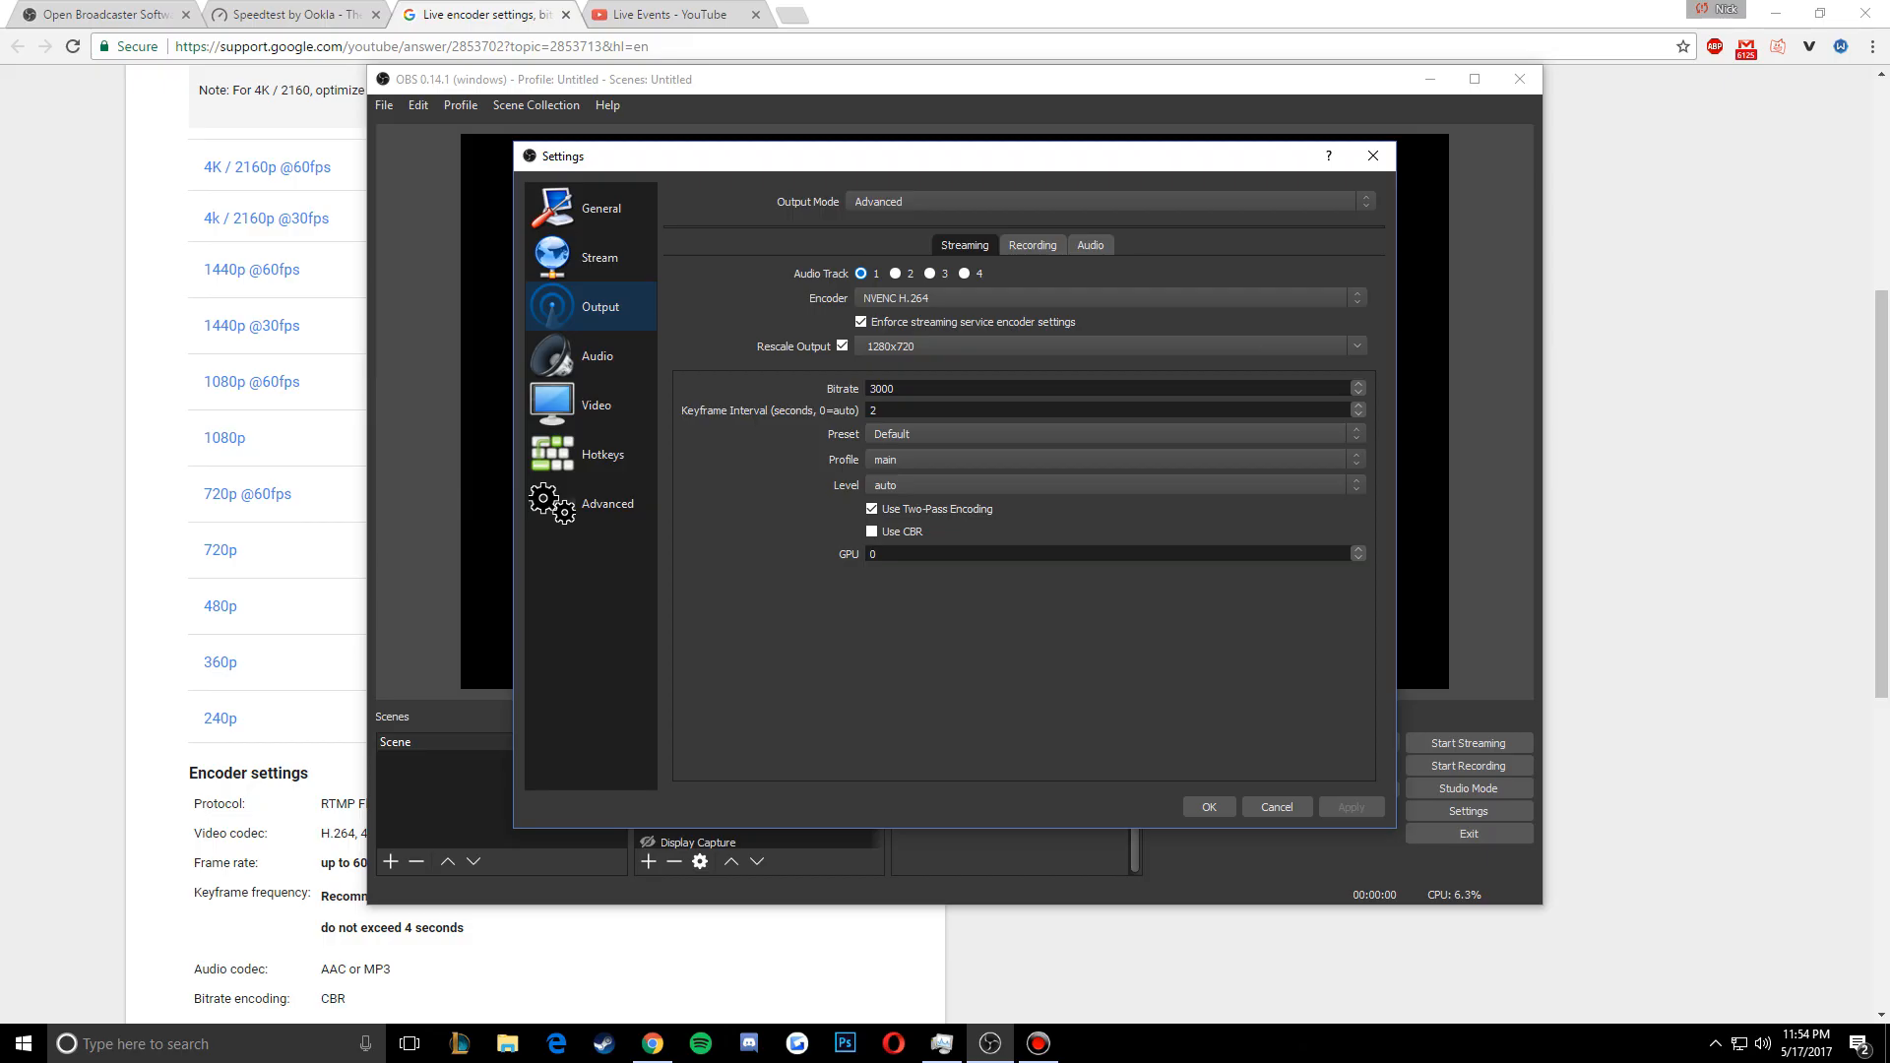
# Compare the streaming encoder choices by trying x264, and go back to NVENC H.264
pyautogui.click(984, 297)
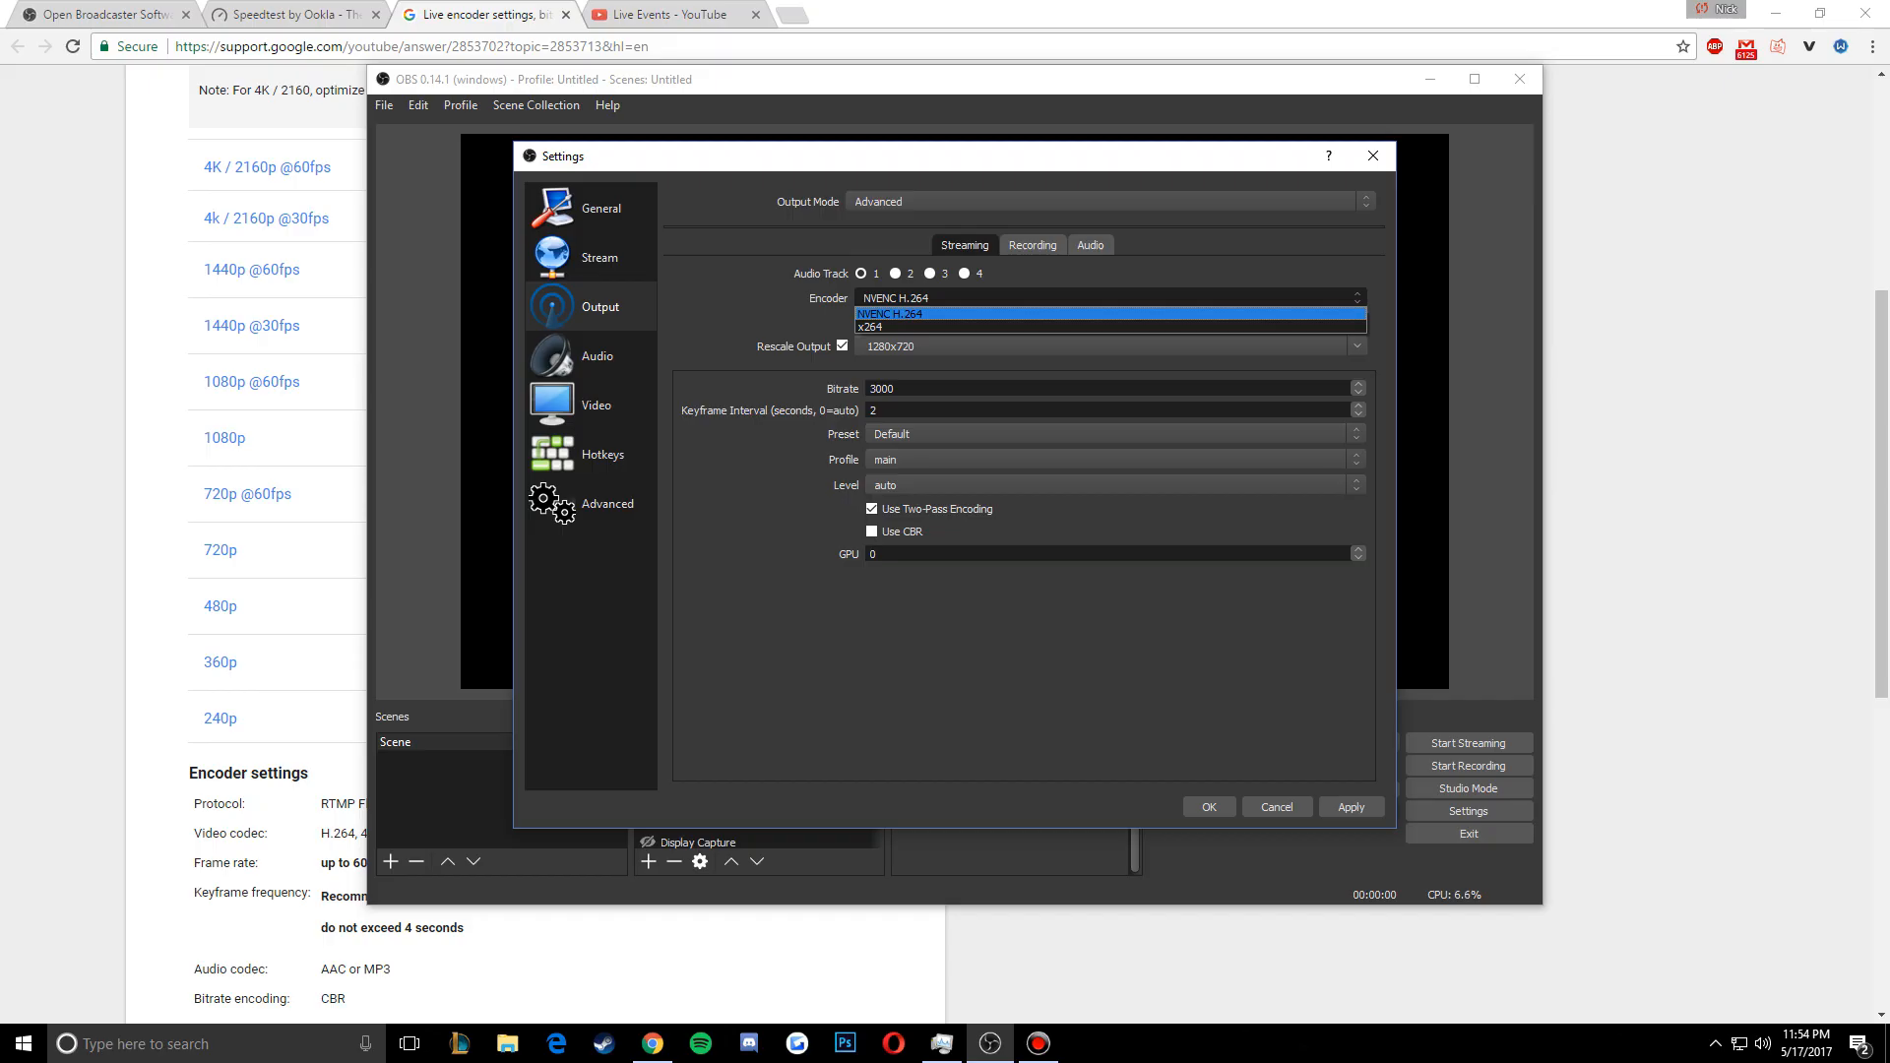
pyautogui.press('Return')
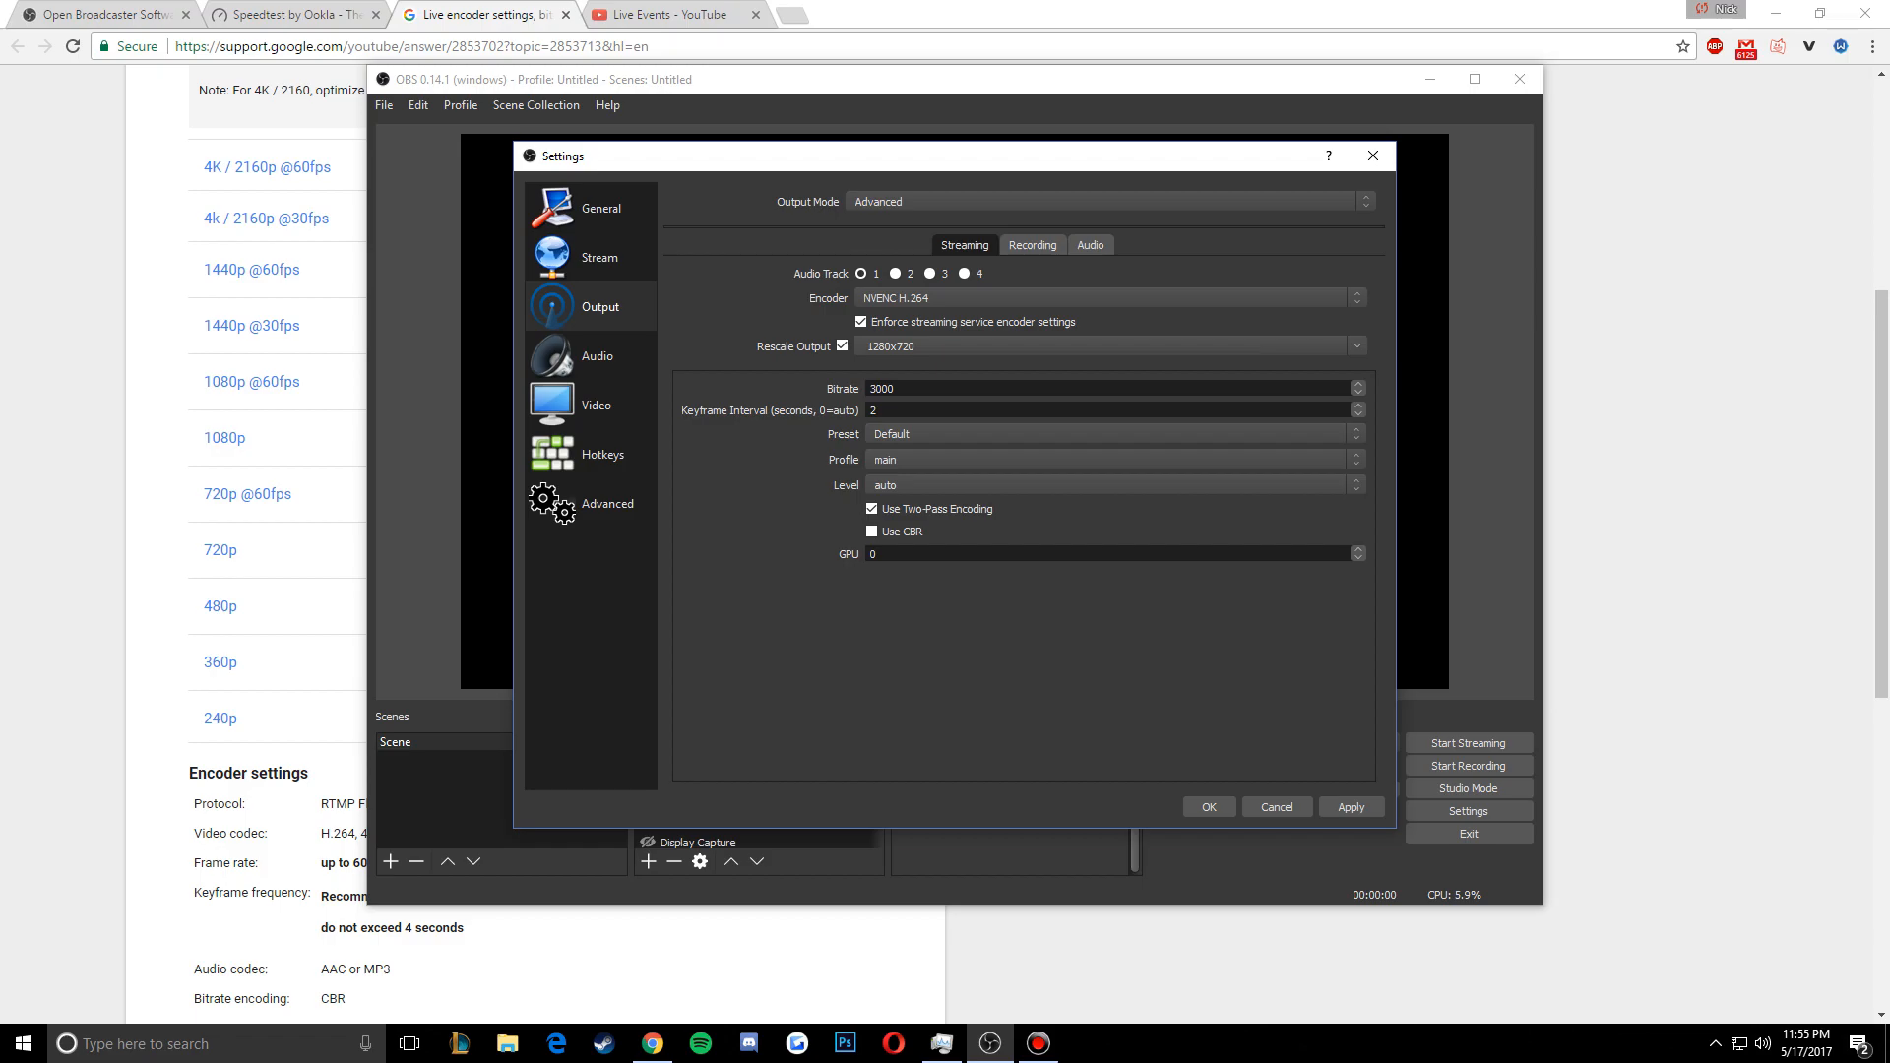
pyautogui.click(1103, 297)
pyautogui.click(926, 327)
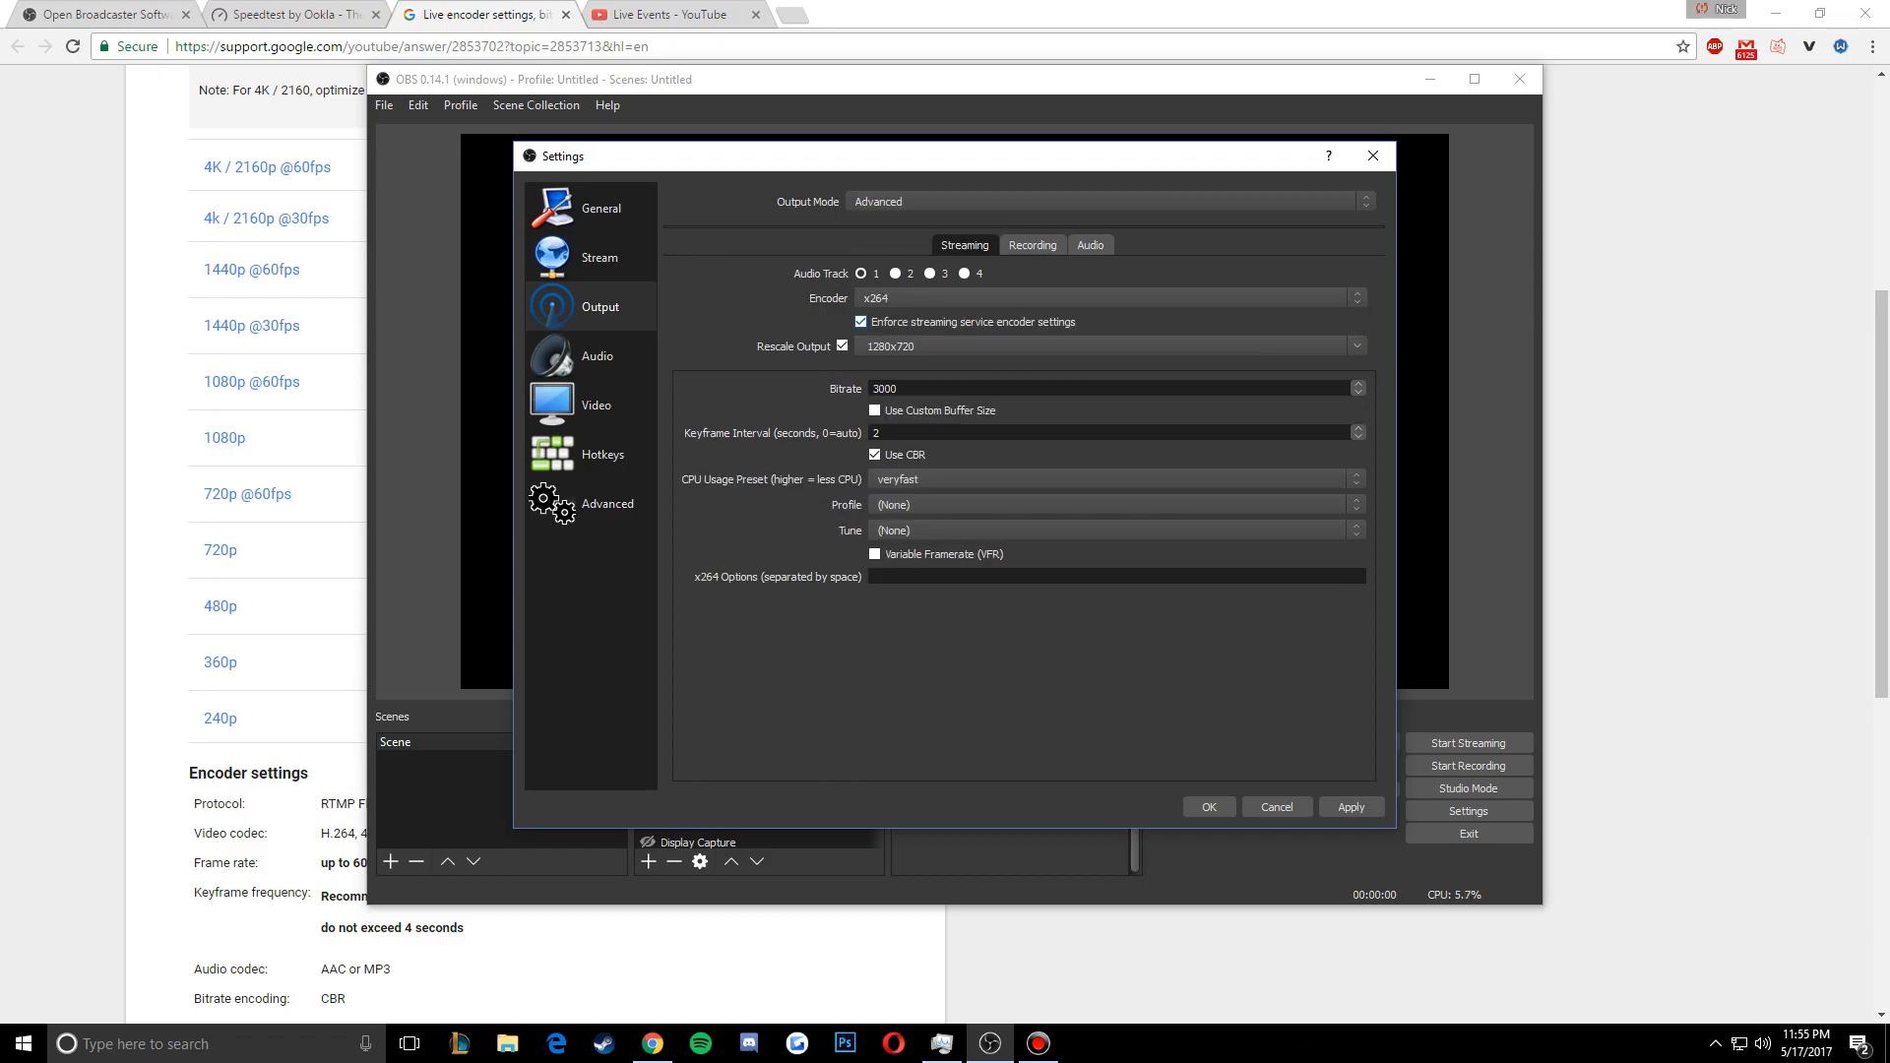
pyautogui.click(945, 298)
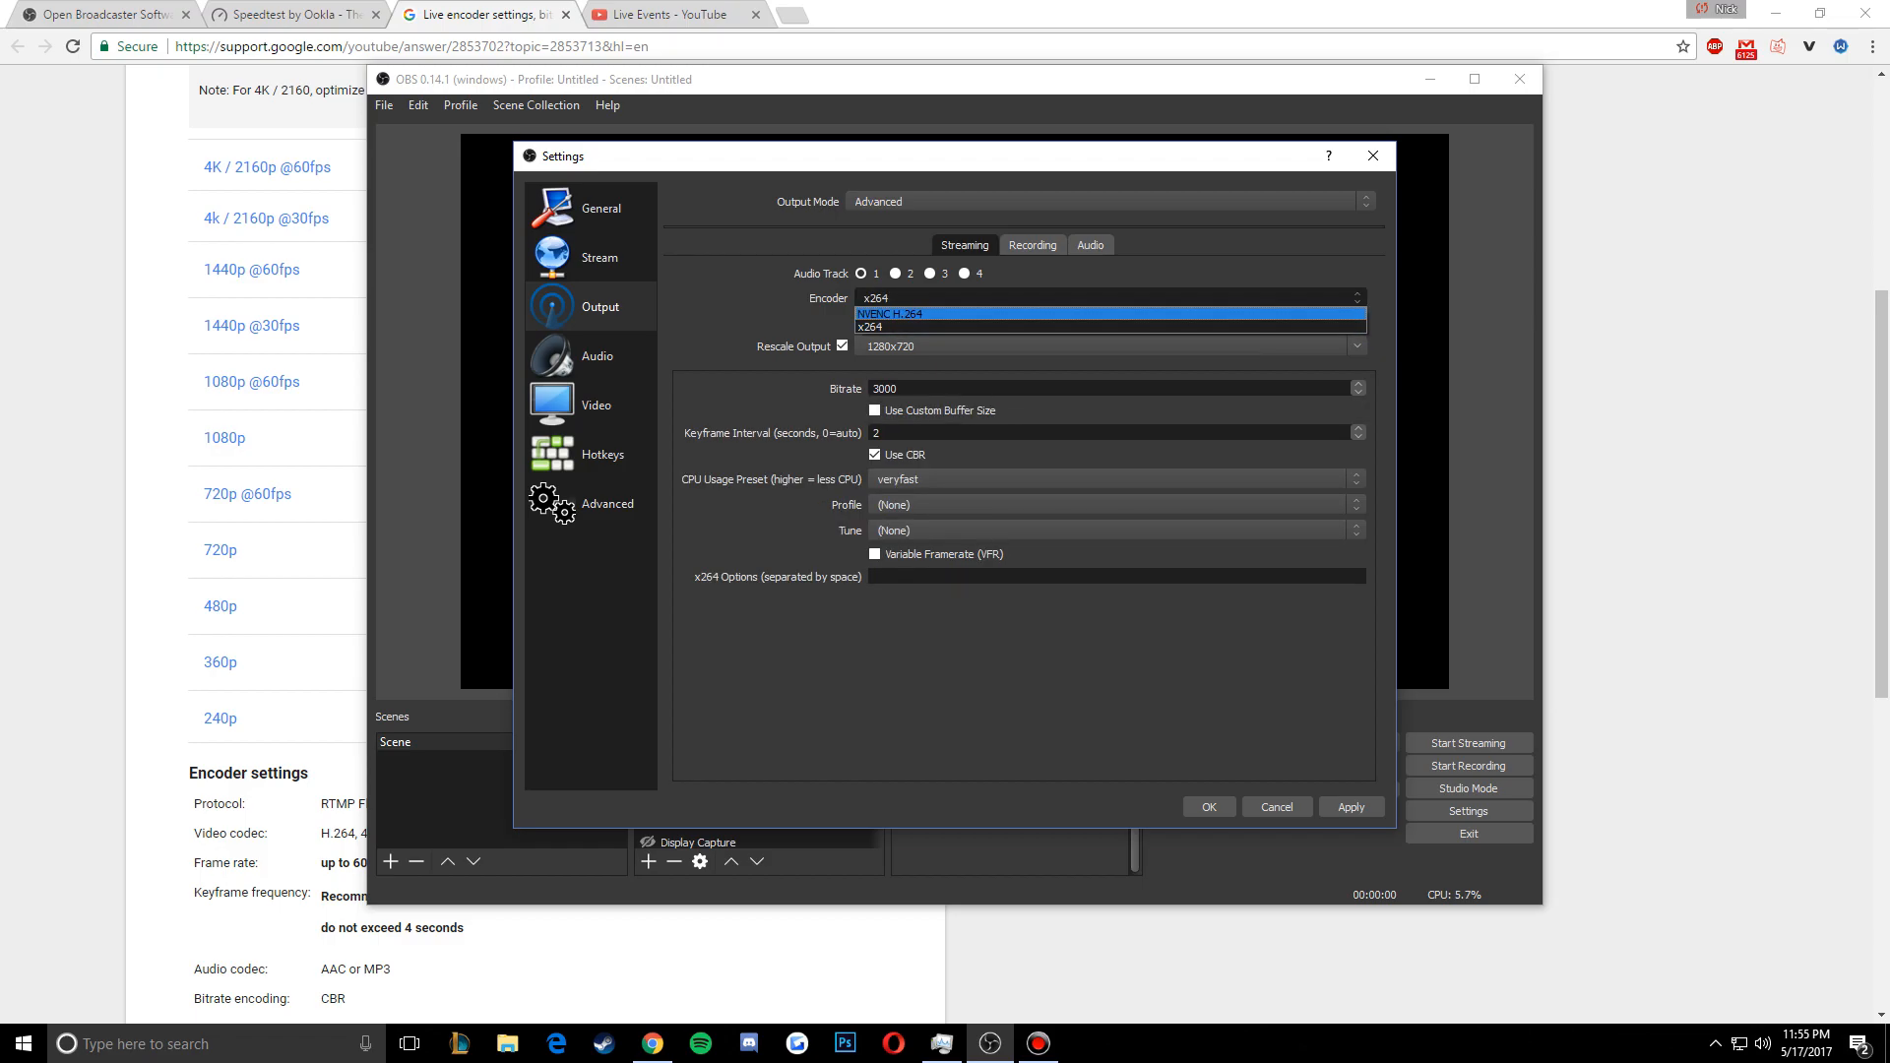
pyautogui.click(936, 314)
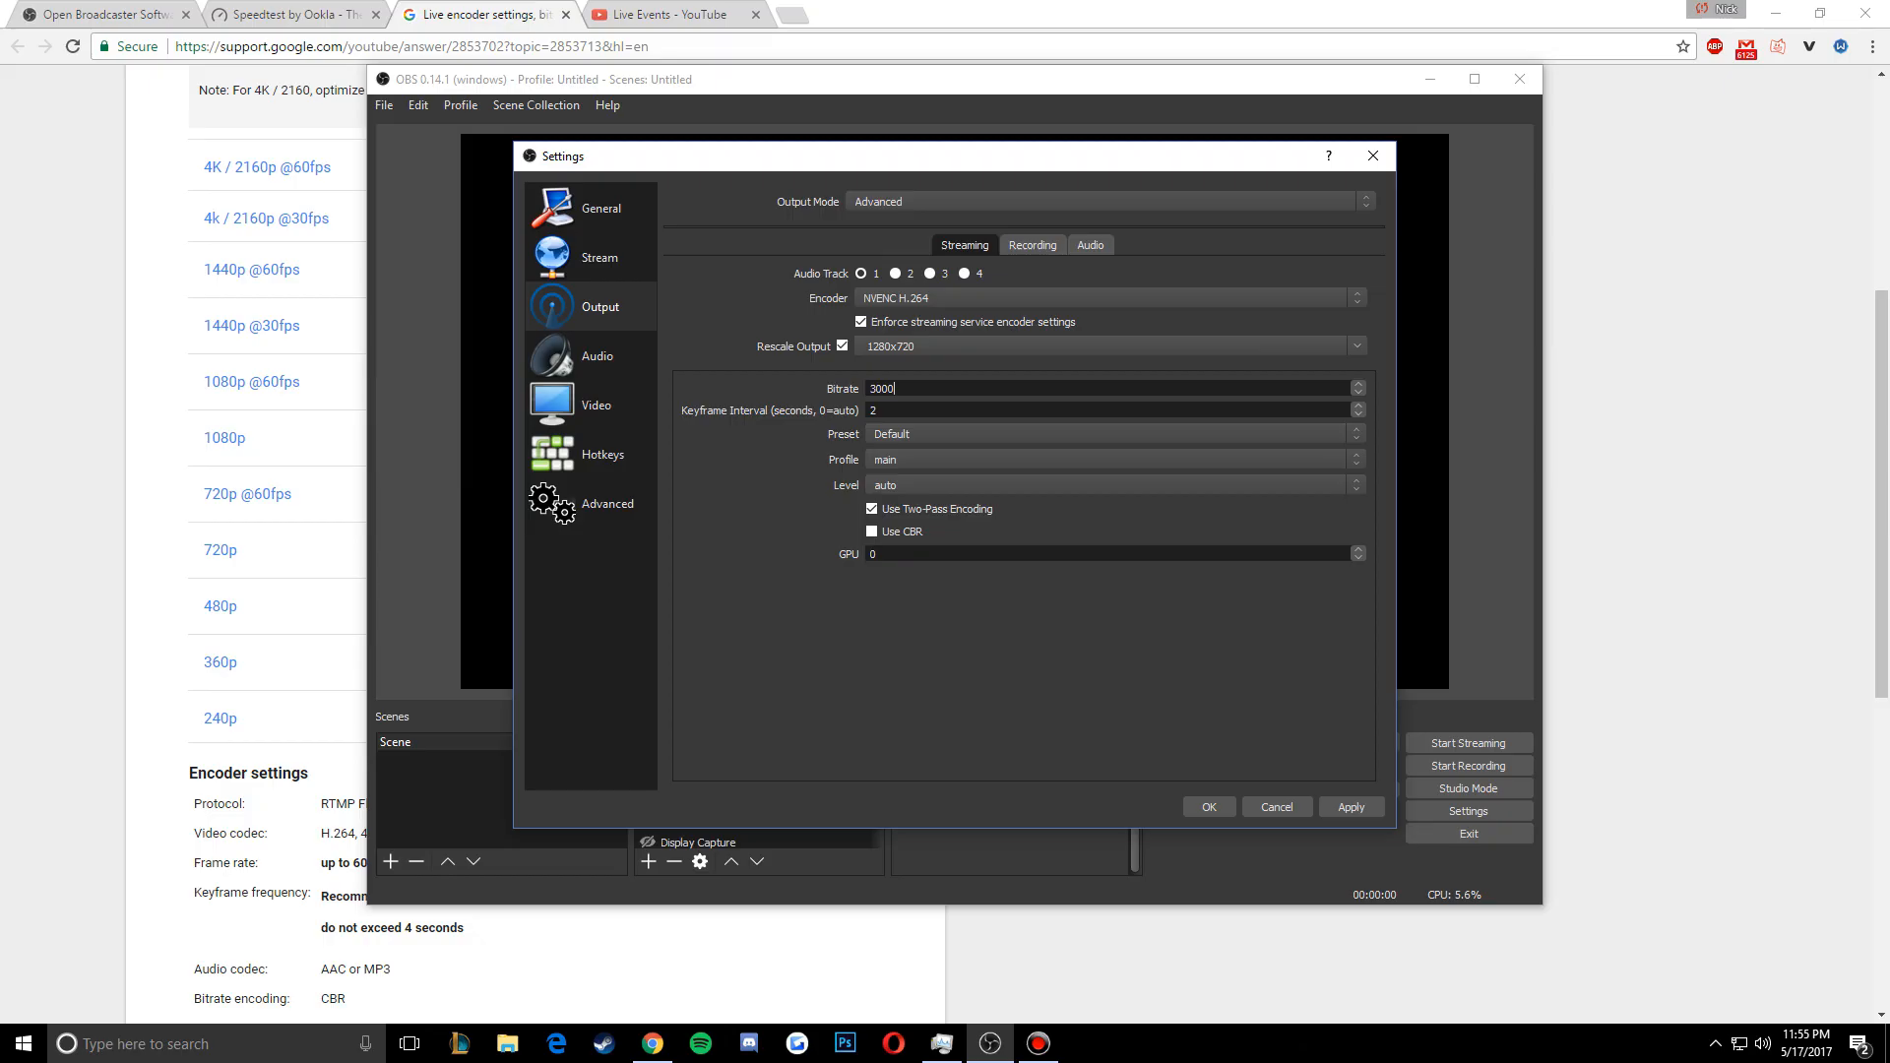
# Turn off output rescaling and enforcement of the streaming service encoder settings, checking the output resolution in the video settings
pyautogui.click(896, 389)
pyautogui.click(1357, 346)
pyautogui.click(1357, 346)
pyautogui.click(842, 347)
pyautogui.click(594, 405)
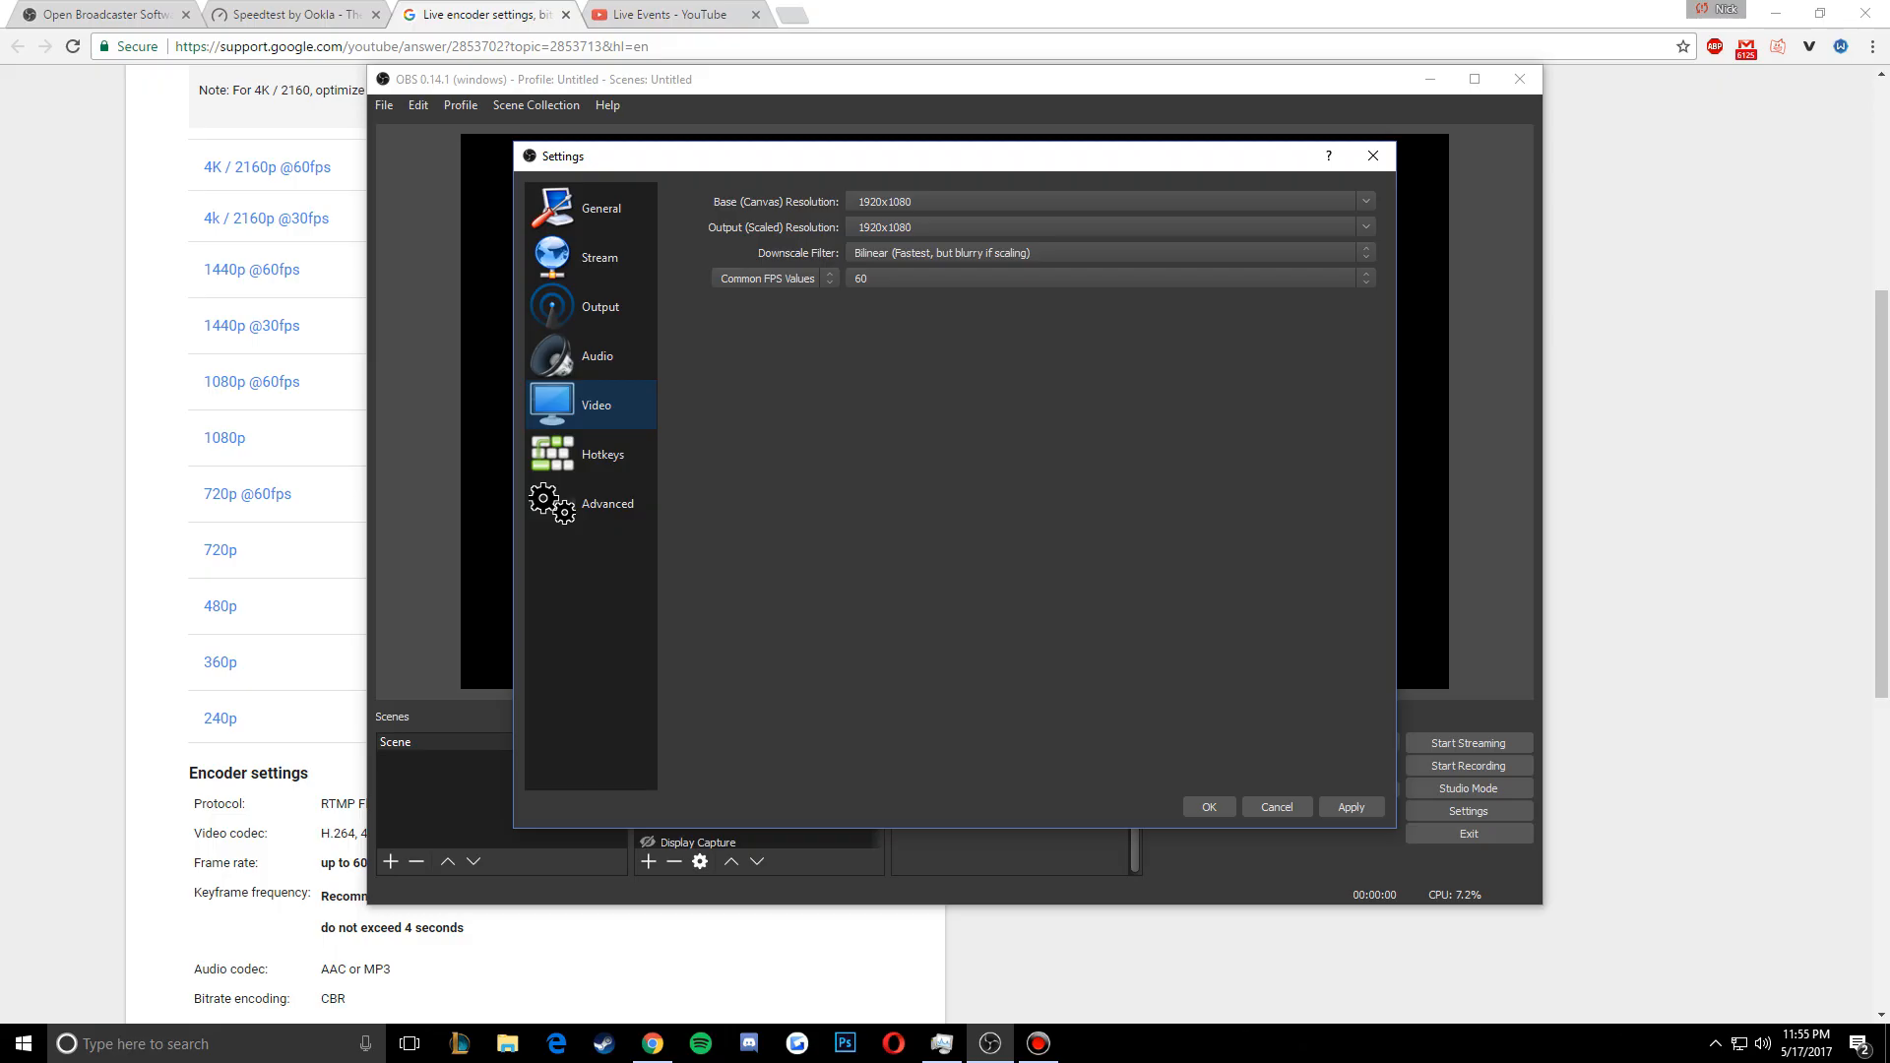
pyautogui.click(597, 357)
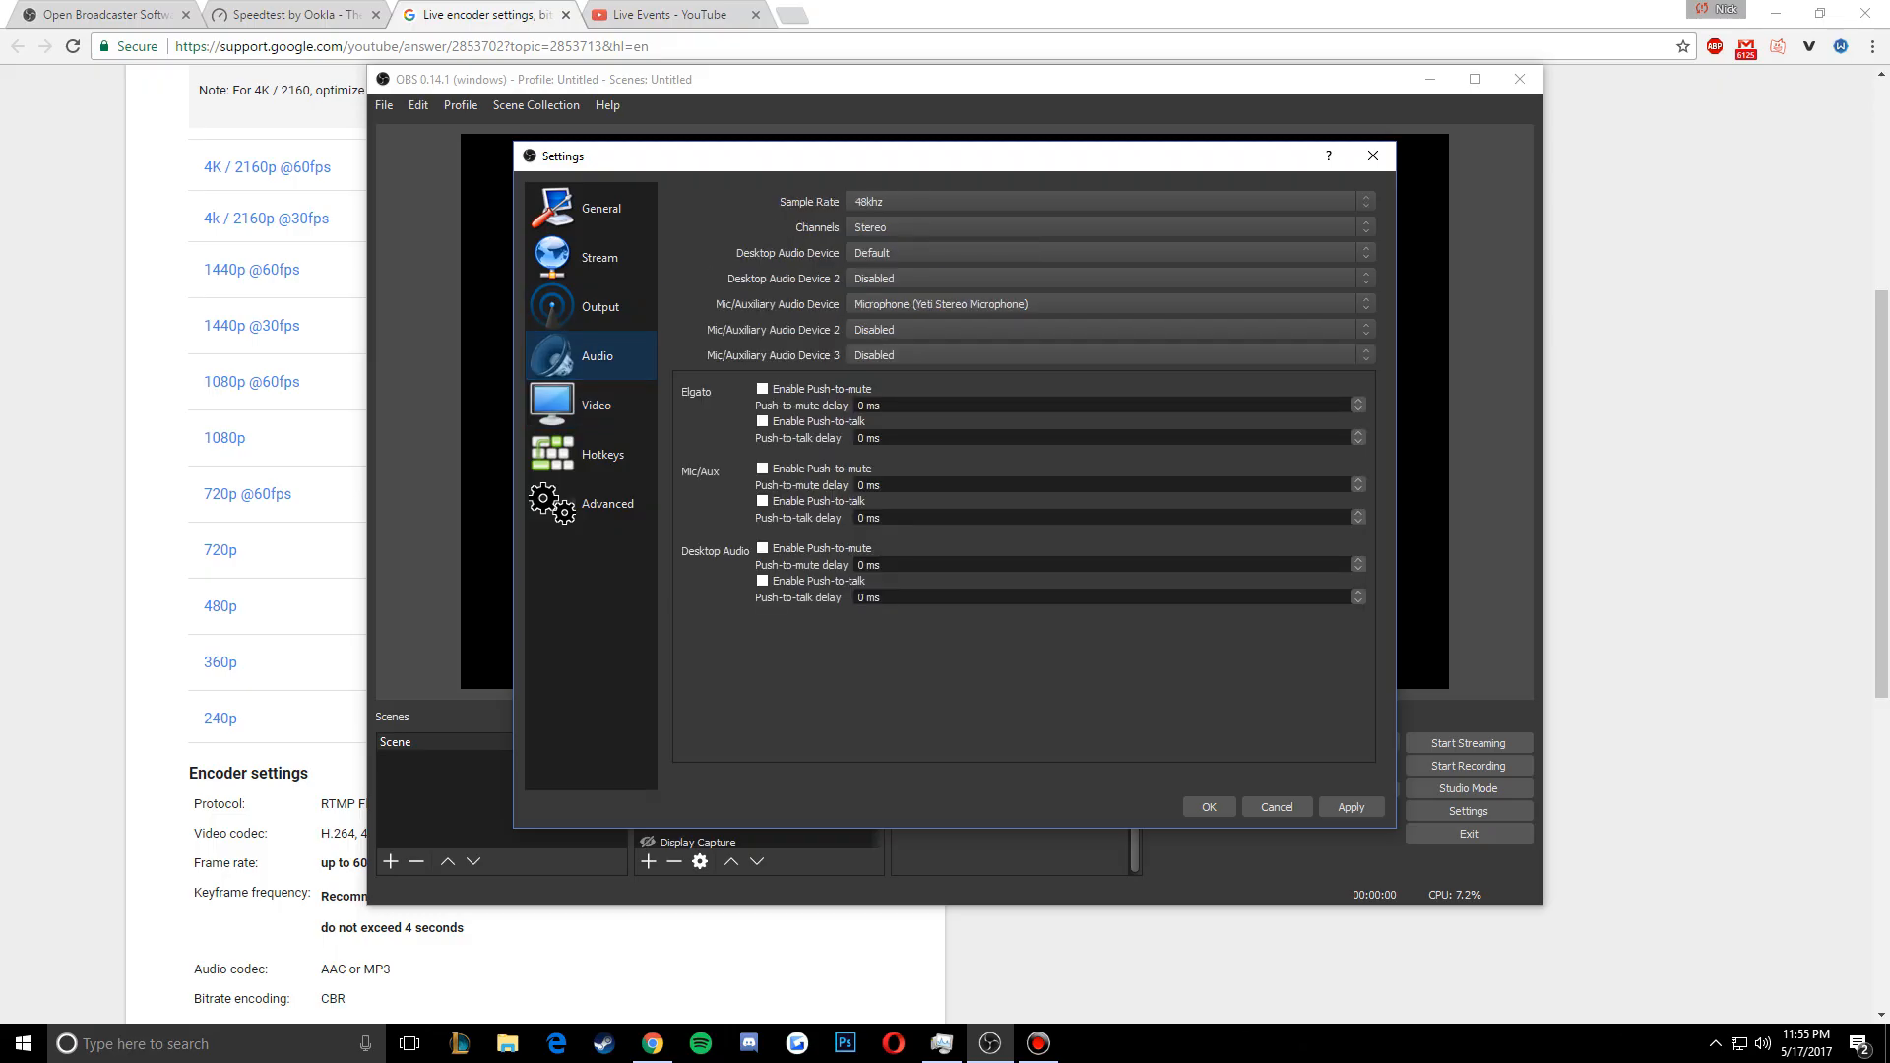
pyautogui.click(599, 307)
pyautogui.click(841, 347)
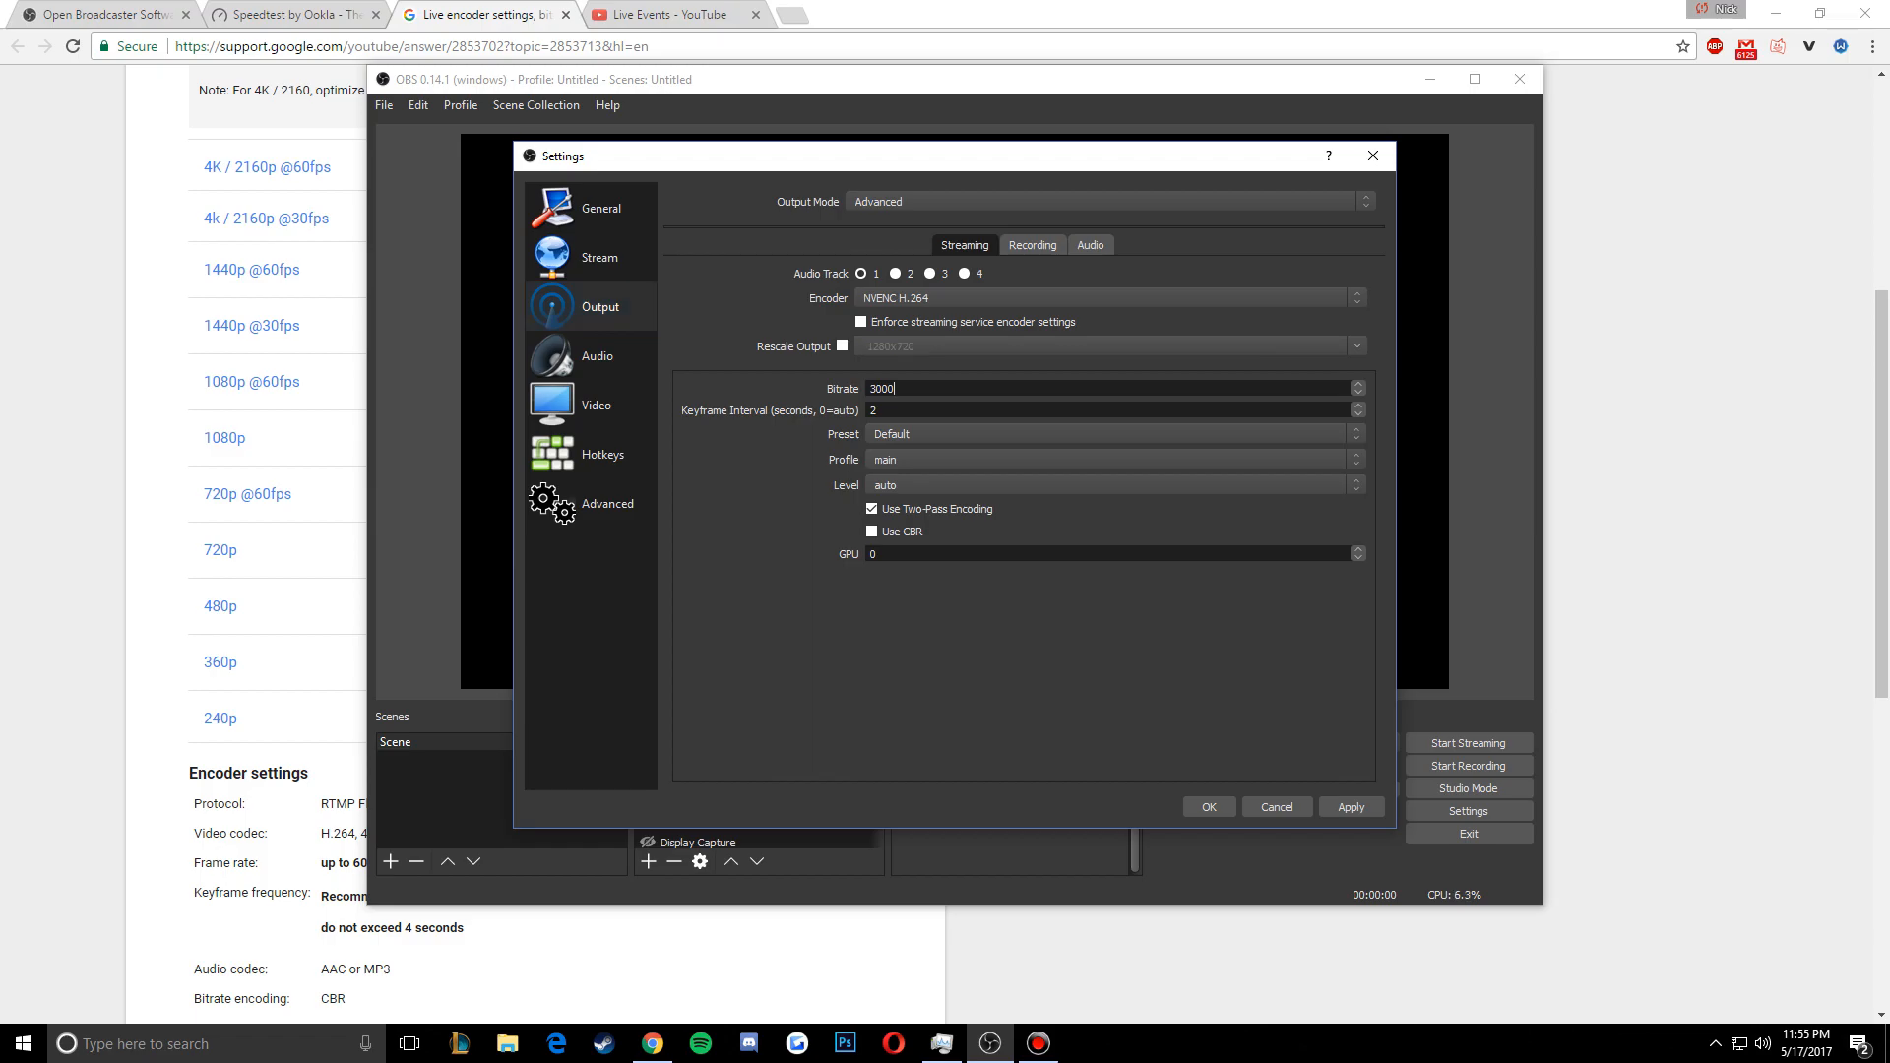
pyautogui.hotkey('alt', 'Tab')
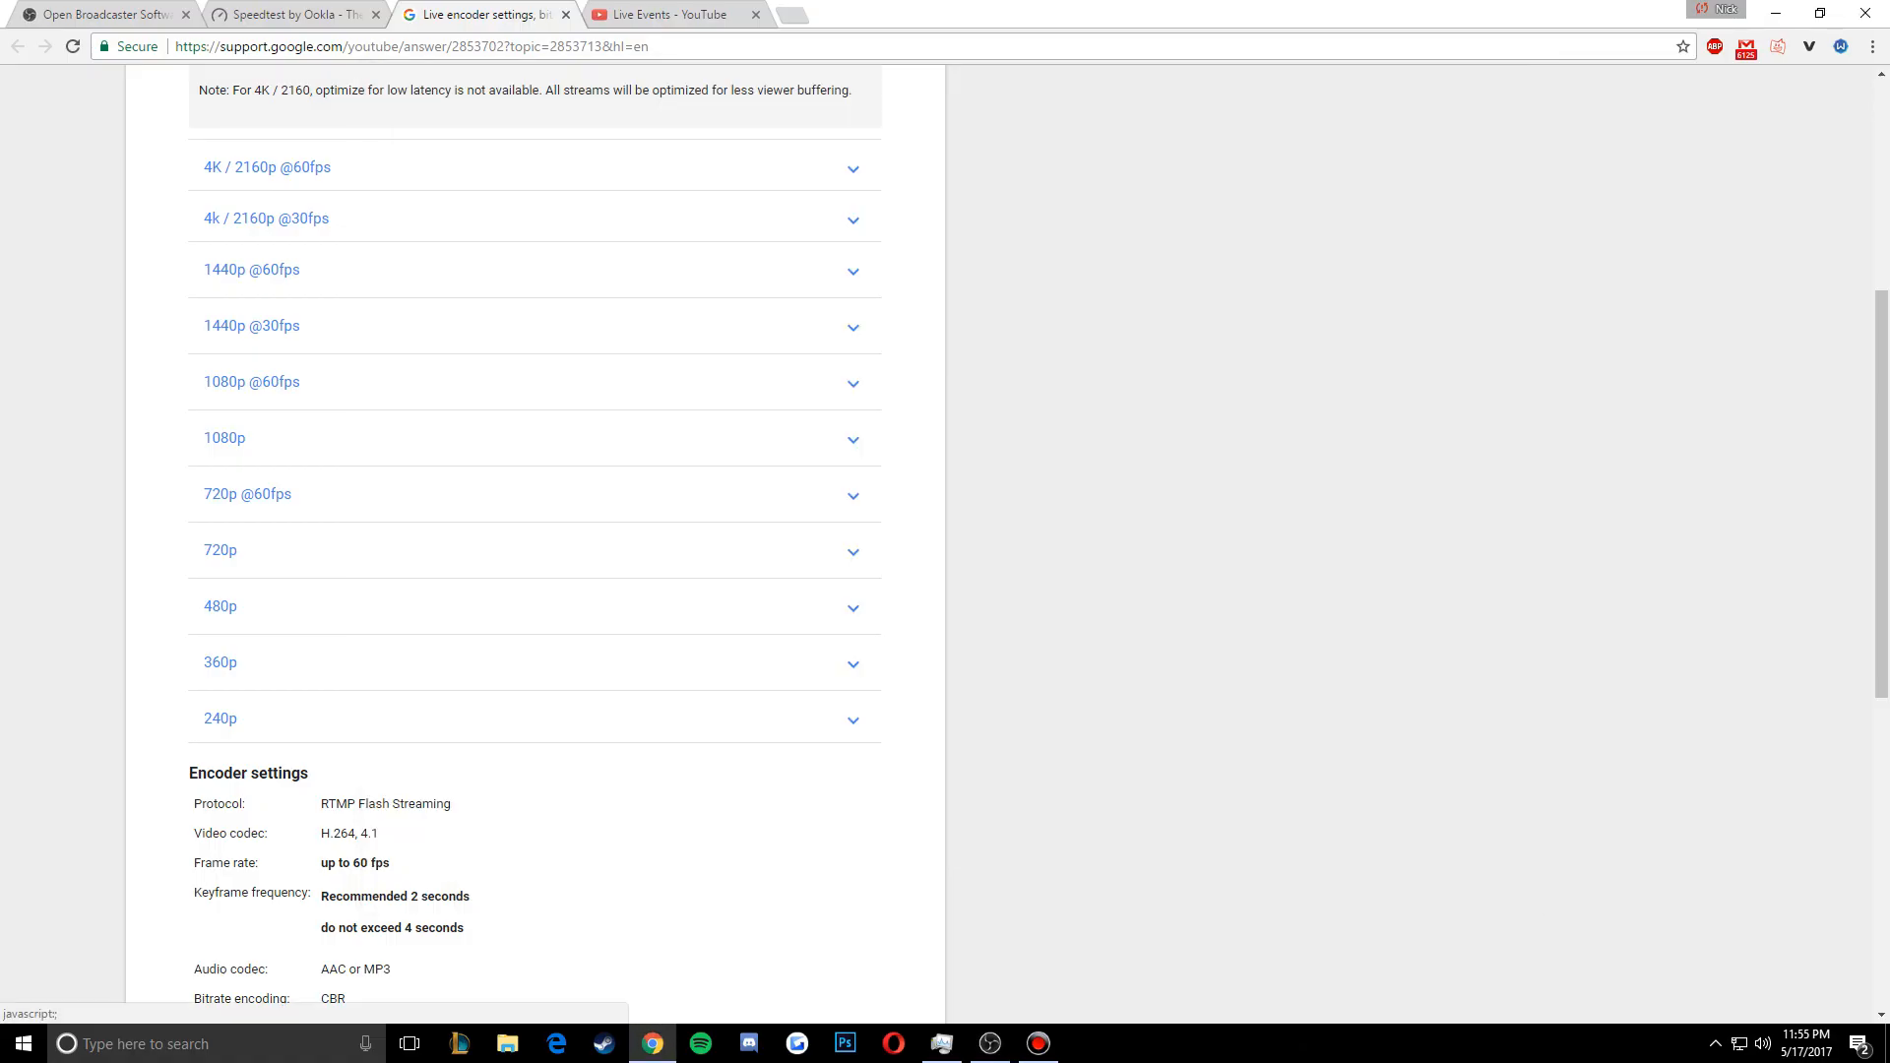
pyautogui.click(225, 438)
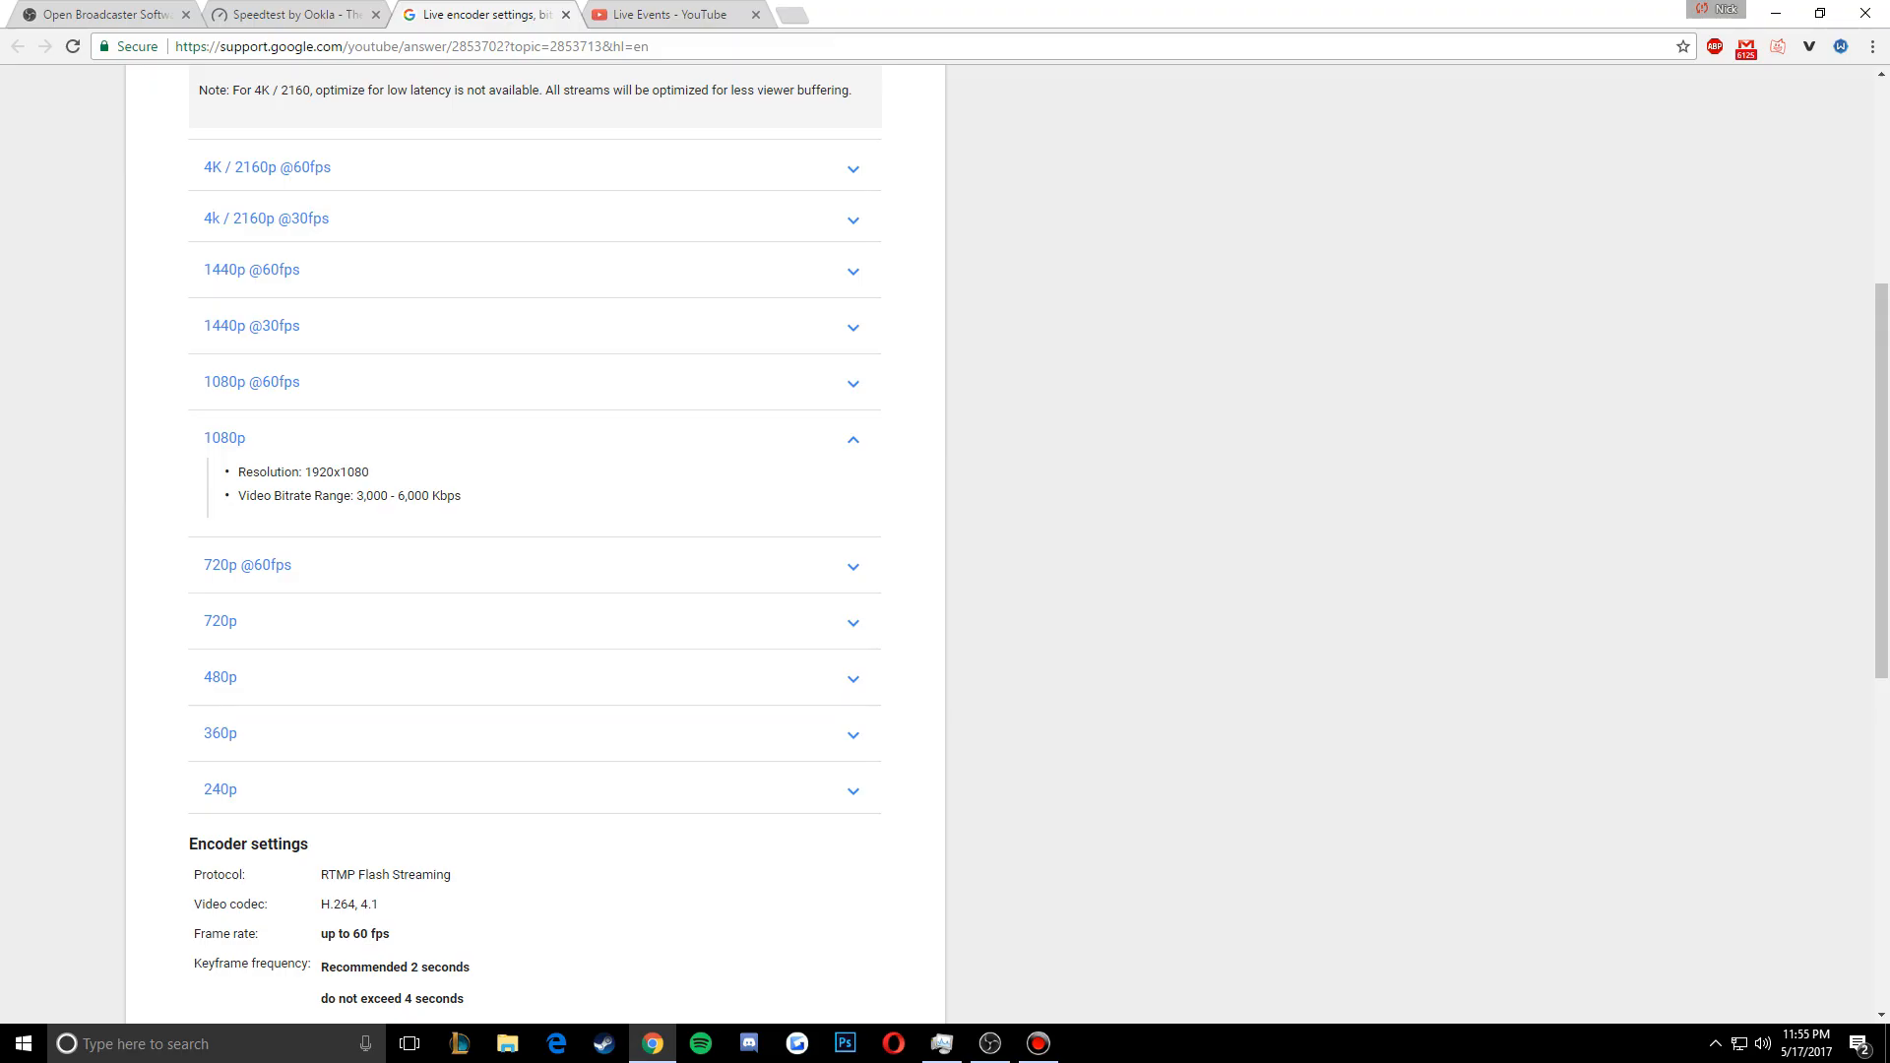
pyautogui.moveTo(356, 496); pyautogui.dragTo(448, 496)
pyautogui.click(396, 496)
pyautogui.click(448, 496)
pyautogui.click(224, 438)
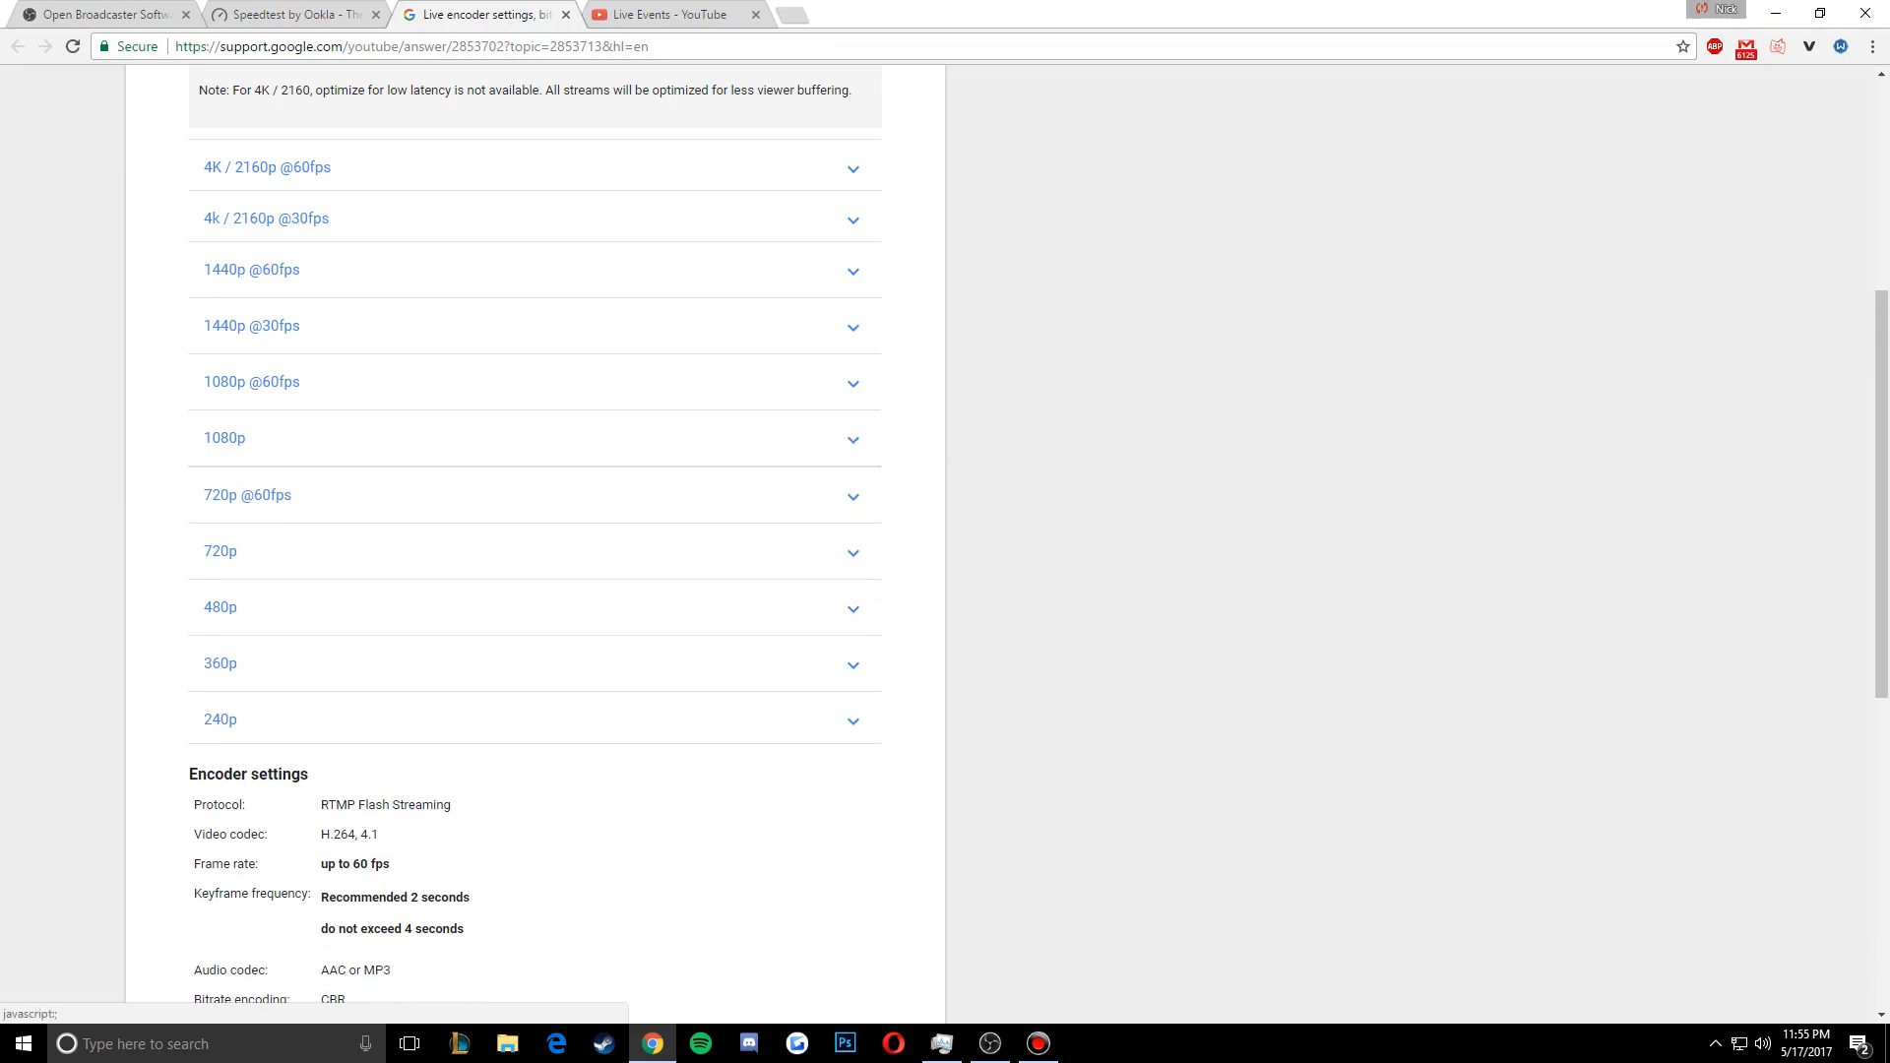
pyautogui.click(251, 382)
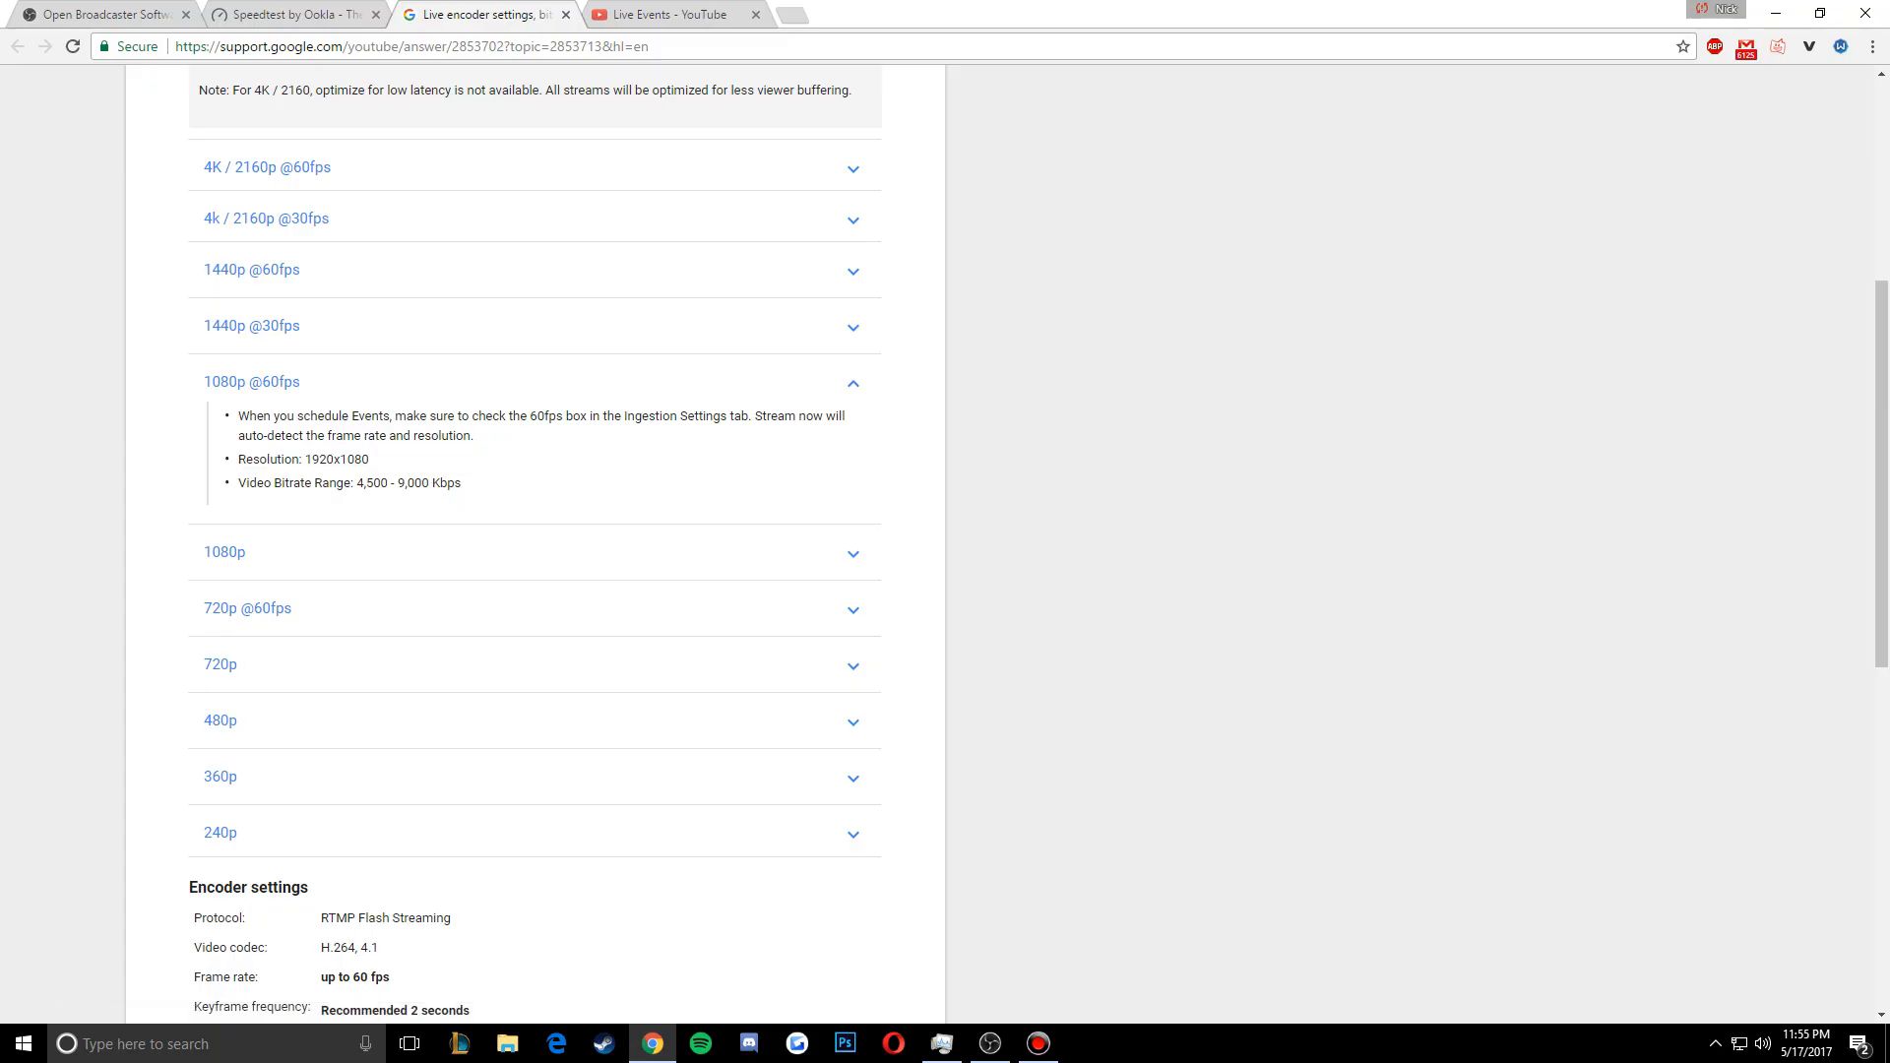
pyautogui.moveTo(364, 483); pyautogui.dragTo(461, 483)
pyautogui.click(384, 484)
pyautogui.click(252, 382)
pyautogui.click(221, 551)
pyautogui.click(220, 550)
pyautogui.click(247, 494)
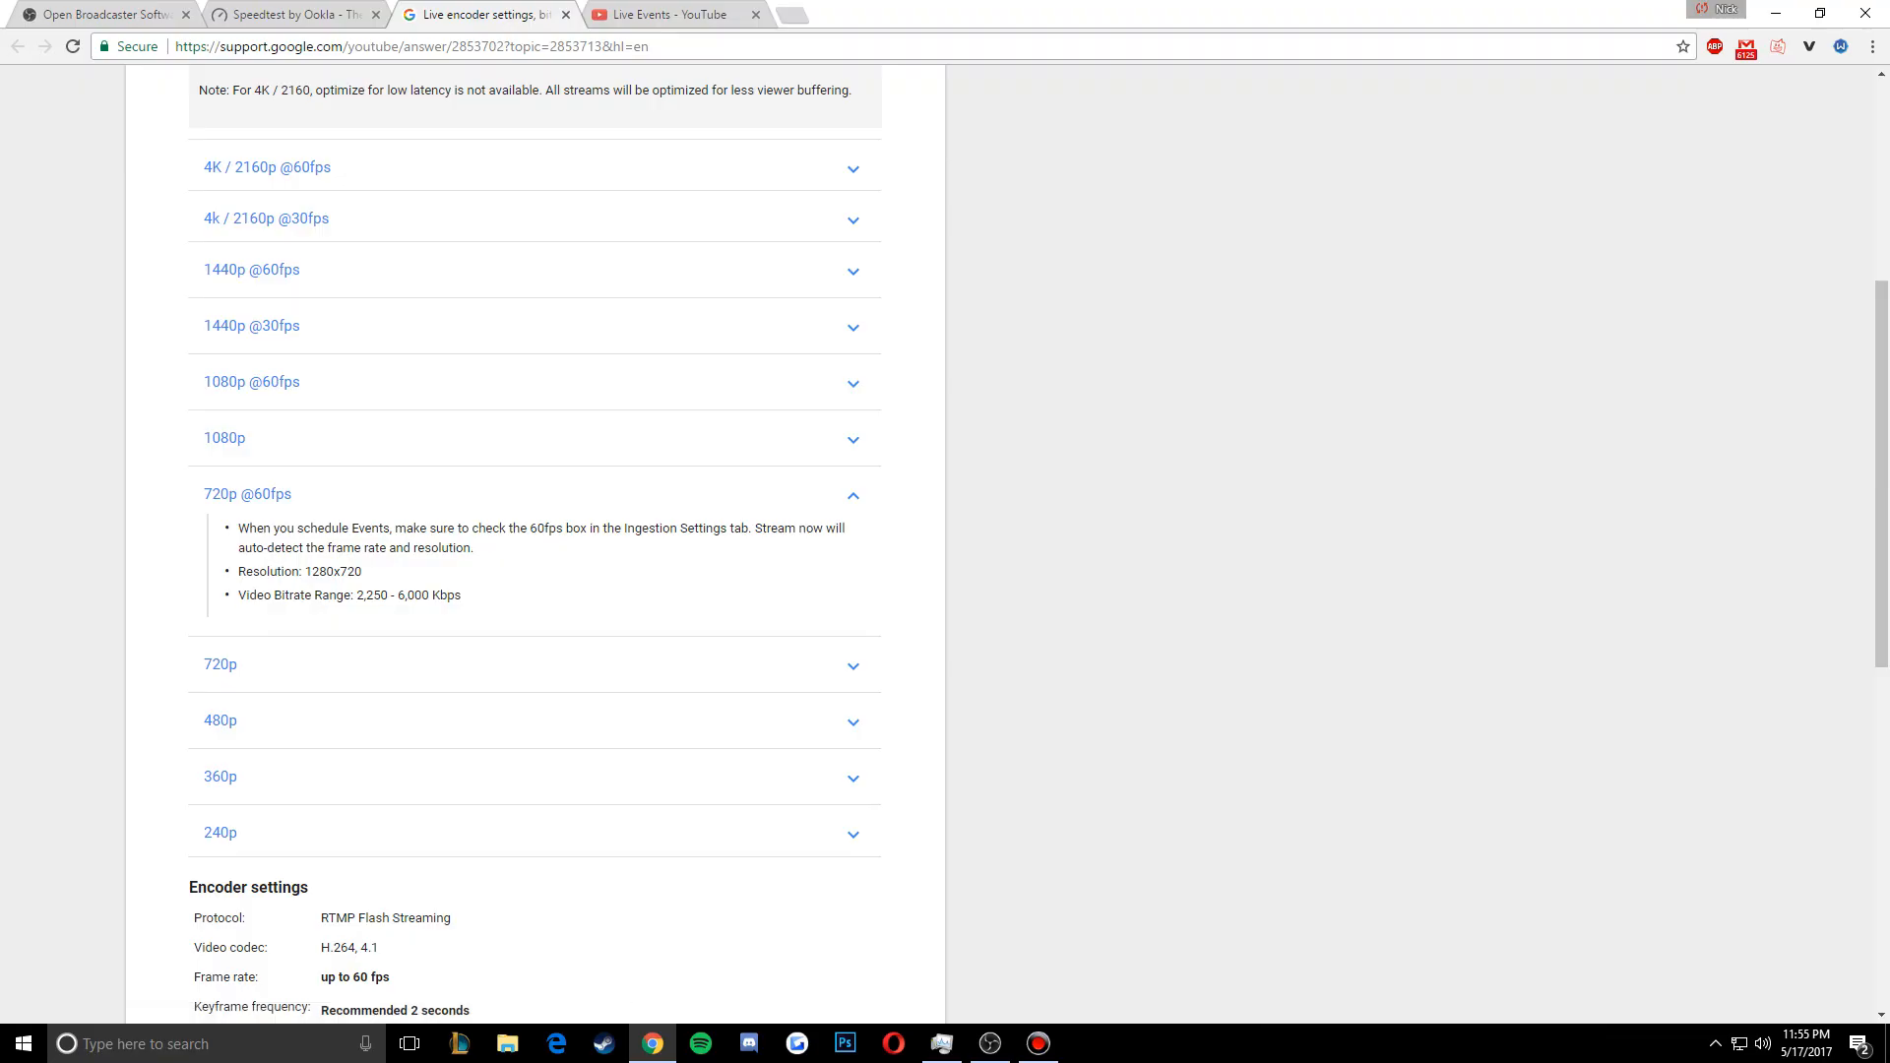
pyautogui.click(247, 494)
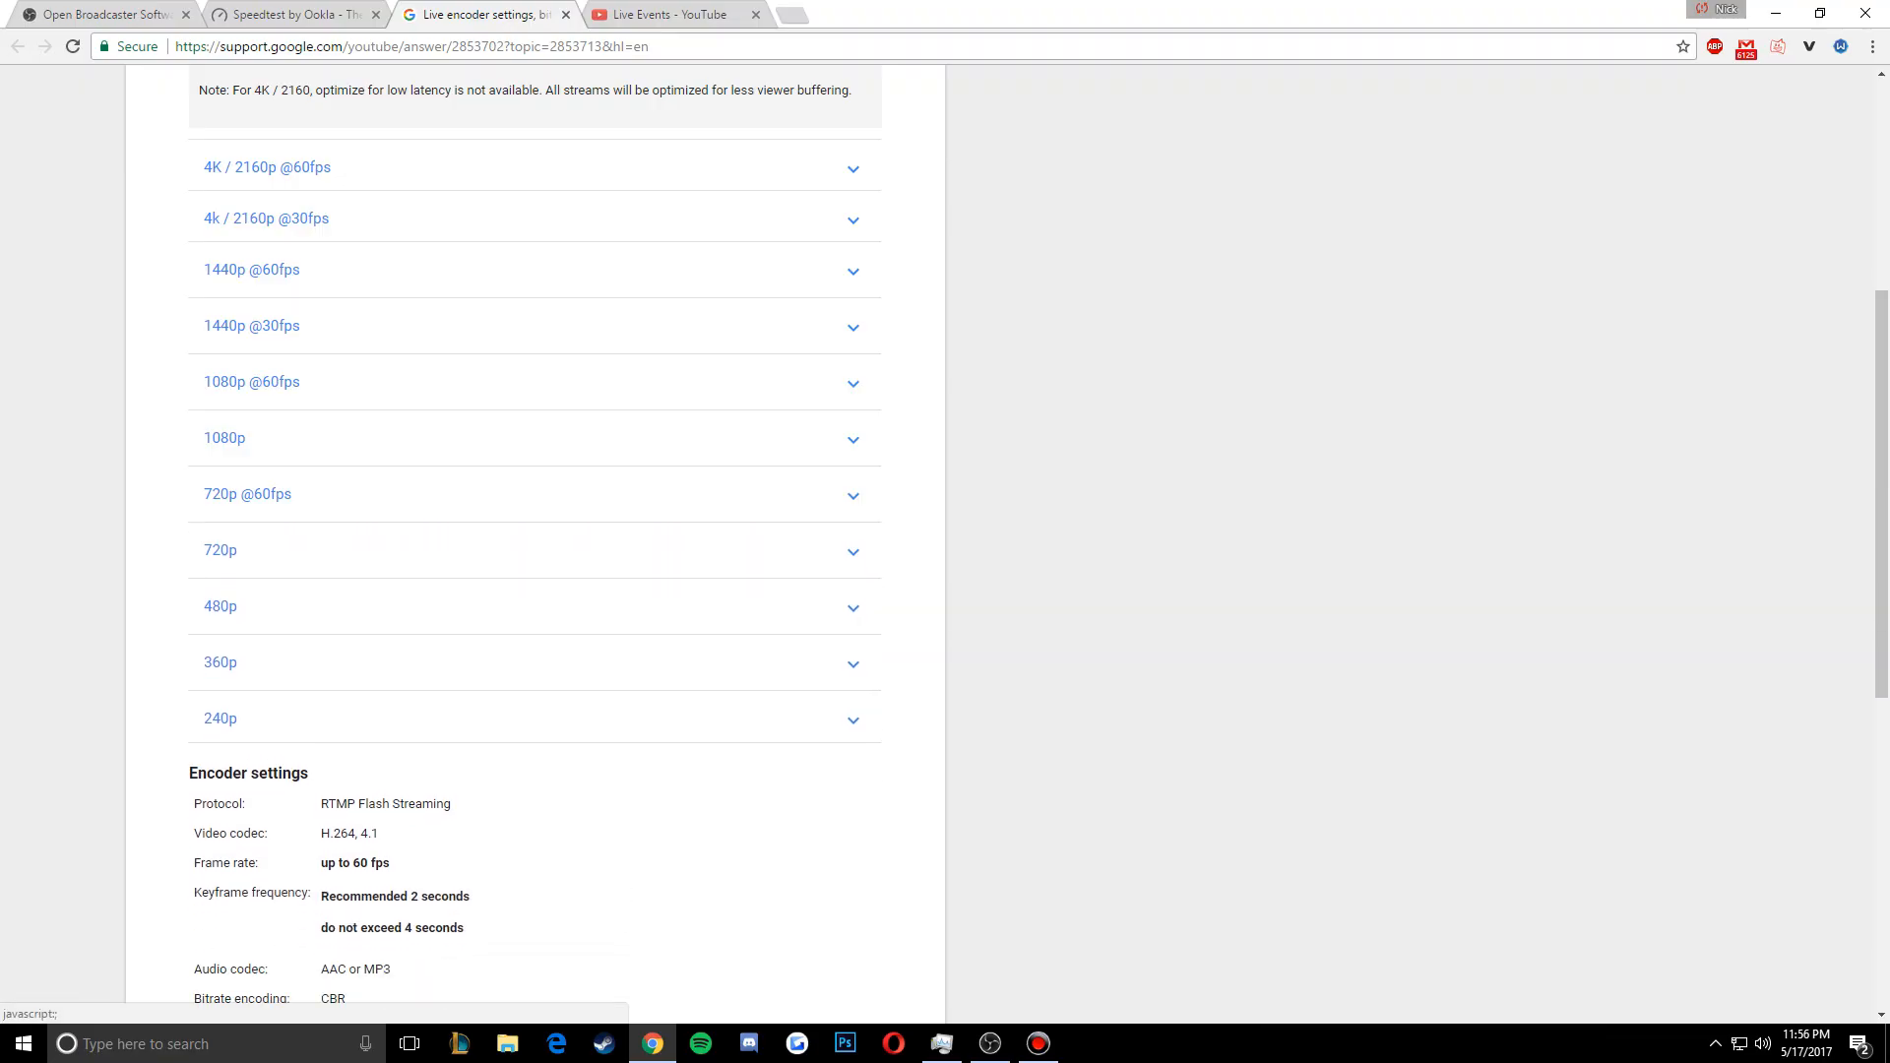
pyautogui.click(252, 381)
pyautogui.click(463, 483)
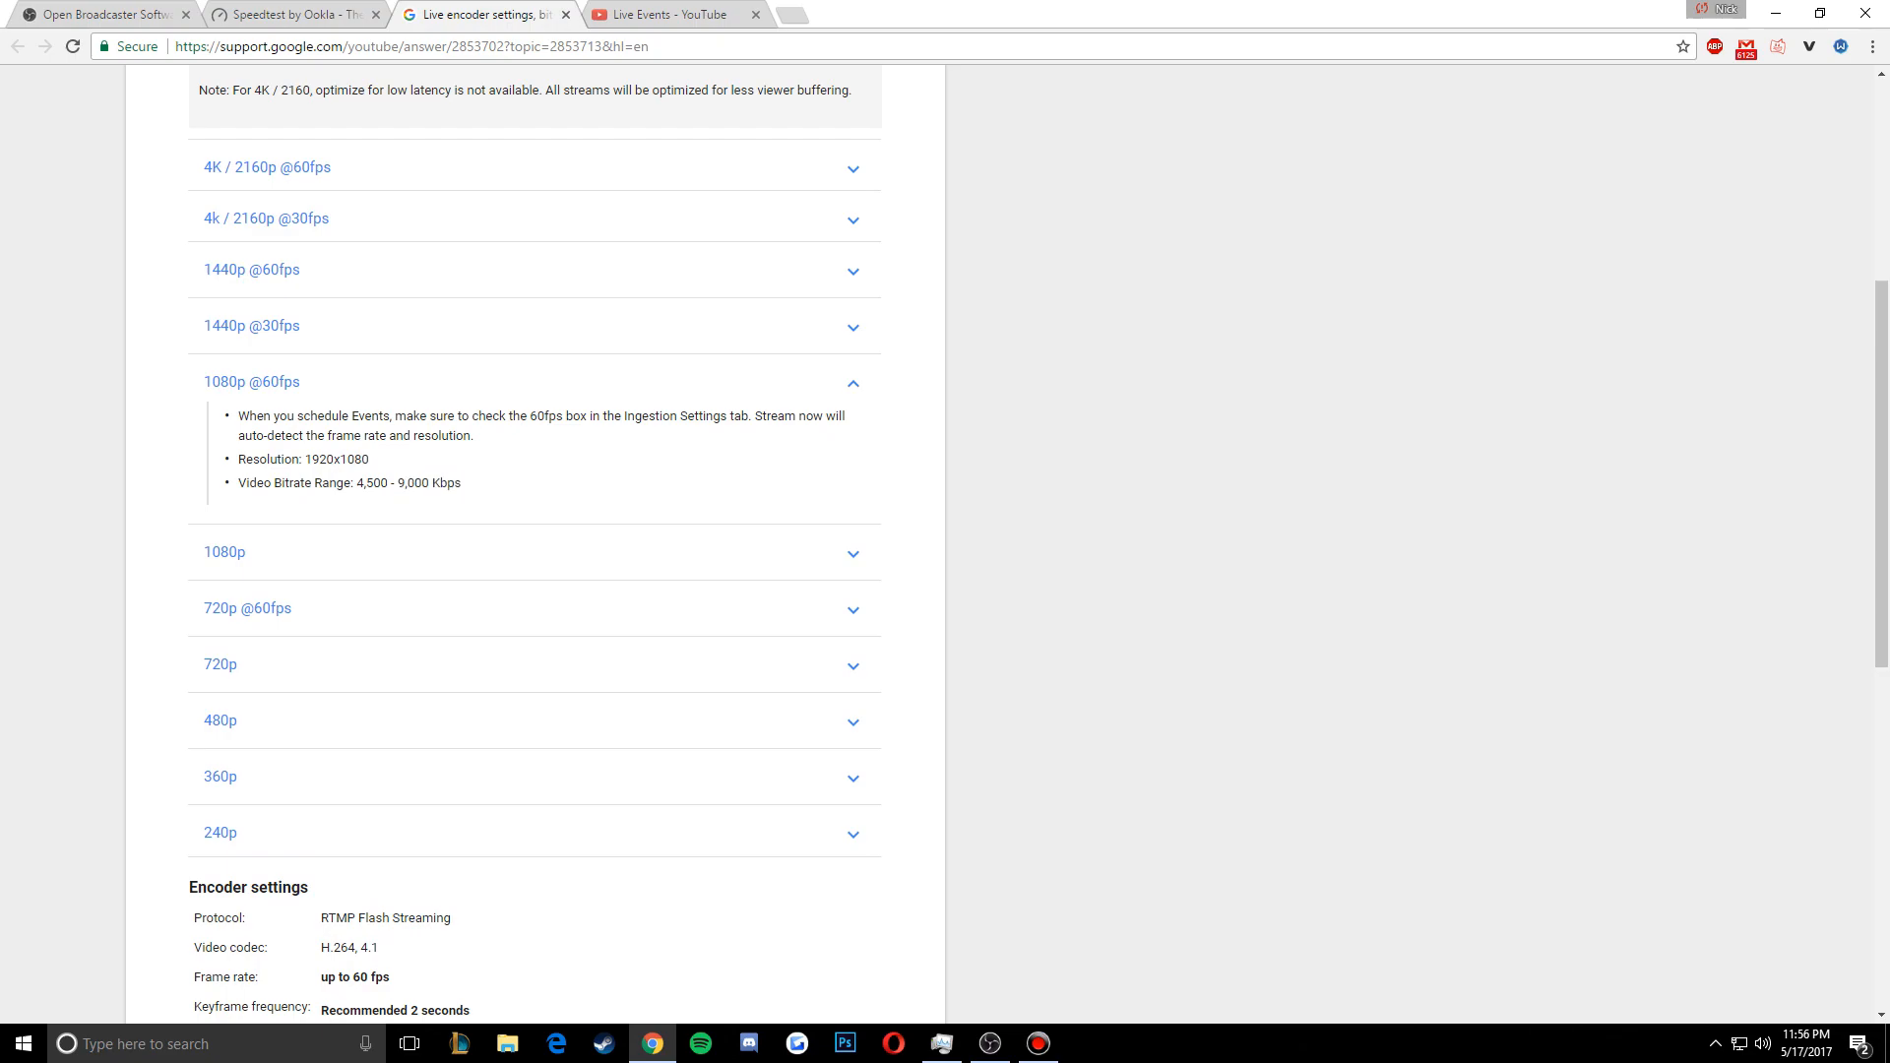
pyautogui.click(252, 382)
# Switch to OBS Studio and set the streaming bitrate to 5000
pyautogui.click(990, 1044)
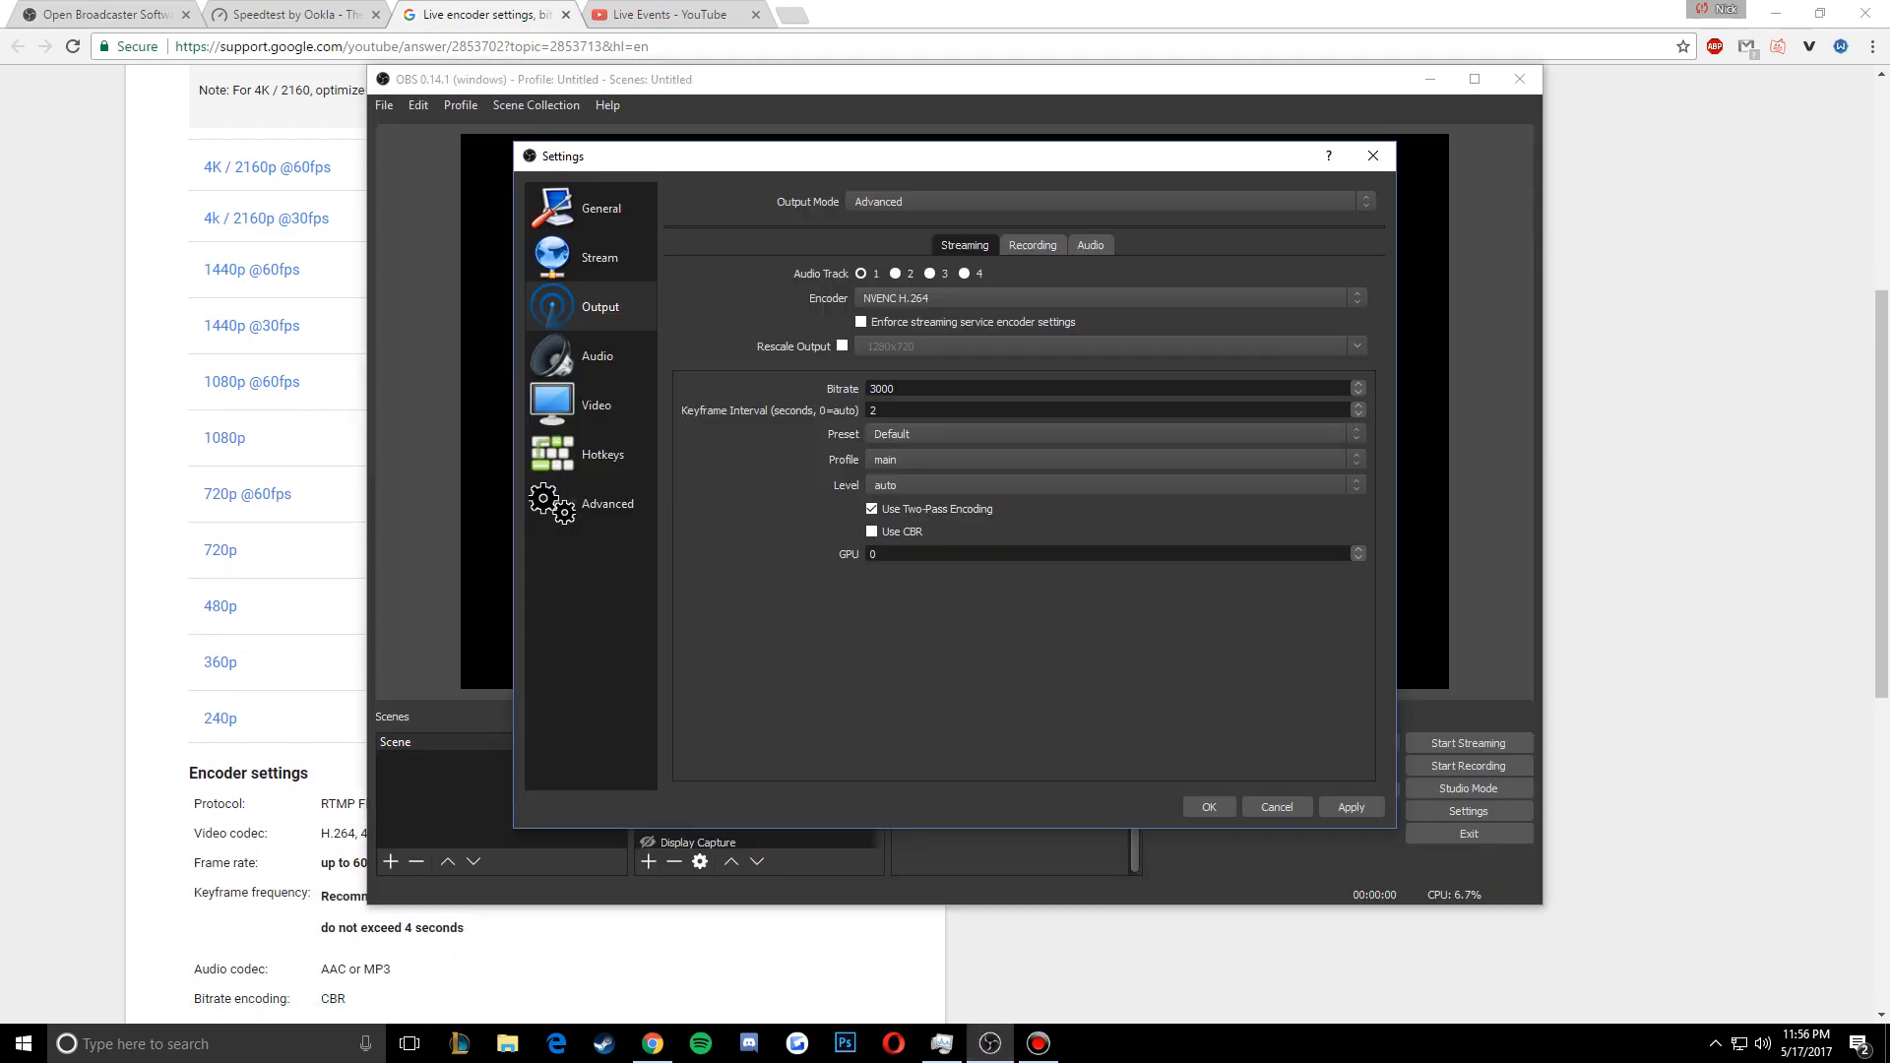
pyautogui.press('BackSpace')
pyautogui.press('BackSpace')
pyautogui.write('5000')
# Keep the preset at Default, profile at main and level at auto, toggle two-pass encoding, and apply the streaming settings
pyautogui.click(1112, 434)
pyautogui.click(1112, 449)
pyautogui.click(1112, 460)
pyautogui.click(1112, 488)
pyautogui.click(1112, 486)
pyautogui.click(1112, 501)
pyautogui.click(871, 509)
pyautogui.click(1350, 807)
# Set the output audio bitrate to 192 for all four tracks and apply the change
pyautogui.click(1089, 245)
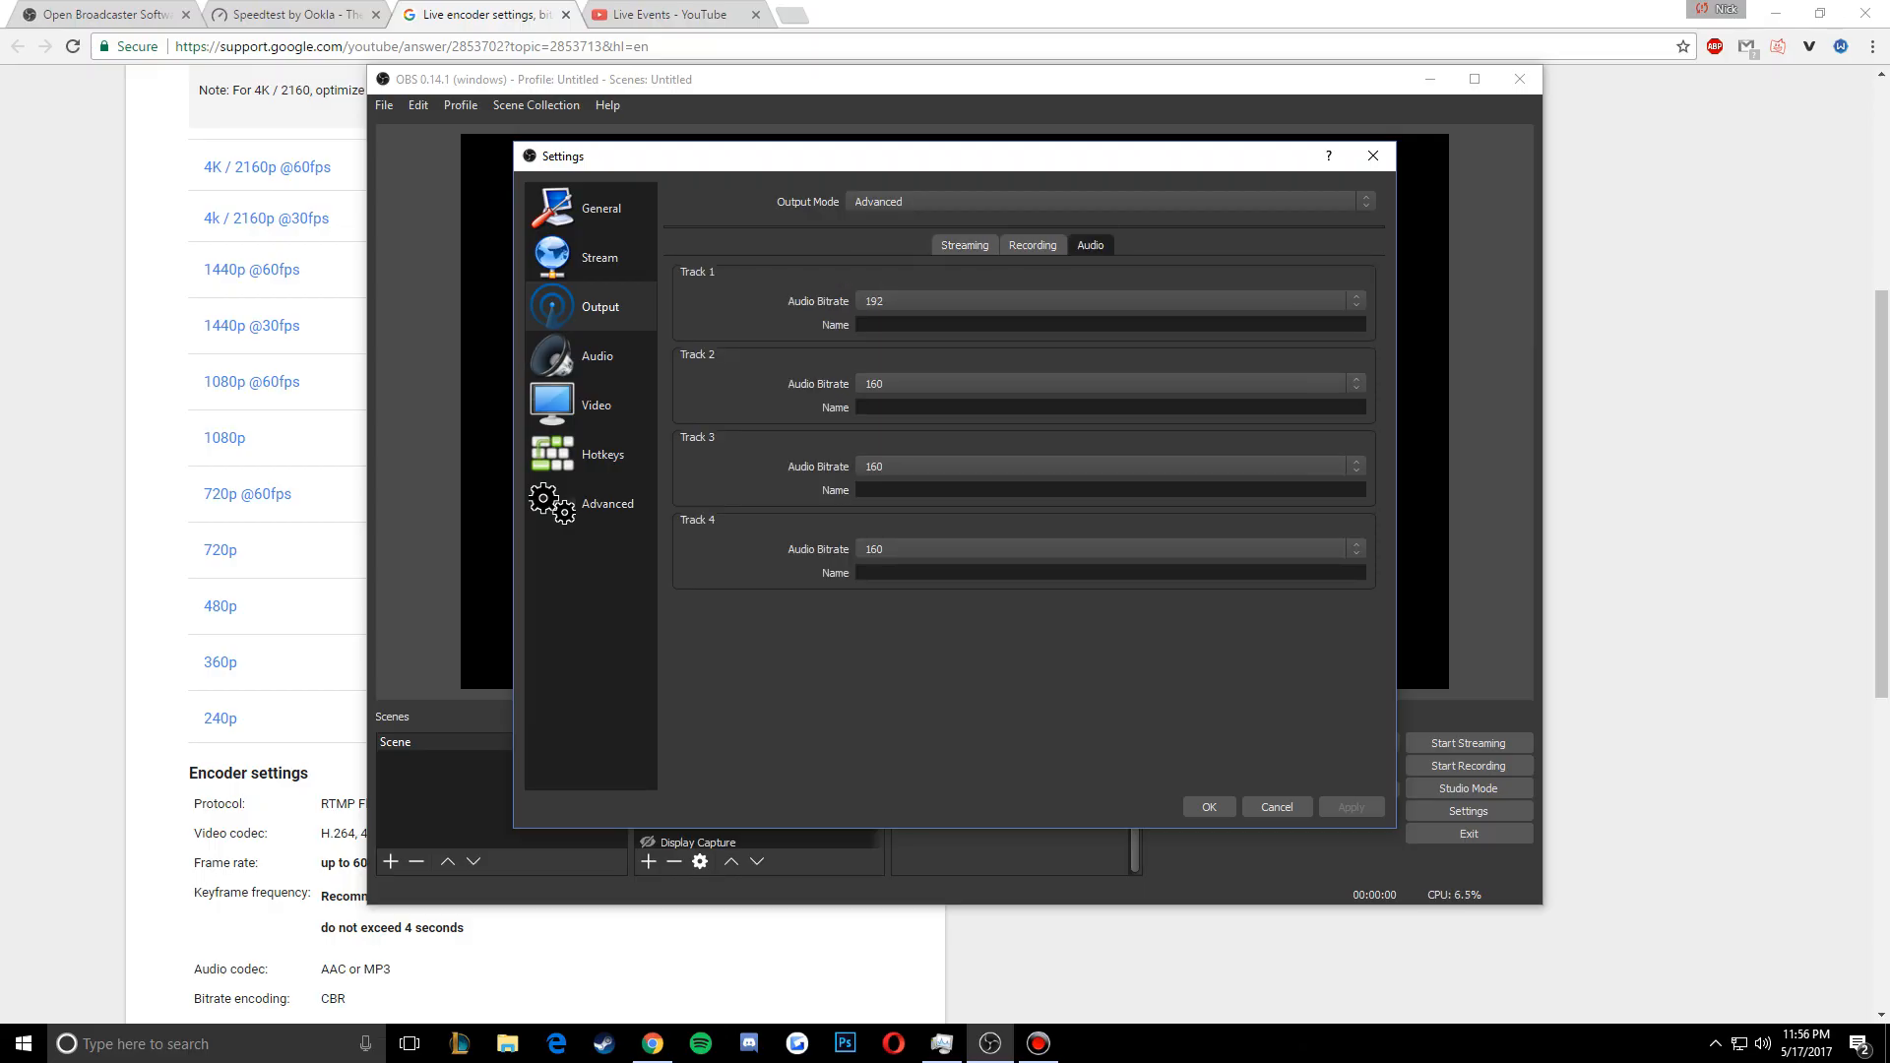
pyautogui.click(1110, 301)
pyautogui.click(1110, 301)
pyautogui.click(1111, 302)
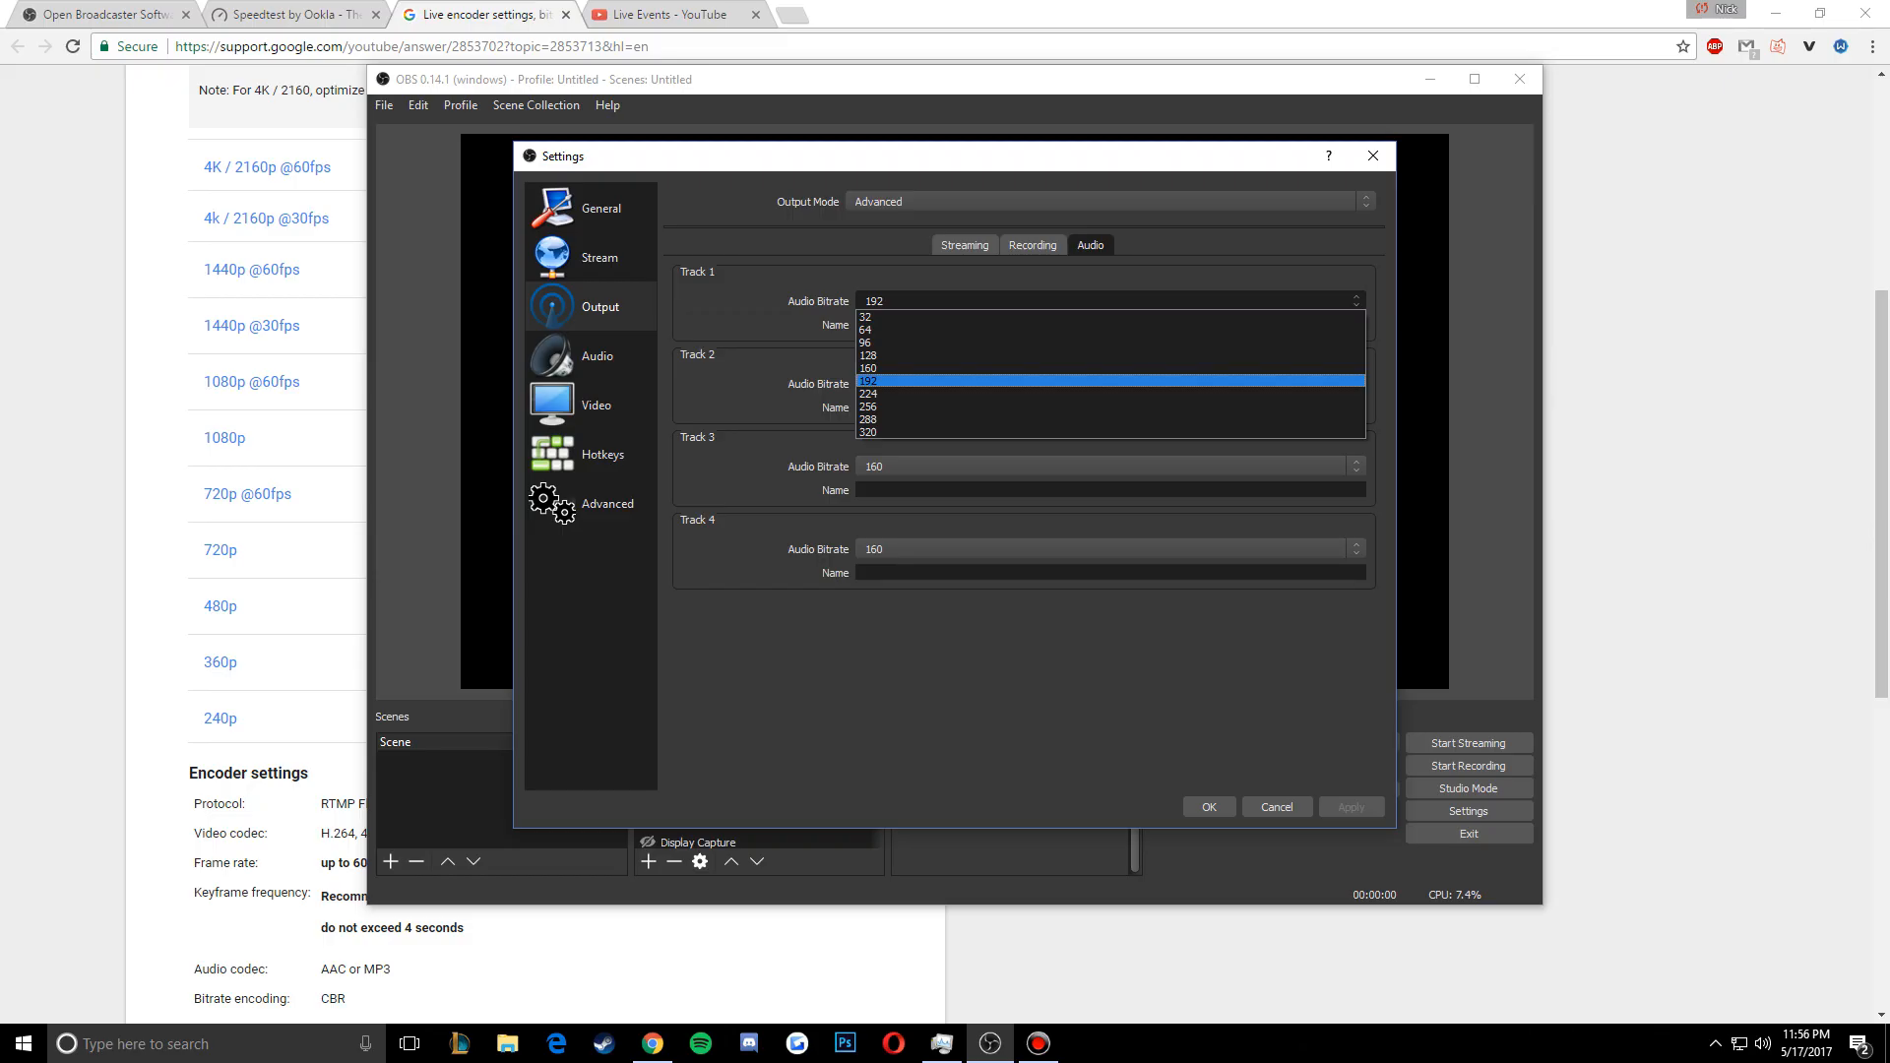
pyautogui.click(1110, 381)
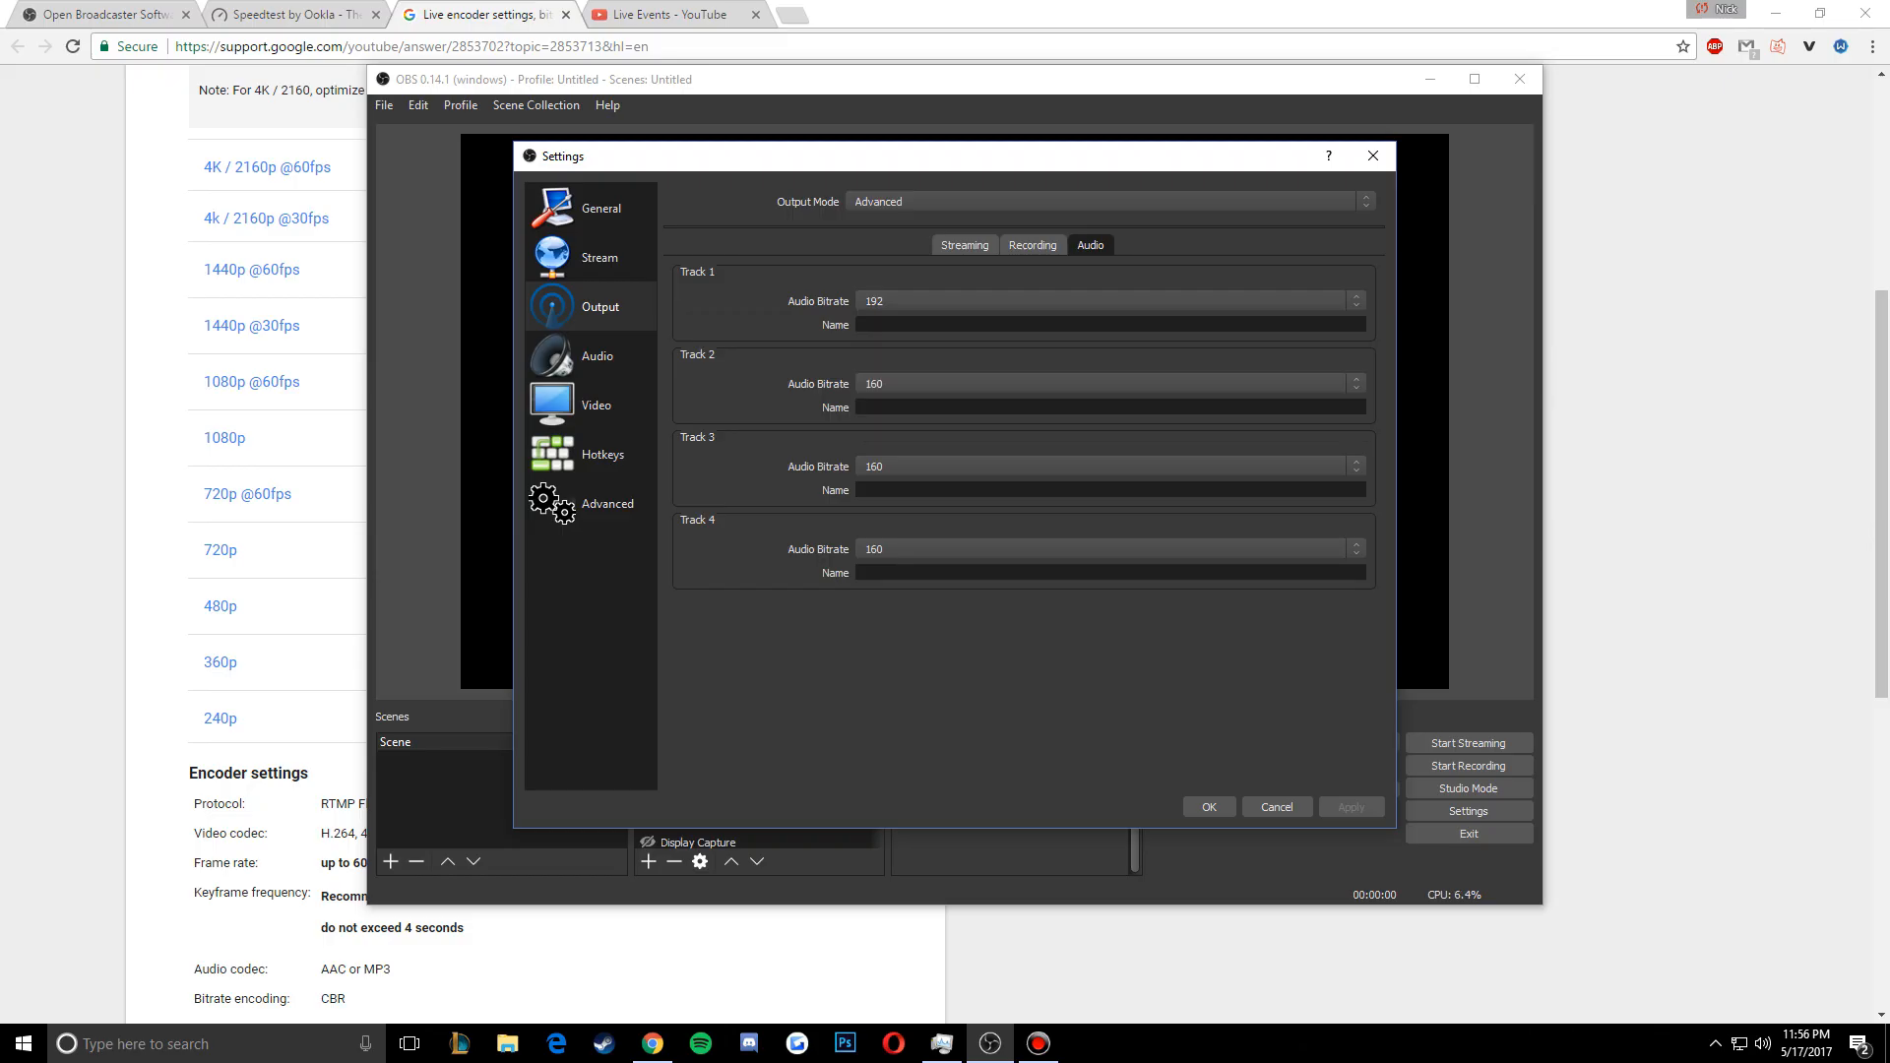
pyautogui.click(1110, 383)
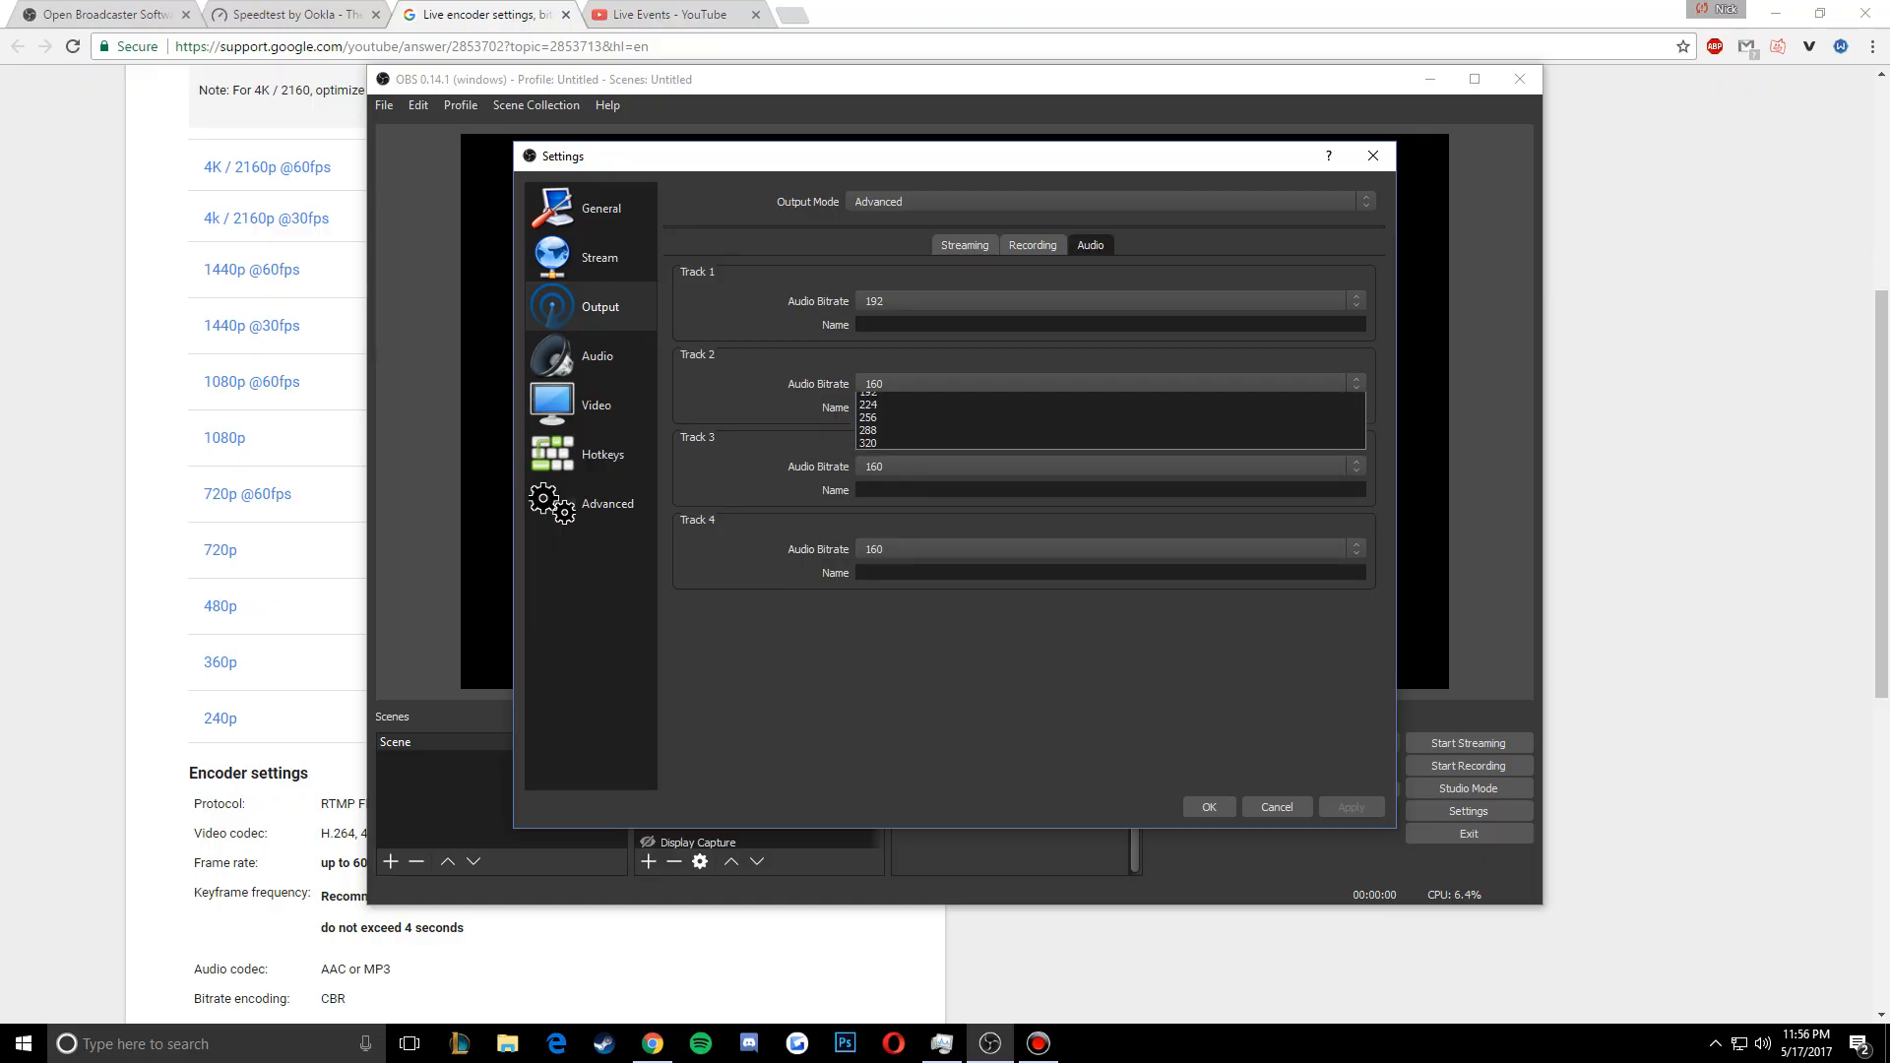
pyautogui.click(1110, 464)
pyautogui.click(1110, 466)
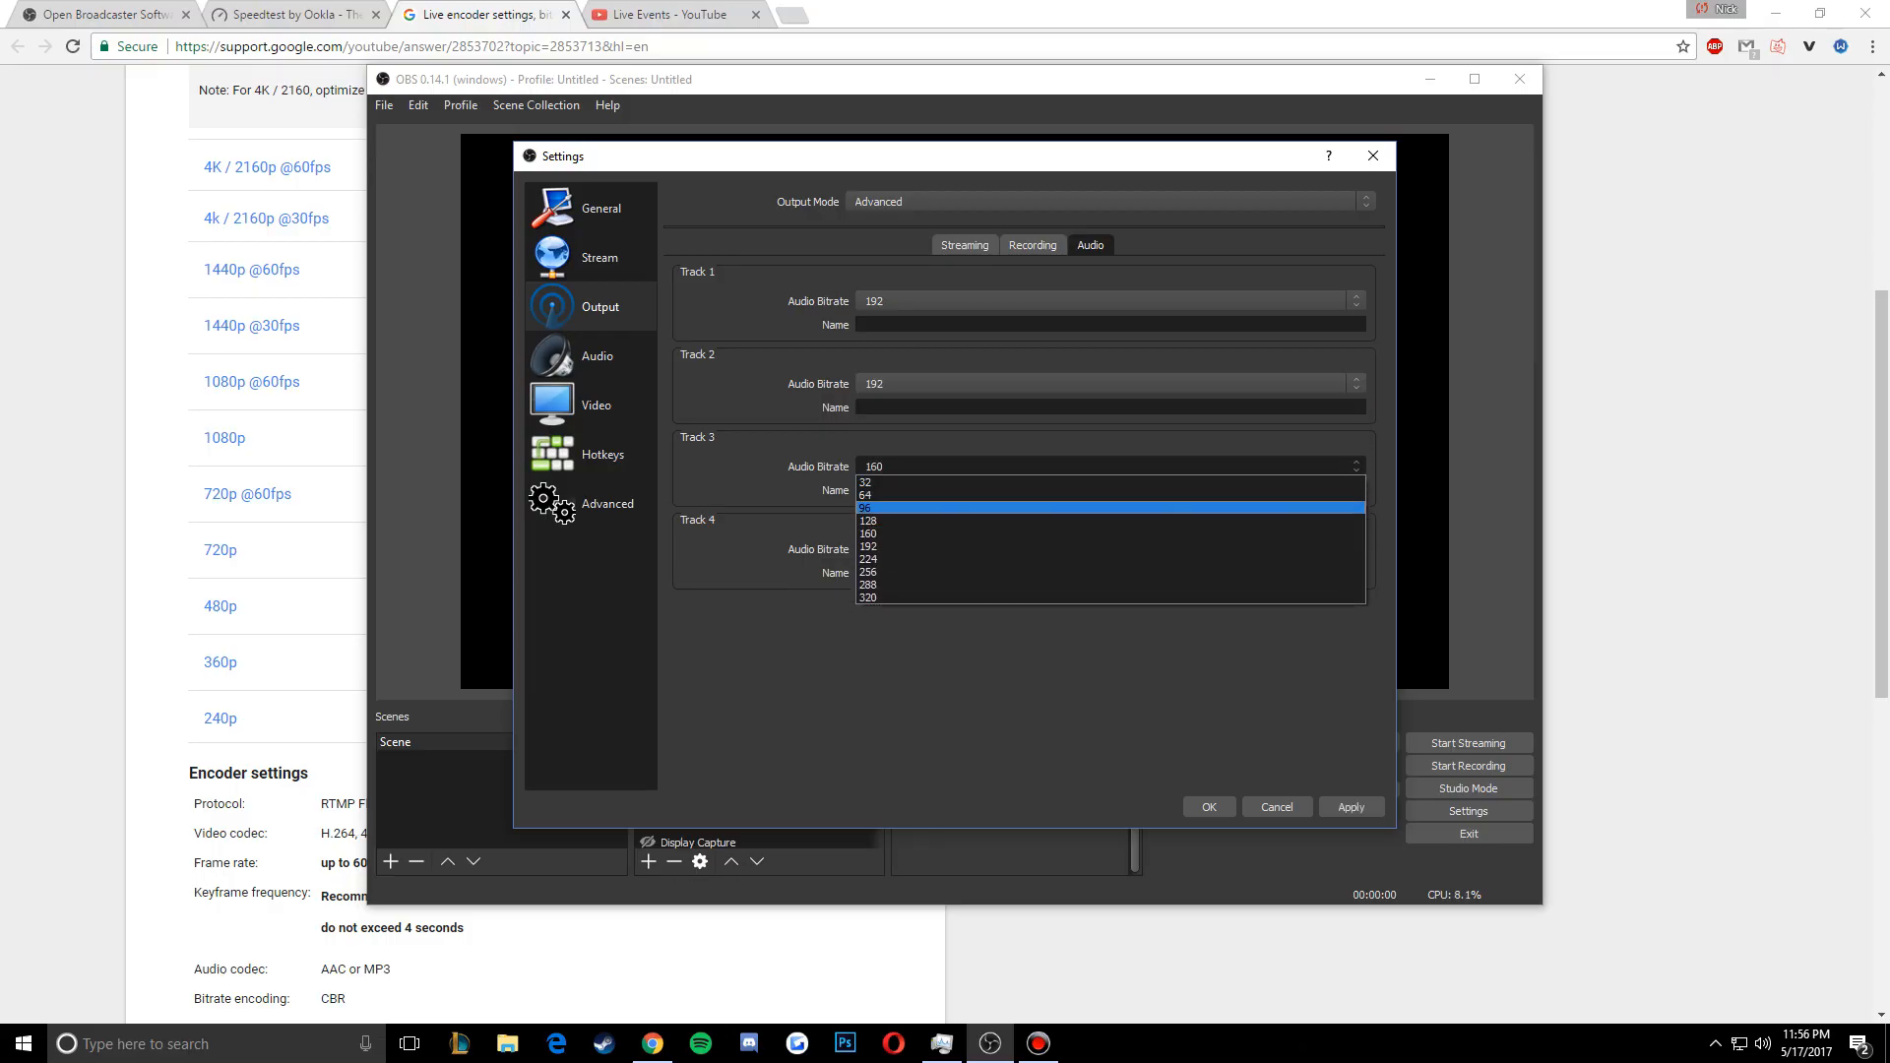
pyautogui.click(1110, 546)
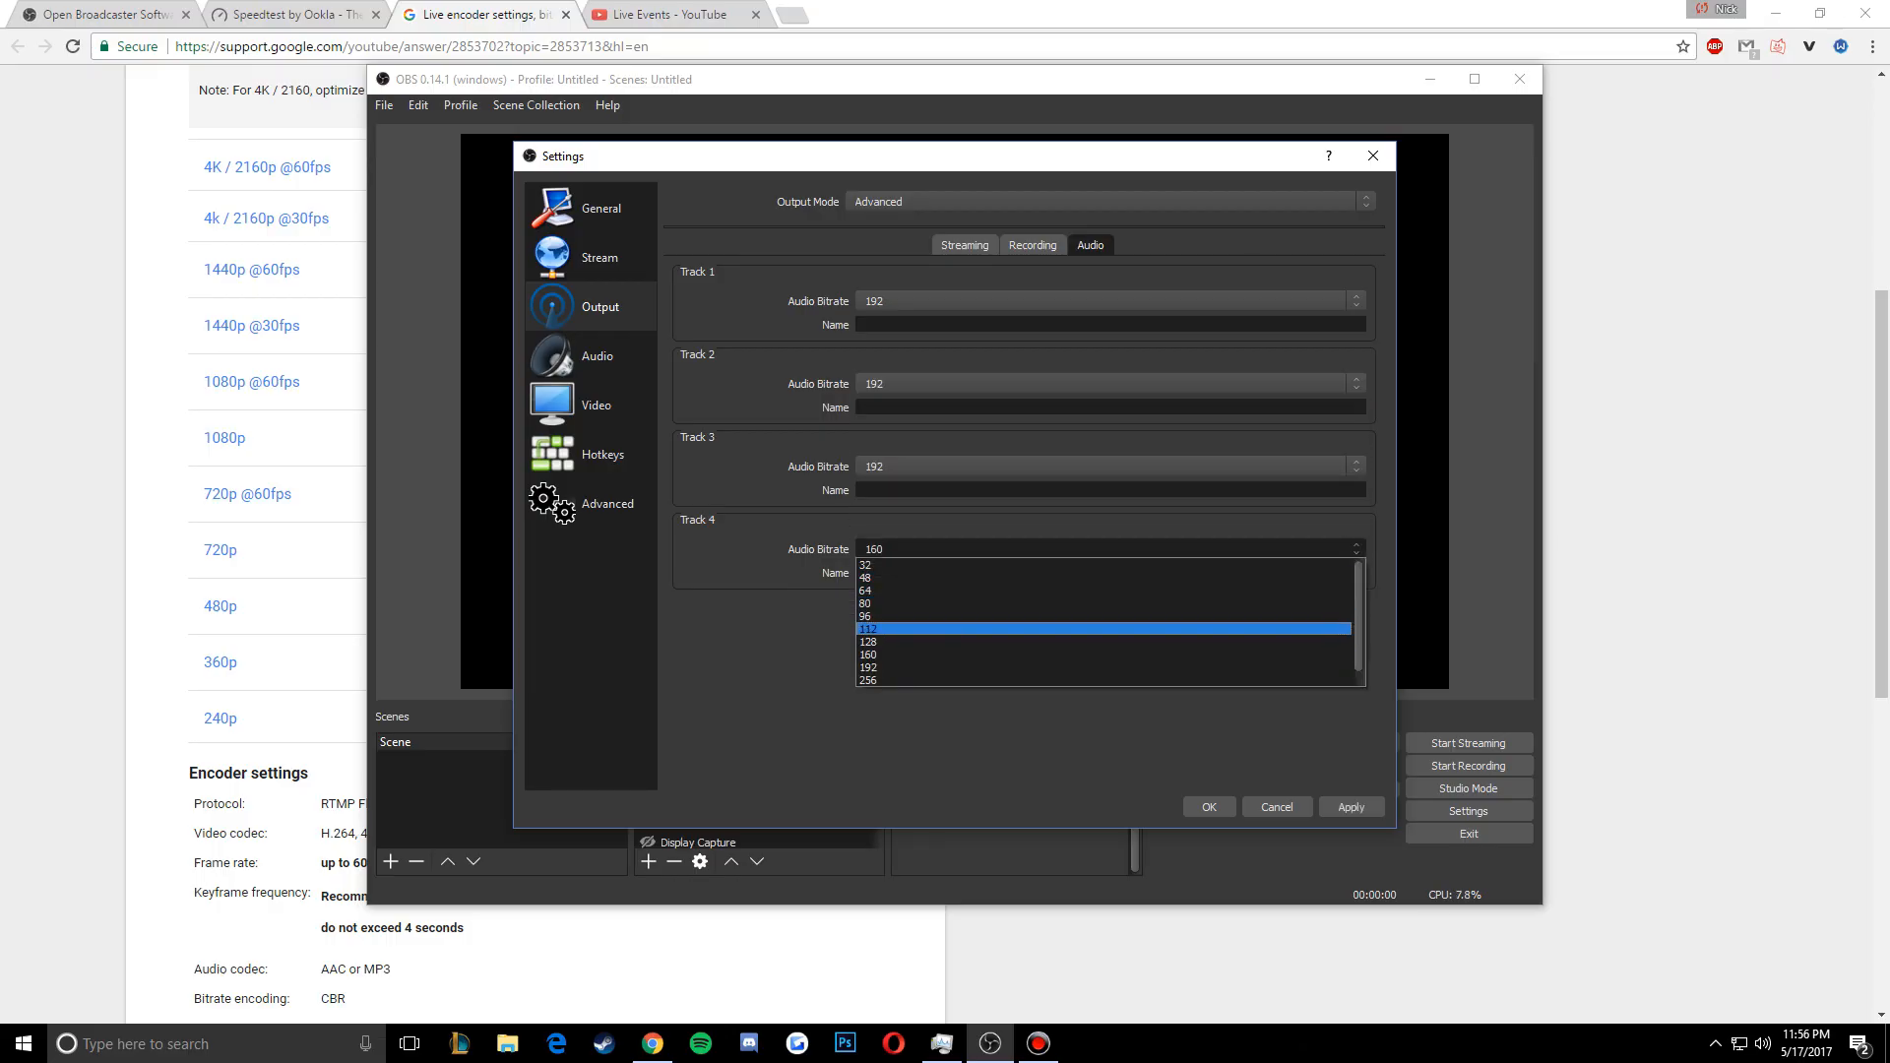
pyautogui.click(1103, 667)
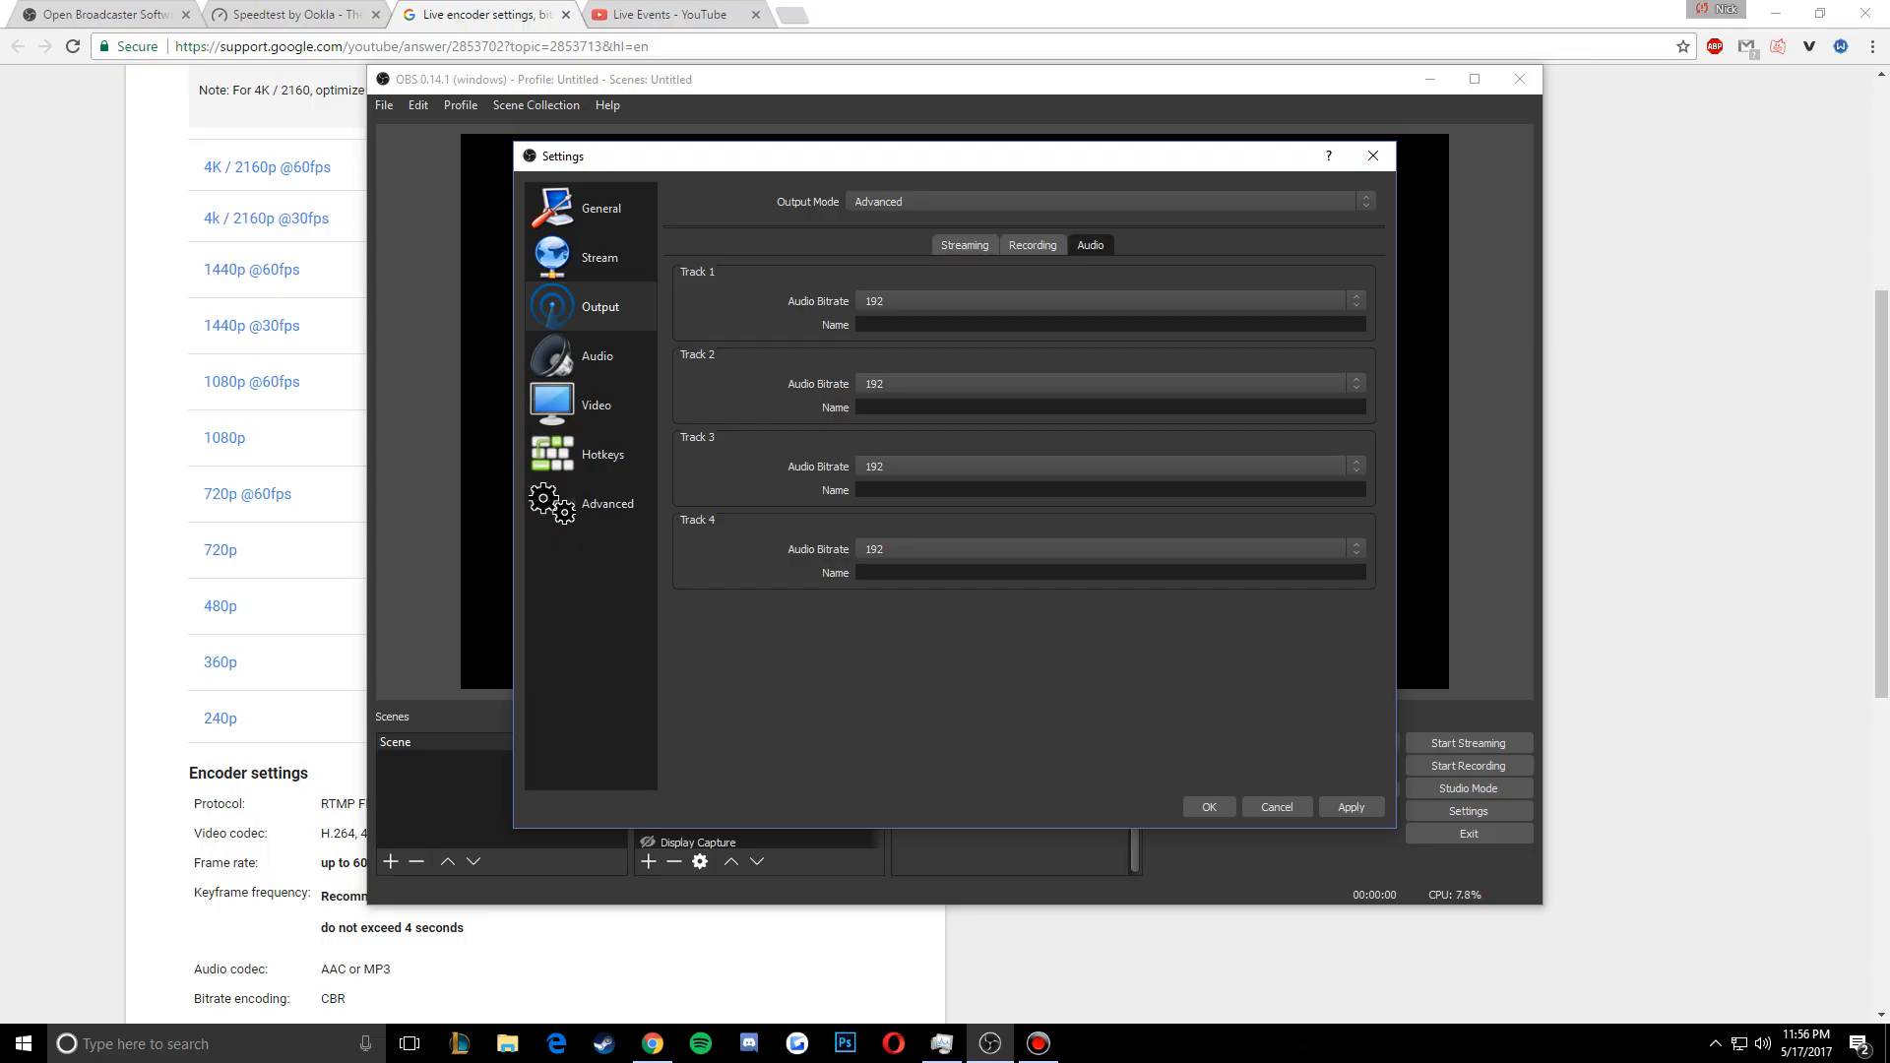
pyautogui.click(1351, 807)
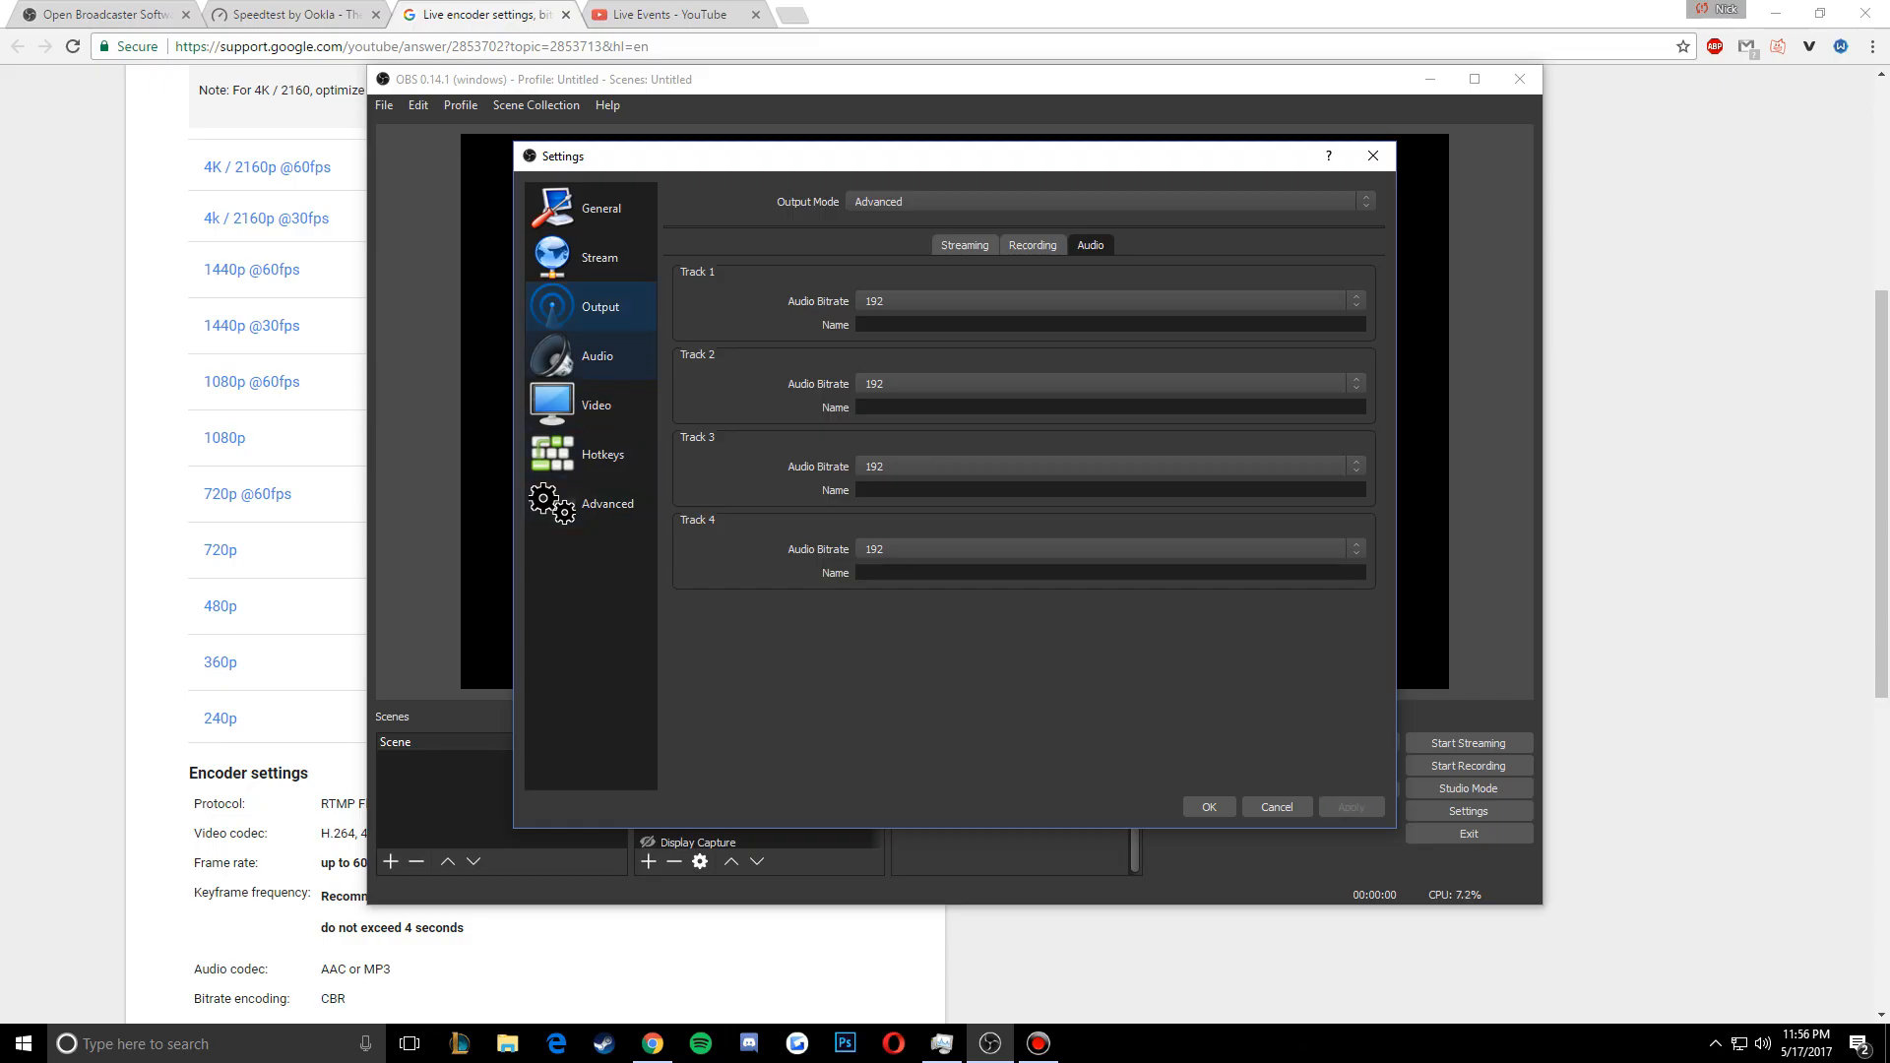
# Open the OBS audio settings and check the recommended audio sample rate on the YouTube encoder page
pyautogui.click(594, 356)
pyautogui.hotkey('alt', 'Tab')
pyautogui.scroll(-4, 534, 543)
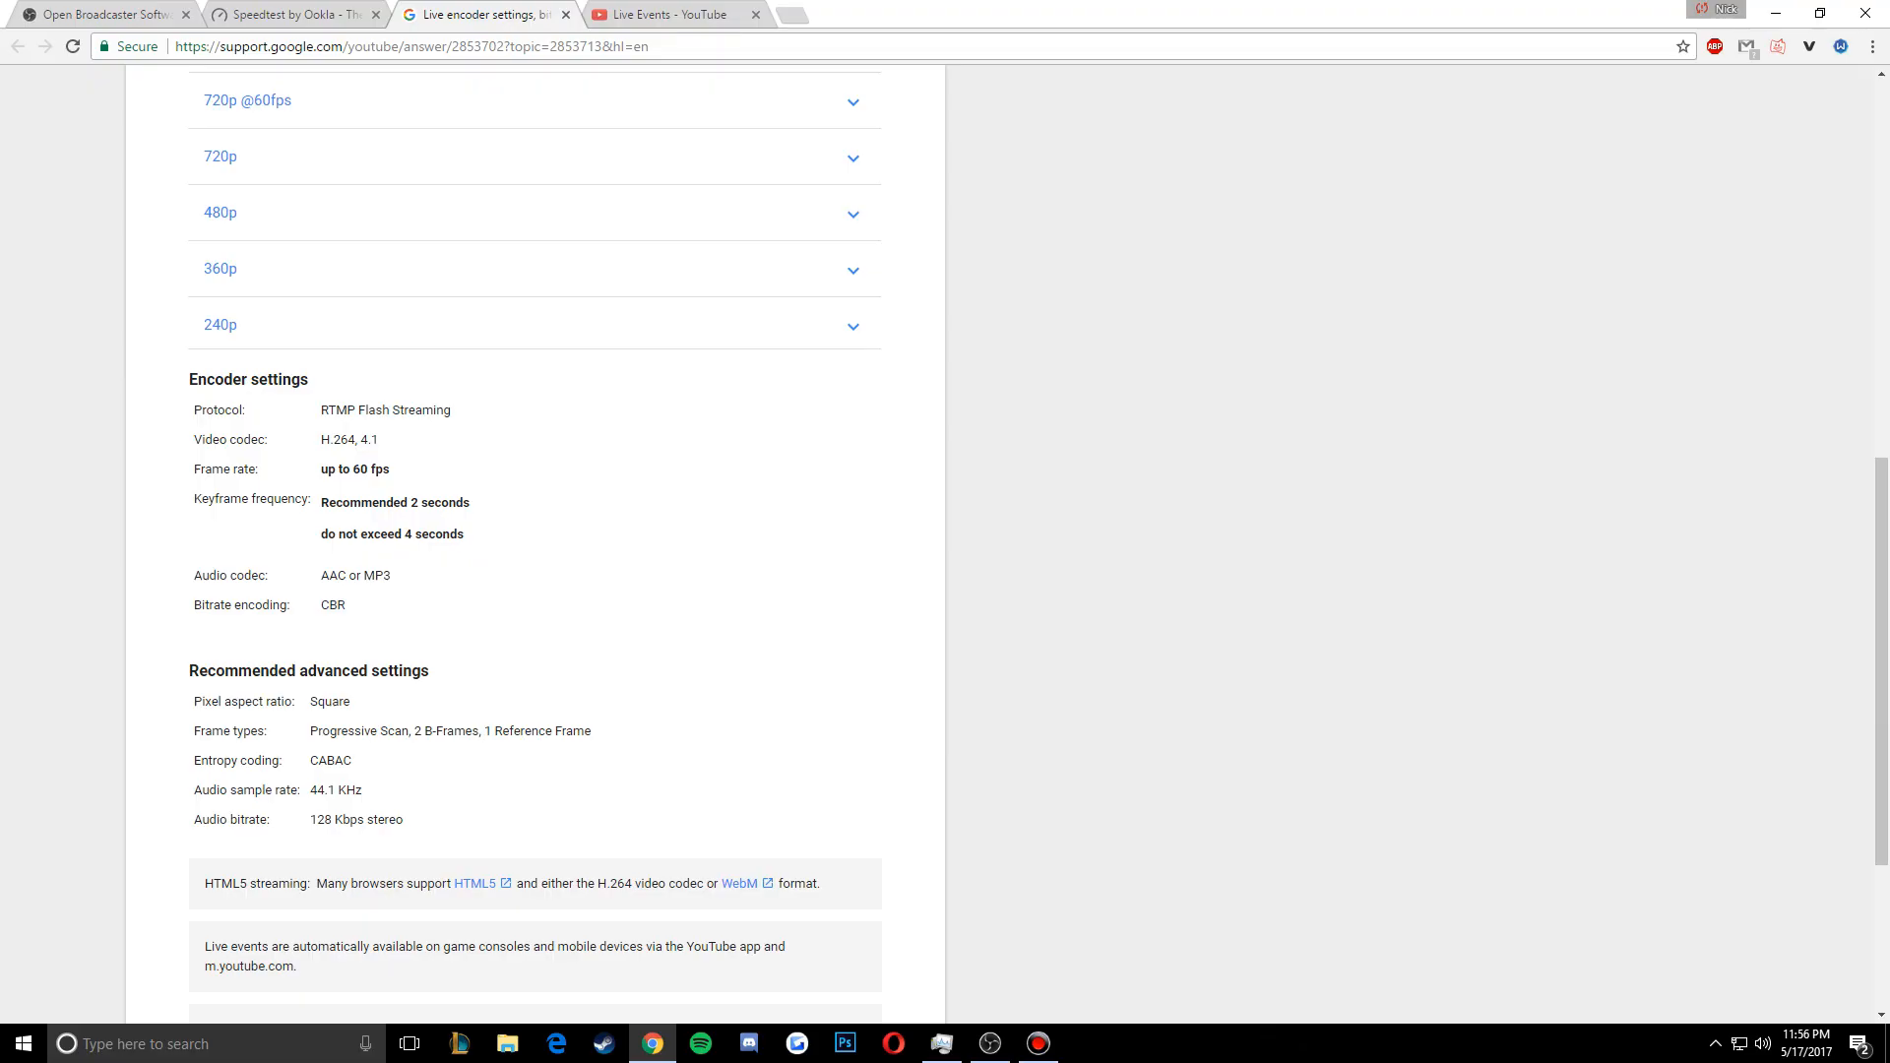
pyautogui.moveTo(310, 790); pyautogui.dragTo(364, 791)
pyautogui.click(423, 790)
# Switch to OBS Studio, keep the audio sample rate at 48khz and the desktop audio device at Default
pyautogui.click(990, 1043)
pyautogui.click(1083, 201)
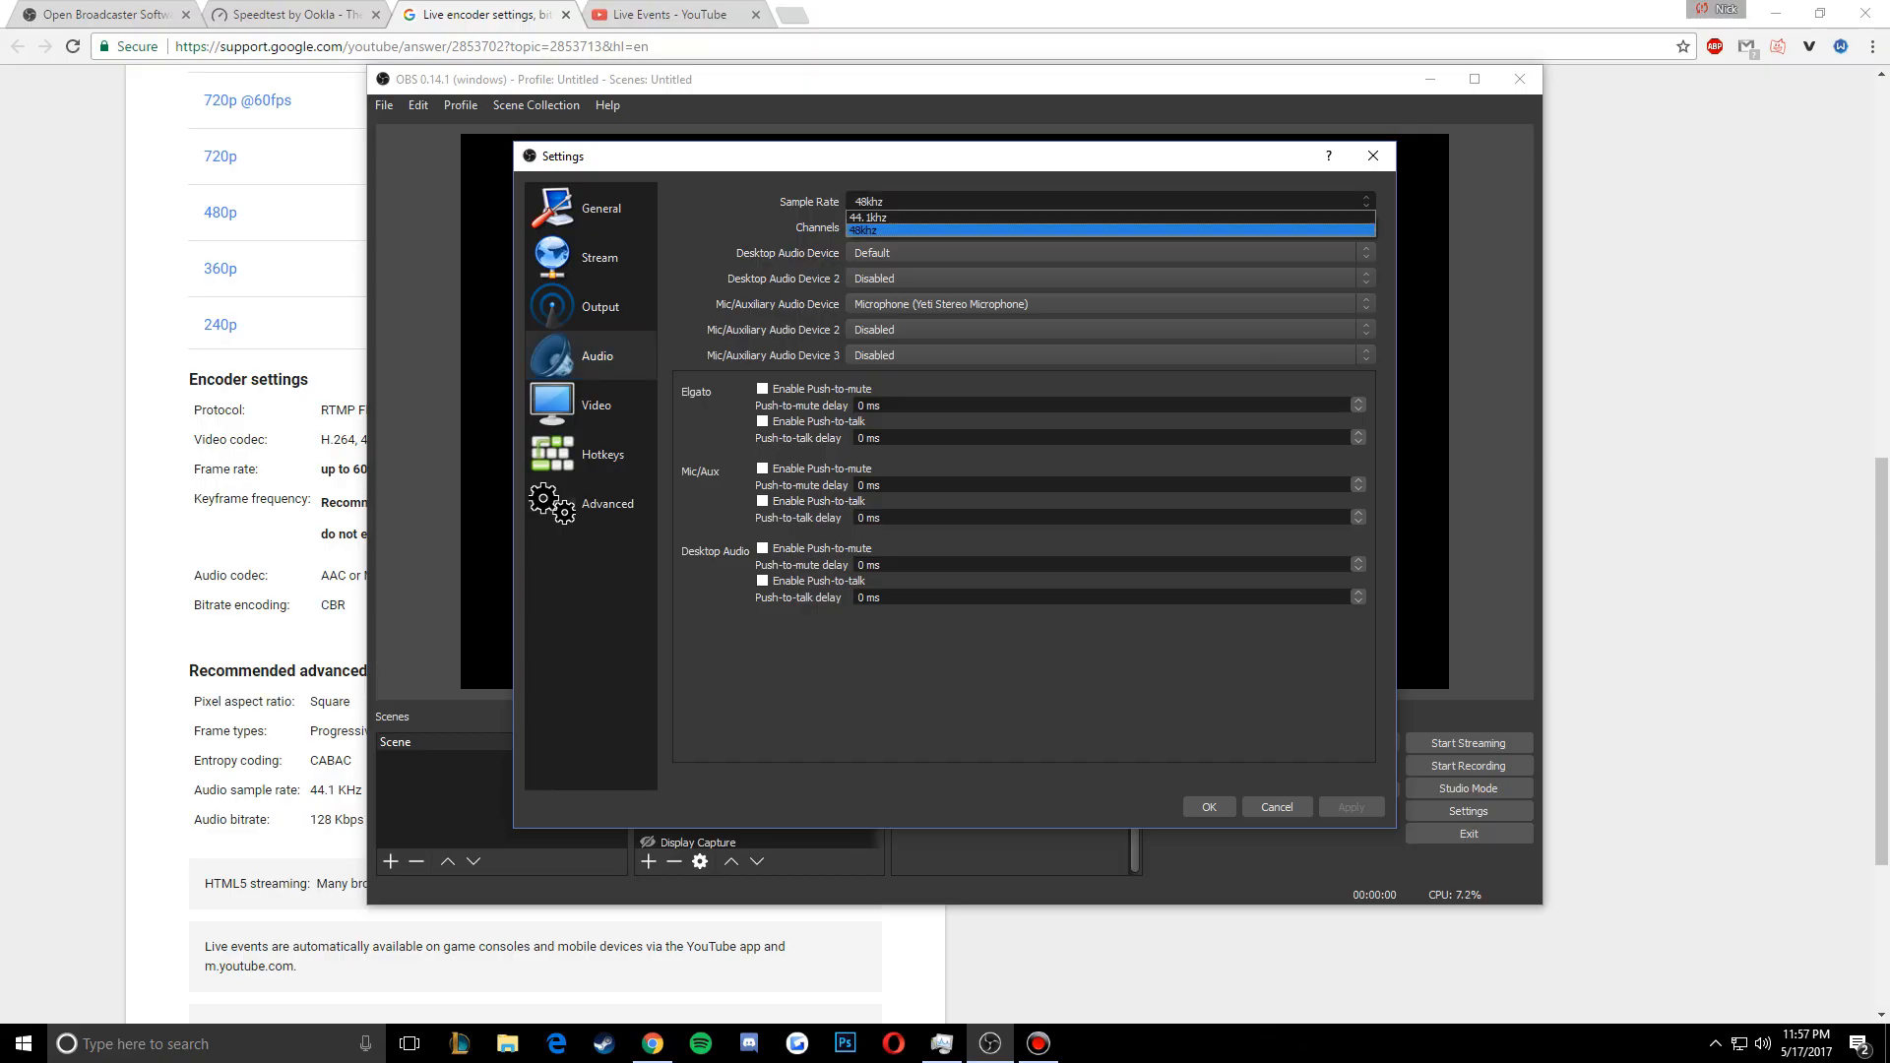
pyautogui.click(1082, 230)
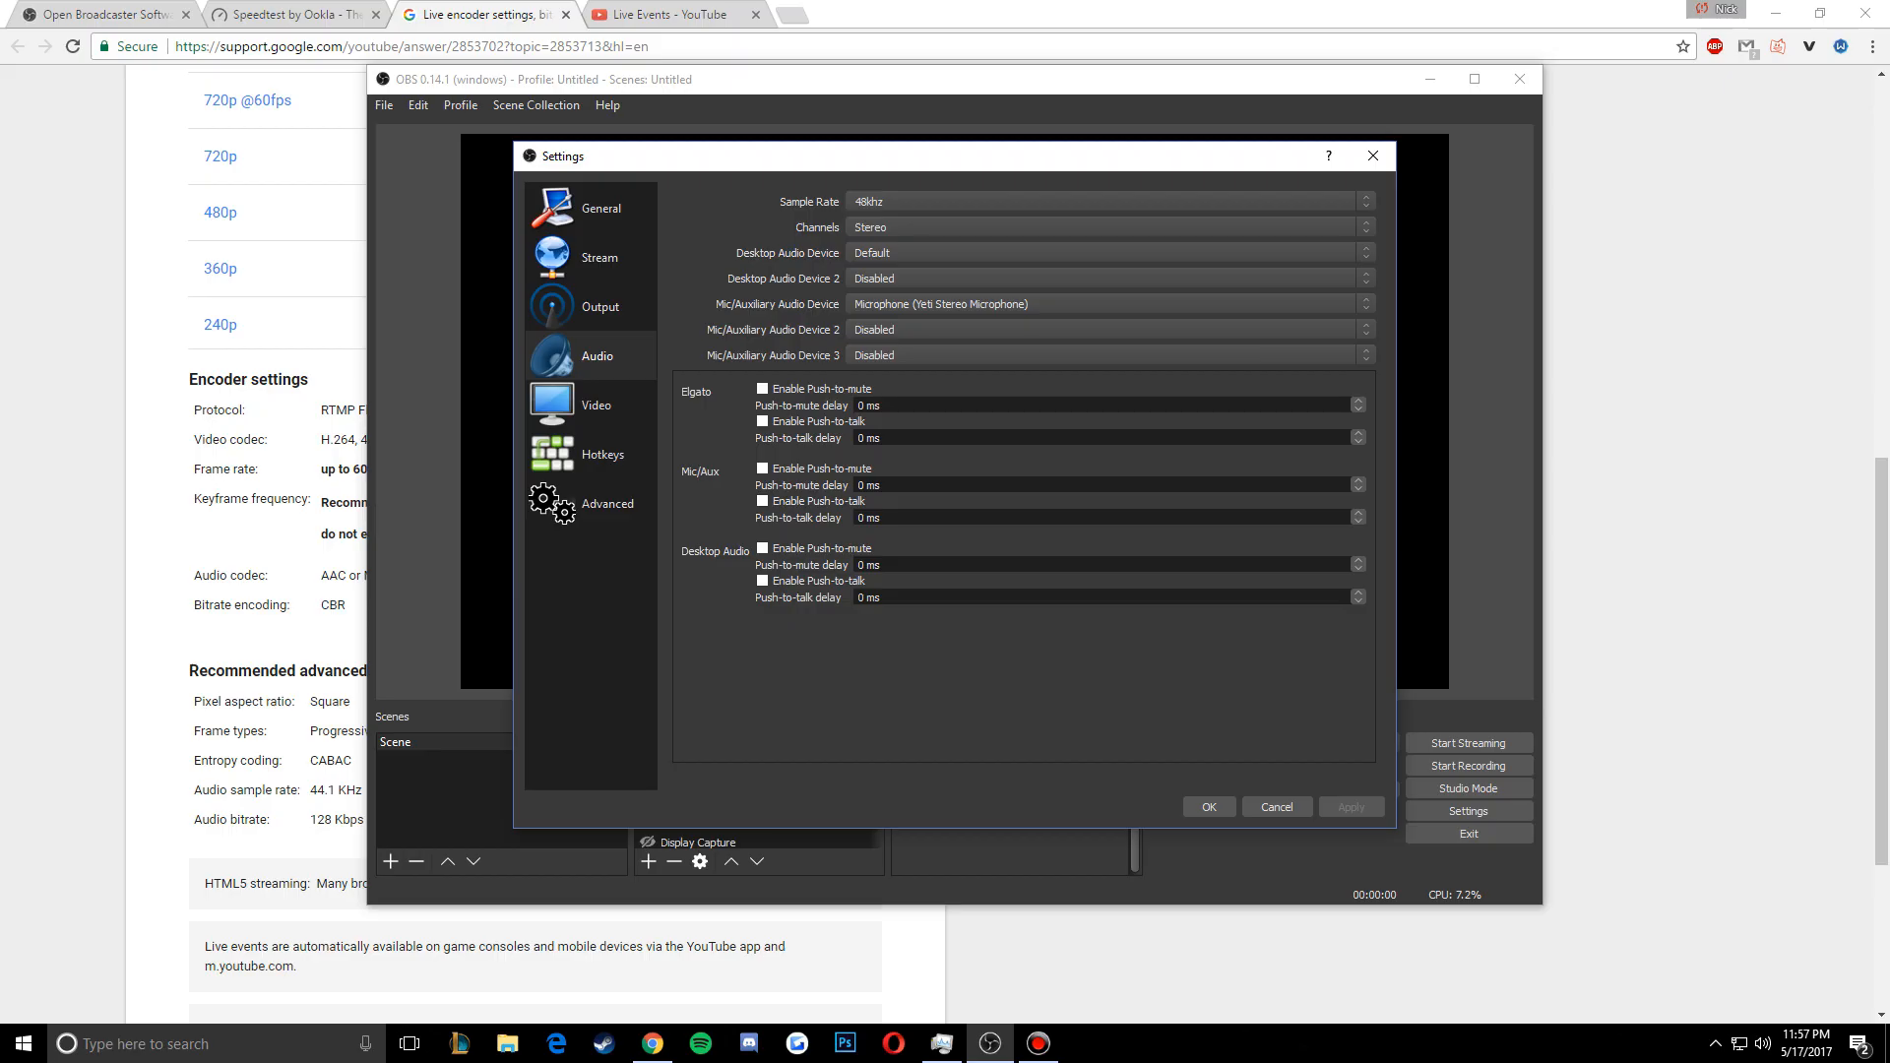
pyautogui.click(1110, 253)
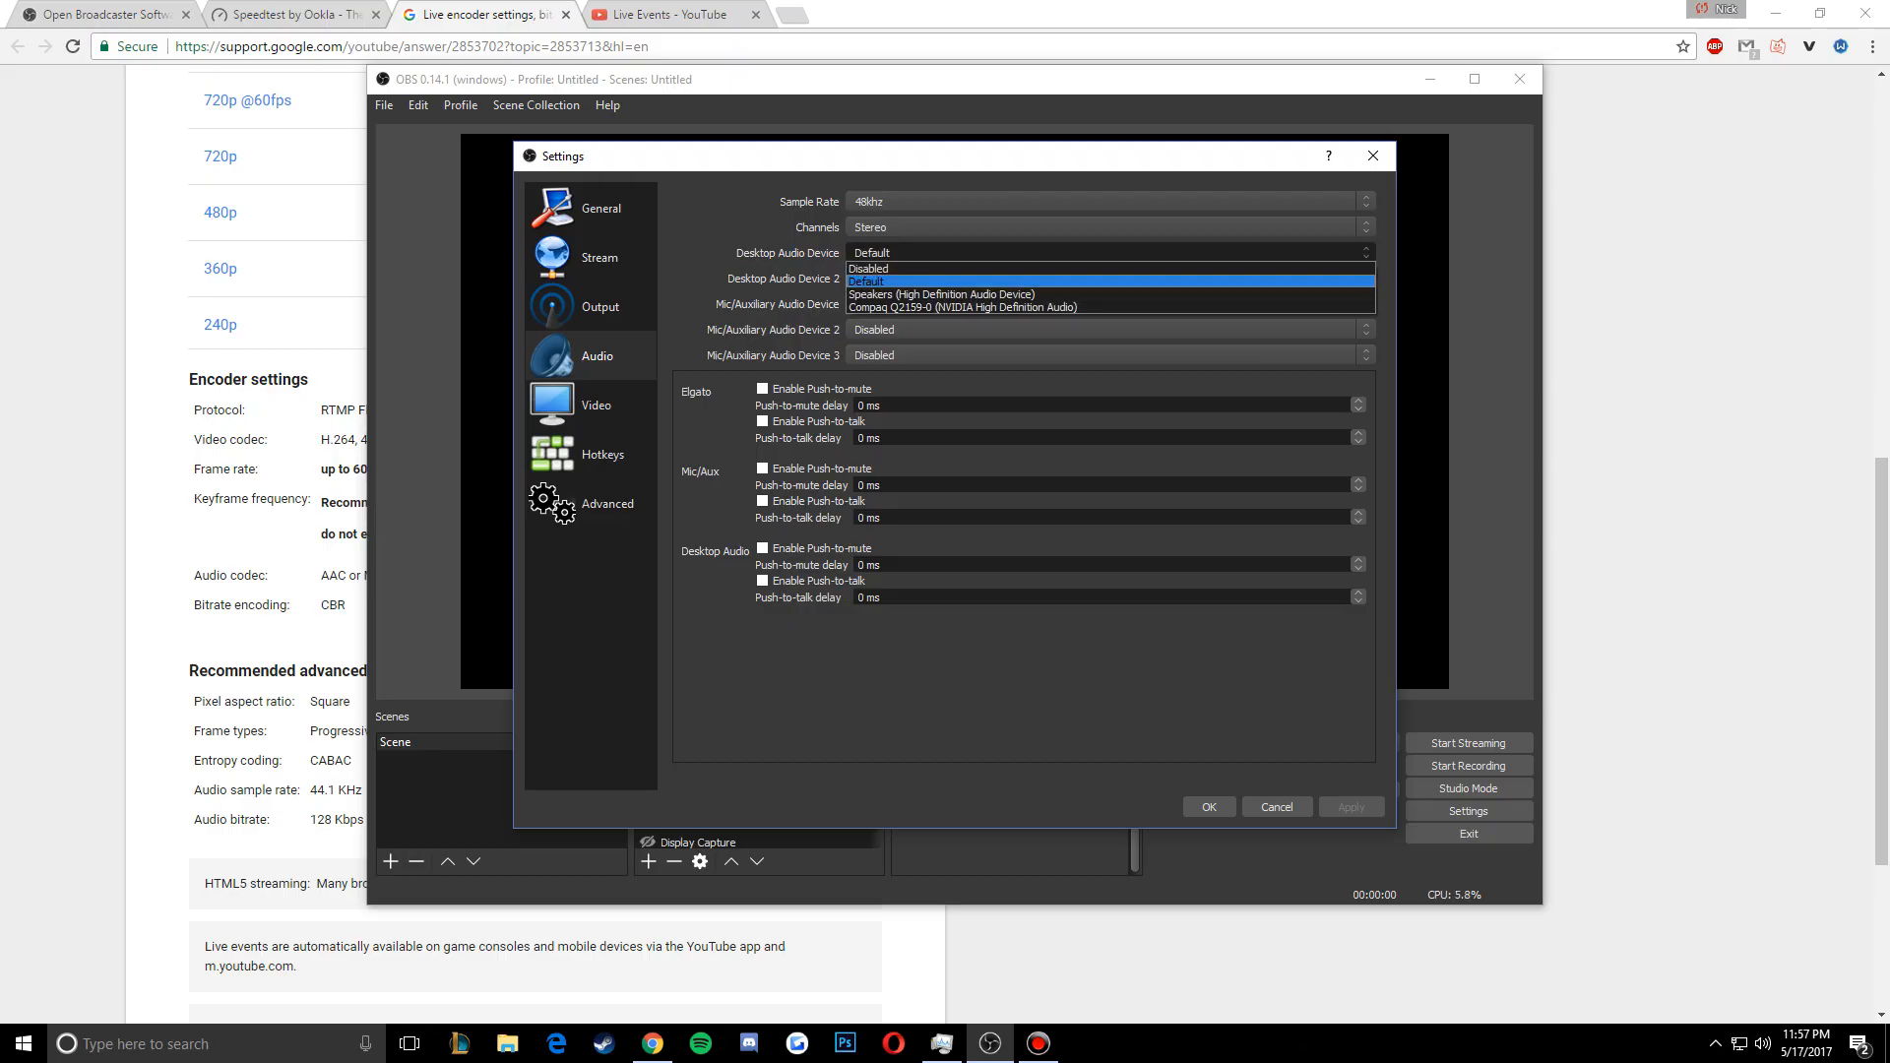
pyautogui.click(1110, 282)
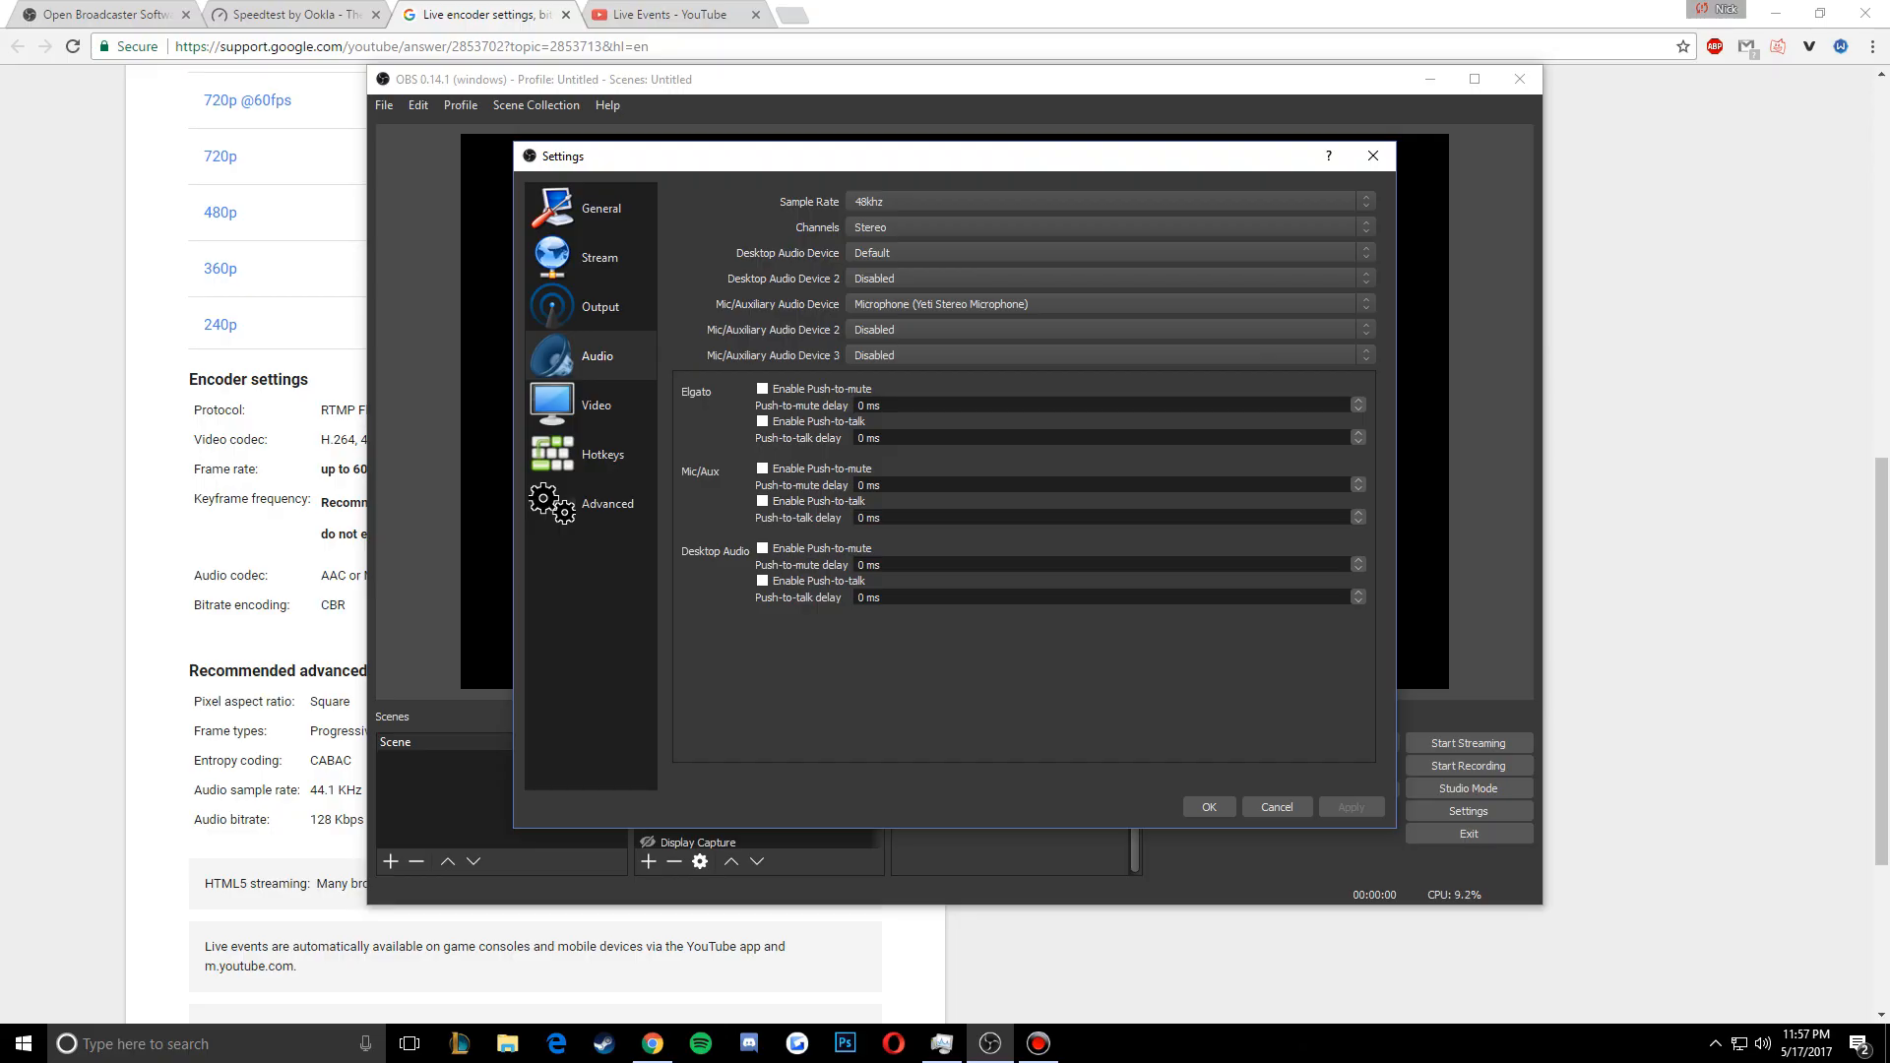
# Review the device options for the second desktop audio device and the first two microphone devices
pyautogui.click(1110, 279)
pyautogui.click(1110, 278)
pyautogui.click(1110, 304)
pyautogui.click(1110, 344)
pyautogui.click(1110, 330)
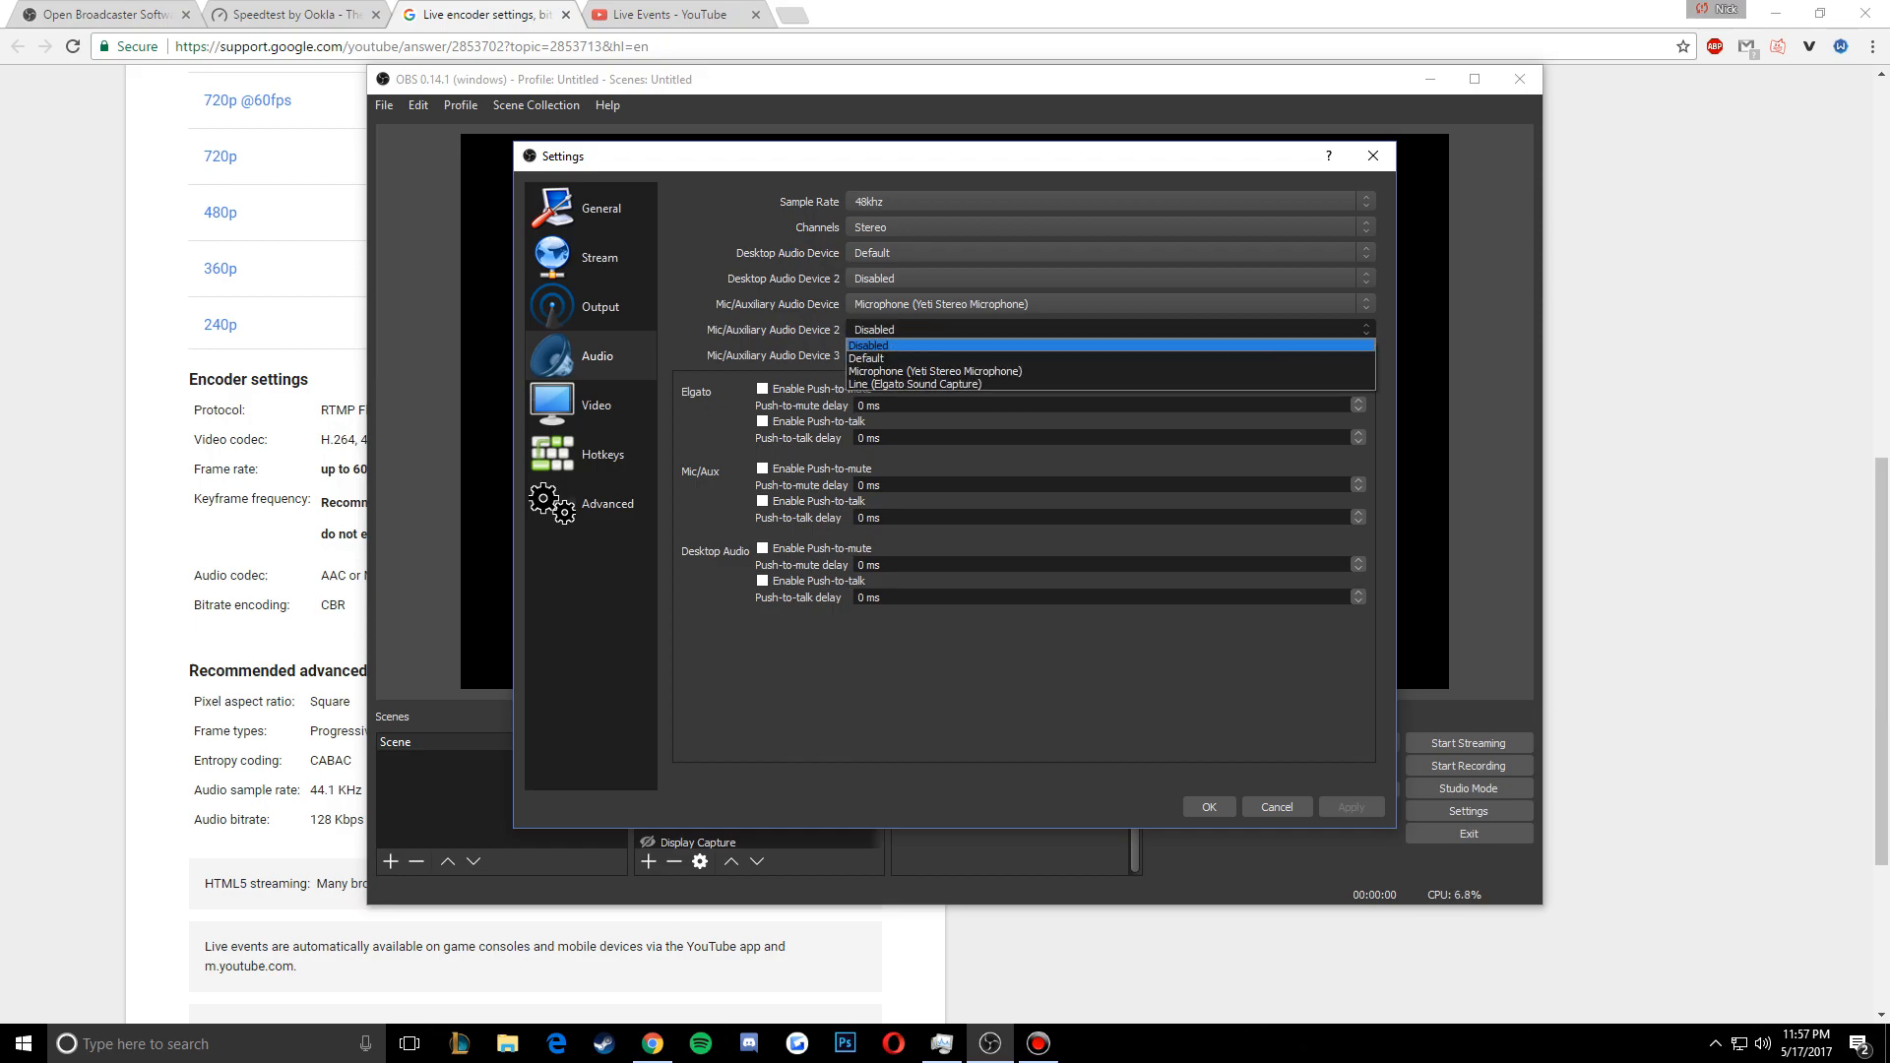
pyautogui.click(1110, 330)
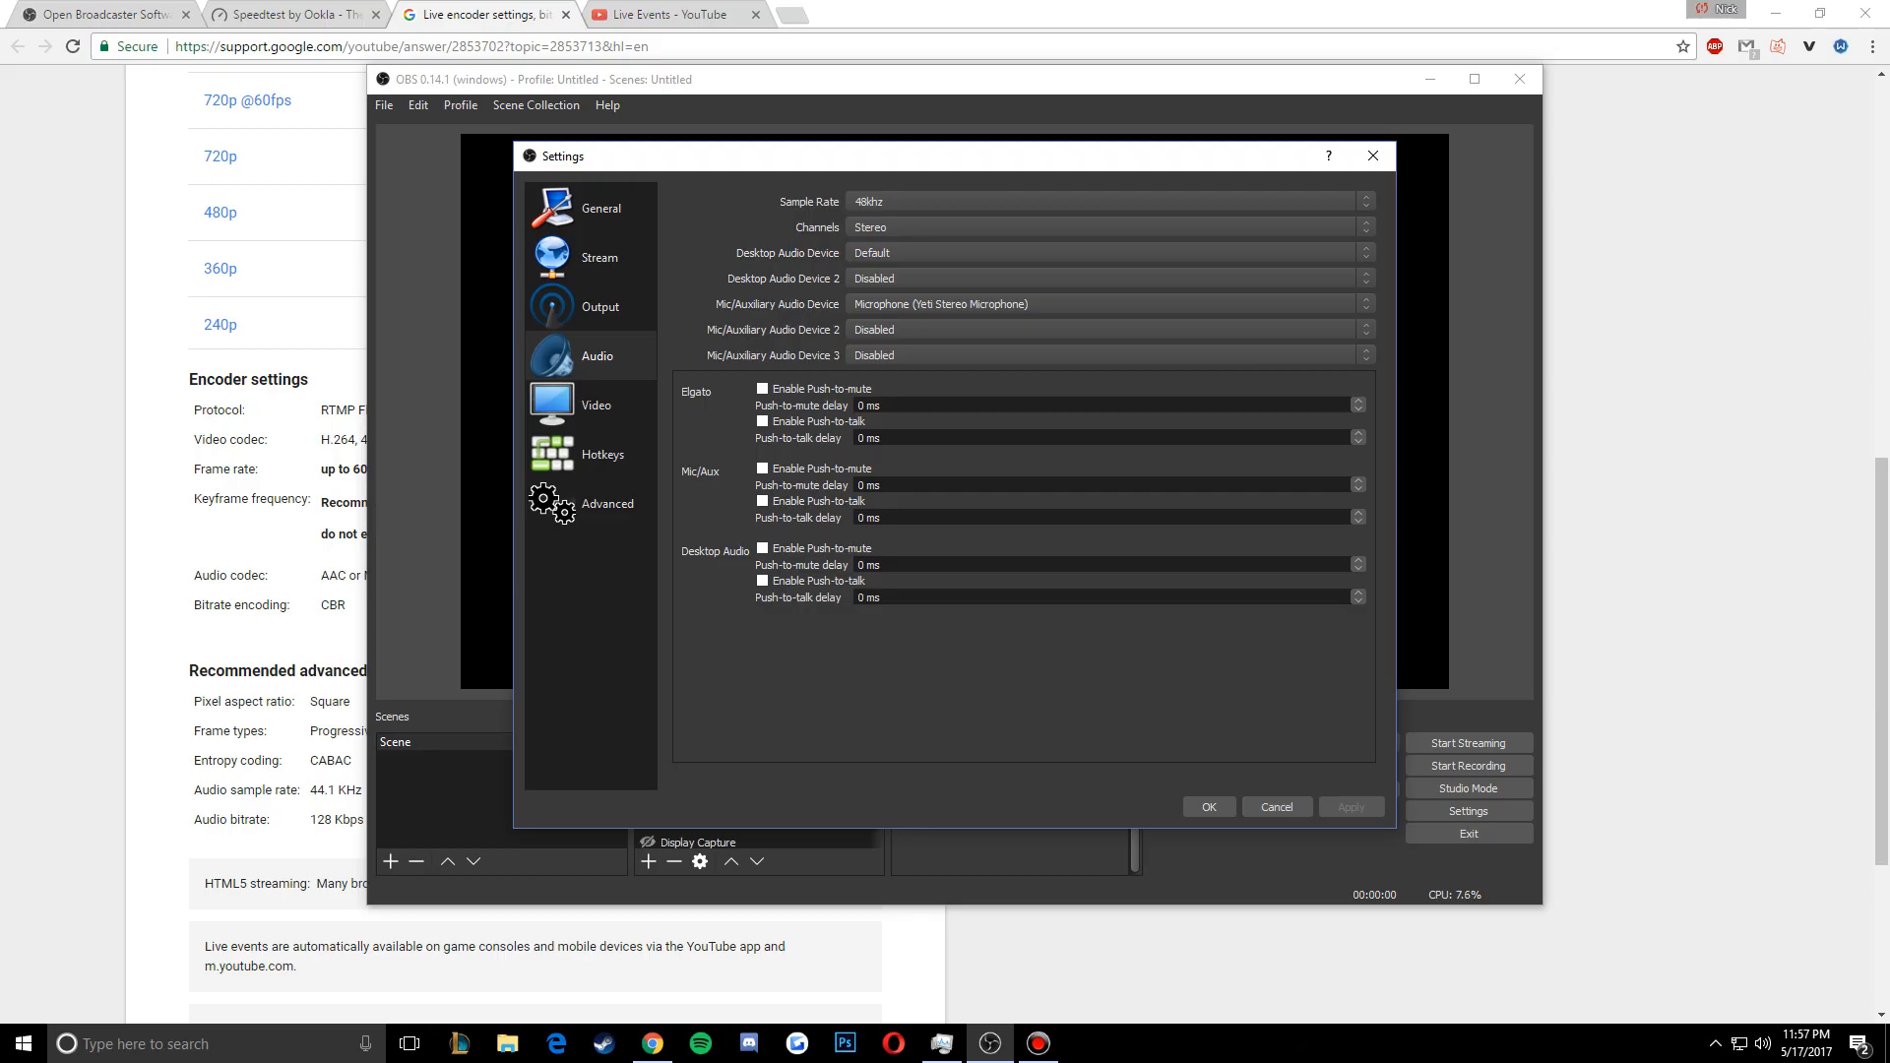
# Open the advanced settings and keep the YUV color space at 601 and the YUV color range at Partial
pyautogui.click(590, 404)
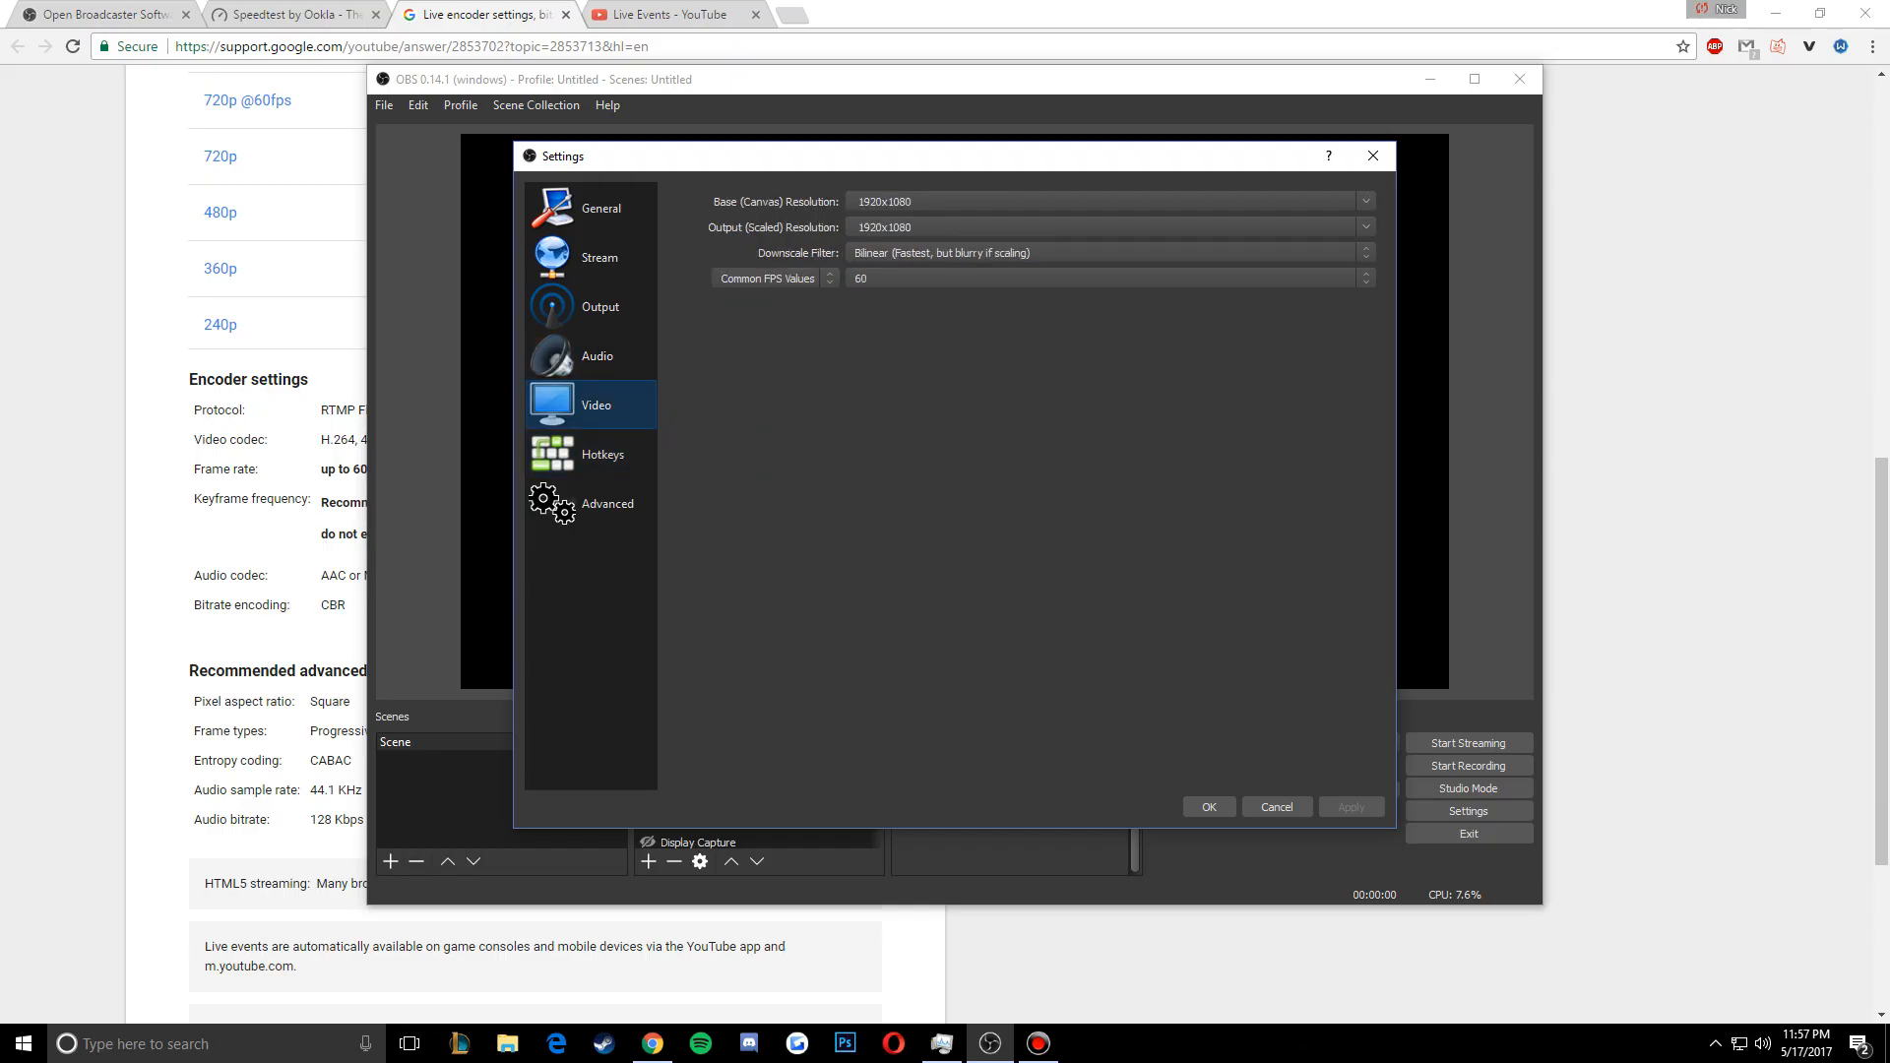
pyautogui.click(590, 454)
pyautogui.click(591, 503)
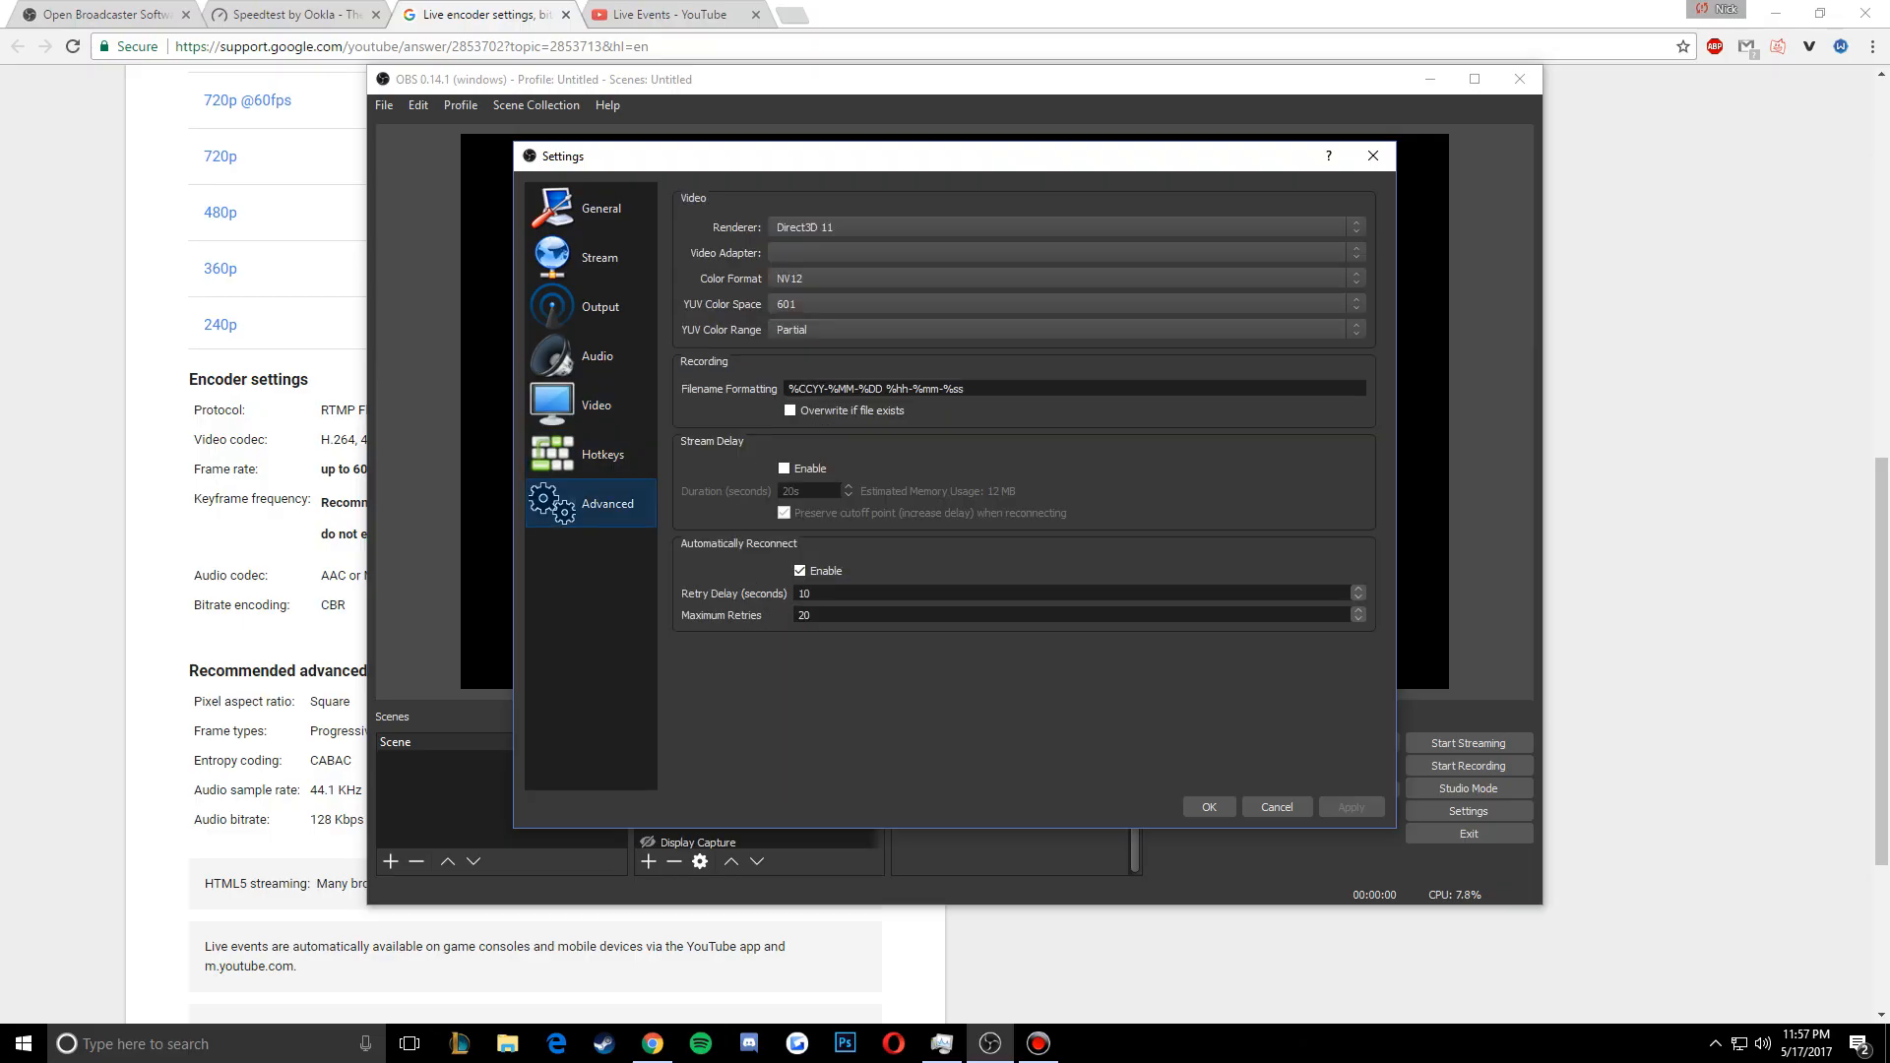
pyautogui.click(1066, 304)
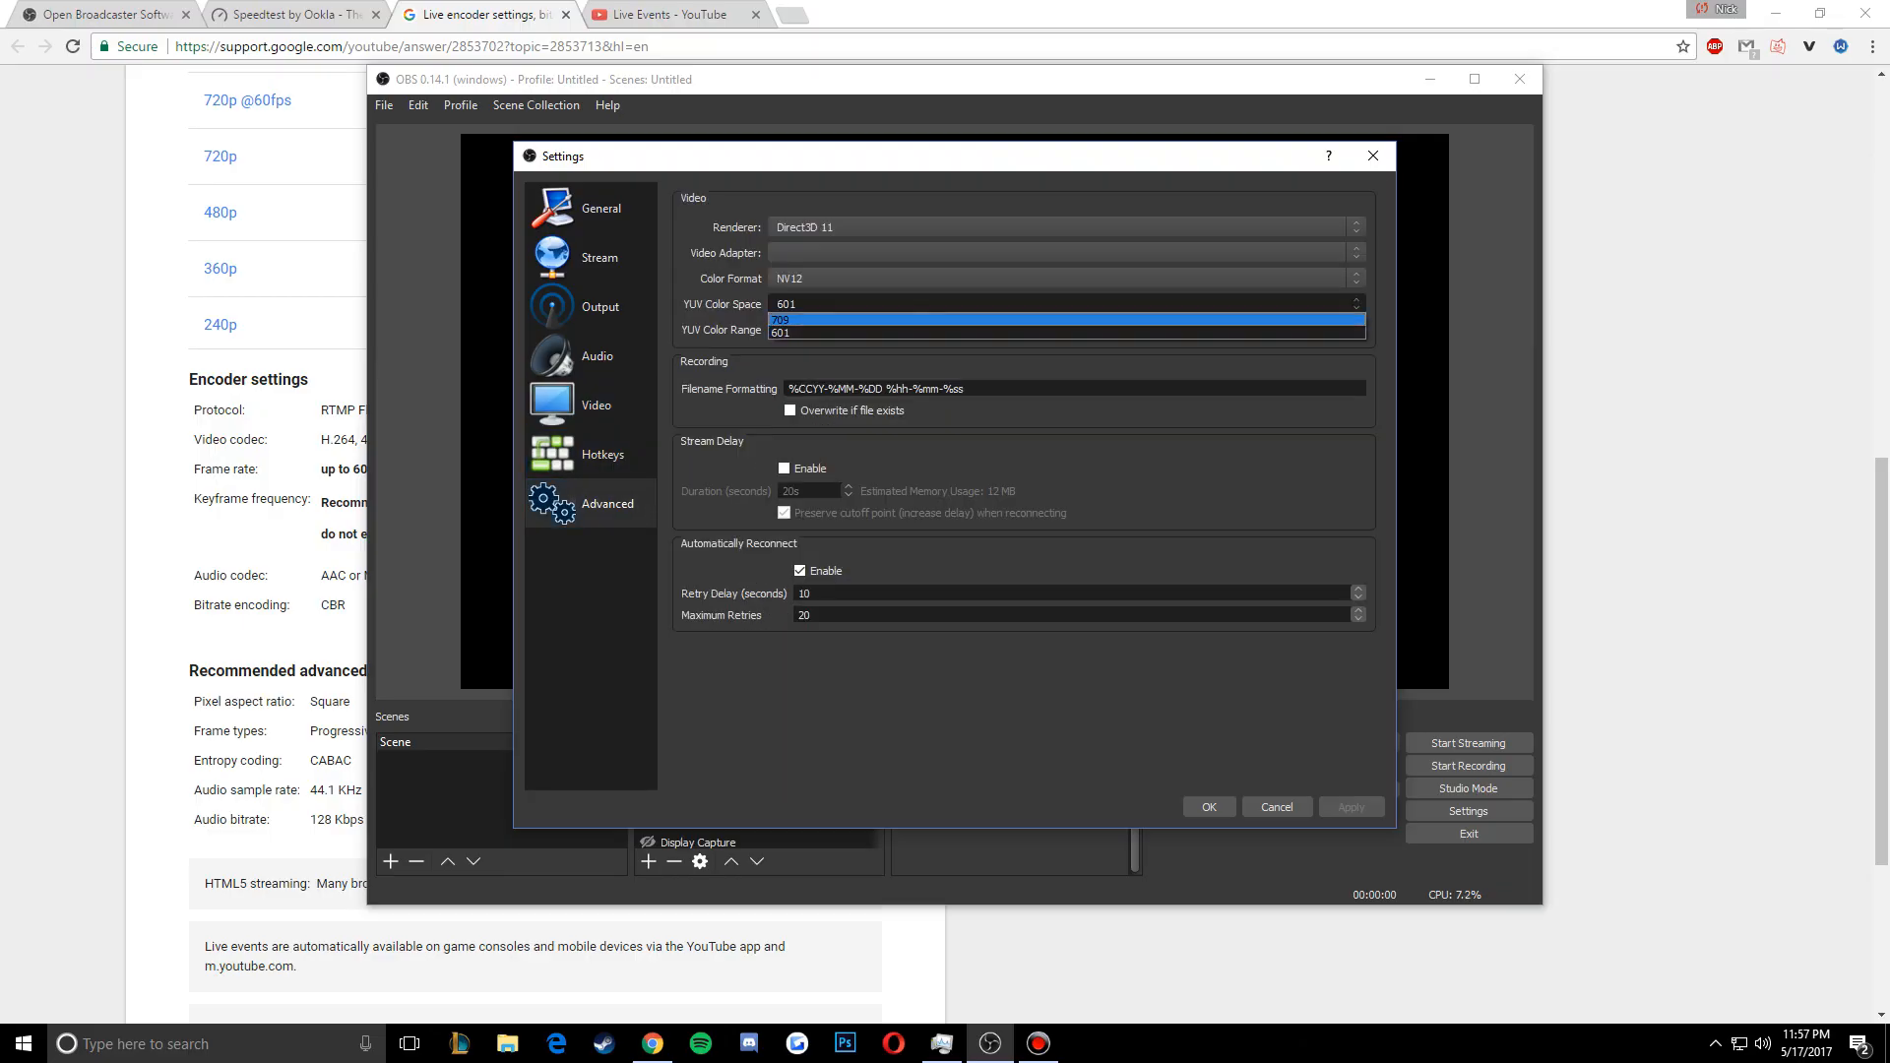
pyautogui.click(1066, 333)
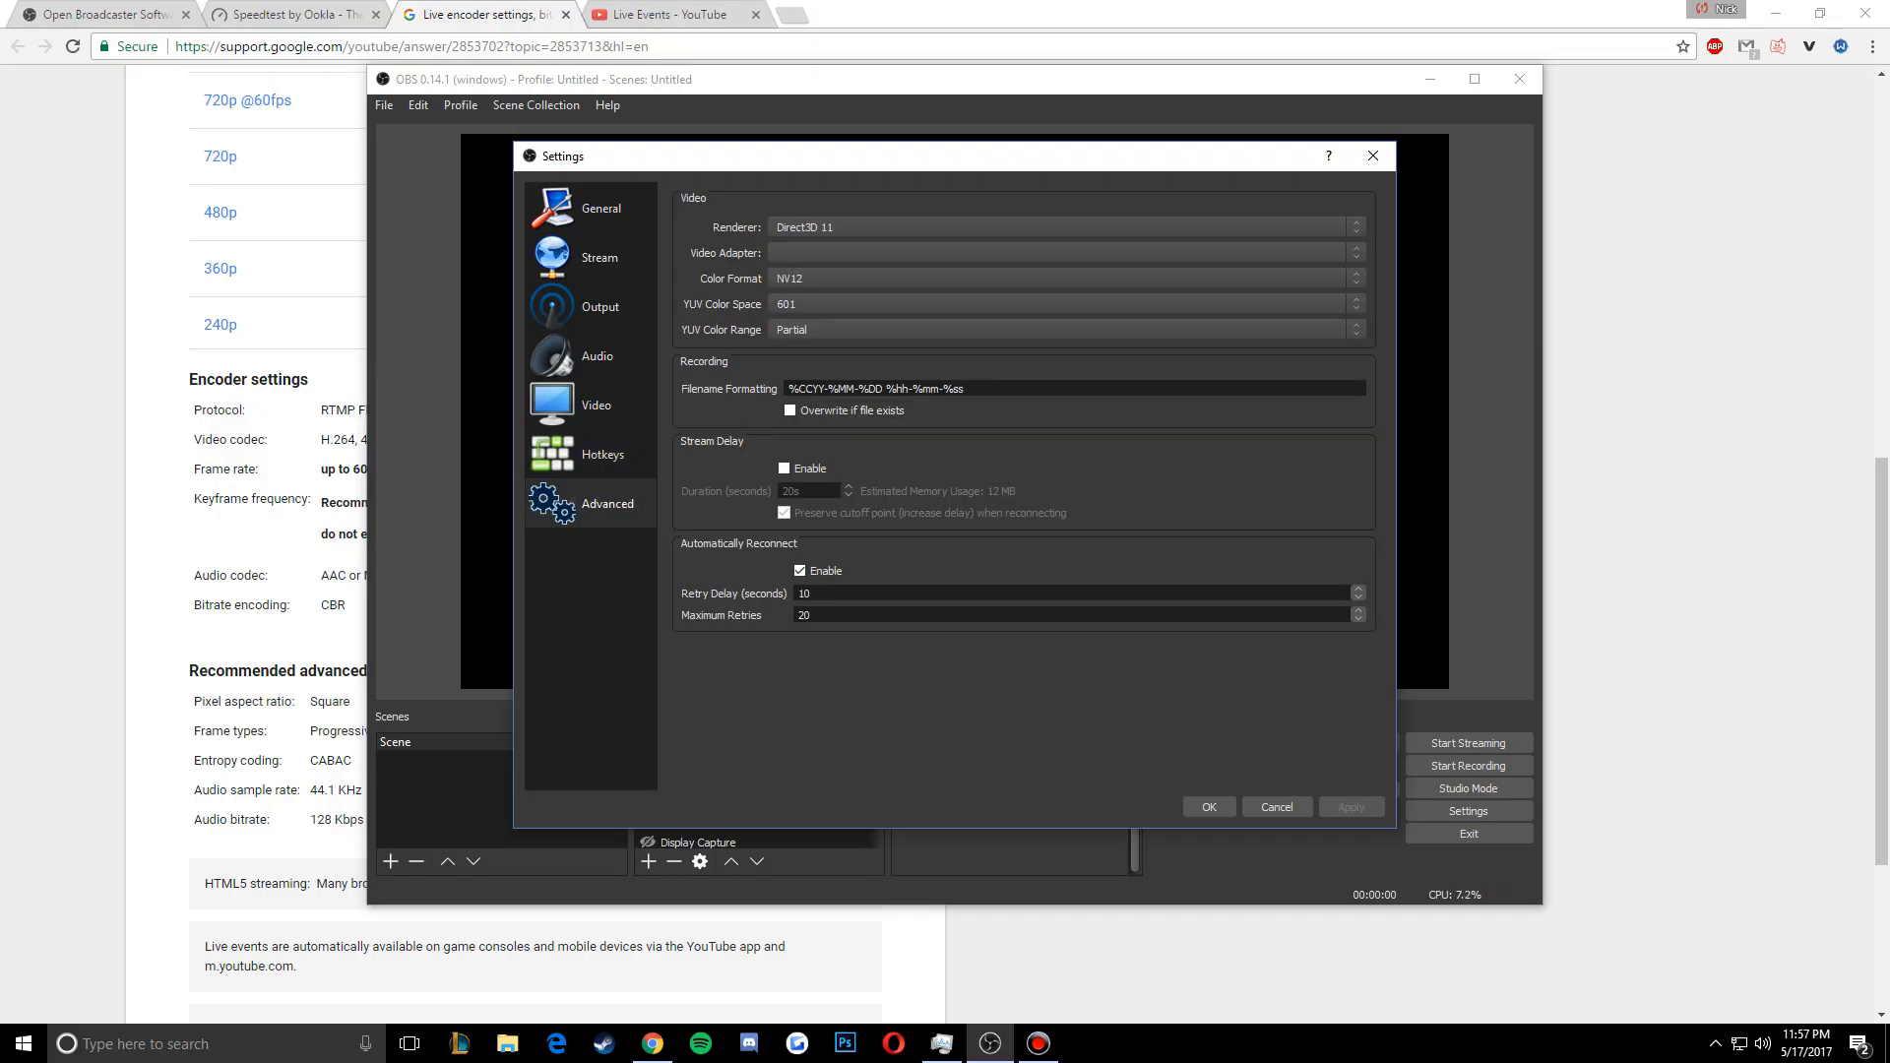
pyautogui.click(1066, 330)
pyautogui.click(1066, 347)
pyautogui.click(1066, 304)
pyautogui.click(1066, 332)
# Keep the color format at NV12 and the renderer at Direct3D 11
pyautogui.click(1066, 279)
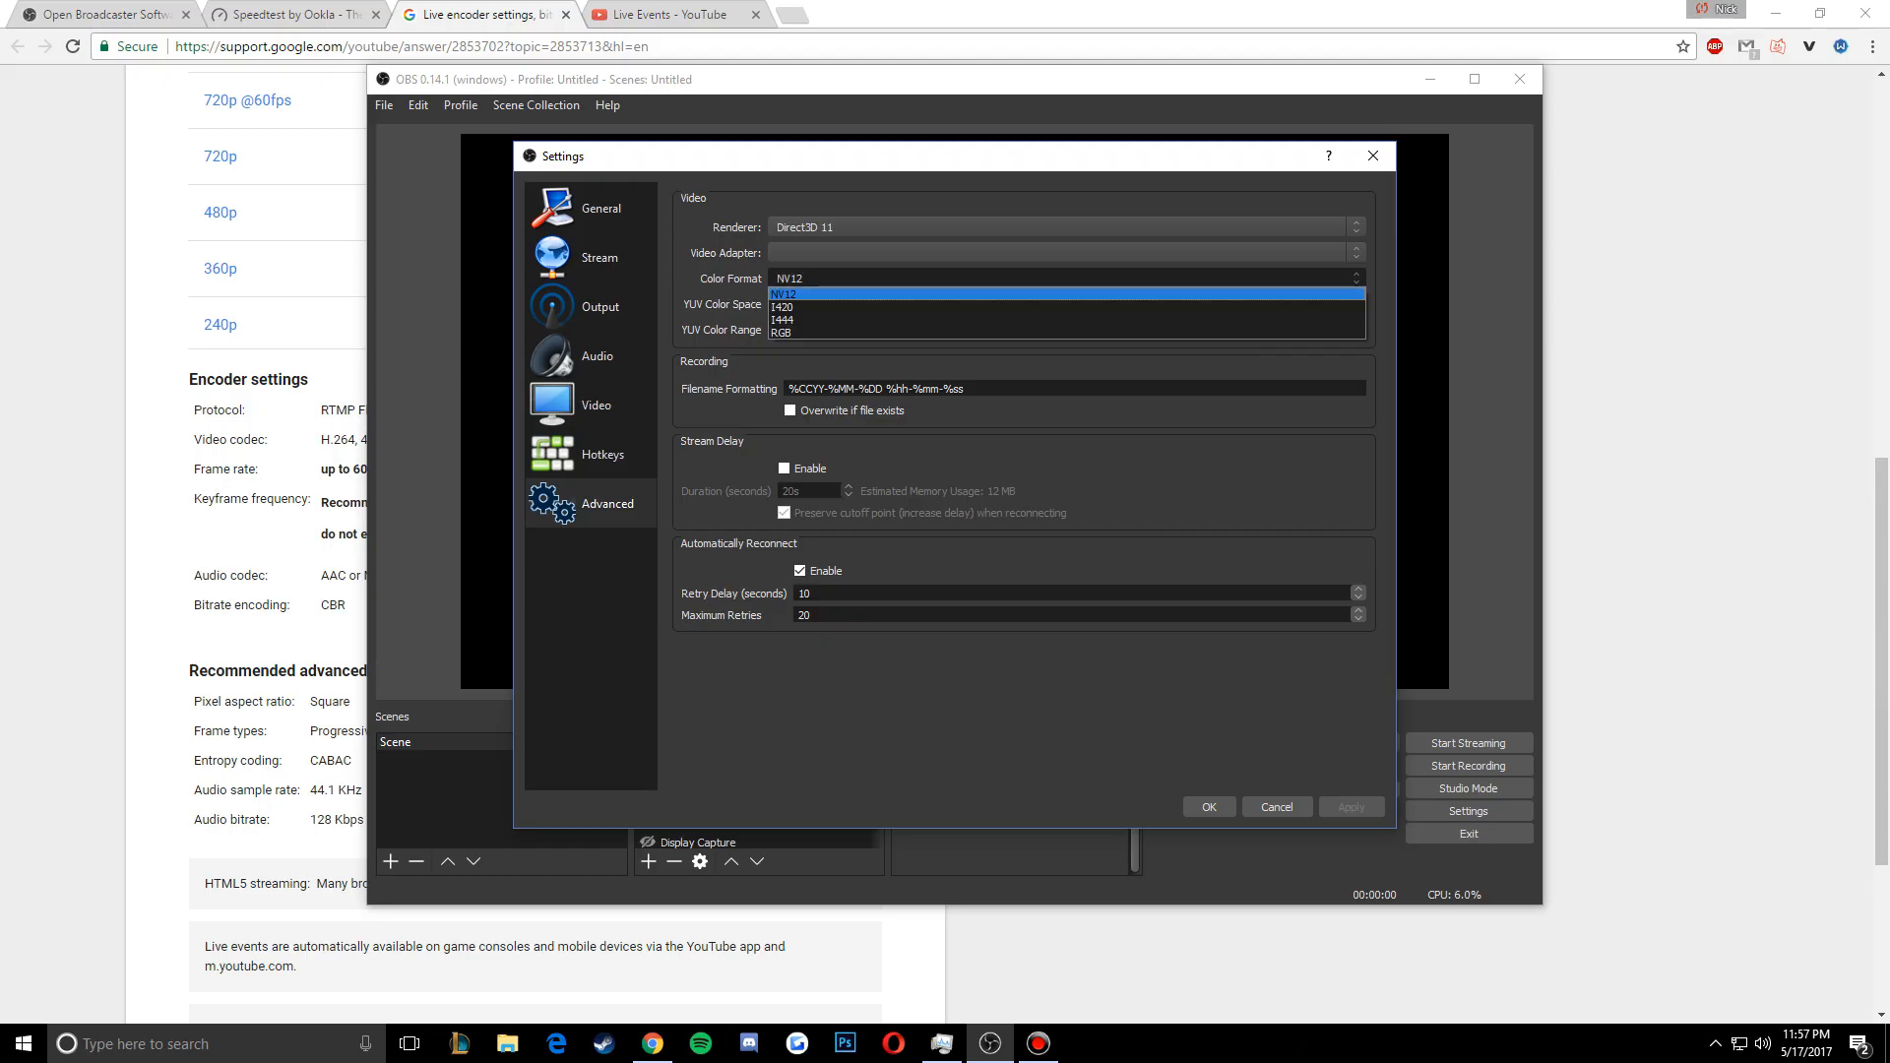
pyautogui.click(1066, 295)
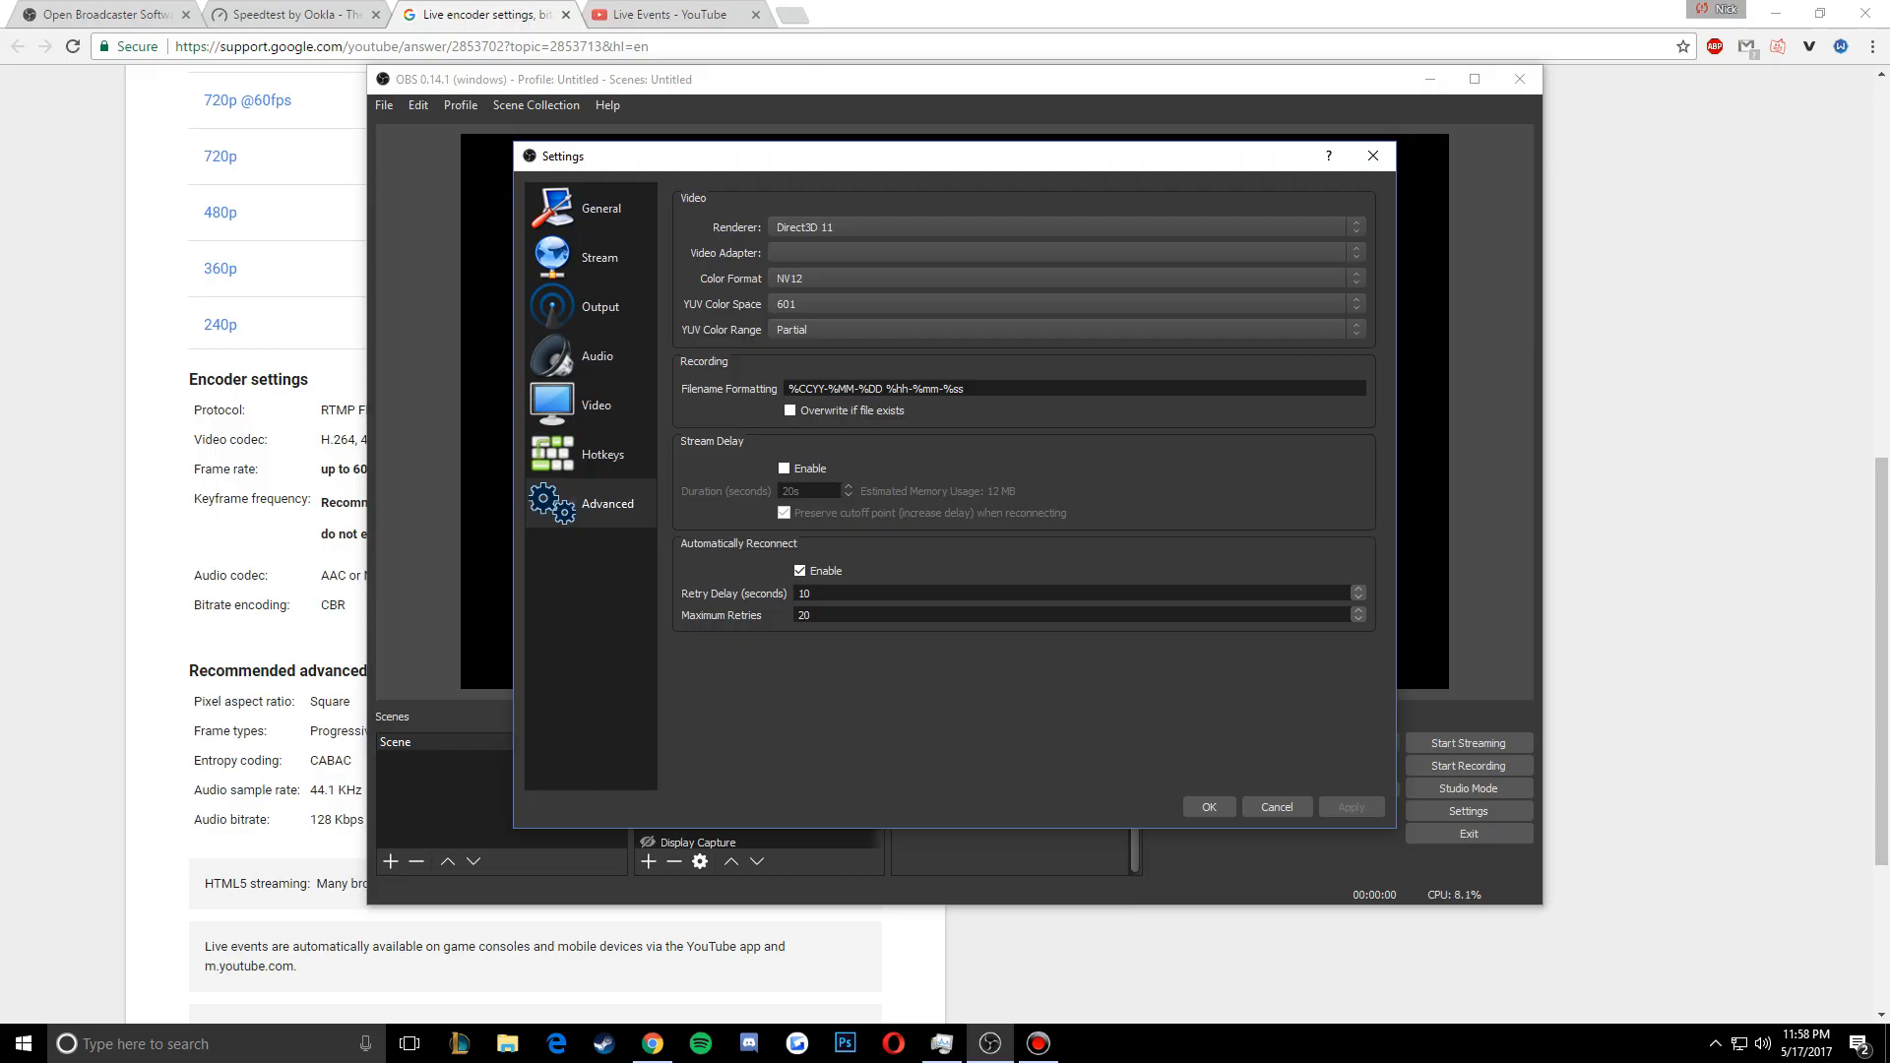
pyautogui.click(1066, 227)
pyautogui.click(1066, 243)
# Look over the hotkey and stream settings, close the settings dialog and minimise OBS Studio
pyautogui.click(590, 454)
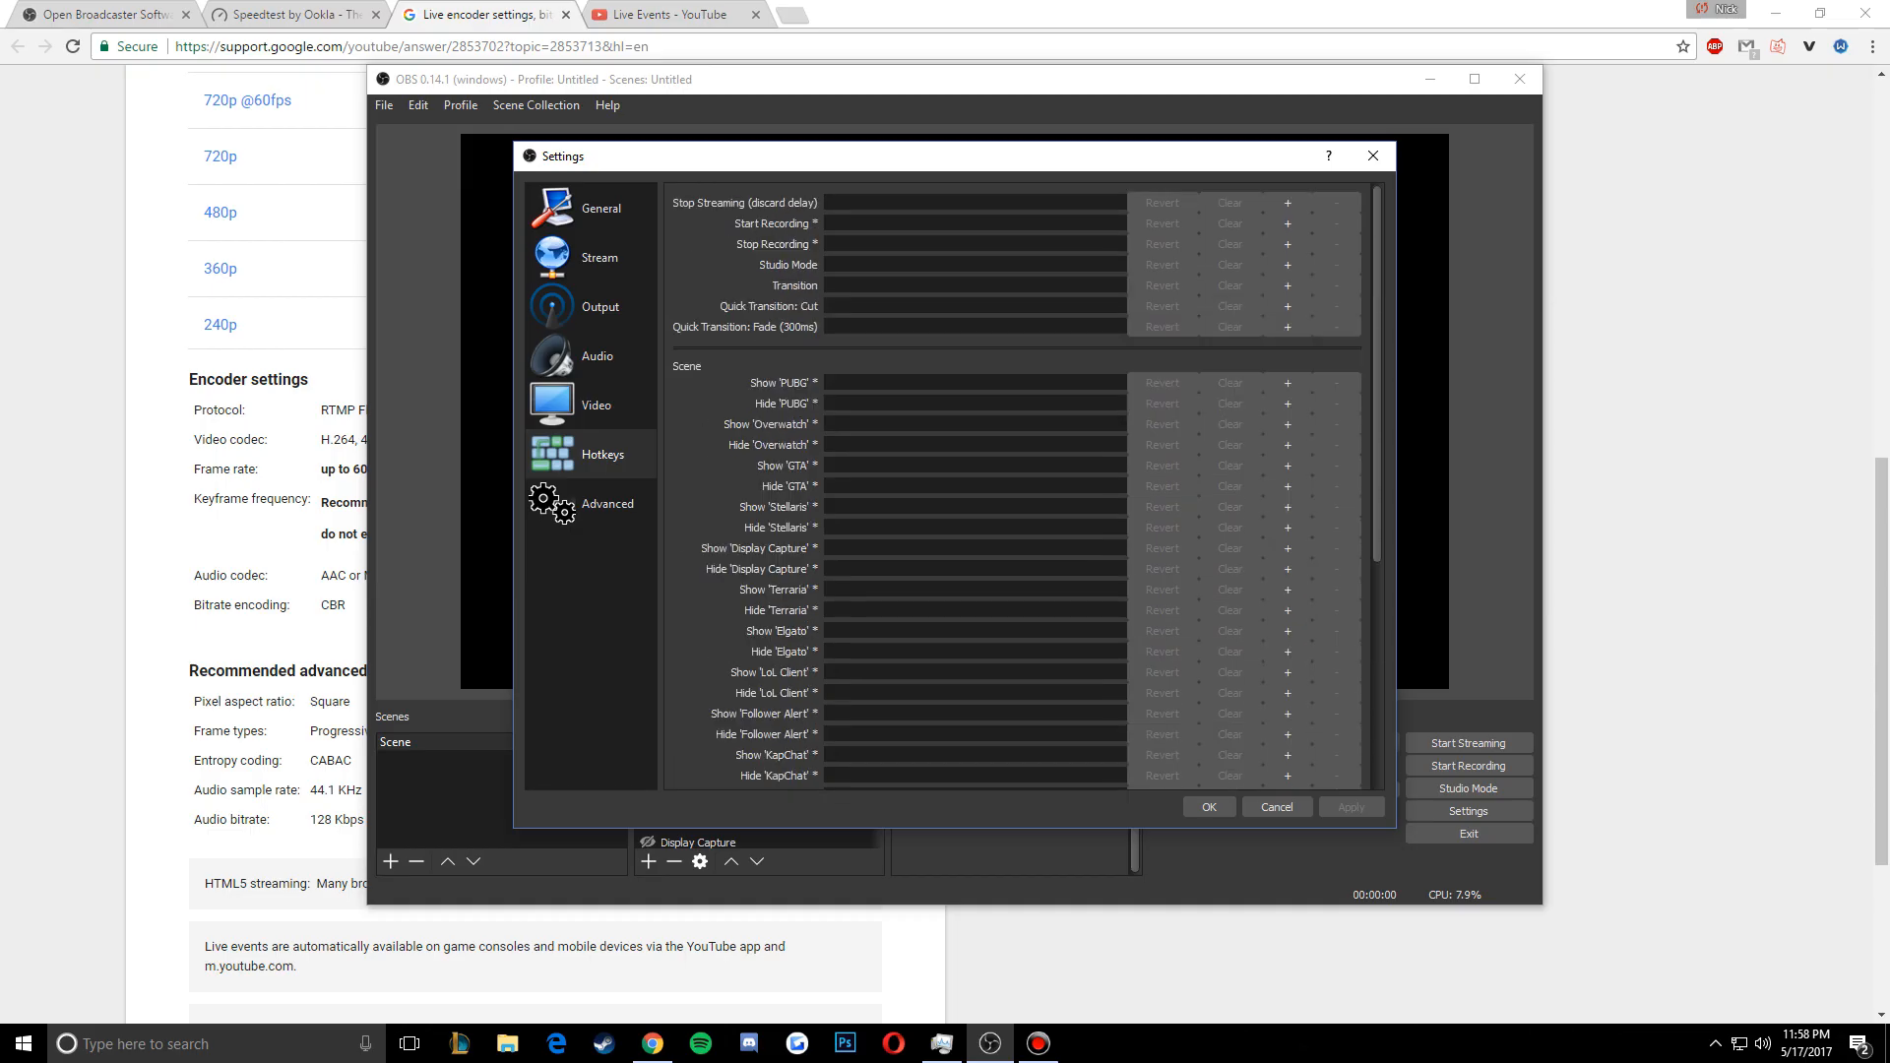
pyautogui.click(590, 306)
pyautogui.press('Up')
pyautogui.press('Up')
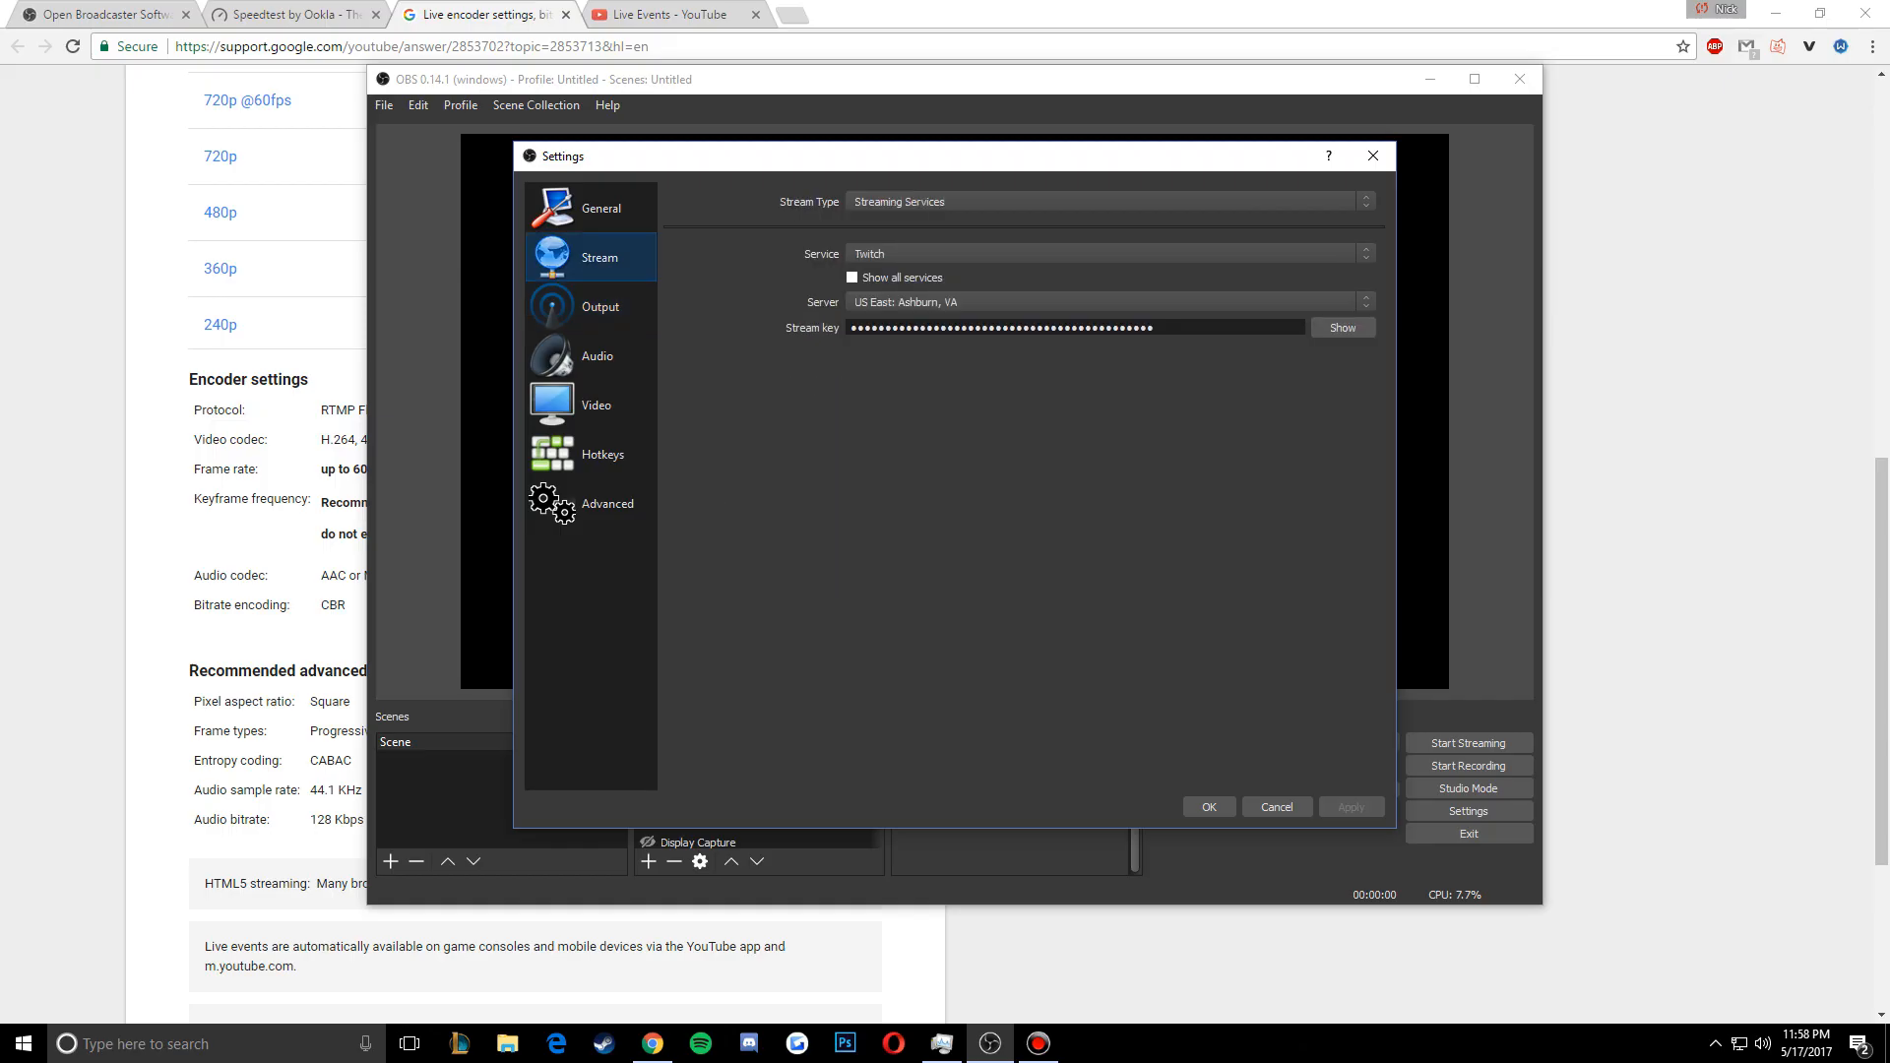
pyautogui.press('Return')
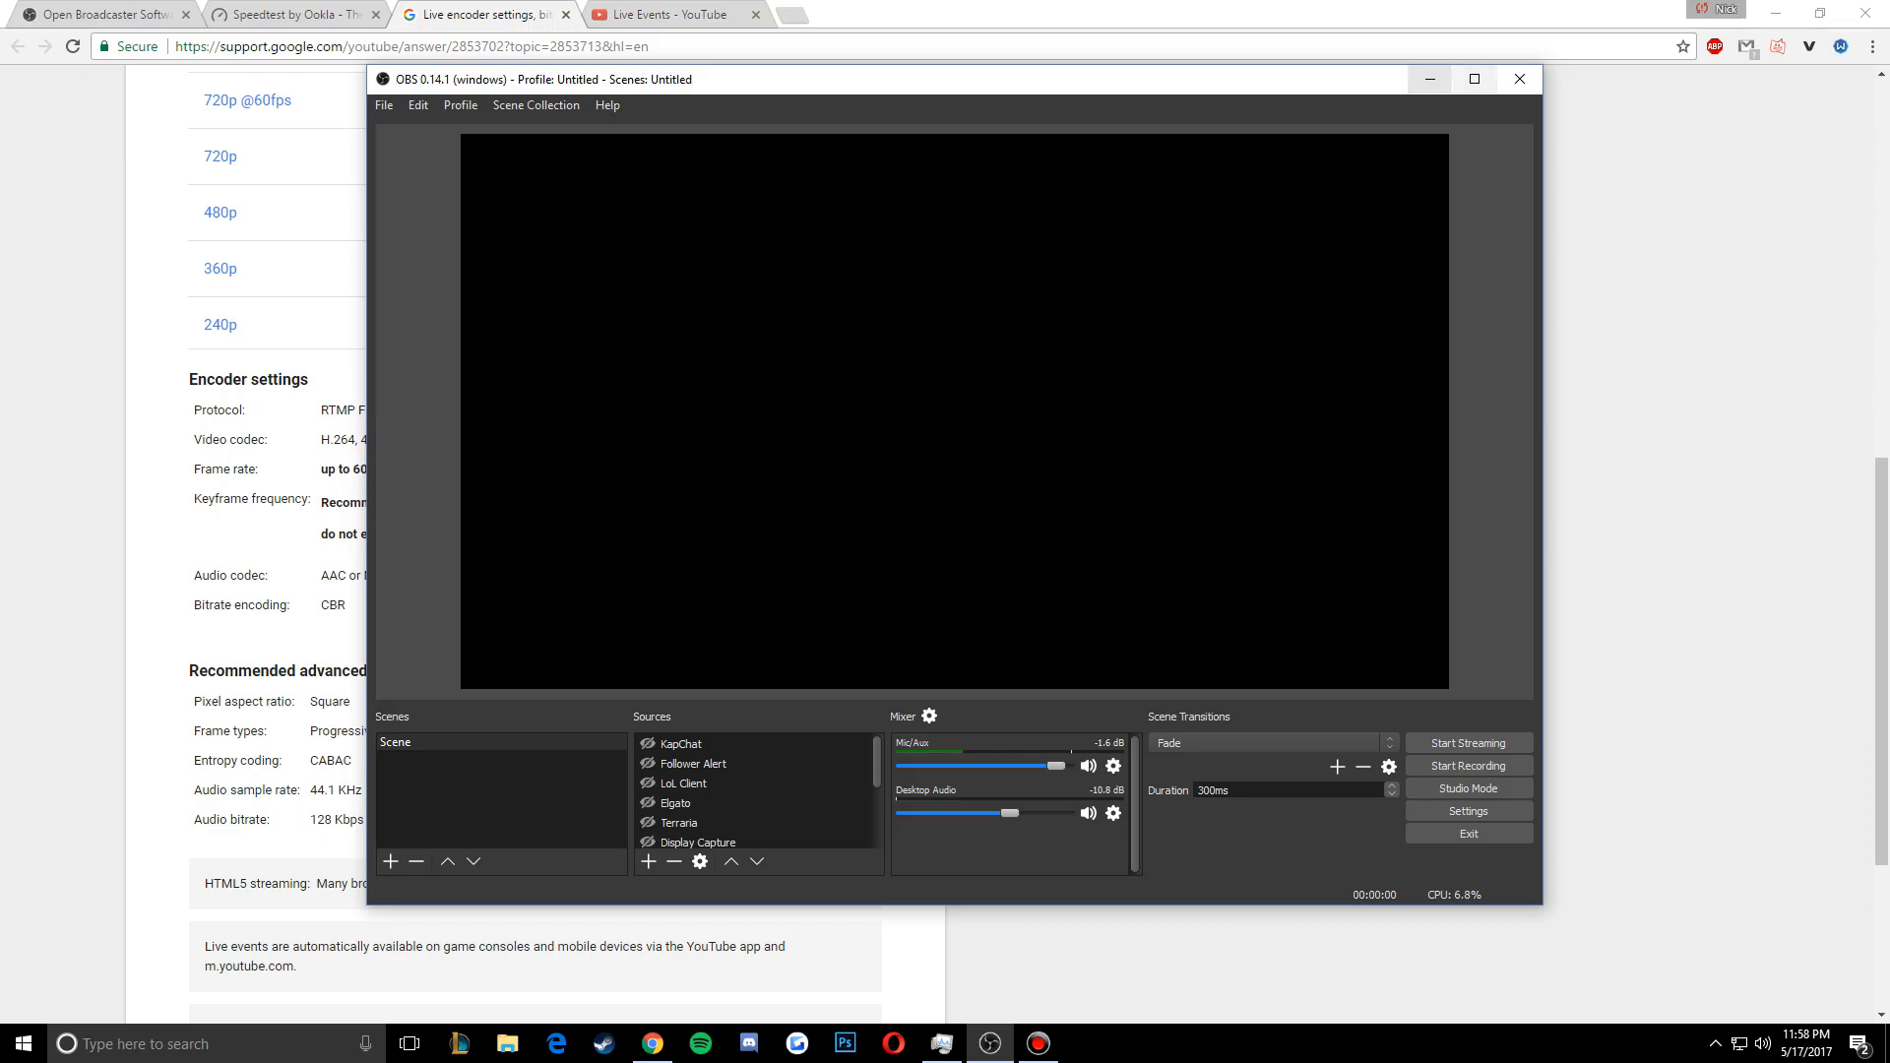
pyautogui.click(1430, 79)
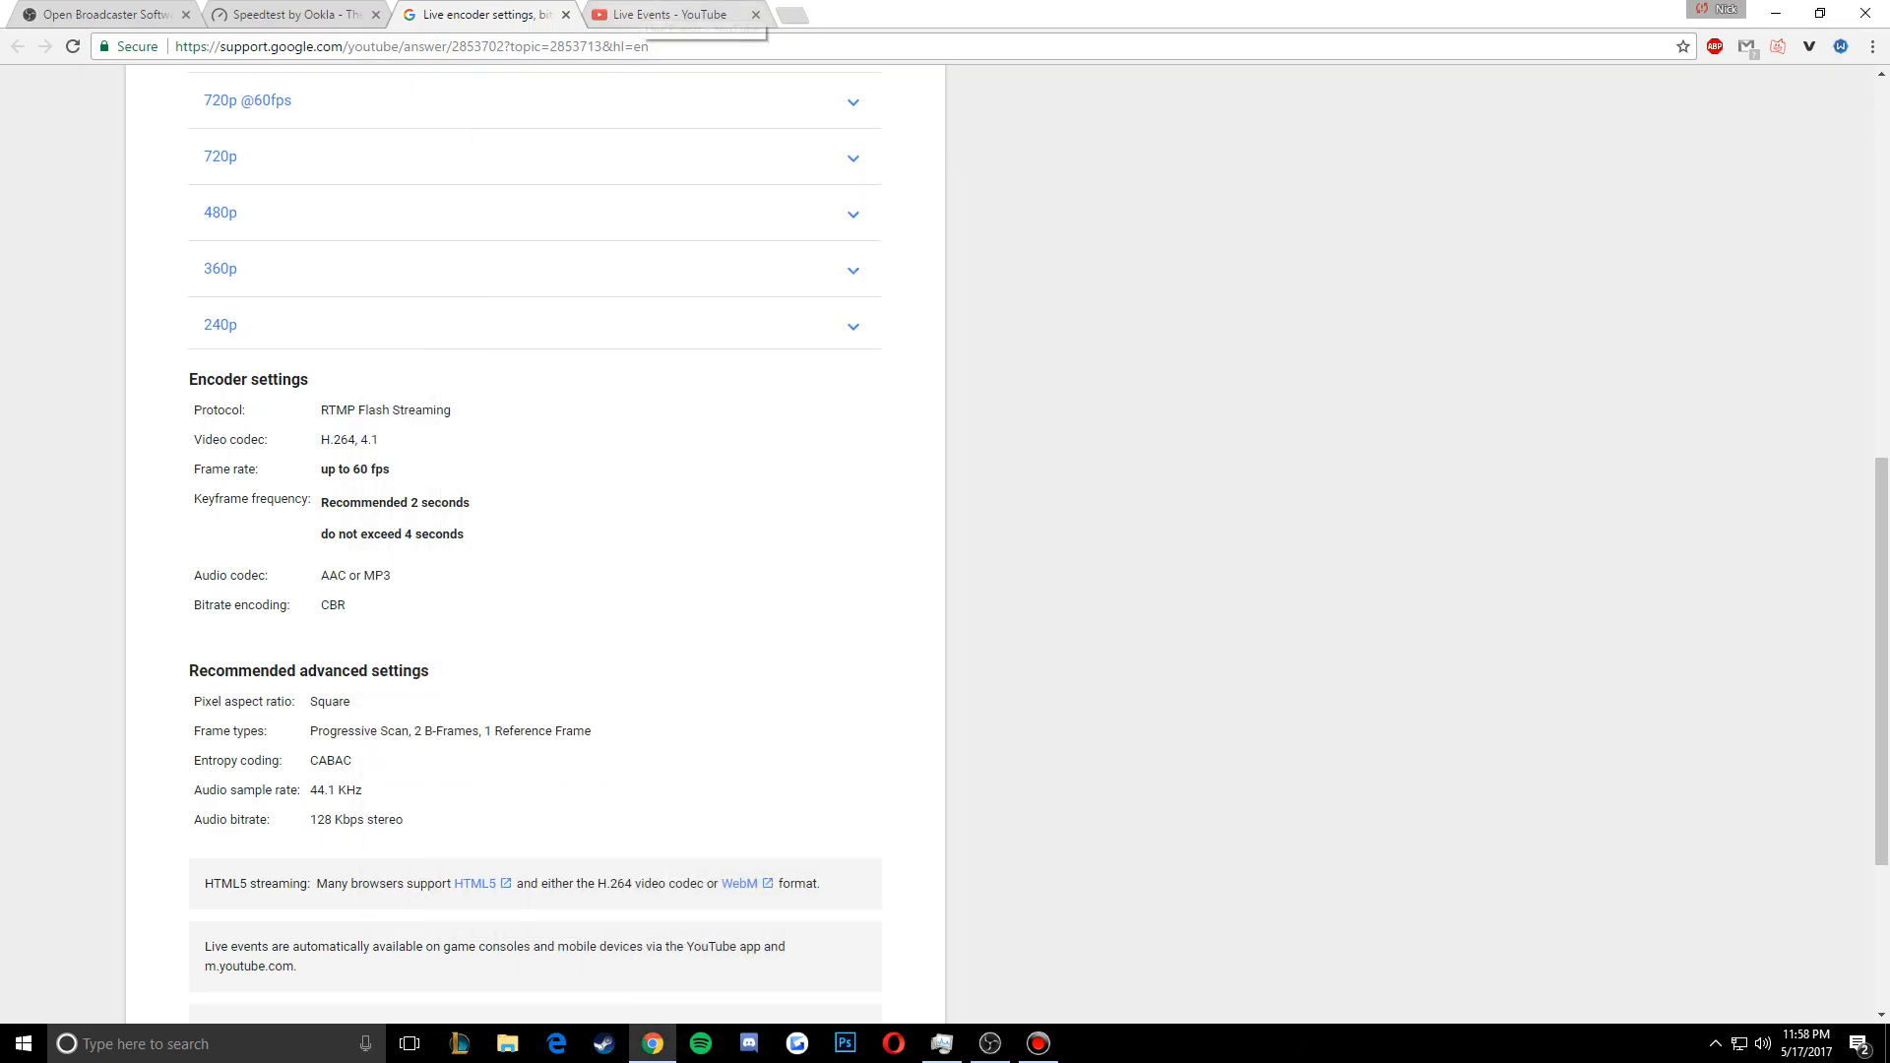
# Start a new live event on the YouTube Live Events page, set its privacy to Private and title it Test
pyautogui.click(669, 15)
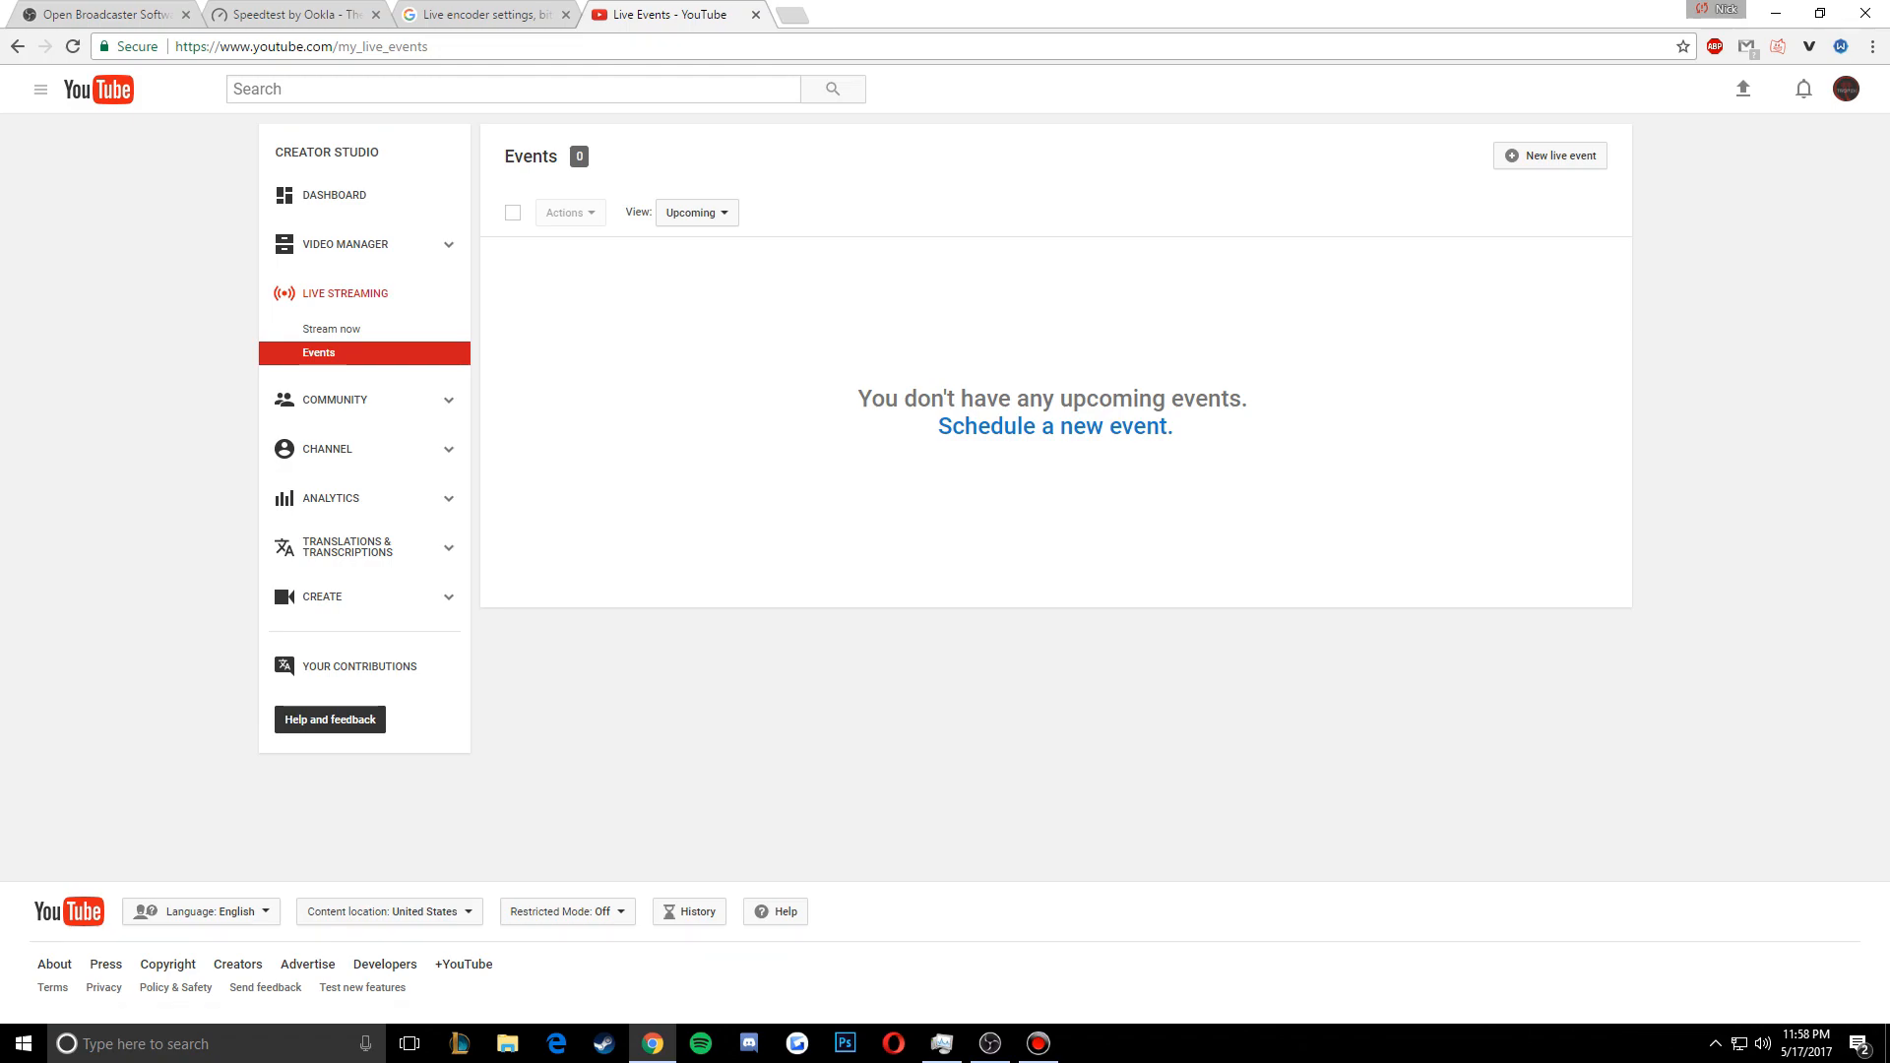
pyautogui.click(1056, 425)
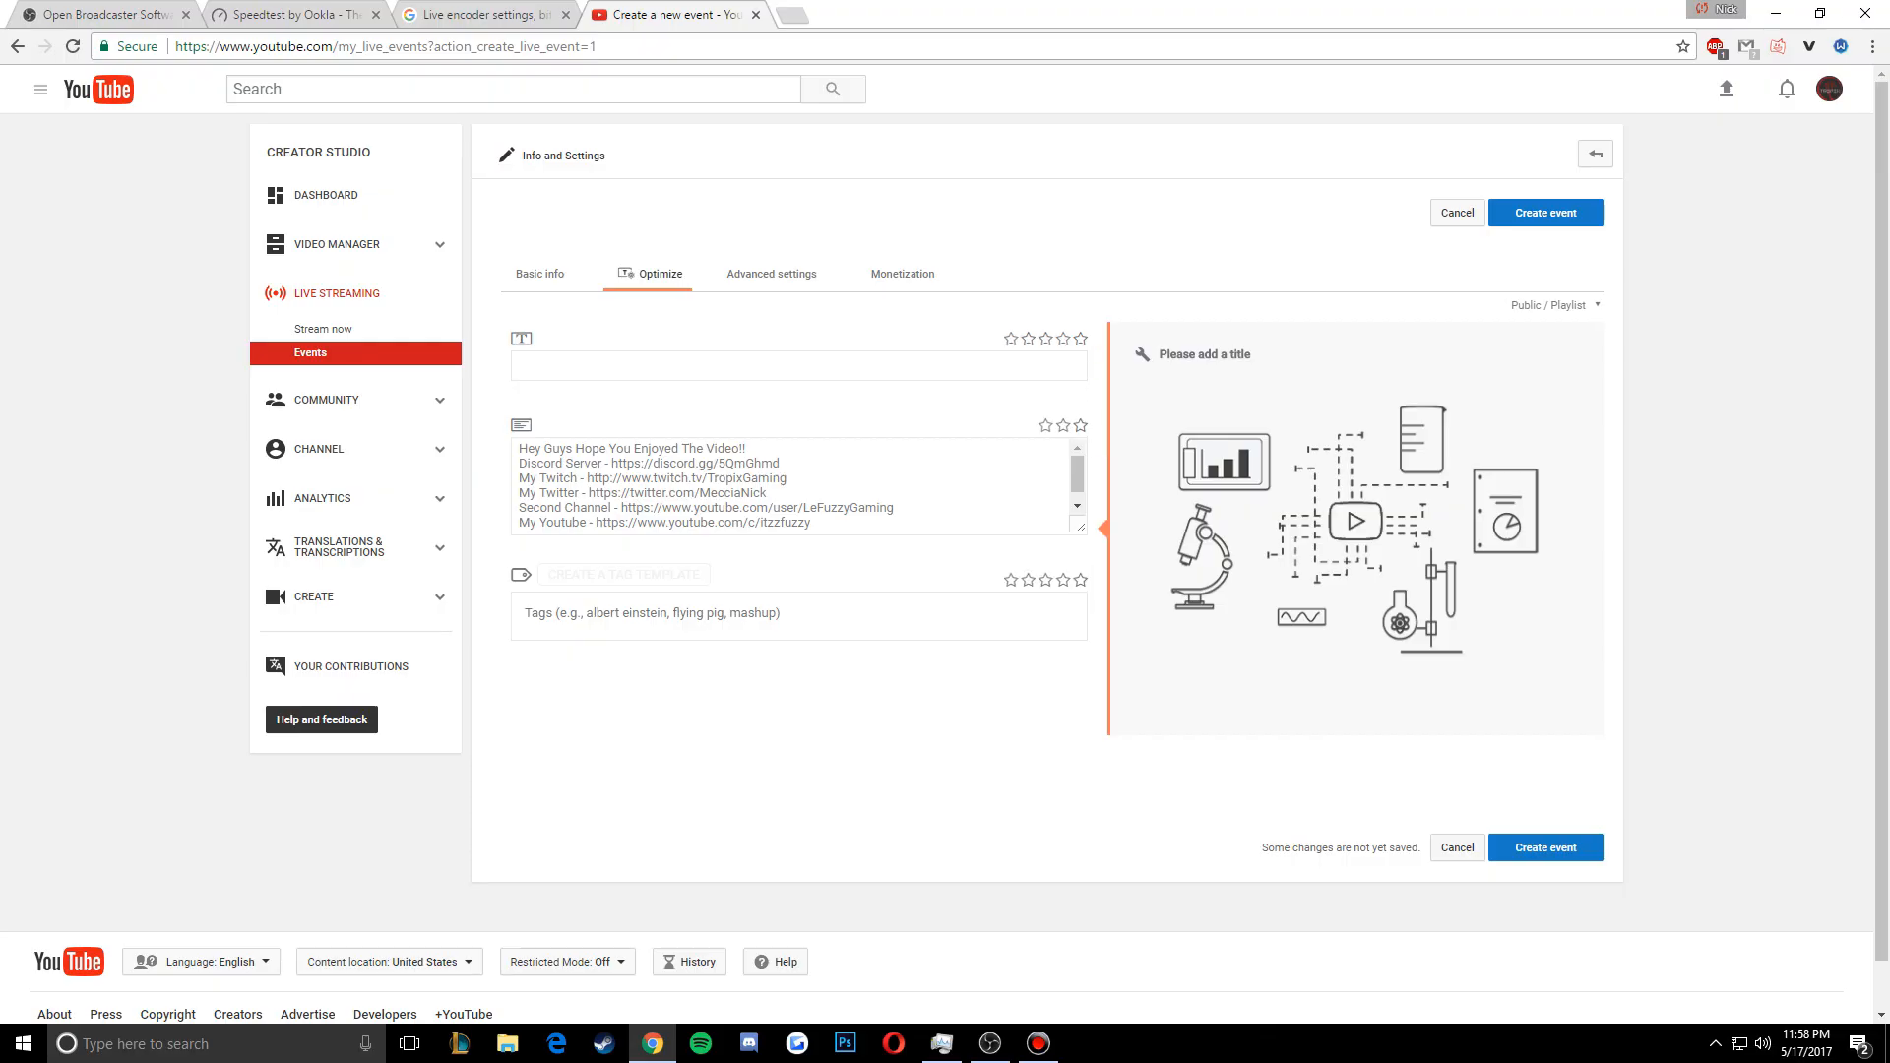
pyautogui.click(540, 274)
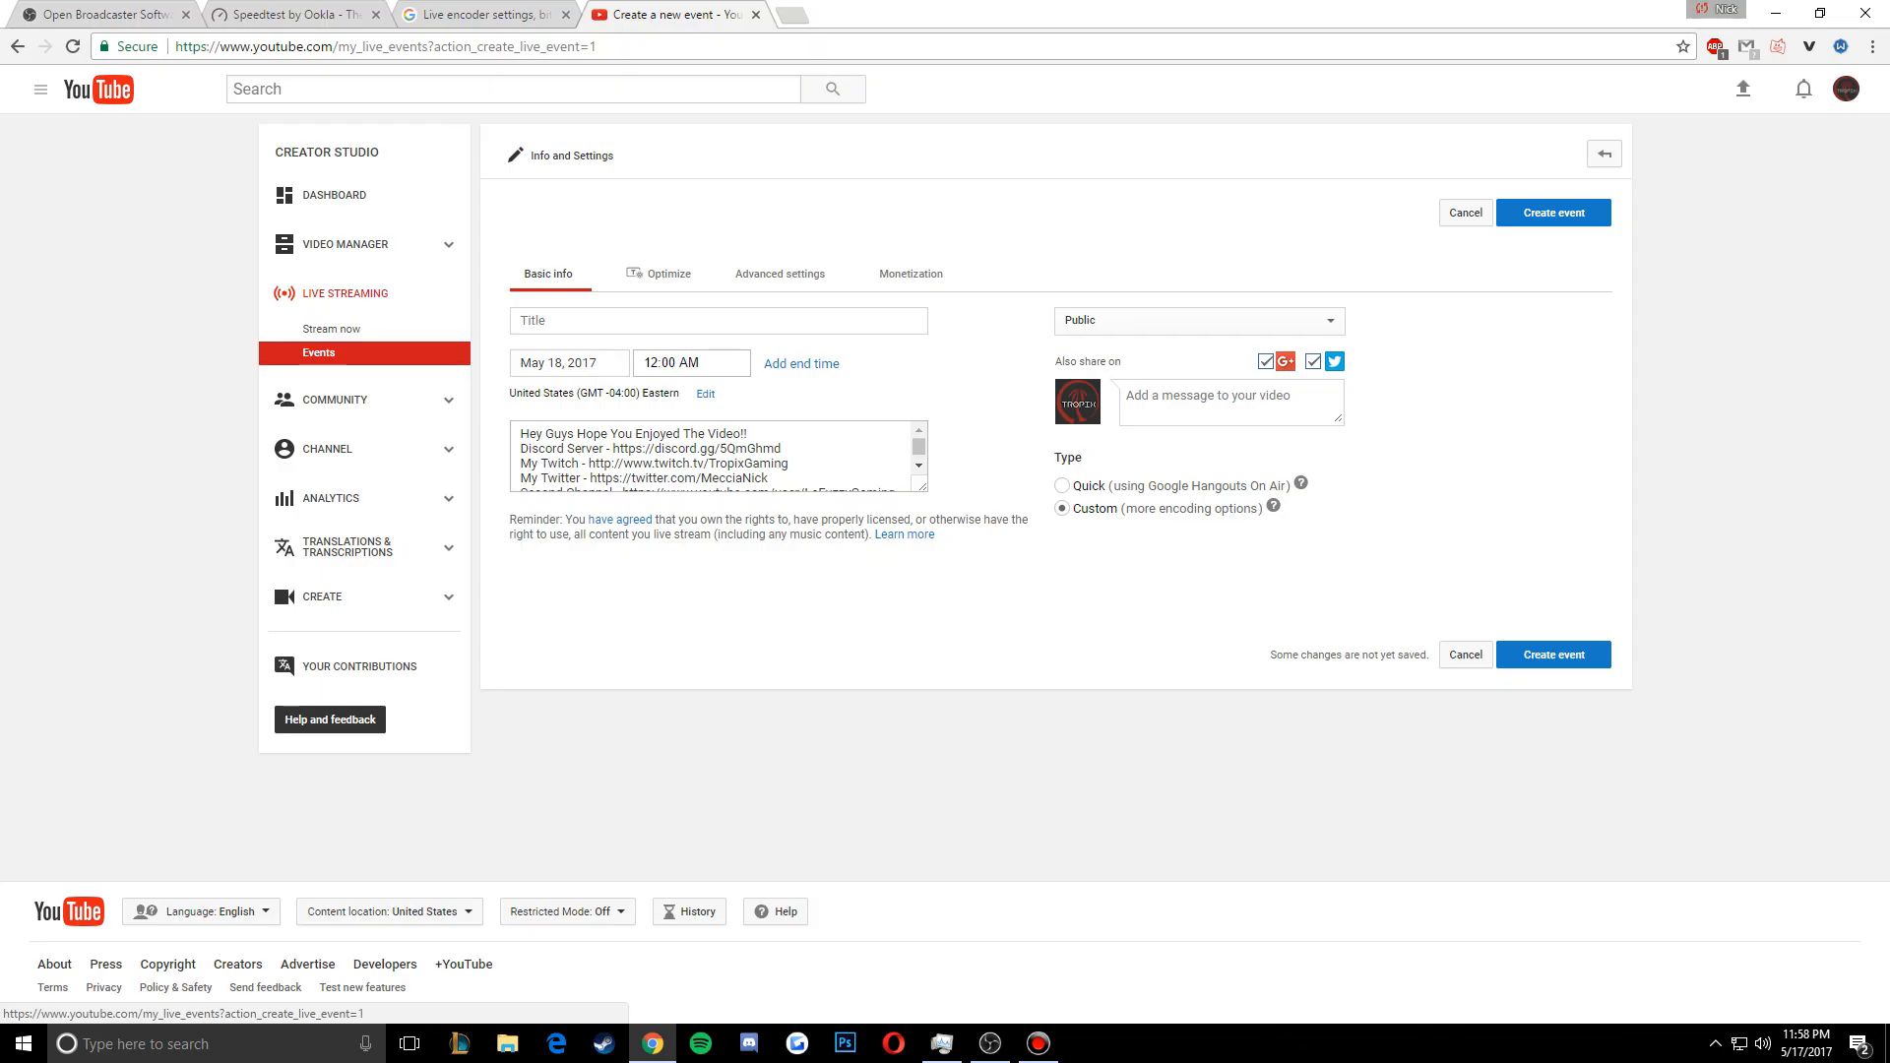
pyautogui.click(1199, 321)
pyautogui.click(1181, 377)
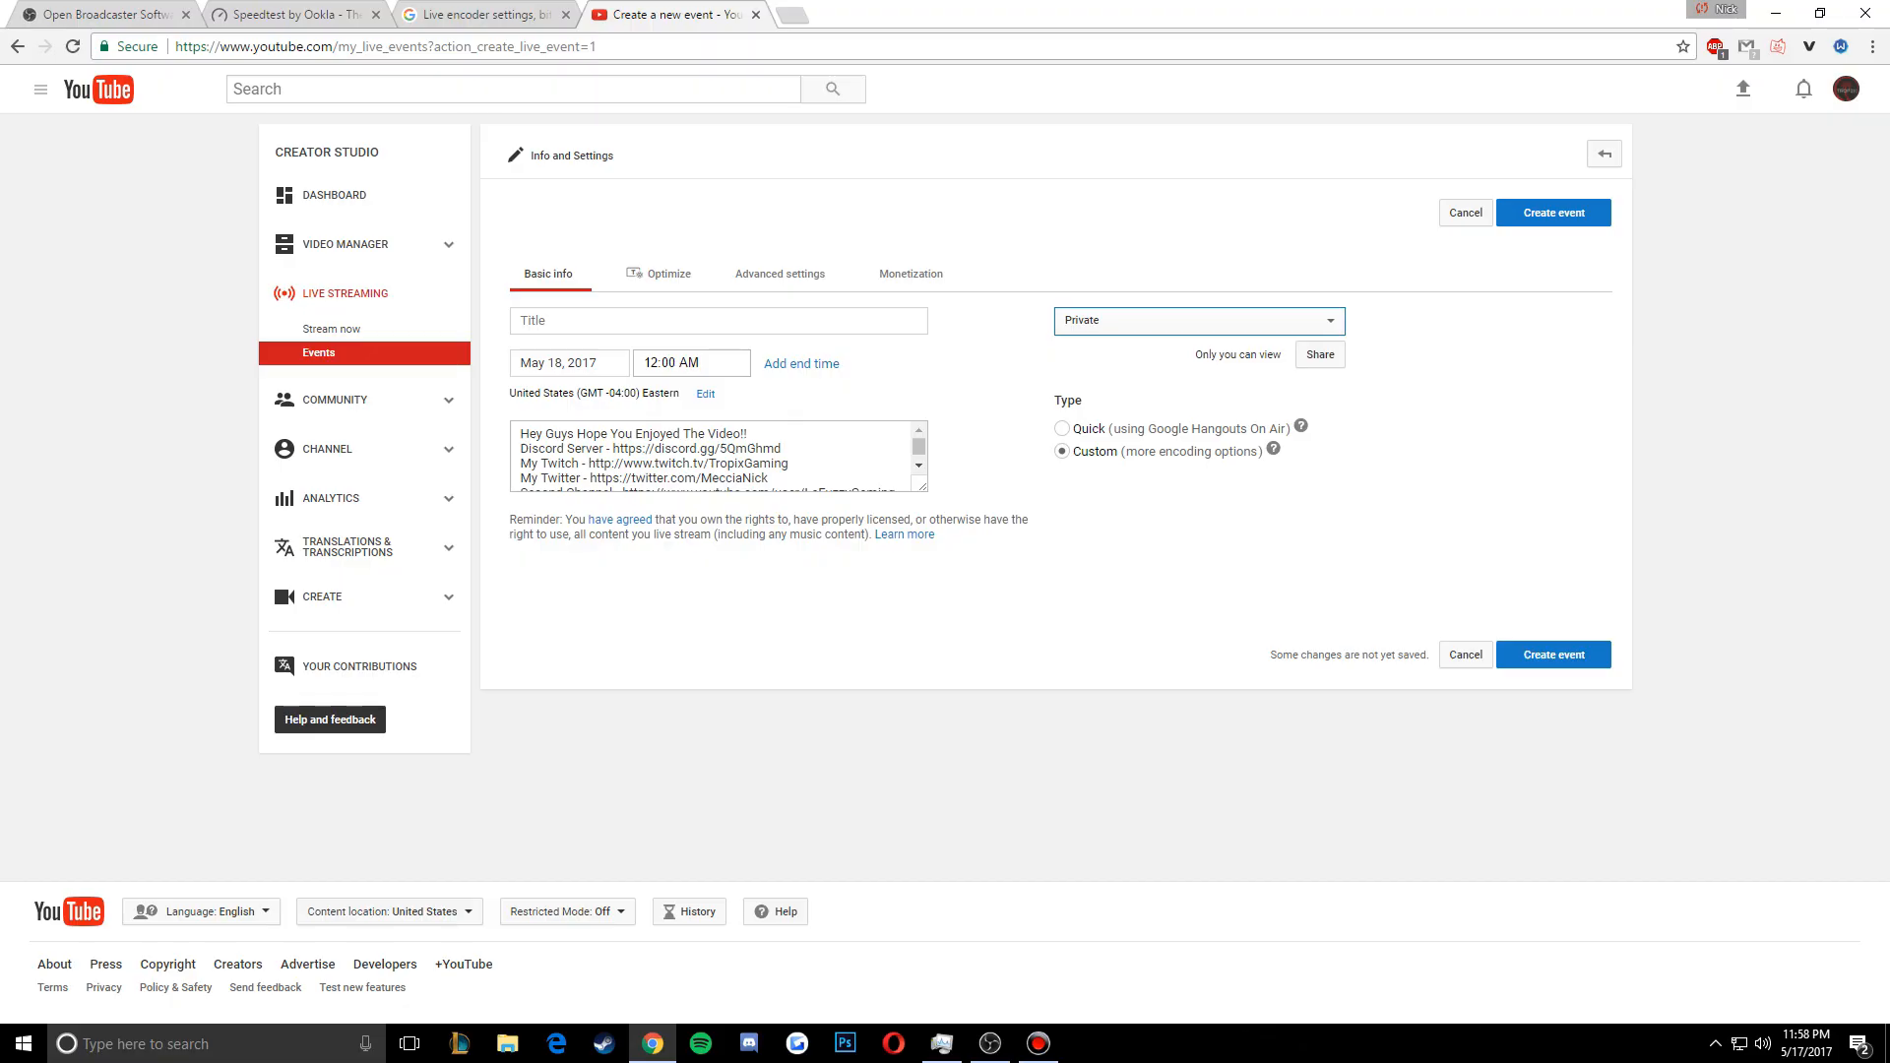
pyautogui.click(718, 321)
pyautogui.write('Test')
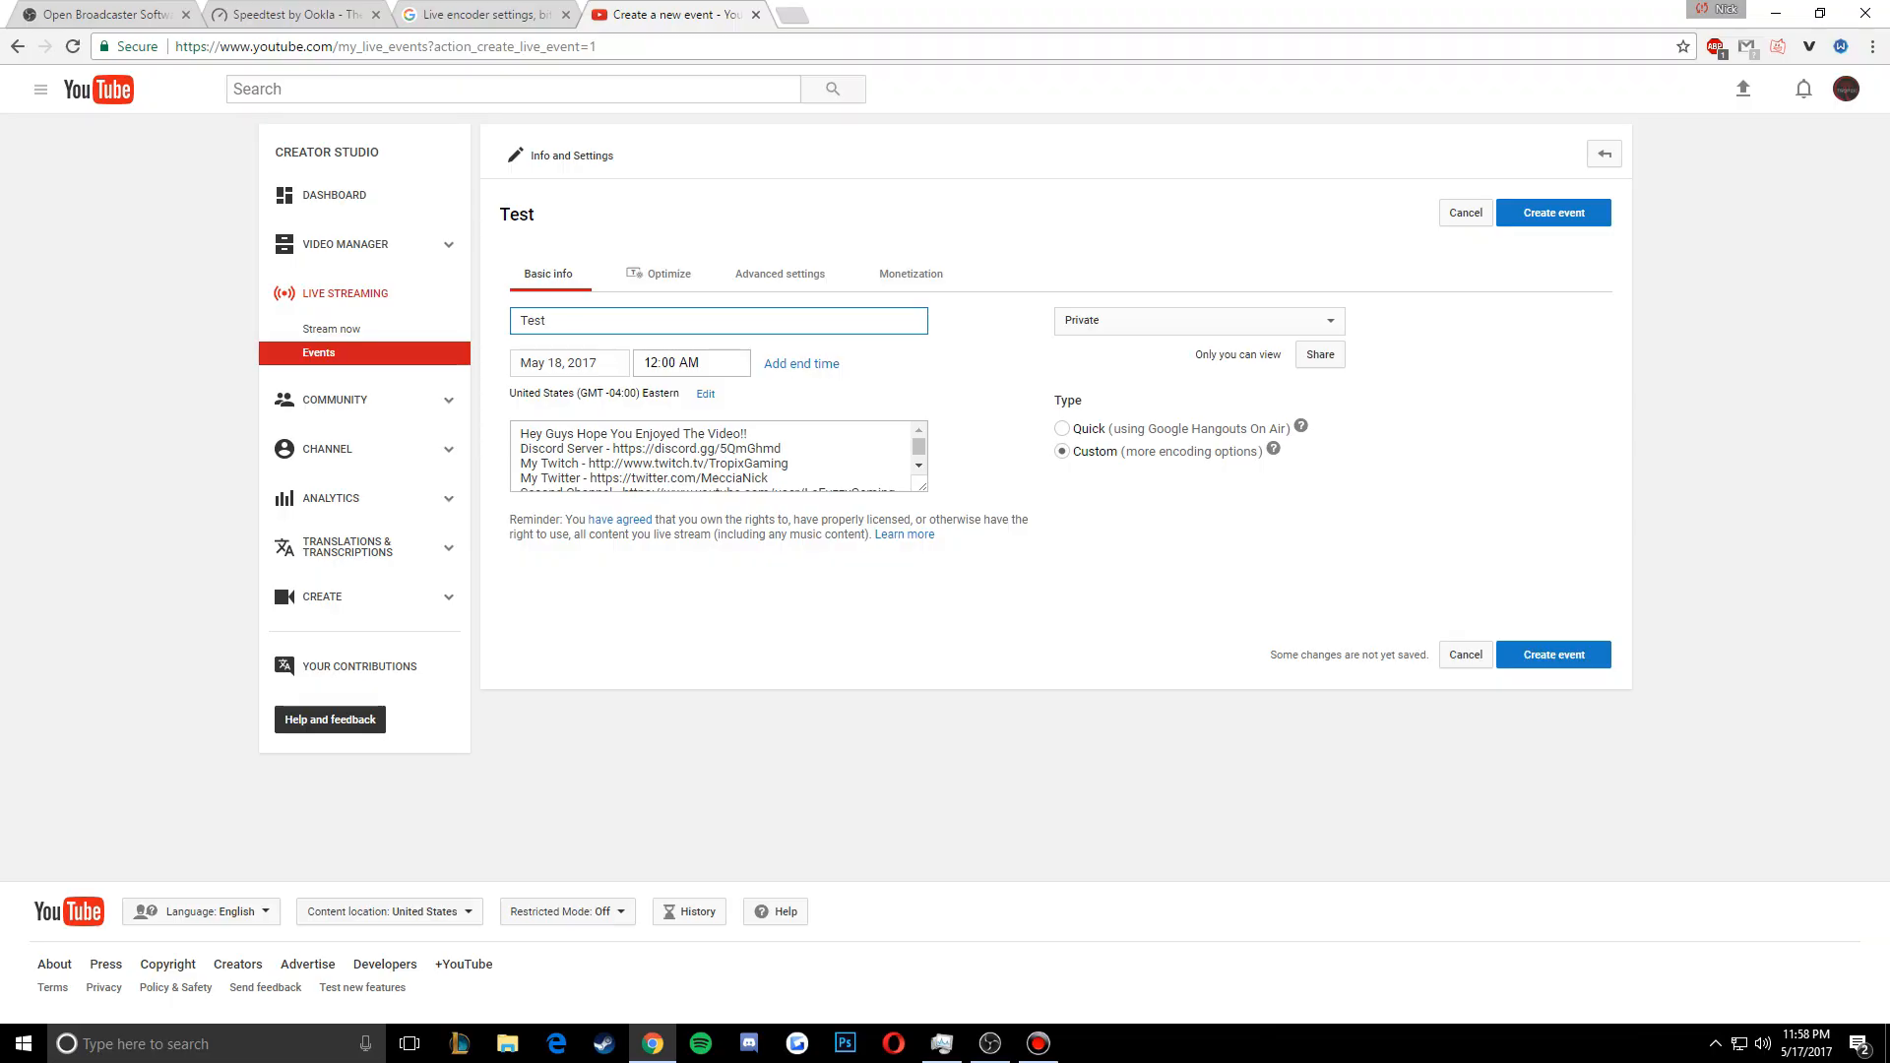
pyautogui.click(718, 591)
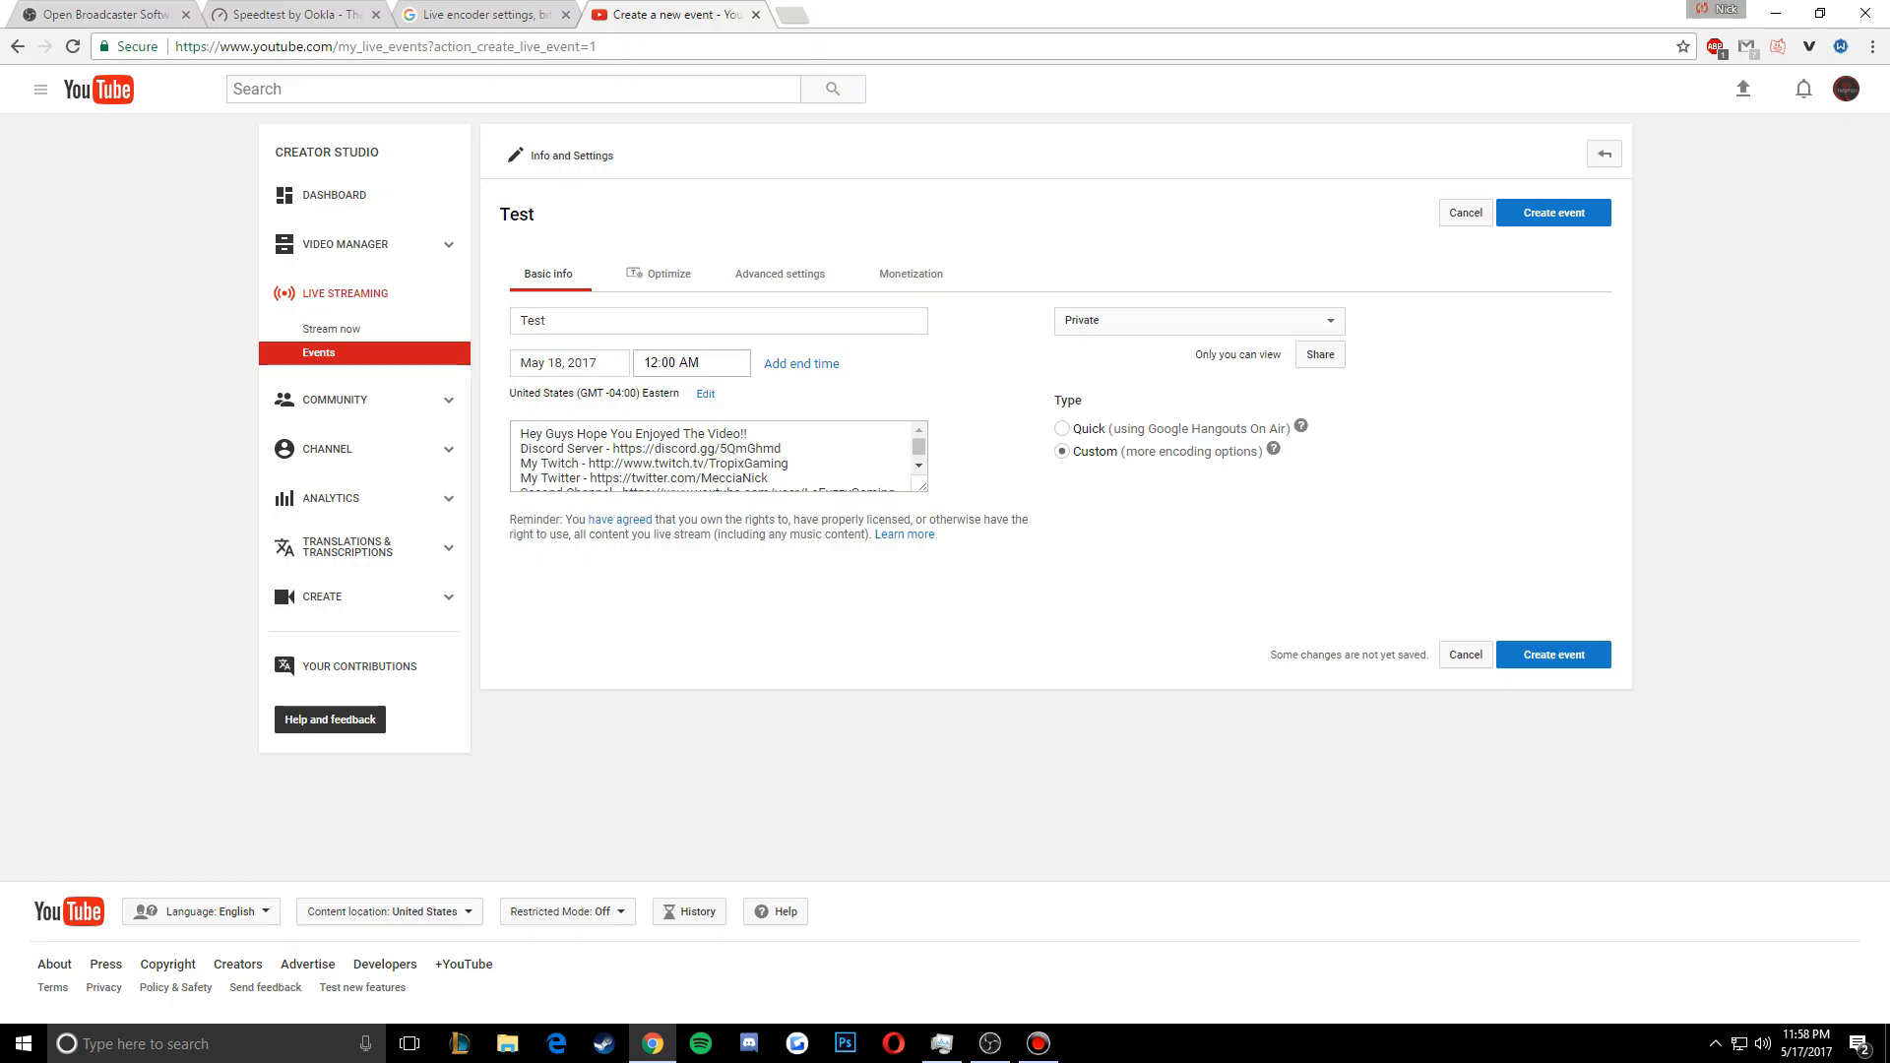
# Open the event's time zone for editing, keep United States and Eastern, keep the Custom type and review the description
pyautogui.click(706, 394)
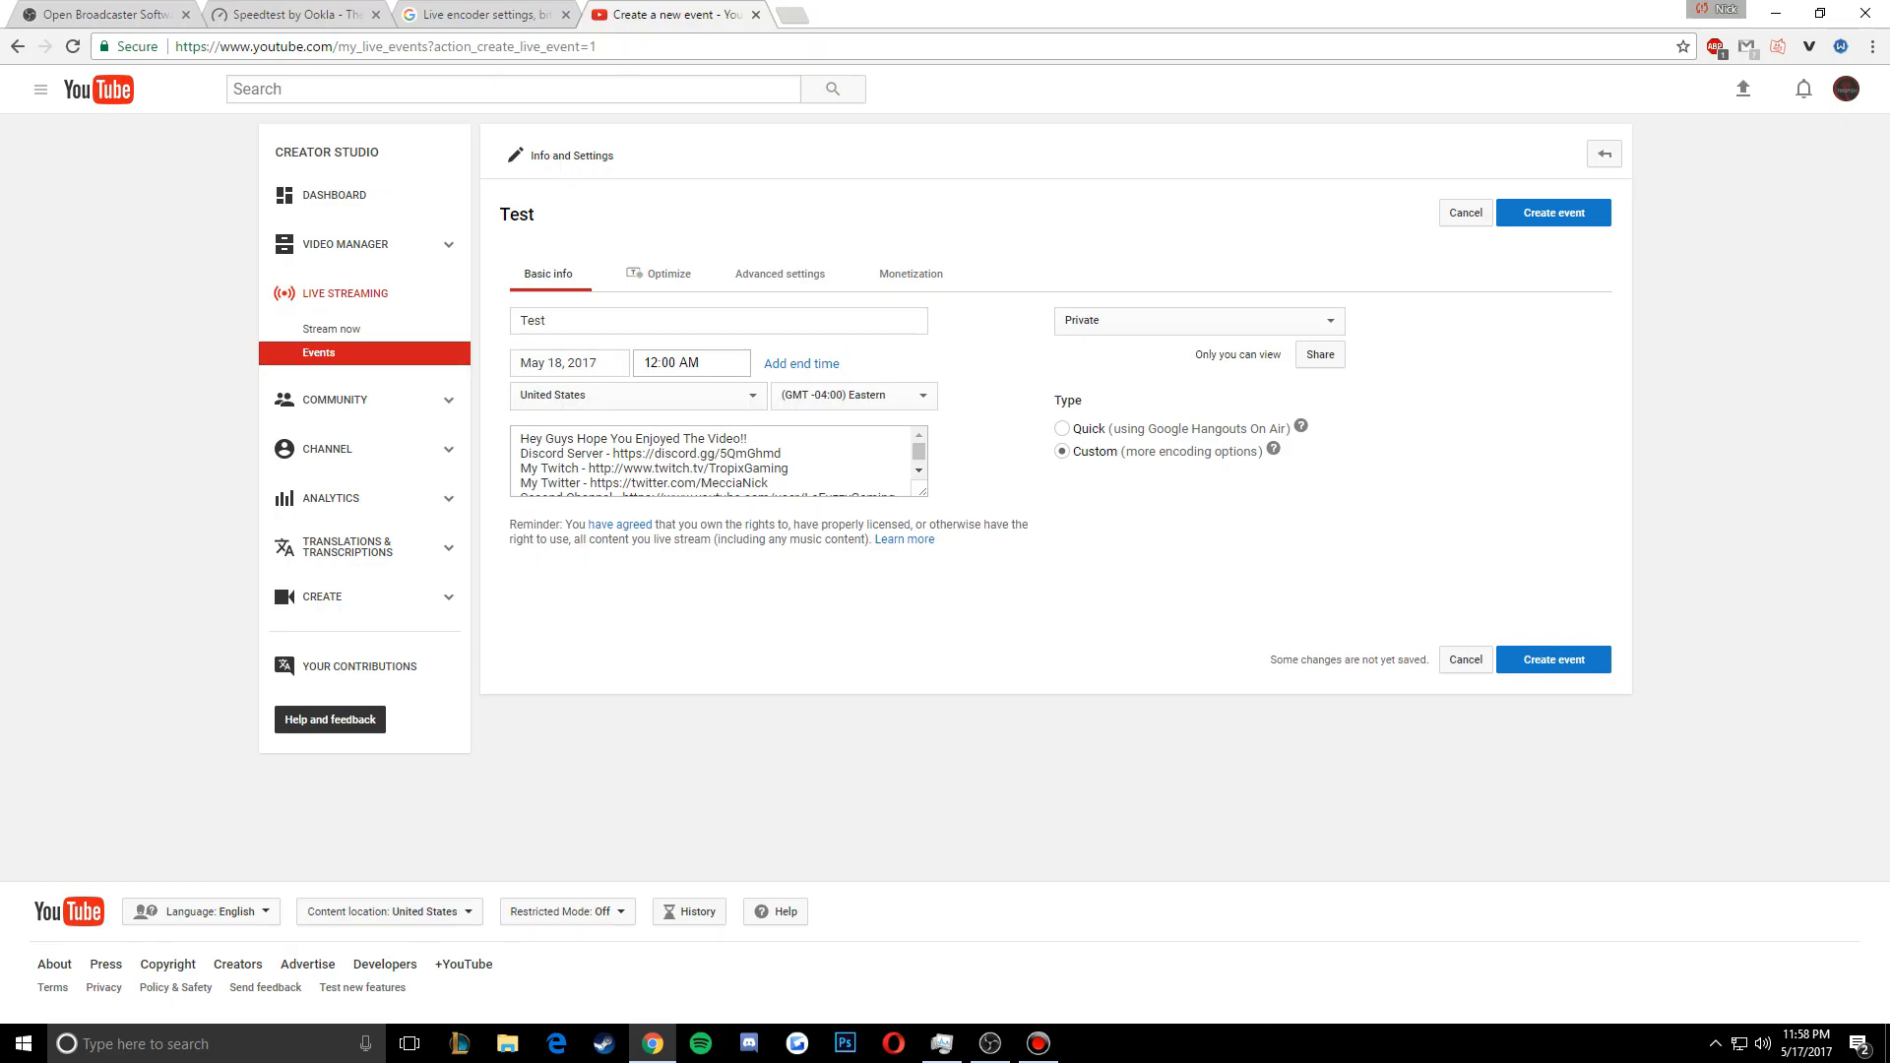
pyautogui.click(853, 395)
pyautogui.click(638, 396)
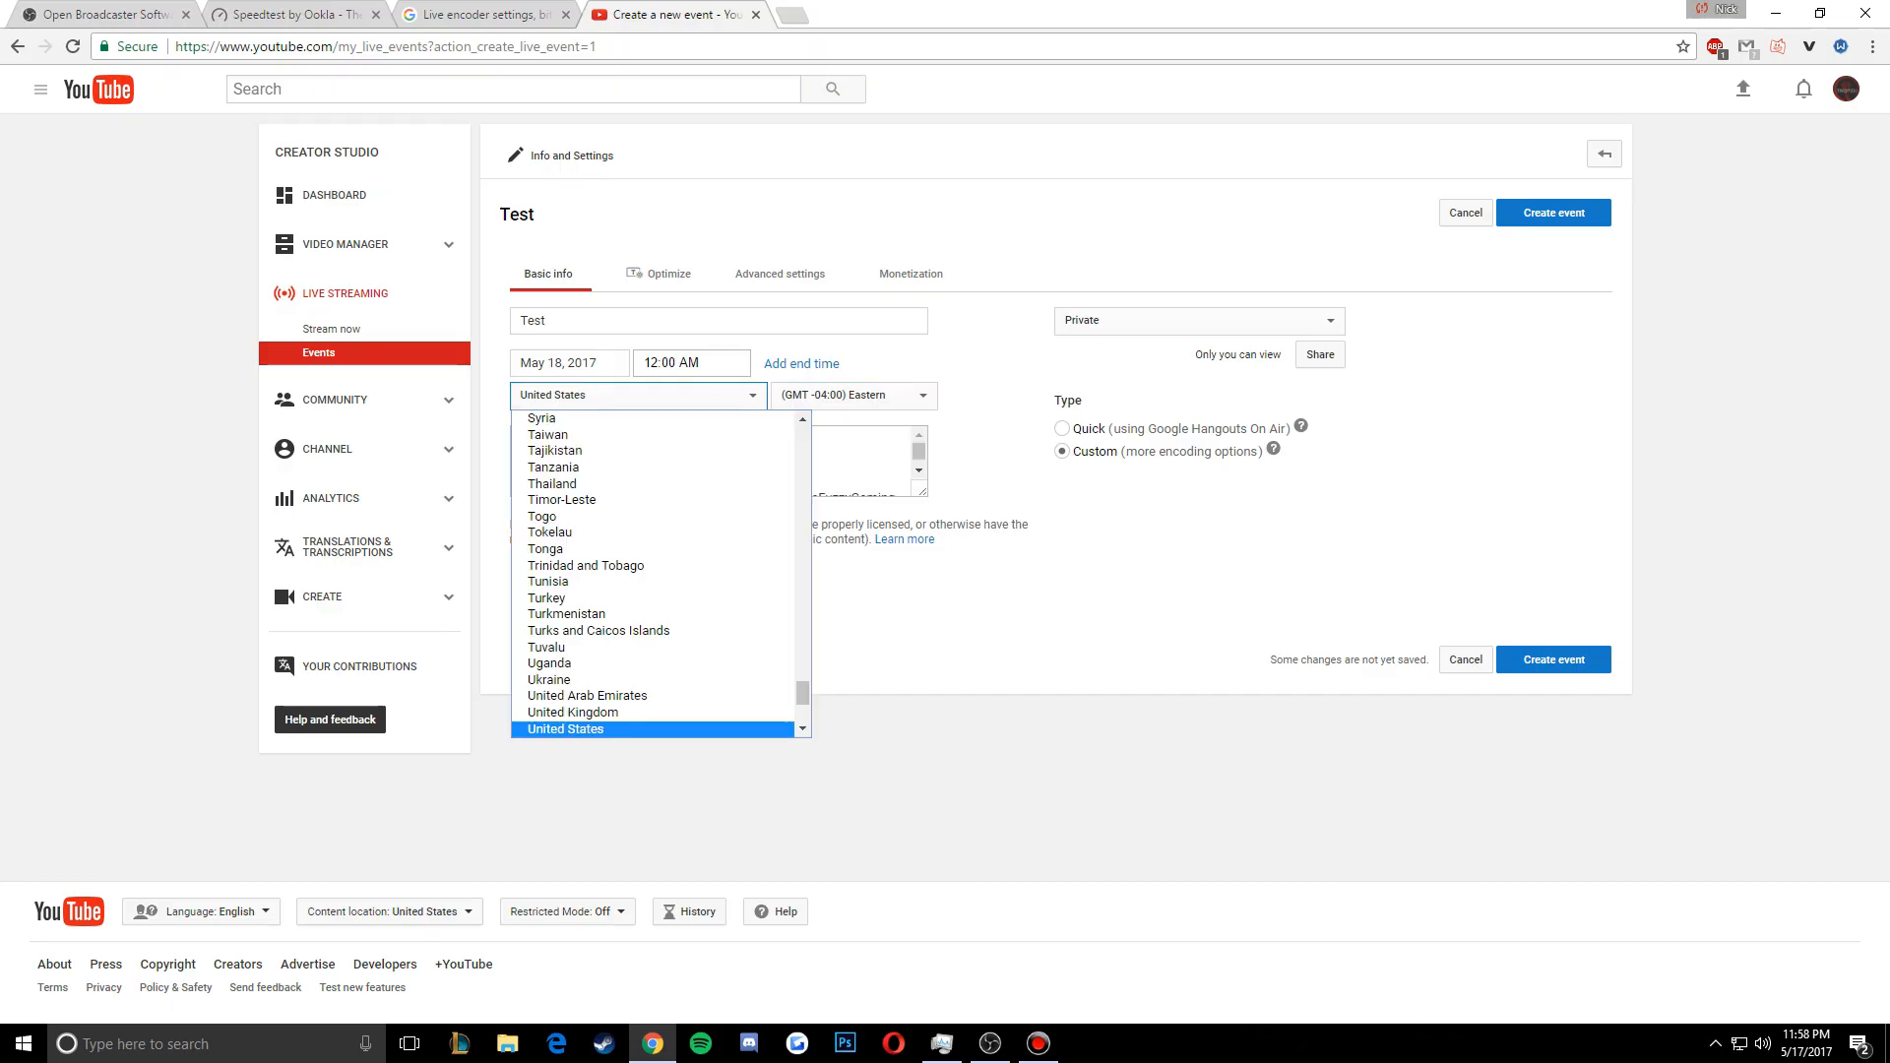
pyautogui.click(984, 601)
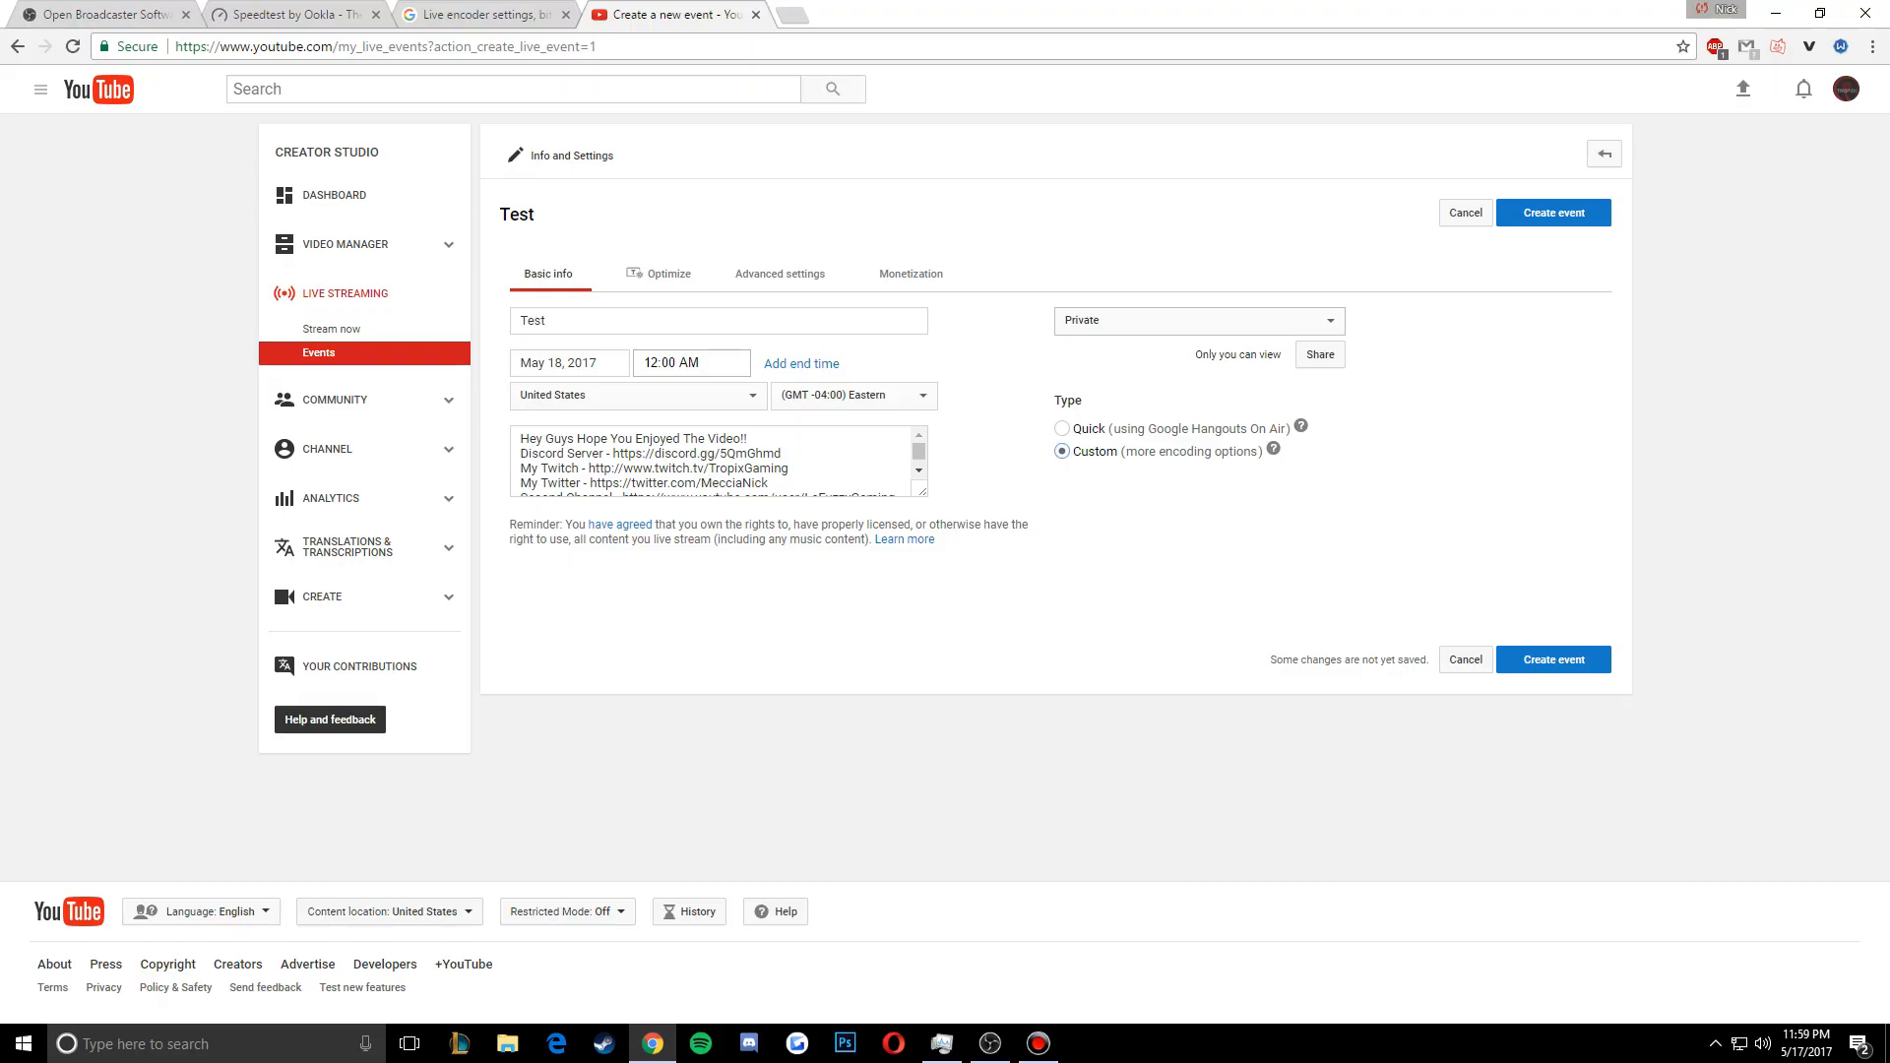
pyautogui.scroll(-2, 719, 460)
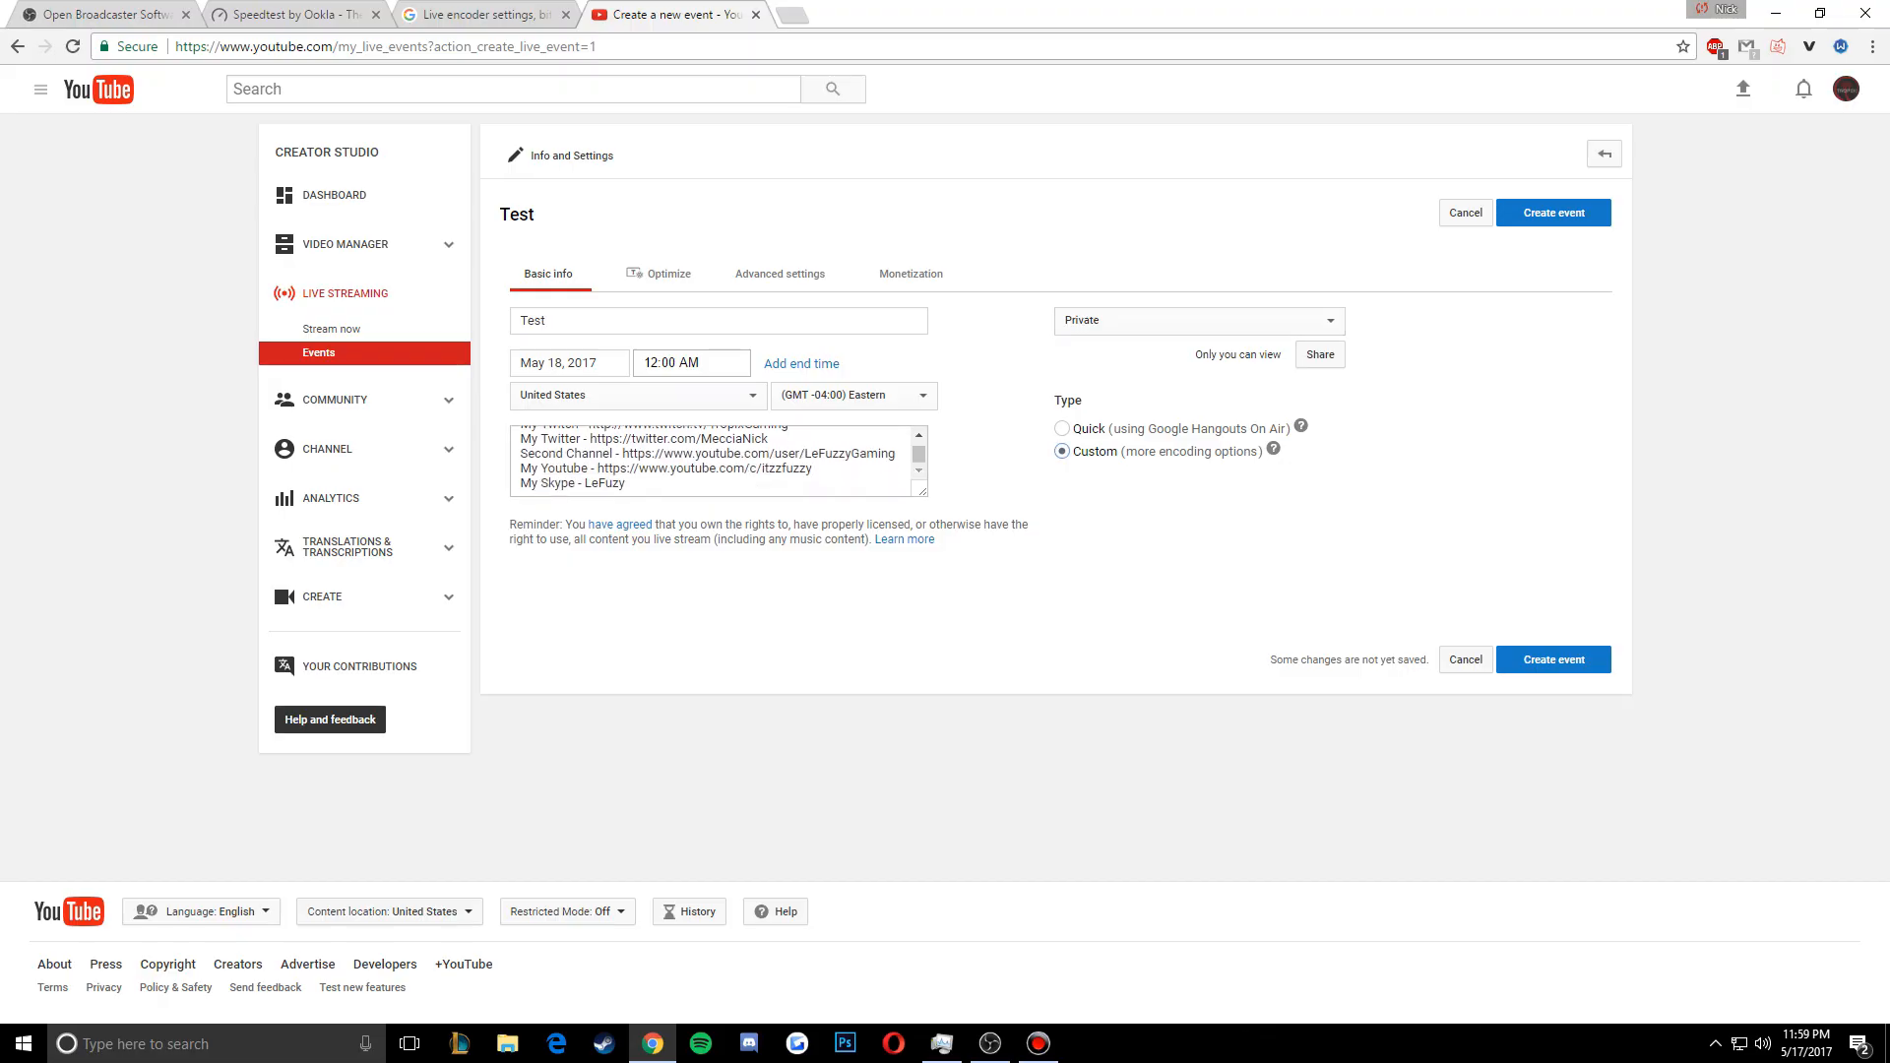
# Review the event's optimization and advanced settings, return to the basic info and create the event
pyautogui.click(660, 274)
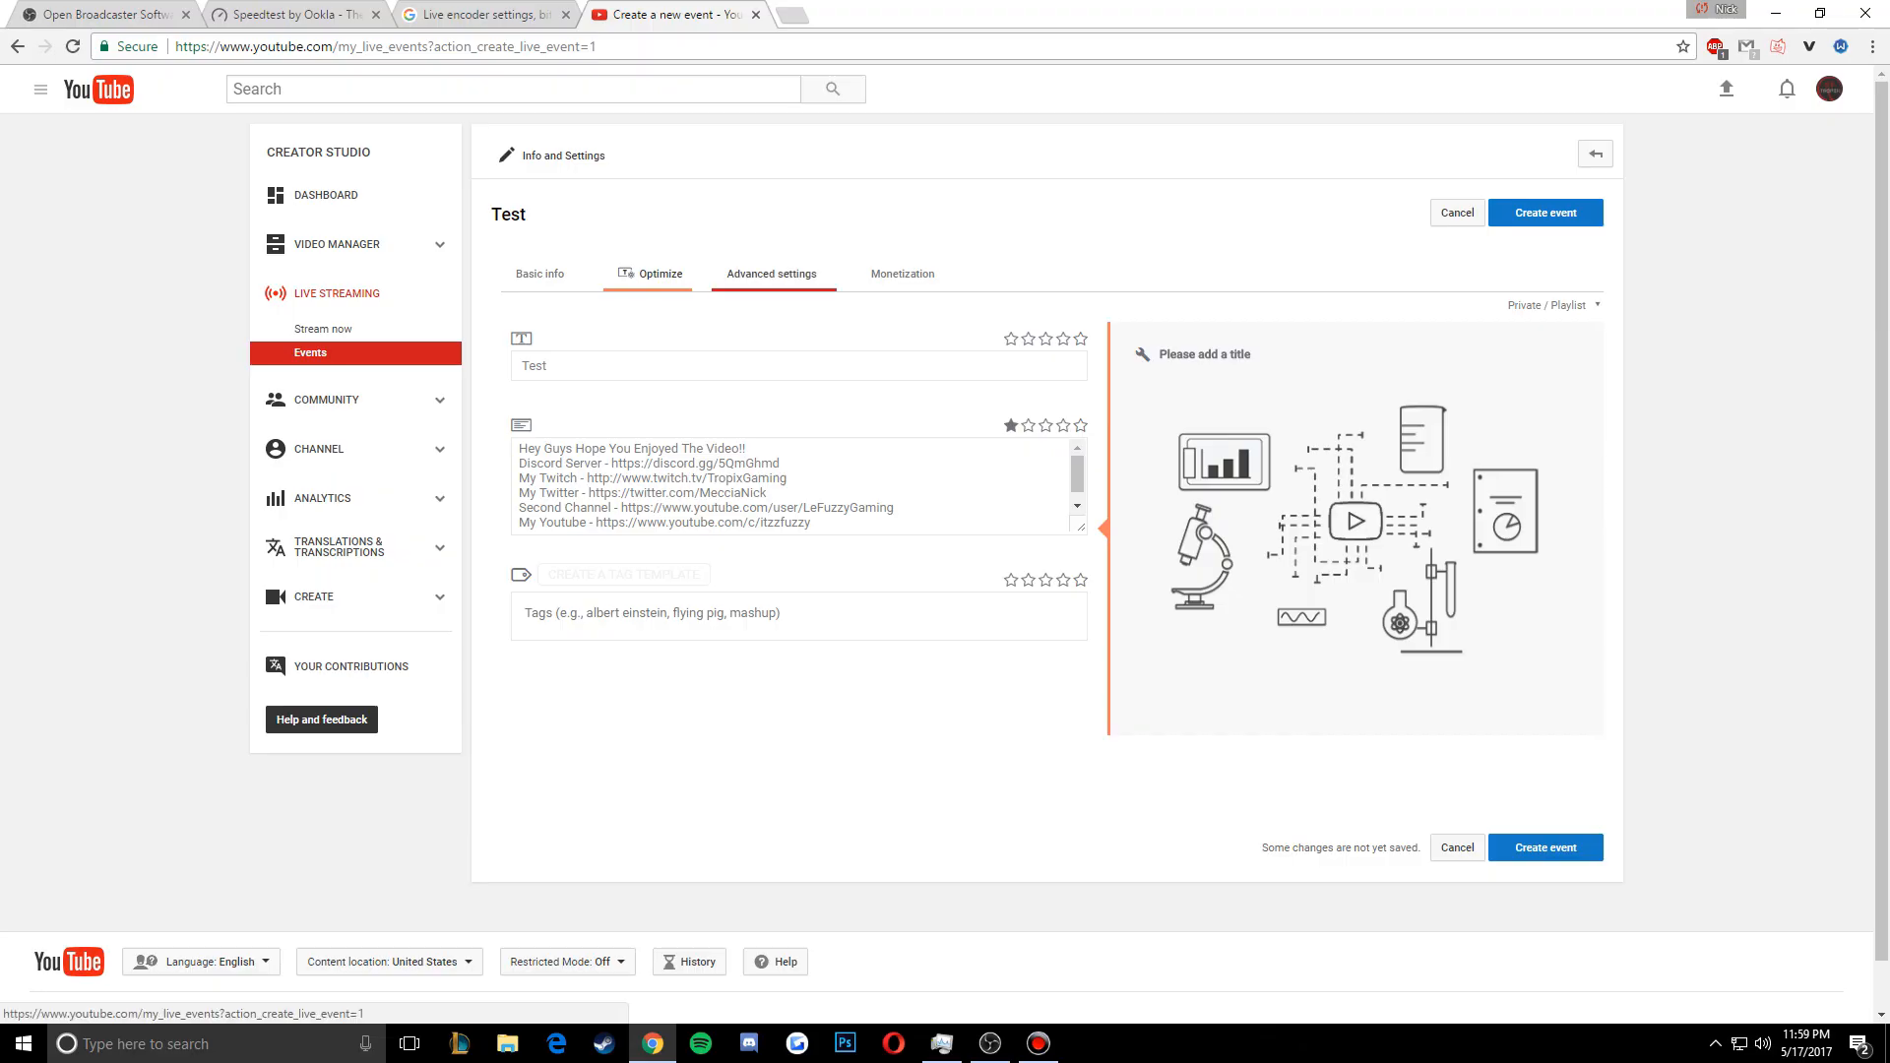
pyautogui.click(771, 273)
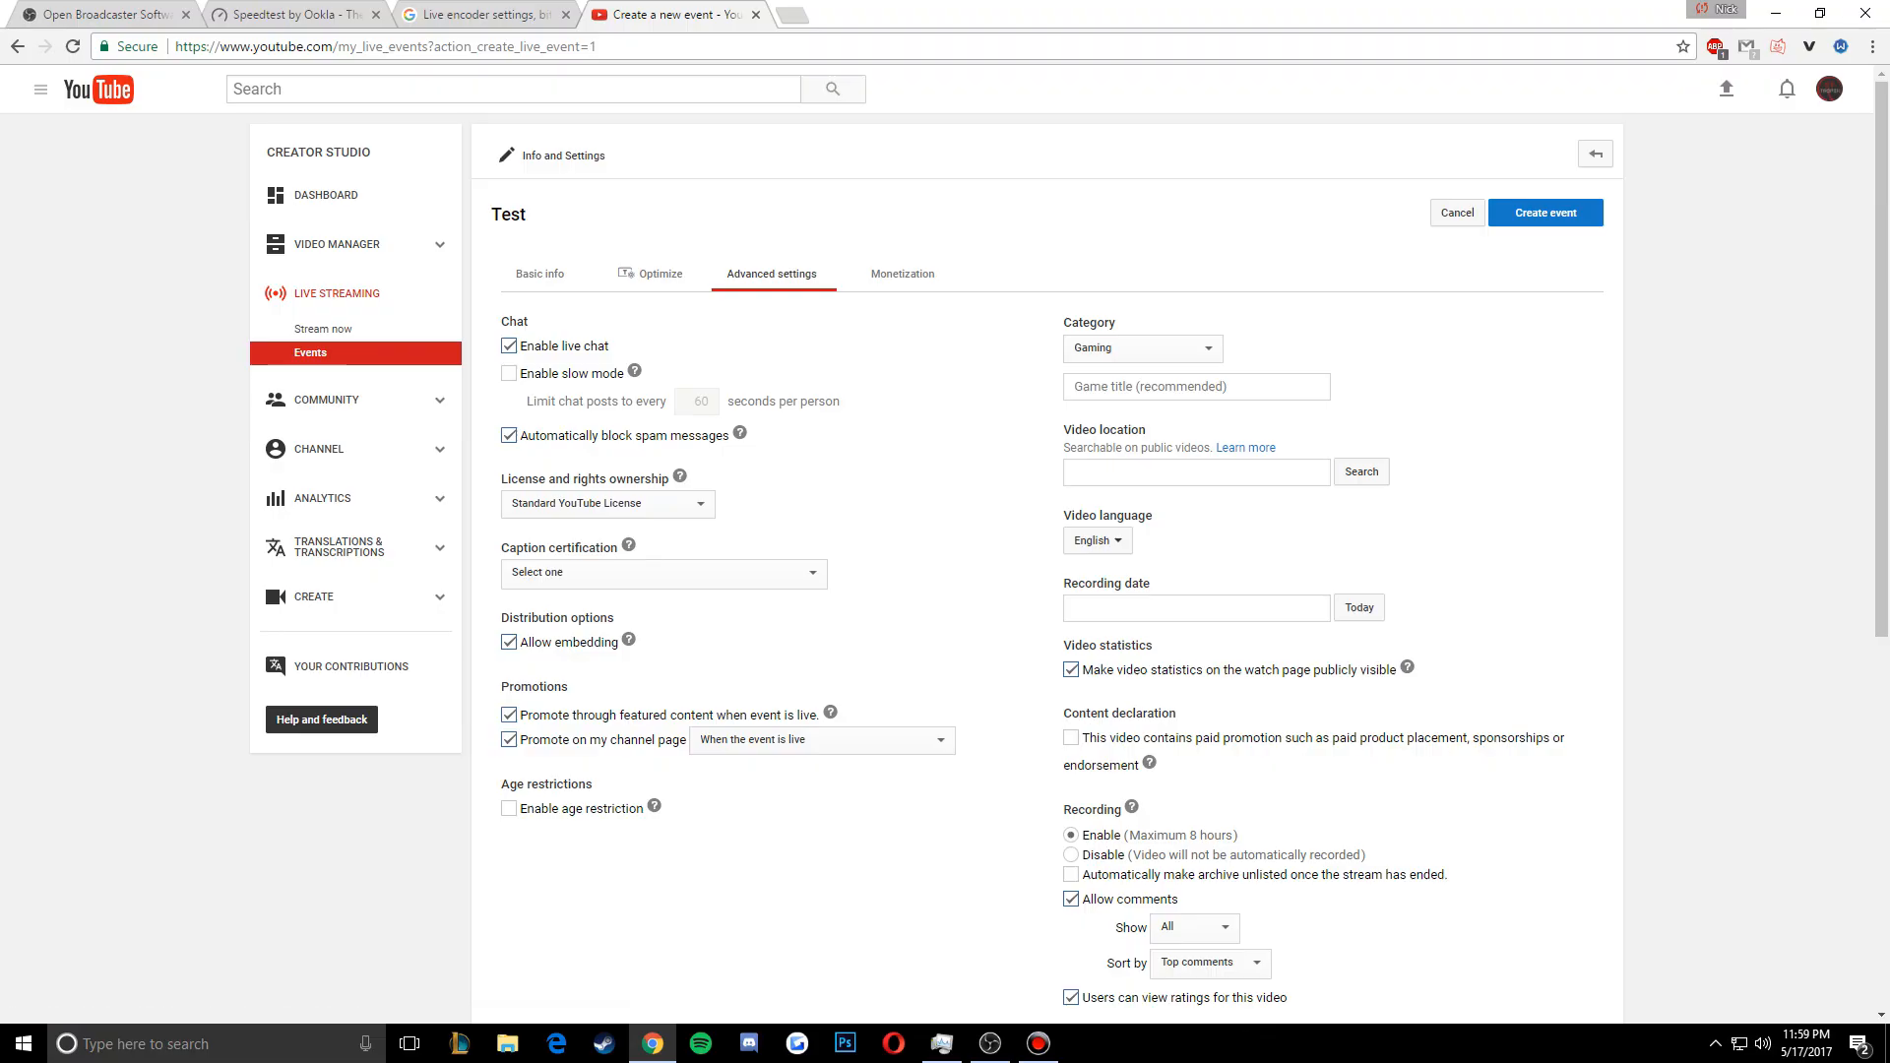
pyautogui.click(539, 273)
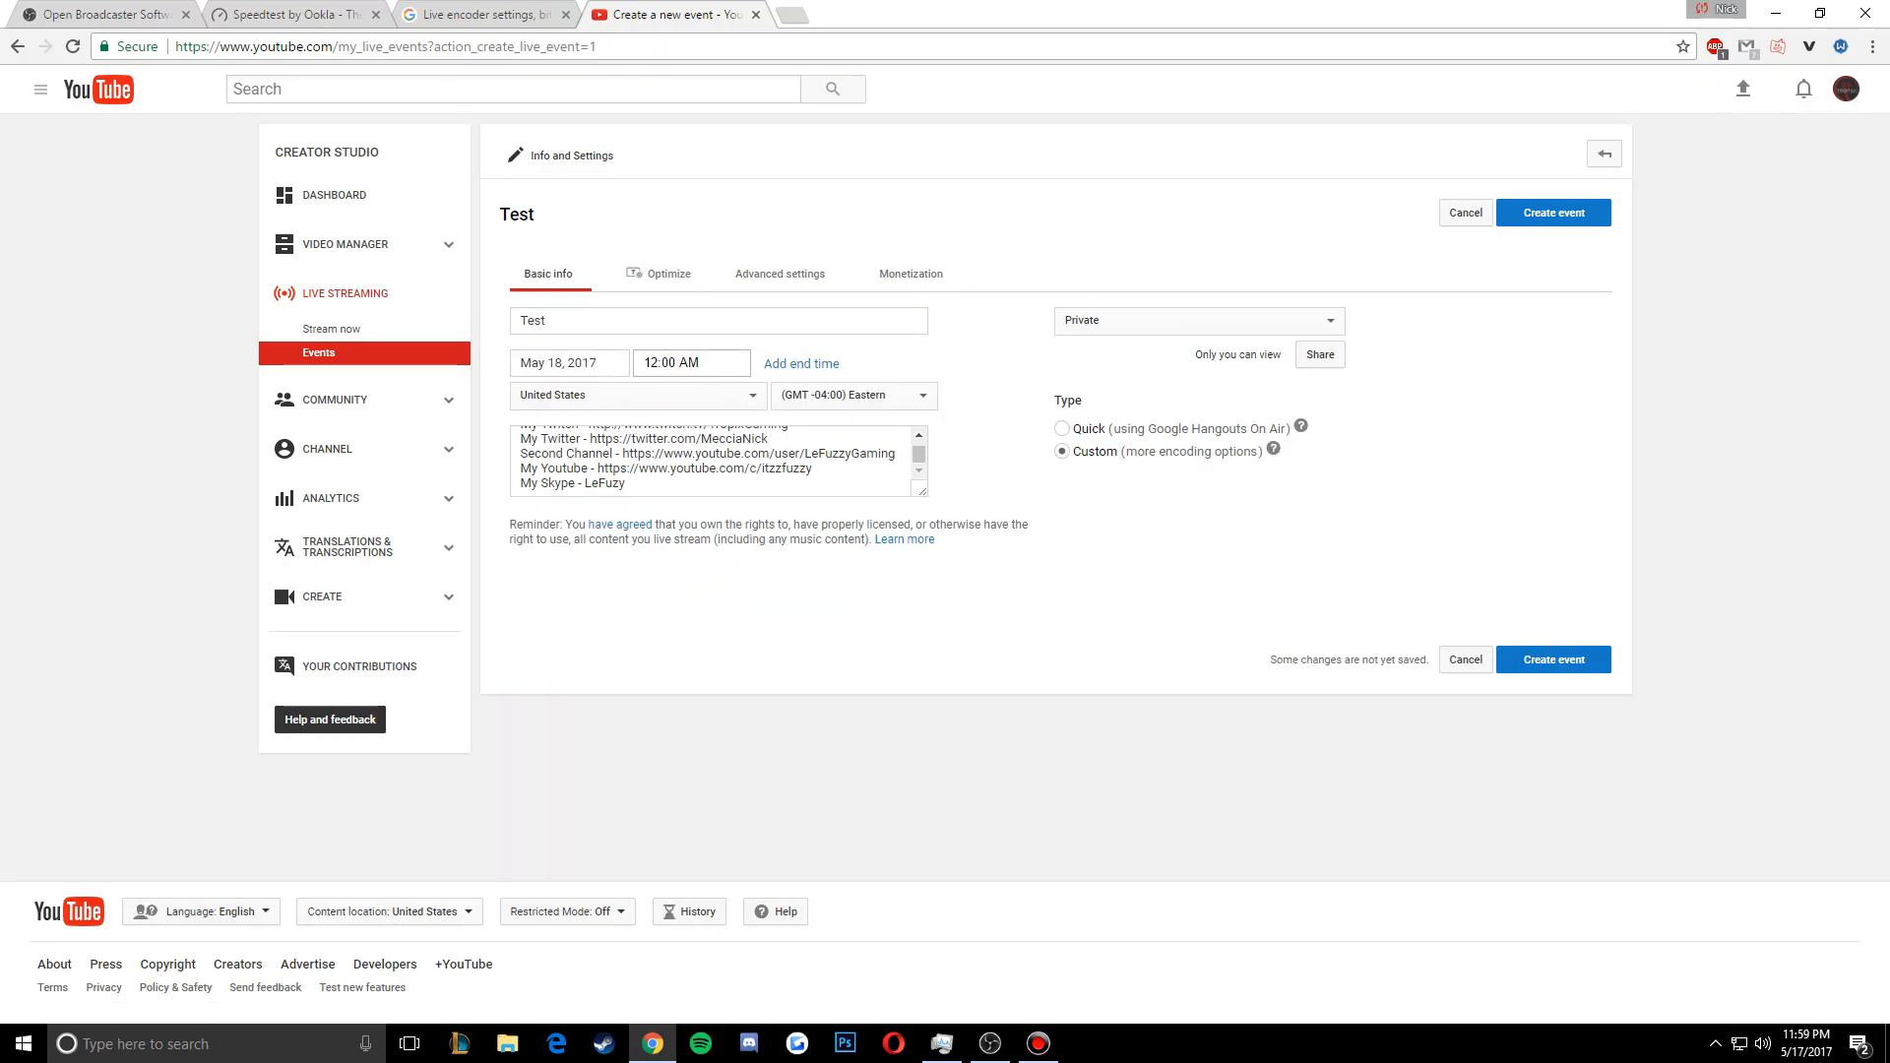
pyautogui.click(1554, 659)
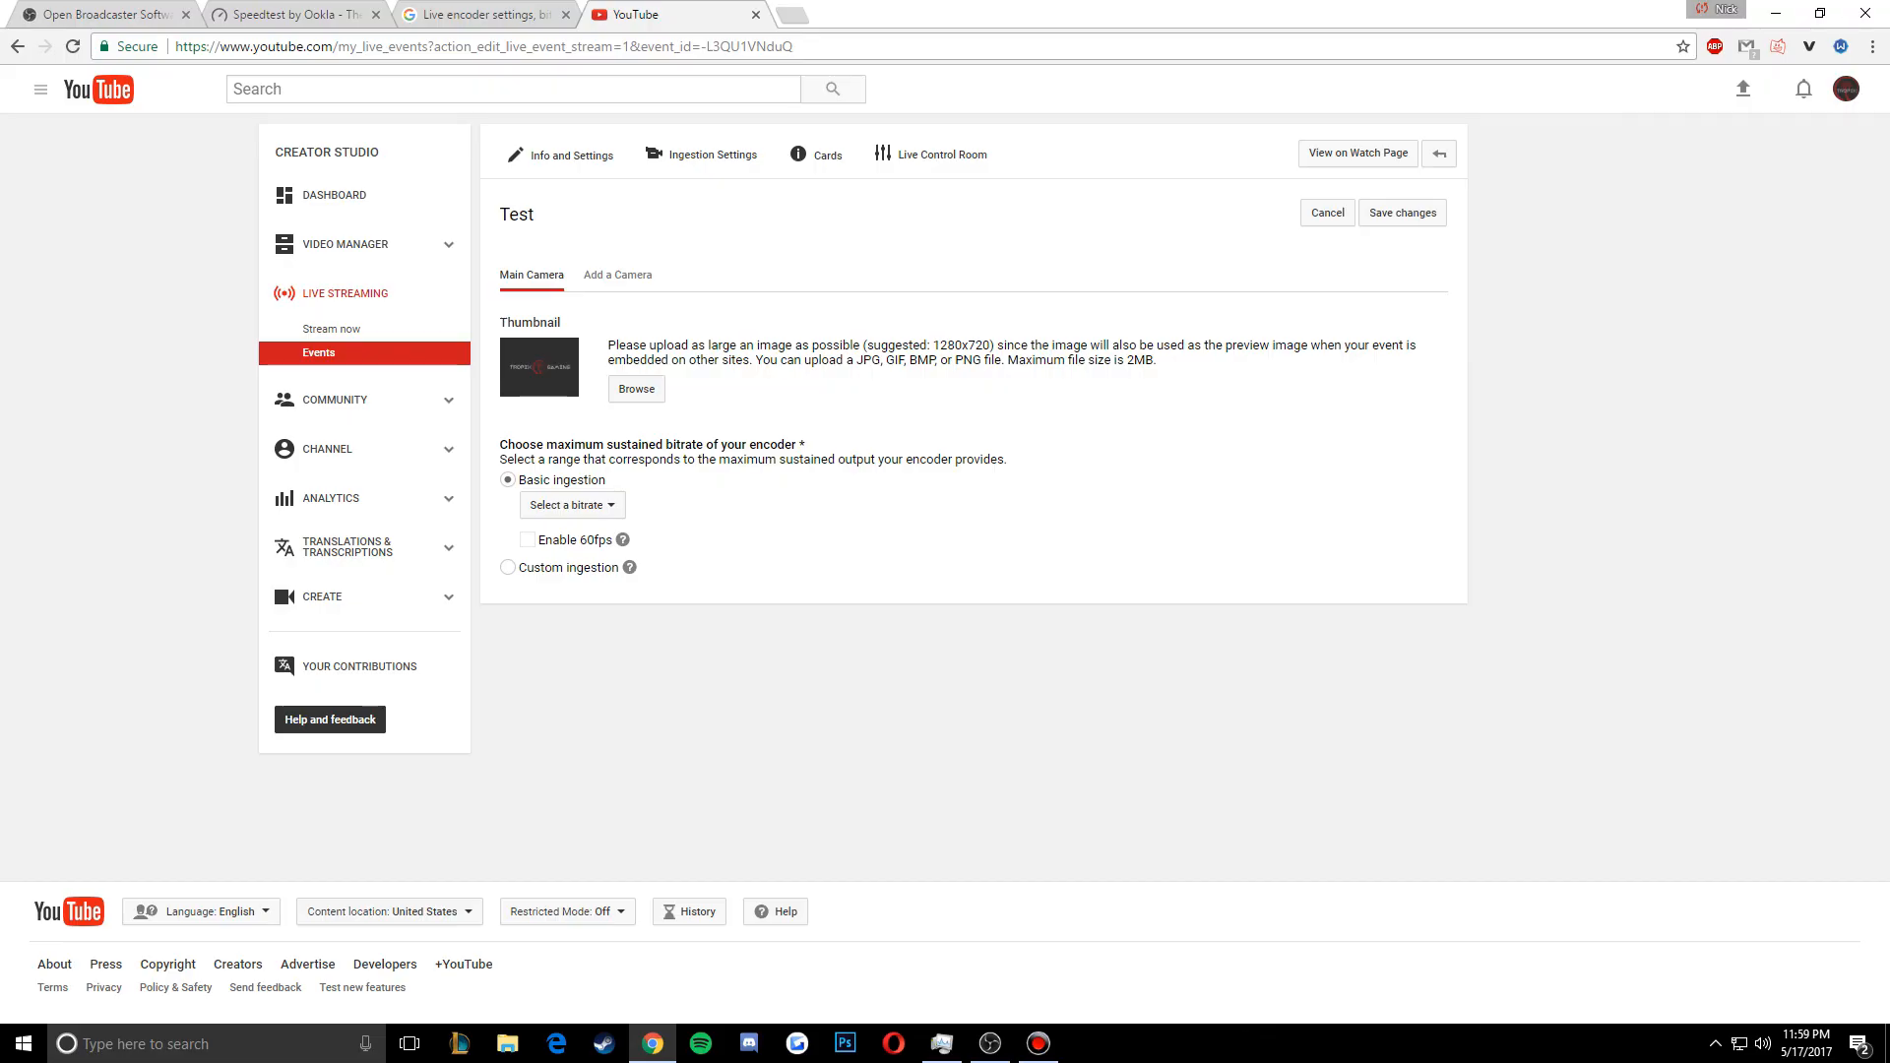
# Open the Test event's ingestion settings and show the bitrate ranges for basic ingestion
pyautogui.click(562, 155)
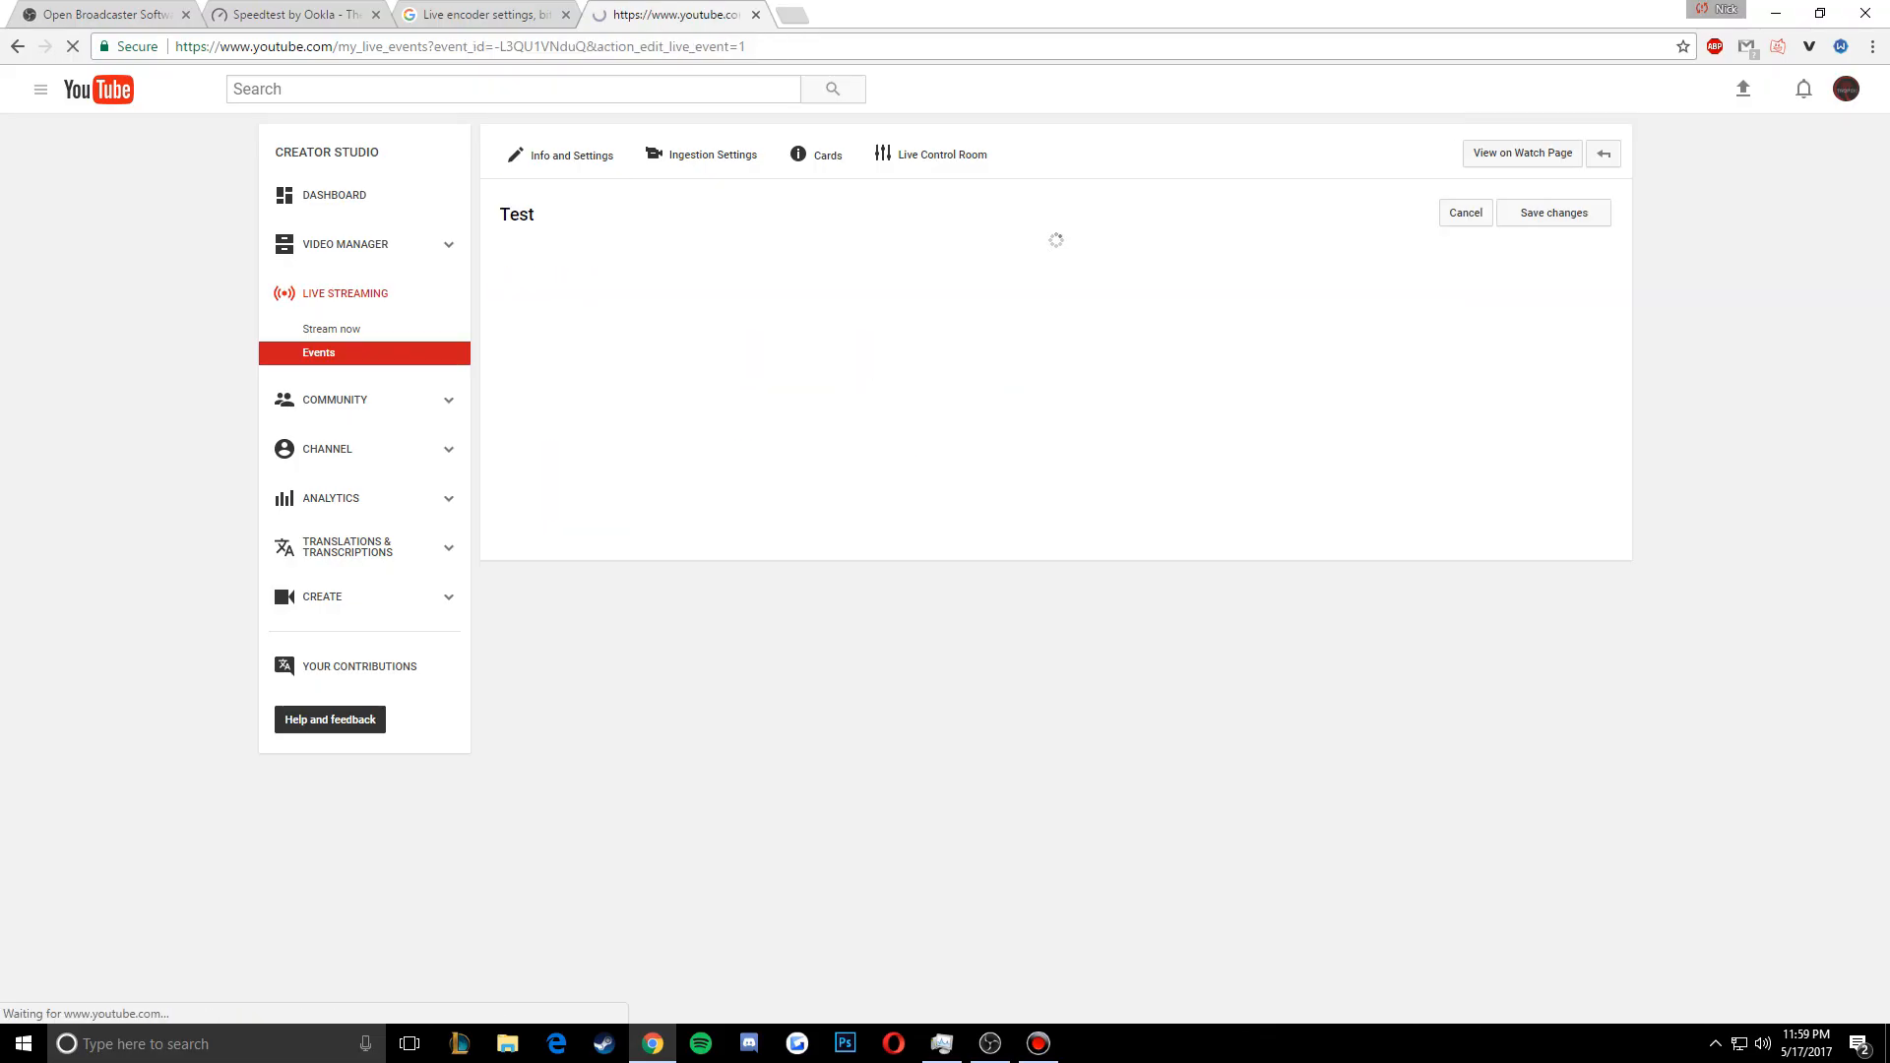
pyautogui.click(692, 155)
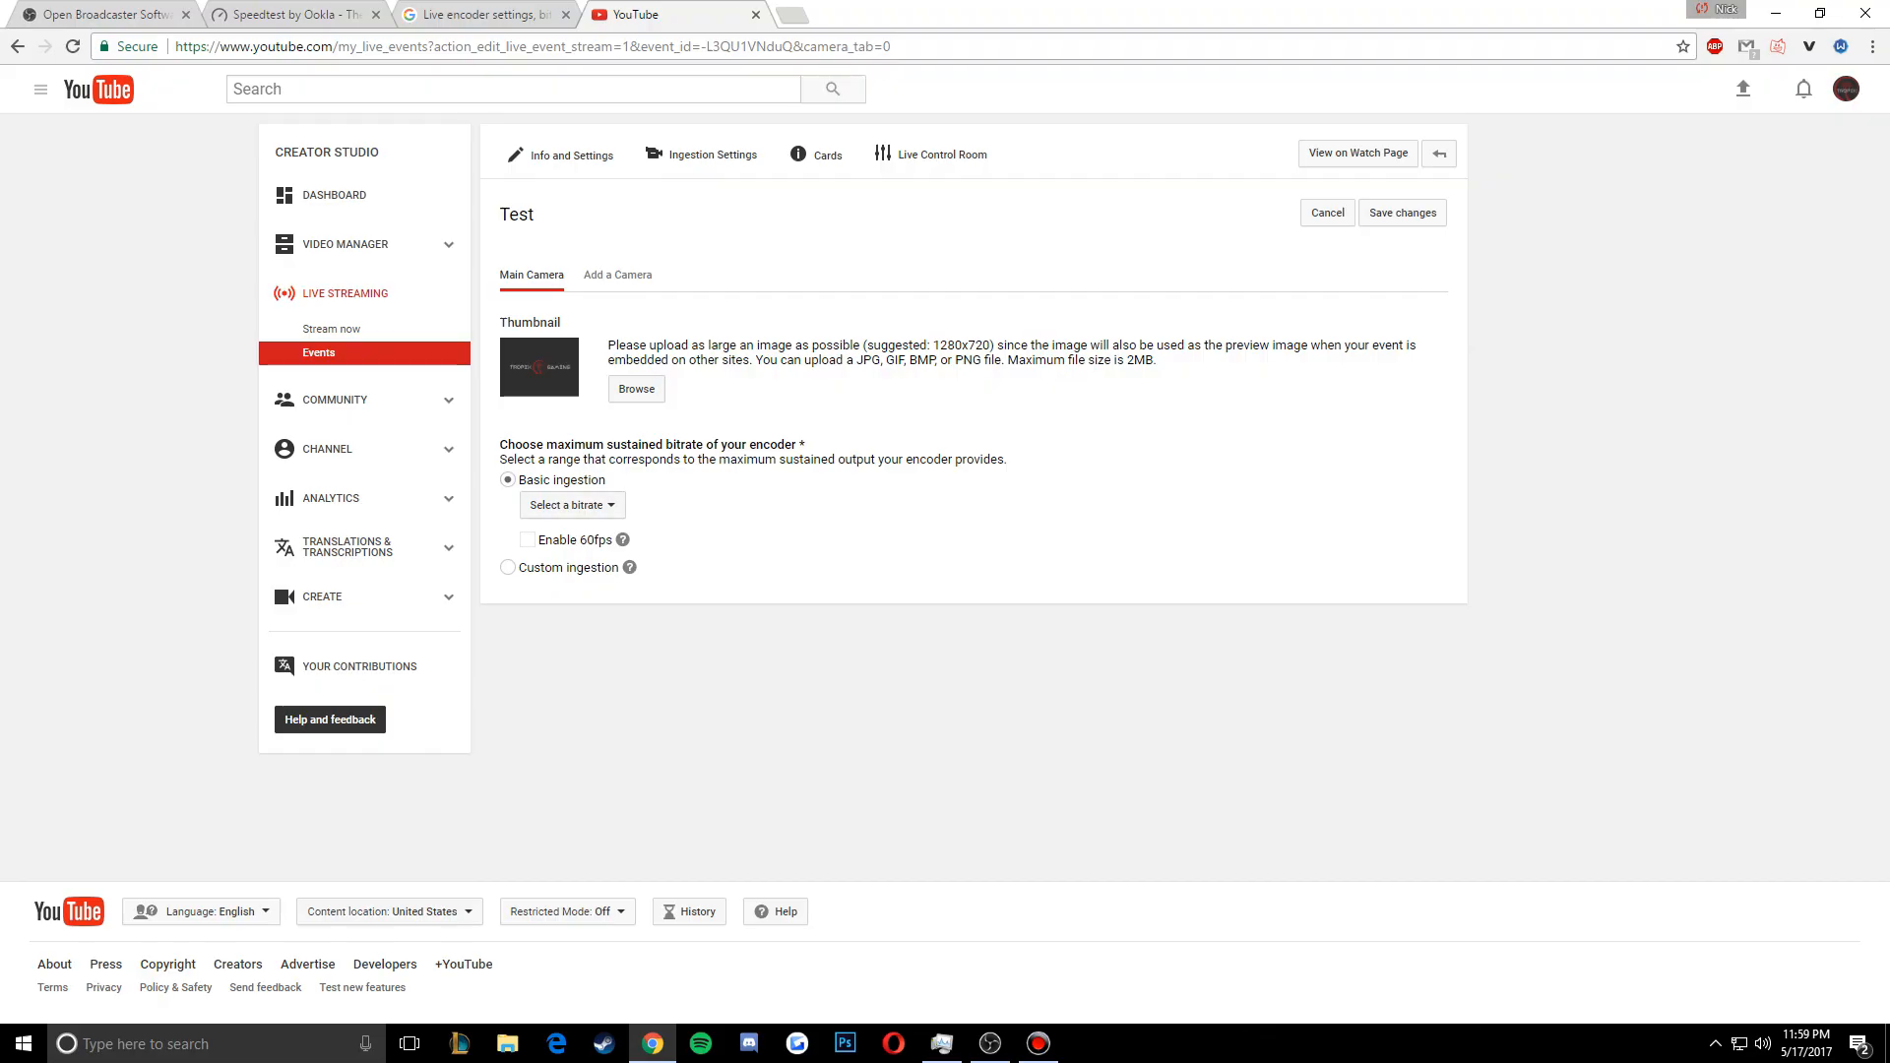
pyautogui.click(570, 505)
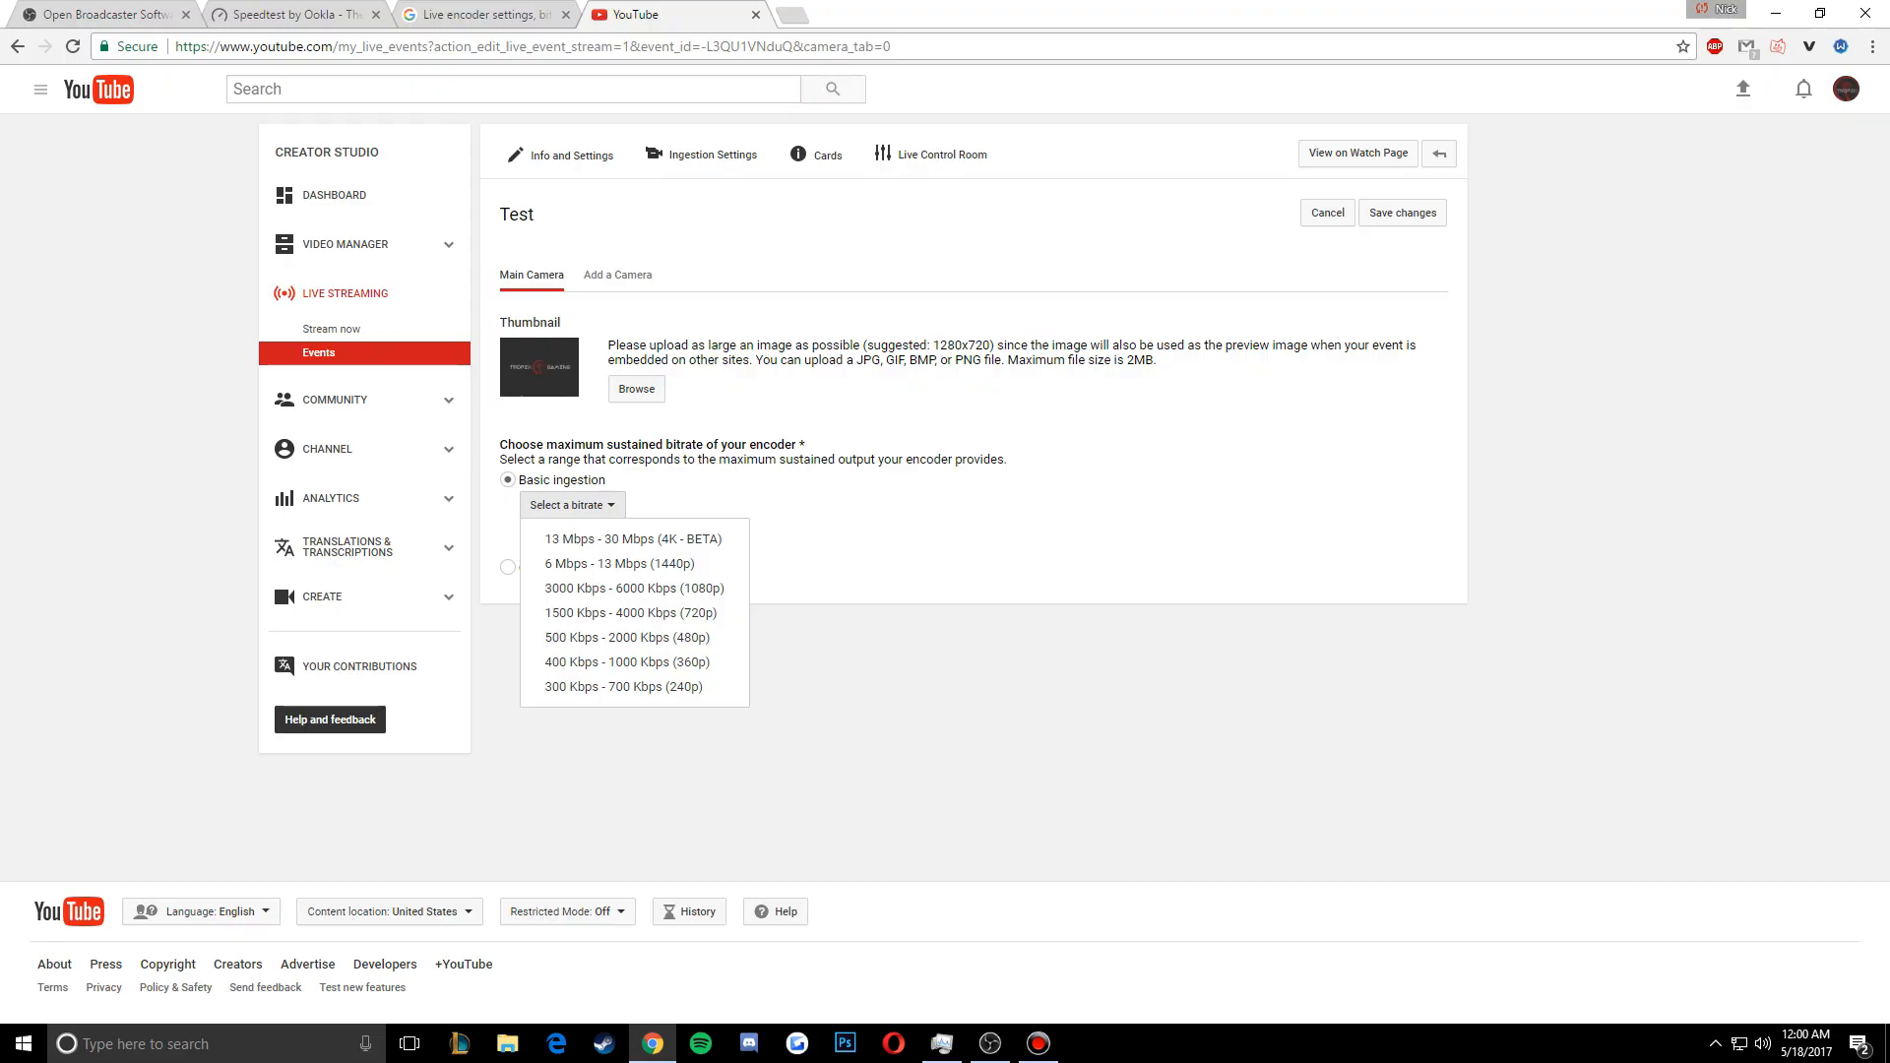
# Switch to OBS Studio, check the streaming bitrate in the output settings, cancel the dialog and return to the YouTube ingestion page
pyautogui.click(990, 1044)
pyautogui.click(384, 104)
pyautogui.click(404, 181)
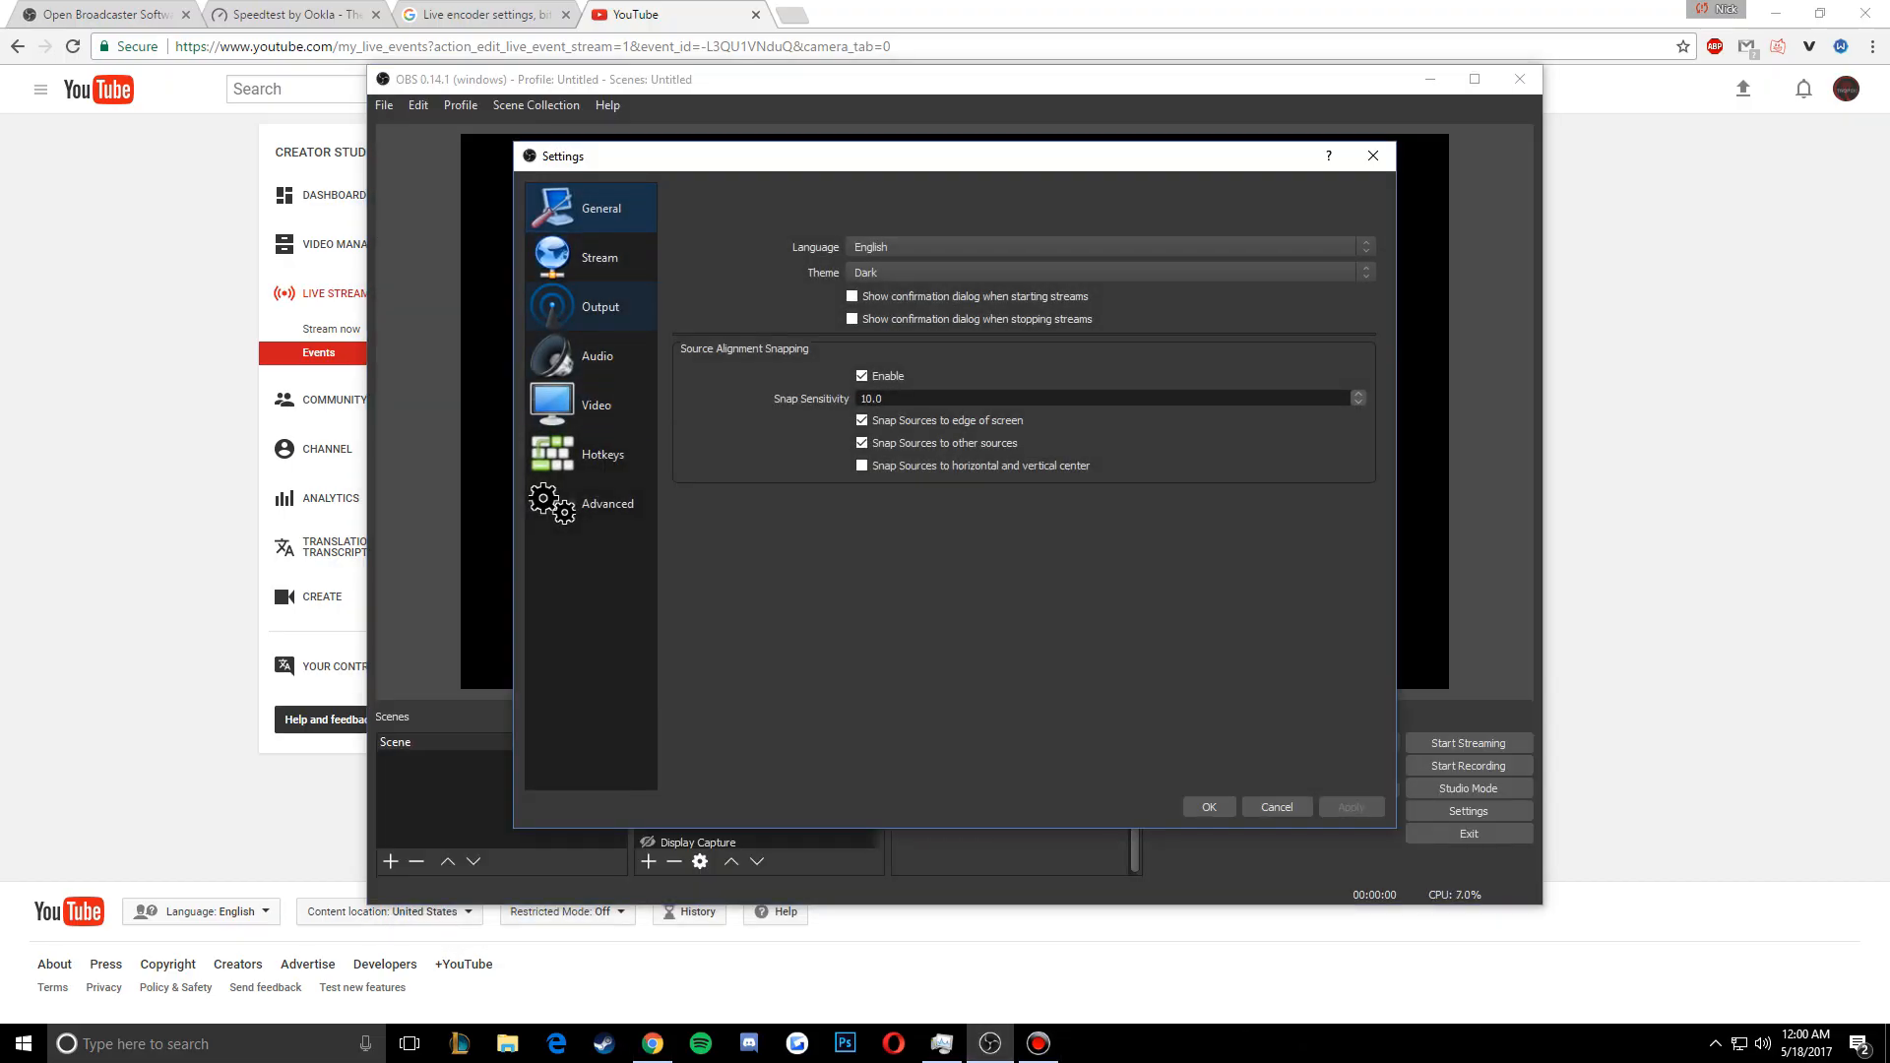
pyautogui.click(591, 307)
pyautogui.click(1277, 806)
pyautogui.click(1429, 78)
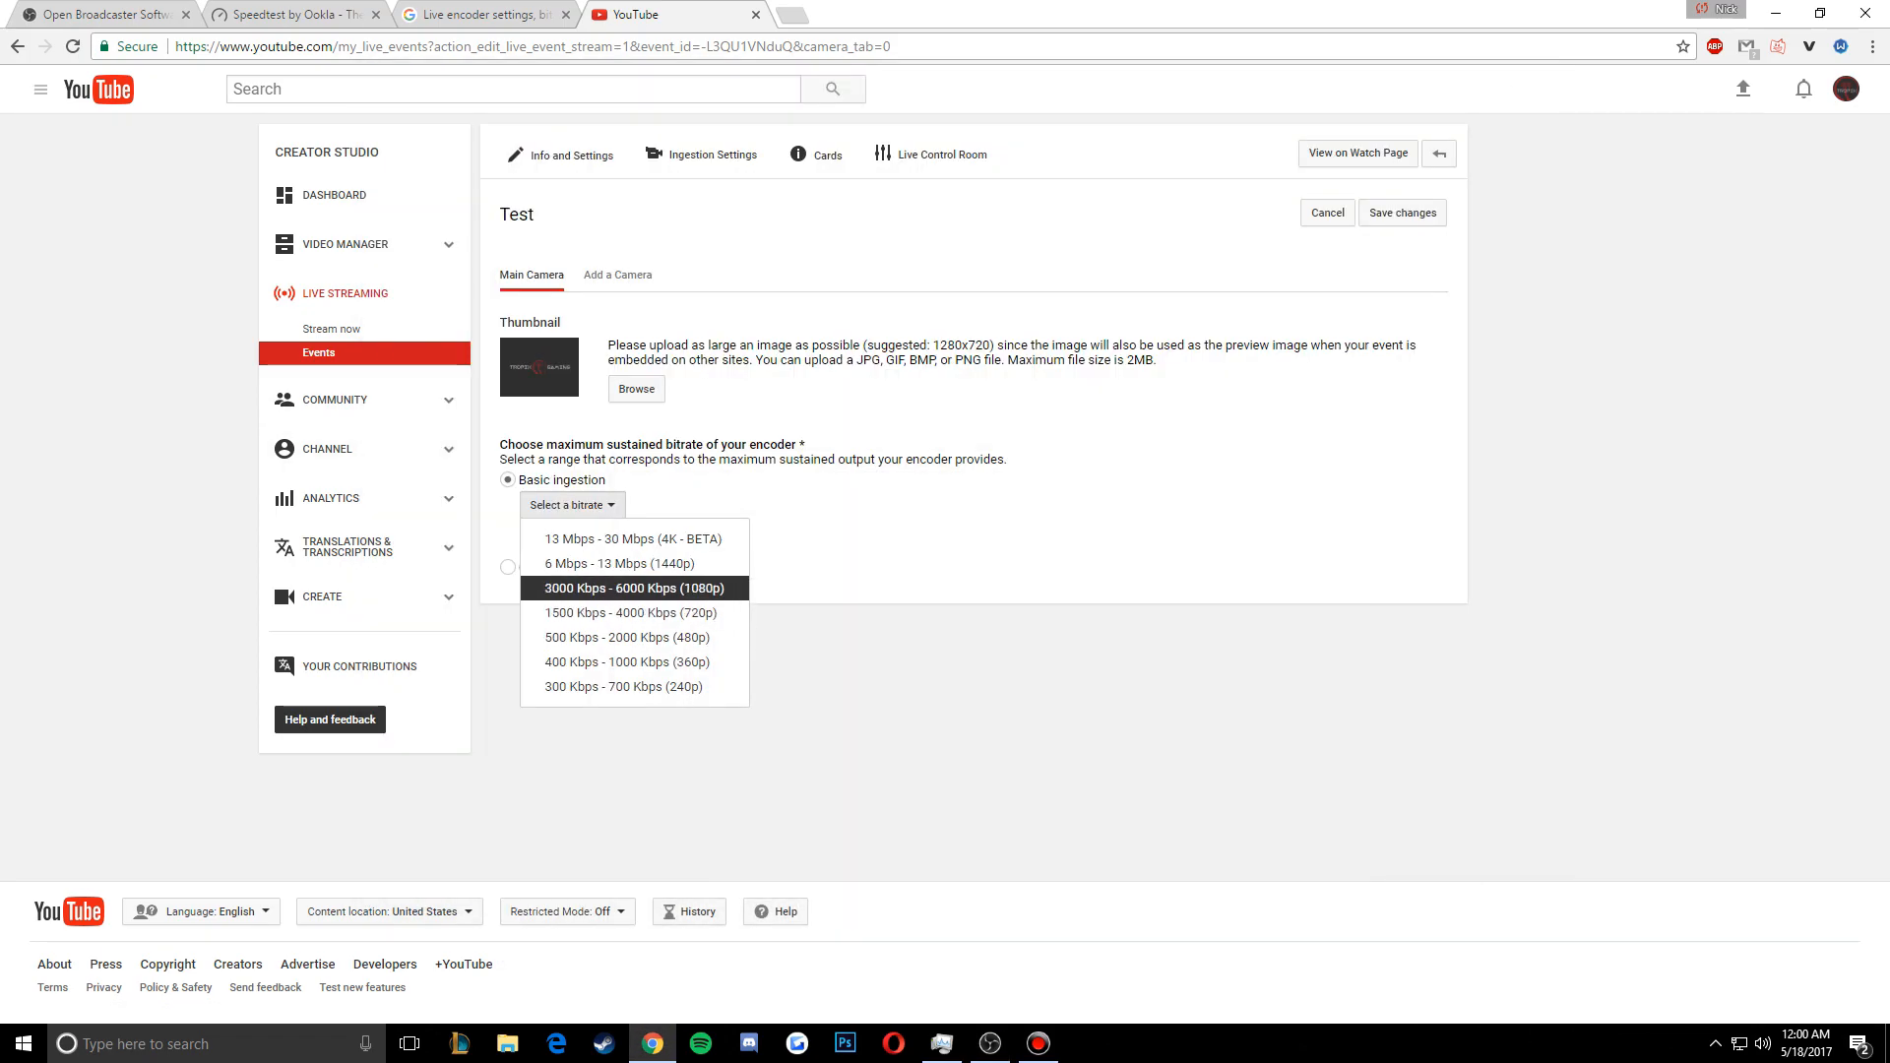
# Set the basic ingestion bitrate to 3000 Kbps - 6000 Kbps (1080p), save the changes and enable 60fps
pyautogui.click(633, 587)
pyautogui.click(1402, 212)
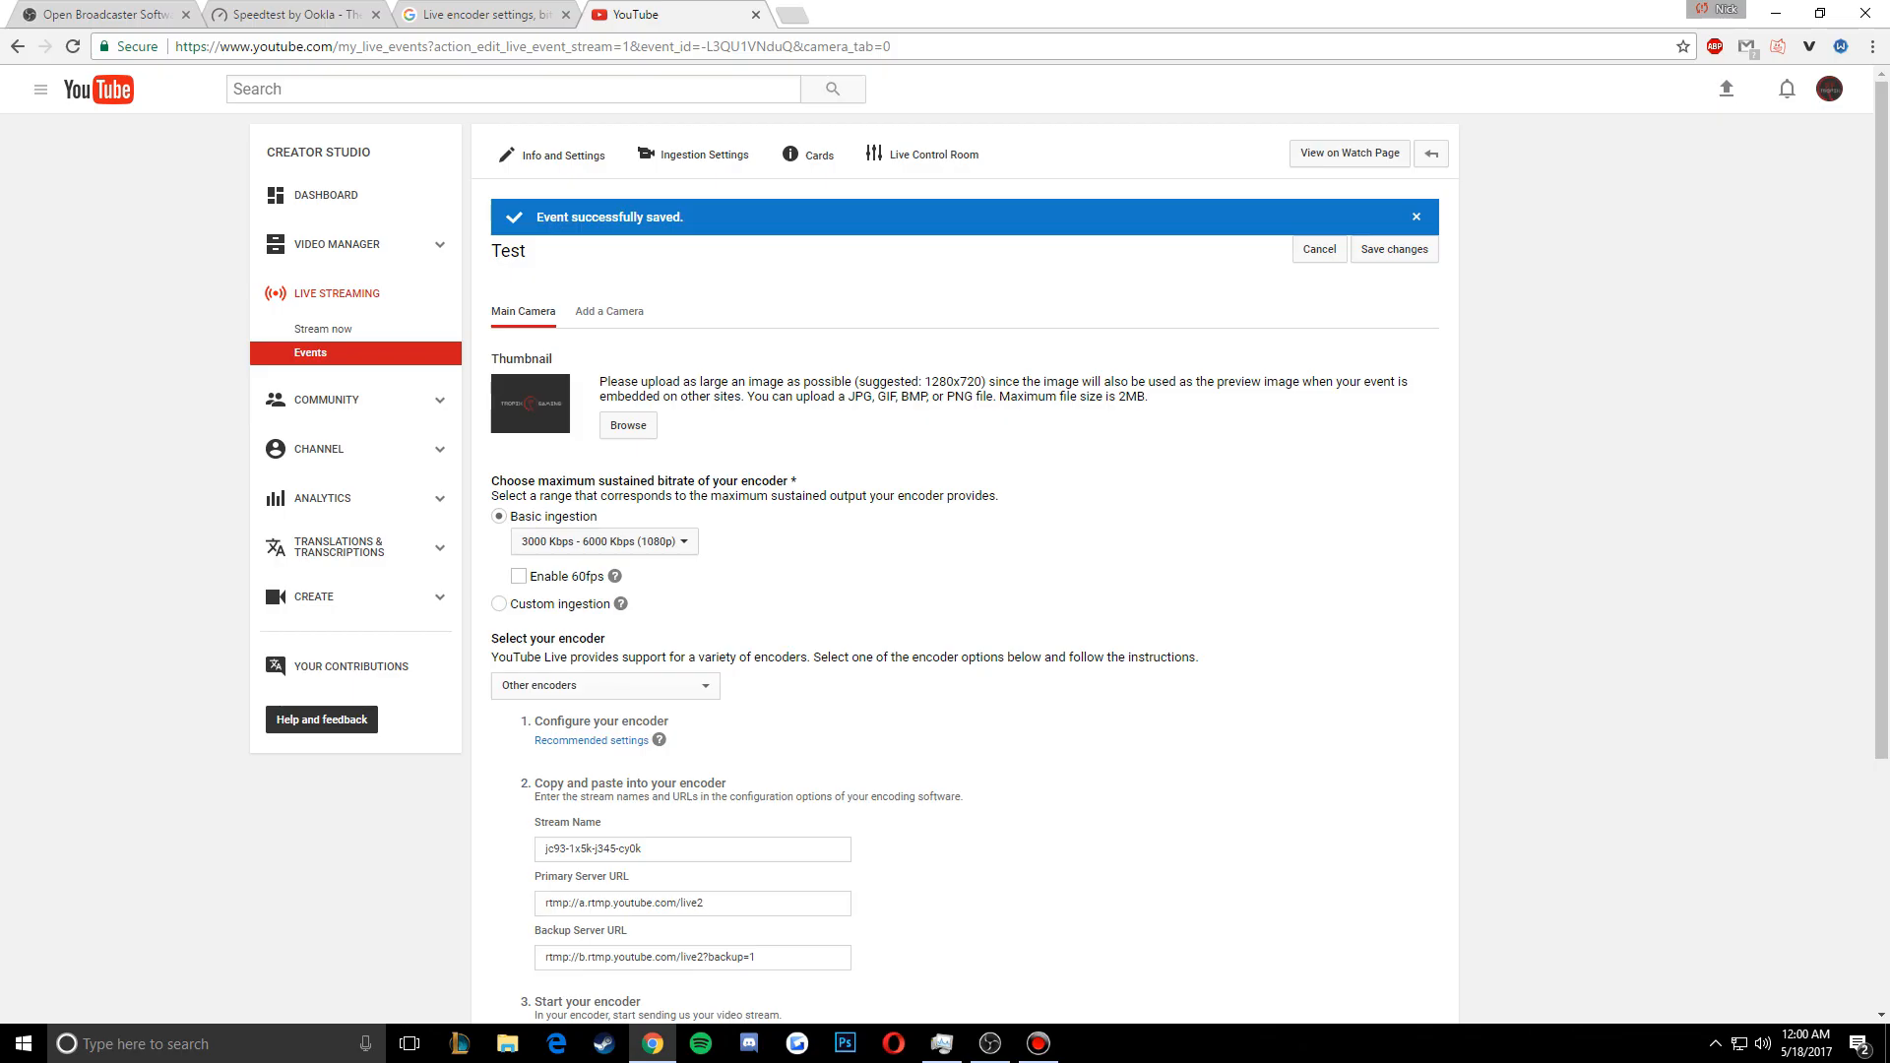
pyautogui.click(519, 577)
pyautogui.scroll(-2, 945, 551)
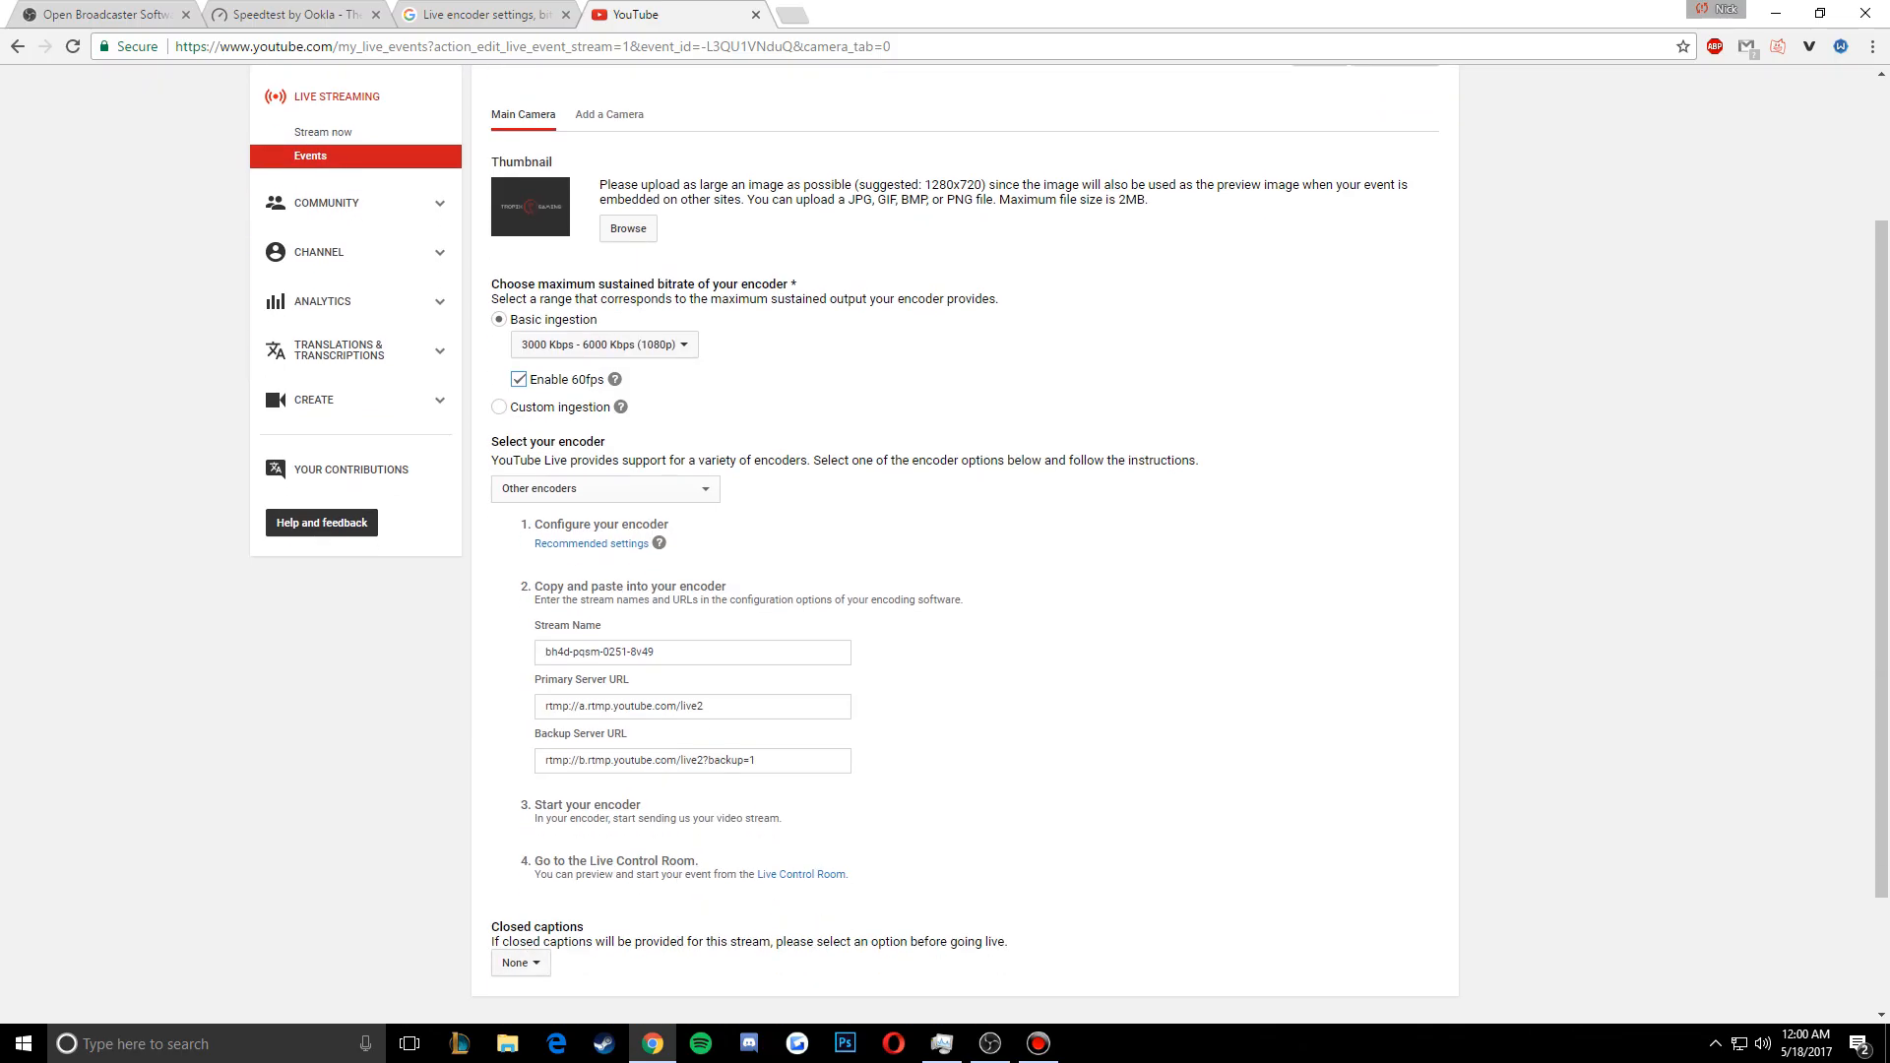
# Keep Other encoders as the encoder, review YouTube's recommended encoder settings and close that help page
pyautogui.scroll(-2, 945, 541)
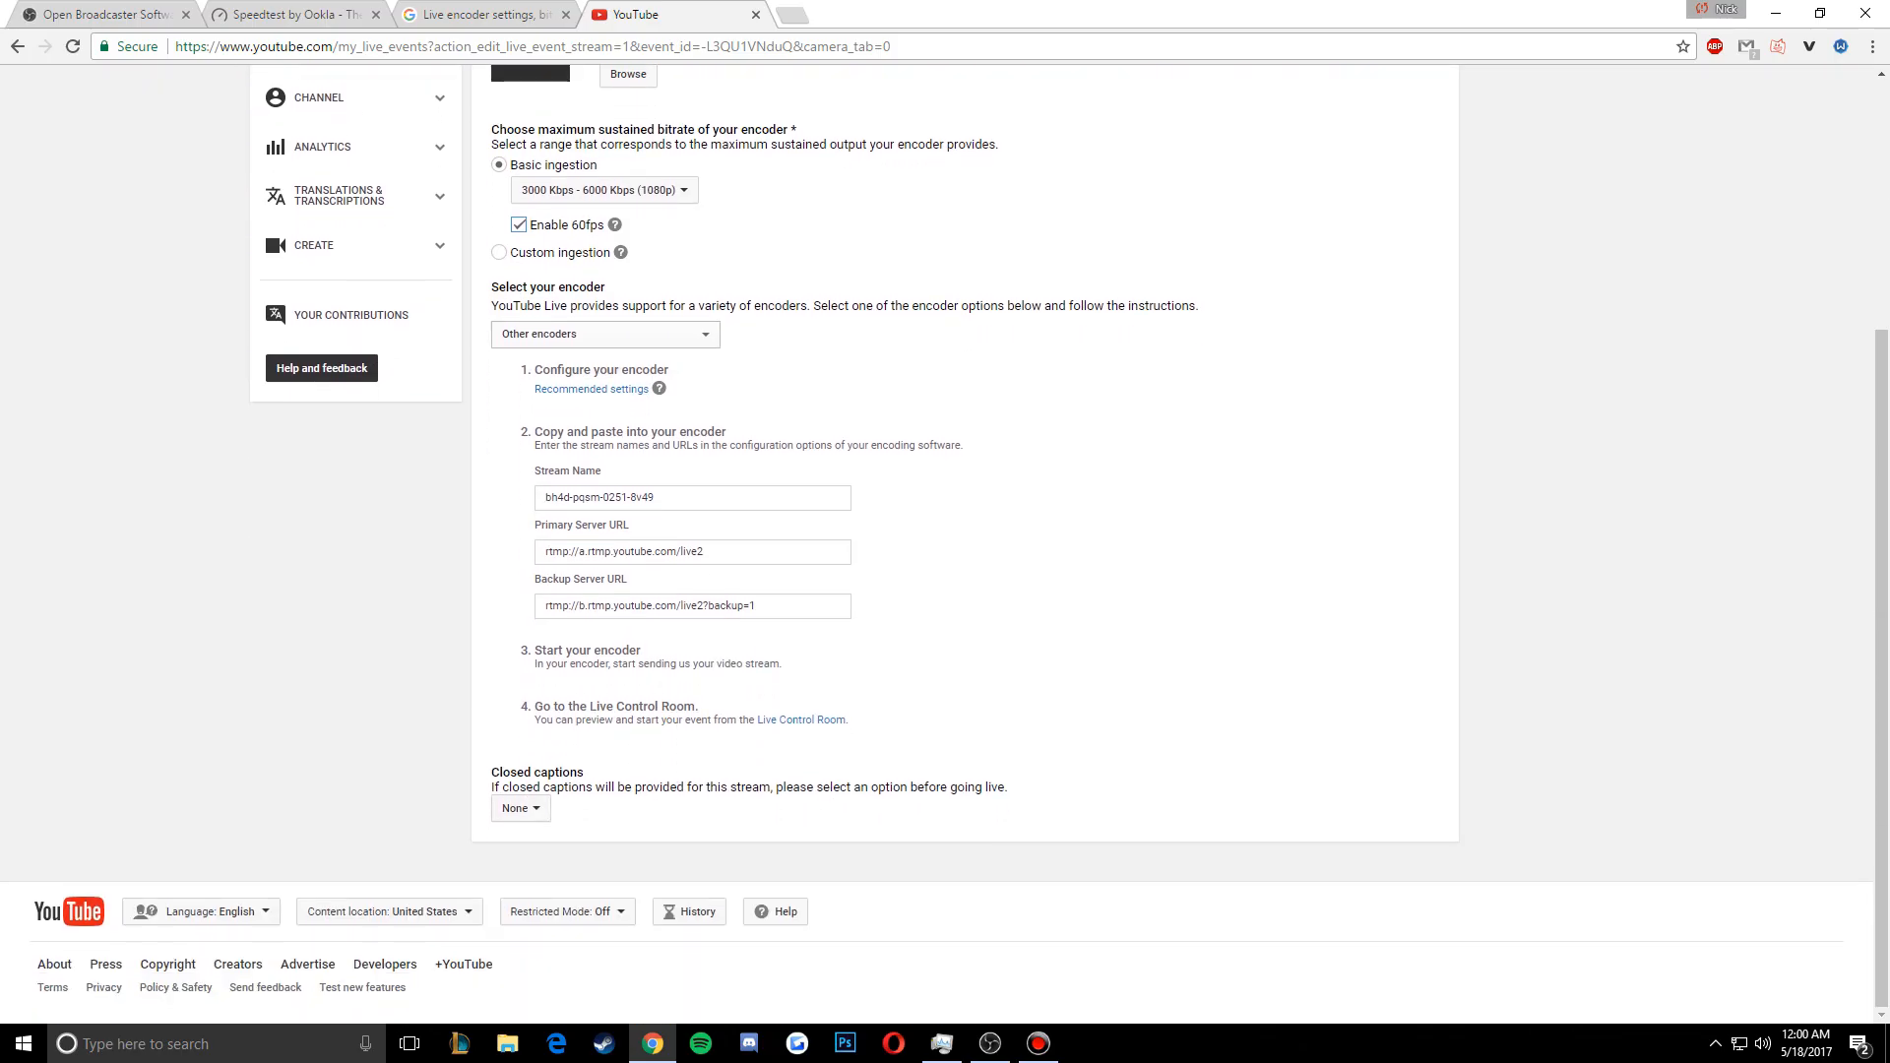
pyautogui.click(606, 335)
pyautogui.click(593, 406)
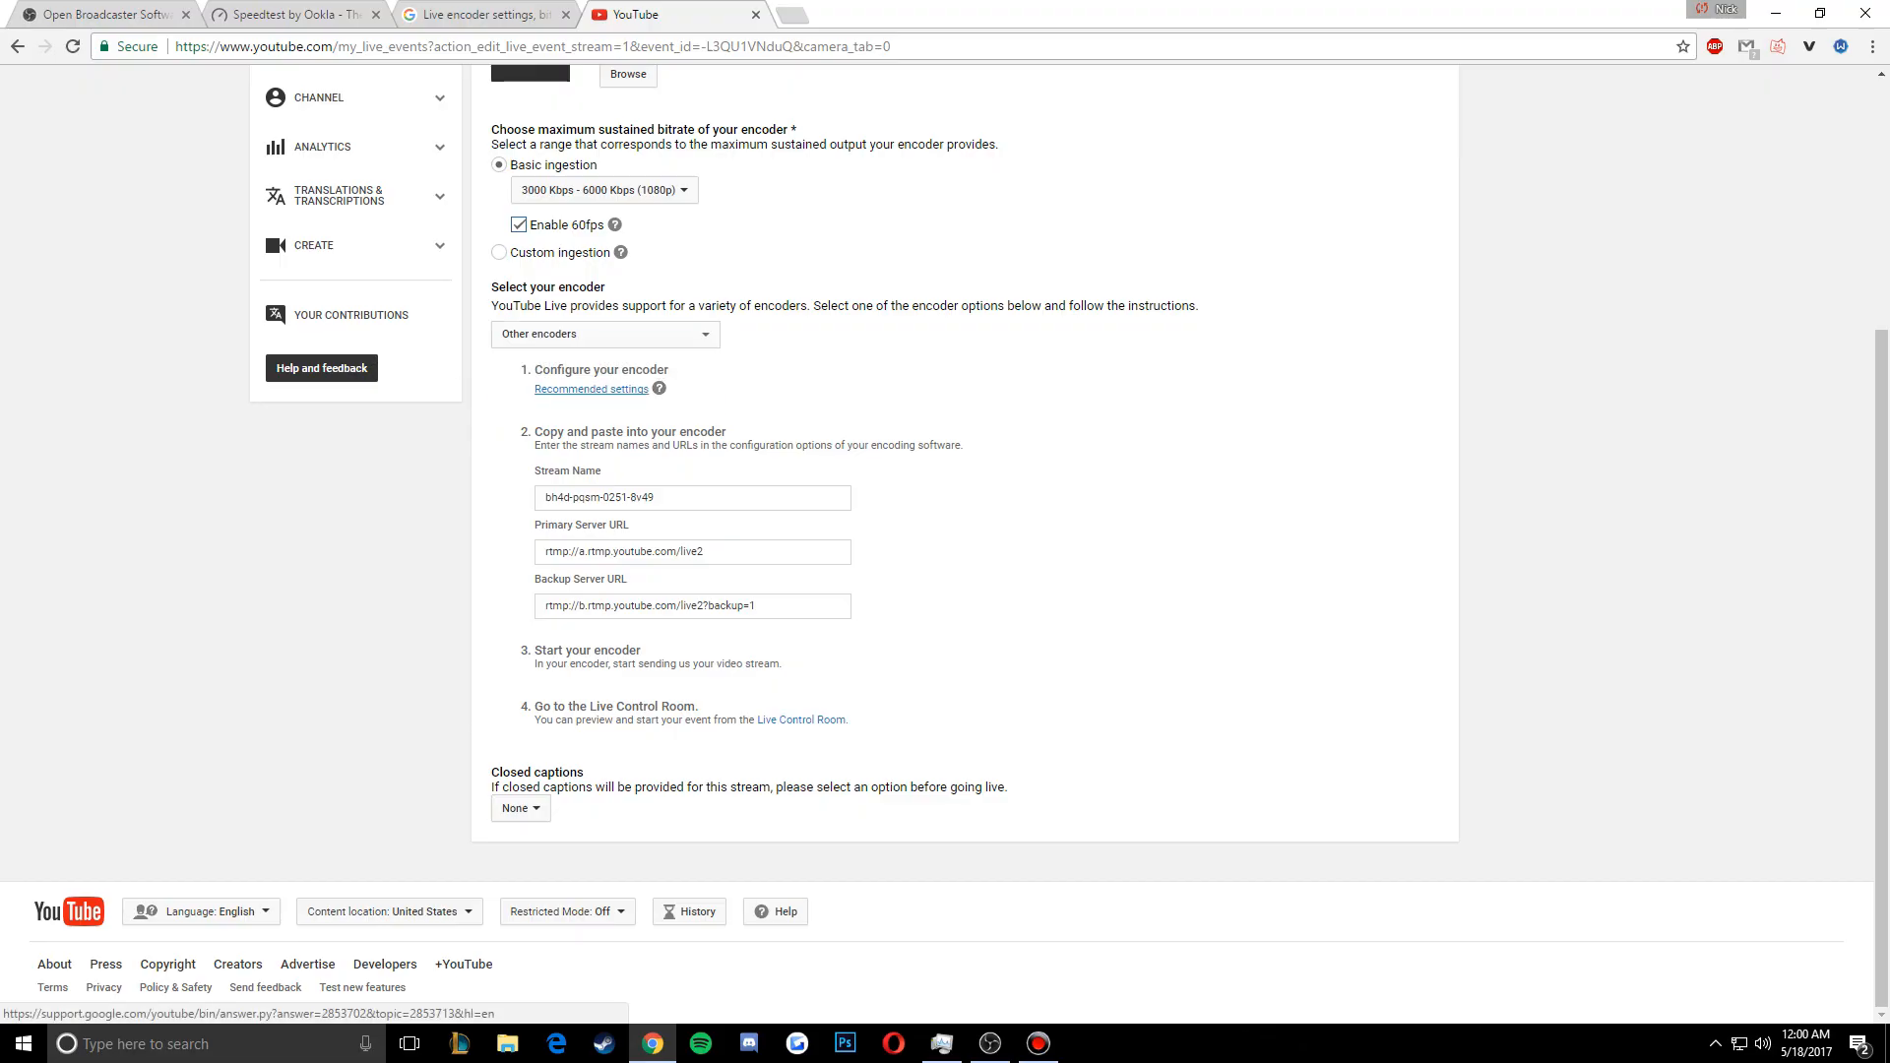
pyautogui.click(591, 388)
pyautogui.scroll(-5, 945, 551)
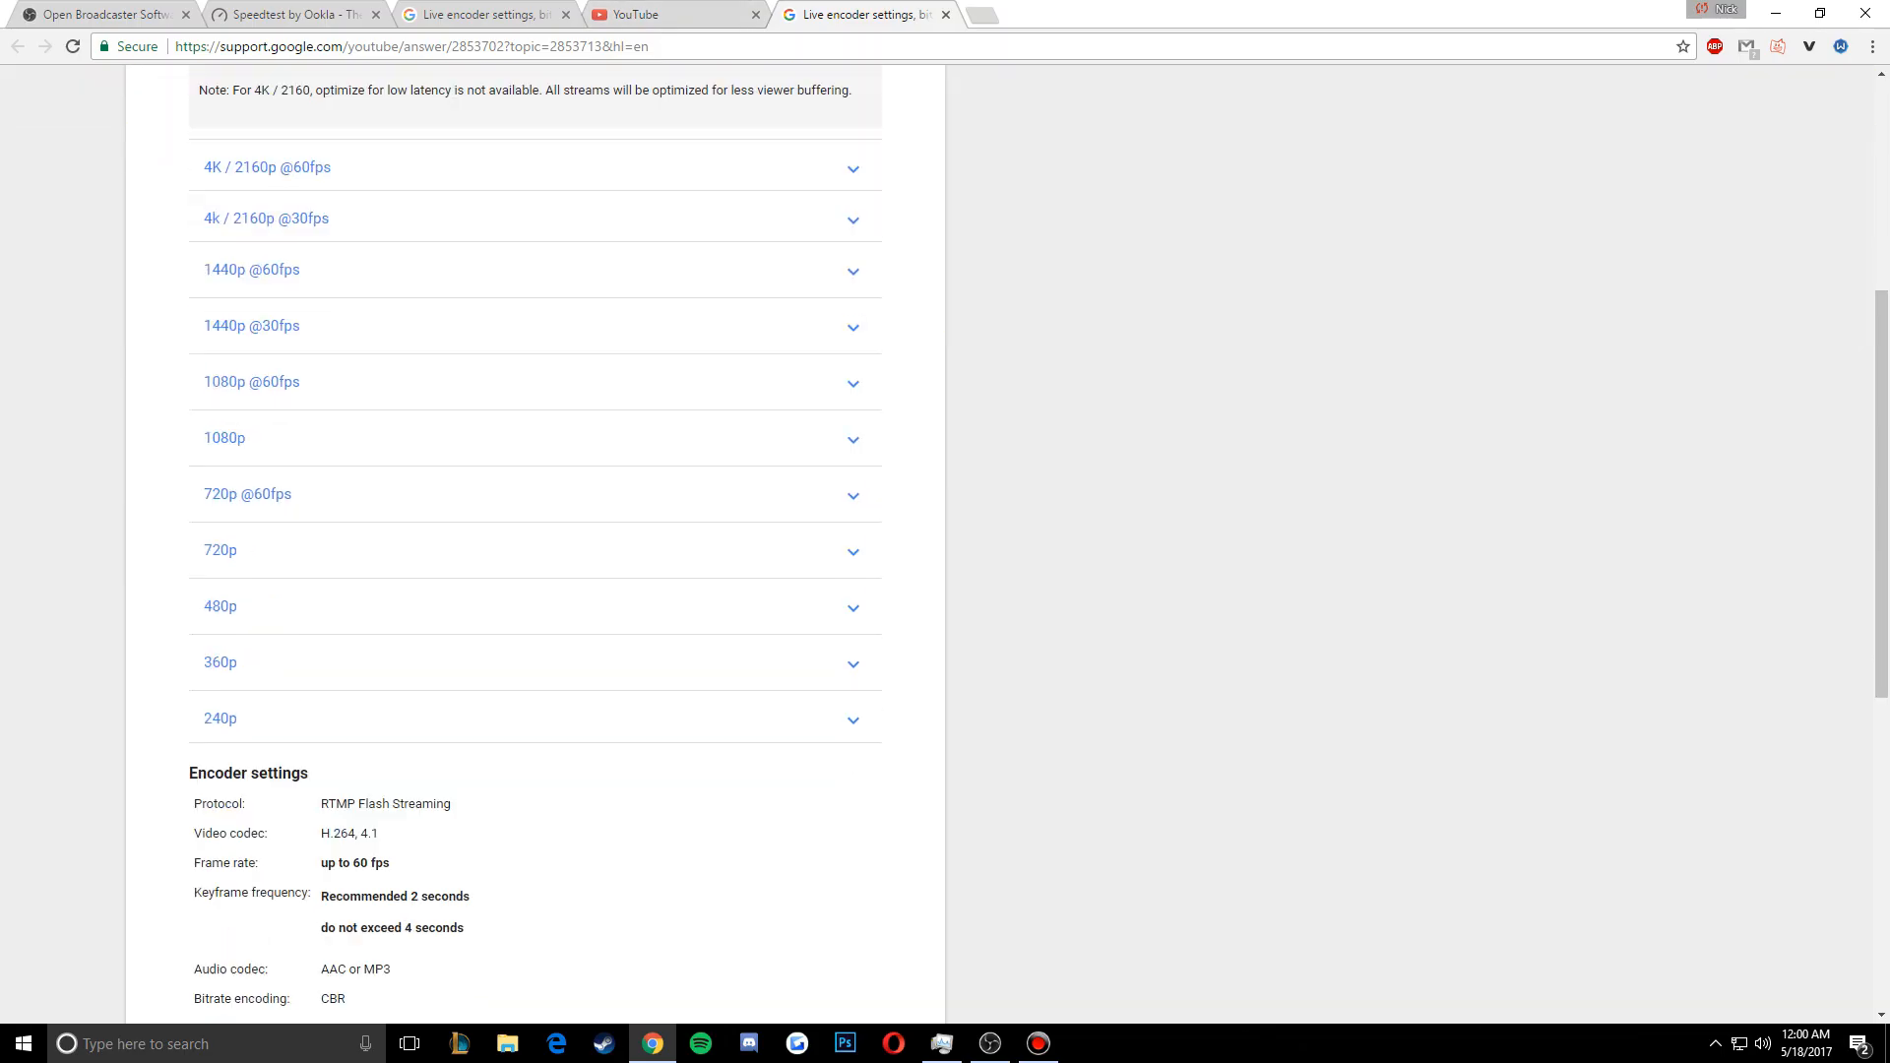
pyautogui.scroll(-4, 534, 551)
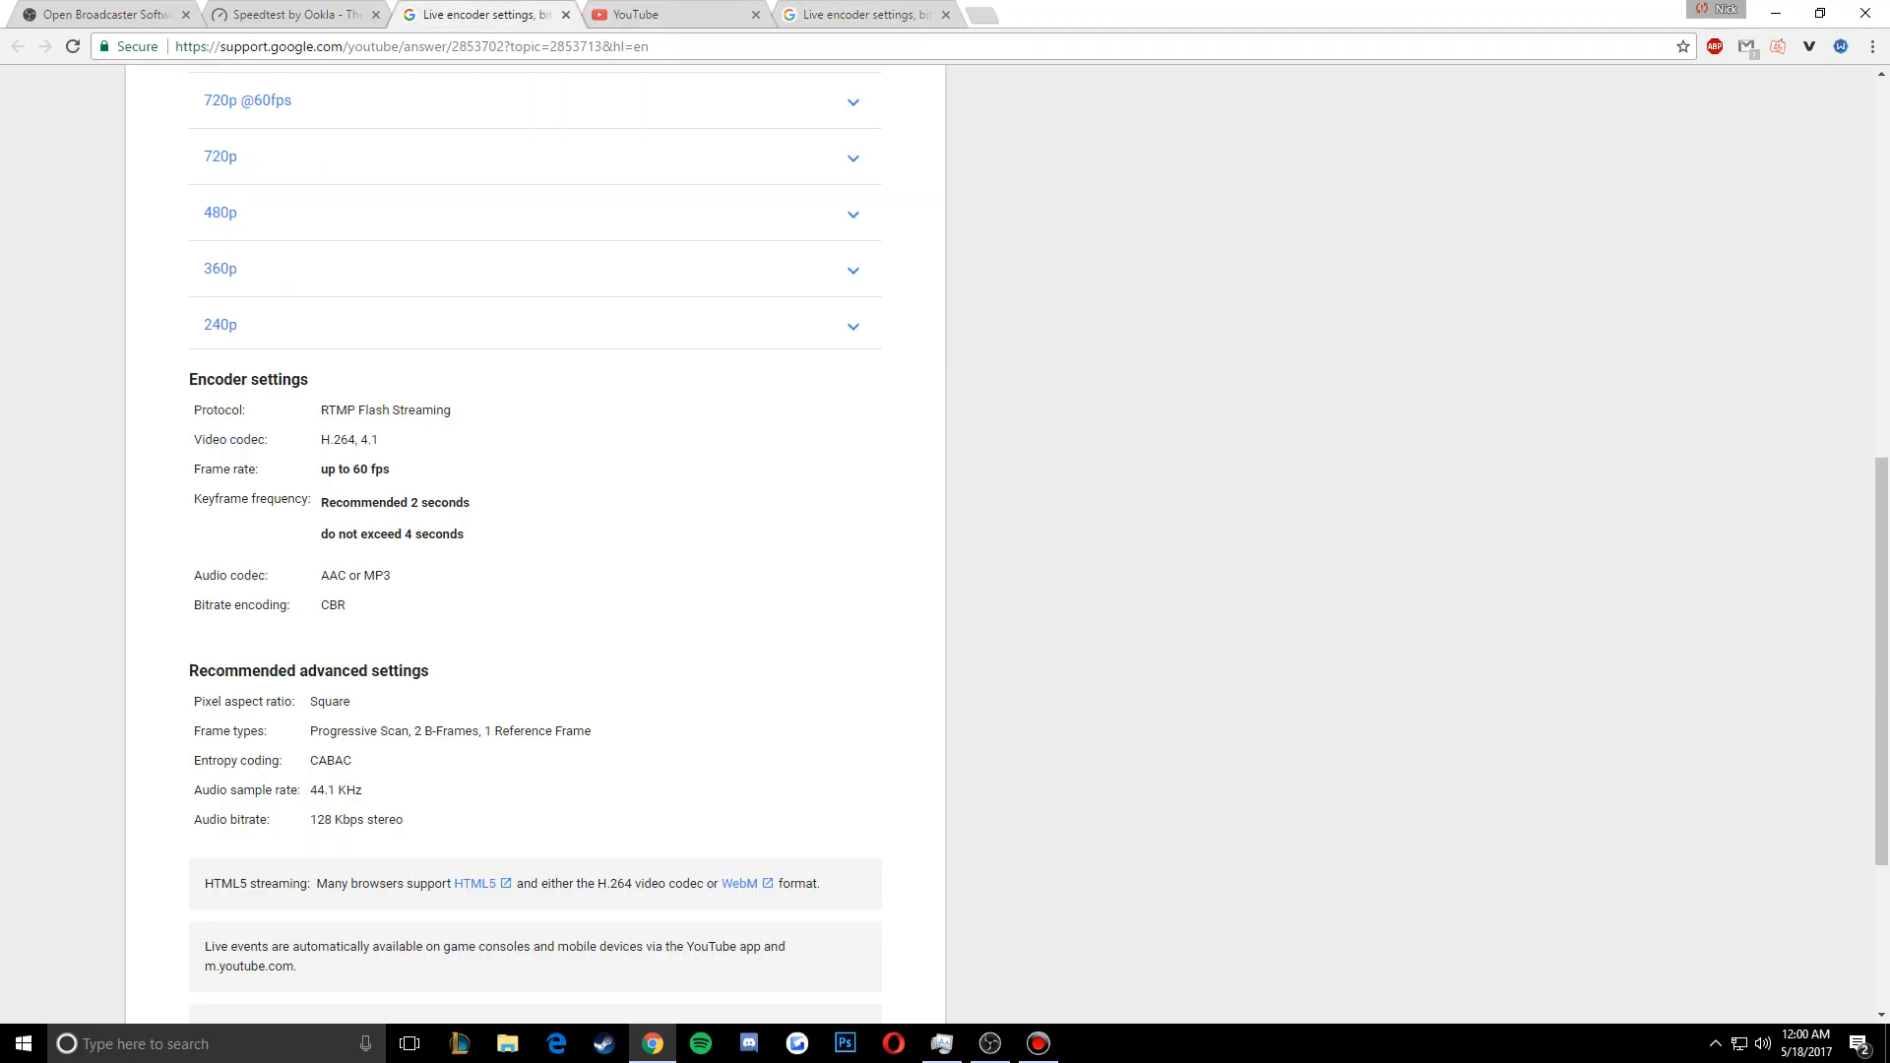
pyautogui.scroll(4, 534, 551)
pyautogui.click(946, 15)
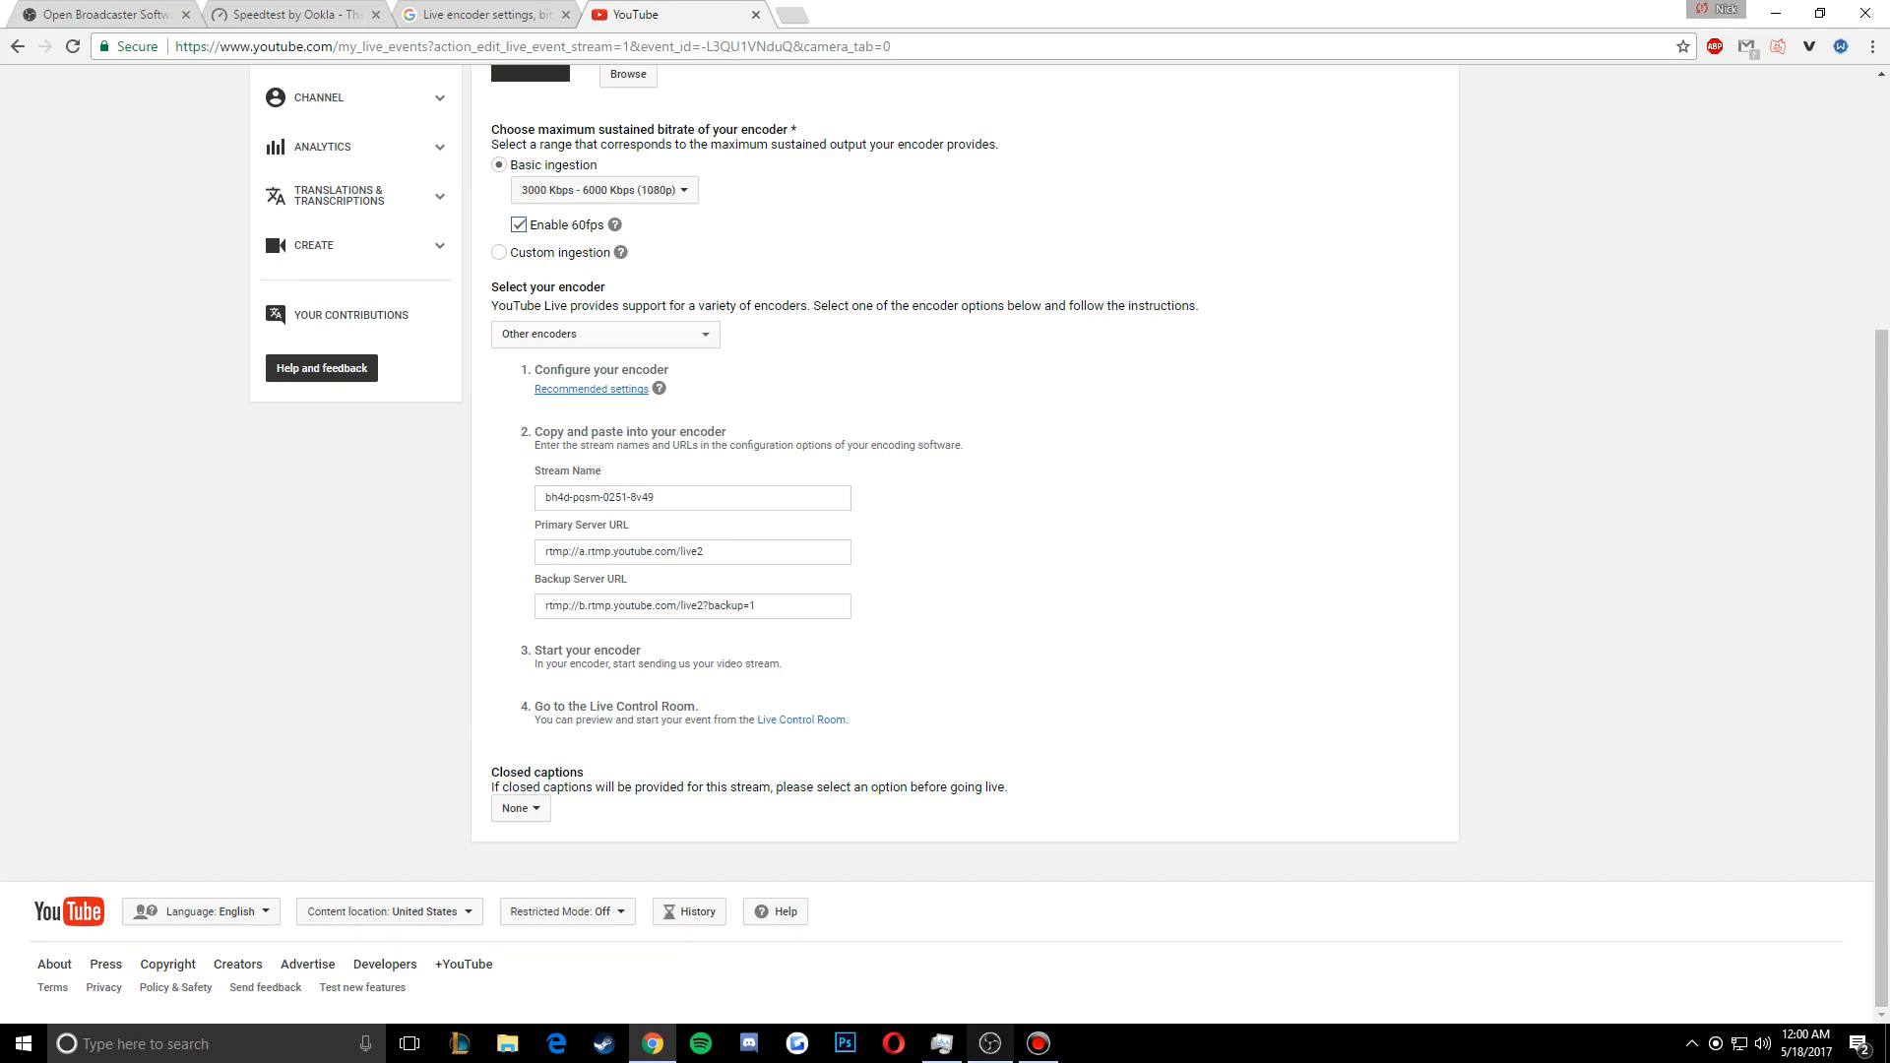
# Switch to OBS Studio, set the stream type to Custom Streaming Server and place the settings window beside the event's stream details
pyautogui.click(990, 1043)
pyautogui.click(384, 106)
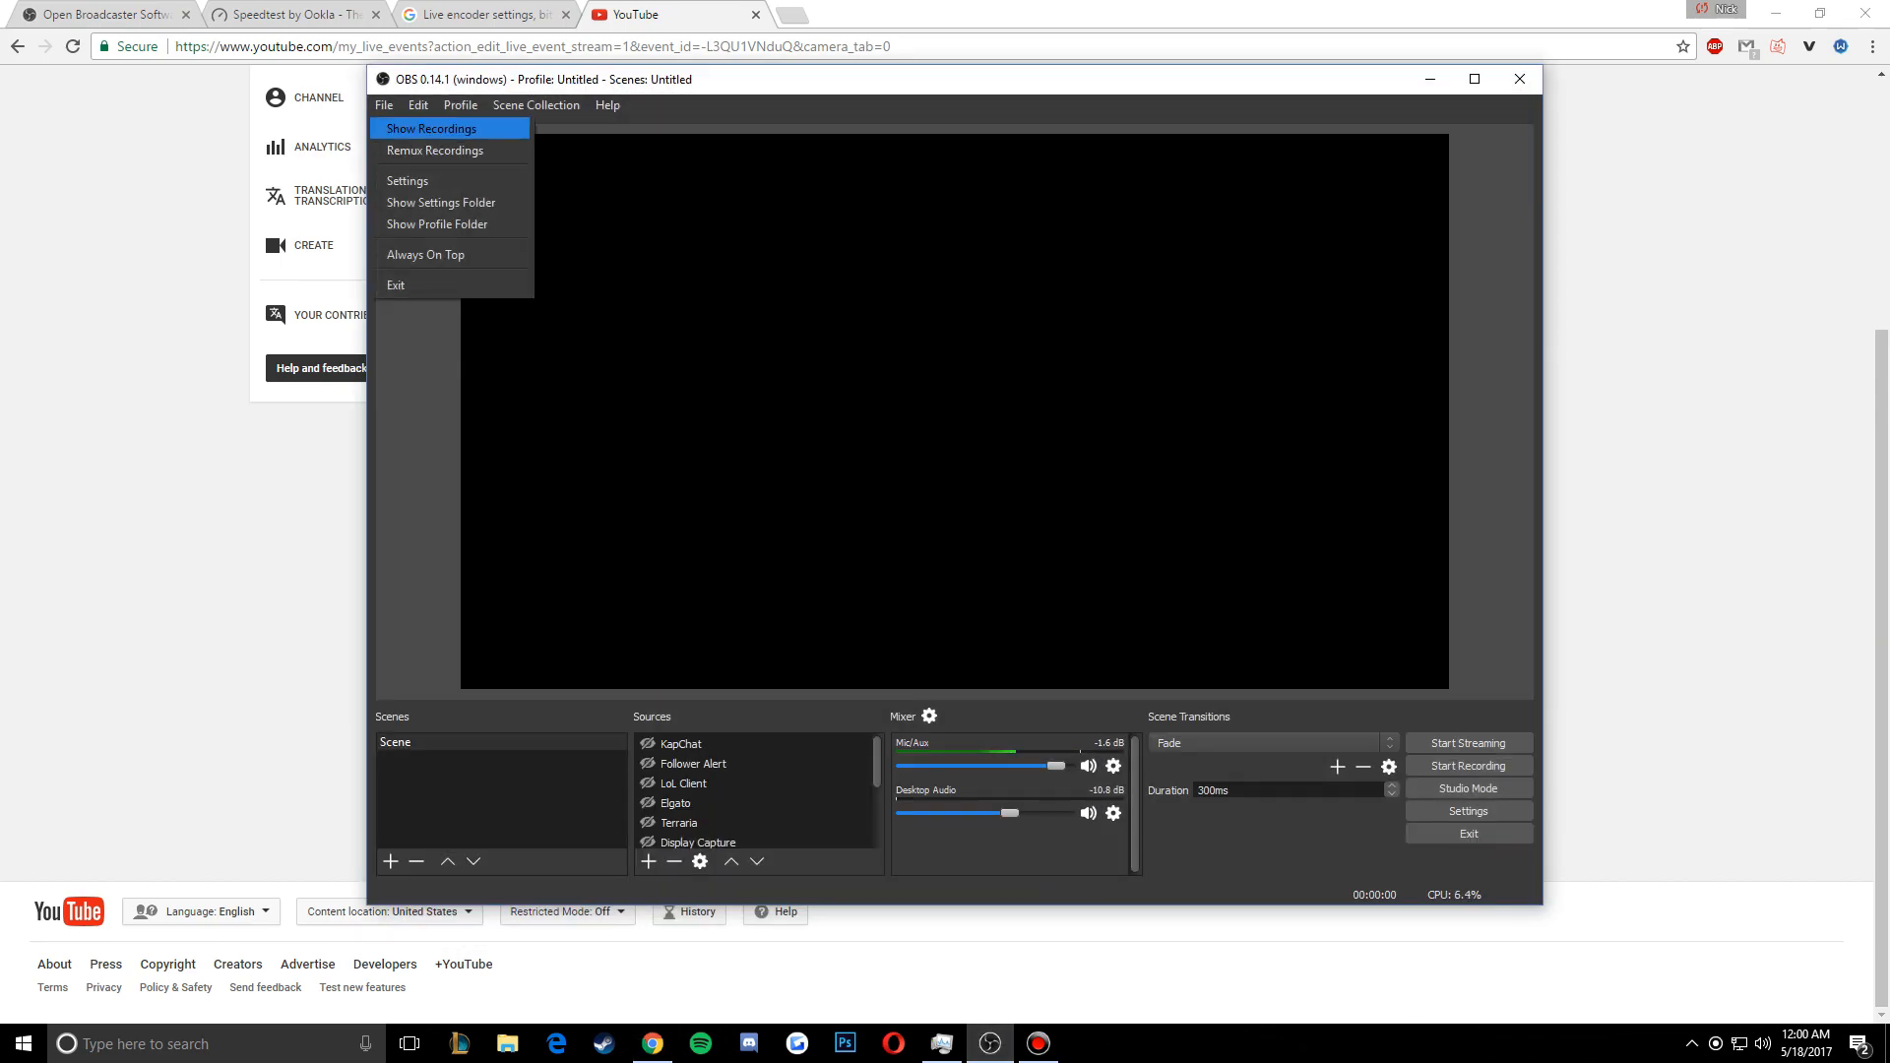
pyautogui.click(408, 181)
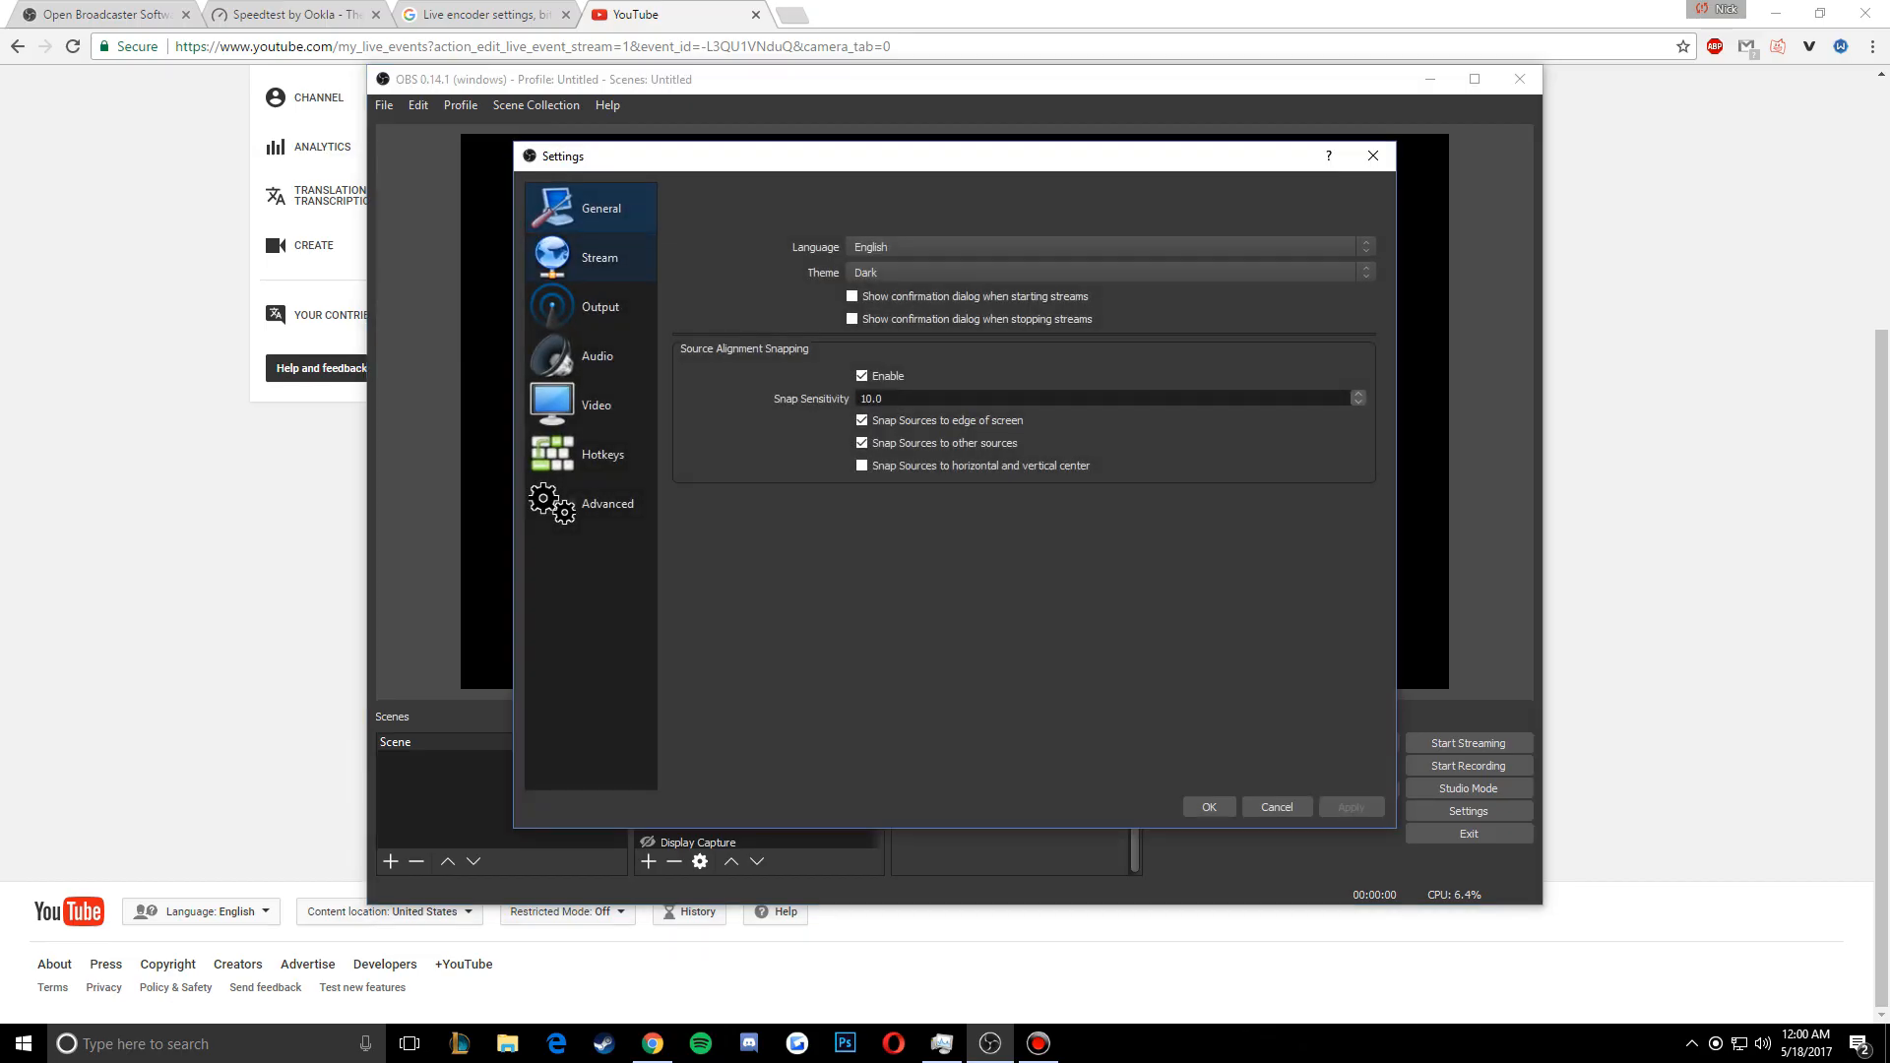
pyautogui.click(599, 258)
pyautogui.click(945, 202)
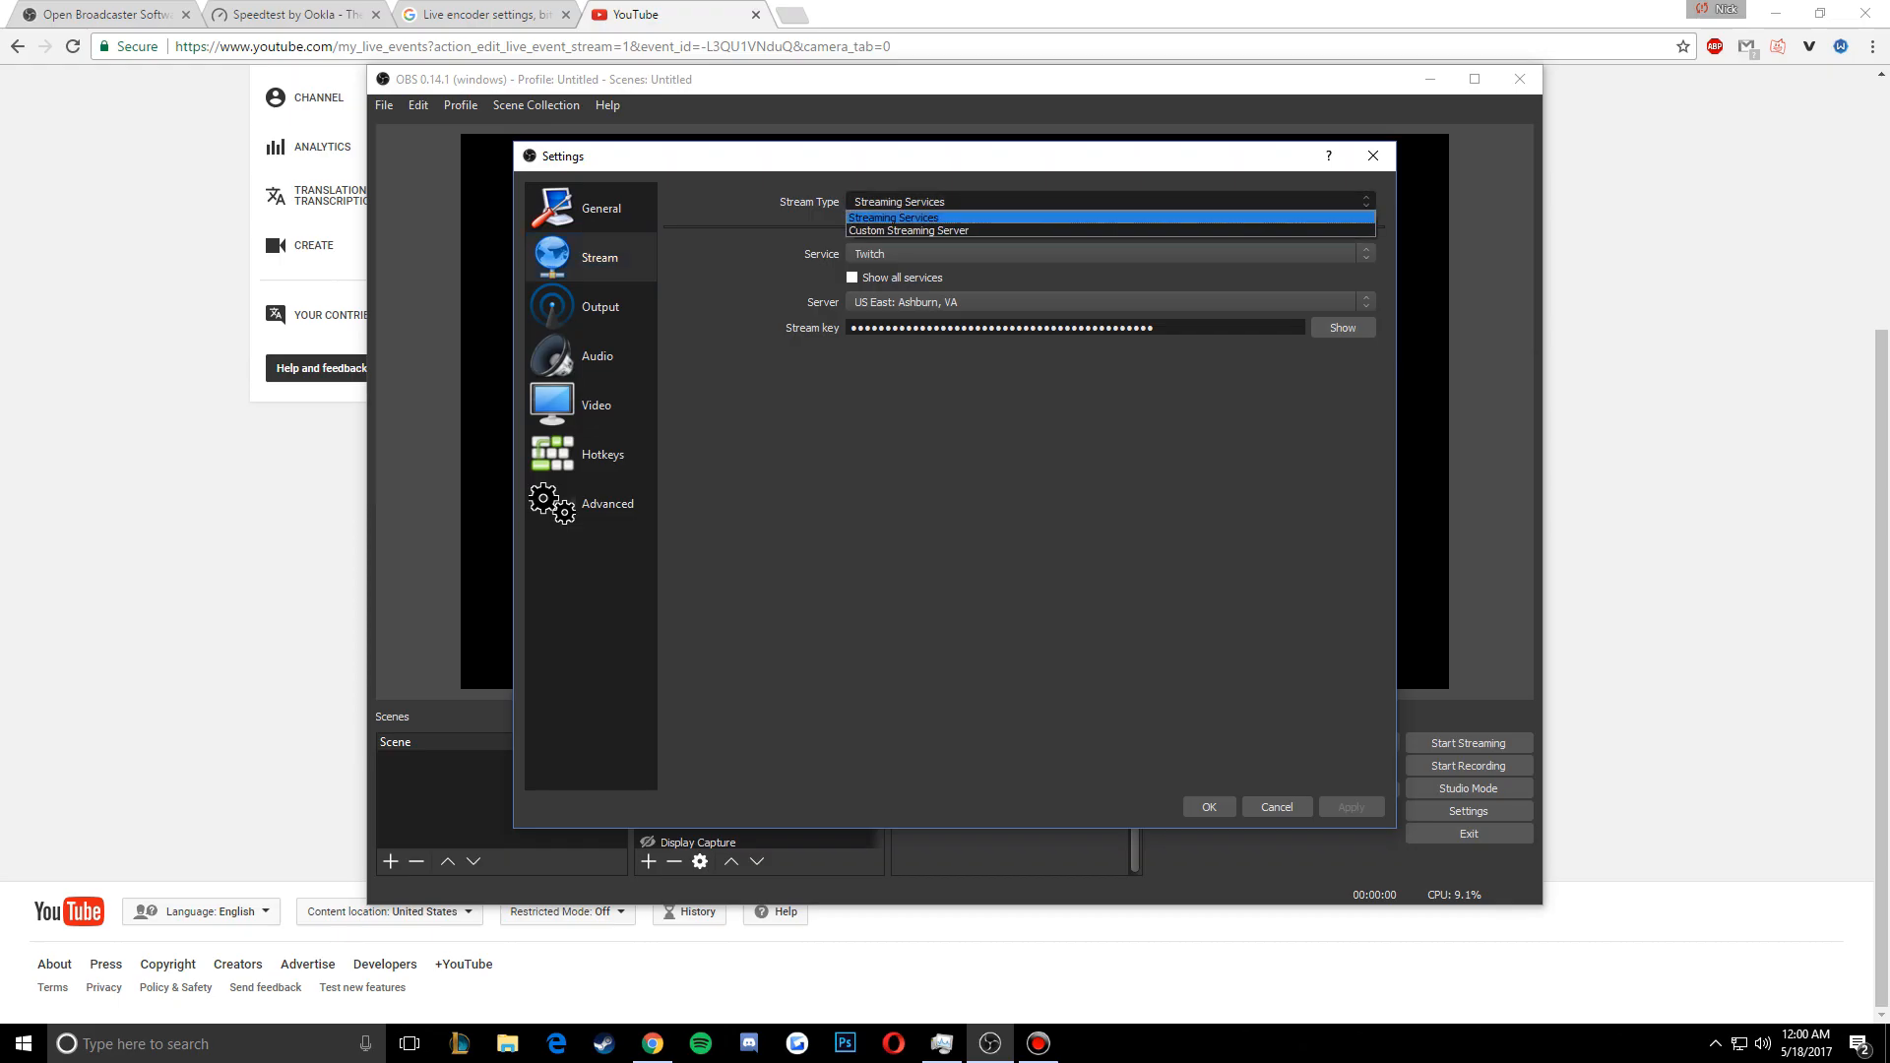
pyautogui.click(909, 230)
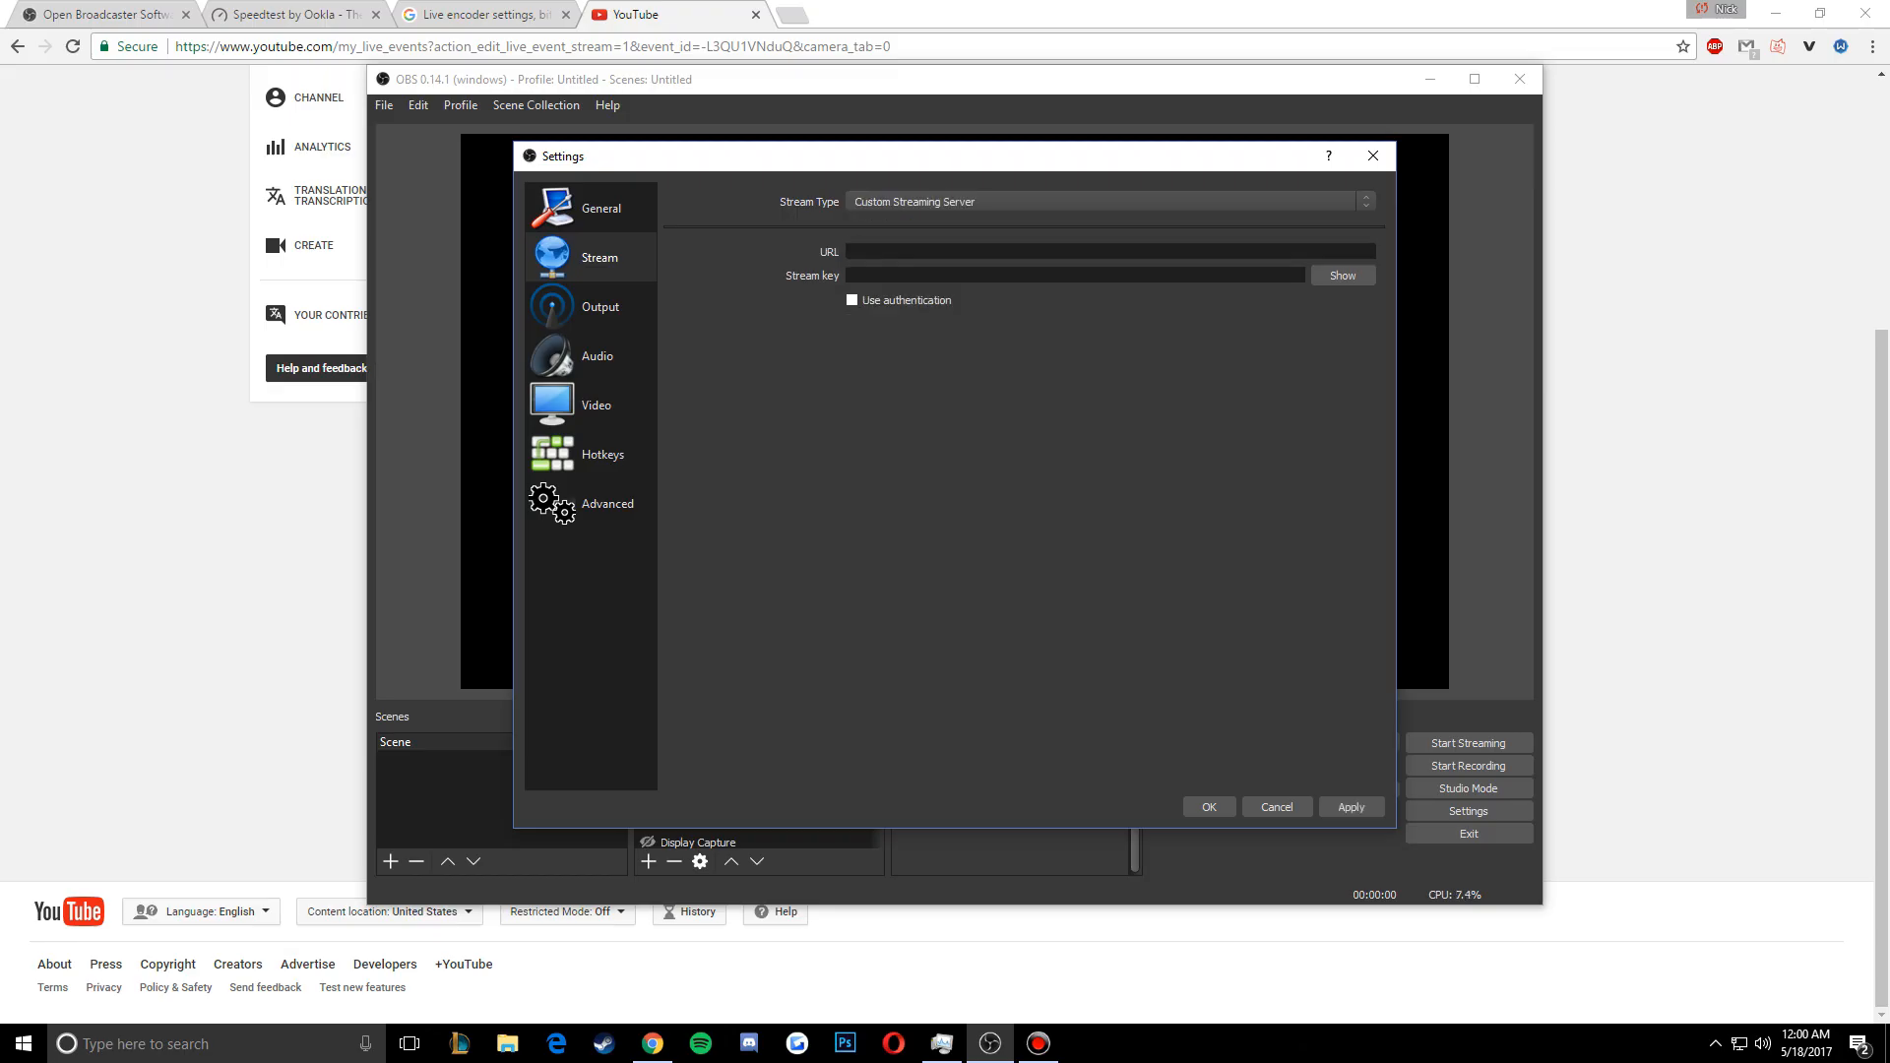
pyautogui.moveTo(1002, 157); pyautogui.dragTo(1889, 219)
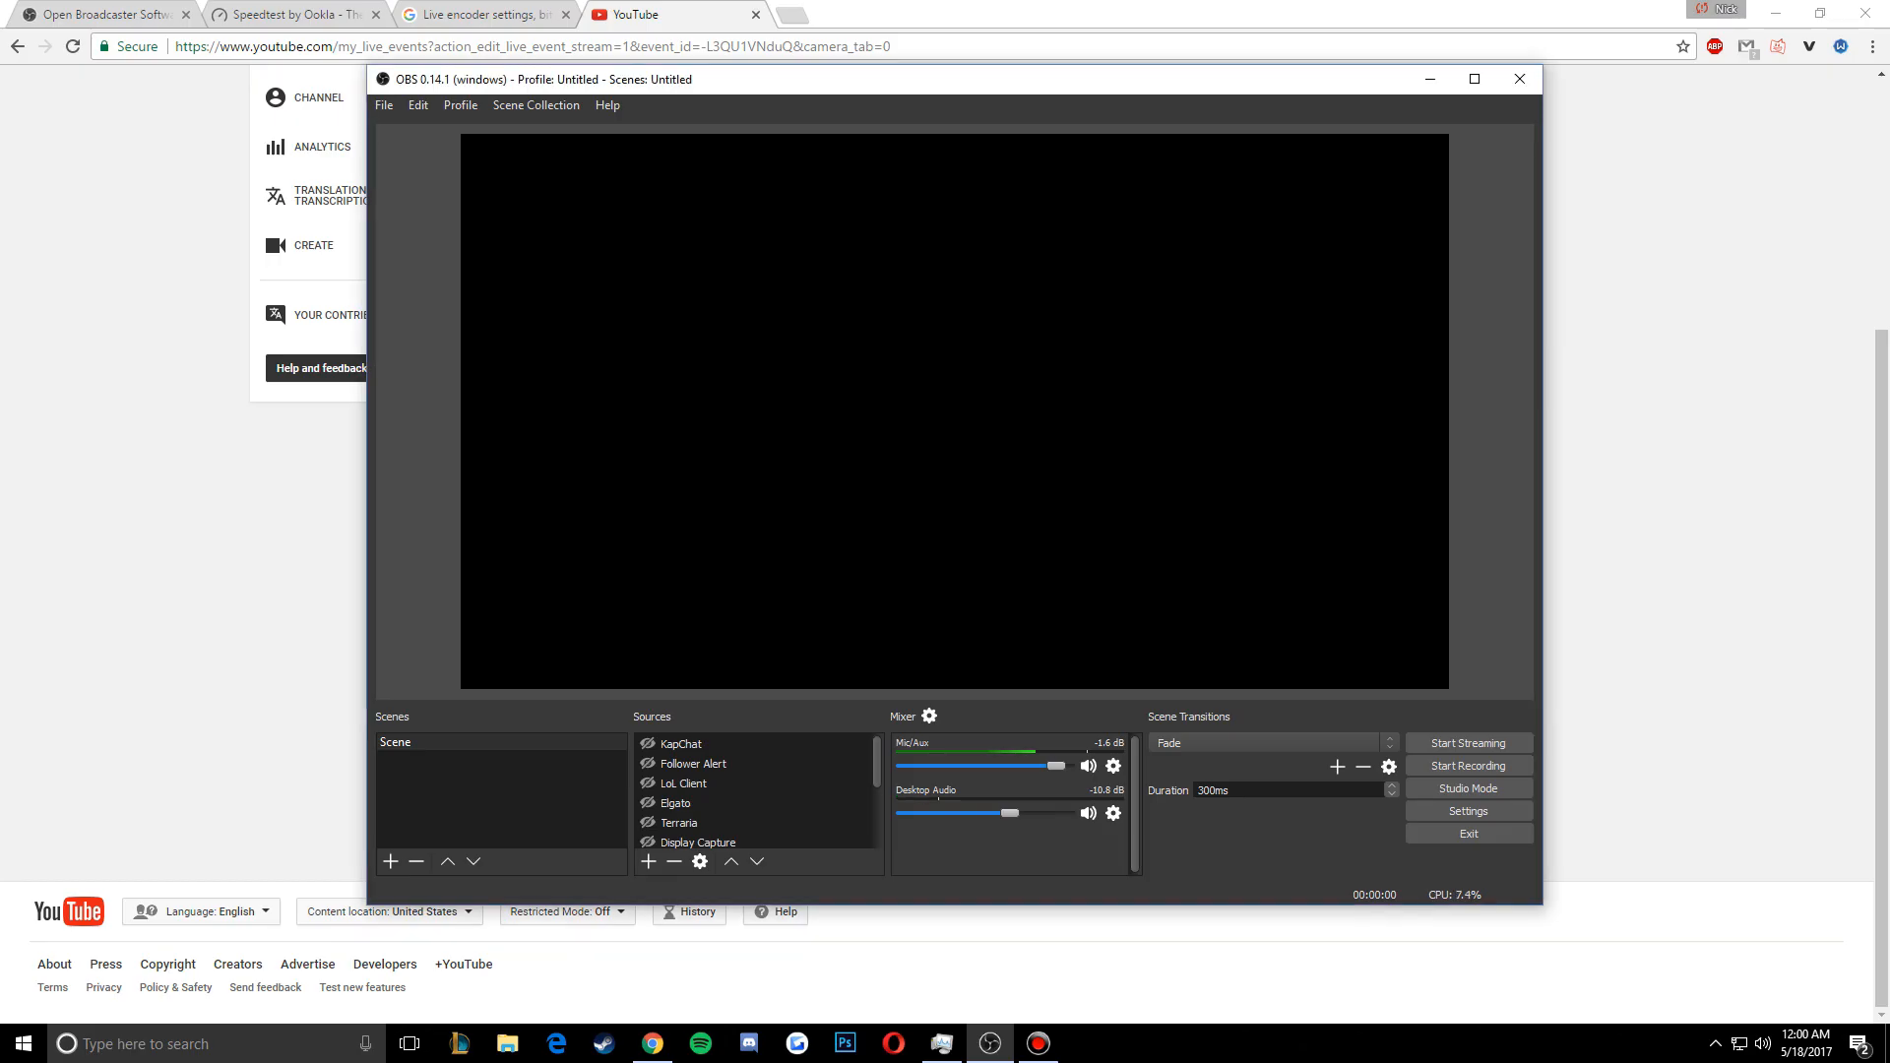
pyautogui.moveTo(886, 79); pyautogui.dragTo(1889, 305)
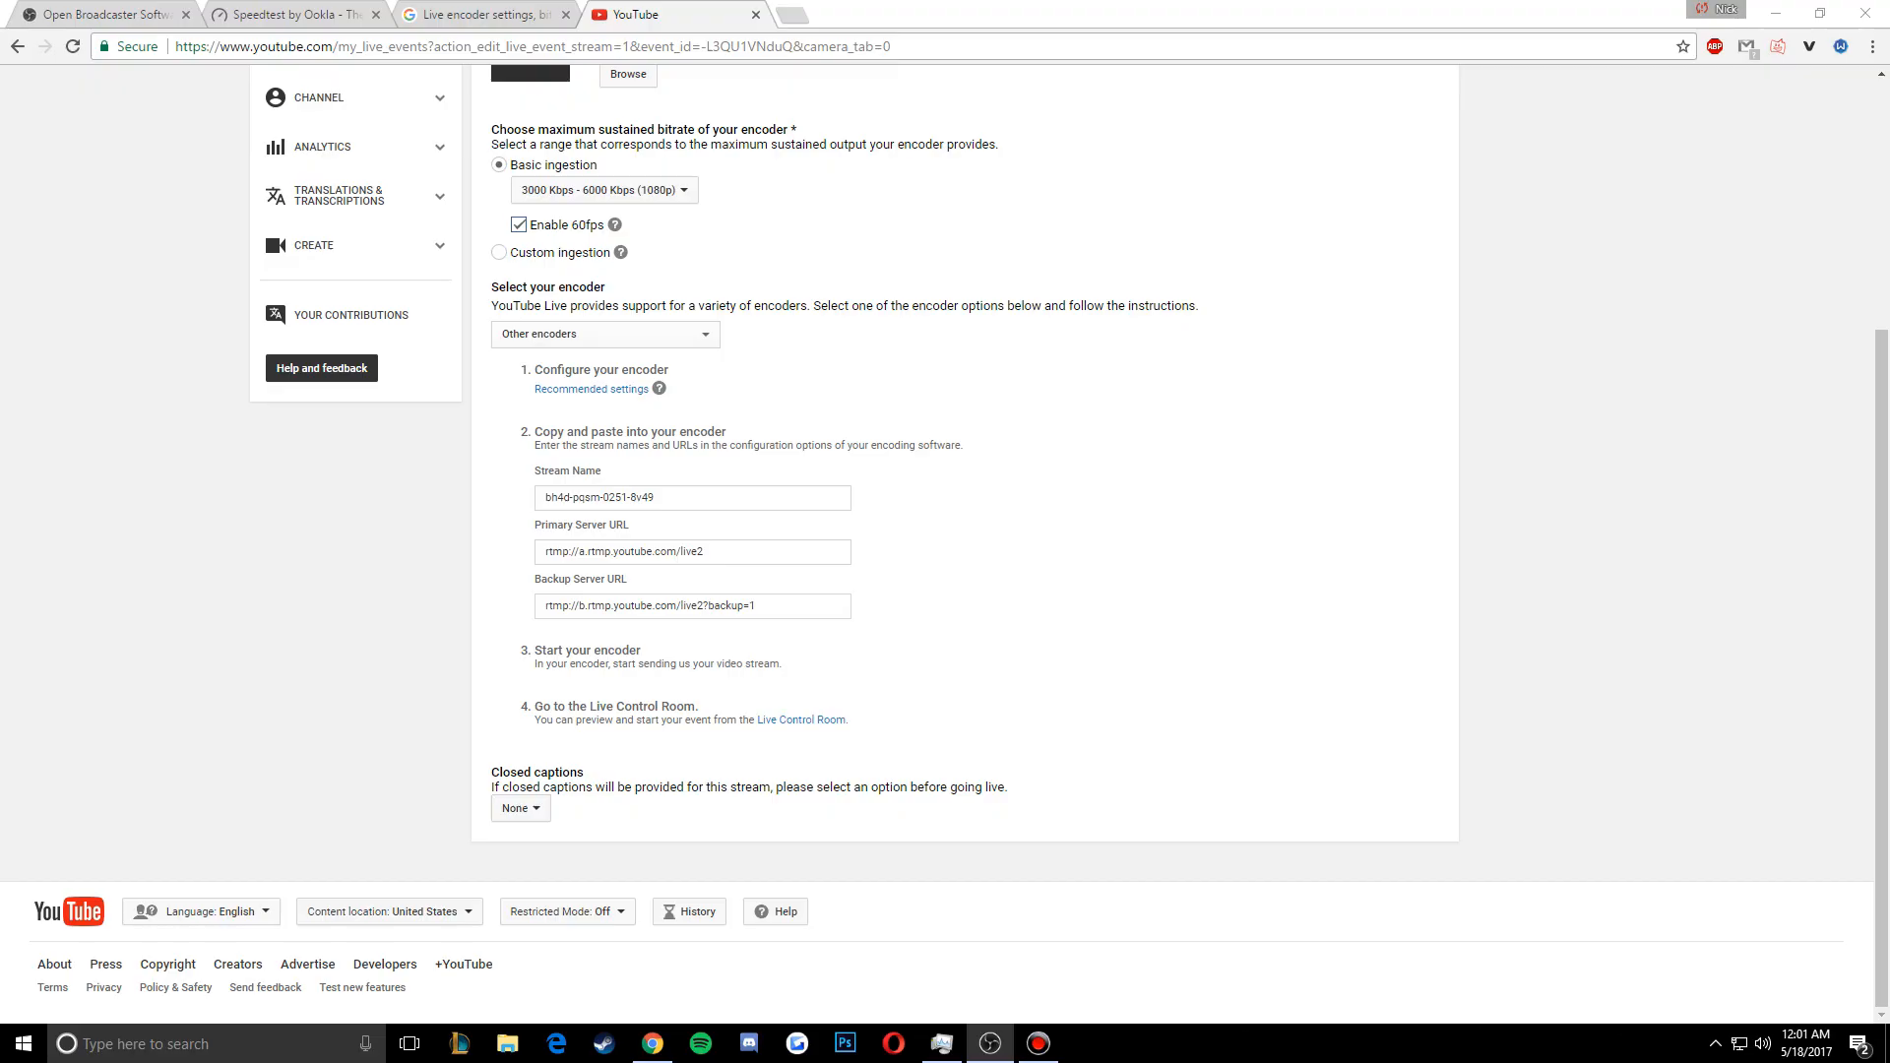
pyautogui.moveTo(1889, 295); pyautogui.dragTo(1202, 194)
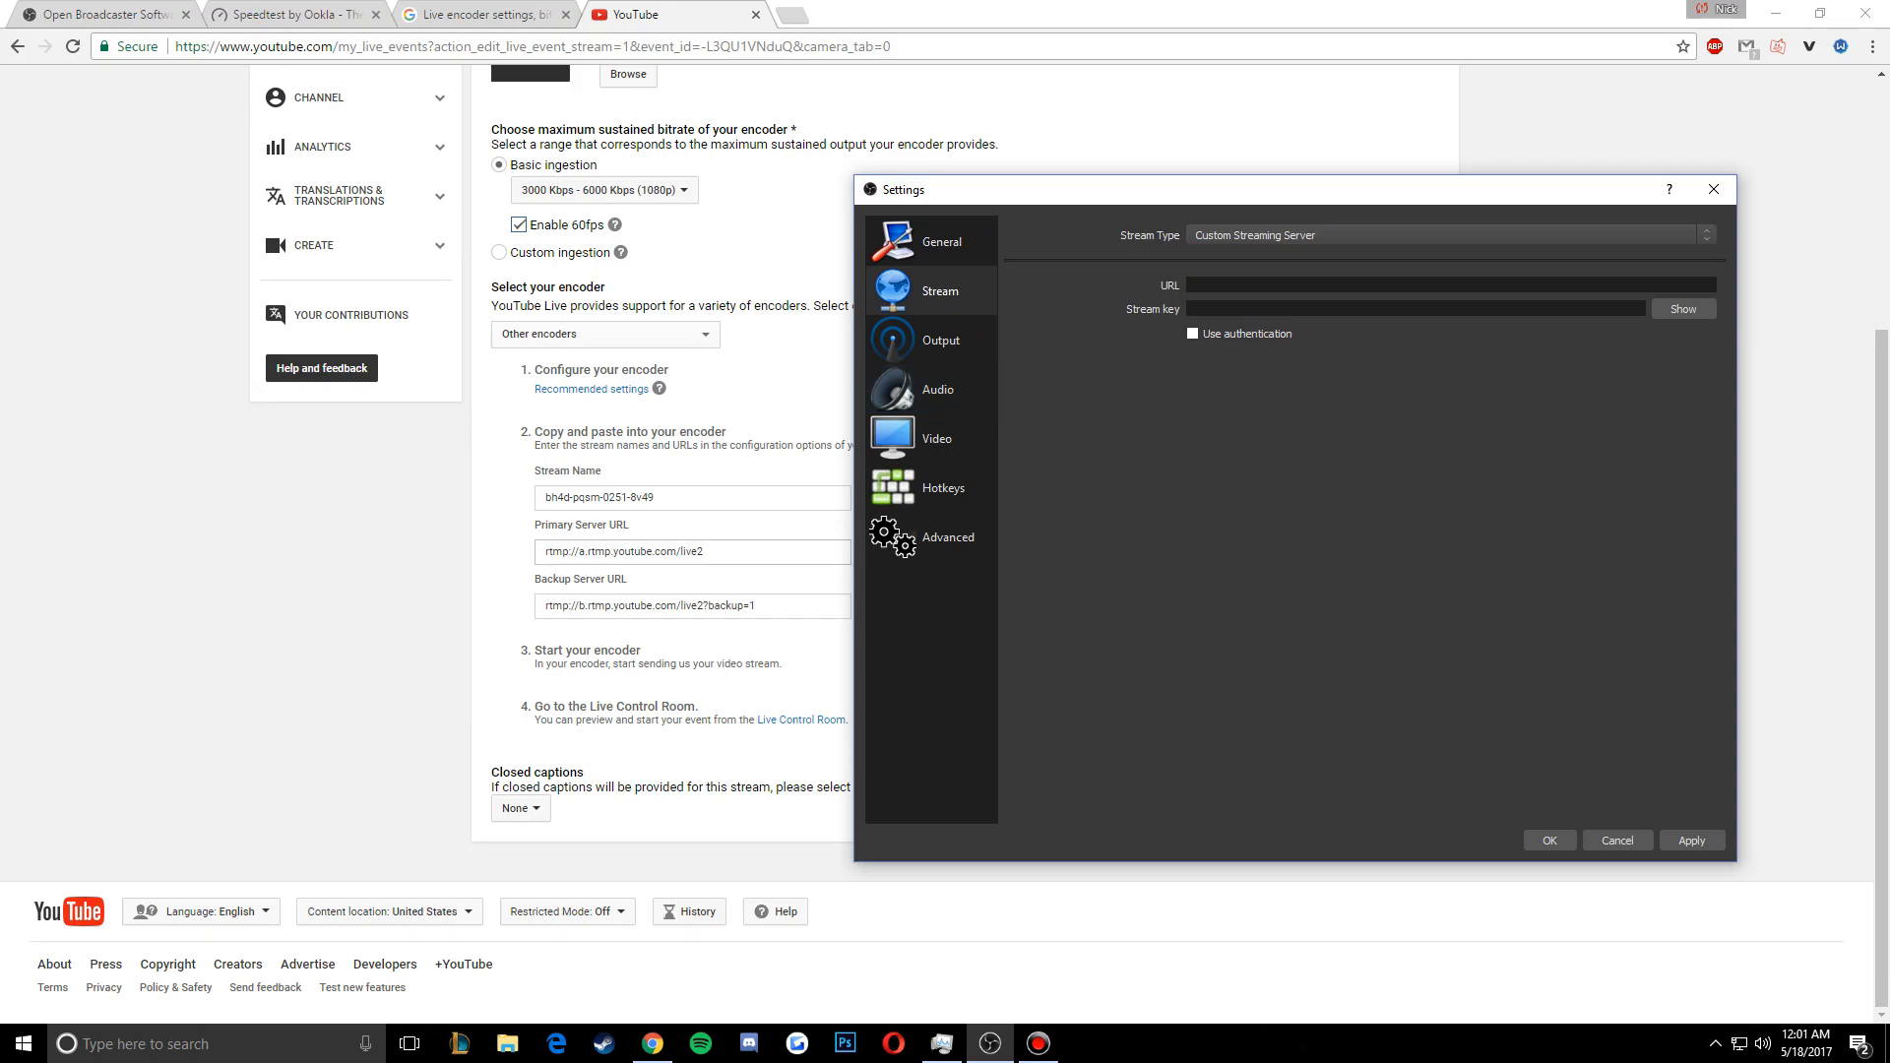
# Copy the event's stream name from the YouTube ingestion page and return to the OBS Studio stream settings
pyautogui.click(689, 498)
pyautogui.hotkey('ctrl', 'c')
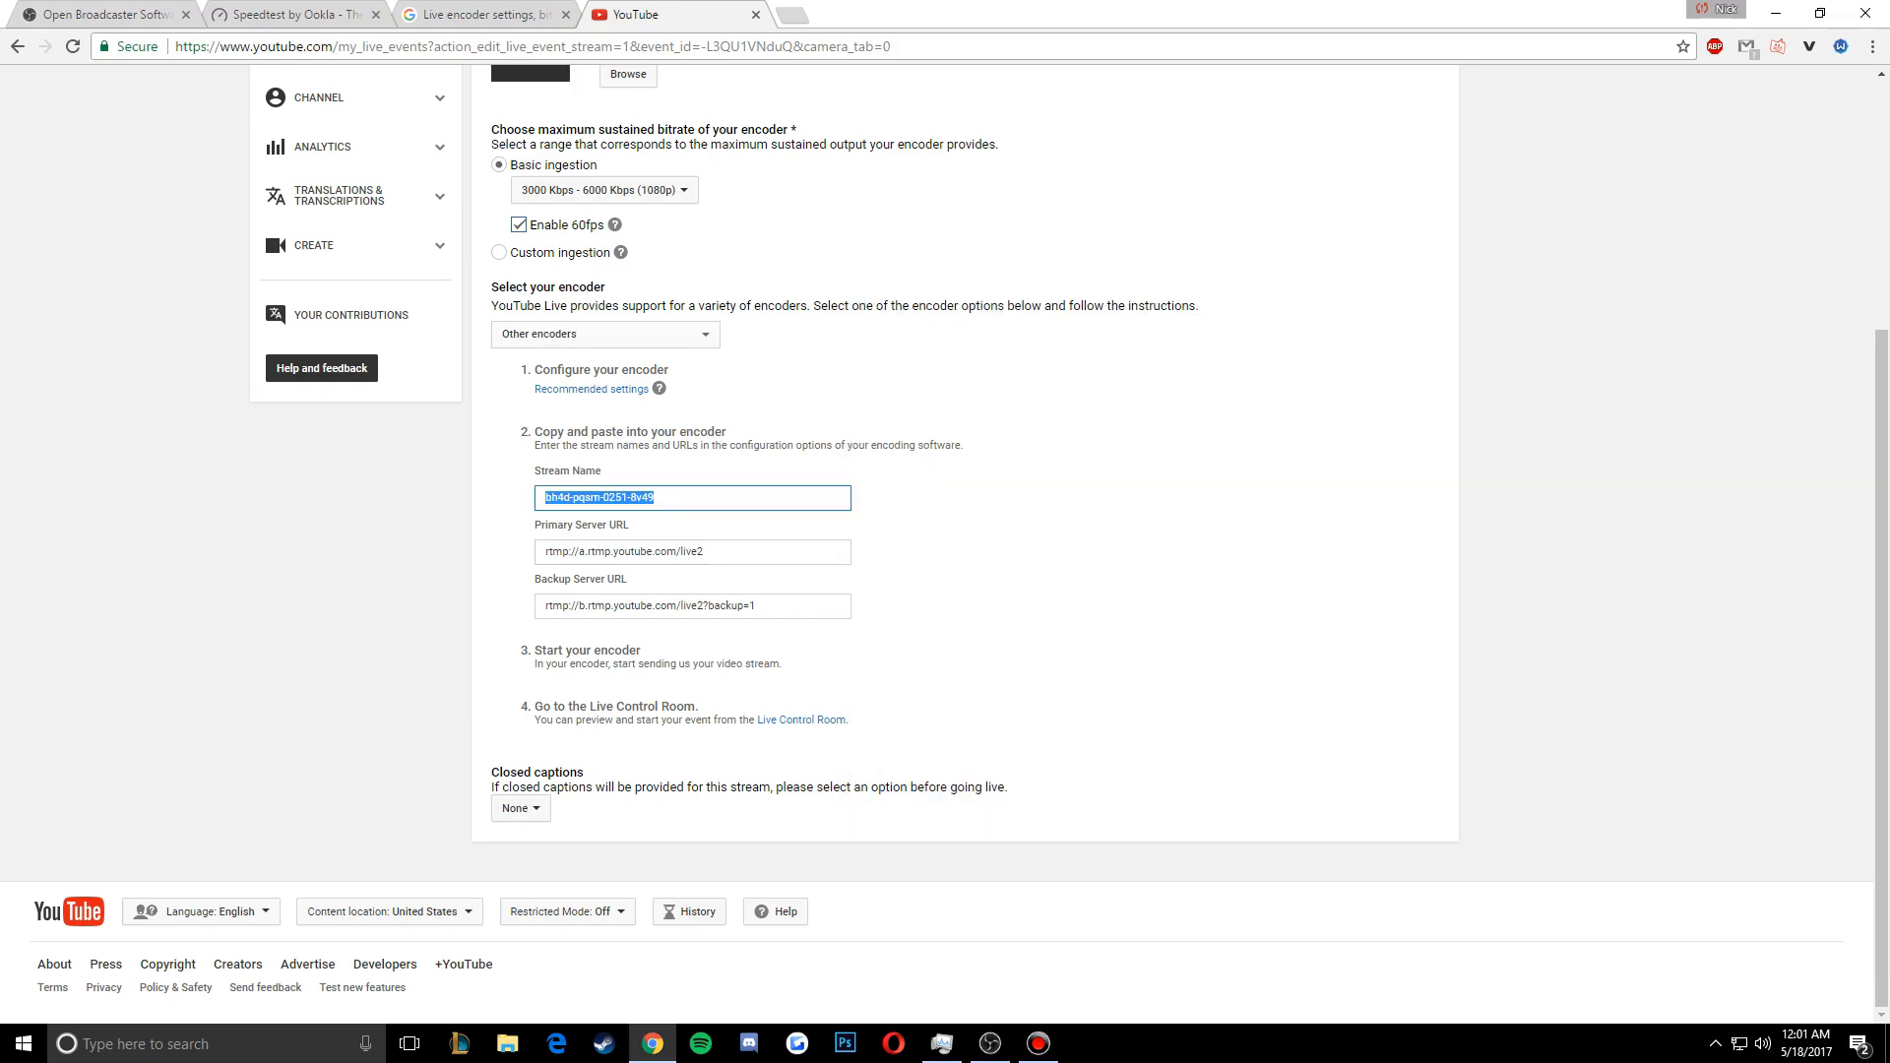
pyautogui.rightClick(603, 499)
pyautogui.click(639, 517)
pyautogui.click(945, 537)
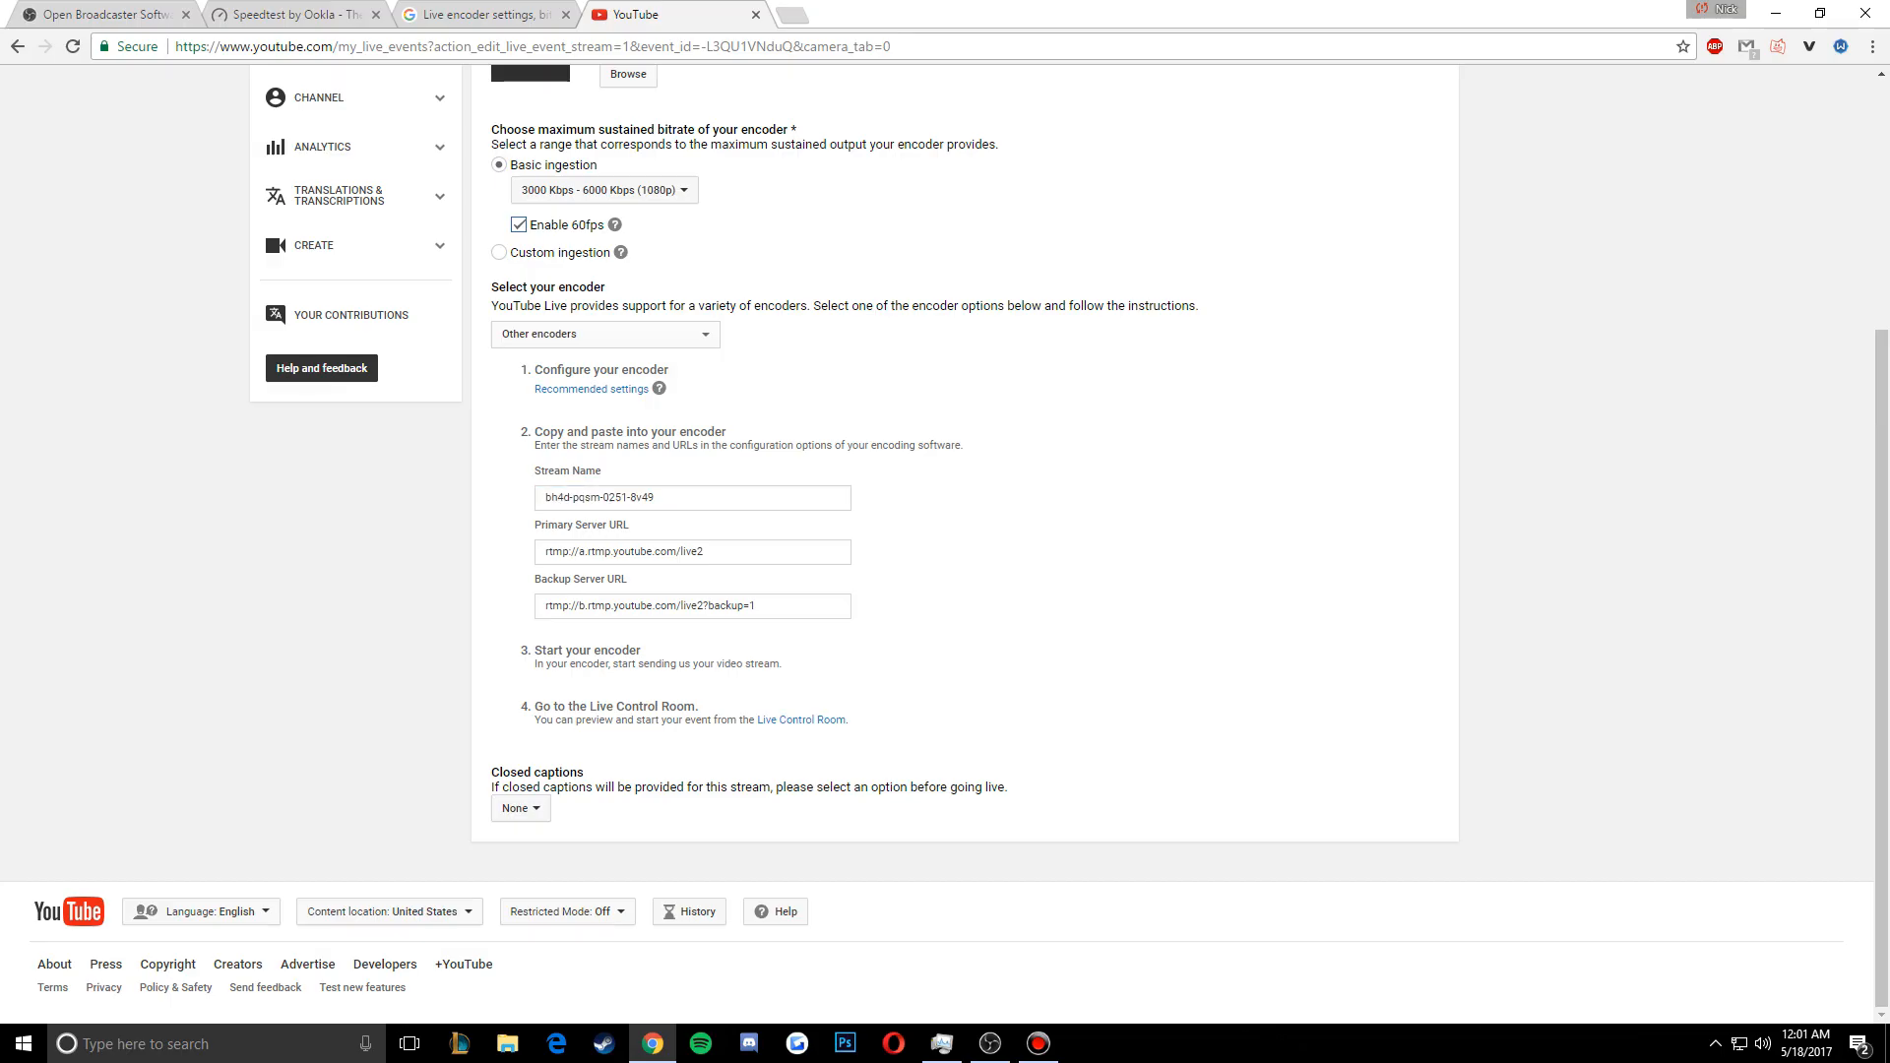
pyautogui.click(989, 1043)
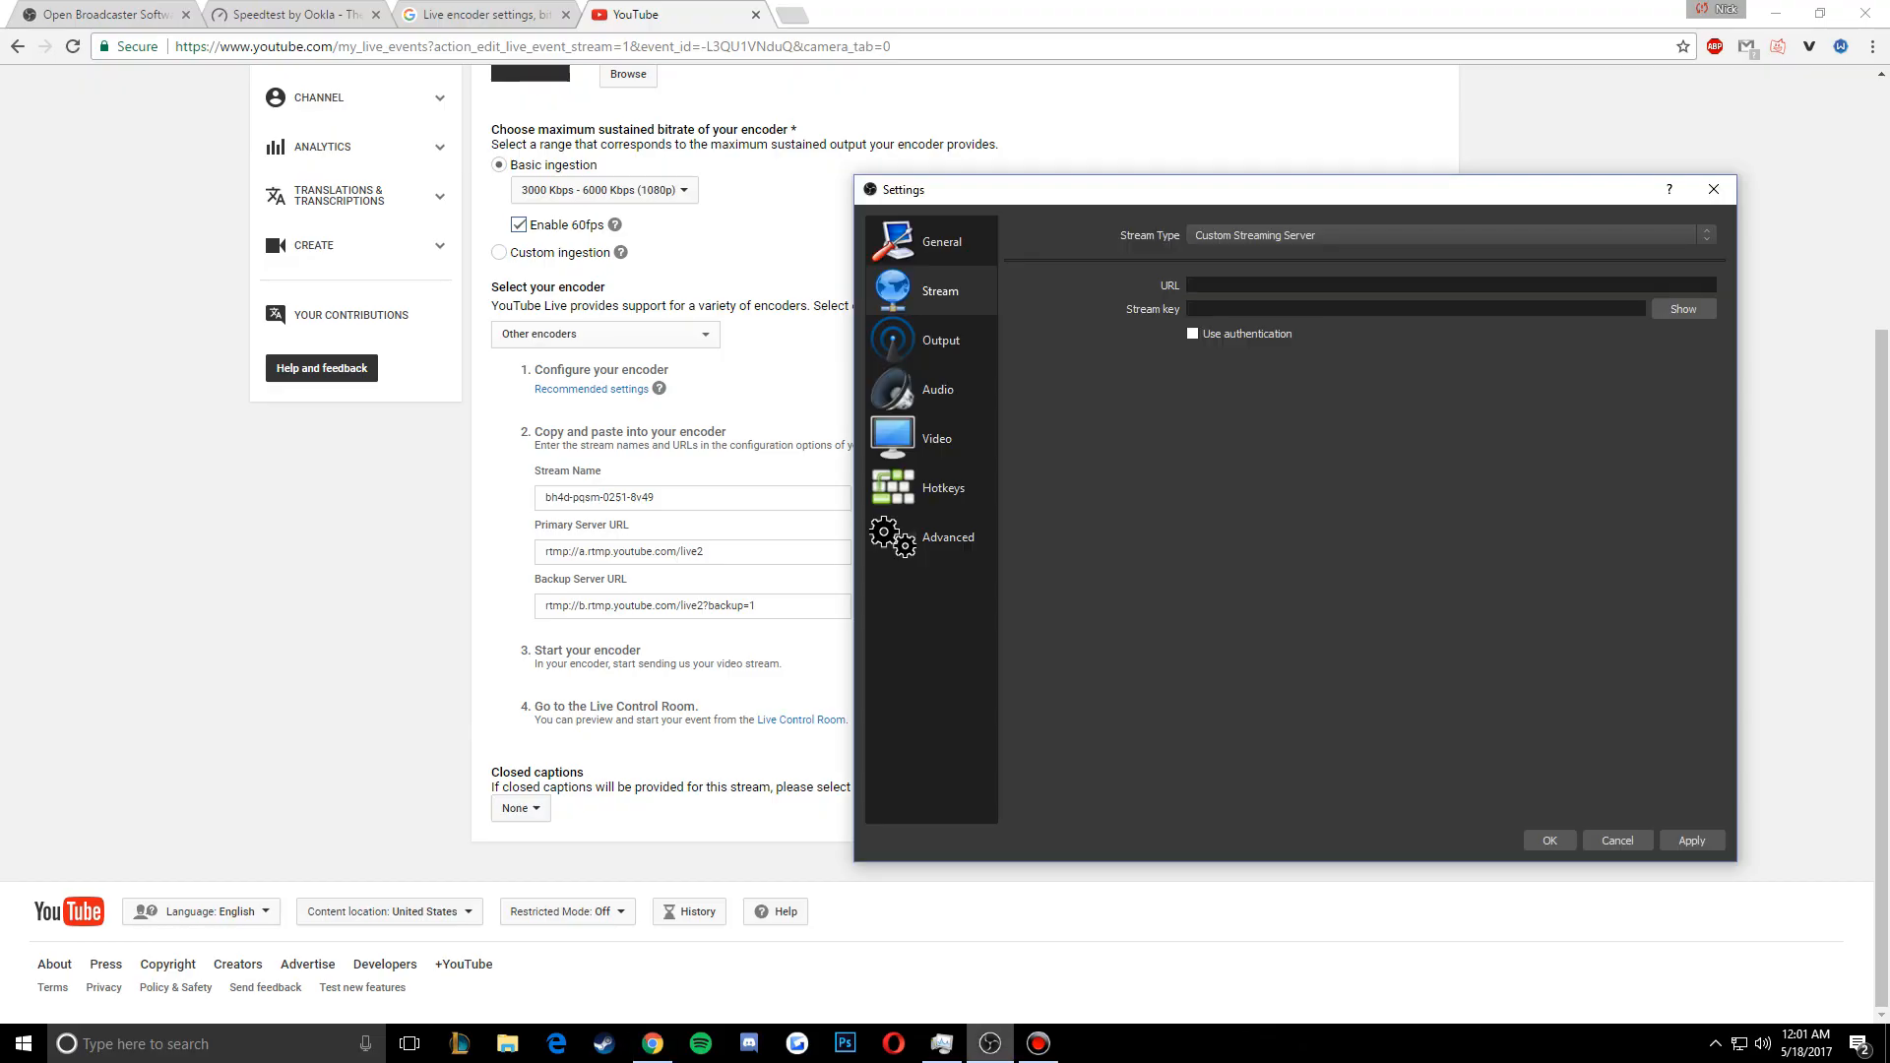
# Paste the copied stream name into the Stream key field and clear its mistaken copy from the URL field
pyautogui.rightClick(1223, 286)
pyautogui.click(1260, 396)
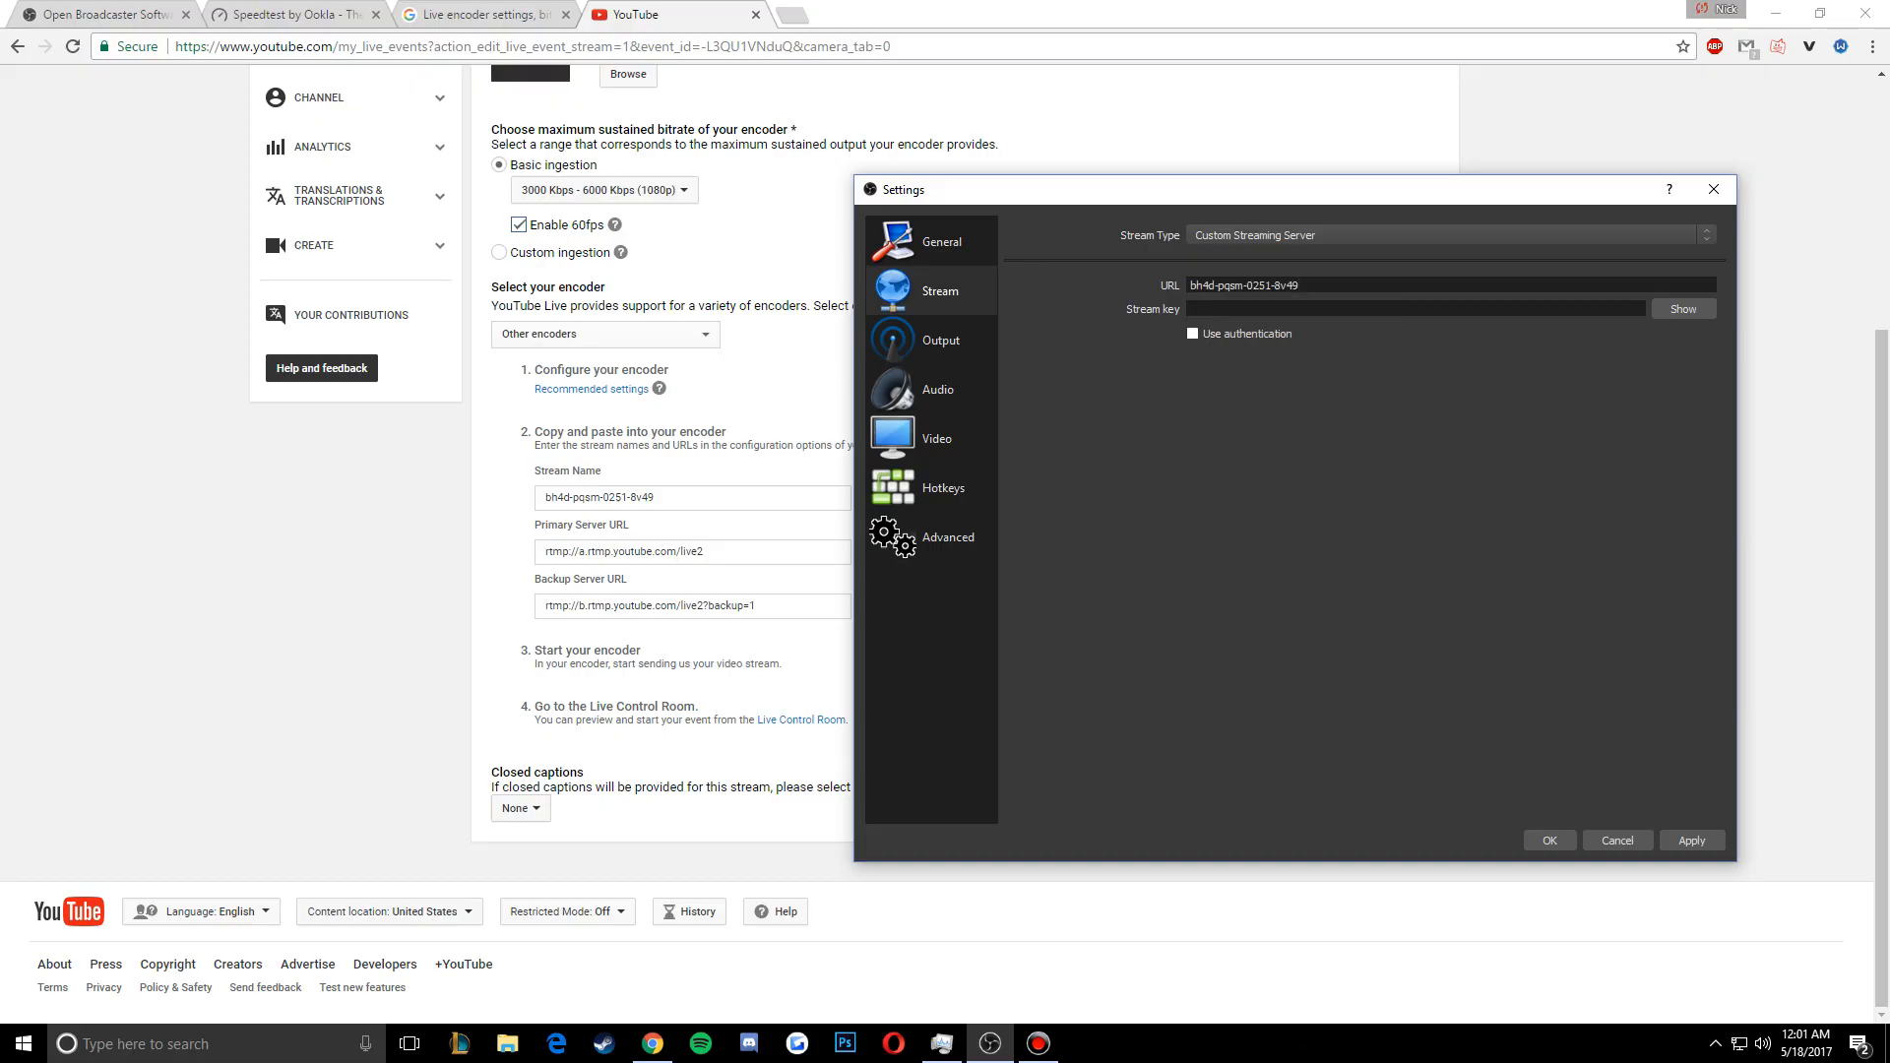
pyautogui.rightClick(1235, 286)
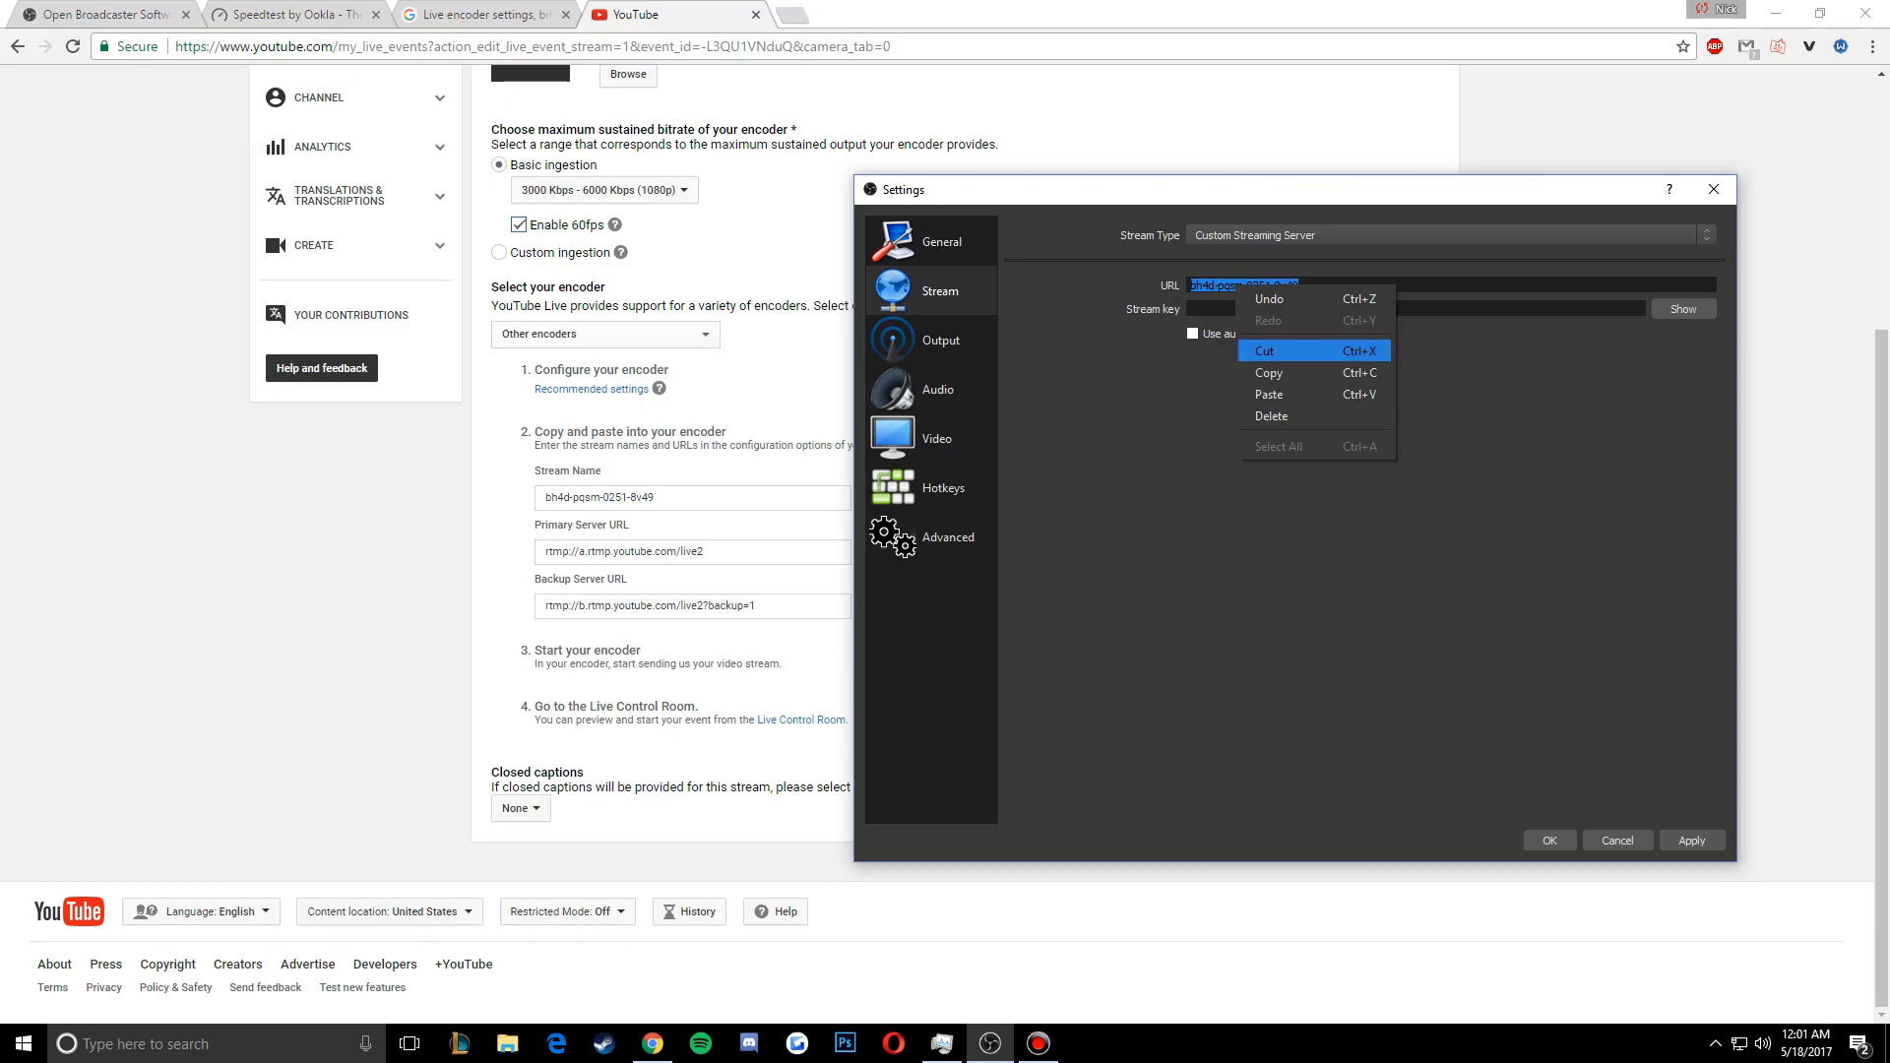
pyautogui.click(1270, 444)
pyautogui.click(1324, 286)
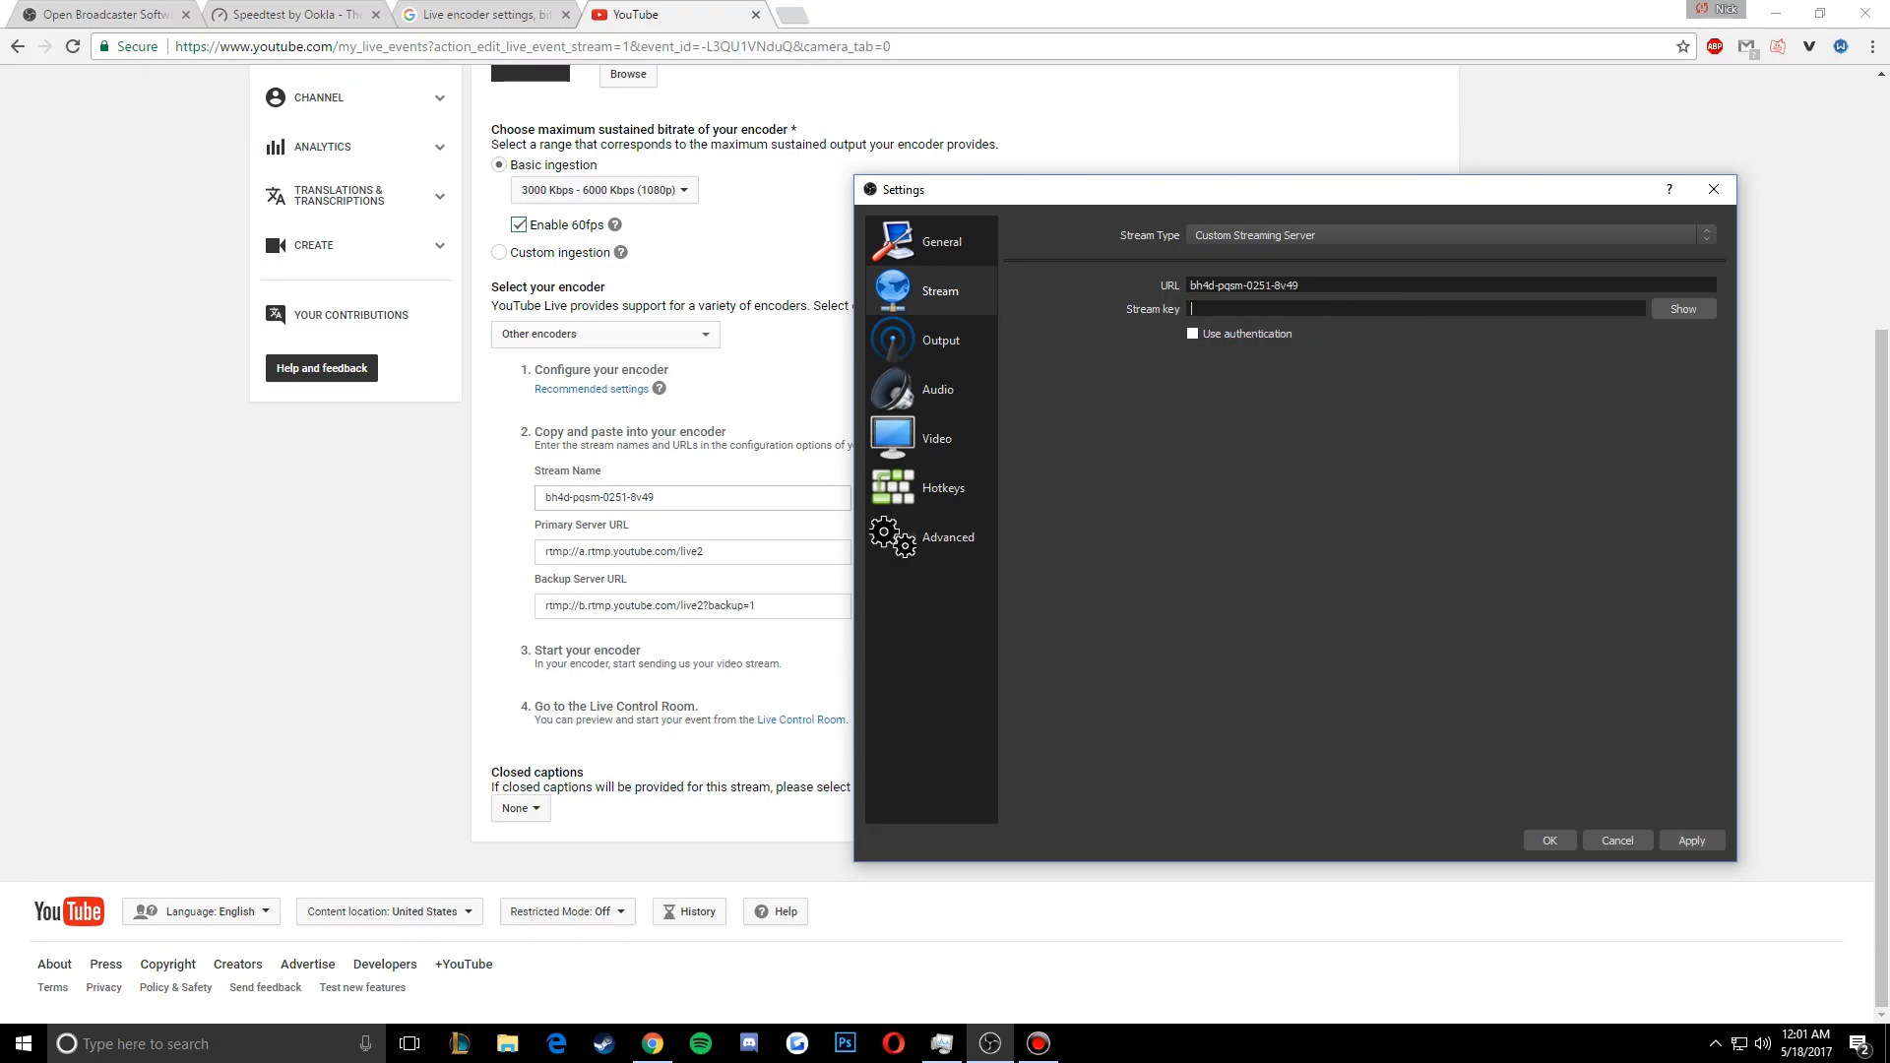
pyautogui.rightClick(1271, 308)
pyautogui.click(1309, 418)
pyautogui.hotkey('shift', 'Tab')
pyautogui.press('BackSpace')
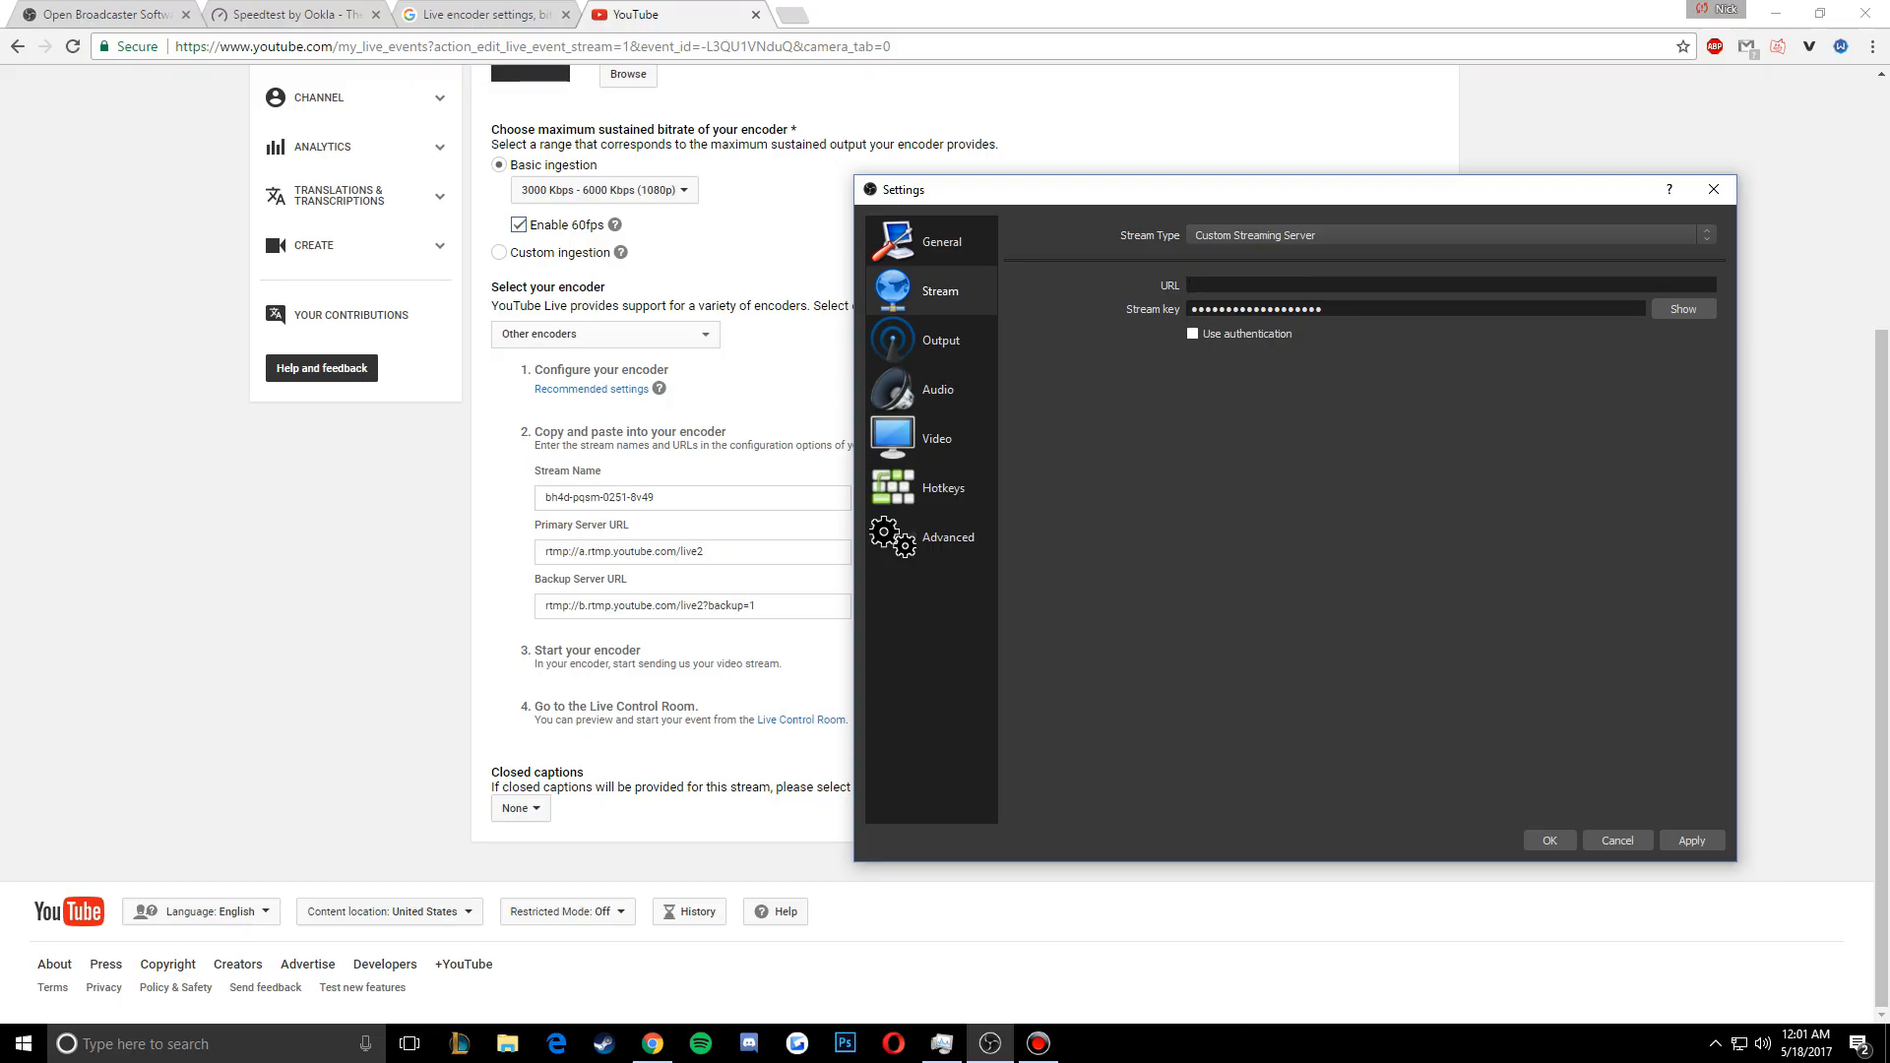
# Copy the primary server URL rtmp://a.rtmp.youtube.com/live2 from YouTube into the OBS Studio stream URL and save the settings
pyautogui.hotkey('alt', 'Tab')
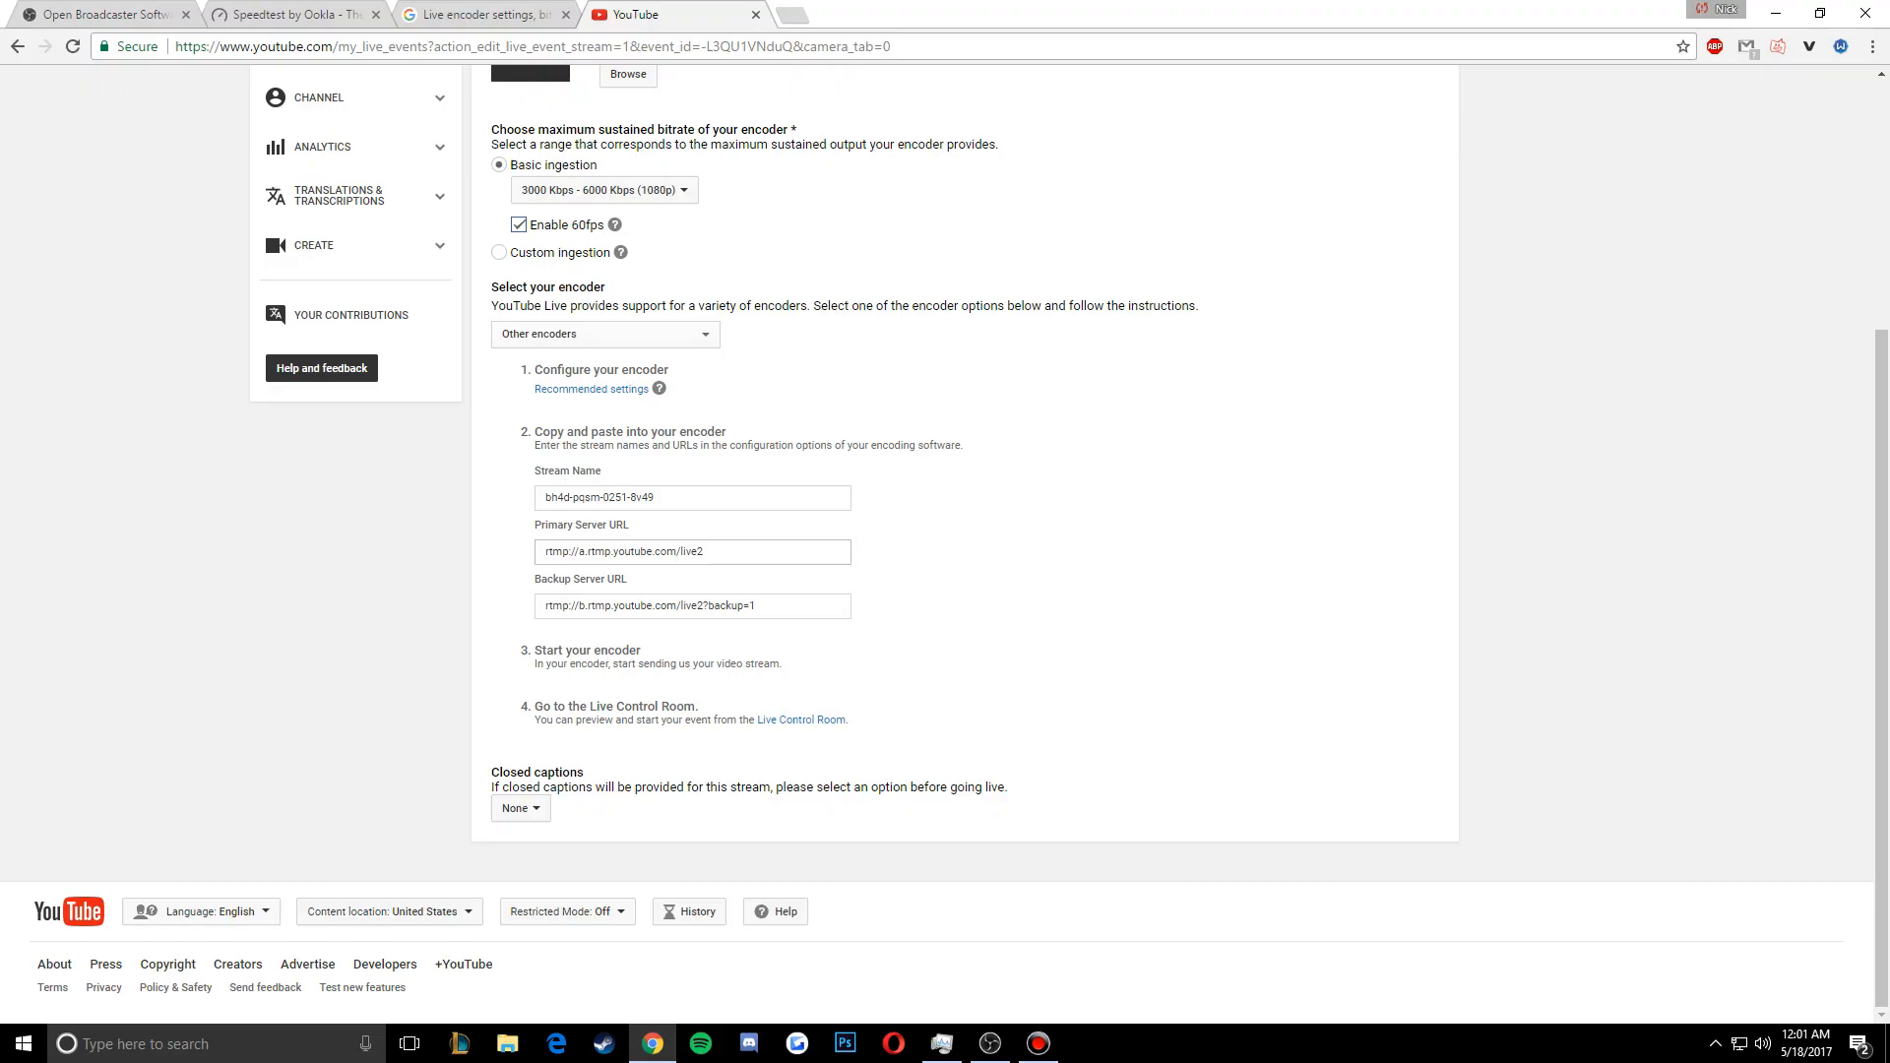
pyautogui.click(594, 551)
pyautogui.rightClick(593, 552)
pyautogui.click(620, 561)
pyautogui.hotkey('alt', 'Tab')
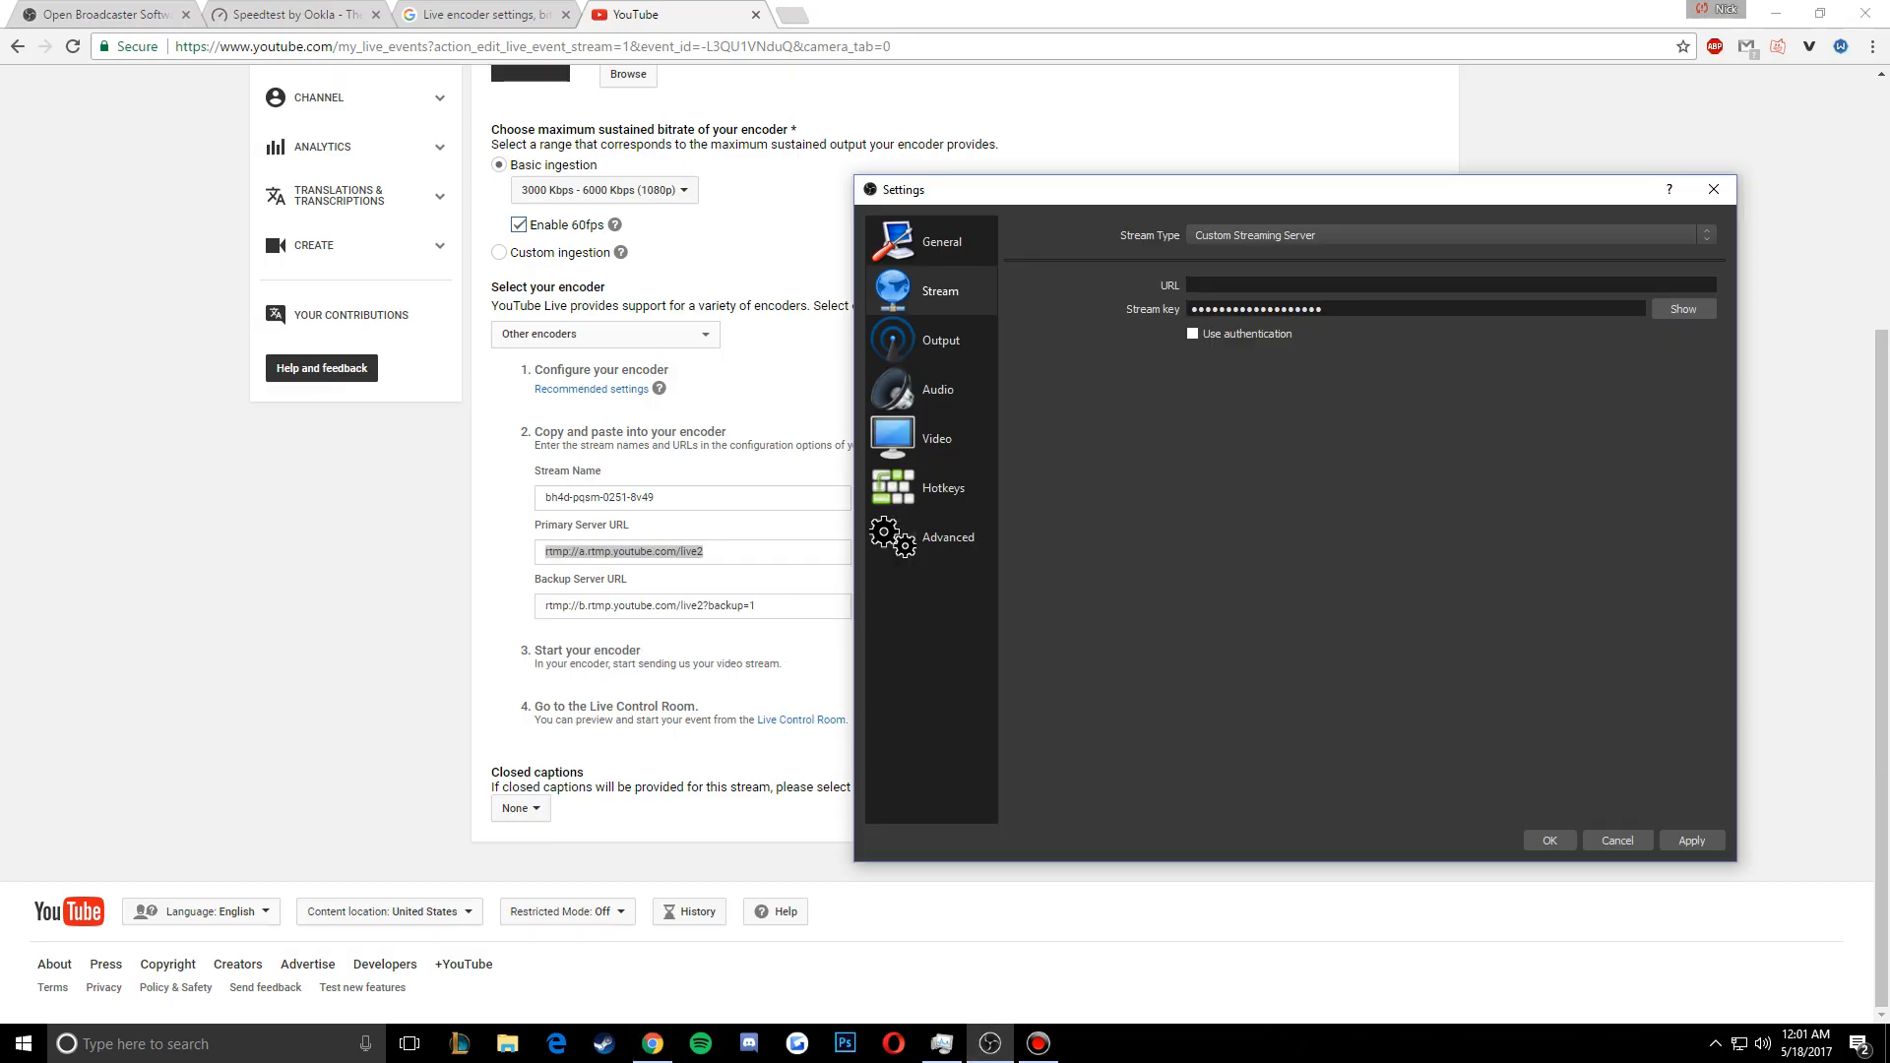
pyautogui.rightClick(1208, 286)
pyautogui.click(1235, 386)
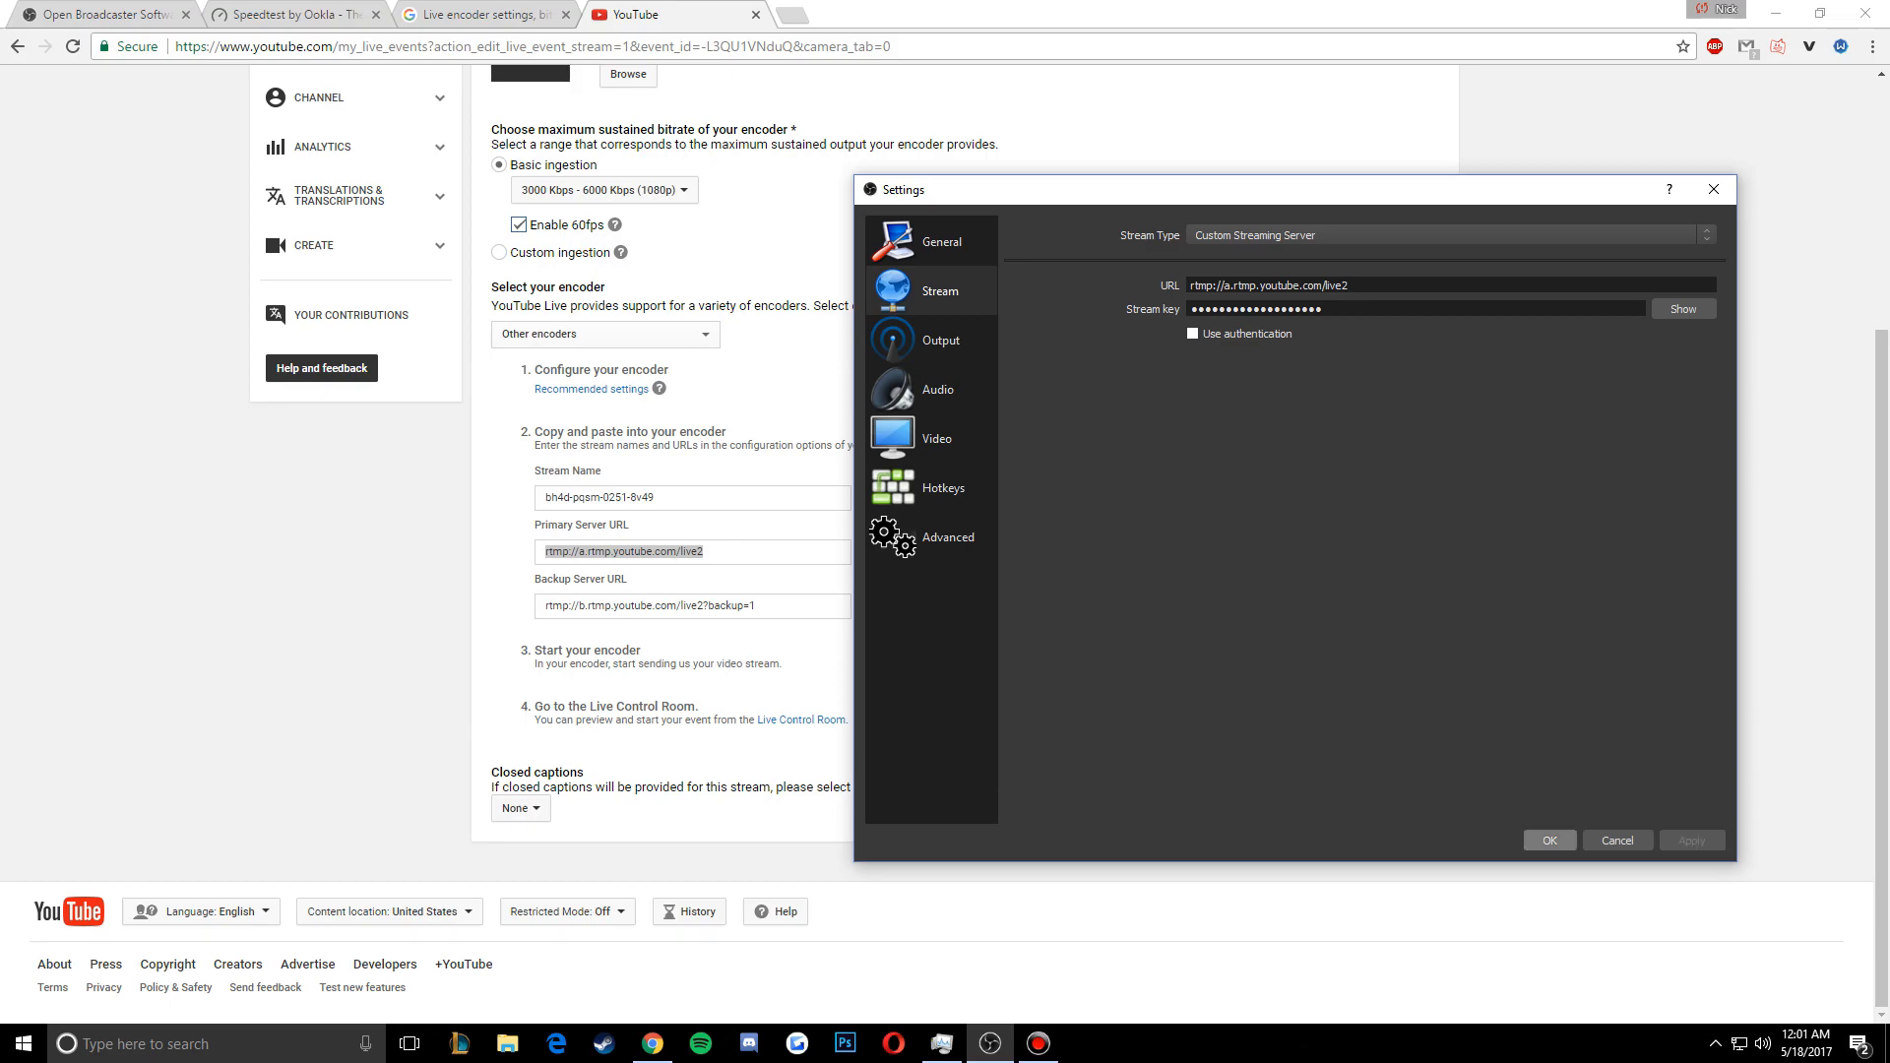
pyautogui.press('Return')
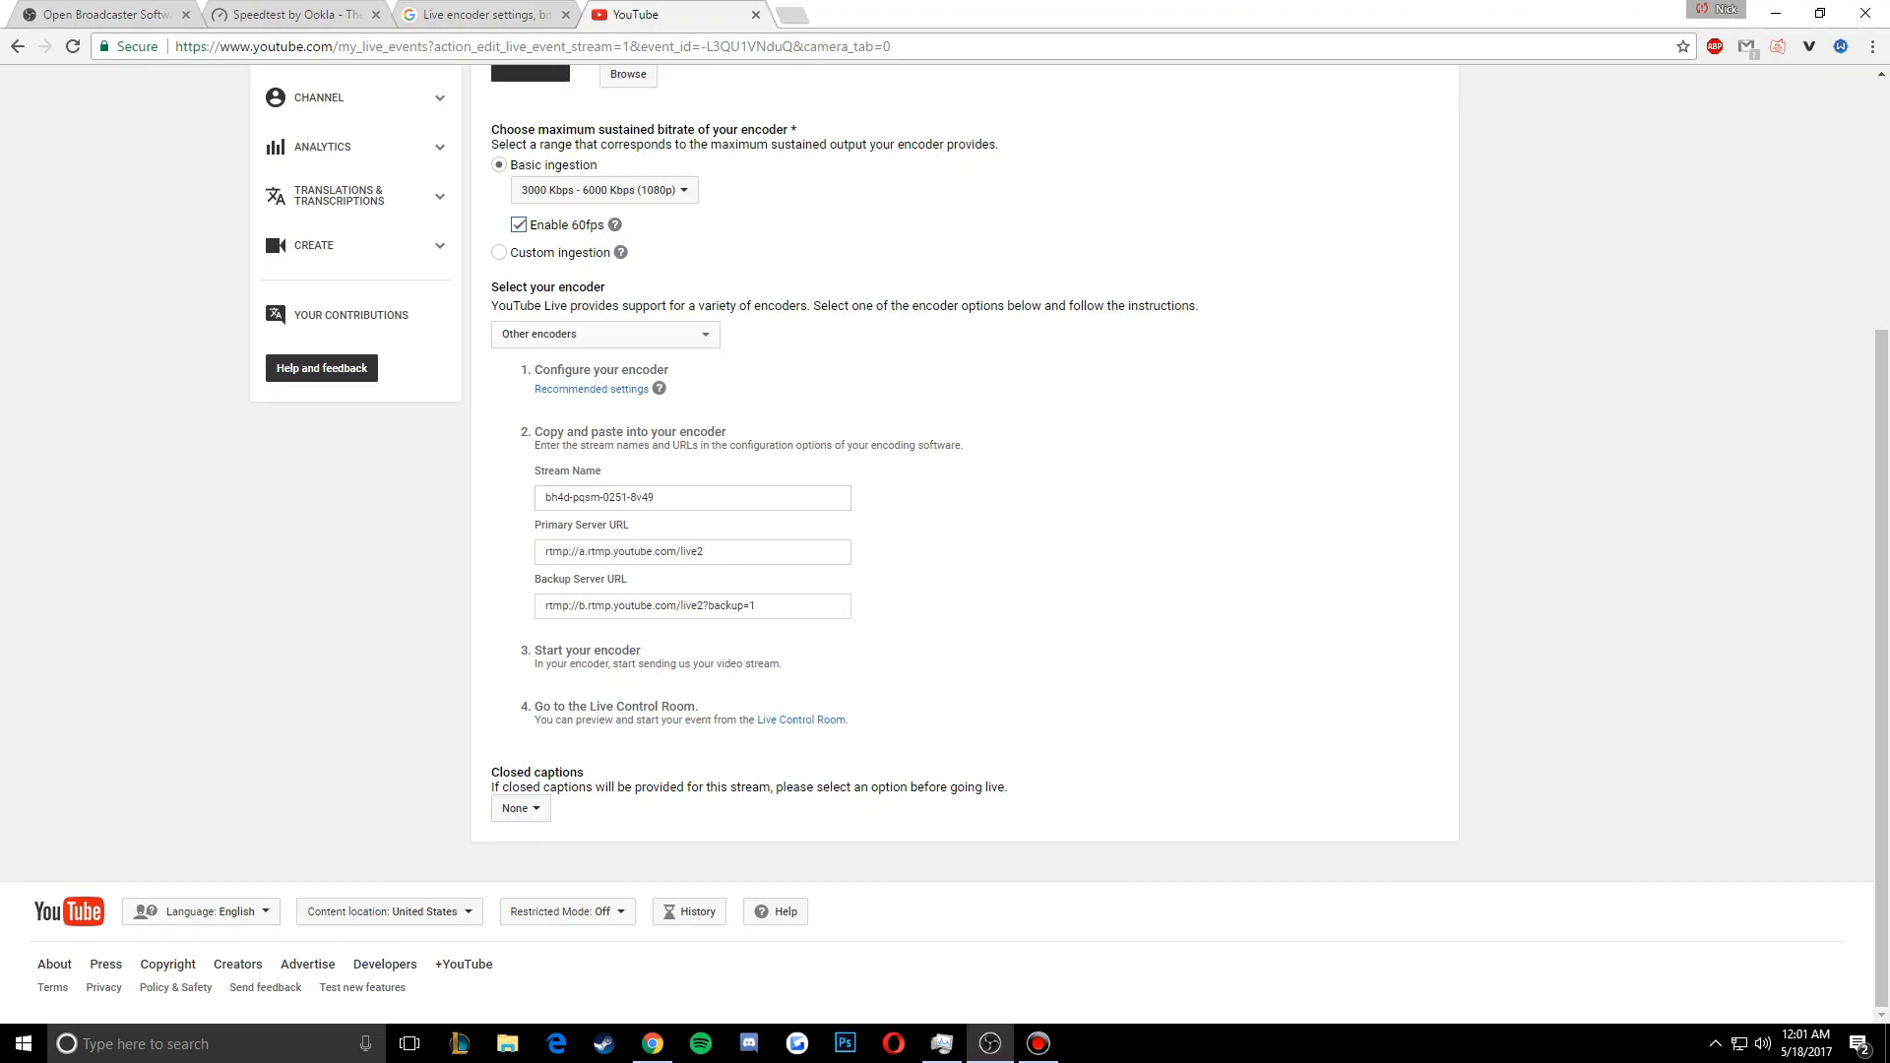
# Start streaming in OBS Studio, then return to YouTube and open the event's Live Control Room
pyautogui.hotkey('alt', 'Tab')
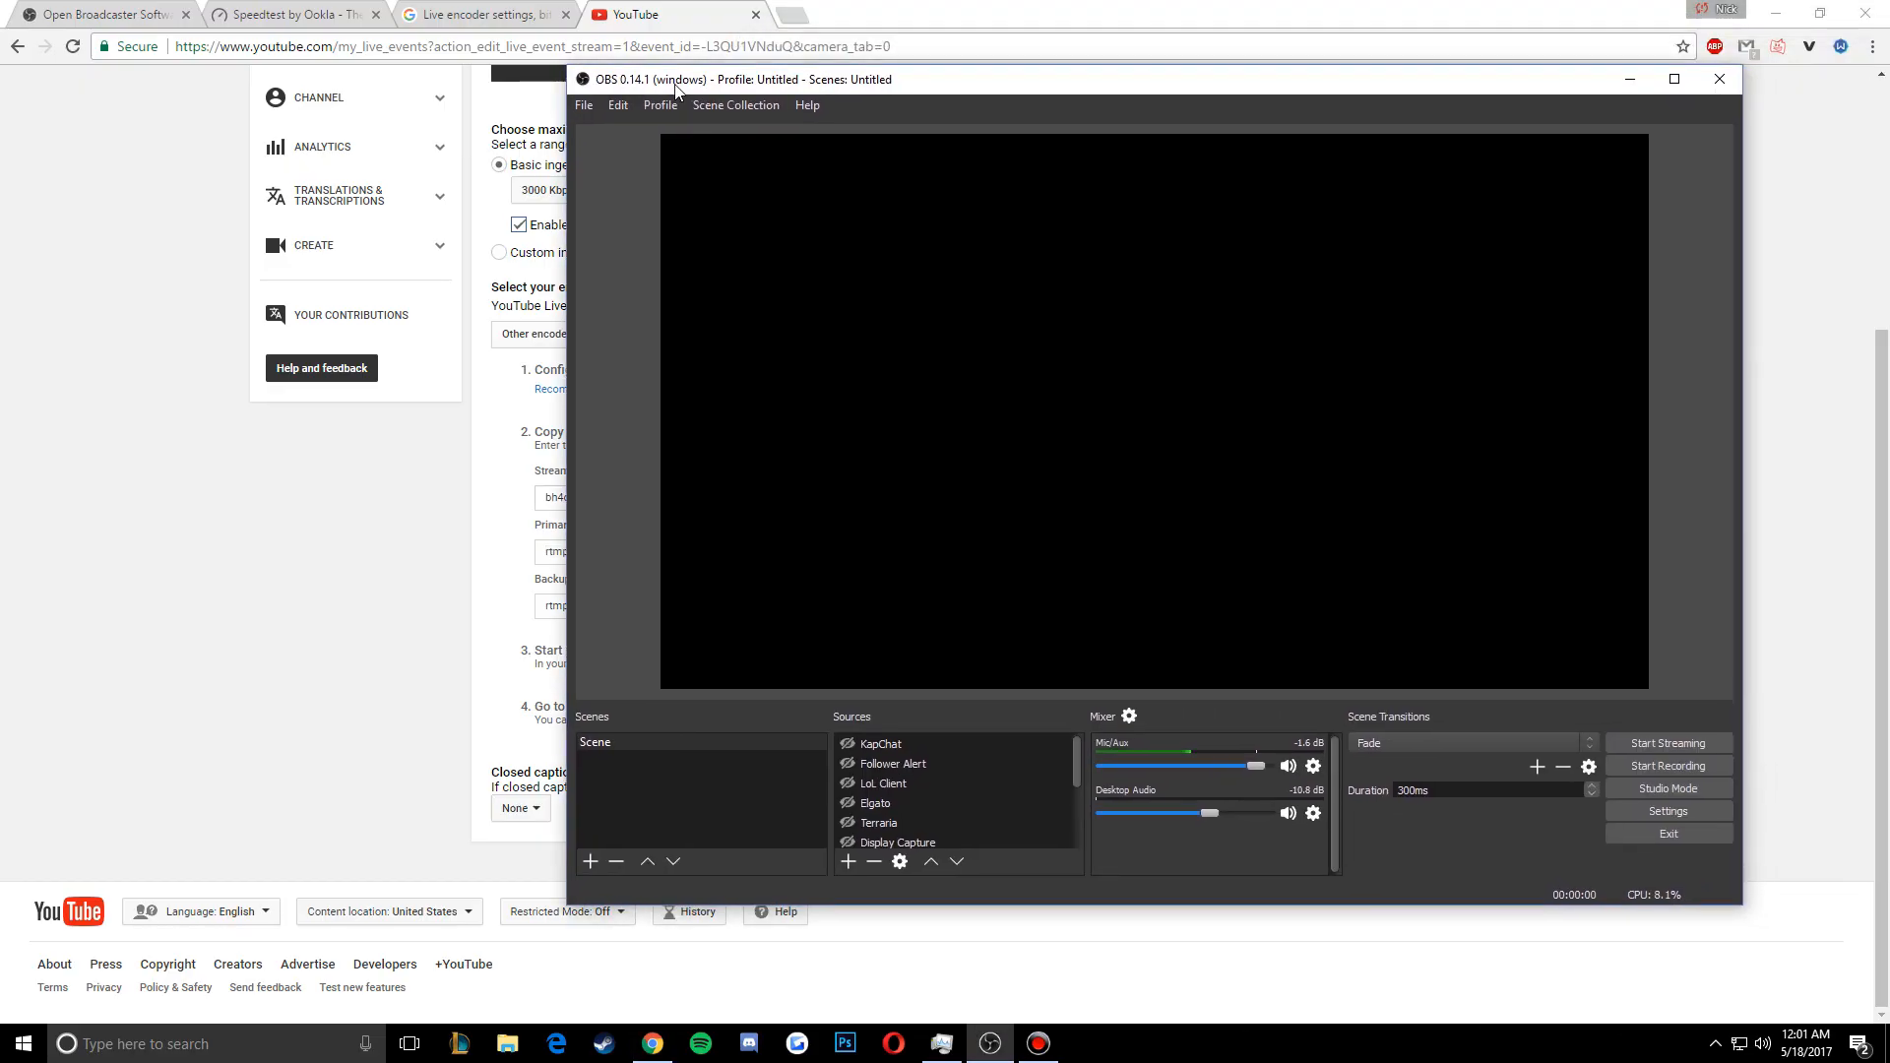
pyautogui.click(1669, 743)
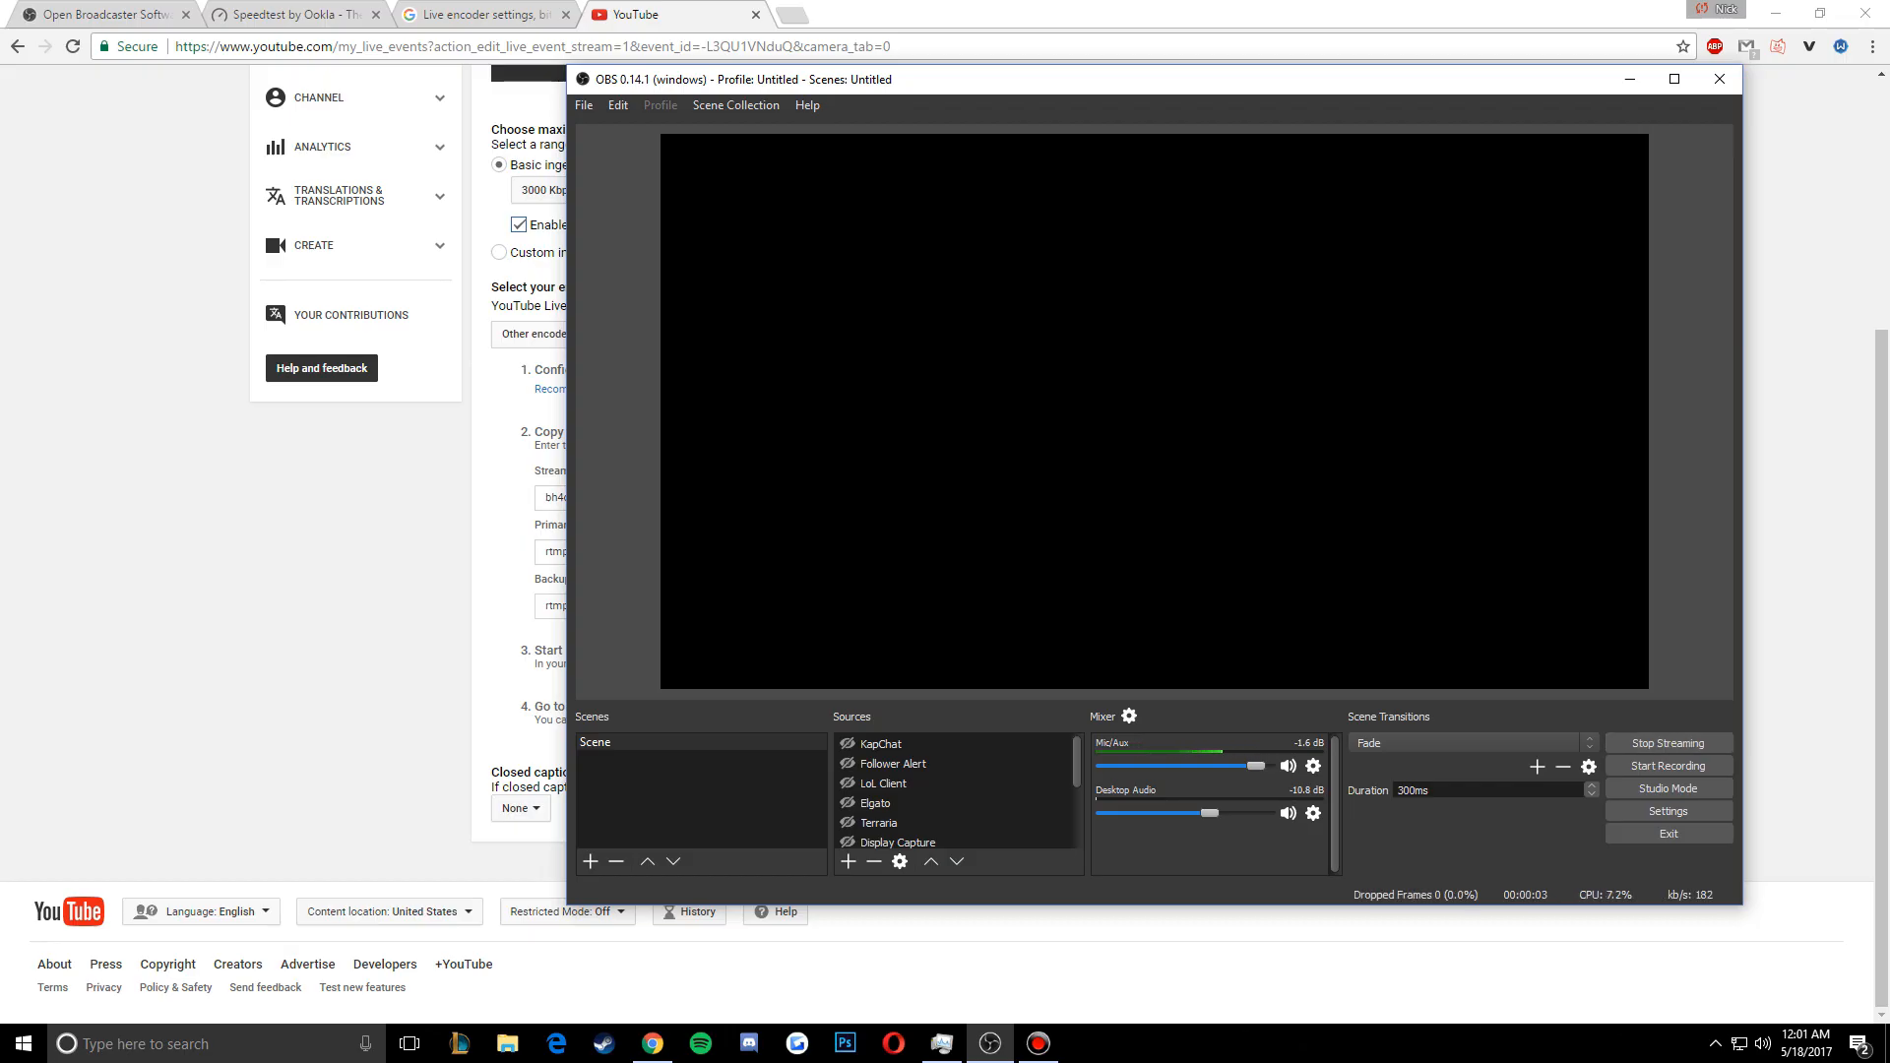
pyautogui.hotkey('alt', 'Tab')
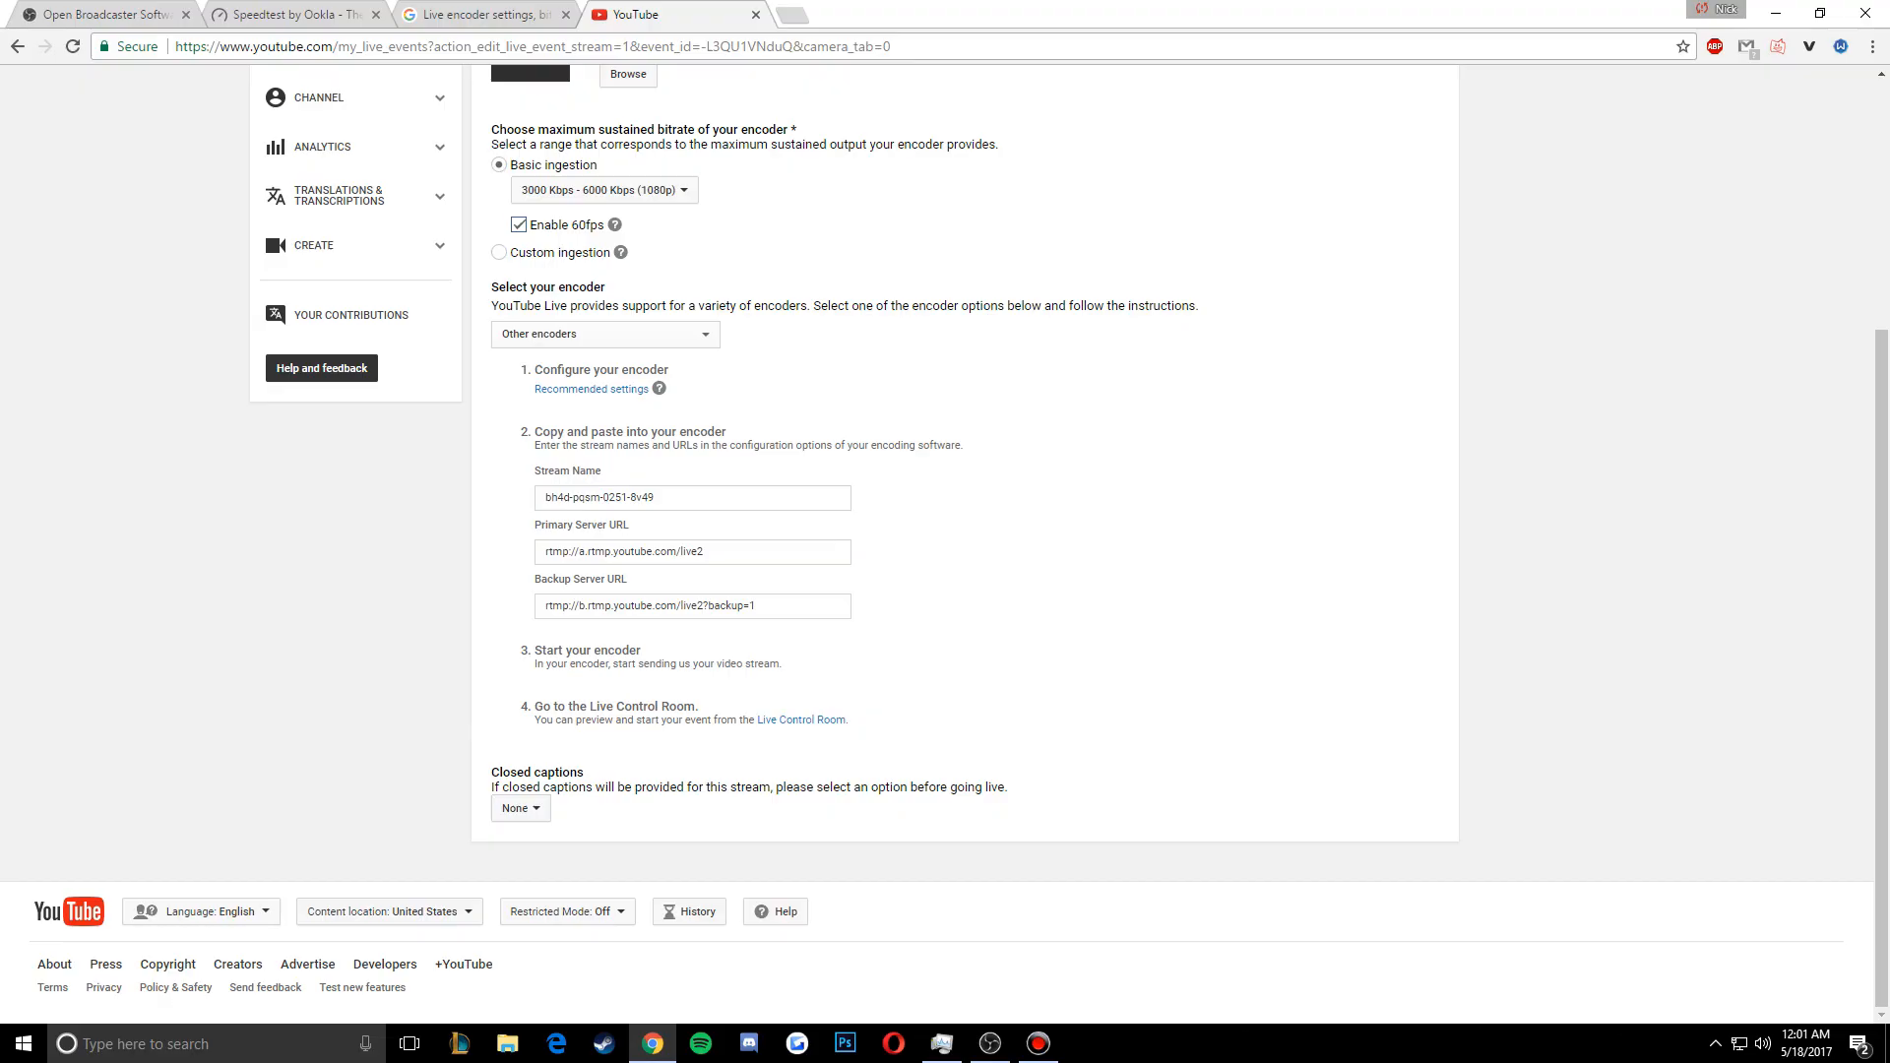
pyautogui.click(801, 720)
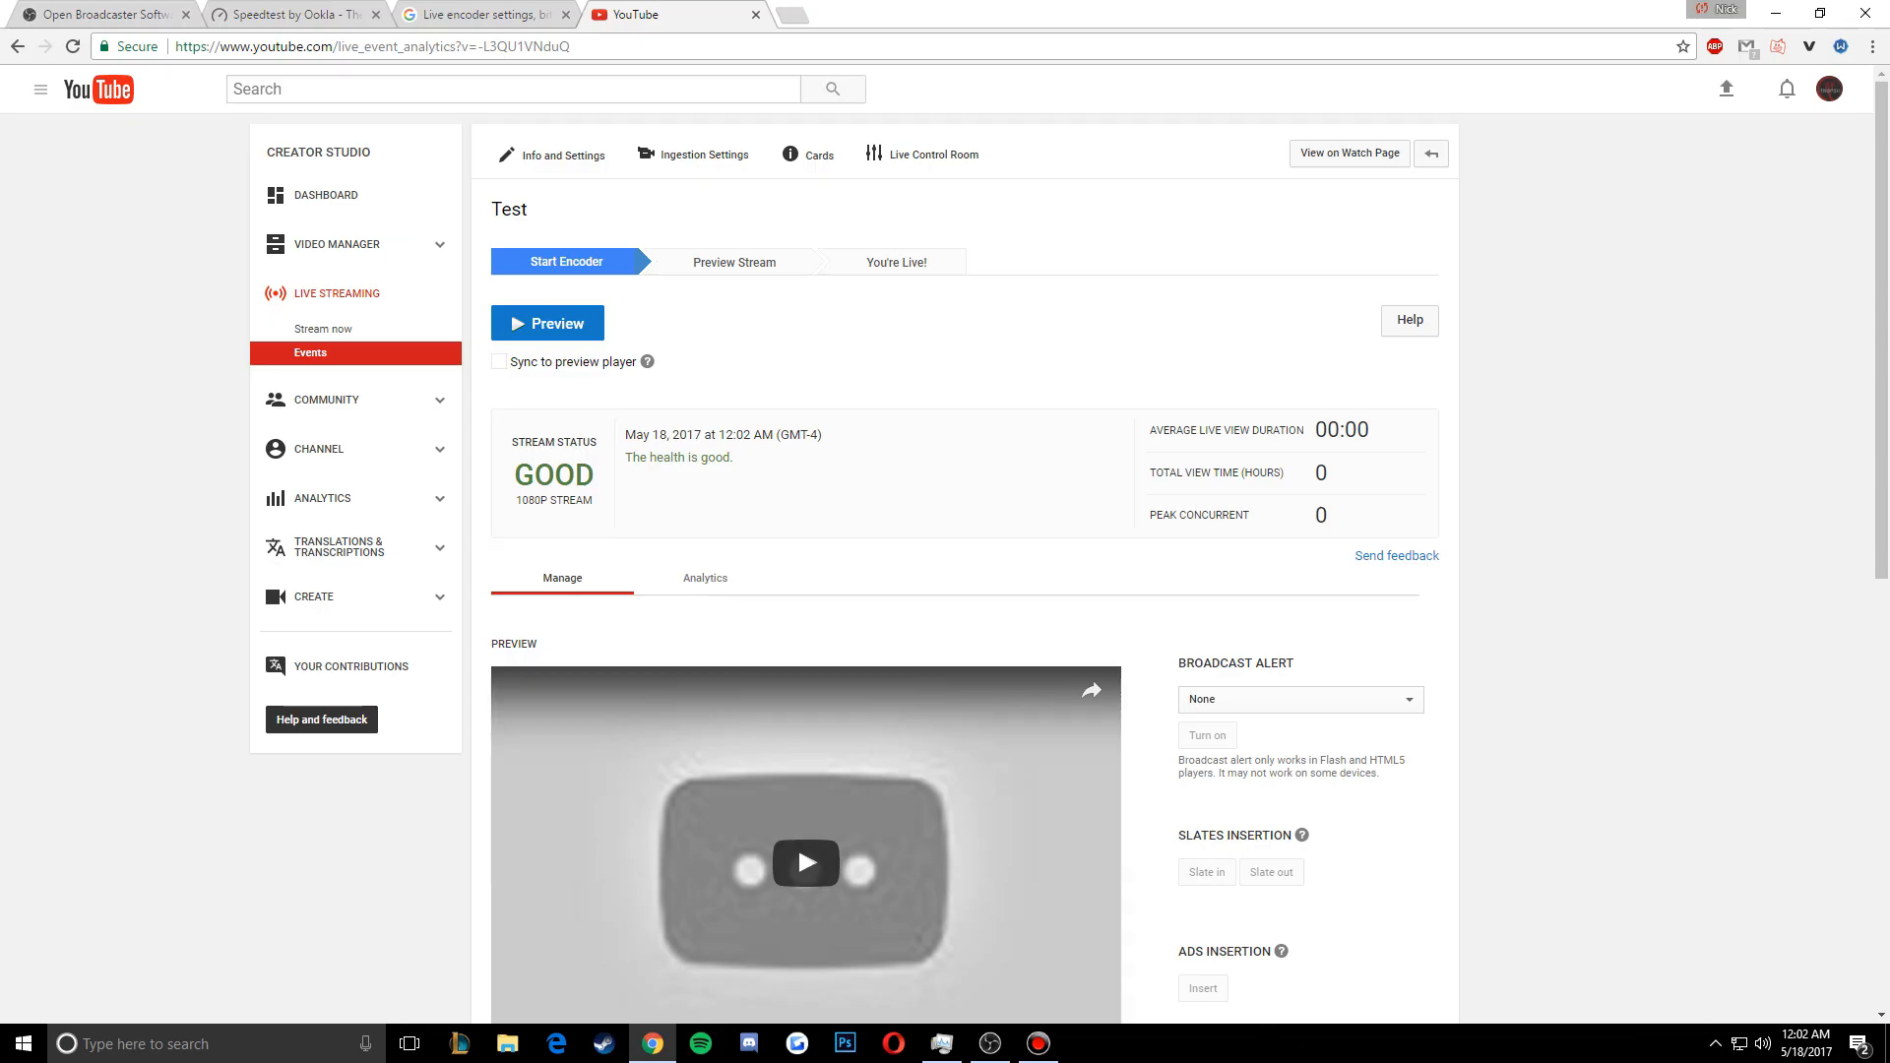
# Start the preview of the Test event and confirm the request
pyautogui.click(547, 322)
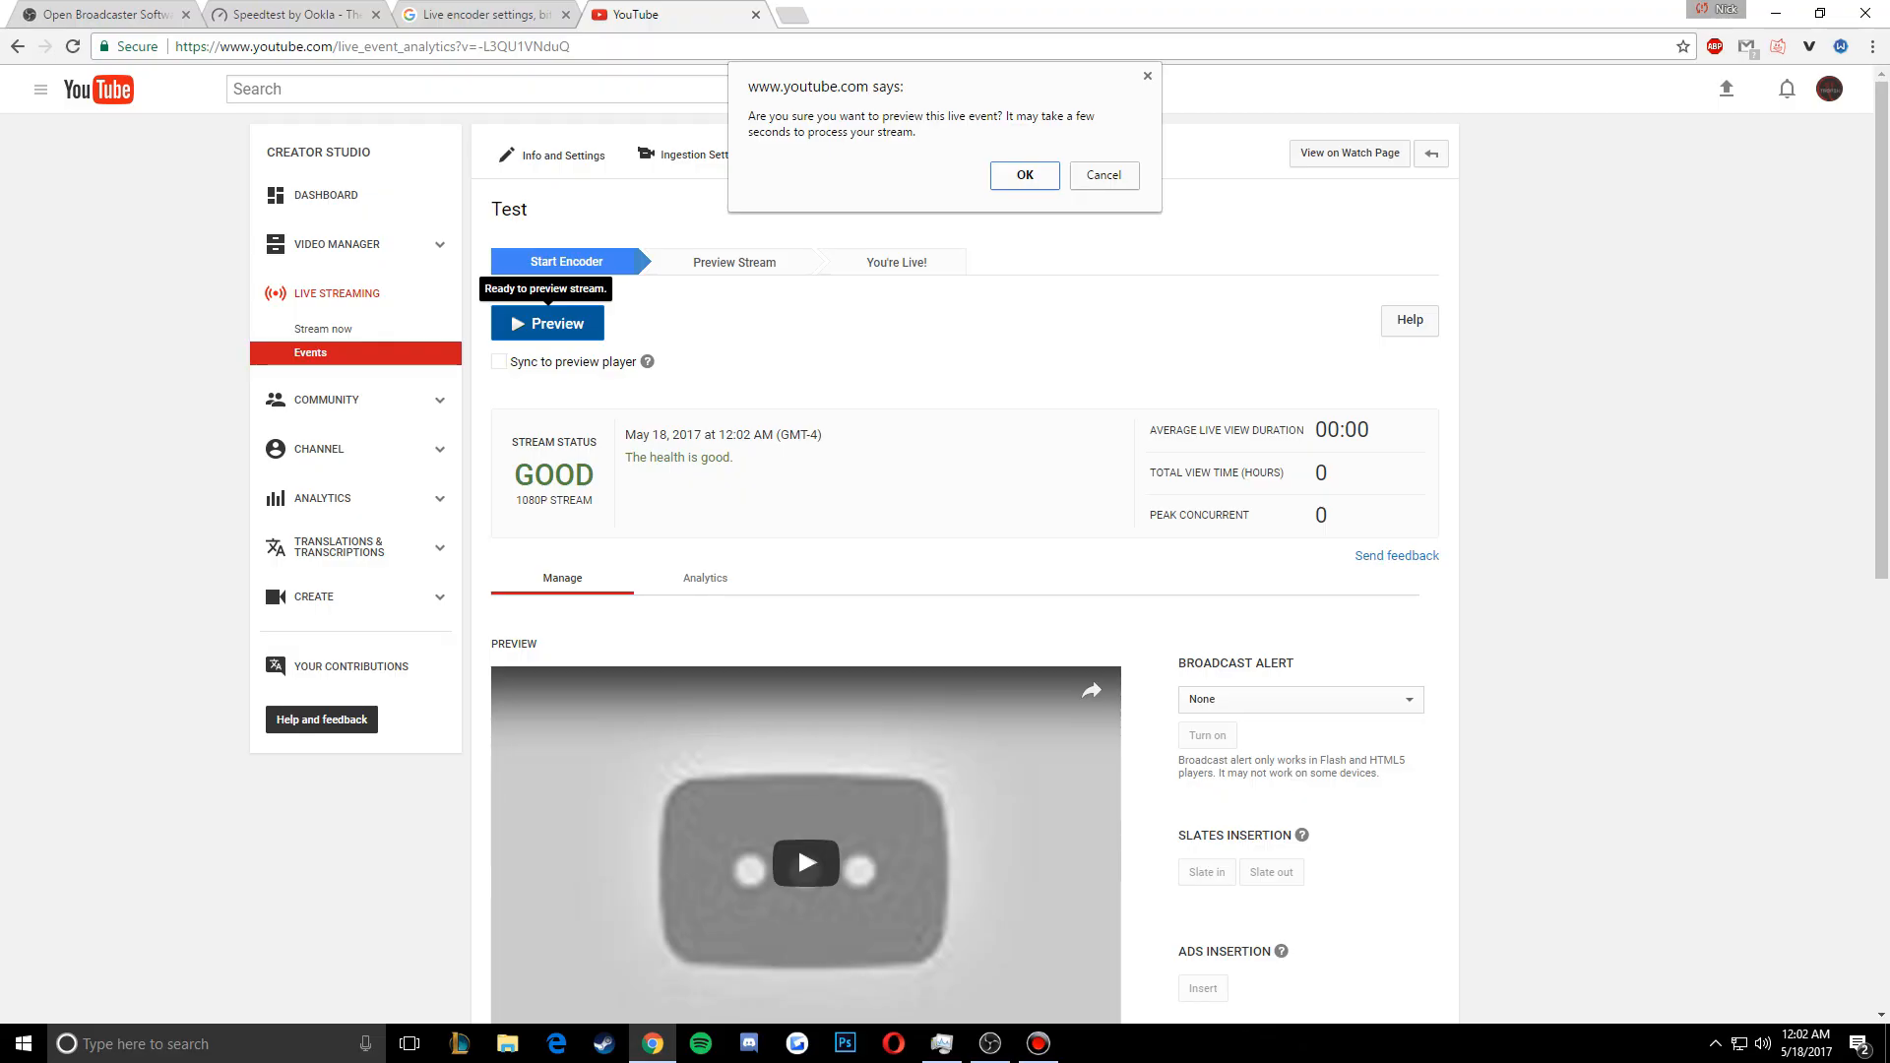
pyautogui.press('Return')
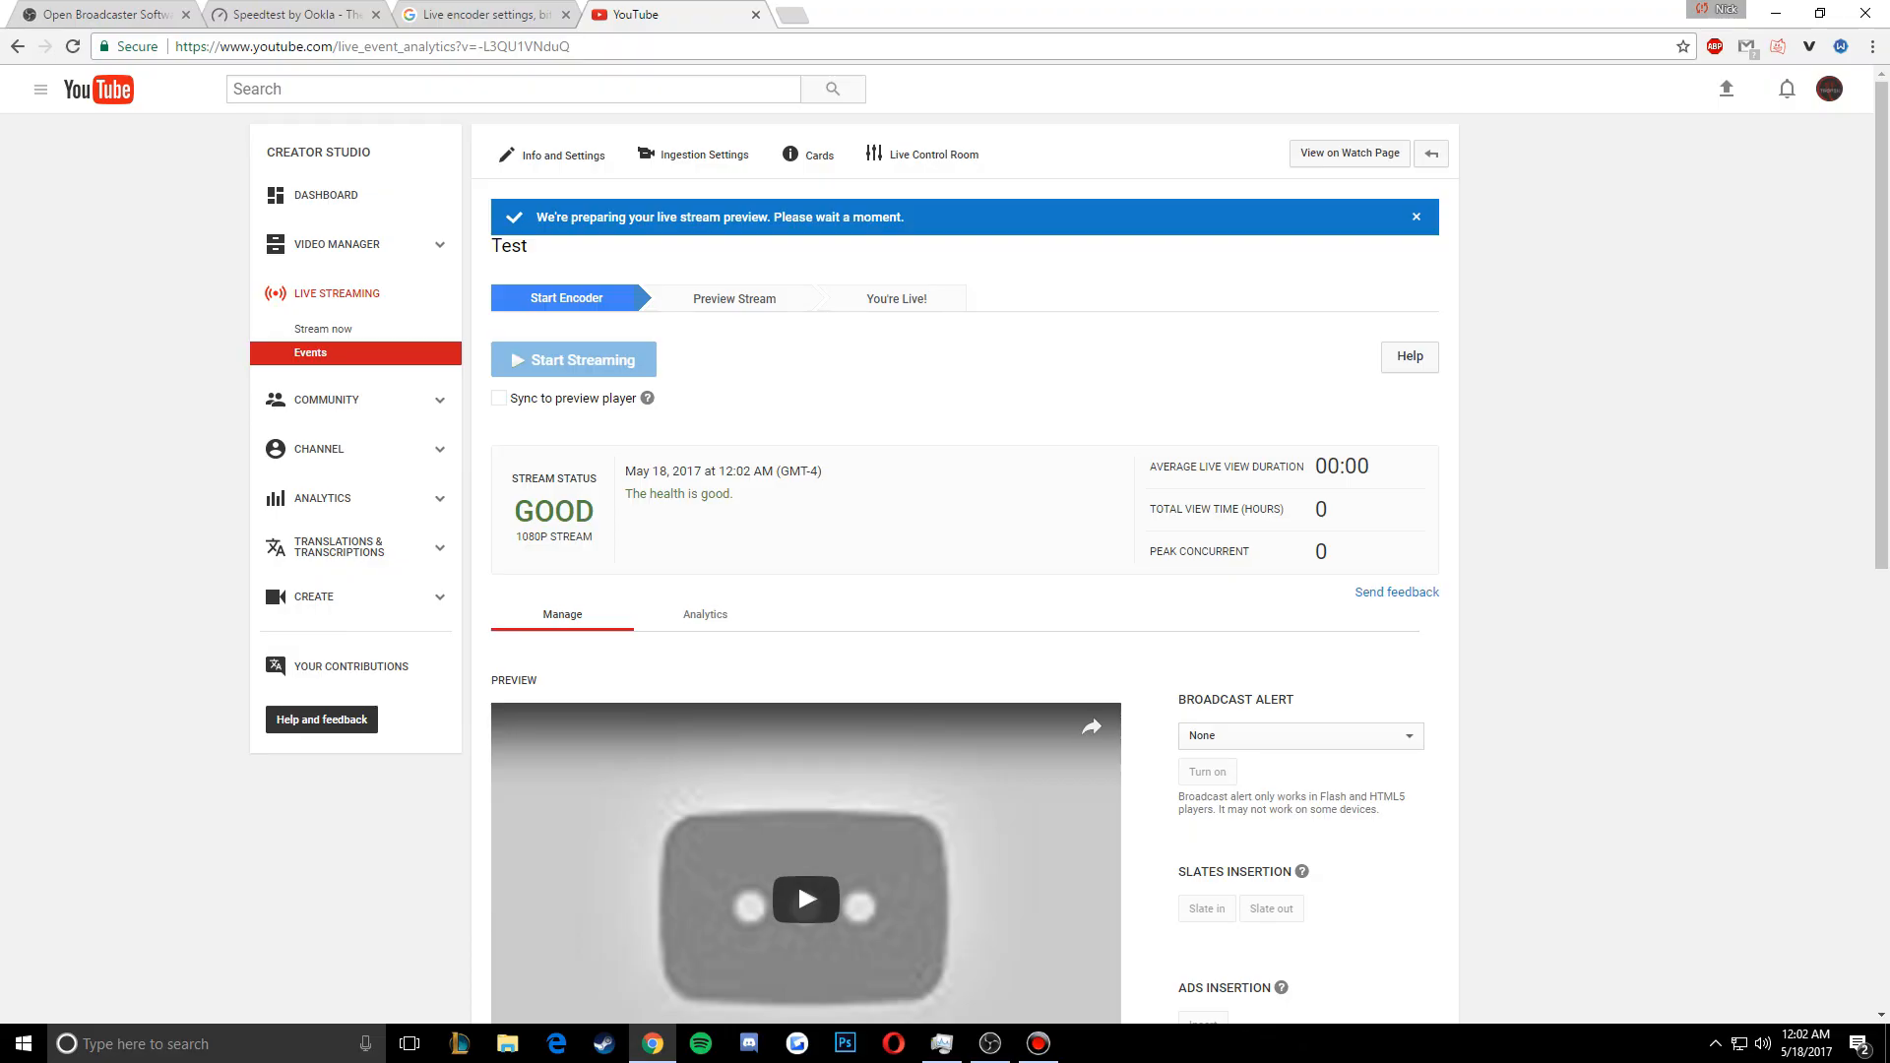
pyautogui.scroll(-1, 581, 261)
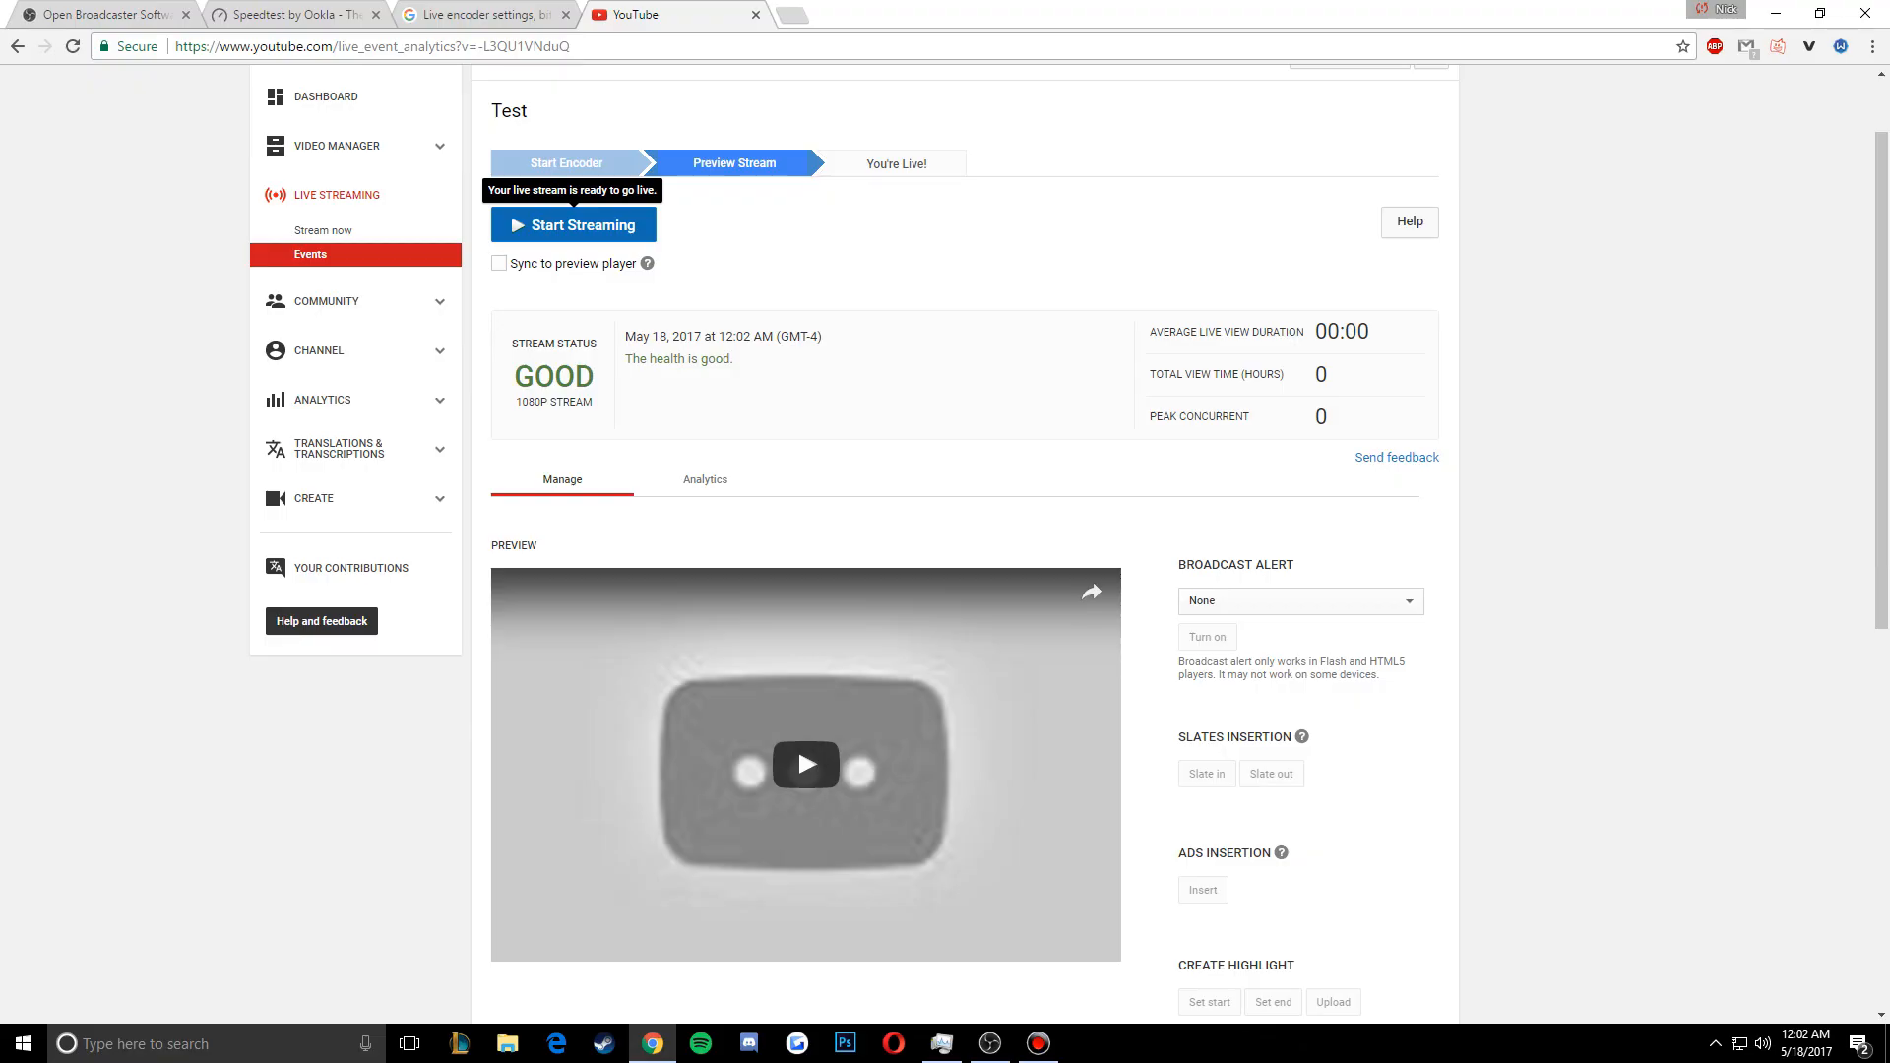
pyautogui.scroll(1, 797, 746)
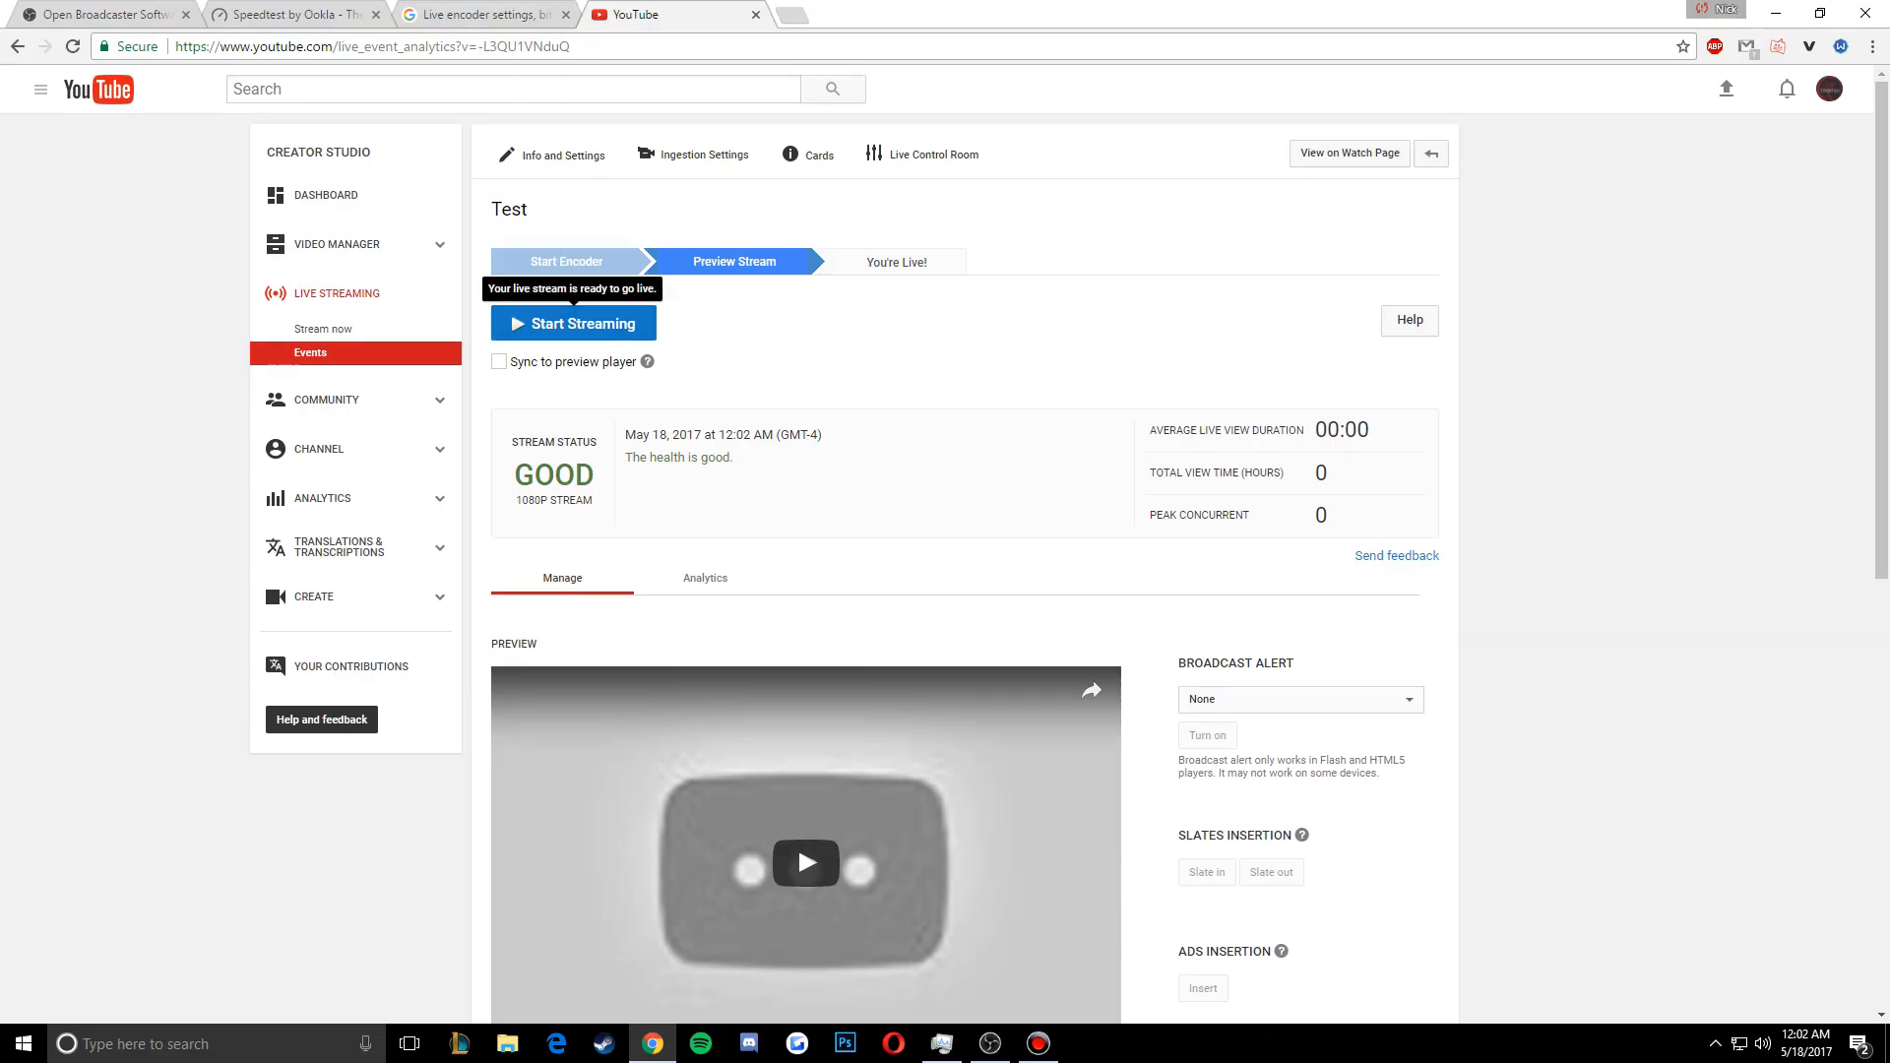
# Take the Test event live, confirm the start and view the stream's preview area
pyautogui.click(574, 323)
pyautogui.press('Return')
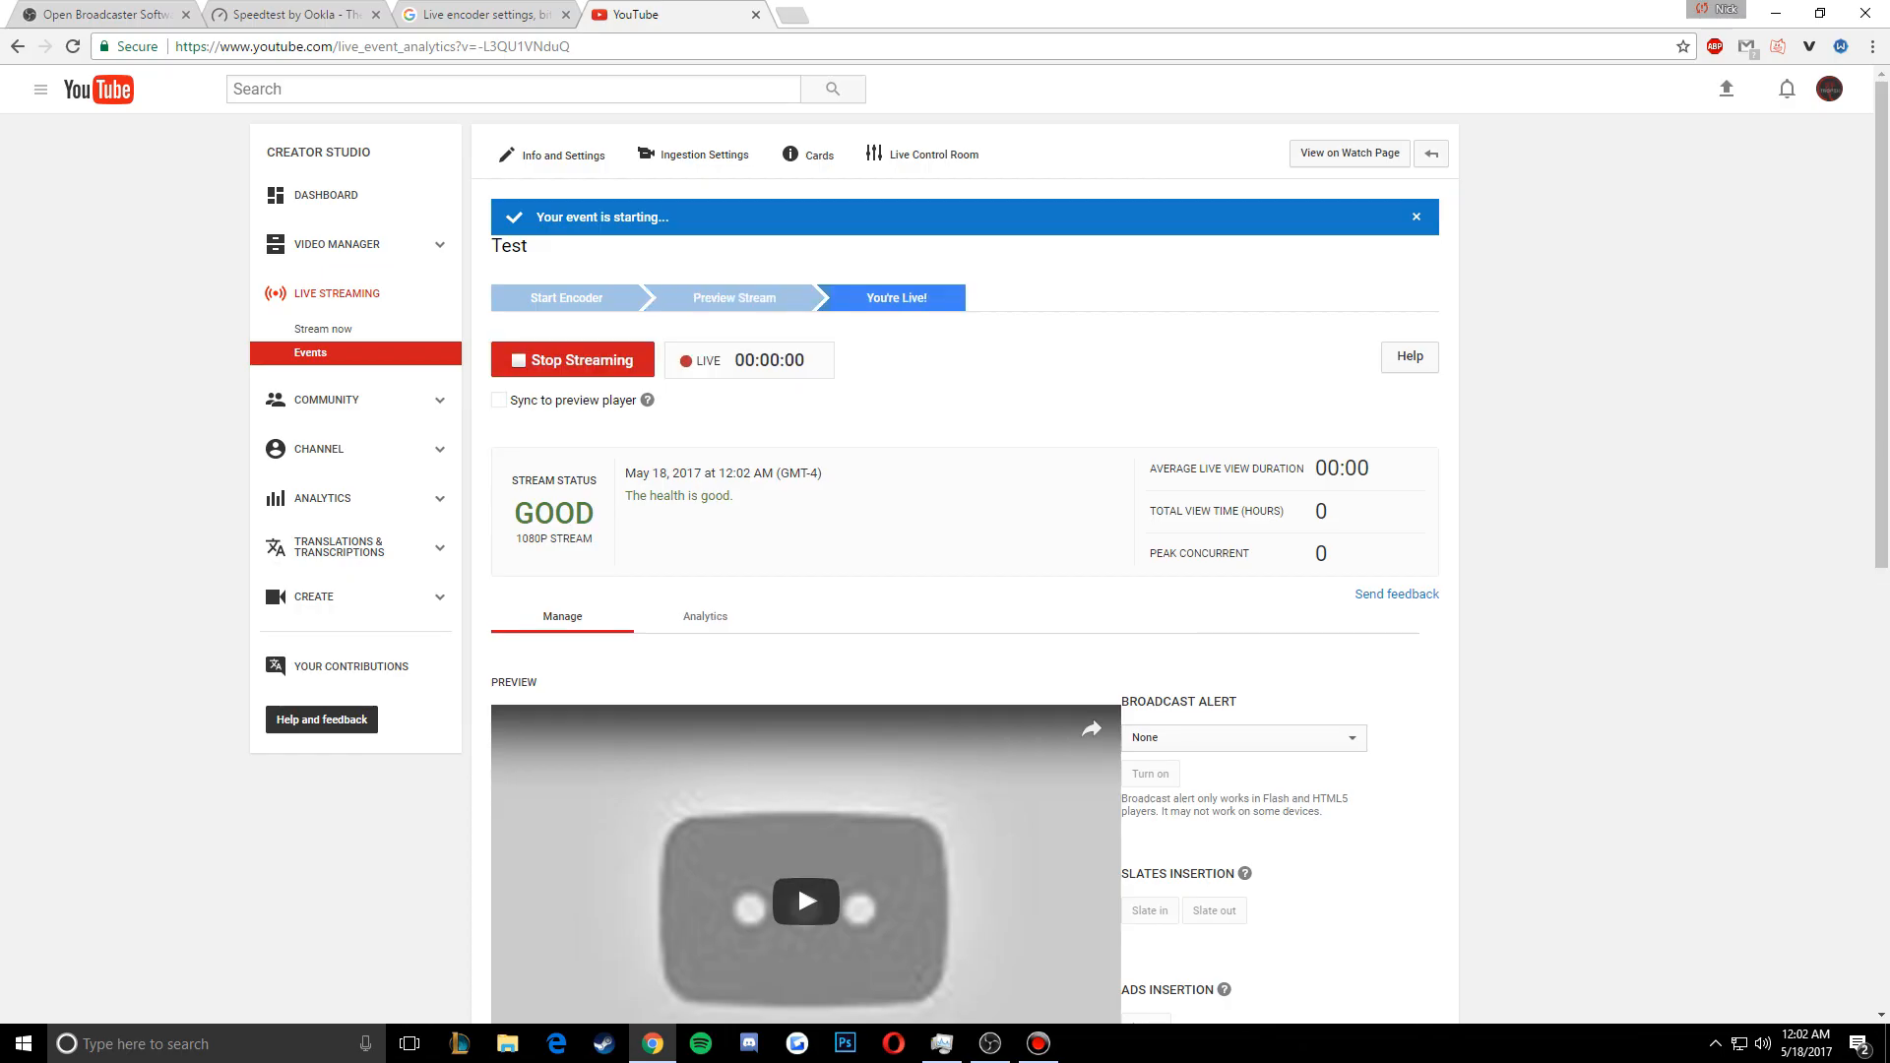
pyautogui.scroll(-4, 798, 883)
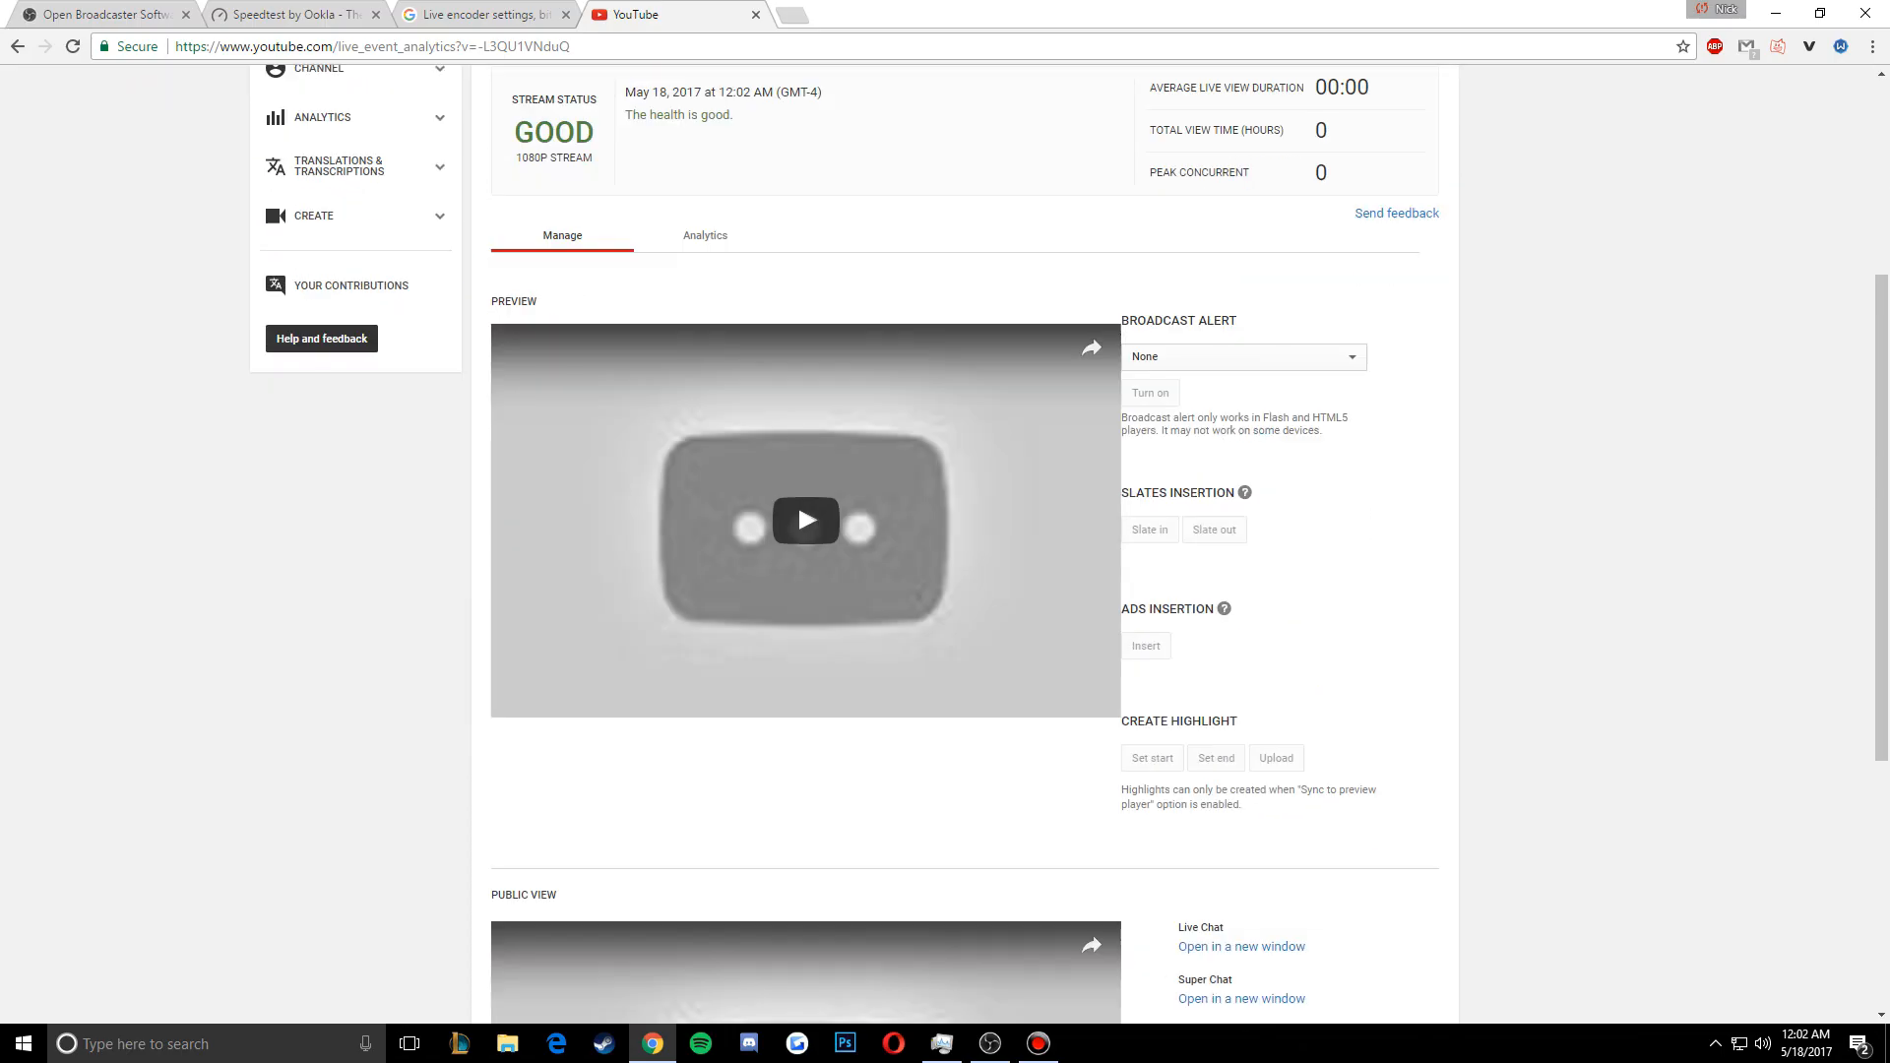
# Play the Test event's stream in both the Preview and the Public View players of the Live Control Room
pyautogui.scroll(4, 1069, 544)
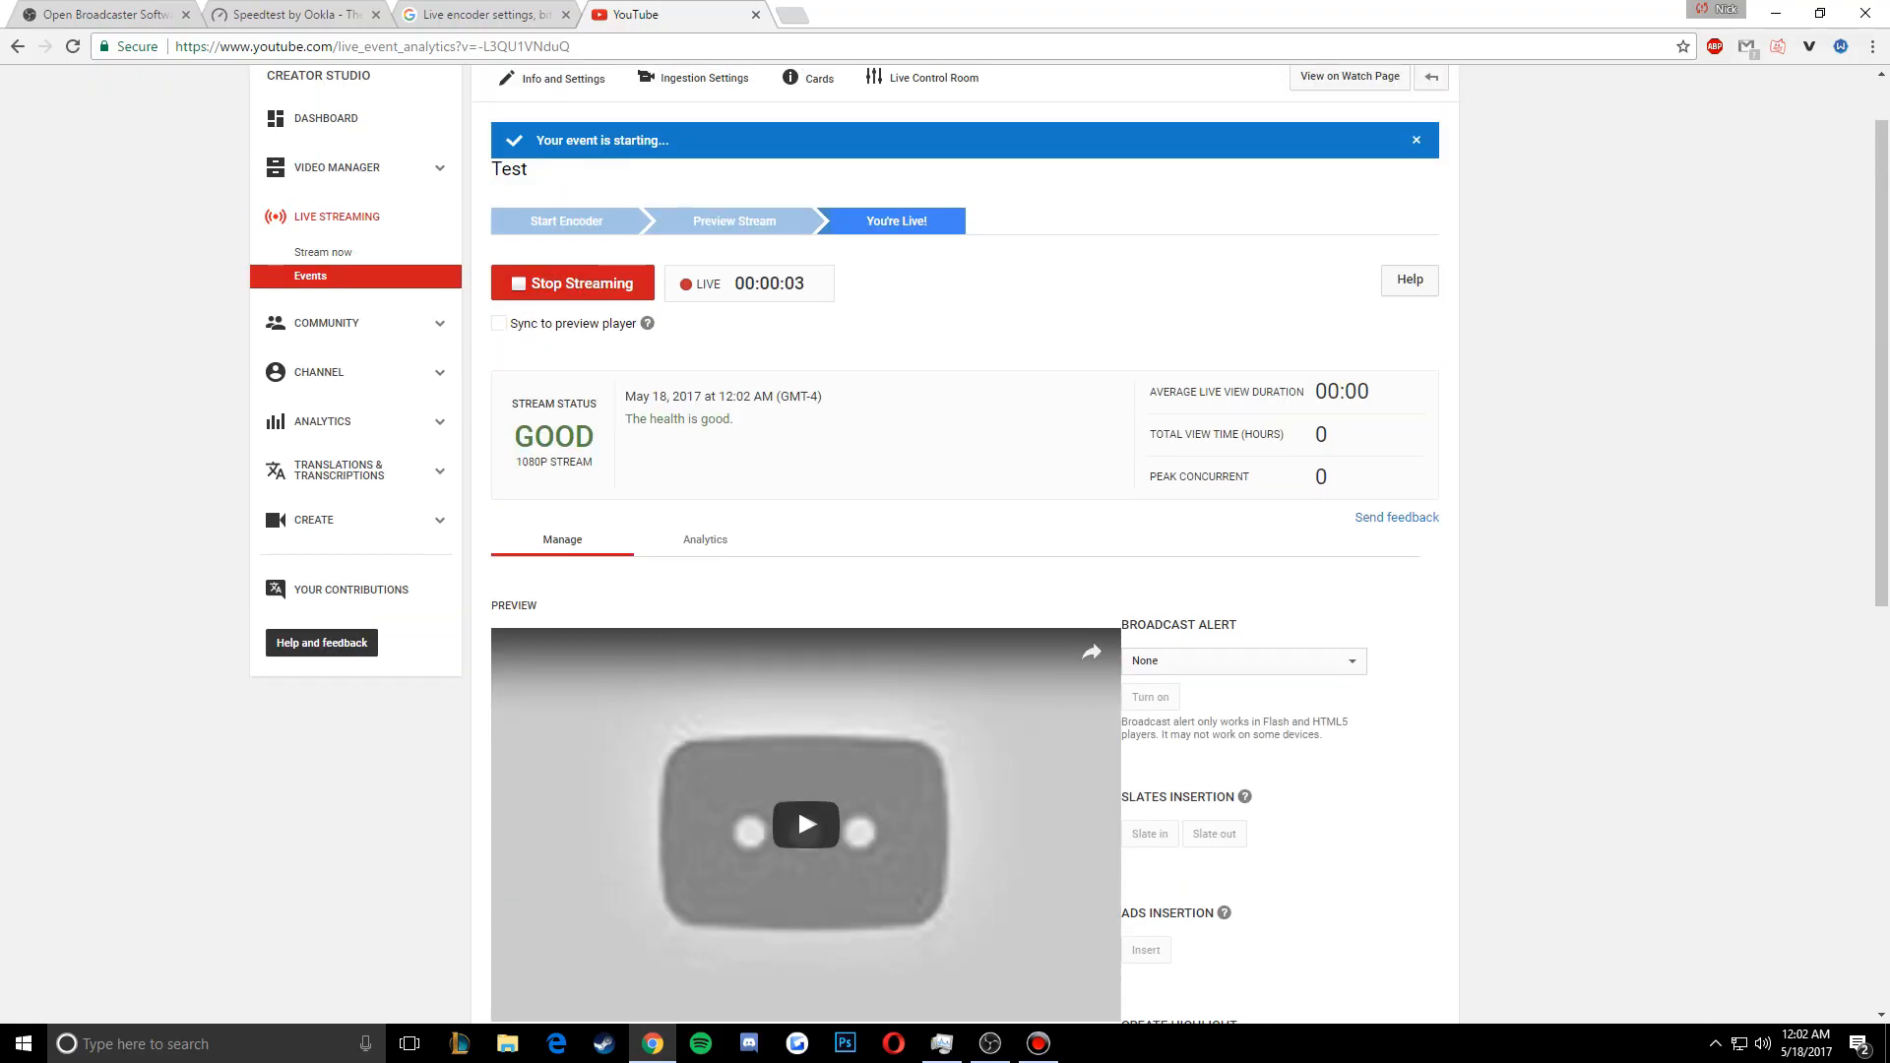
pyautogui.scroll(-3, 798, 883)
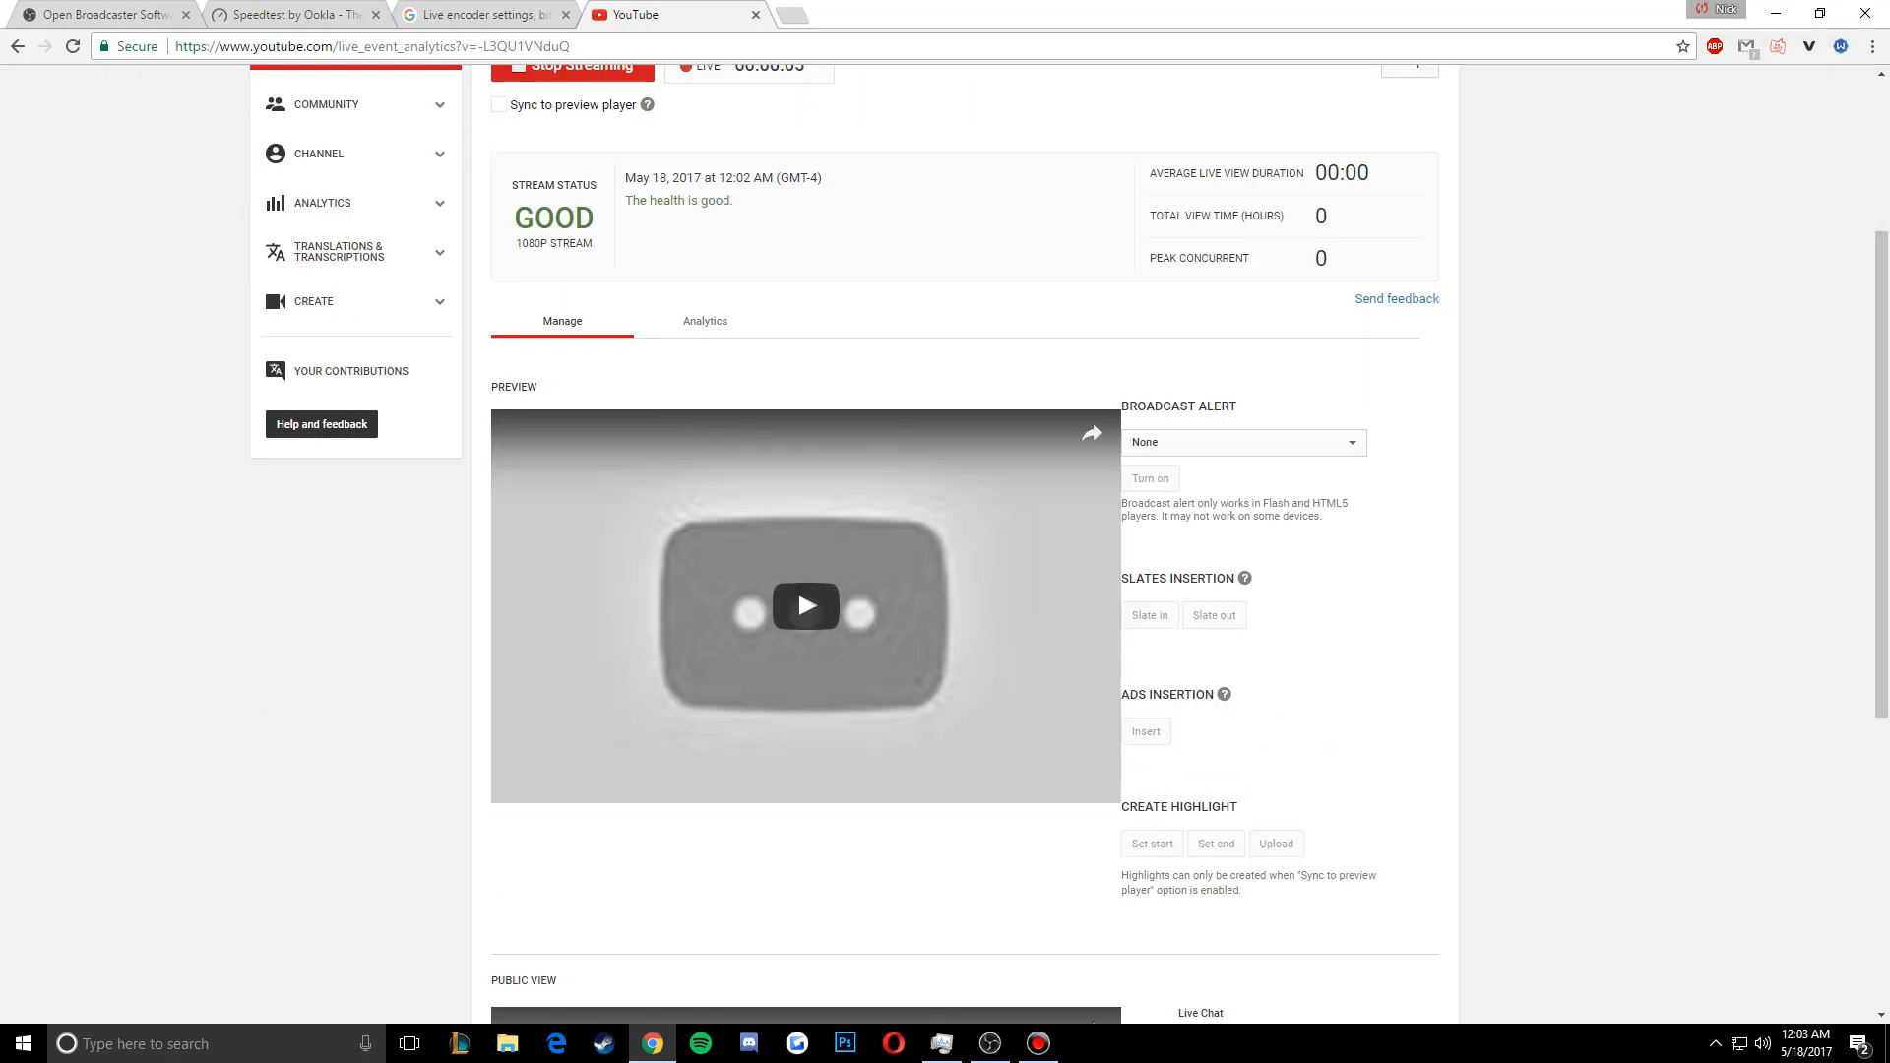
pyautogui.click(798, 588)
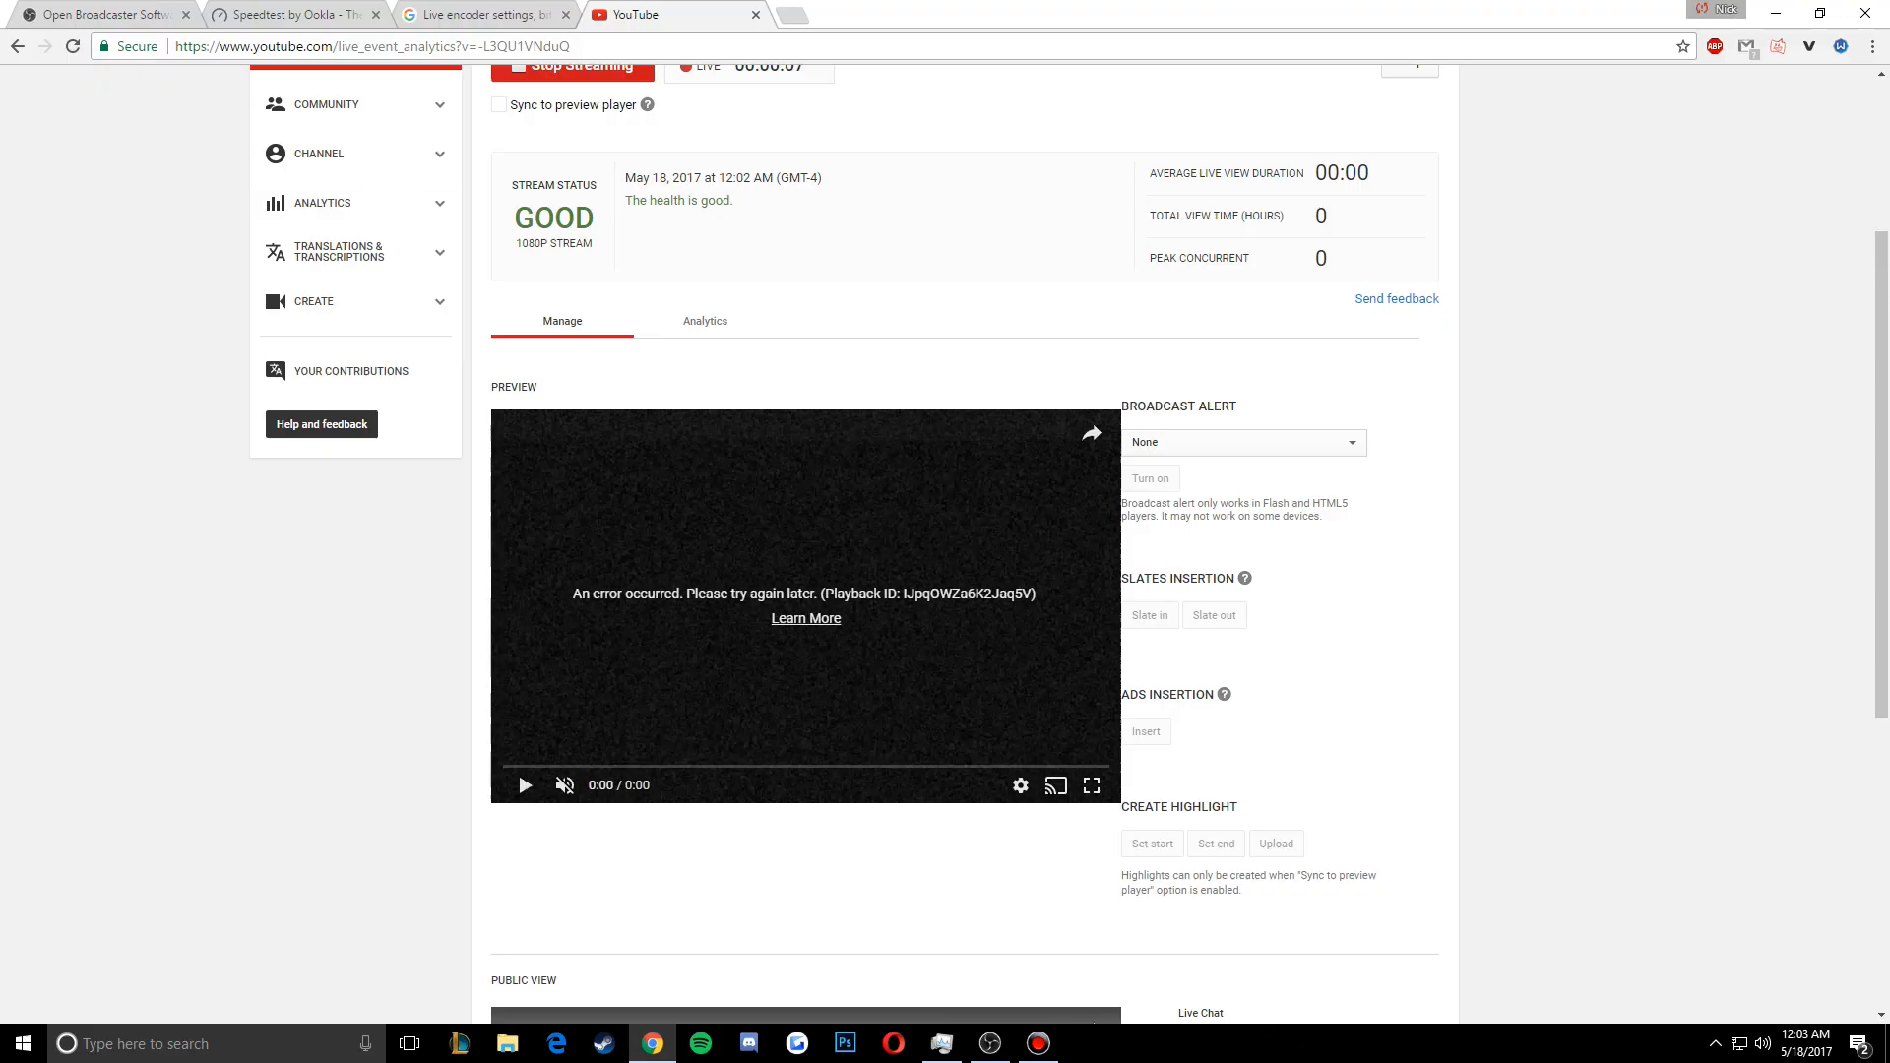
pyautogui.scroll(-5, 797, 882)
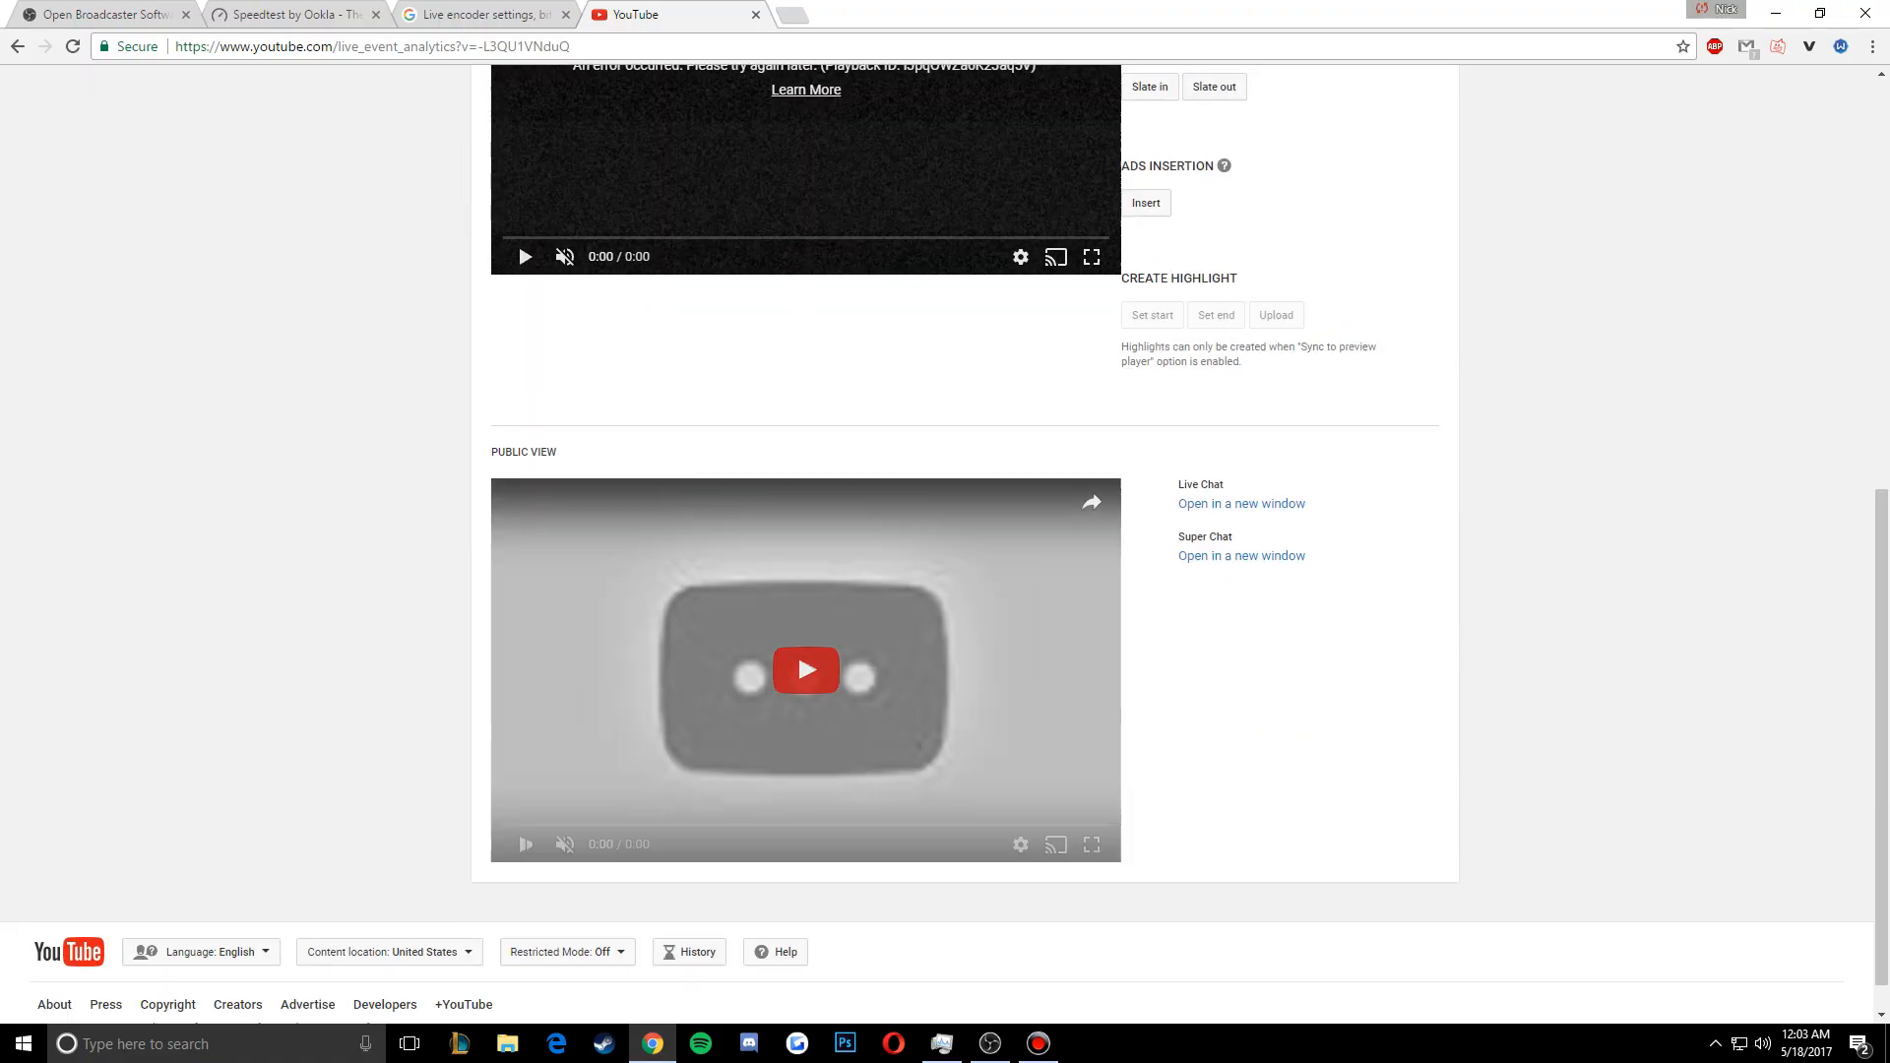
pyautogui.click(798, 652)
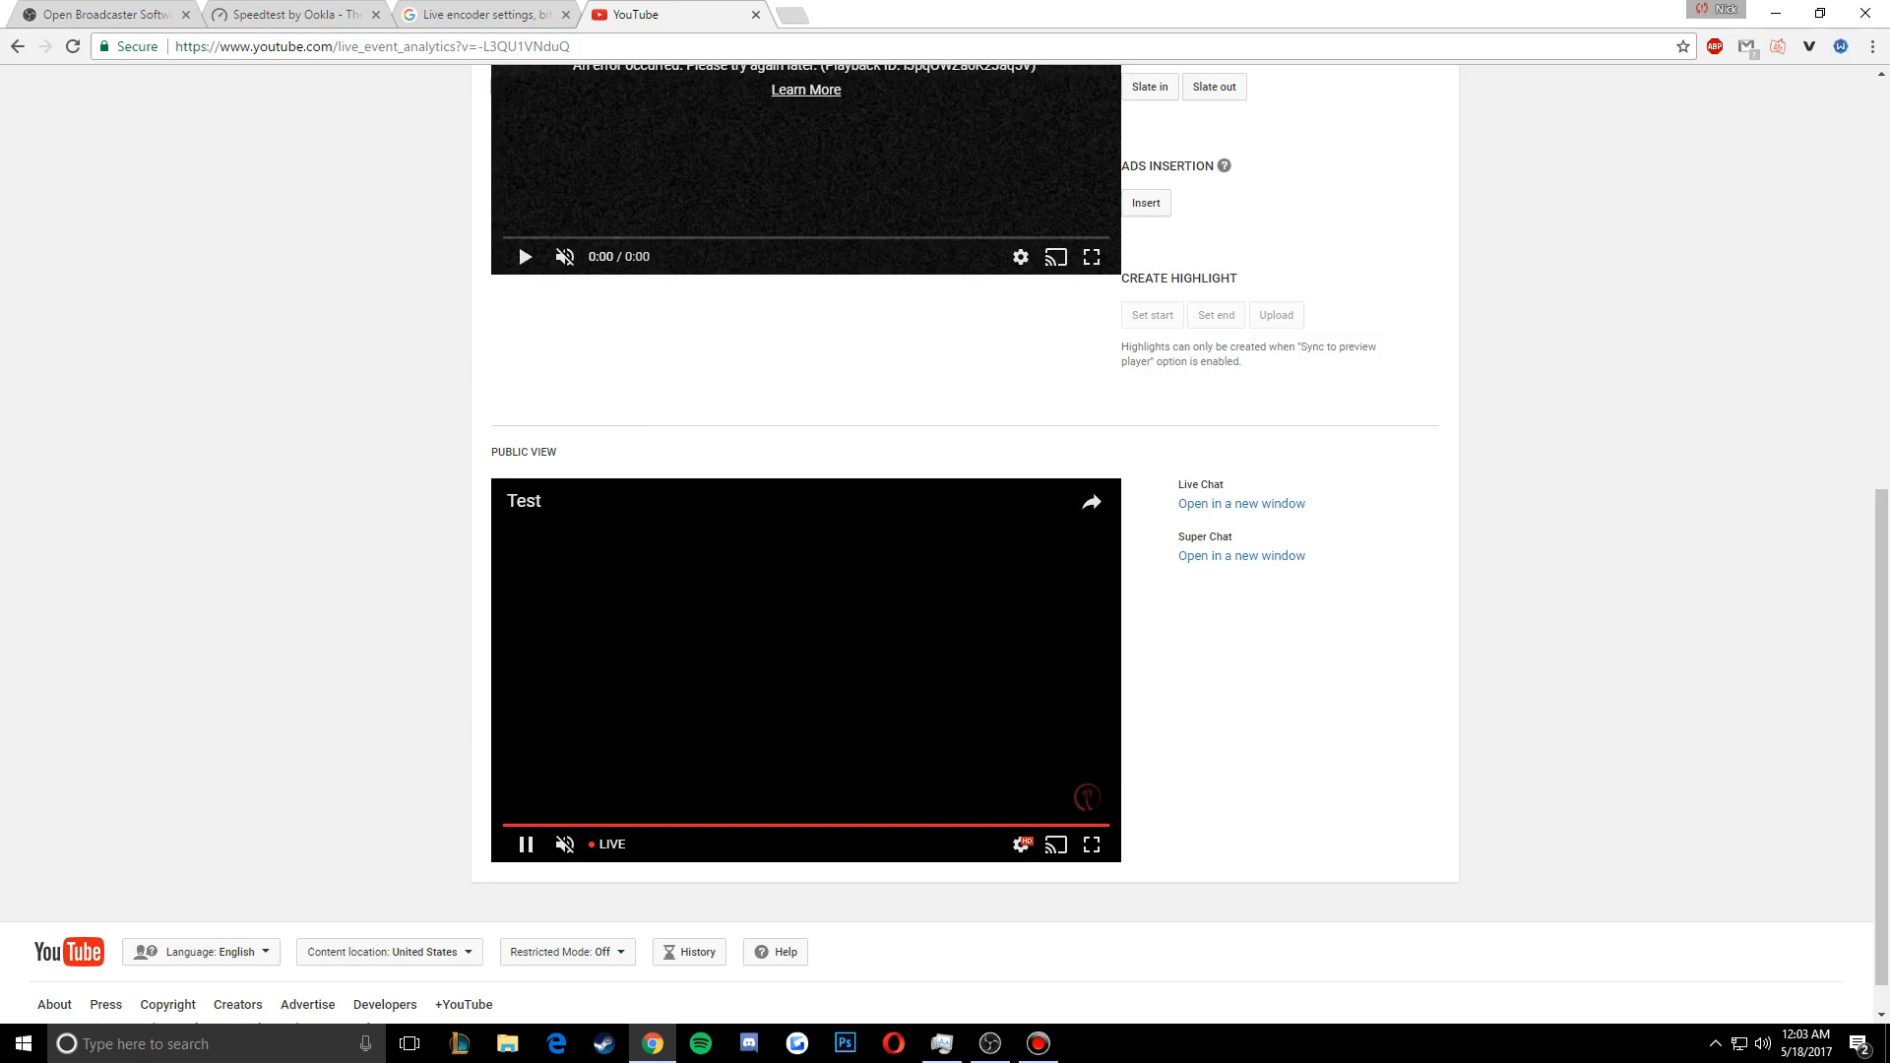
# Open the event's live chat in its own window, close it and view the Test event on its watch page
pyautogui.scroll(7, 797, 652)
pyautogui.scroll(-8, 798, 652)
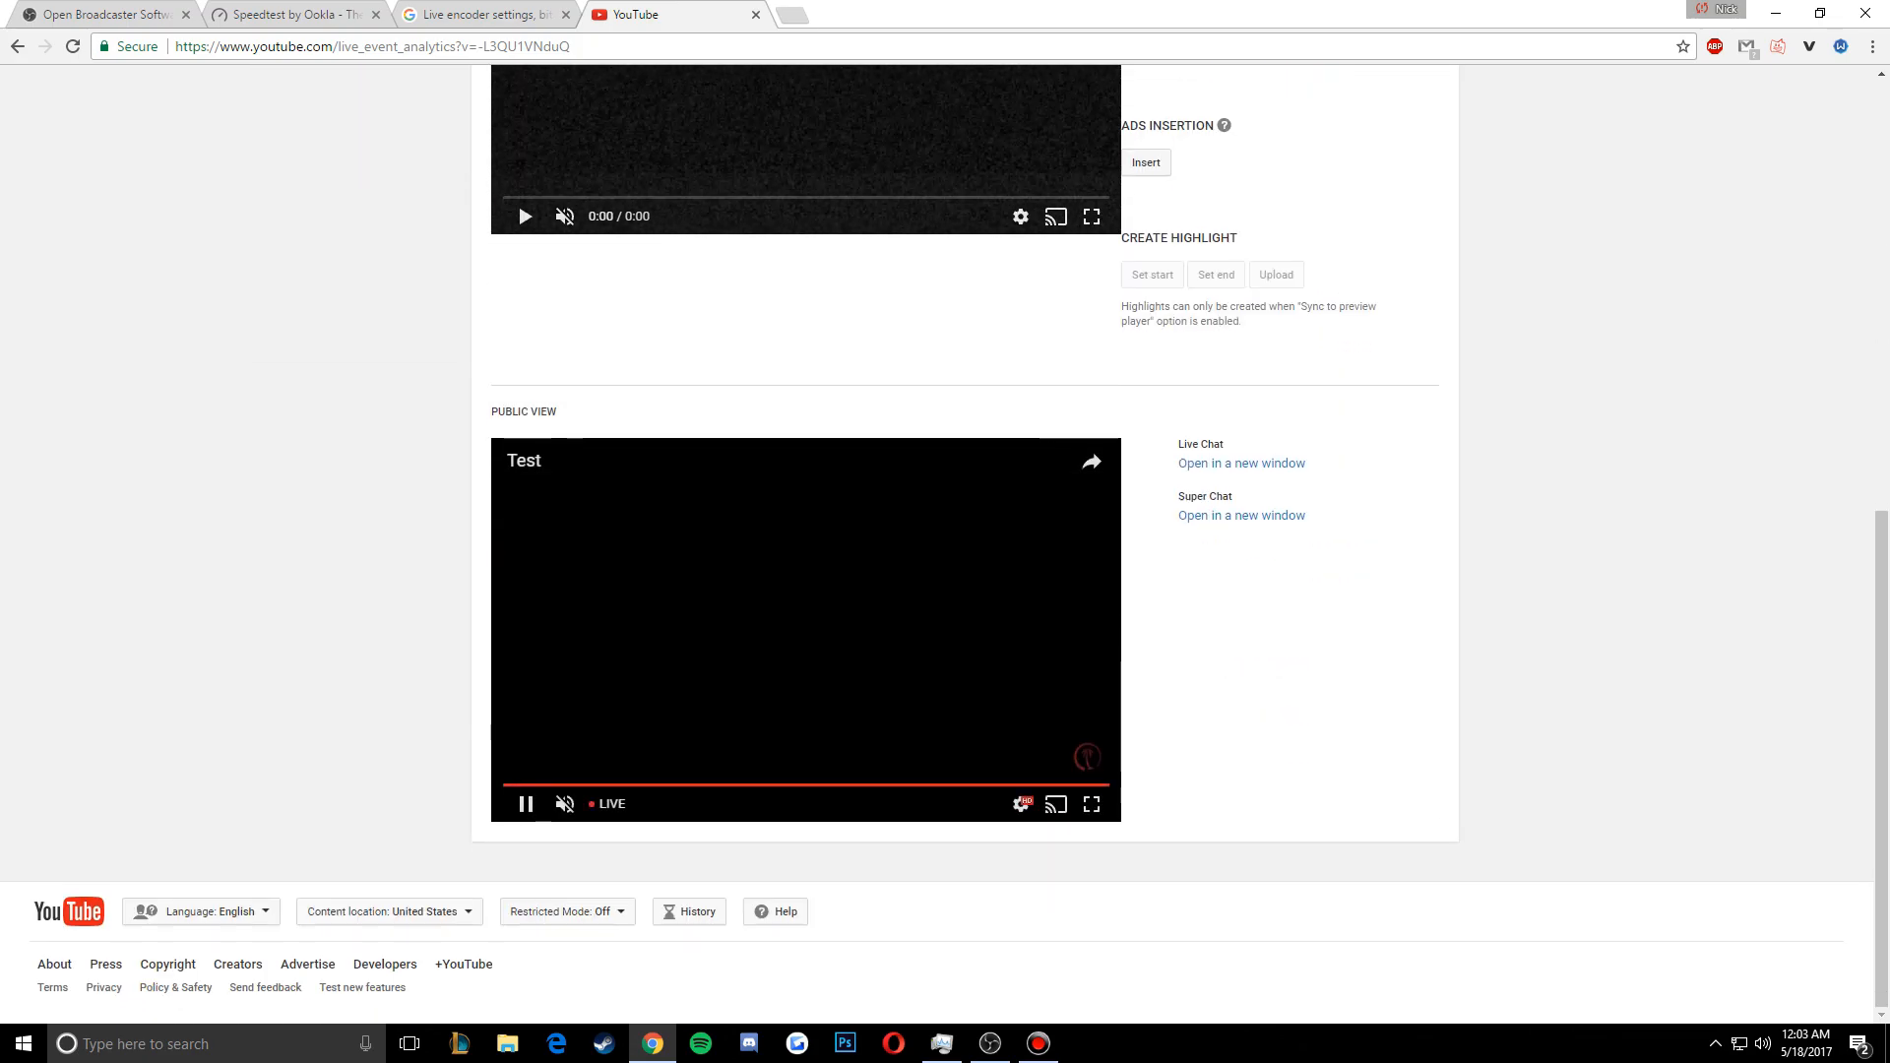
pyautogui.click(1242, 463)
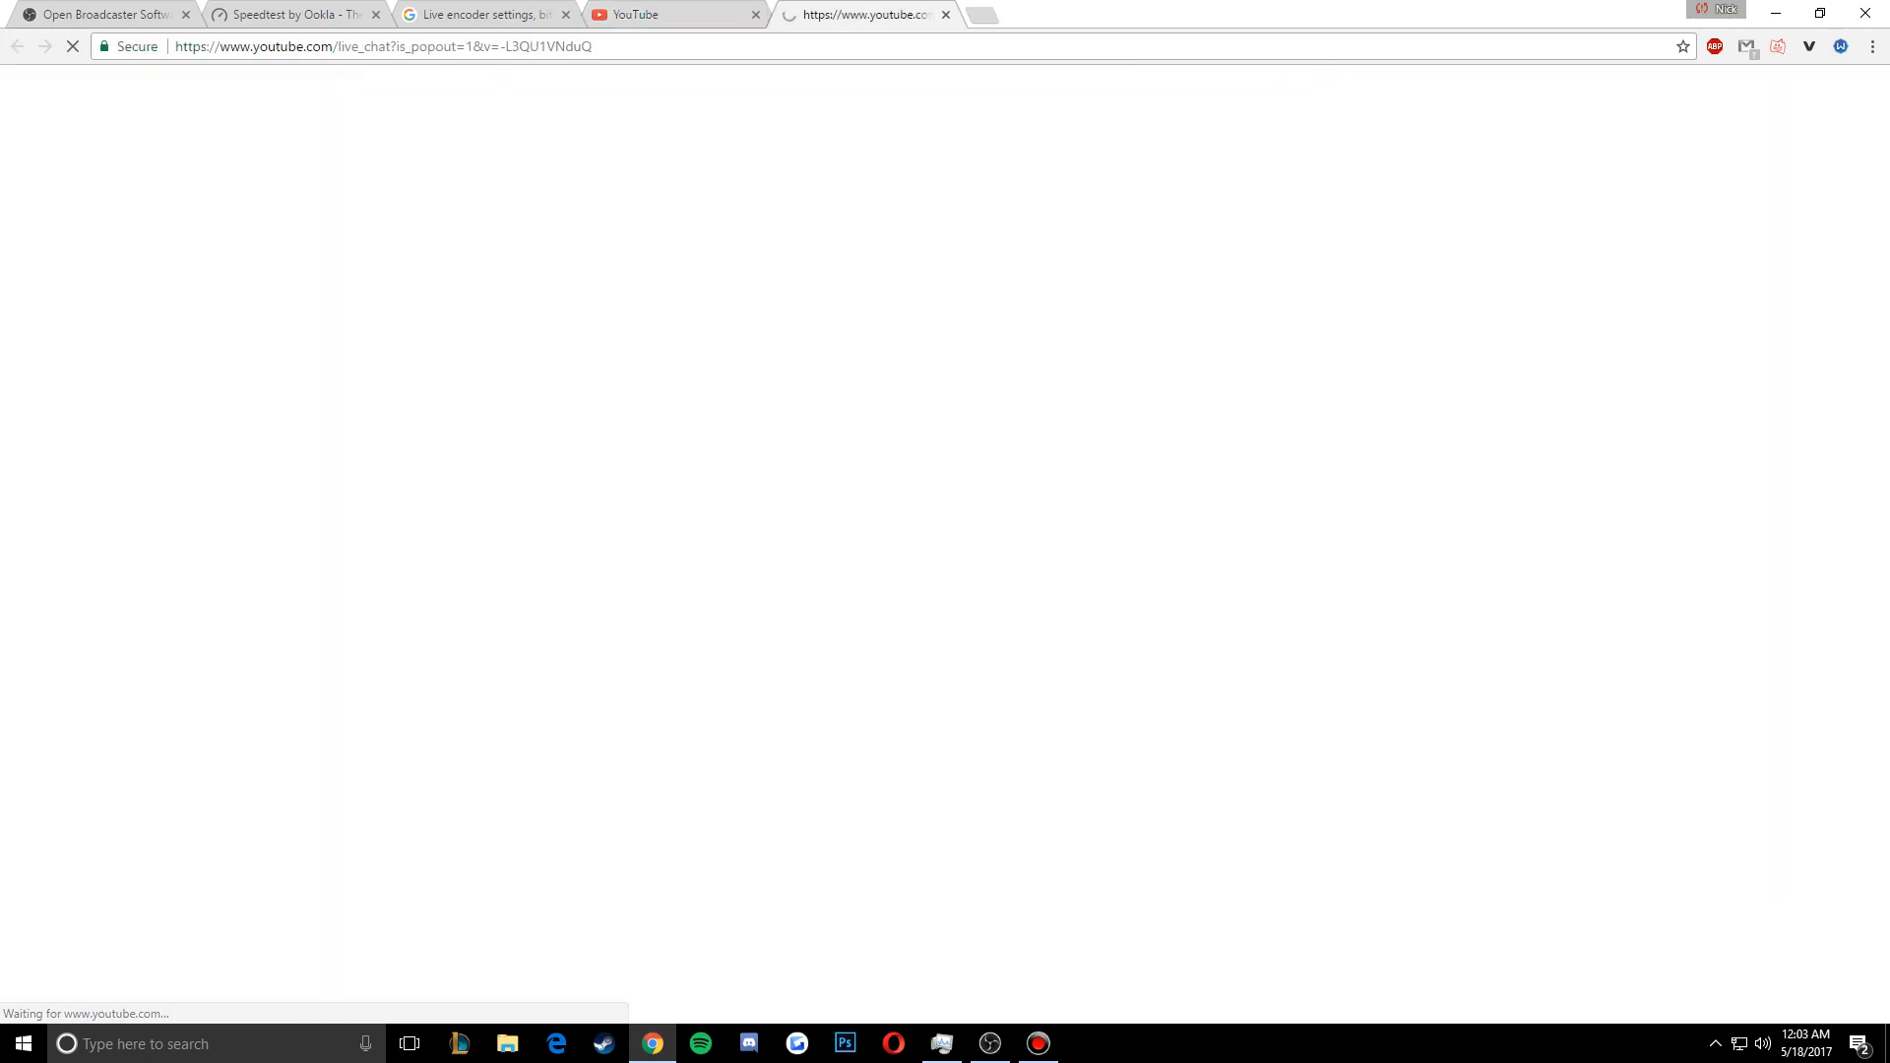
pyautogui.click(946, 15)
pyautogui.scroll(6, 945, 544)
pyautogui.scroll(3, 945, 543)
pyautogui.click(1350, 154)
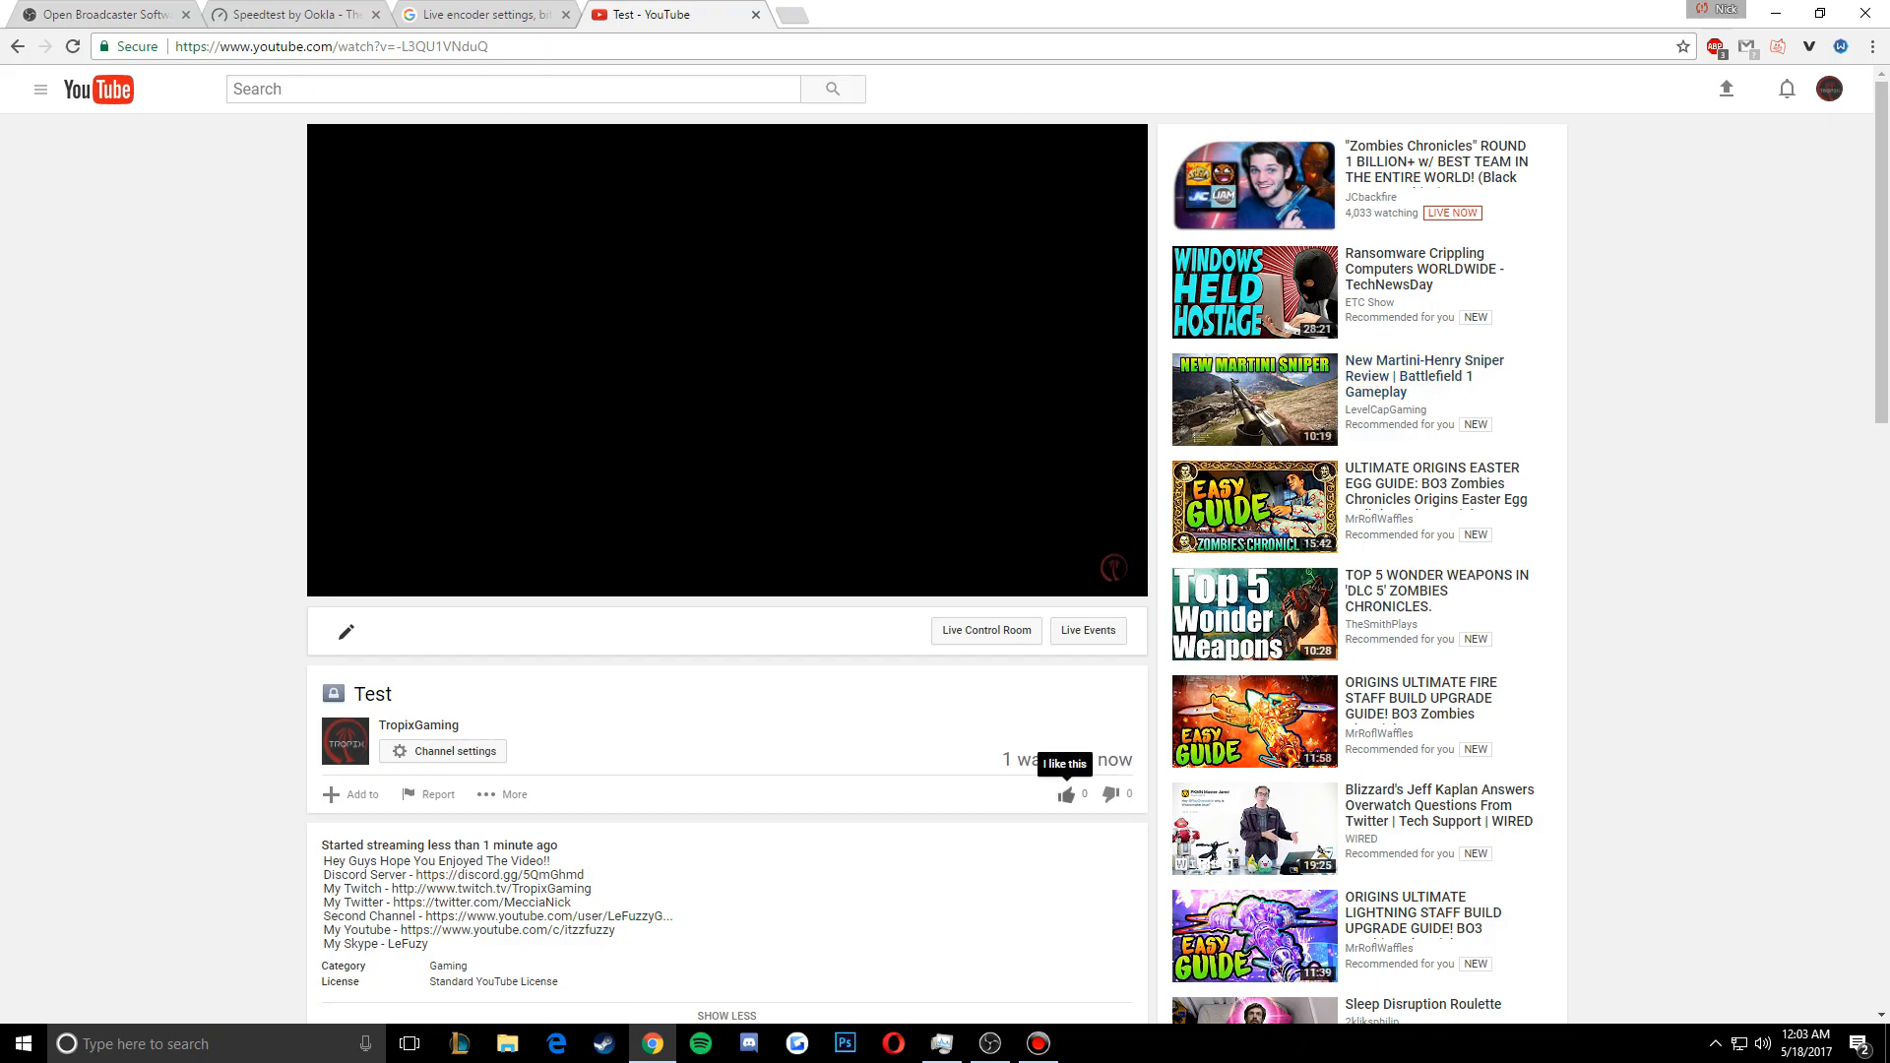
# Leave the watch page and reopen the Test event's Live Control Room from the Events list
pyautogui.click(18, 46)
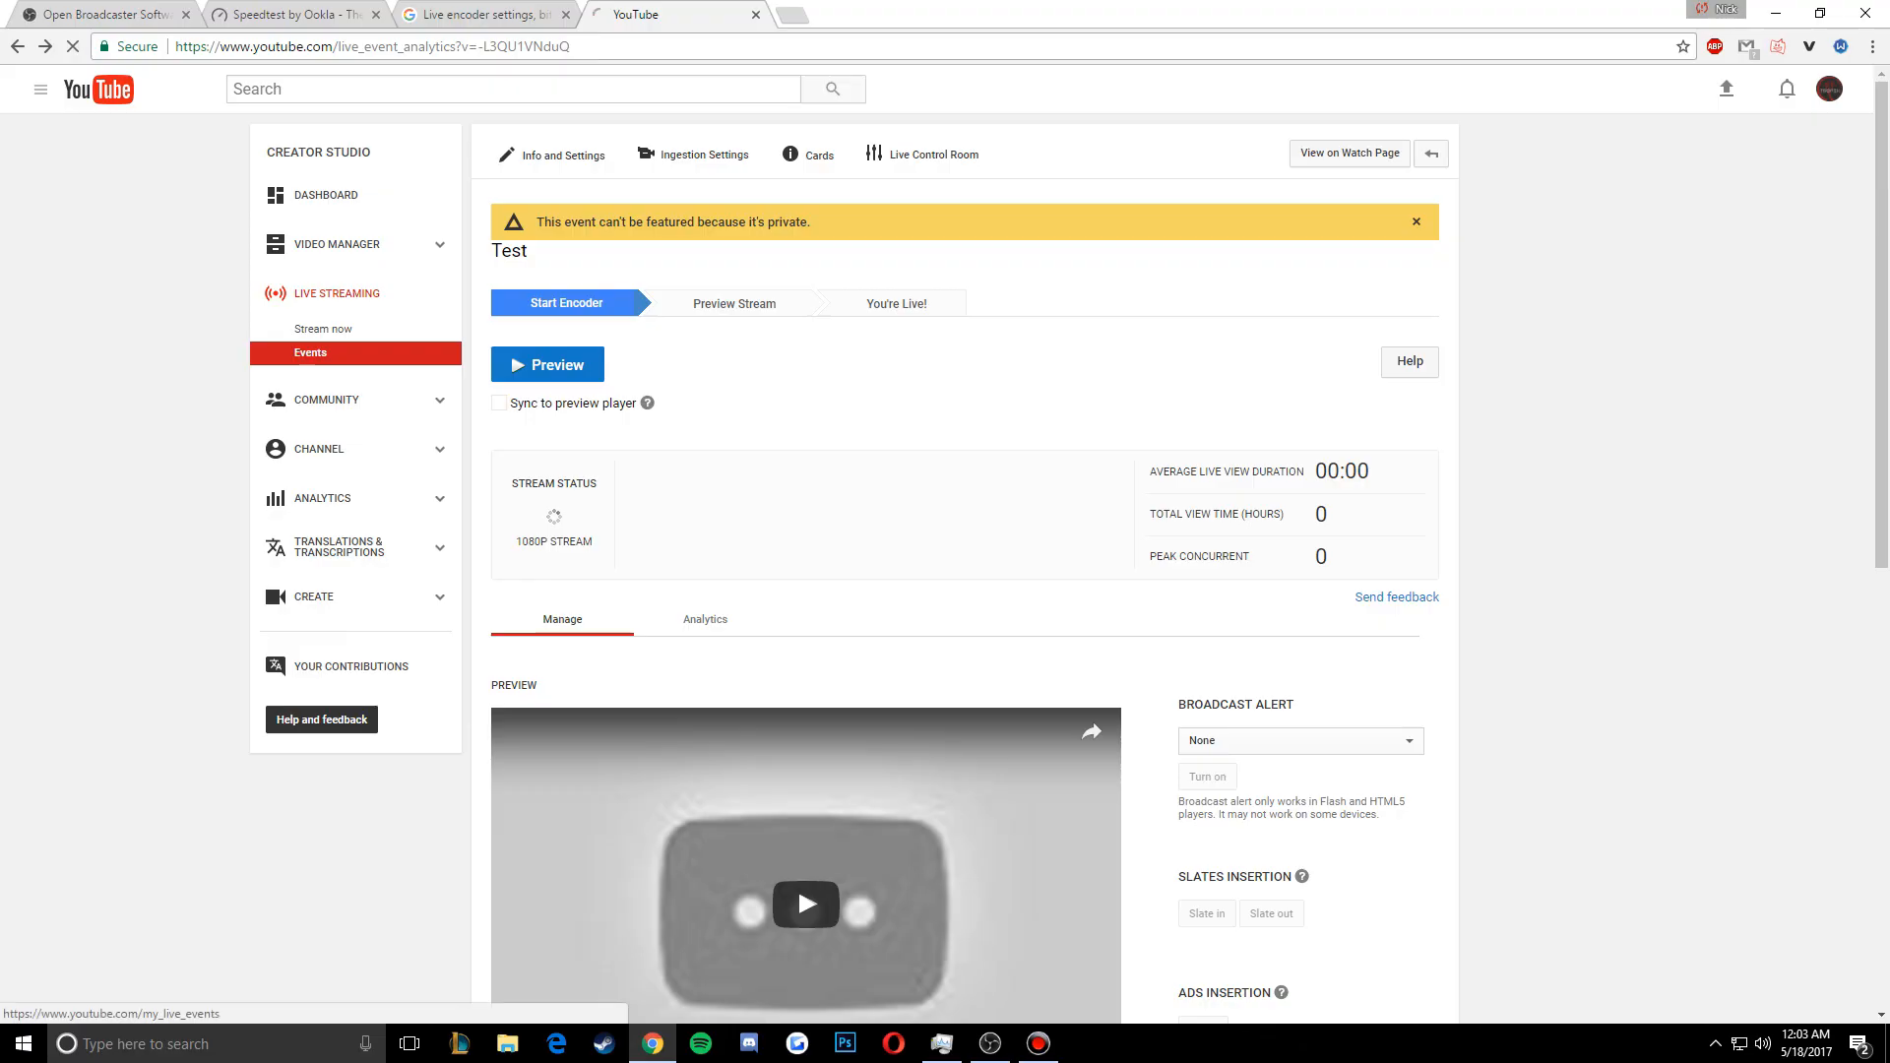
pyautogui.click(310, 352)
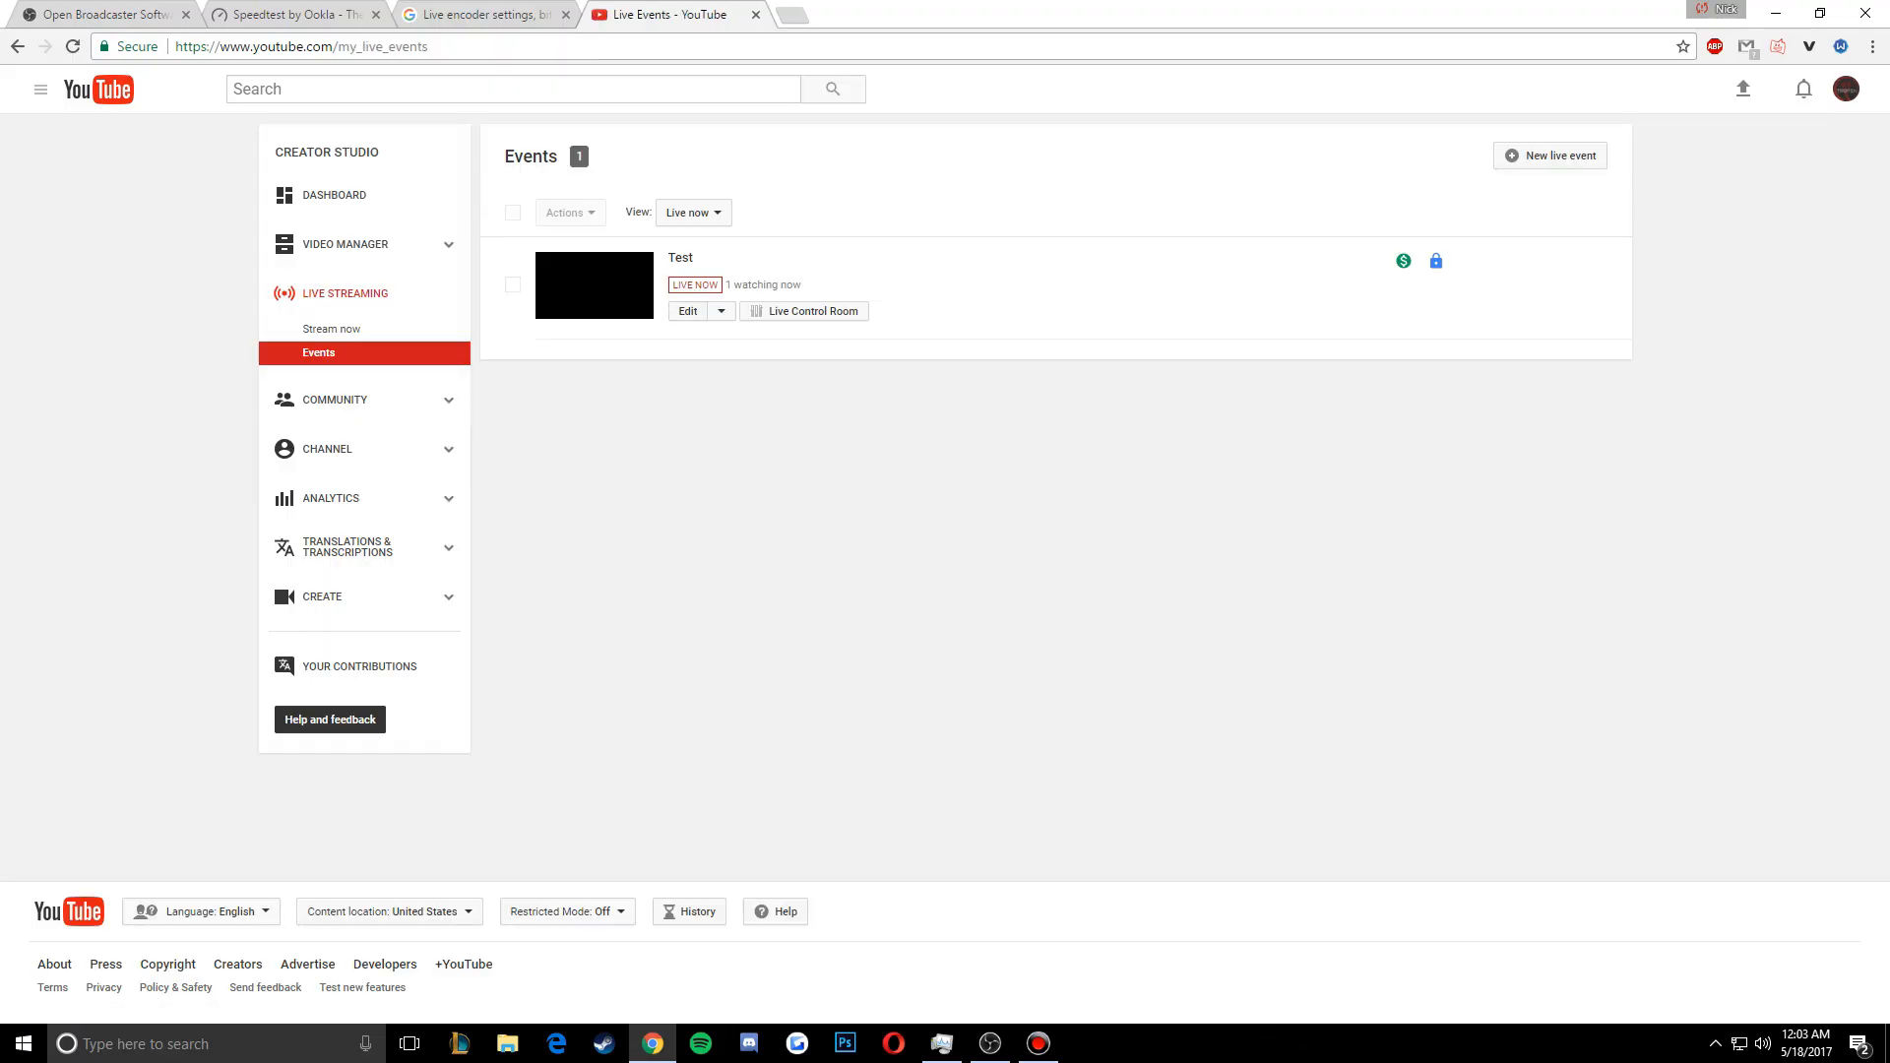
pyautogui.click(804, 311)
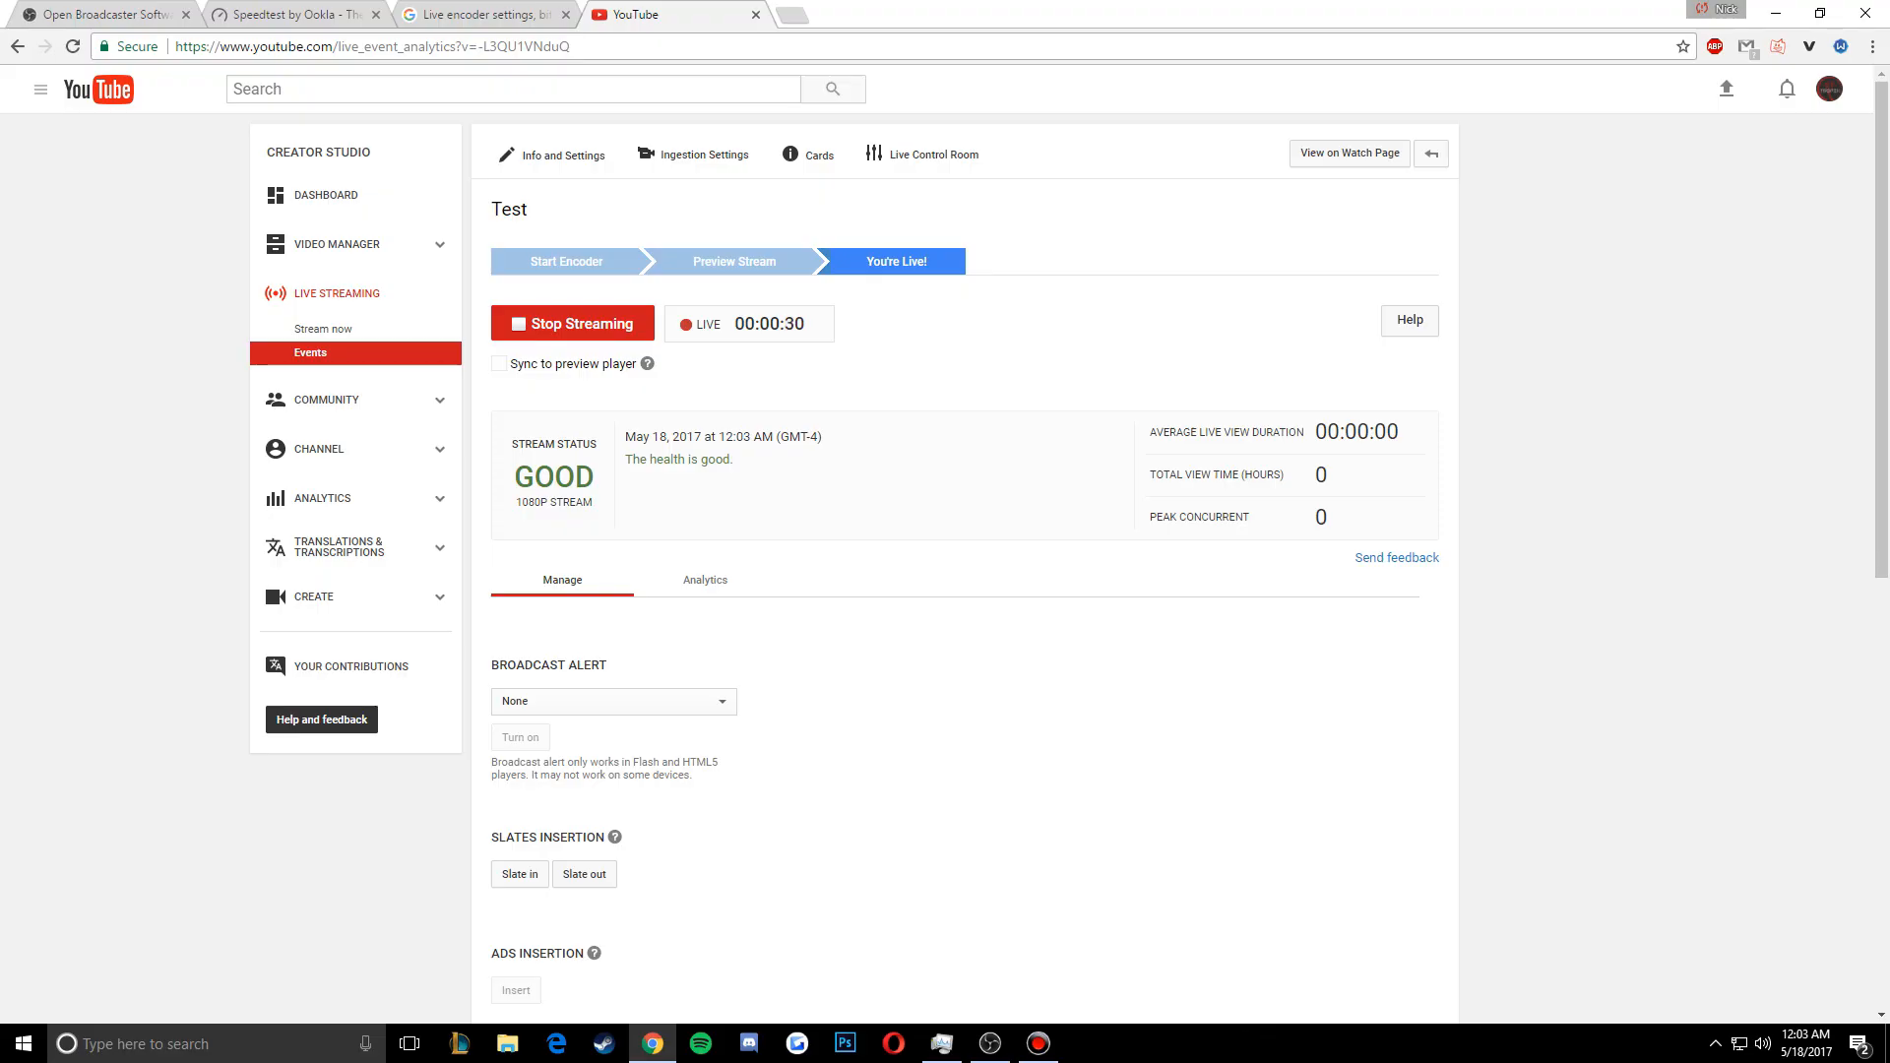
# Stop streaming the Test event in the YouTube Live Control Room and confirm the stop
pyautogui.click(991, 1043)
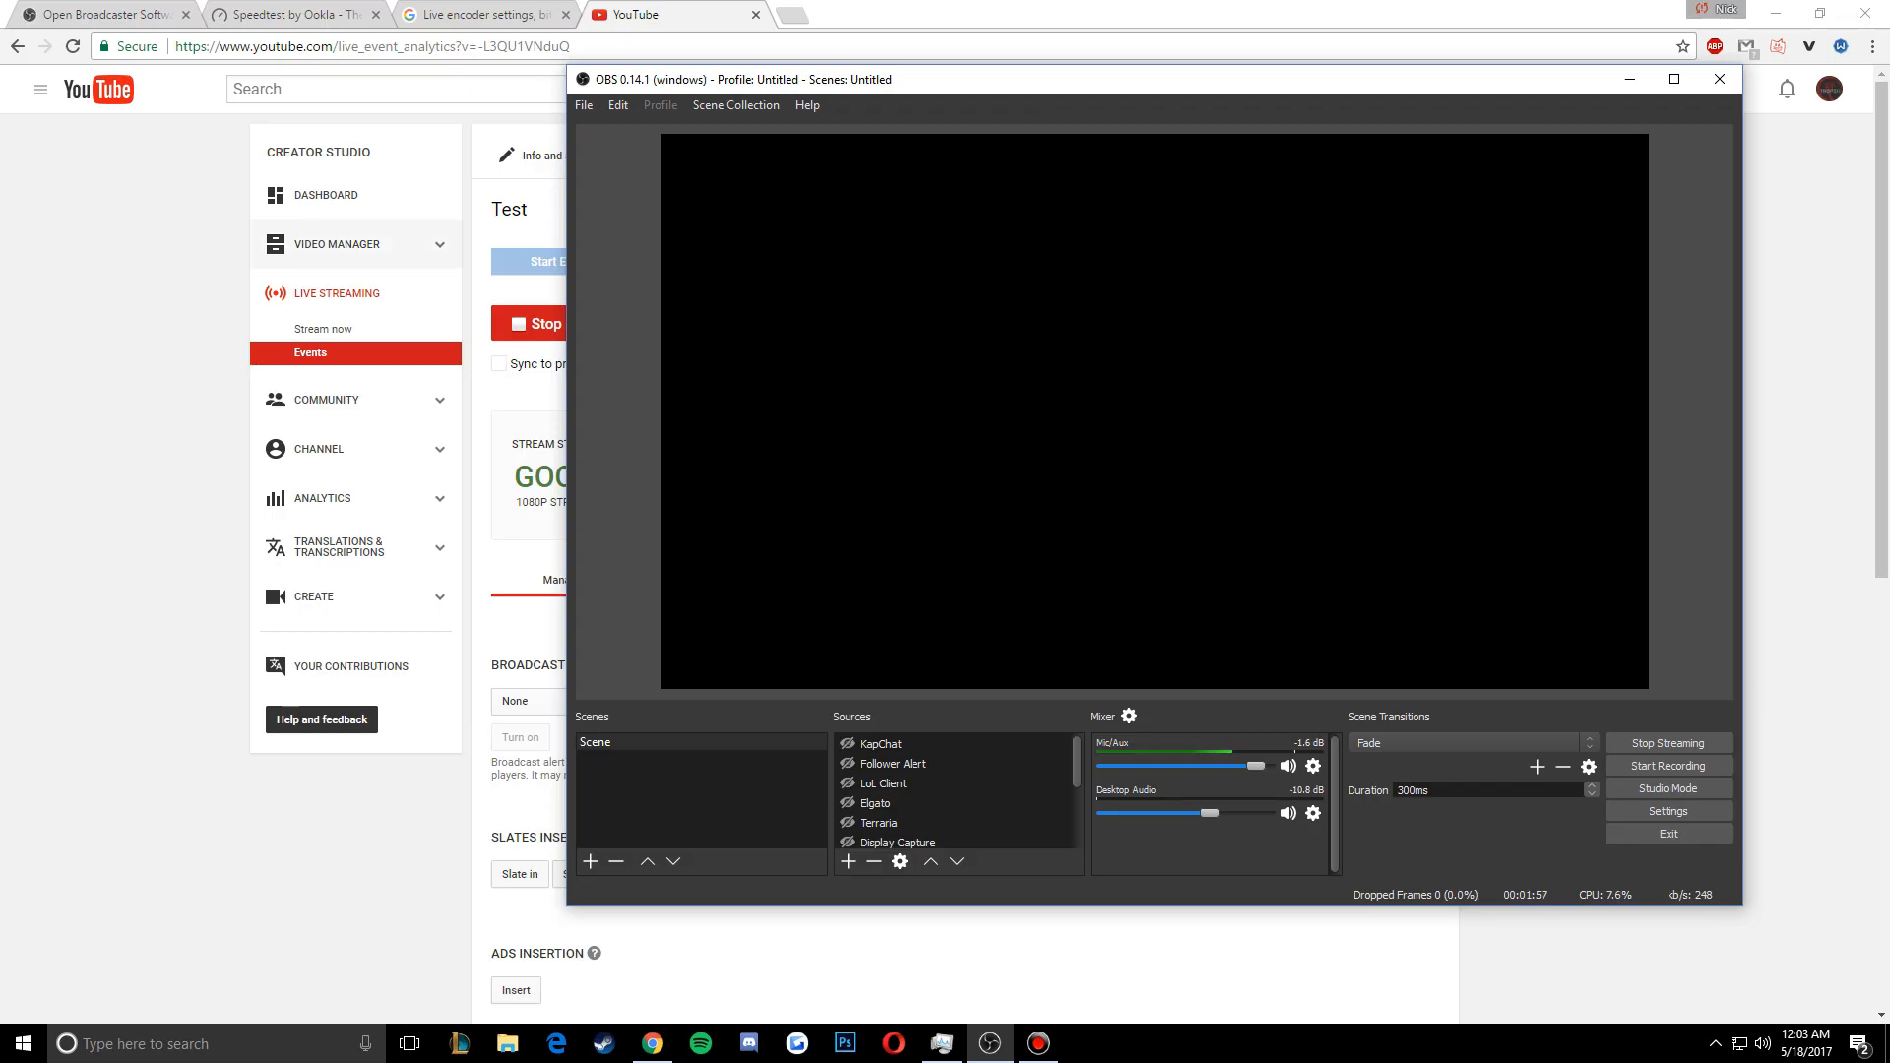
pyautogui.click(524, 224)
pyautogui.click(572, 322)
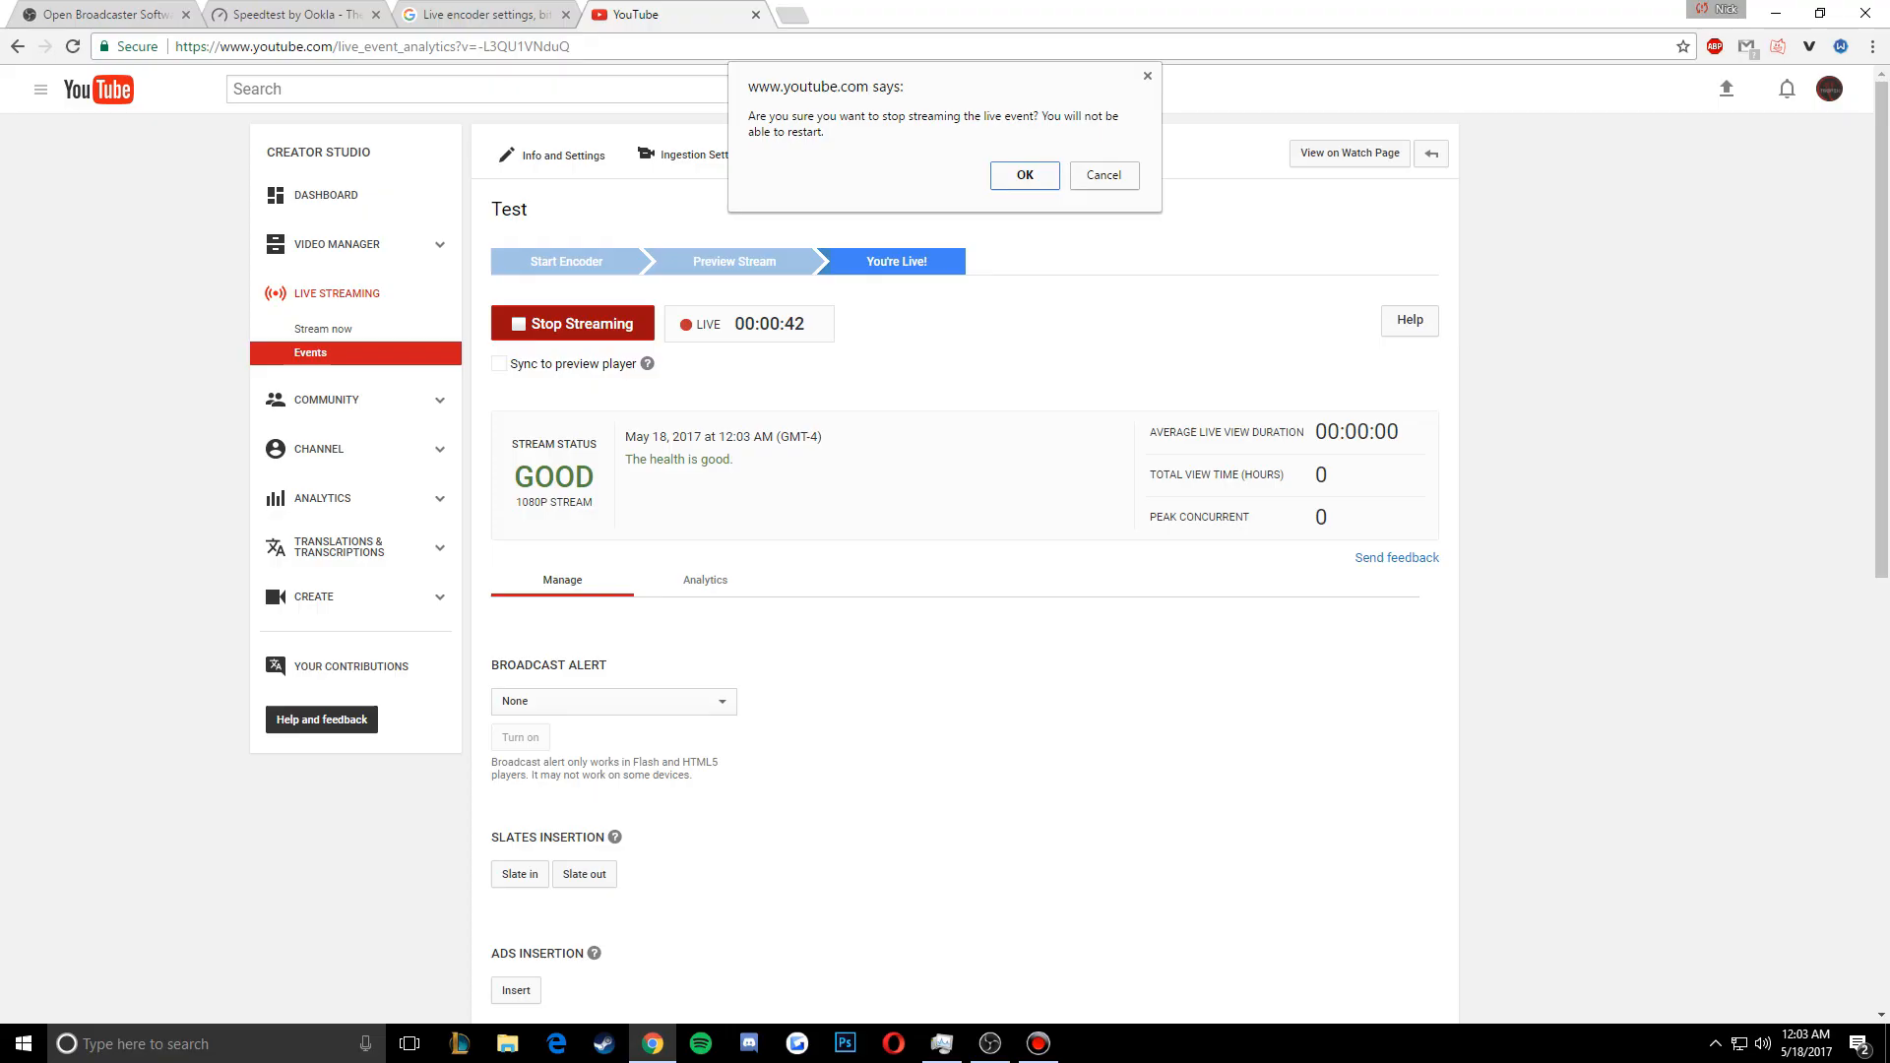
pyautogui.click(1019, 172)
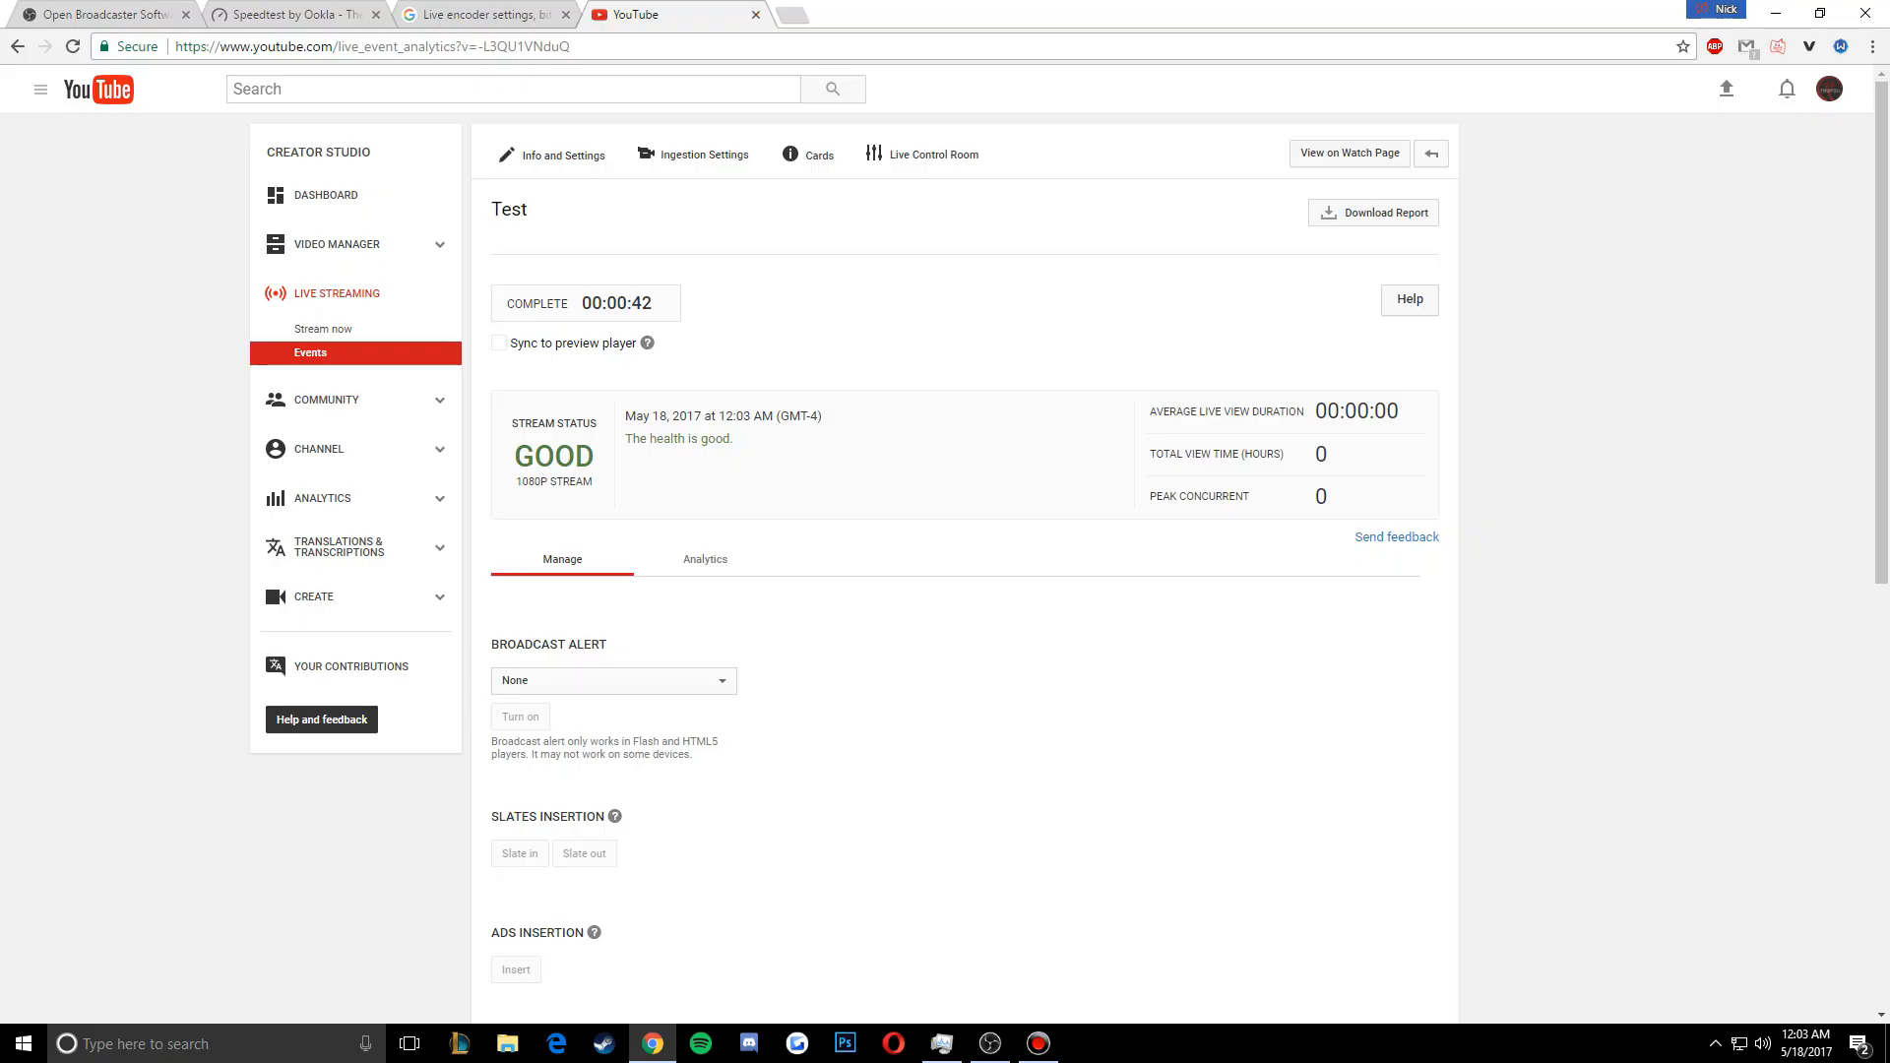
# Bring OBS Studio forward by minimizing the browser and Steam, and move its window nearer the desktop's centre
pyautogui.click(1775, 13)
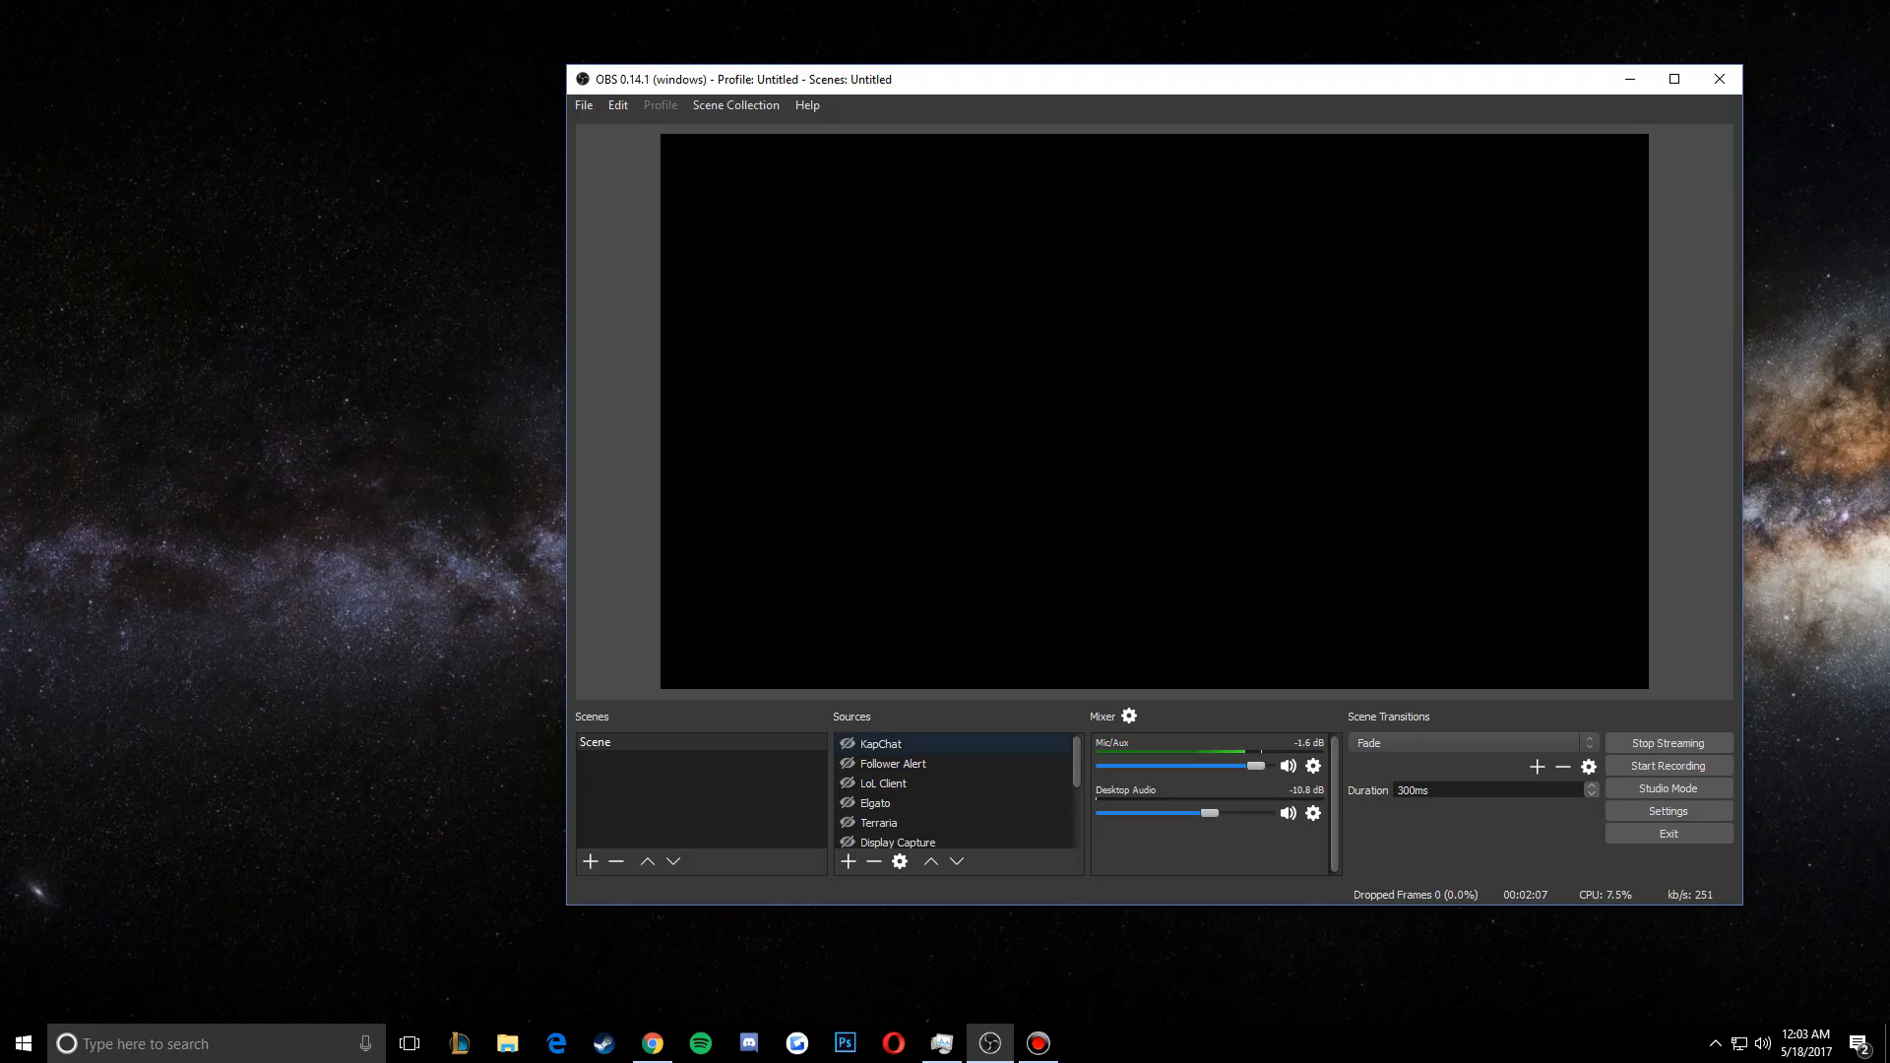
pyautogui.scroll(-2, 945, 782)
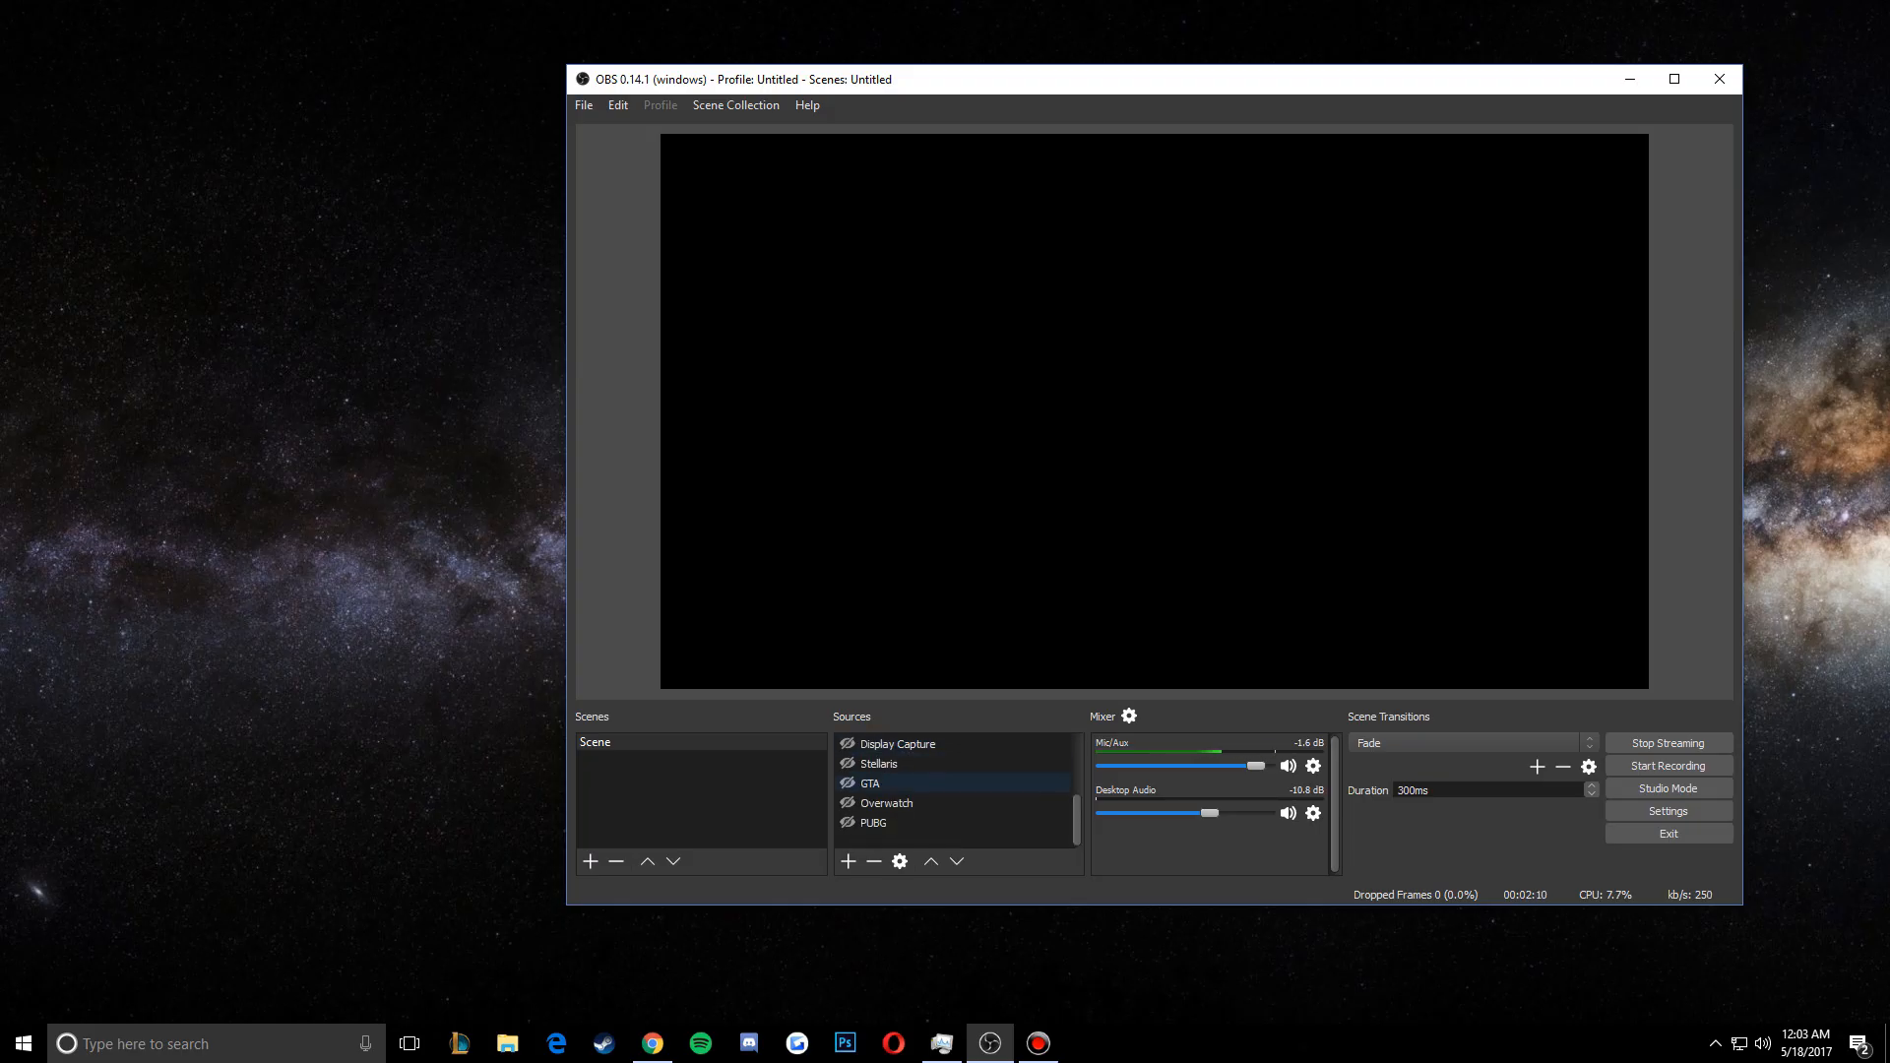
pyautogui.moveTo(1058, 82); pyautogui.dragTo(843, 73)
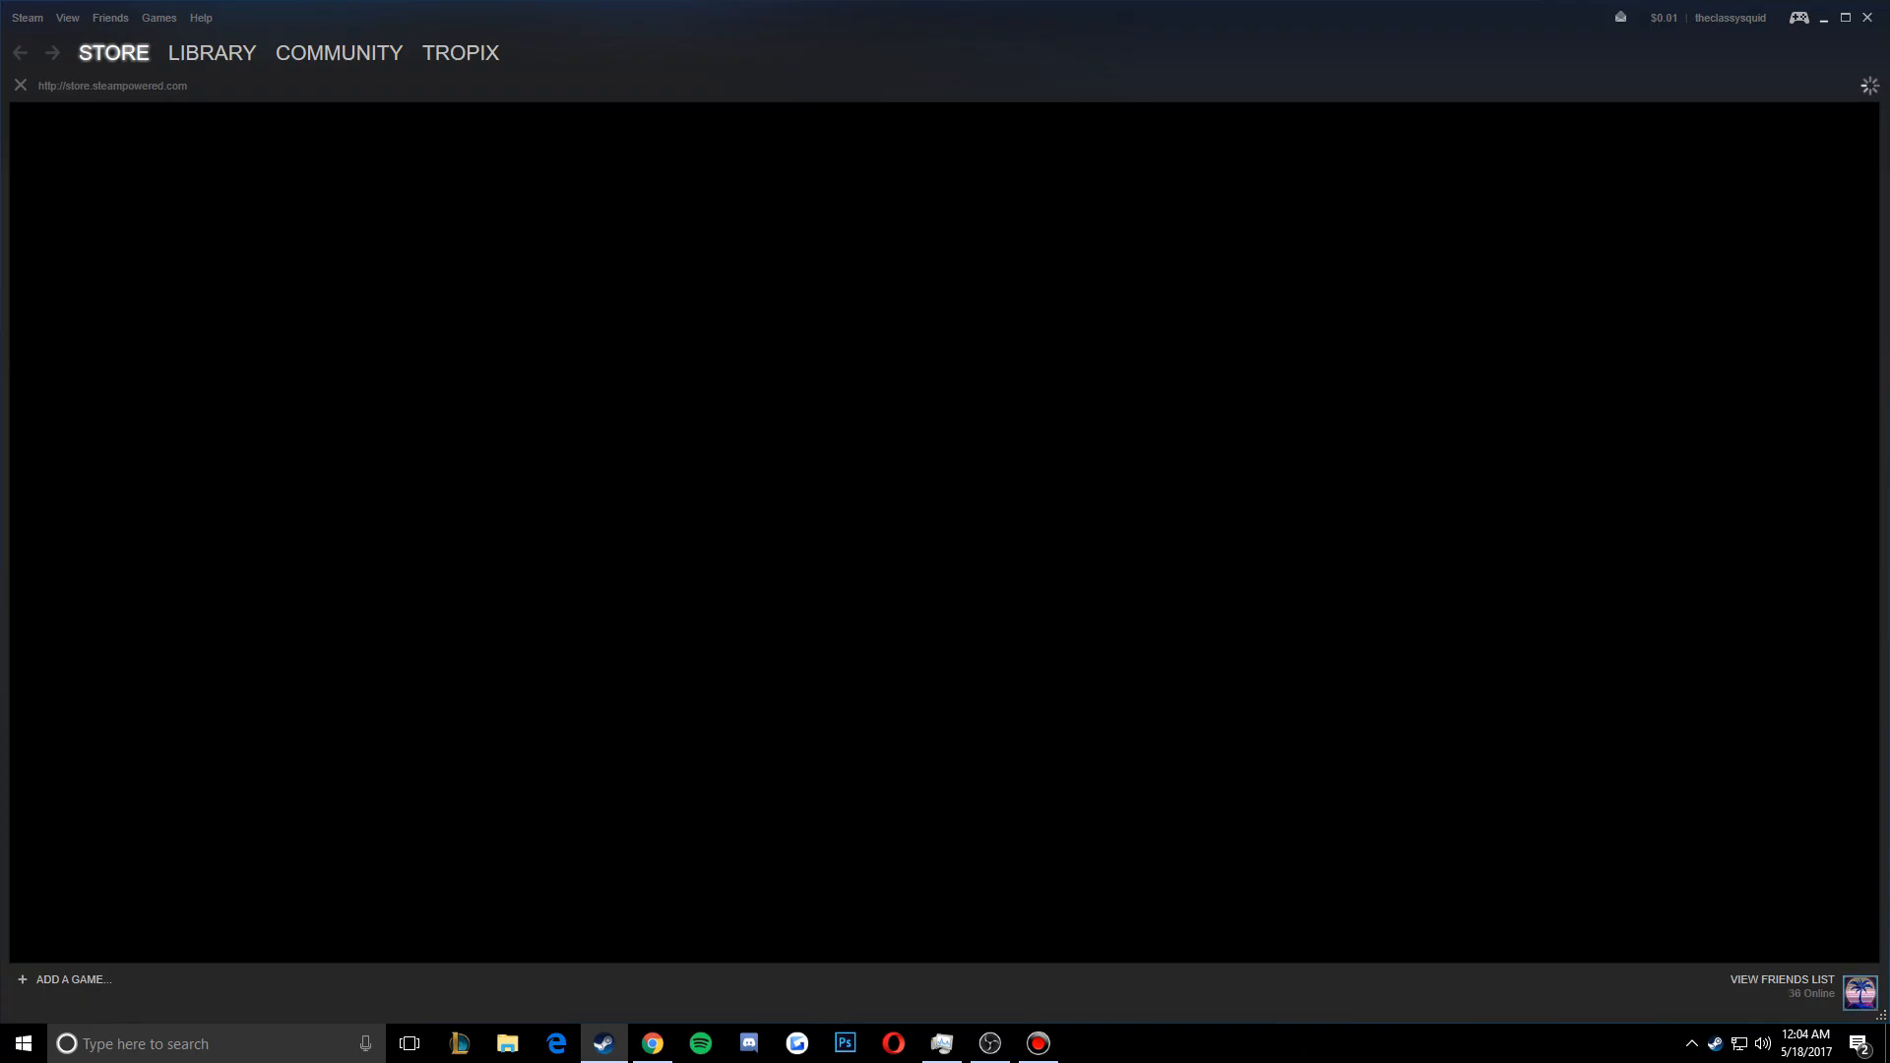
pyautogui.click(604, 1043)
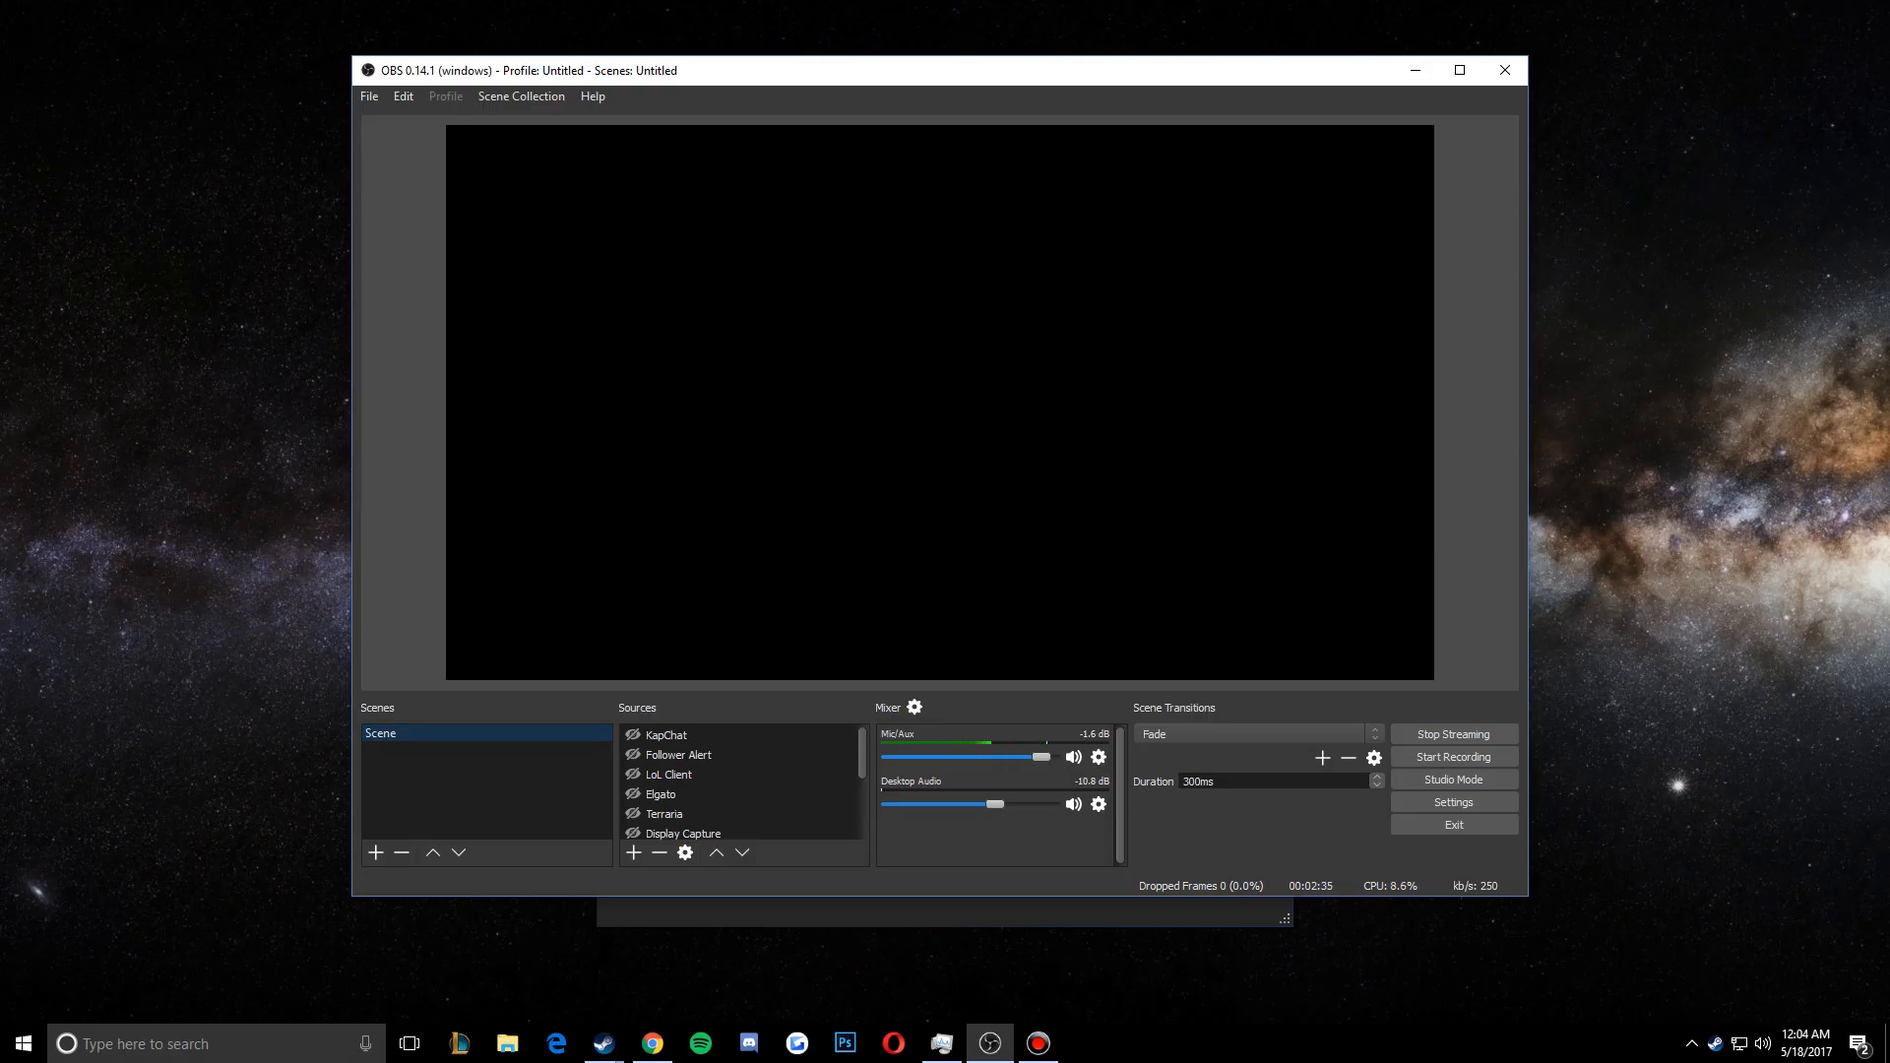
# Go through the scene's source list from KapChat down to PUBG
pyautogui.click(667, 735)
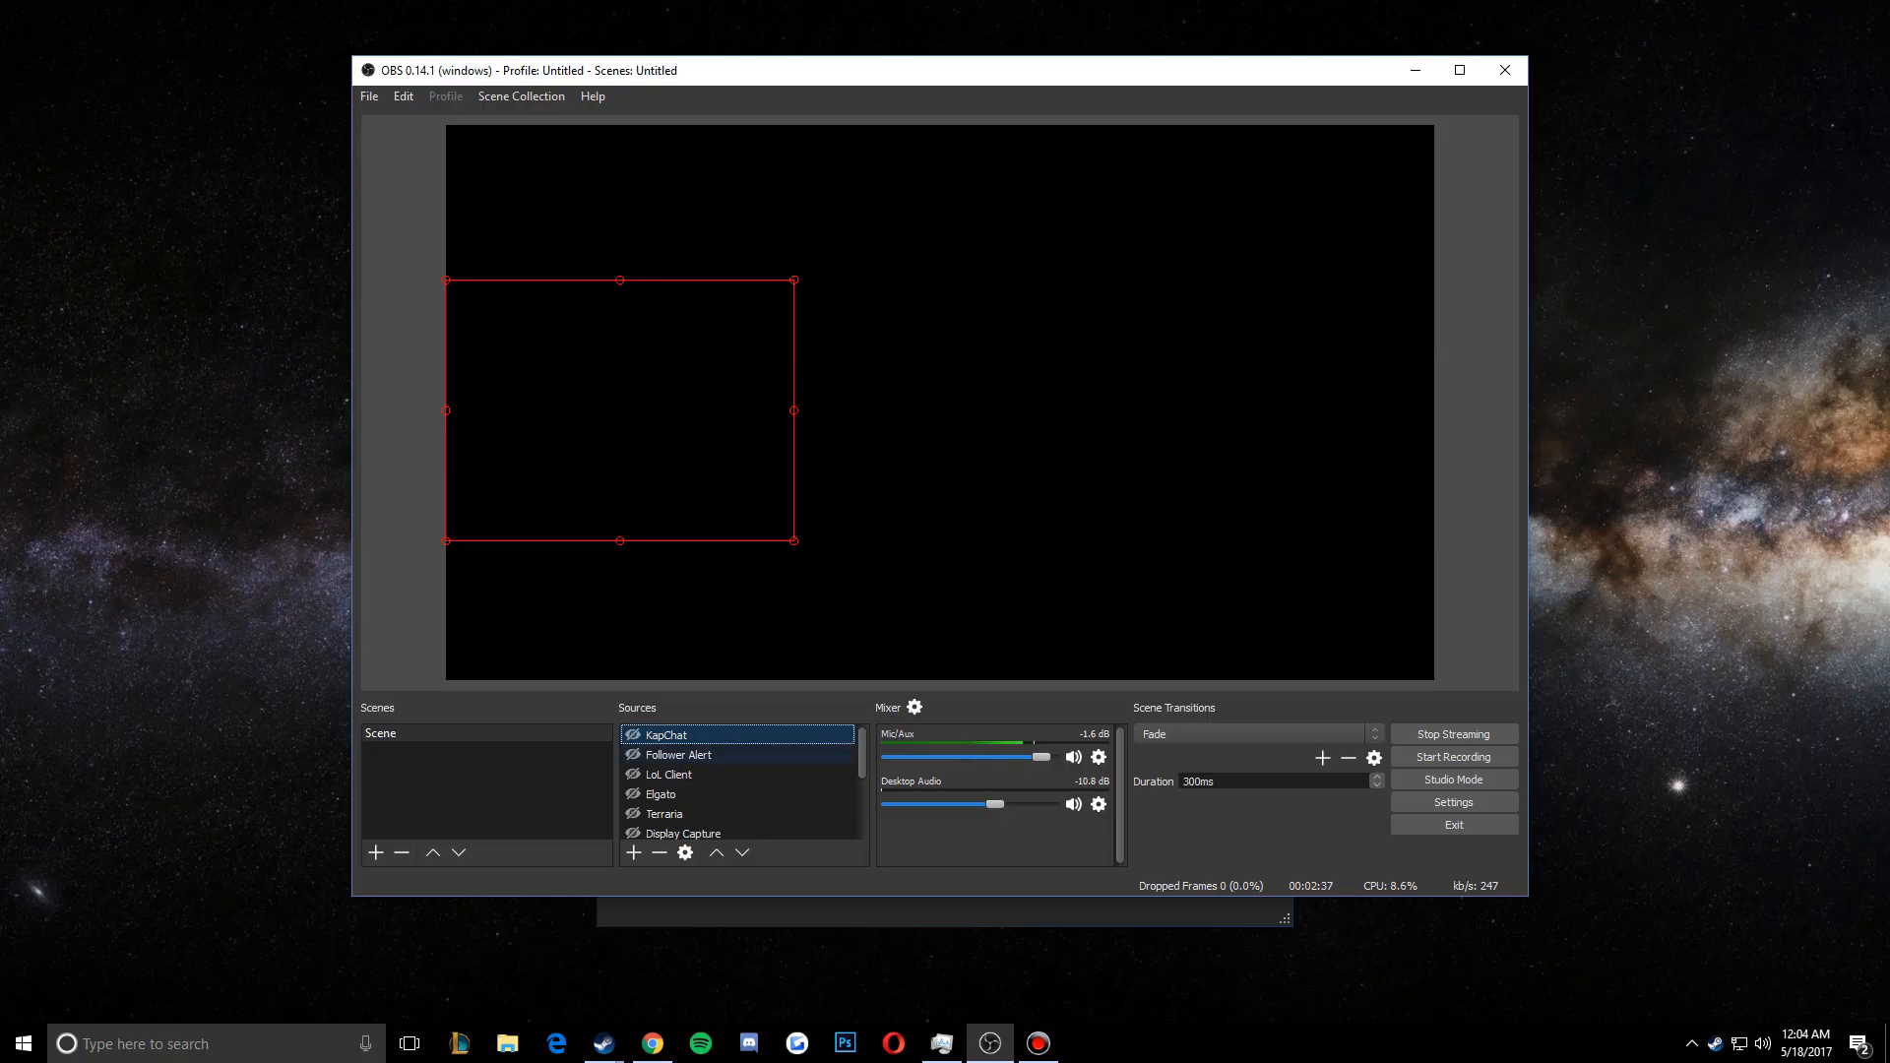
pyautogui.press('Down')
pyautogui.press('Down')
pyautogui.press('Down')
pyautogui.press('Down')
pyautogui.press('Down')
pyautogui.press('Down')
pyautogui.press('Down')
pyautogui.press('Down')
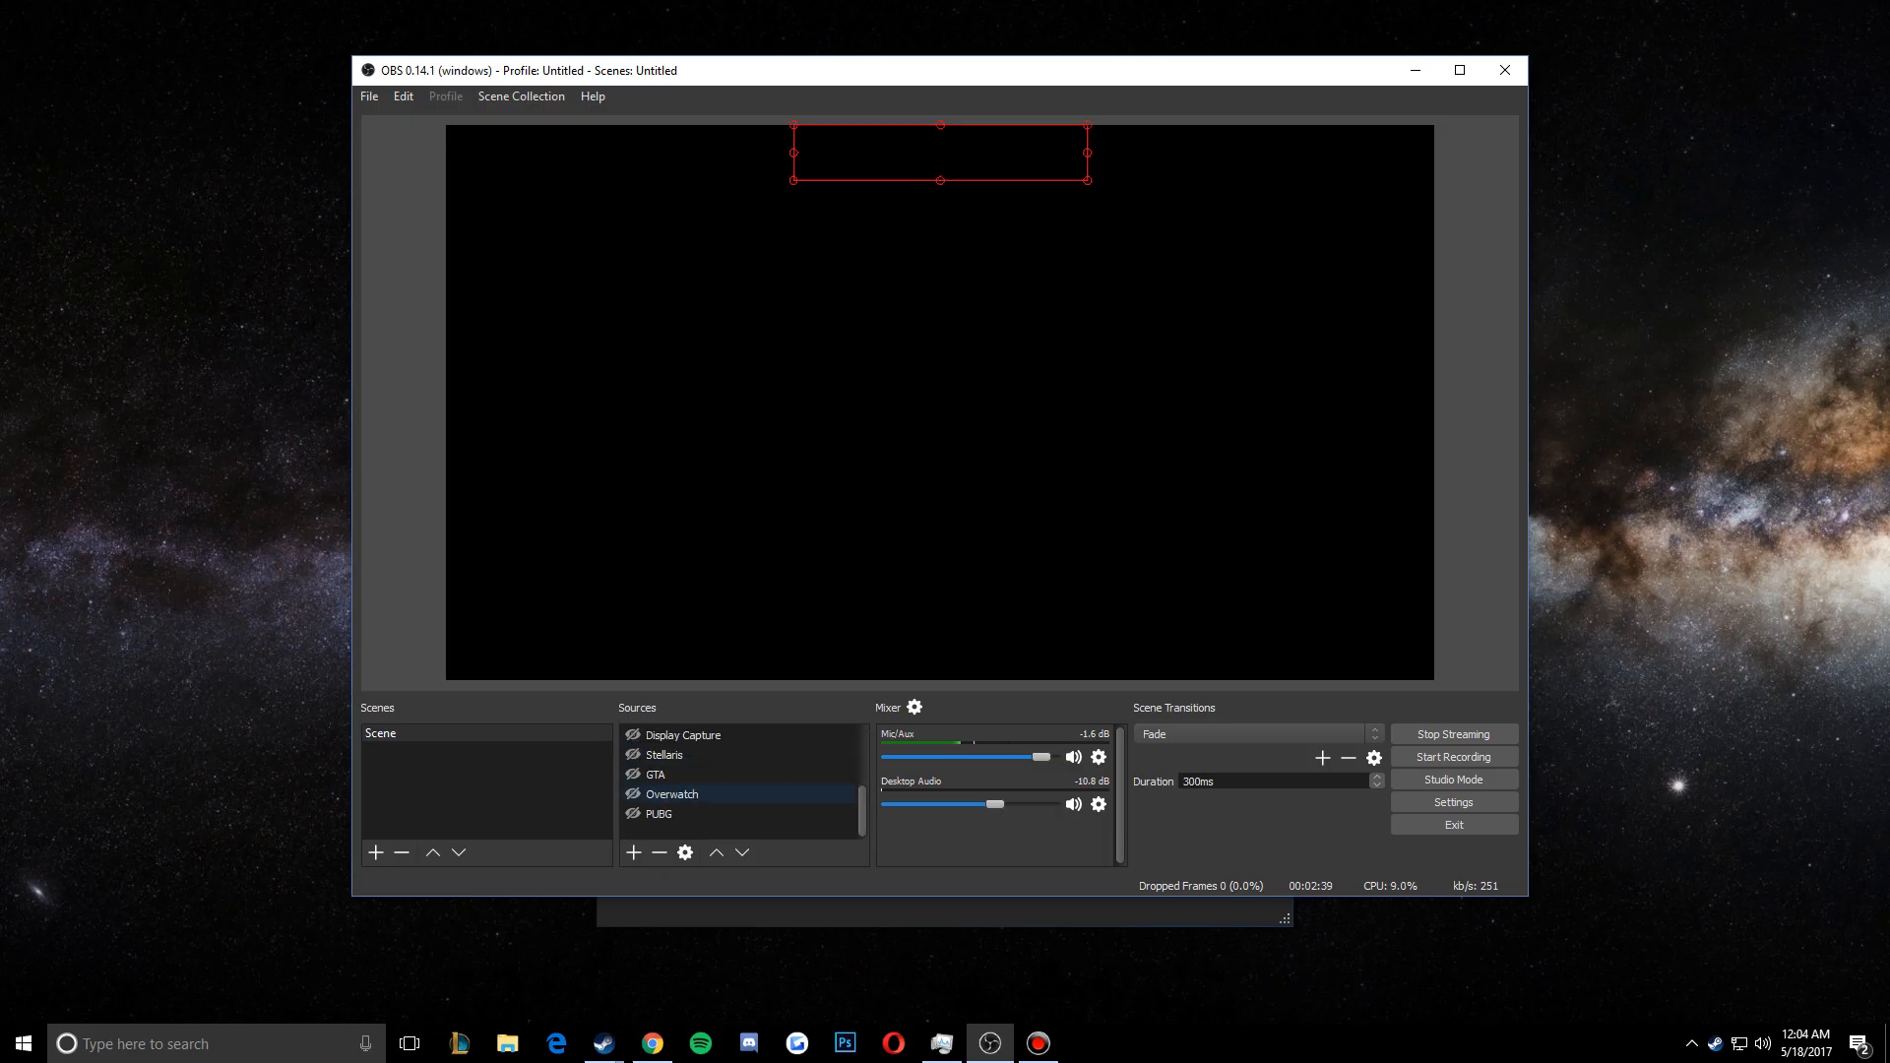
pyautogui.press('Down')
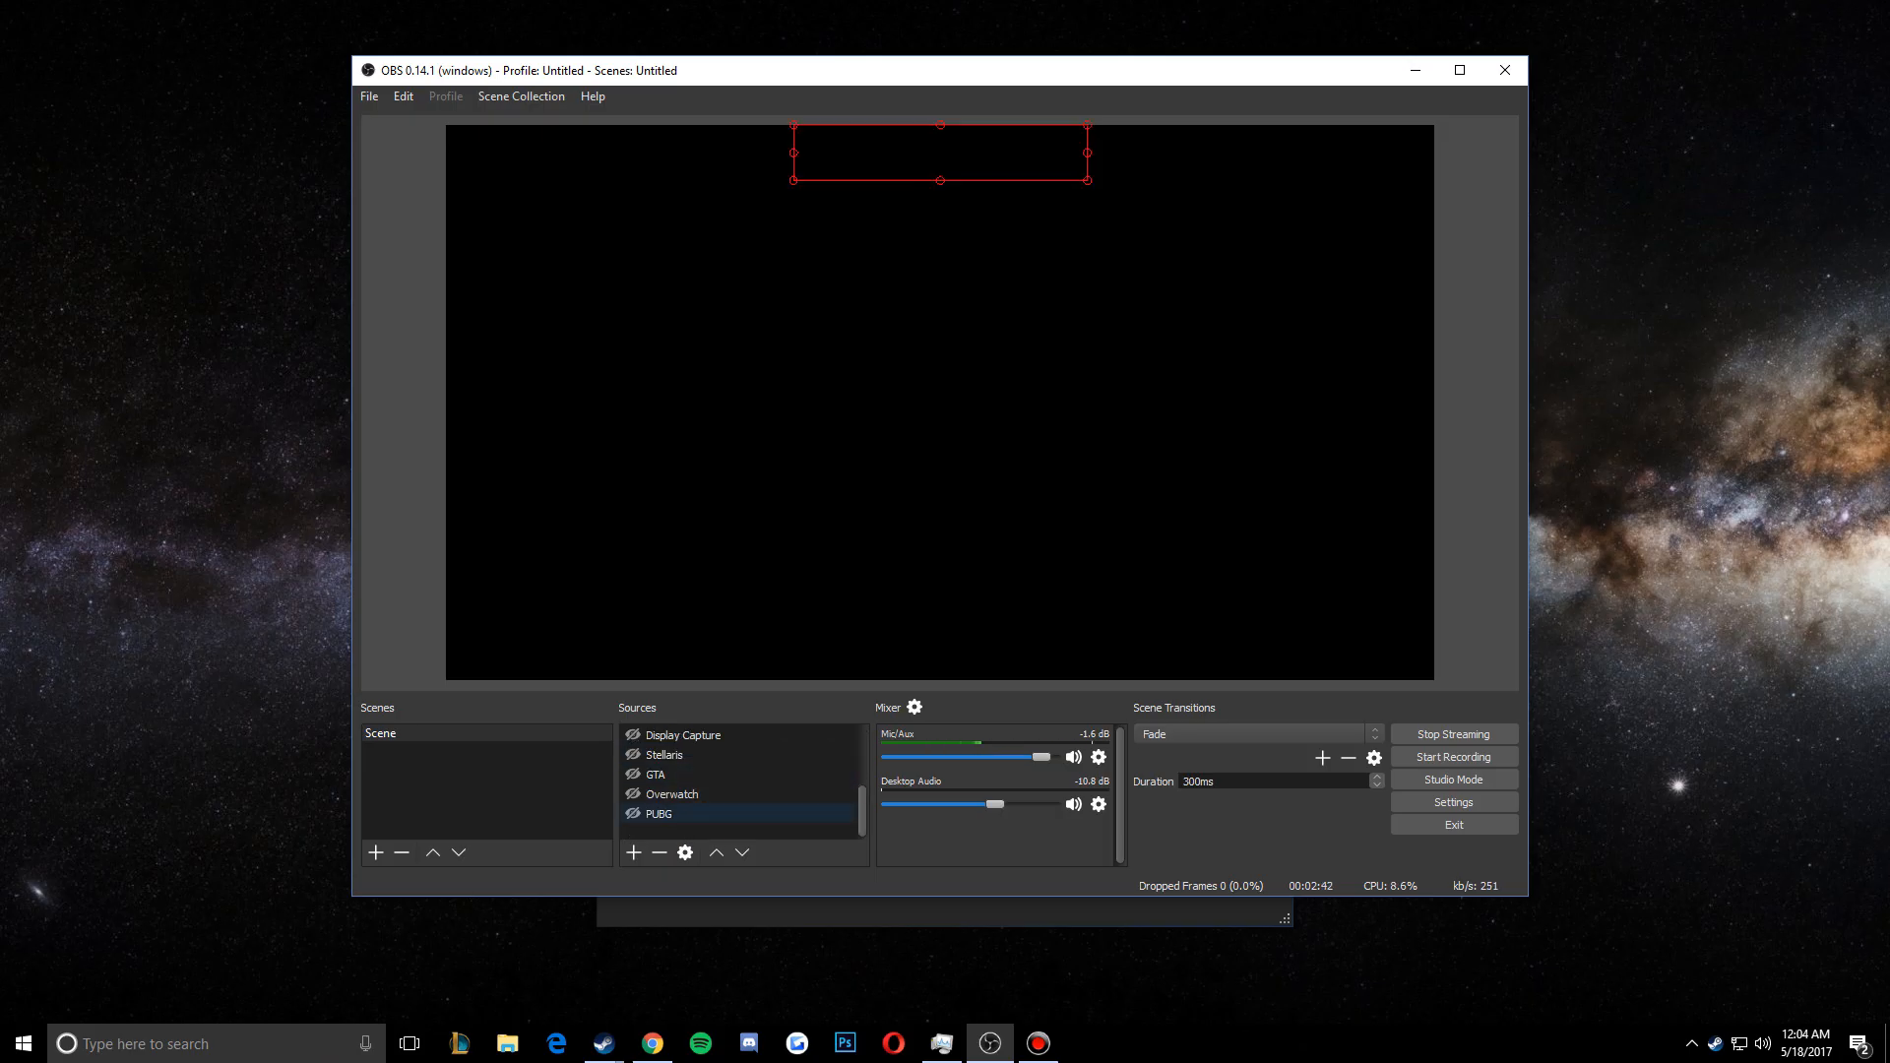
# Make the PUBG source visible in the scene
pyautogui.click(689, 814)
pyautogui.click(633, 814)
pyautogui.scroll(2, 679, 795)
pyautogui.scroll(-2, 679, 796)
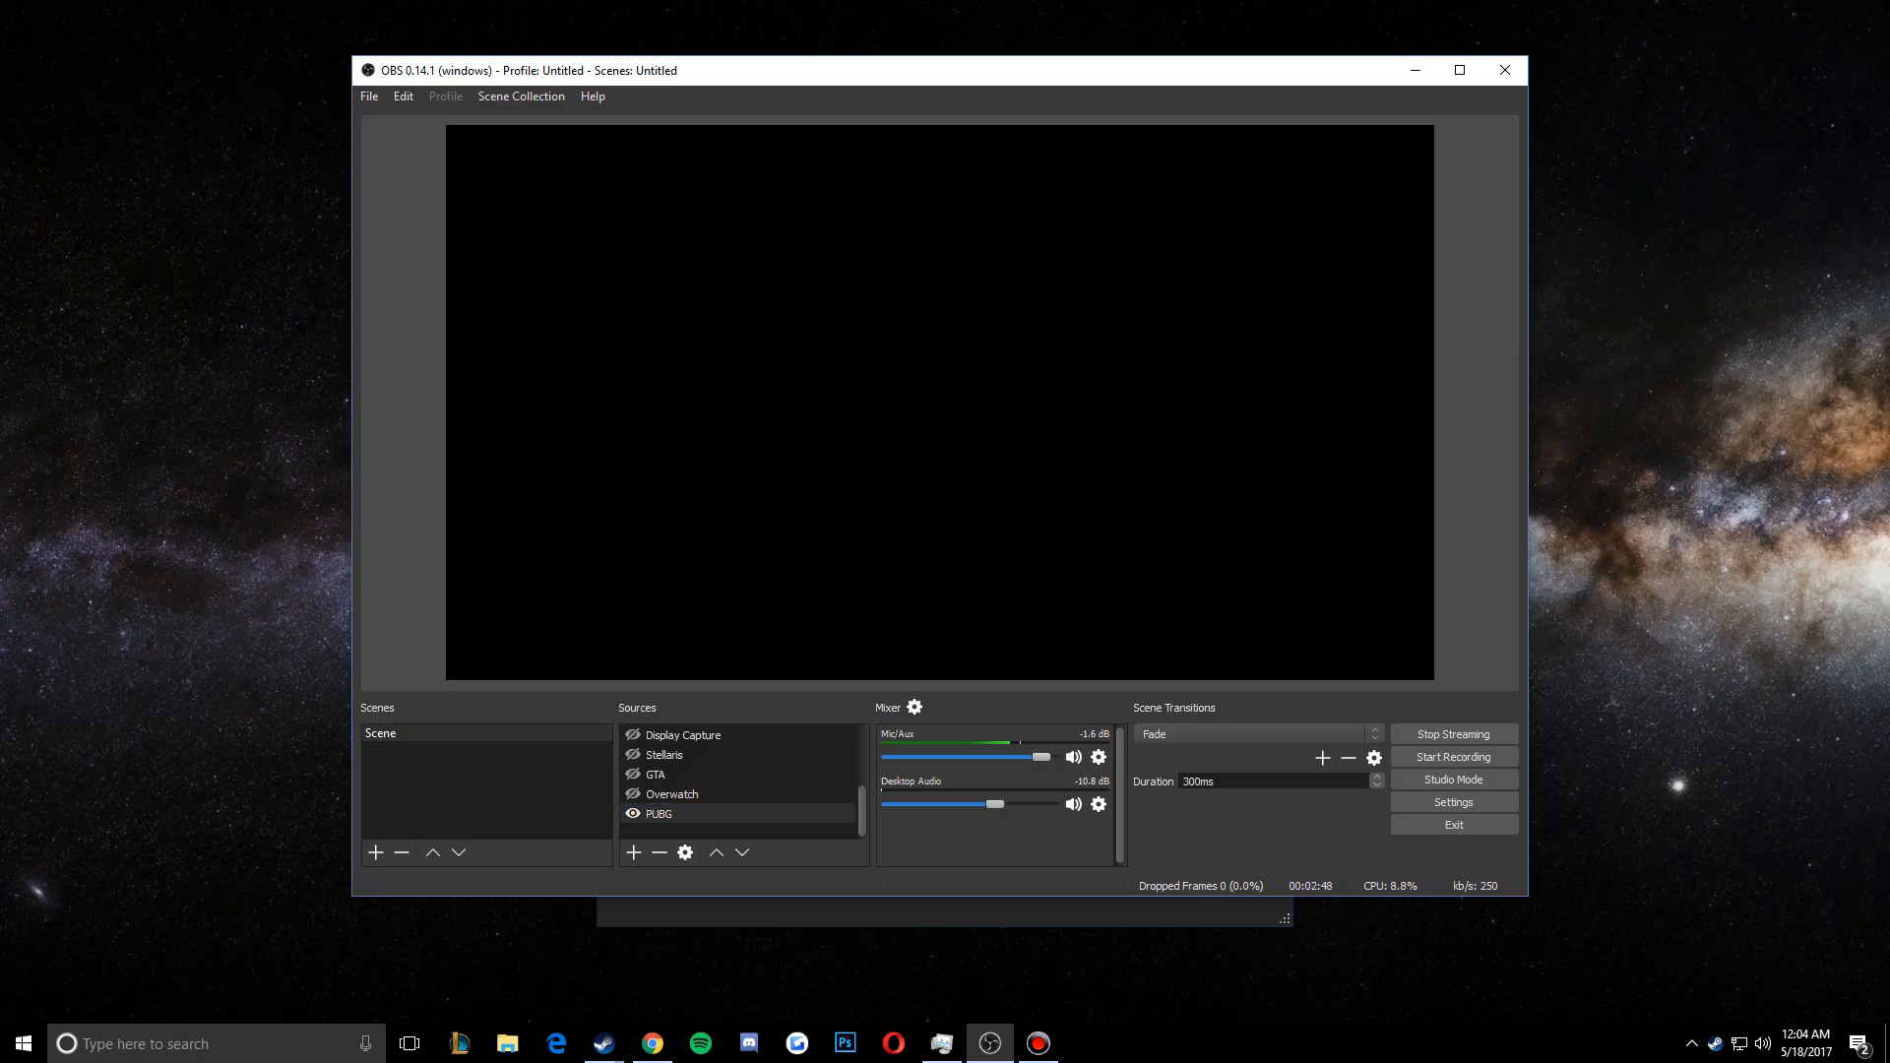
# Raise the Mic/Aux volume to -1.1 dB and stop the OBS stream
pyautogui.scroll(3, 689, 813)
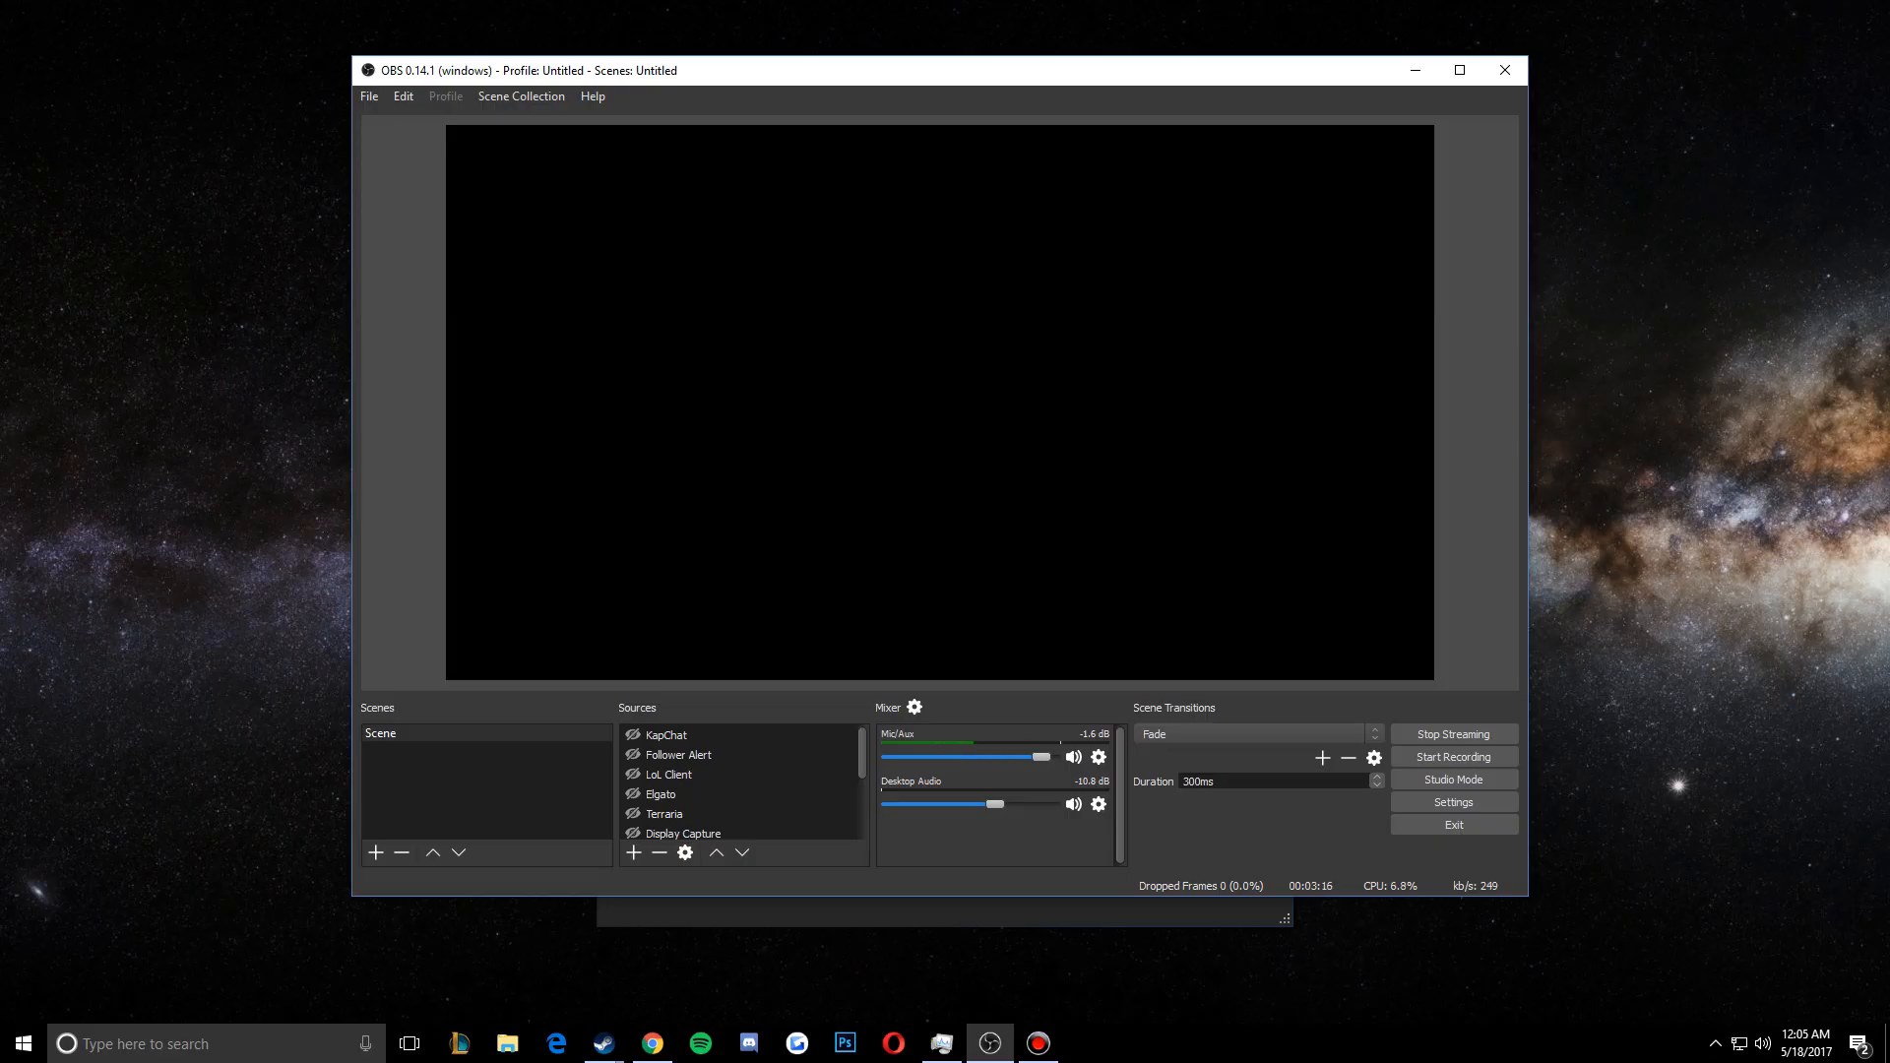
pyautogui.moveTo(1041, 757)
pyautogui.mouseDown()
pyautogui.moveTo(891, 757)
pyautogui.moveTo(1043, 757)
pyautogui.mouseUp()
pyautogui.click(1454, 734)
pyautogui.scroll(-2, 738, 774)
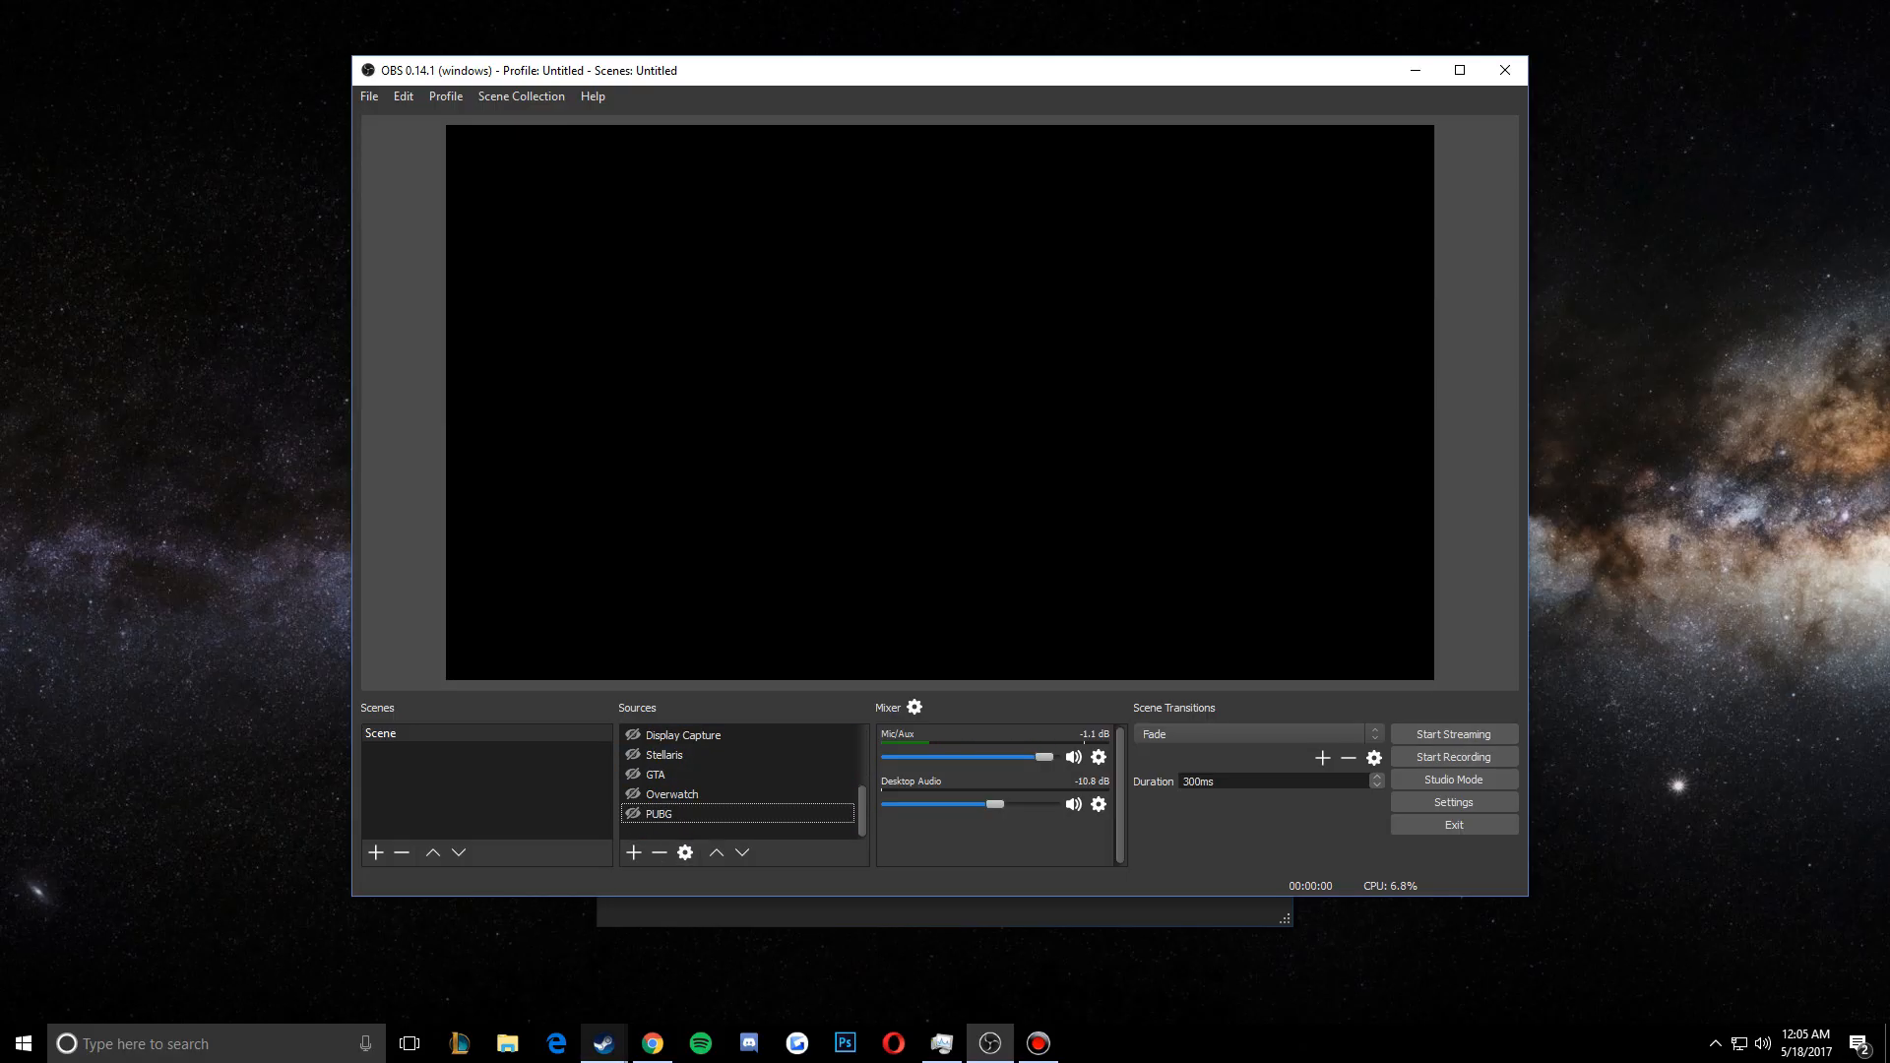
# Switch to Steam, close its news window, view the game library and minimize Steam
pyautogui.moveTo(603, 1043)
pyautogui.click(712, 951)
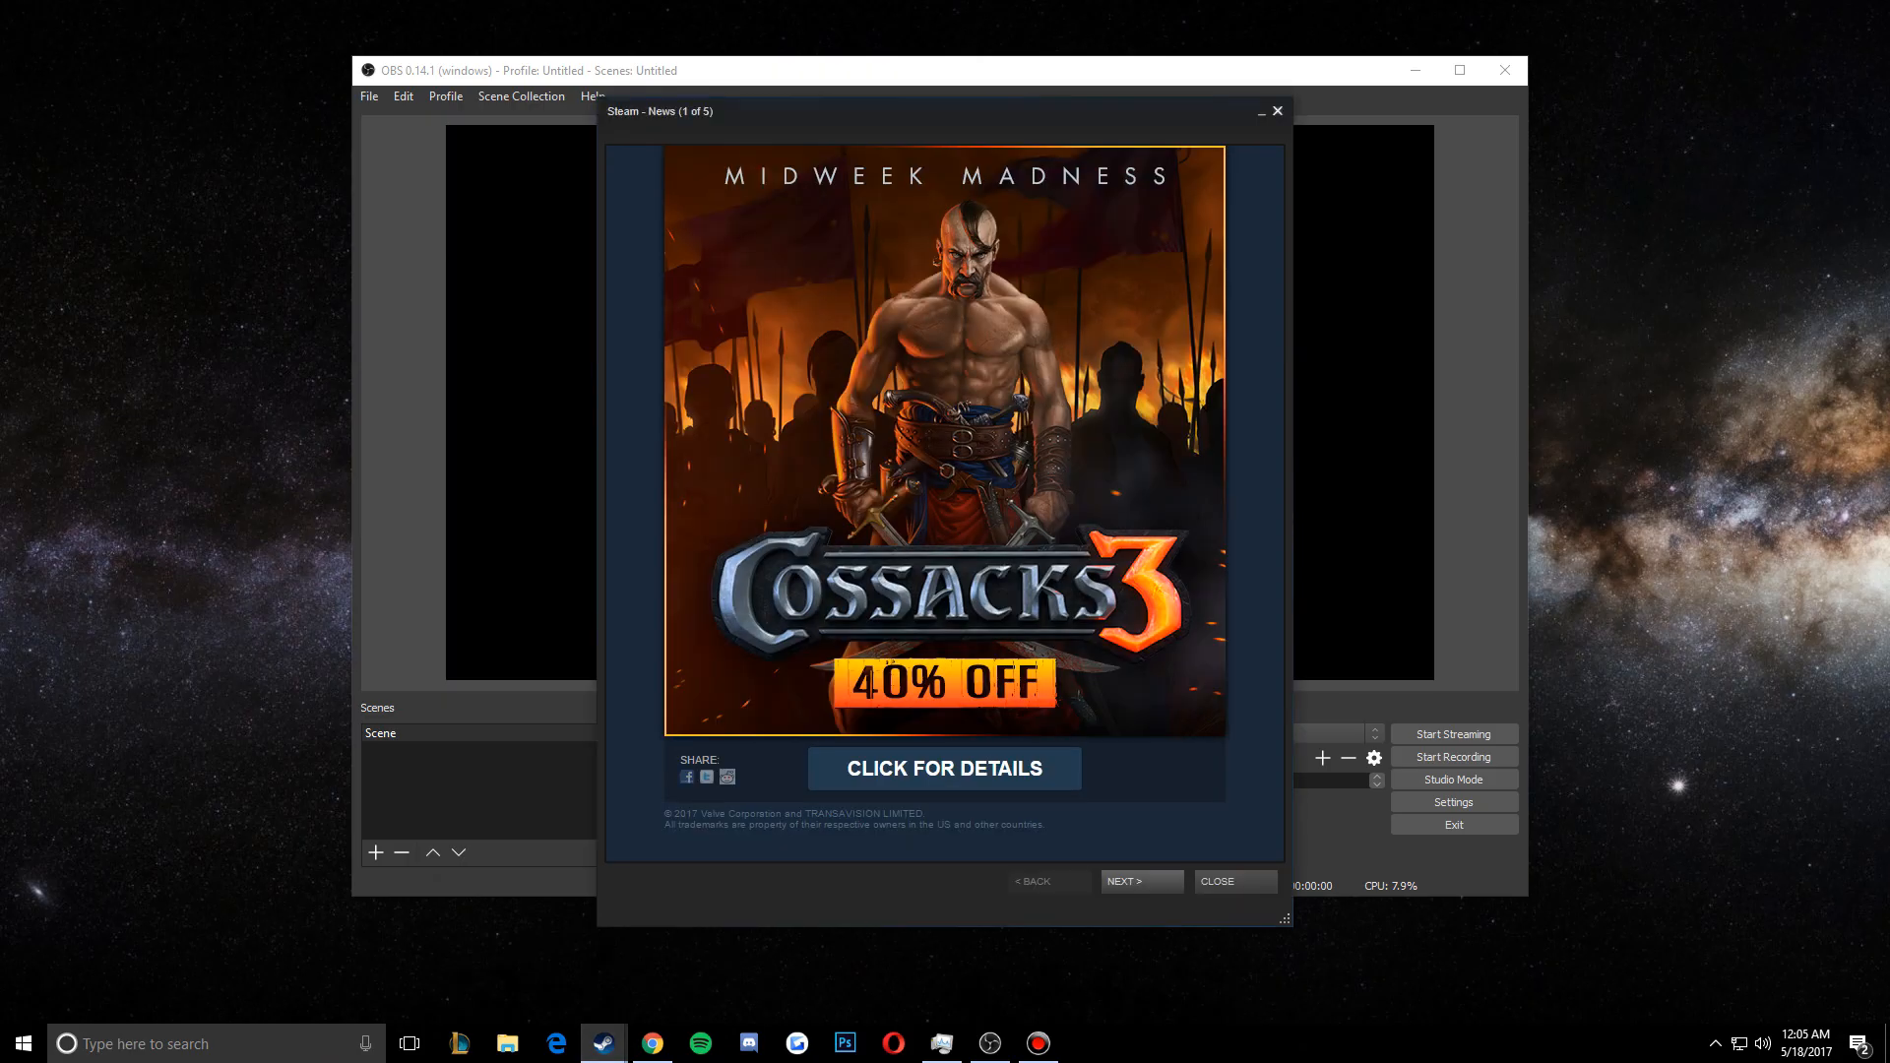
pyautogui.click(1277, 112)
pyautogui.click(603, 1043)
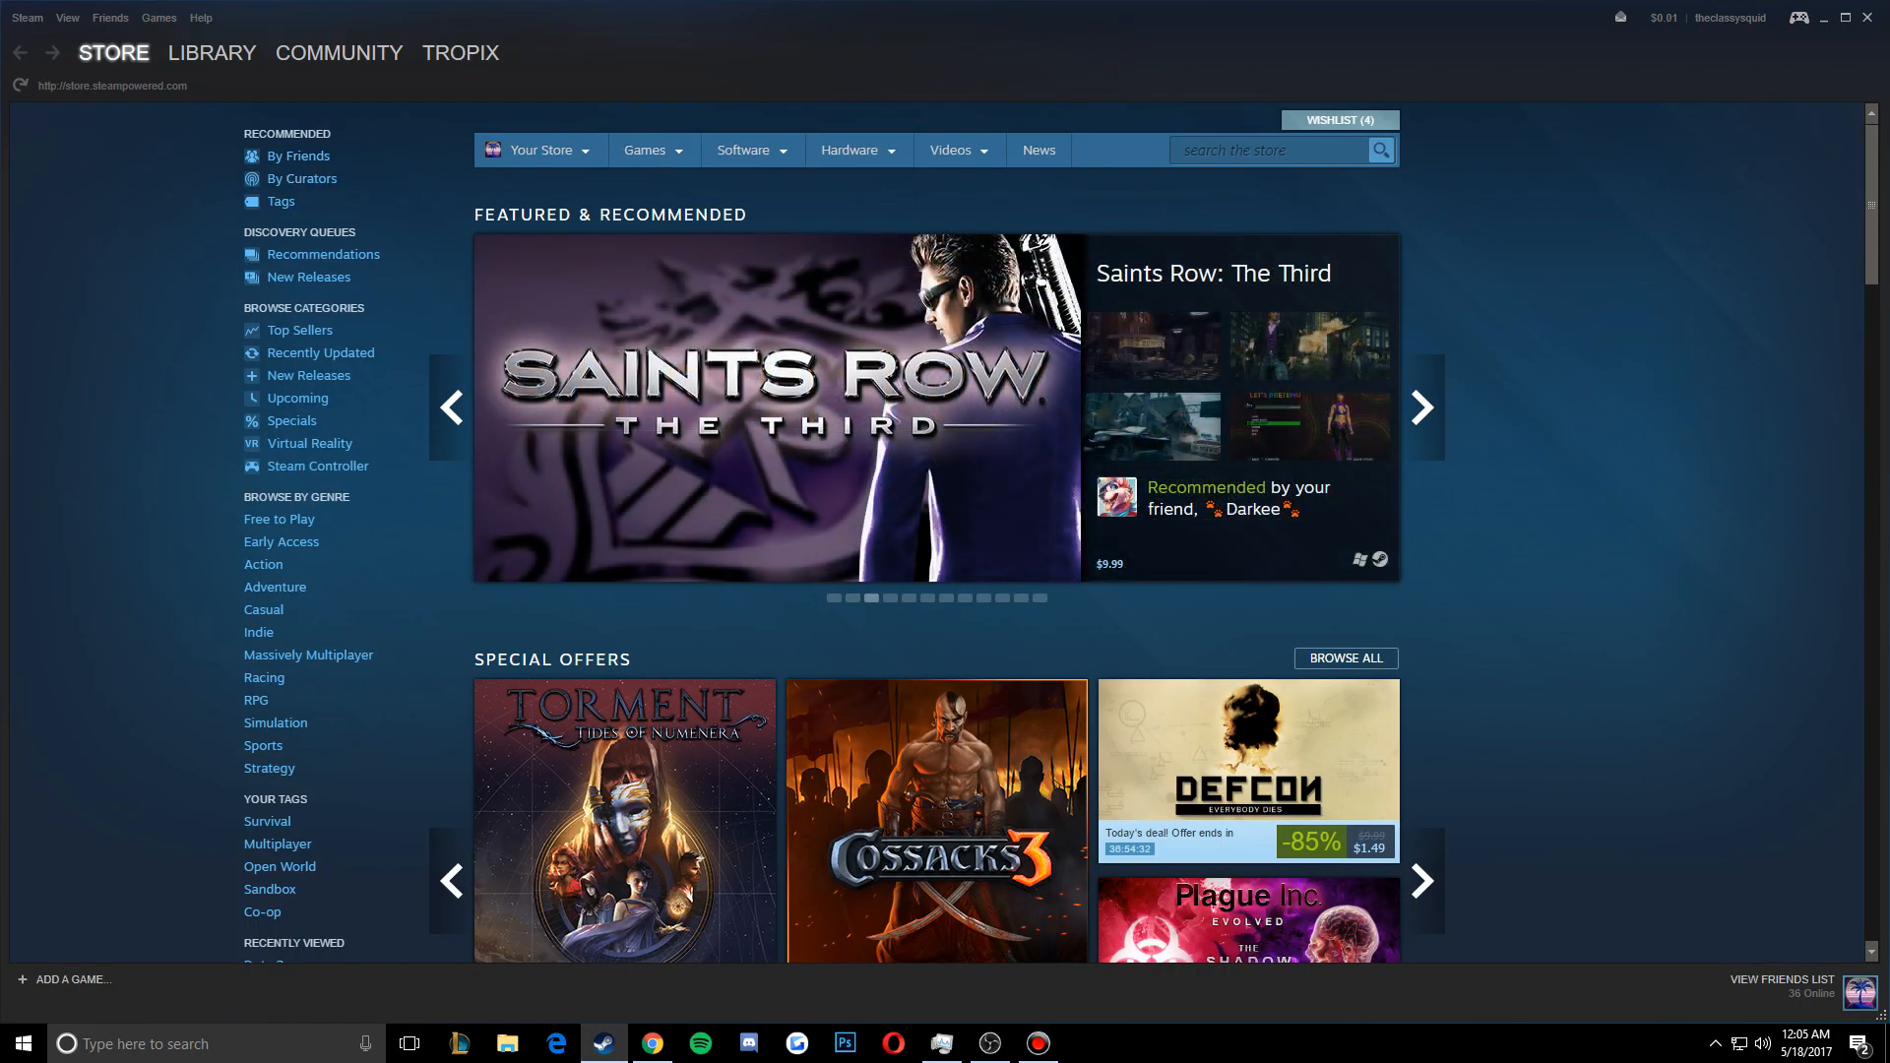
pyautogui.click(212, 52)
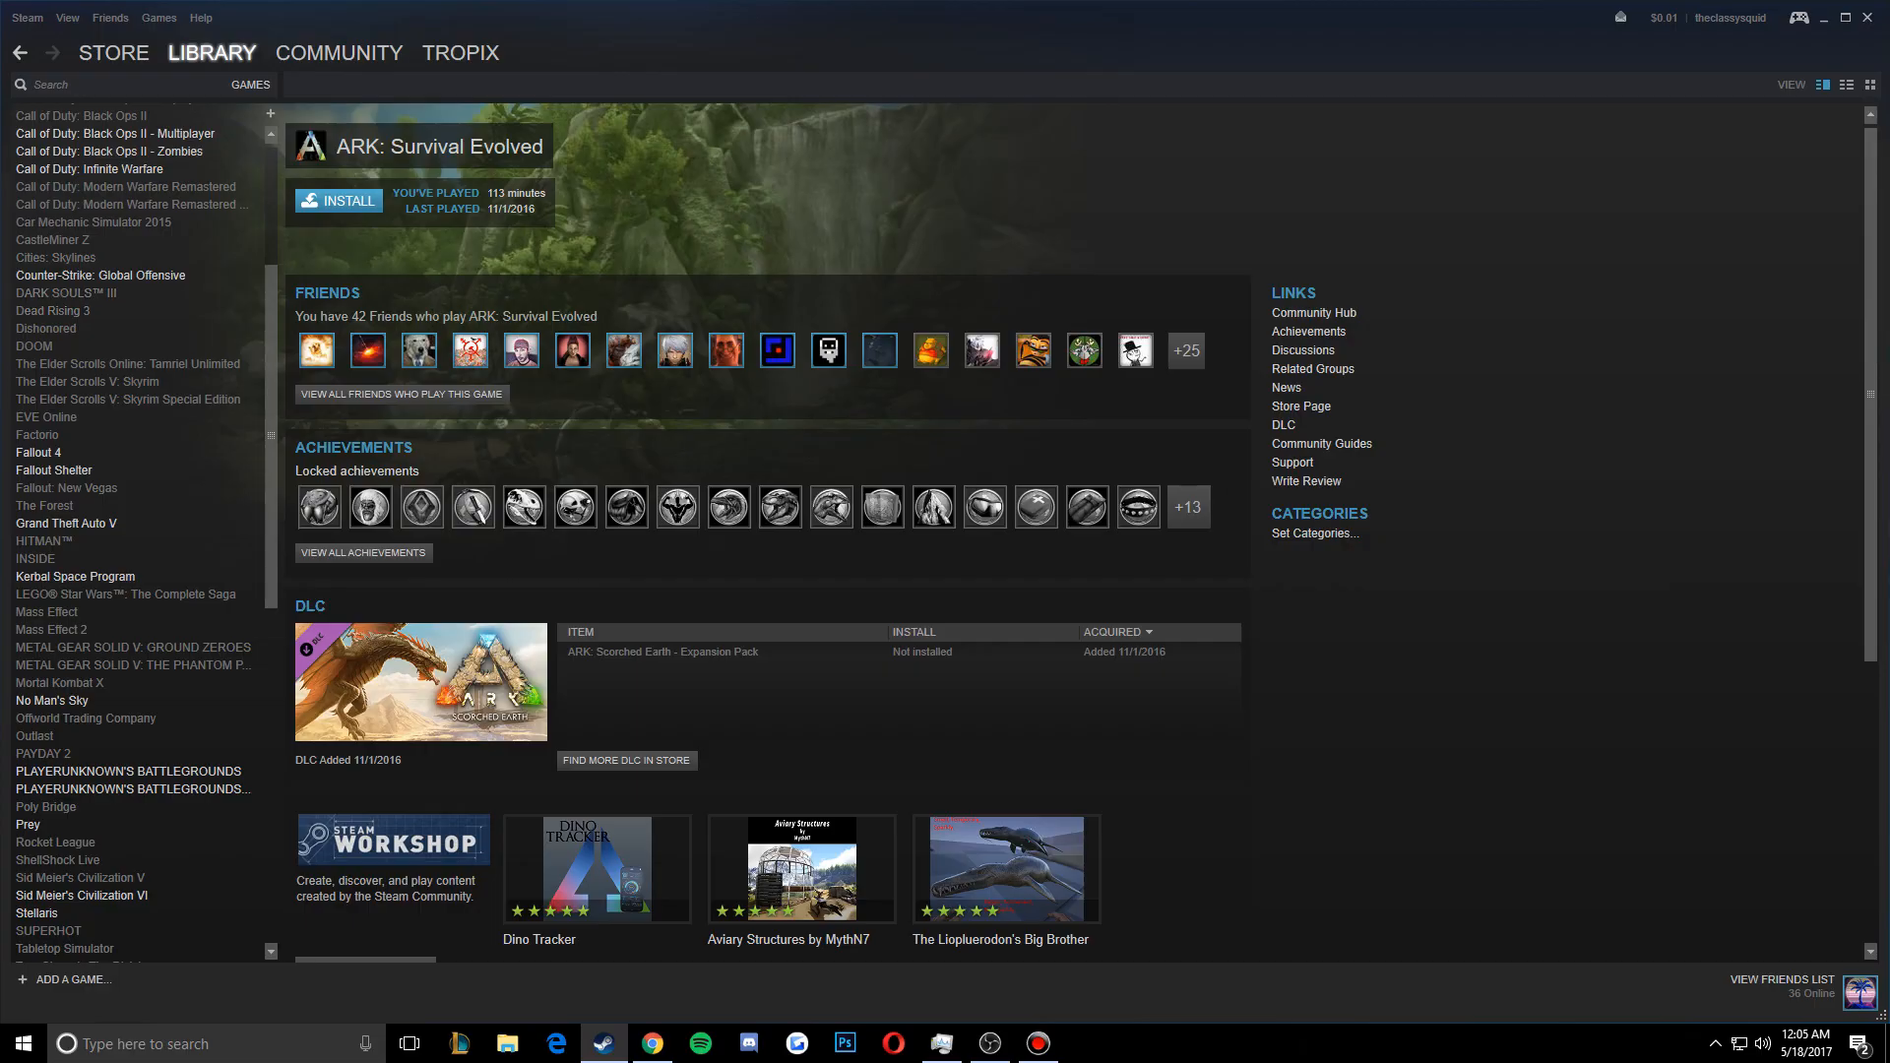
pyautogui.click(1824, 18)
# Add a new visible Display Capture source named Whatevs, capturing Display 0: 1920x1080 @ 0,0 with the cursor
pyautogui.scroll(3, 728, 802)
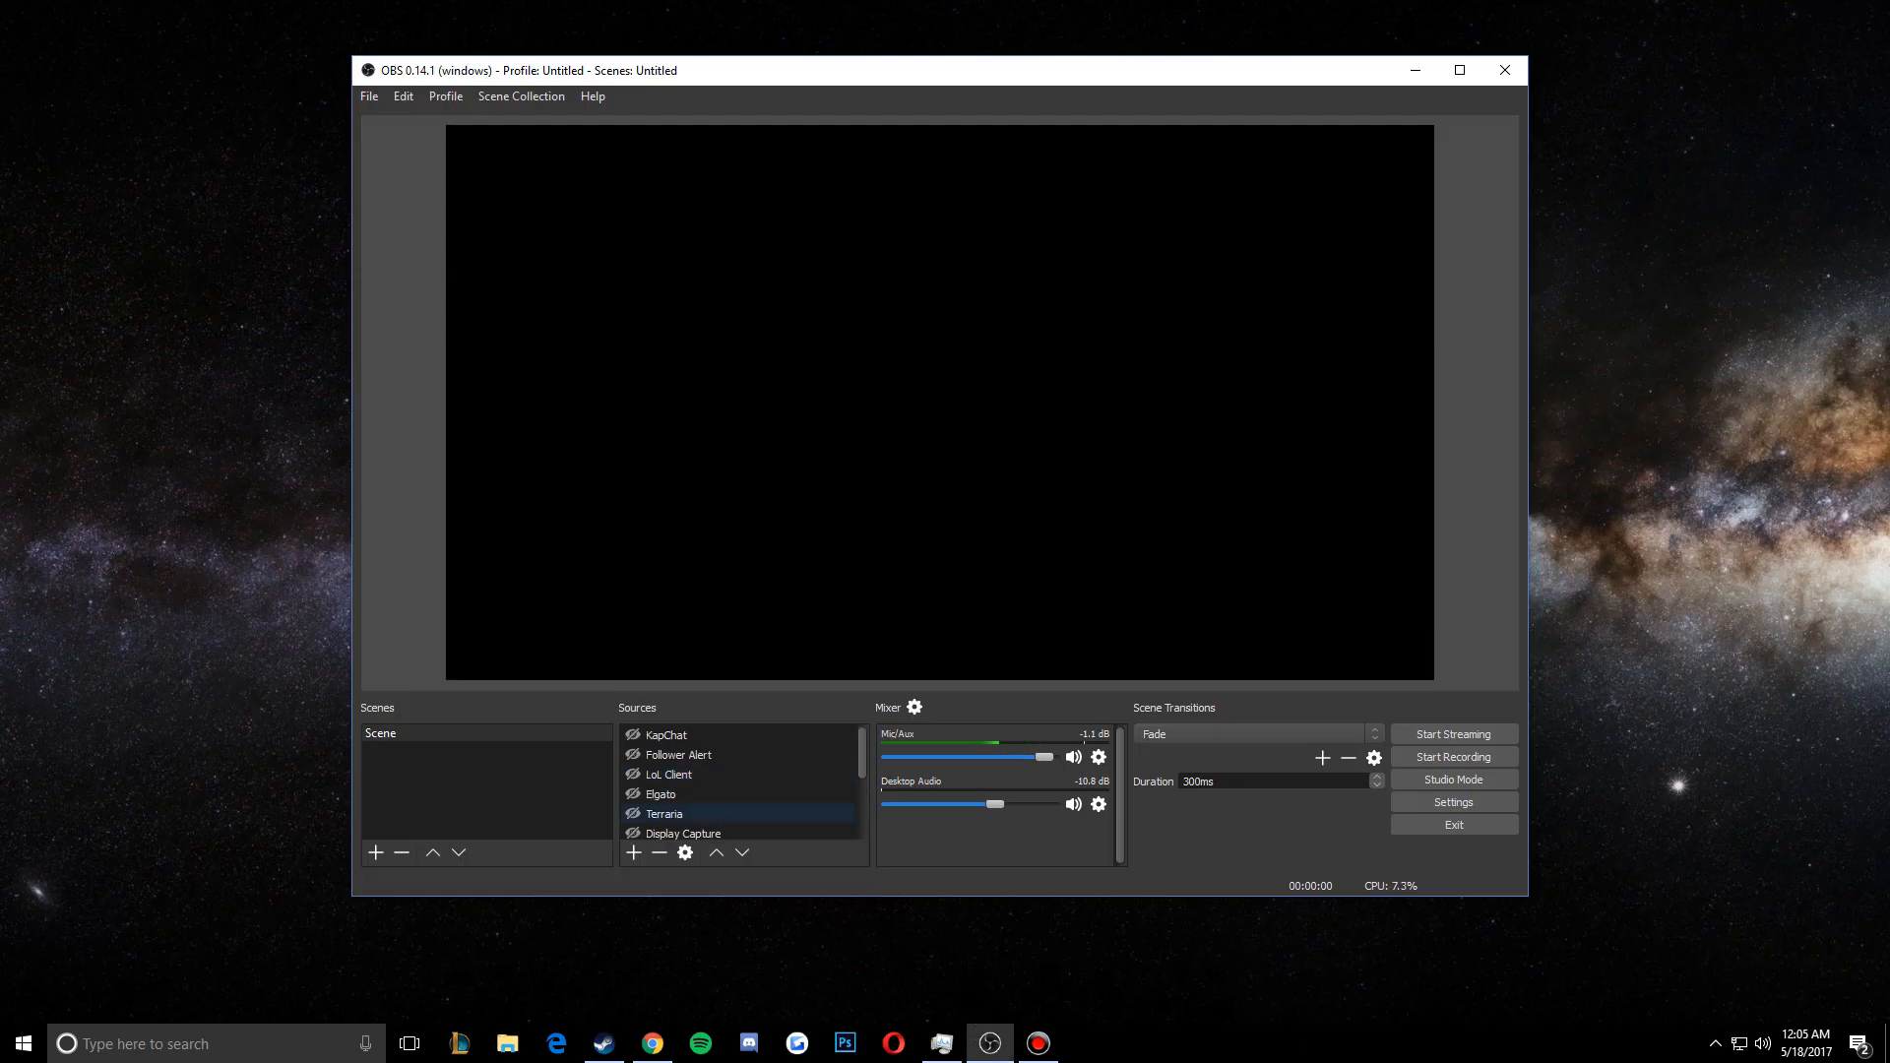
pyautogui.click(633, 852)
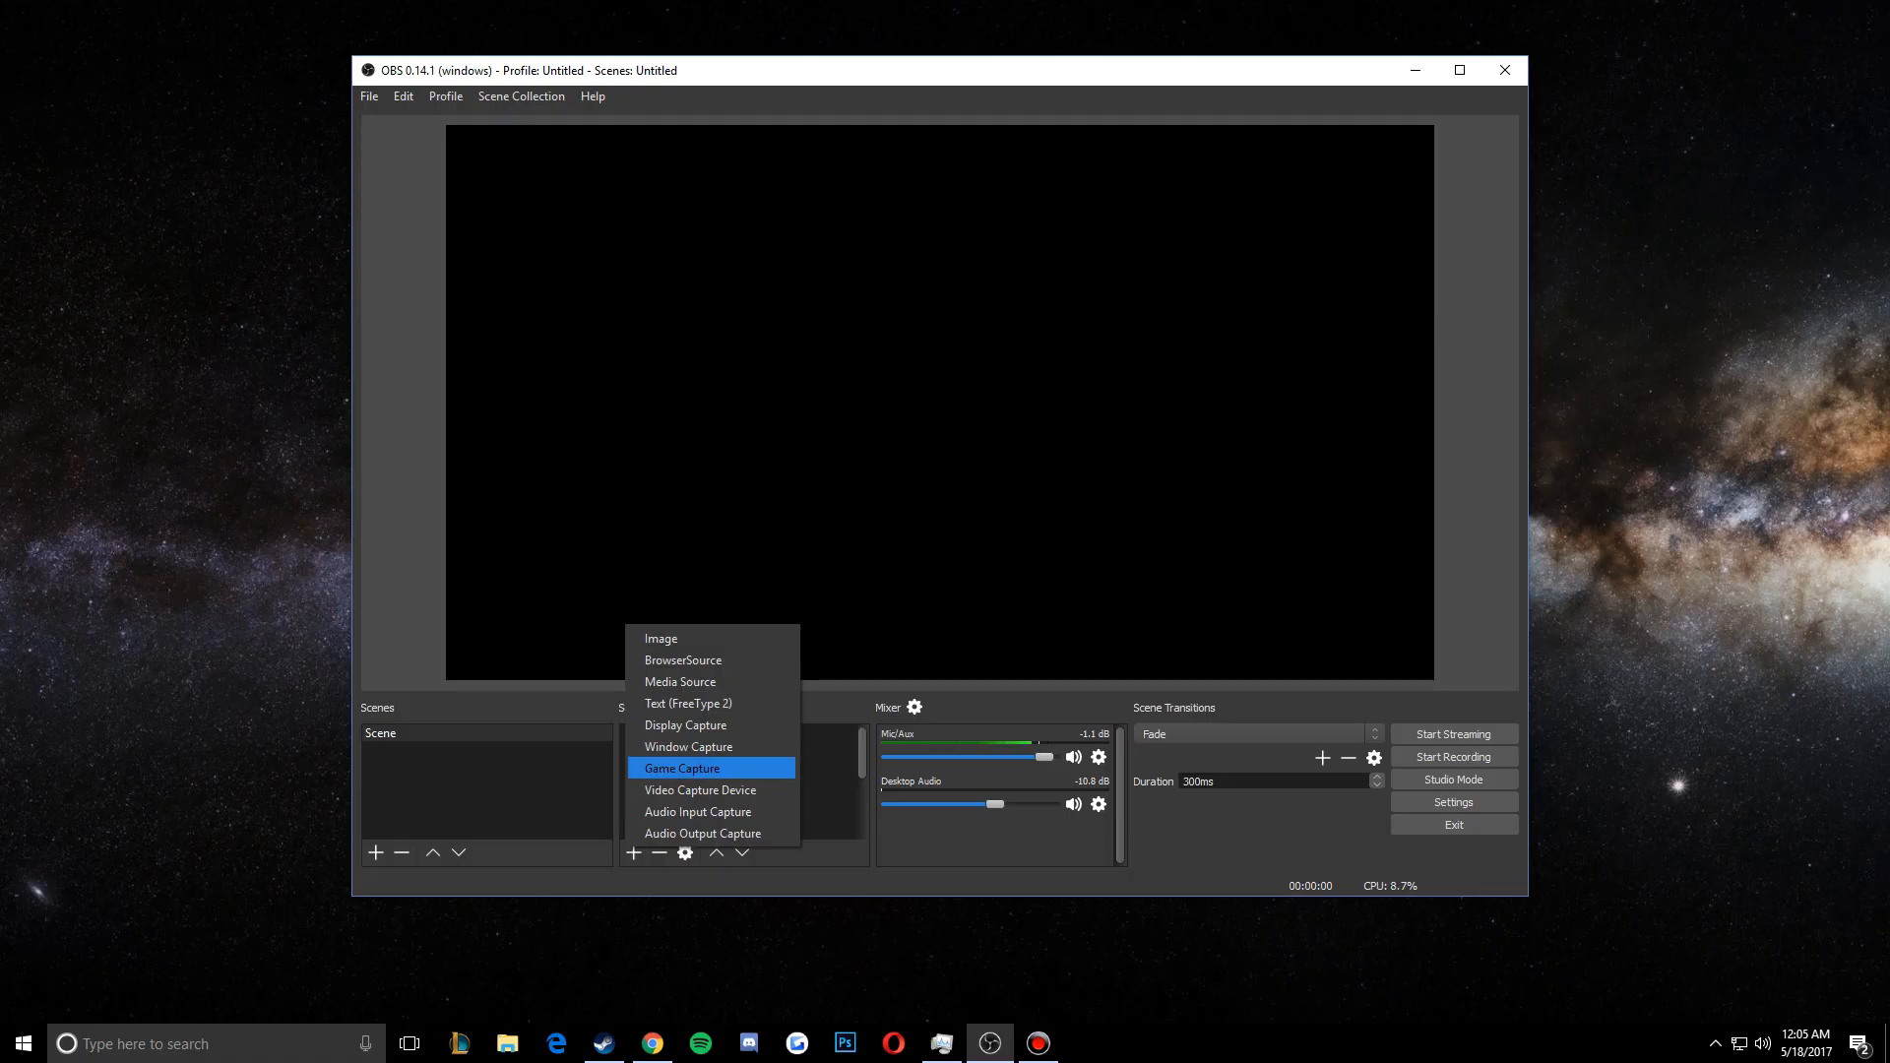
pyautogui.click(685, 726)
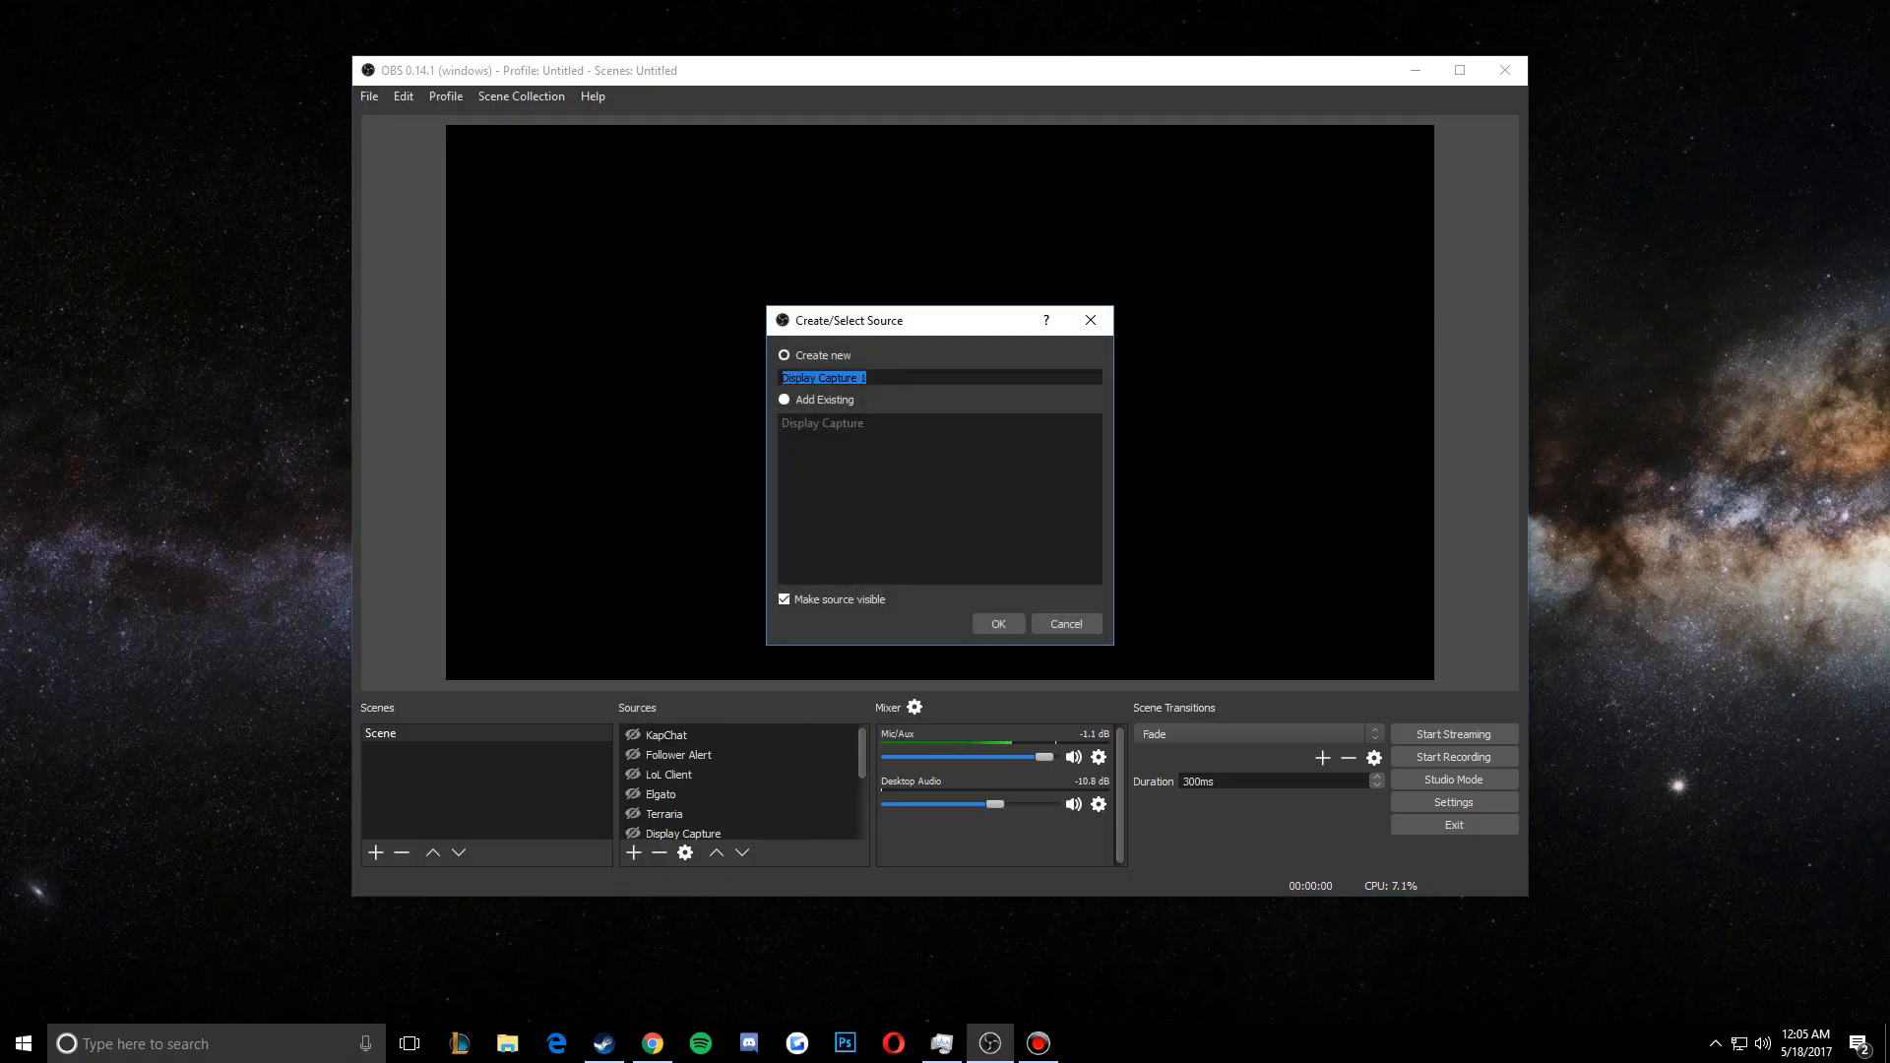
pyautogui.press('BackSpace')
pyautogui.write('Whata')
pyautogui.write('vs')
pyautogui.click(998, 623)
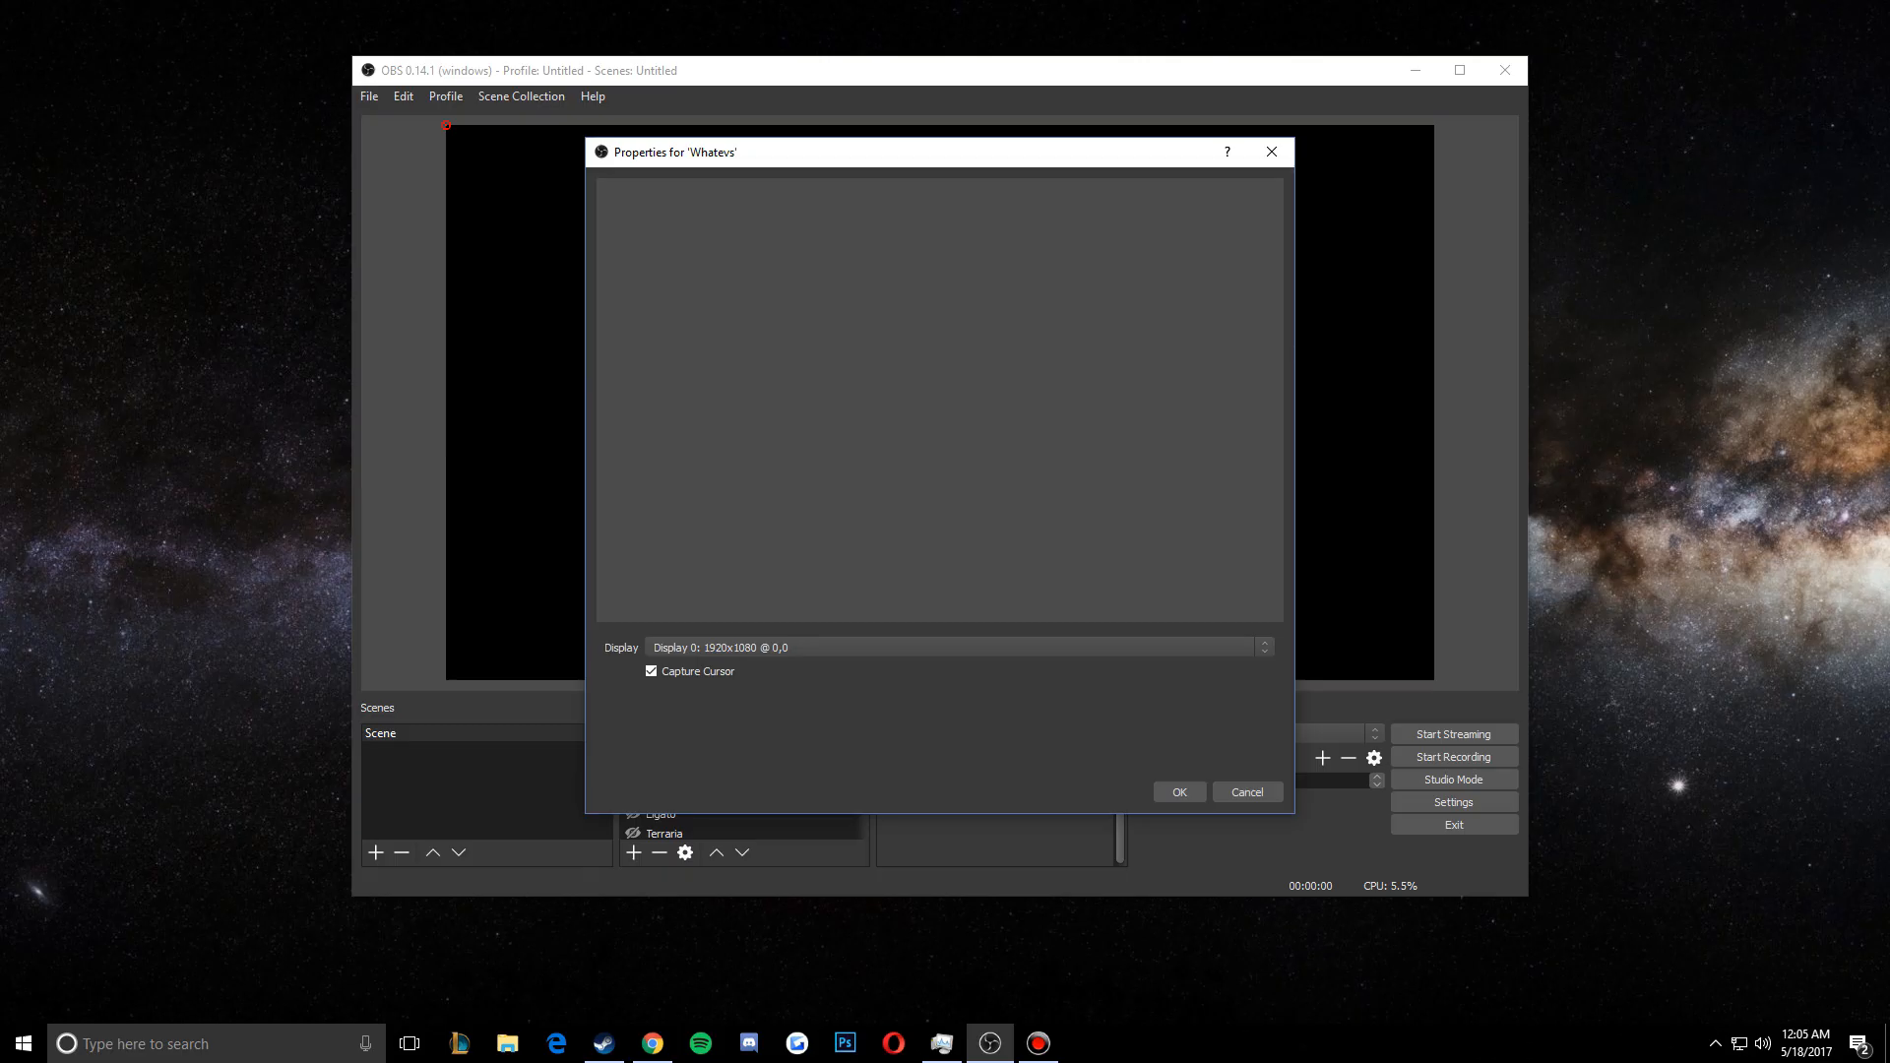
pyautogui.click(959, 648)
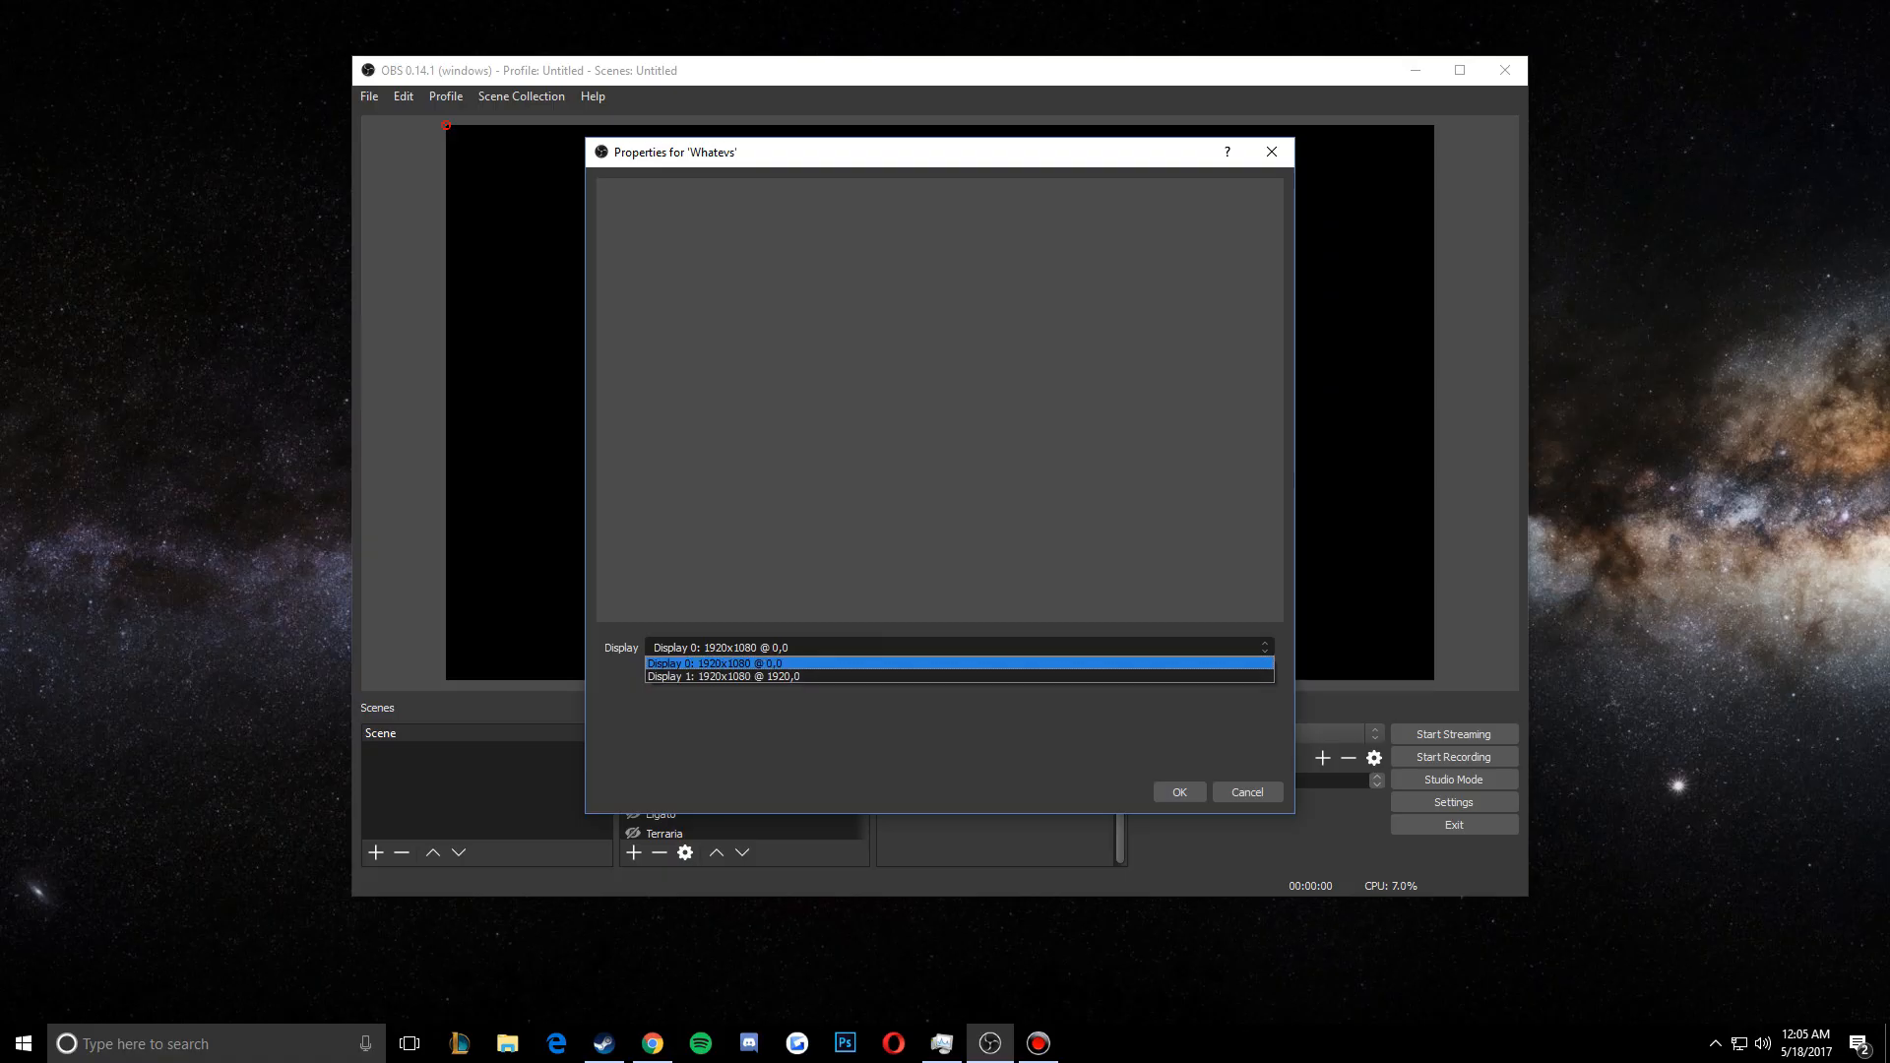
pyautogui.click(960, 663)
pyautogui.click(1179, 792)
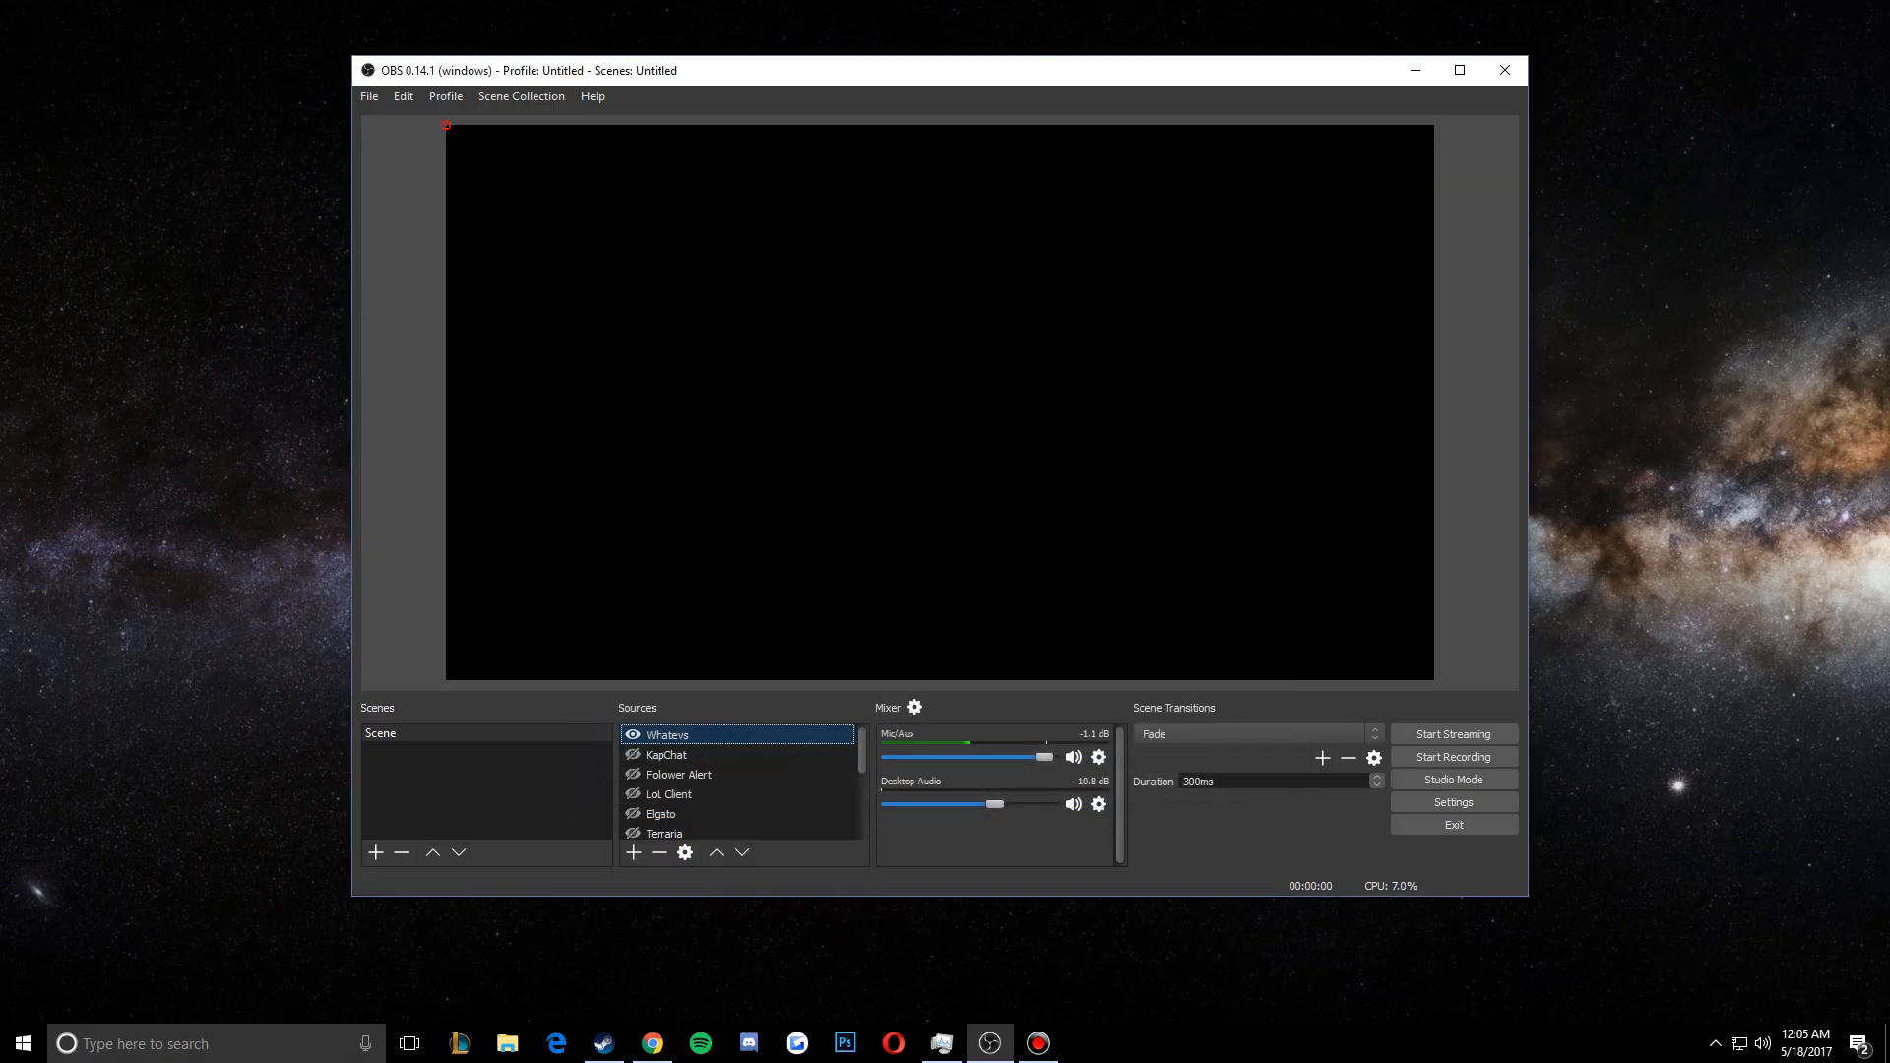
# Set the Whatevs source to capture Display 1: 1920x1080 @ 1920,0
pyautogui.doubleClick(667, 736)
pyautogui.click(959, 648)
pyautogui.click(960, 676)
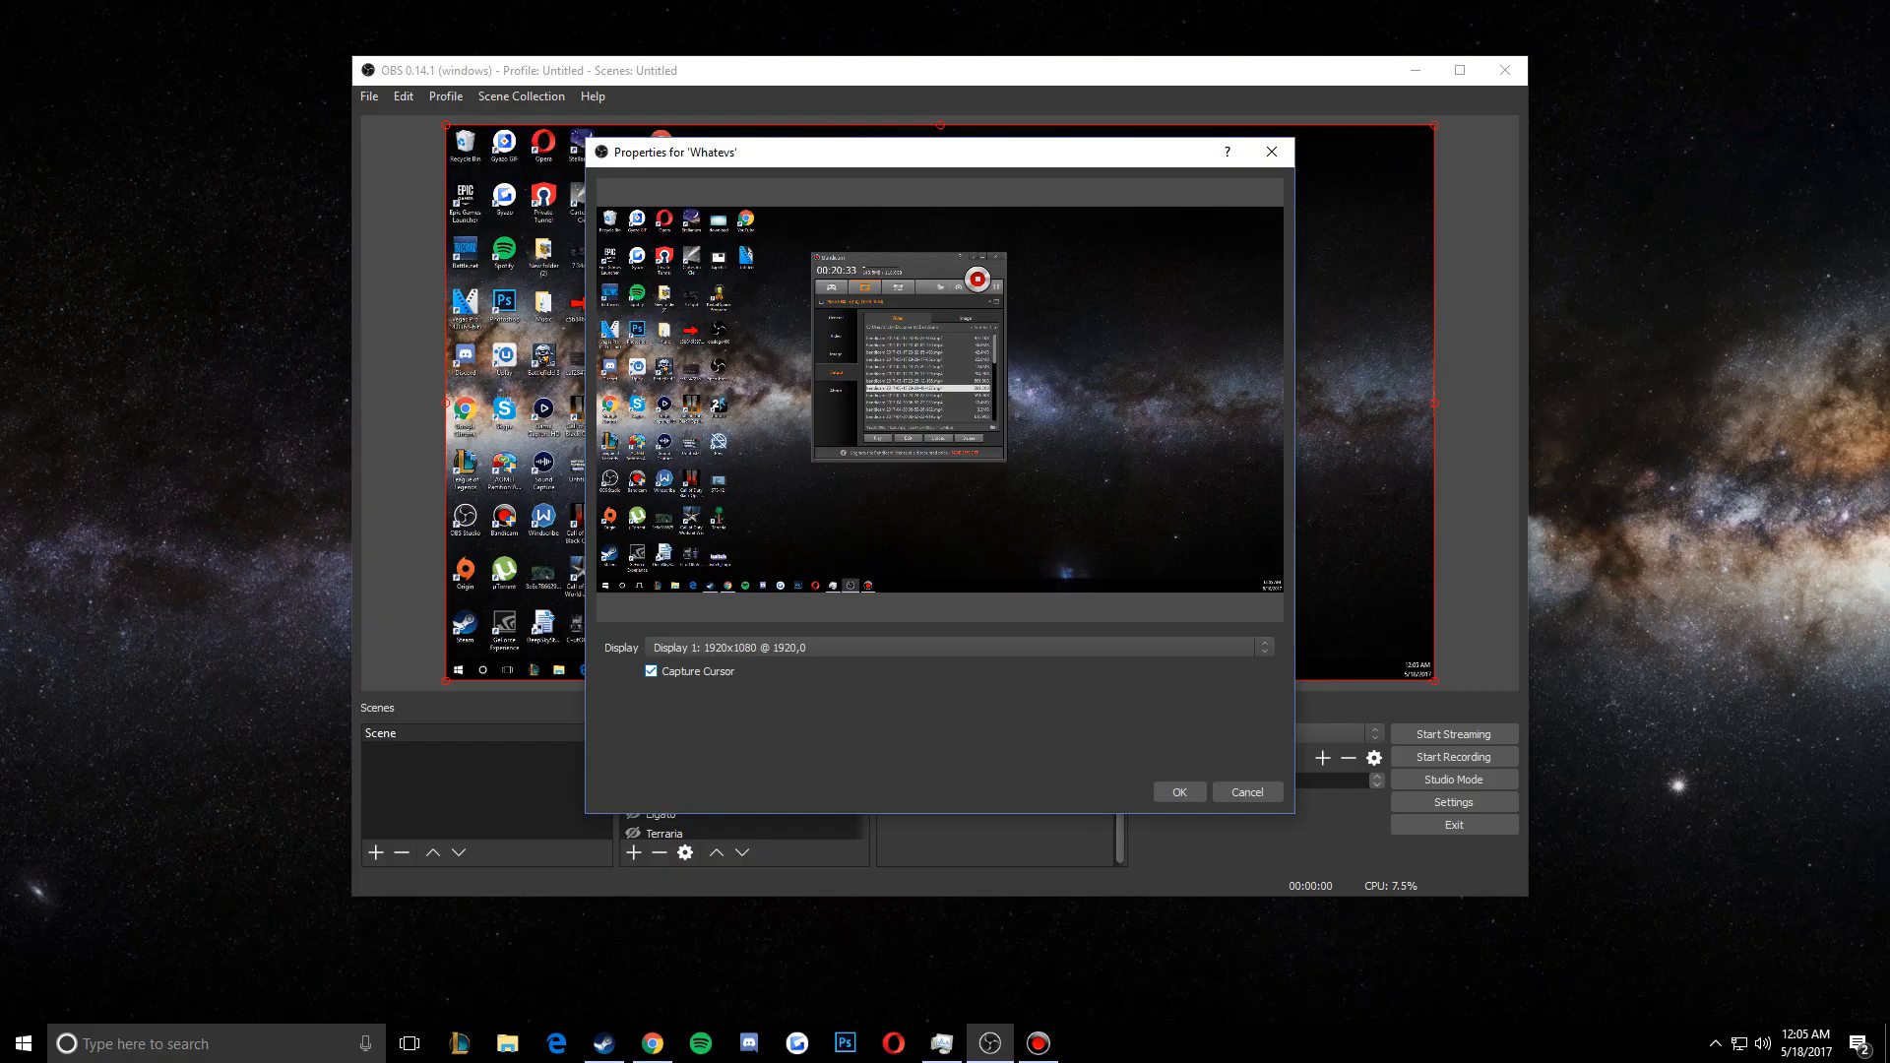
pyautogui.click(1179, 791)
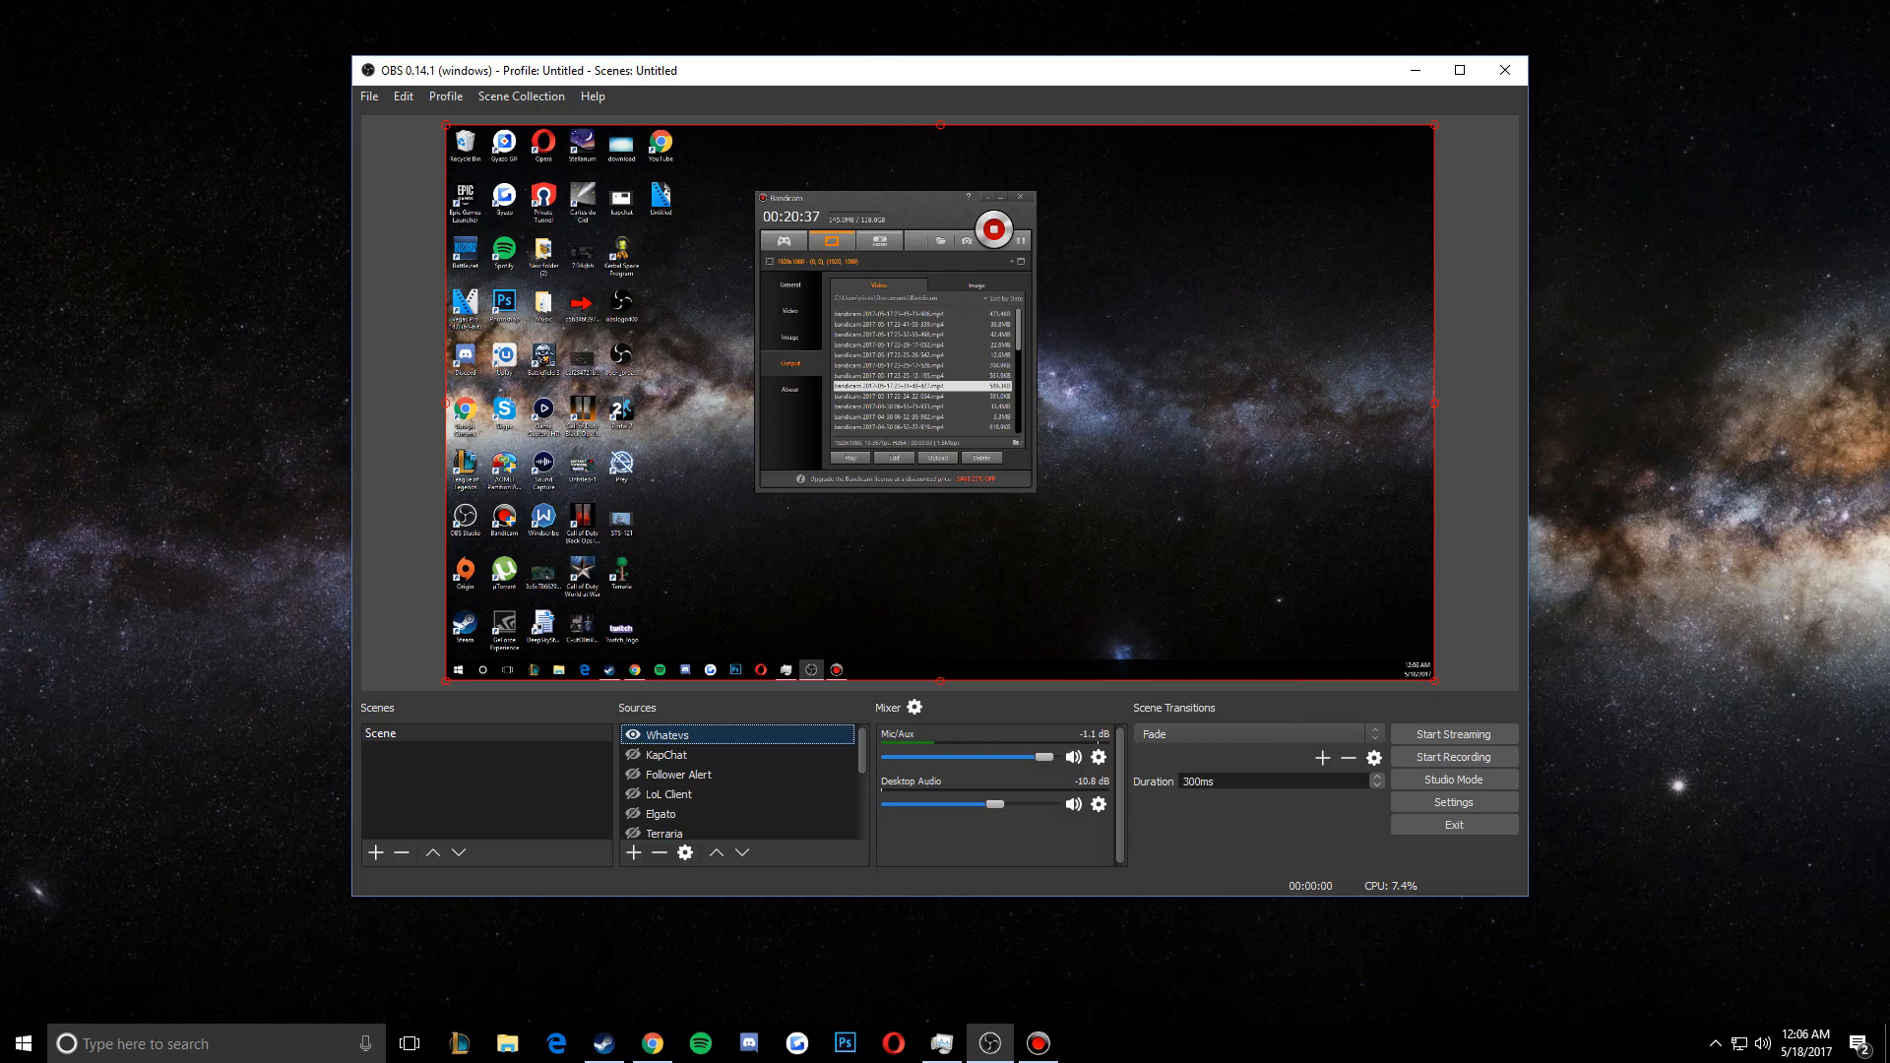
# Hide the Whatevs source and remove it from the scene
pyautogui.click(633, 734)
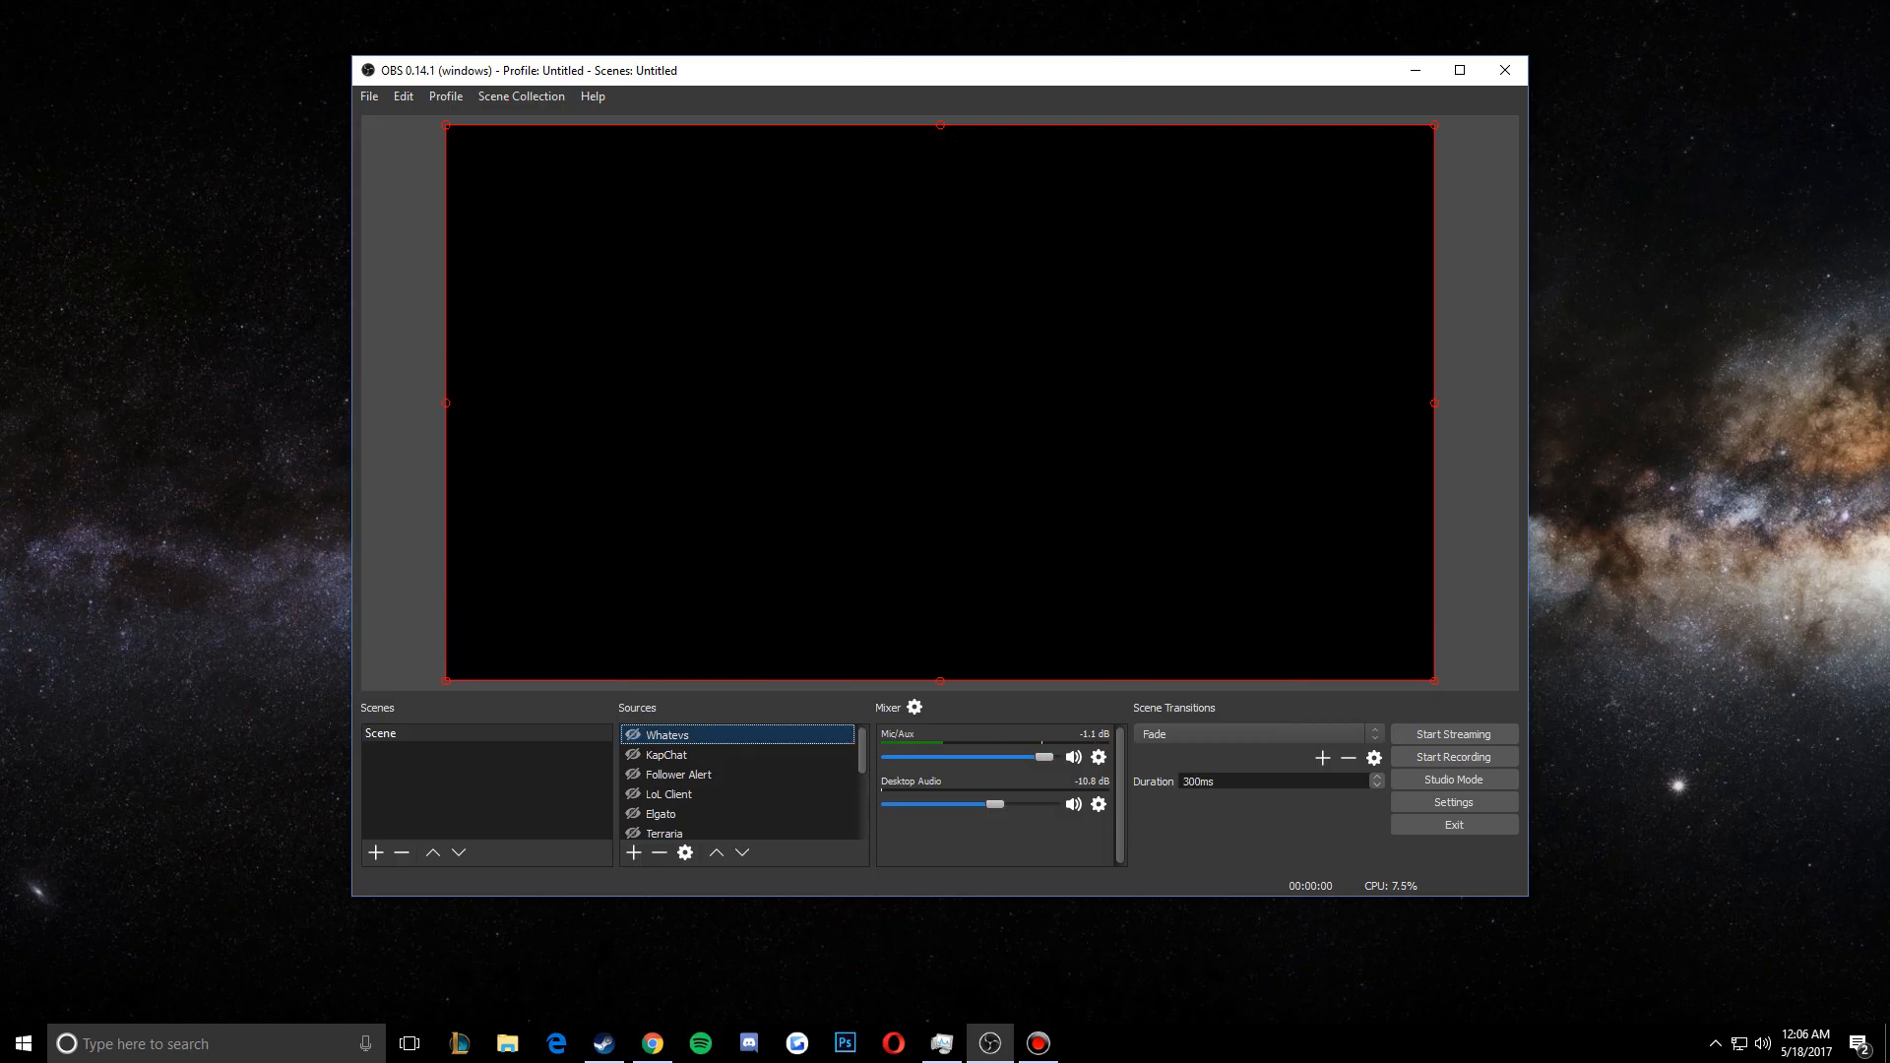
pyautogui.rightClick(662, 735)
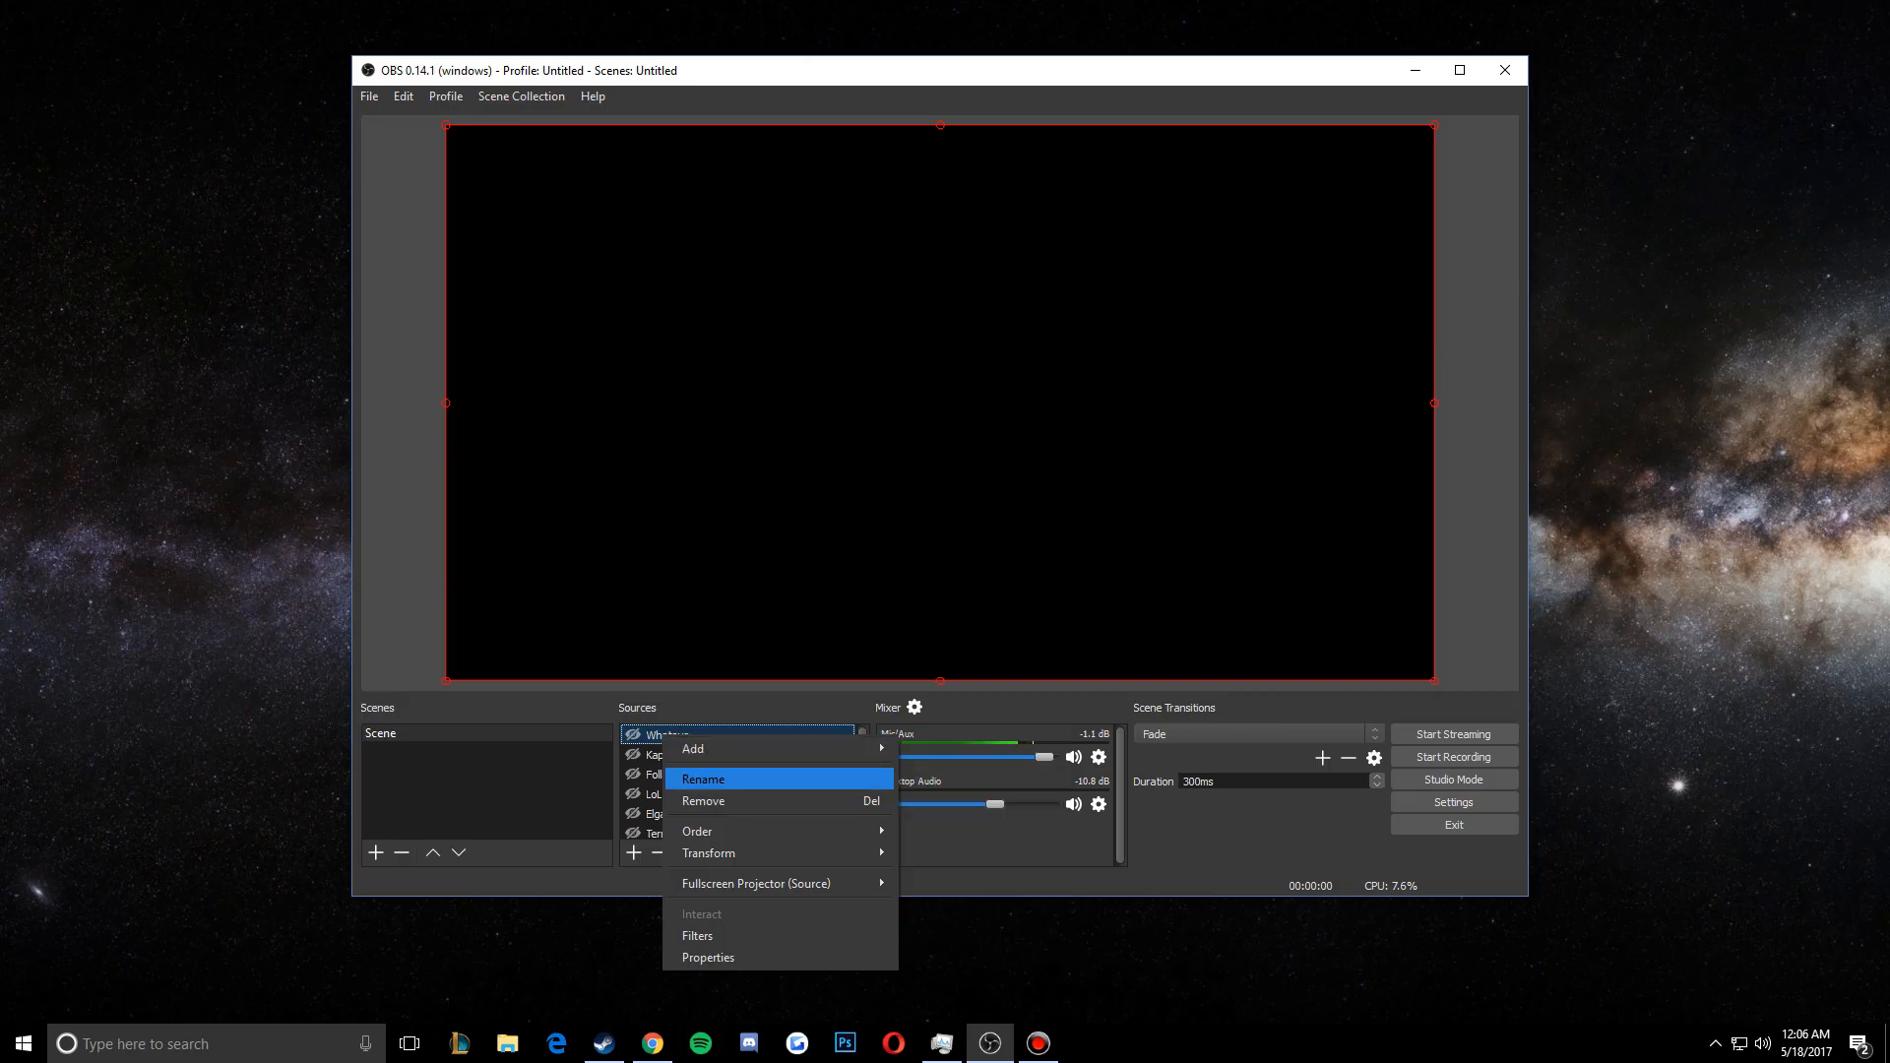
pyautogui.click(703, 800)
pyautogui.click(991, 513)
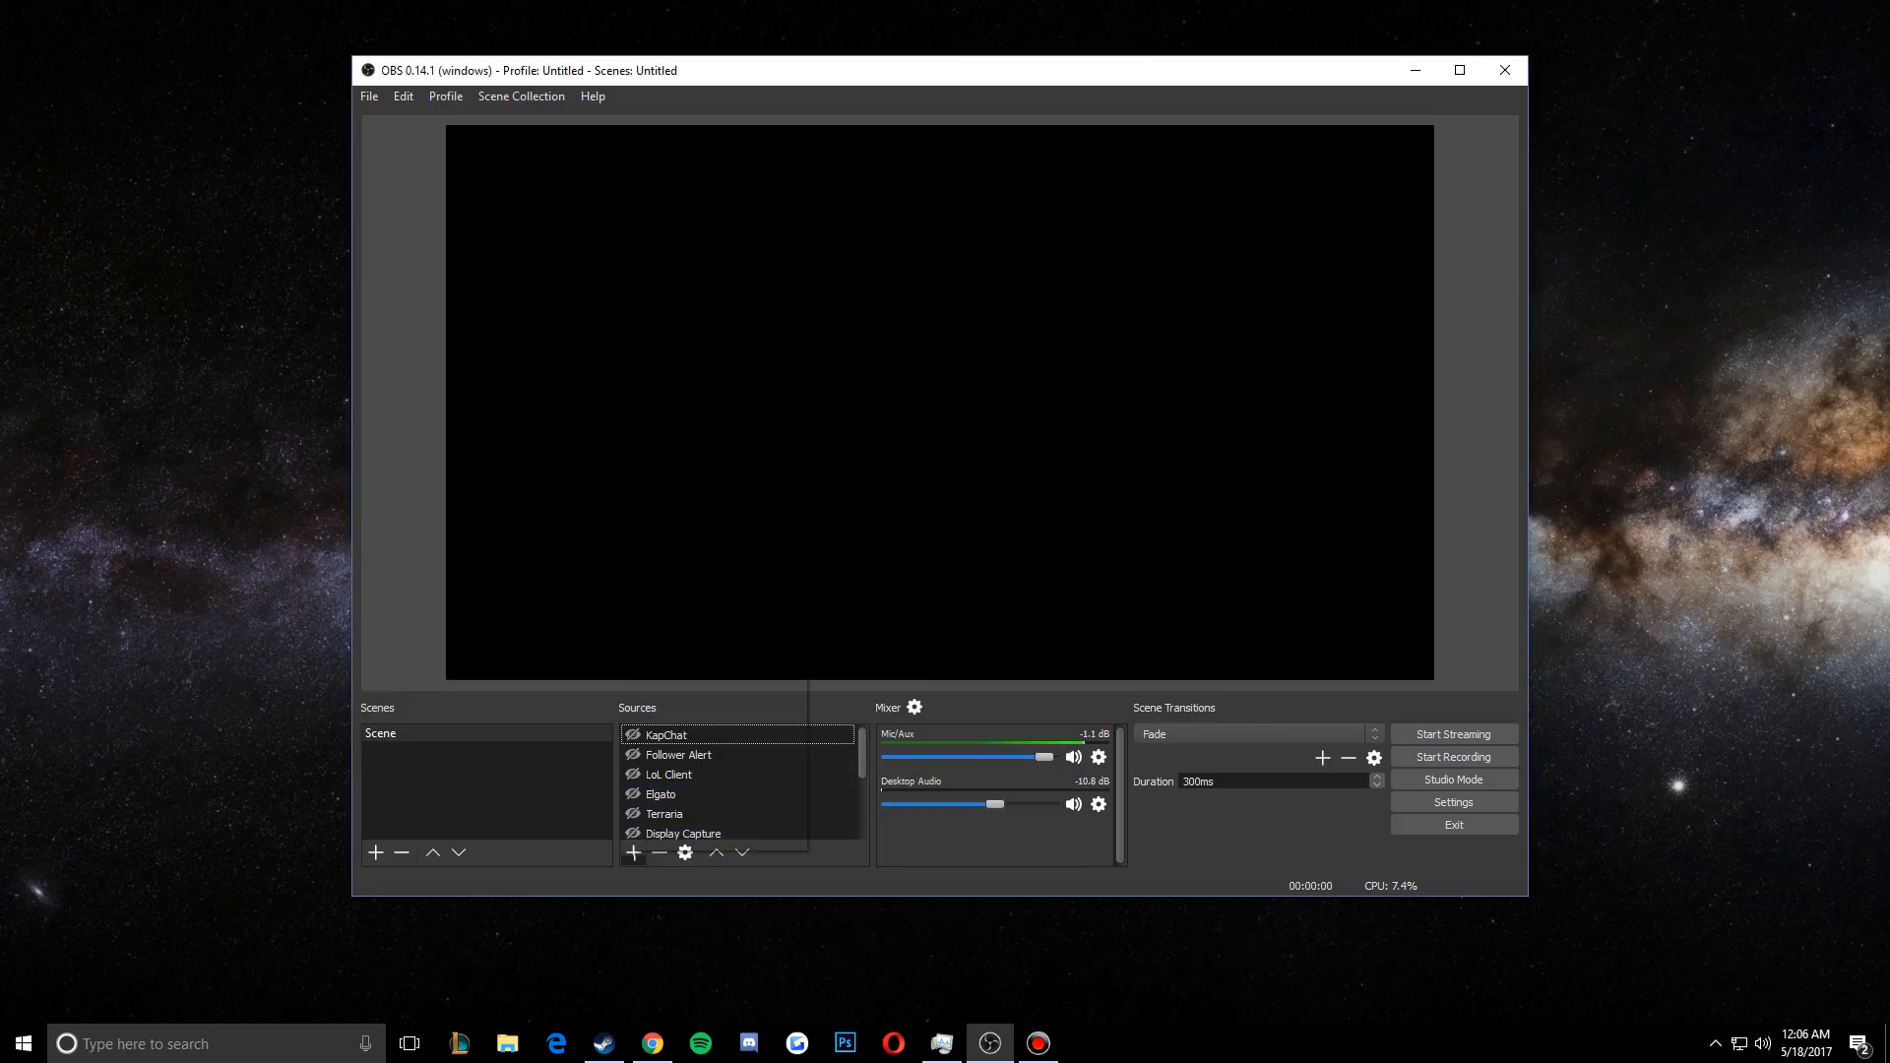
# Add a new visible Window Capture source and try the Elgato Sound Capture and Bandicam windows as its target
pyautogui.click(632, 852)
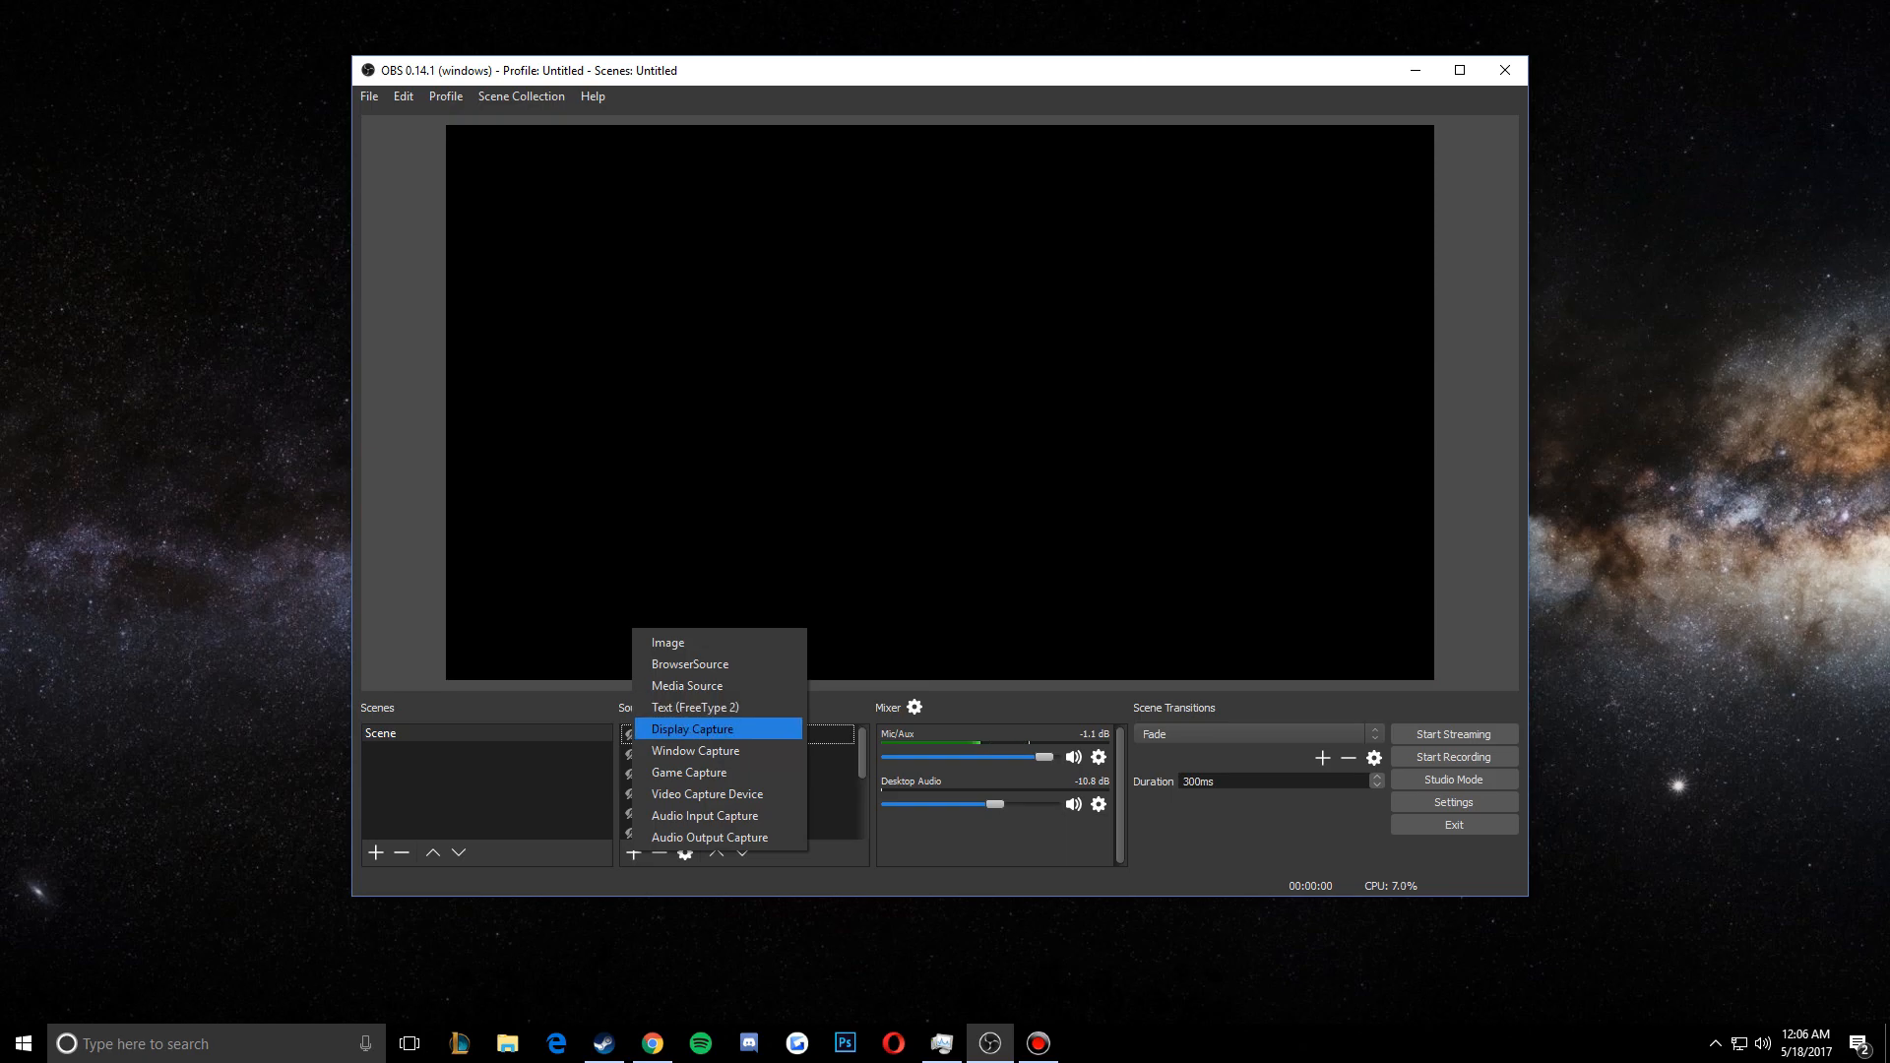
pyautogui.click(695, 750)
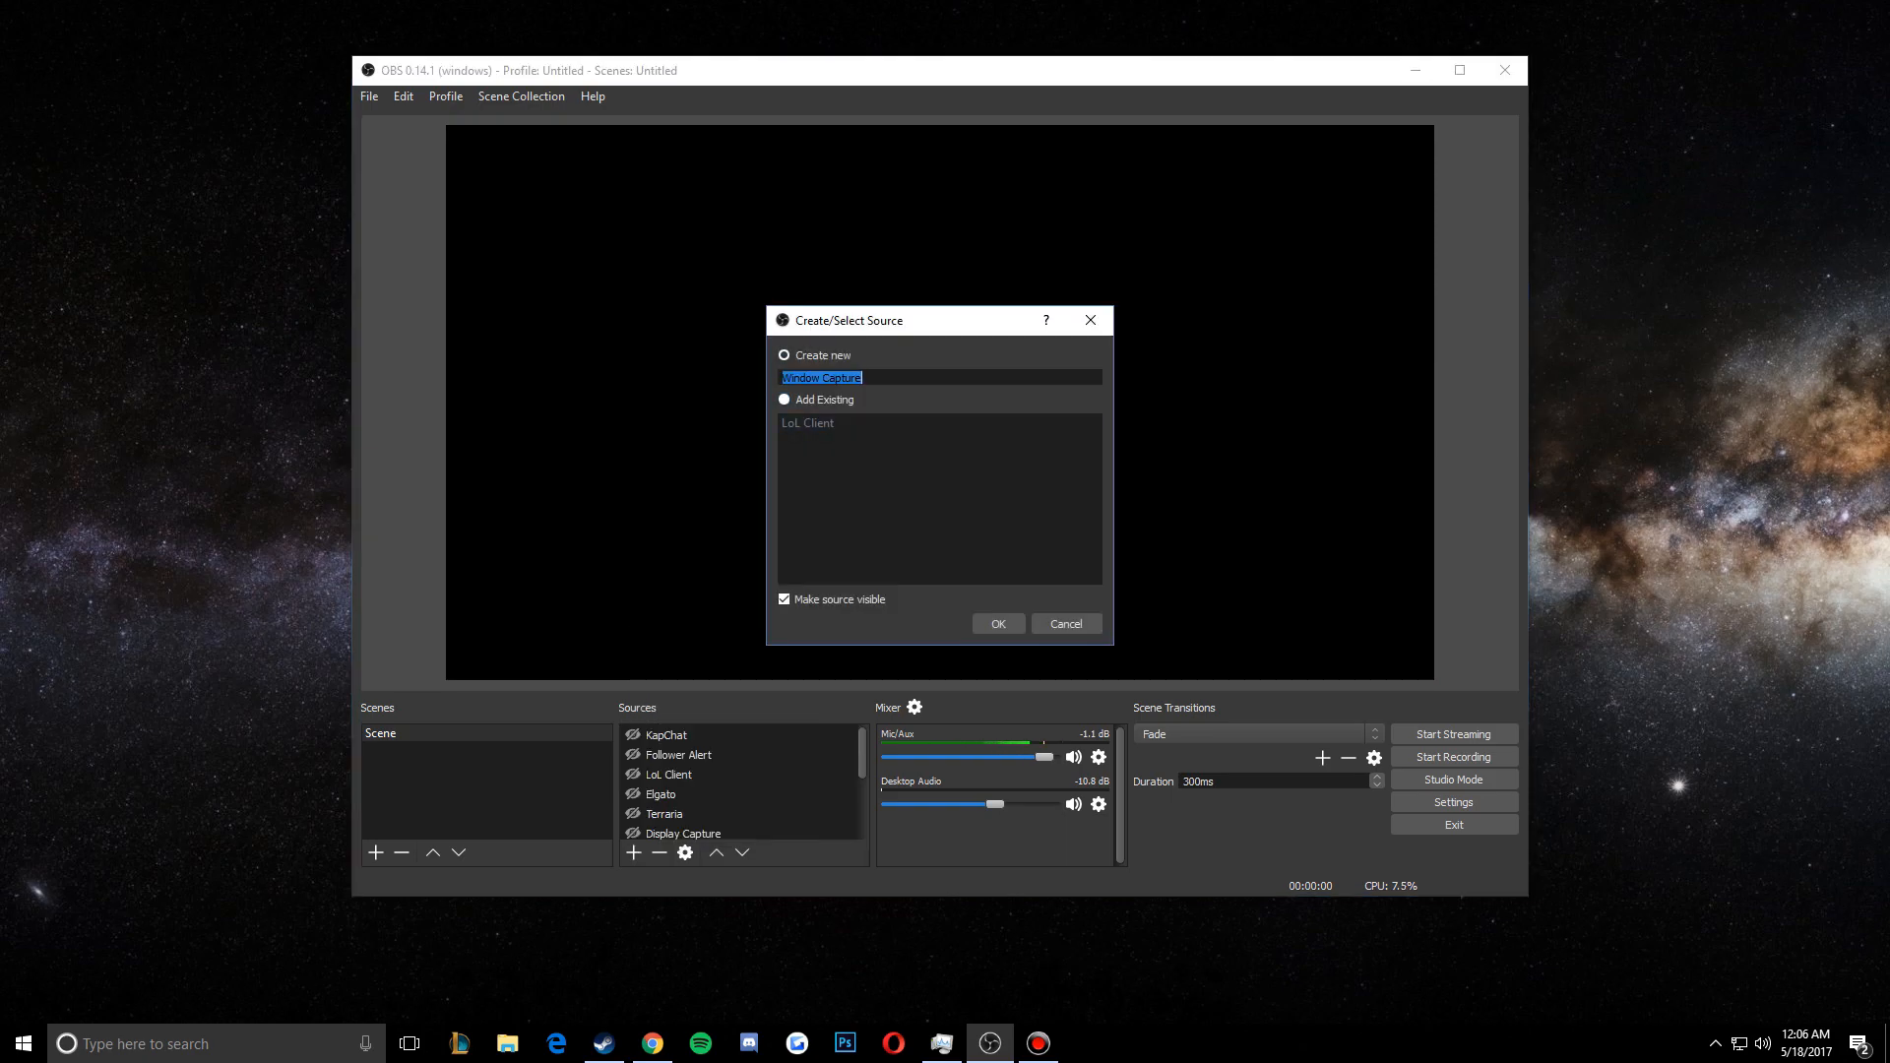
pyautogui.click(998, 623)
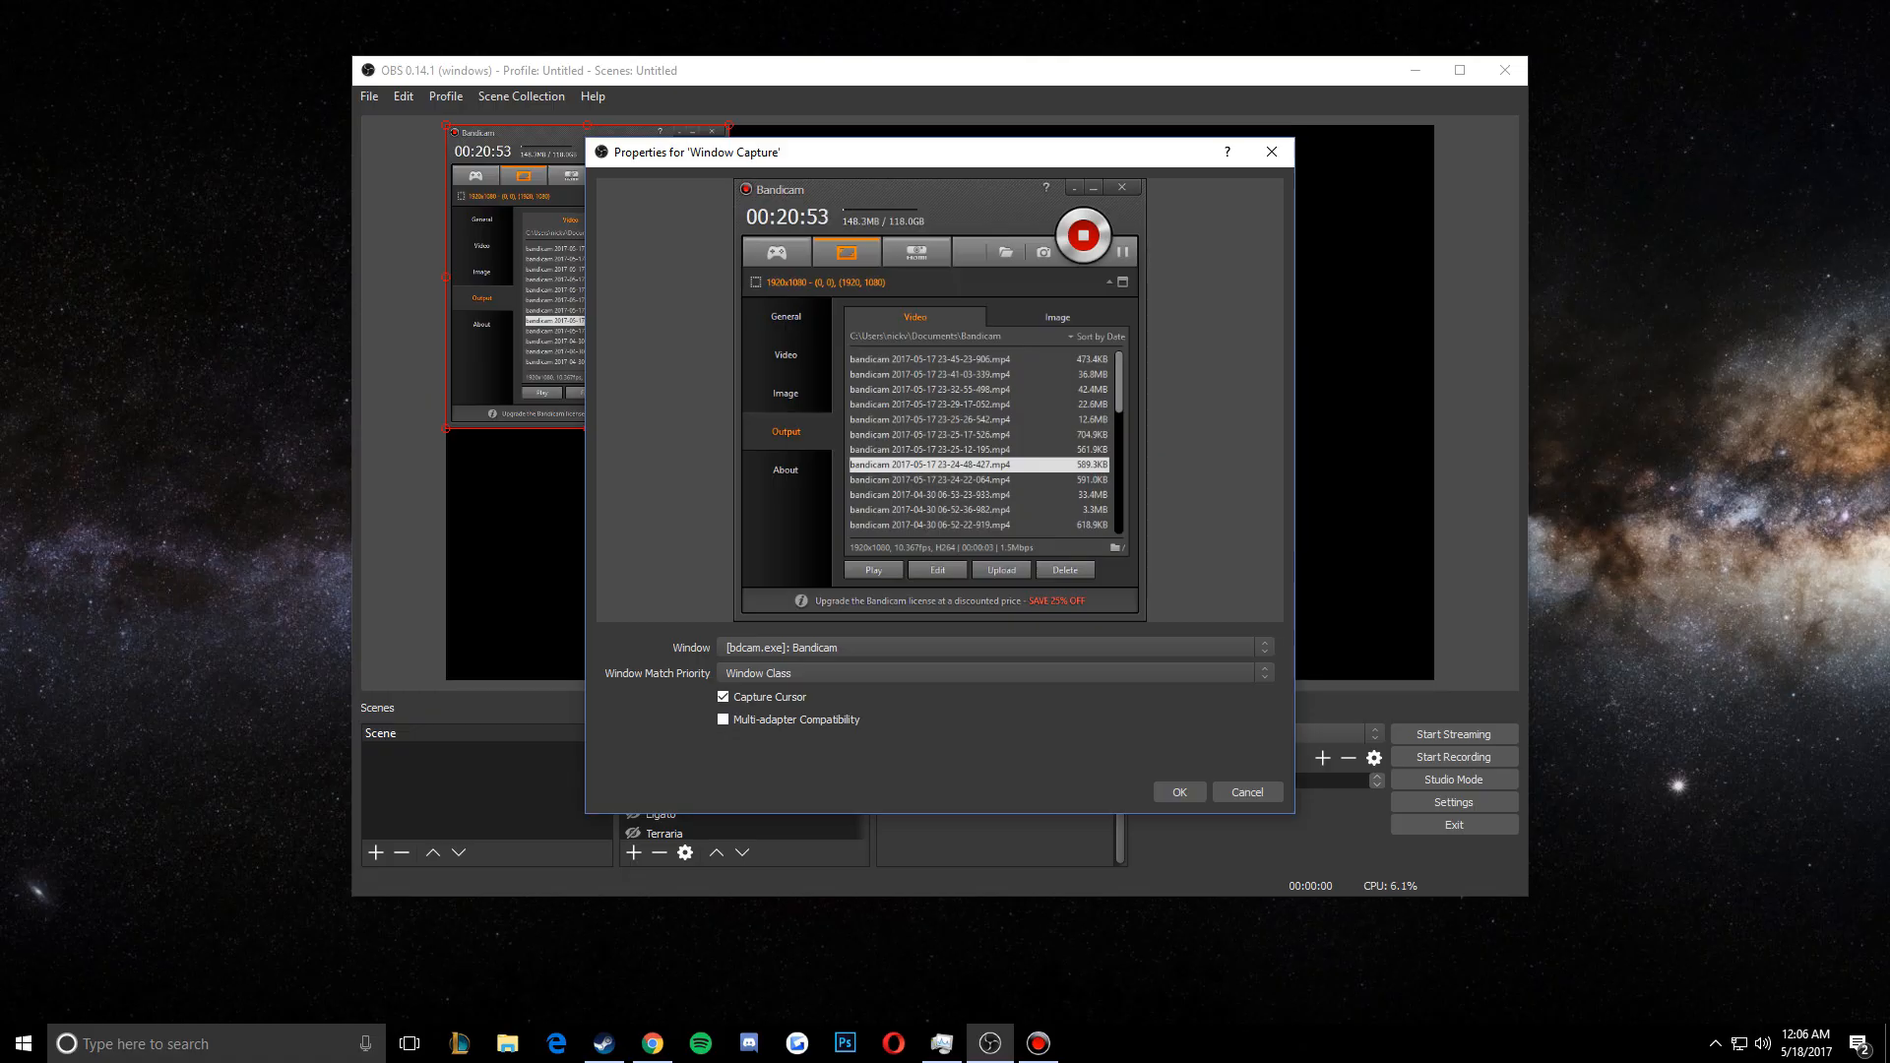
pyautogui.click(995, 648)
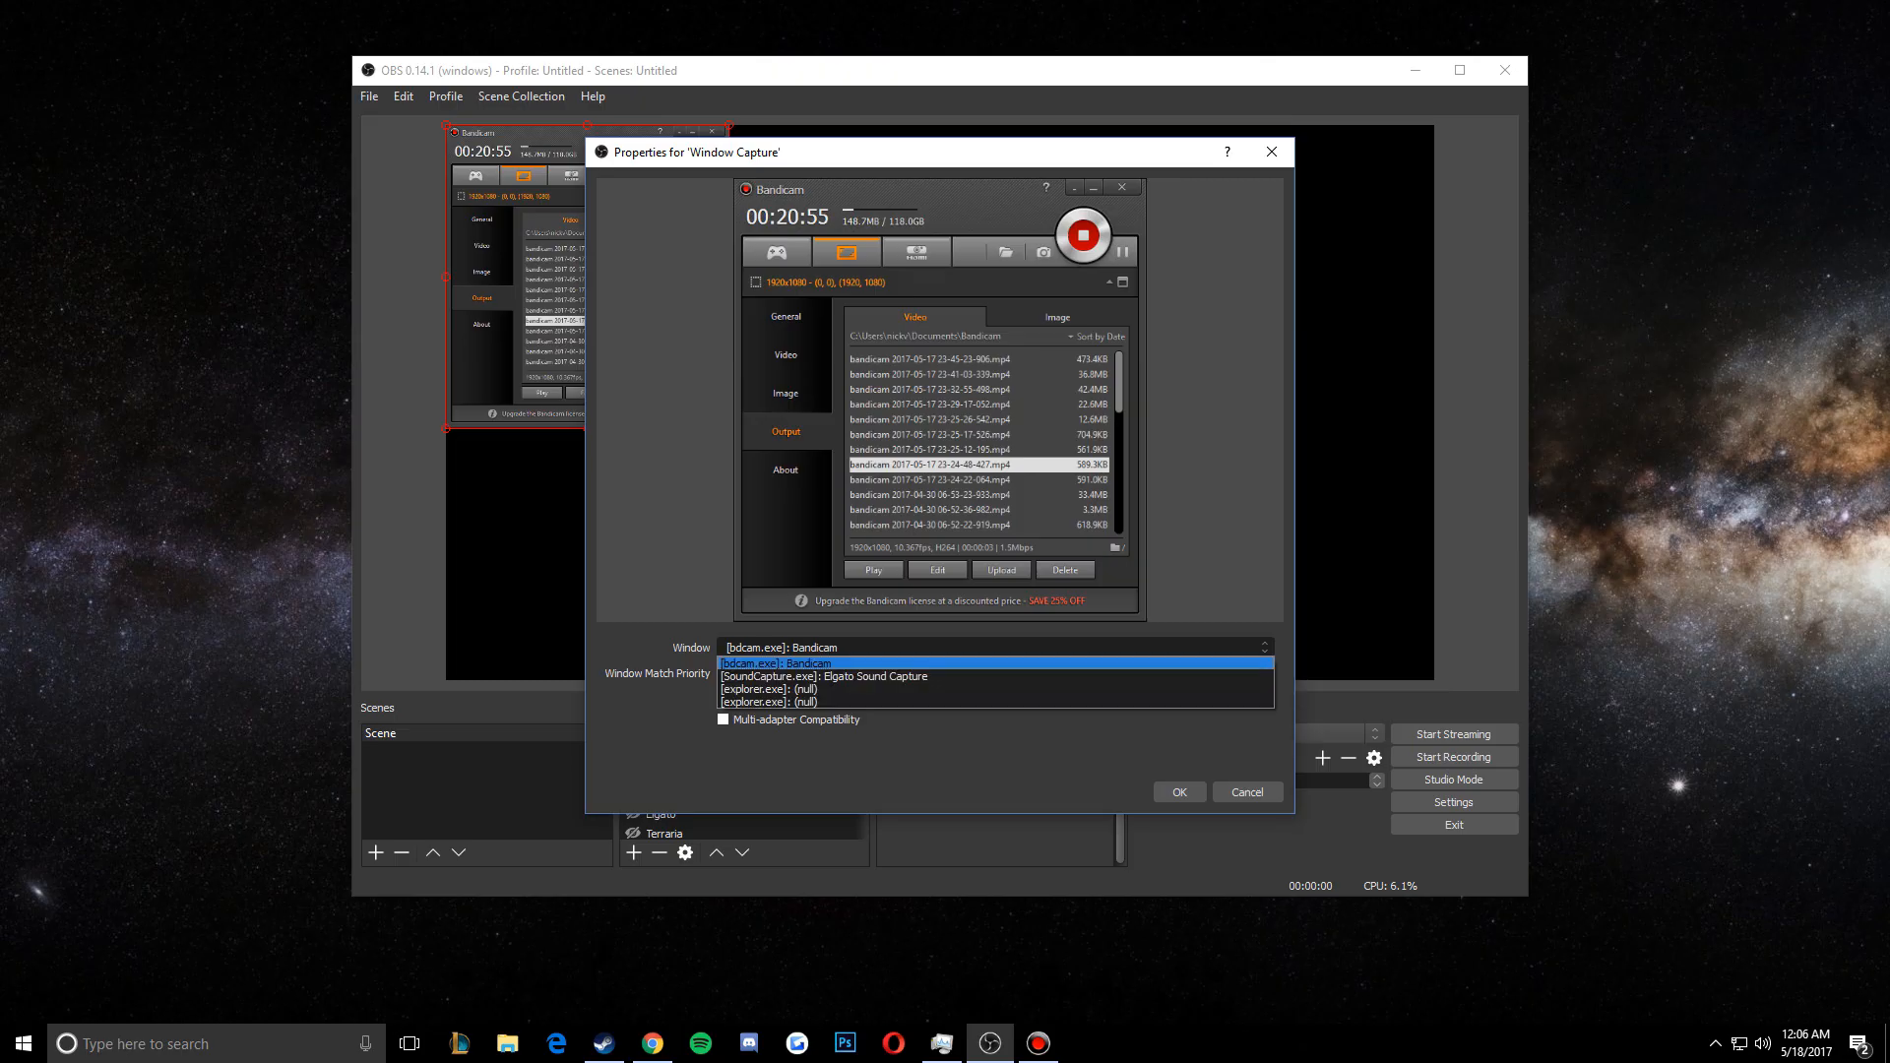
pyautogui.click(985, 675)
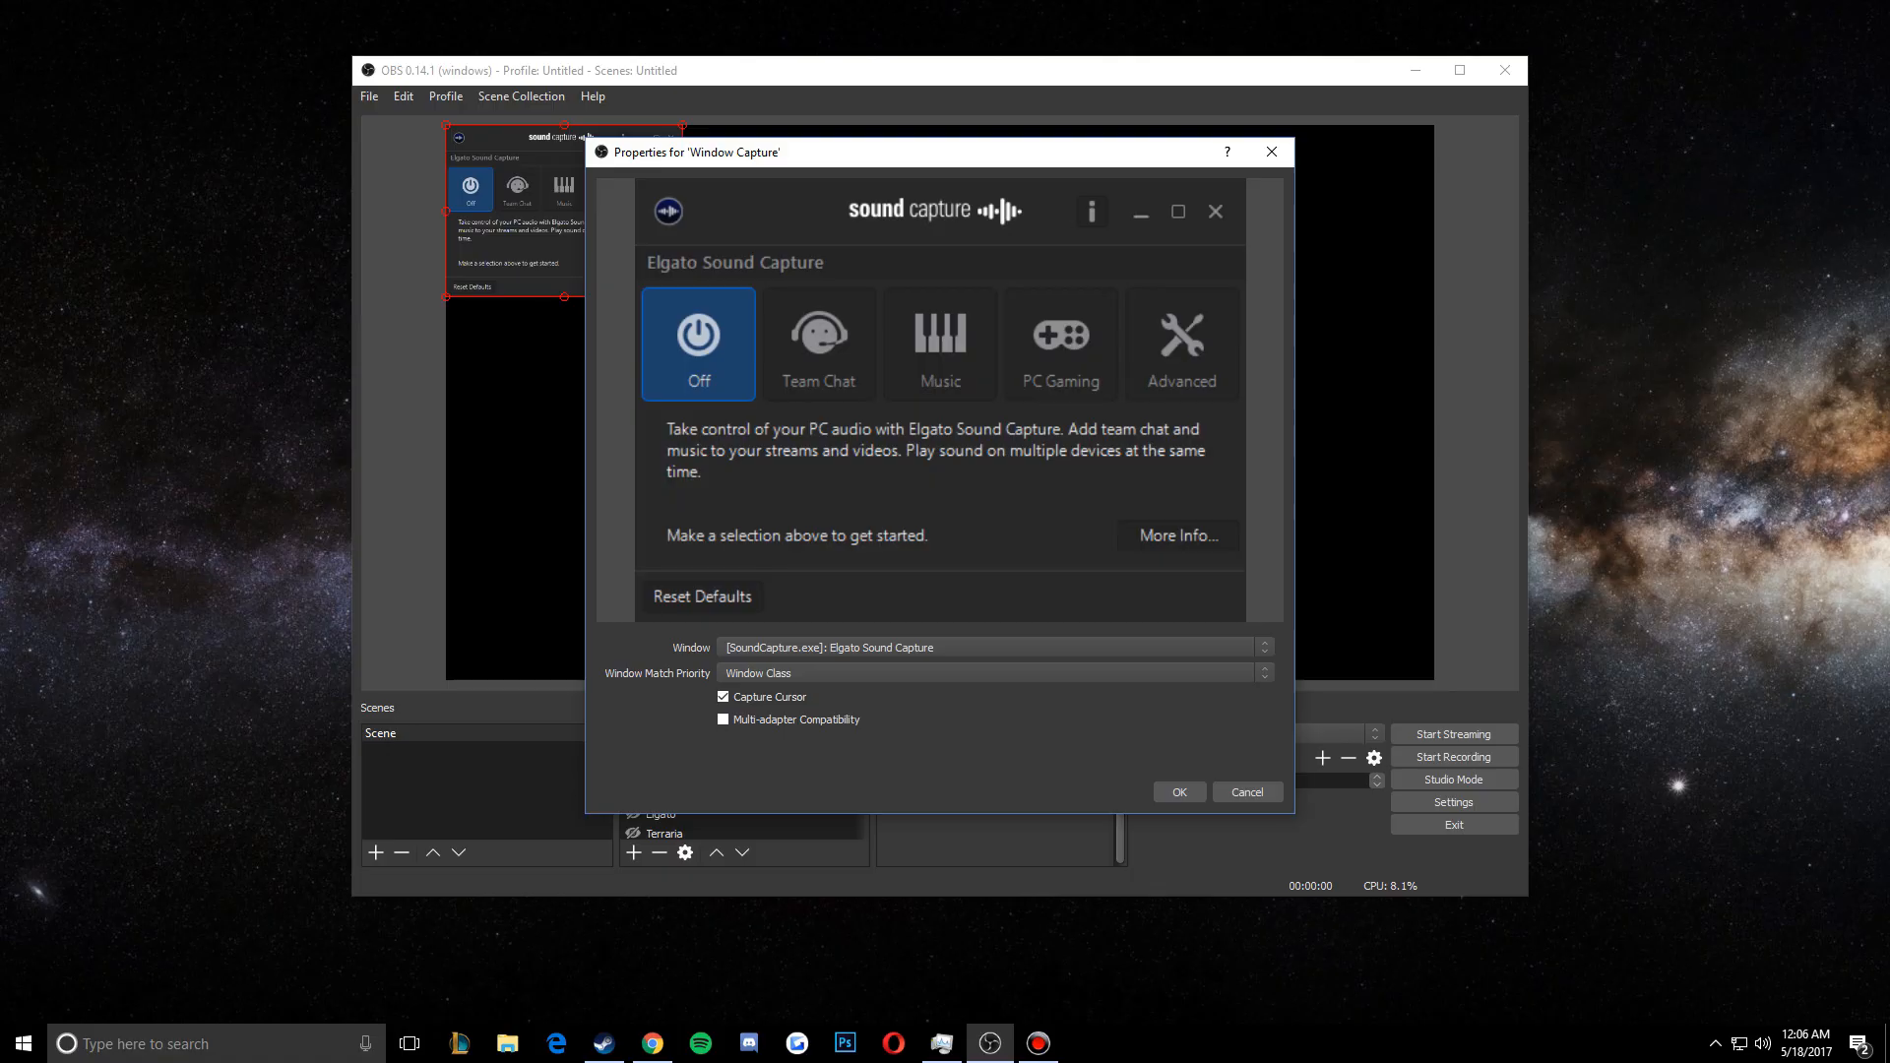
pyautogui.click(994, 647)
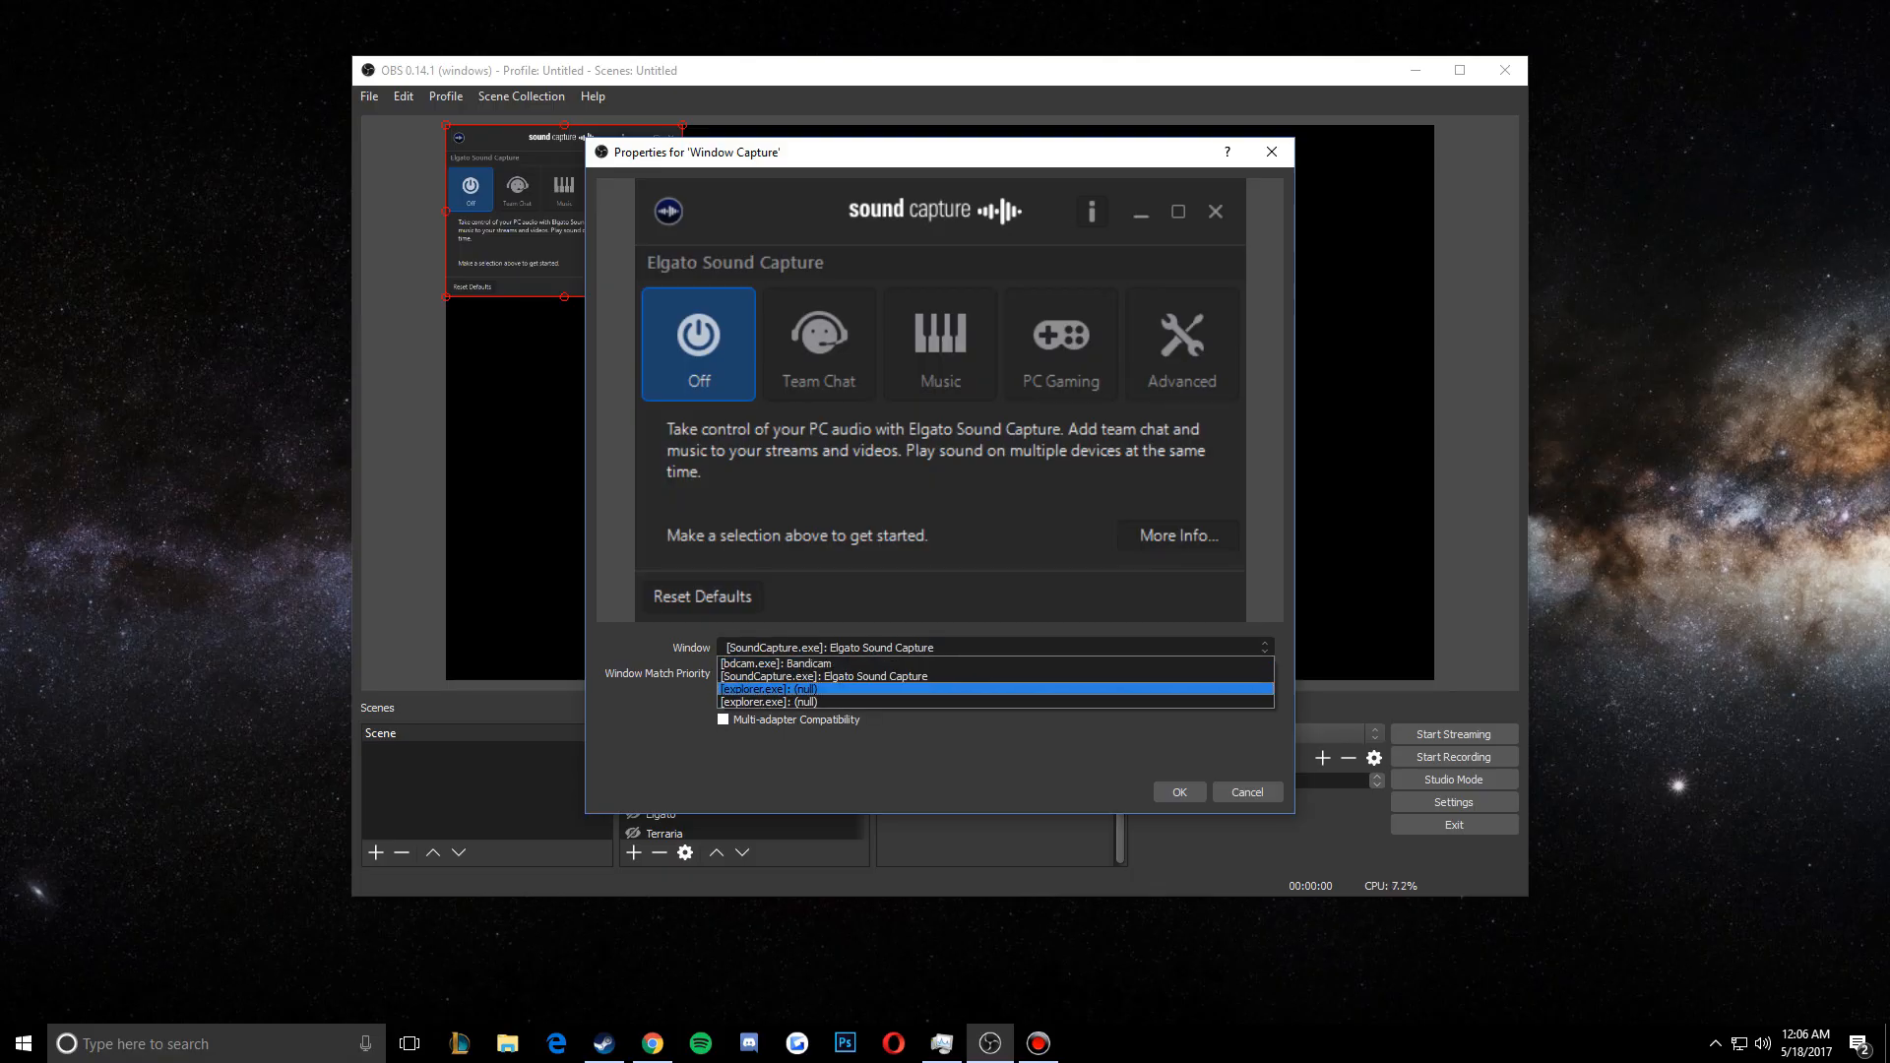
pyautogui.click(984, 663)
pyautogui.click(1247, 792)
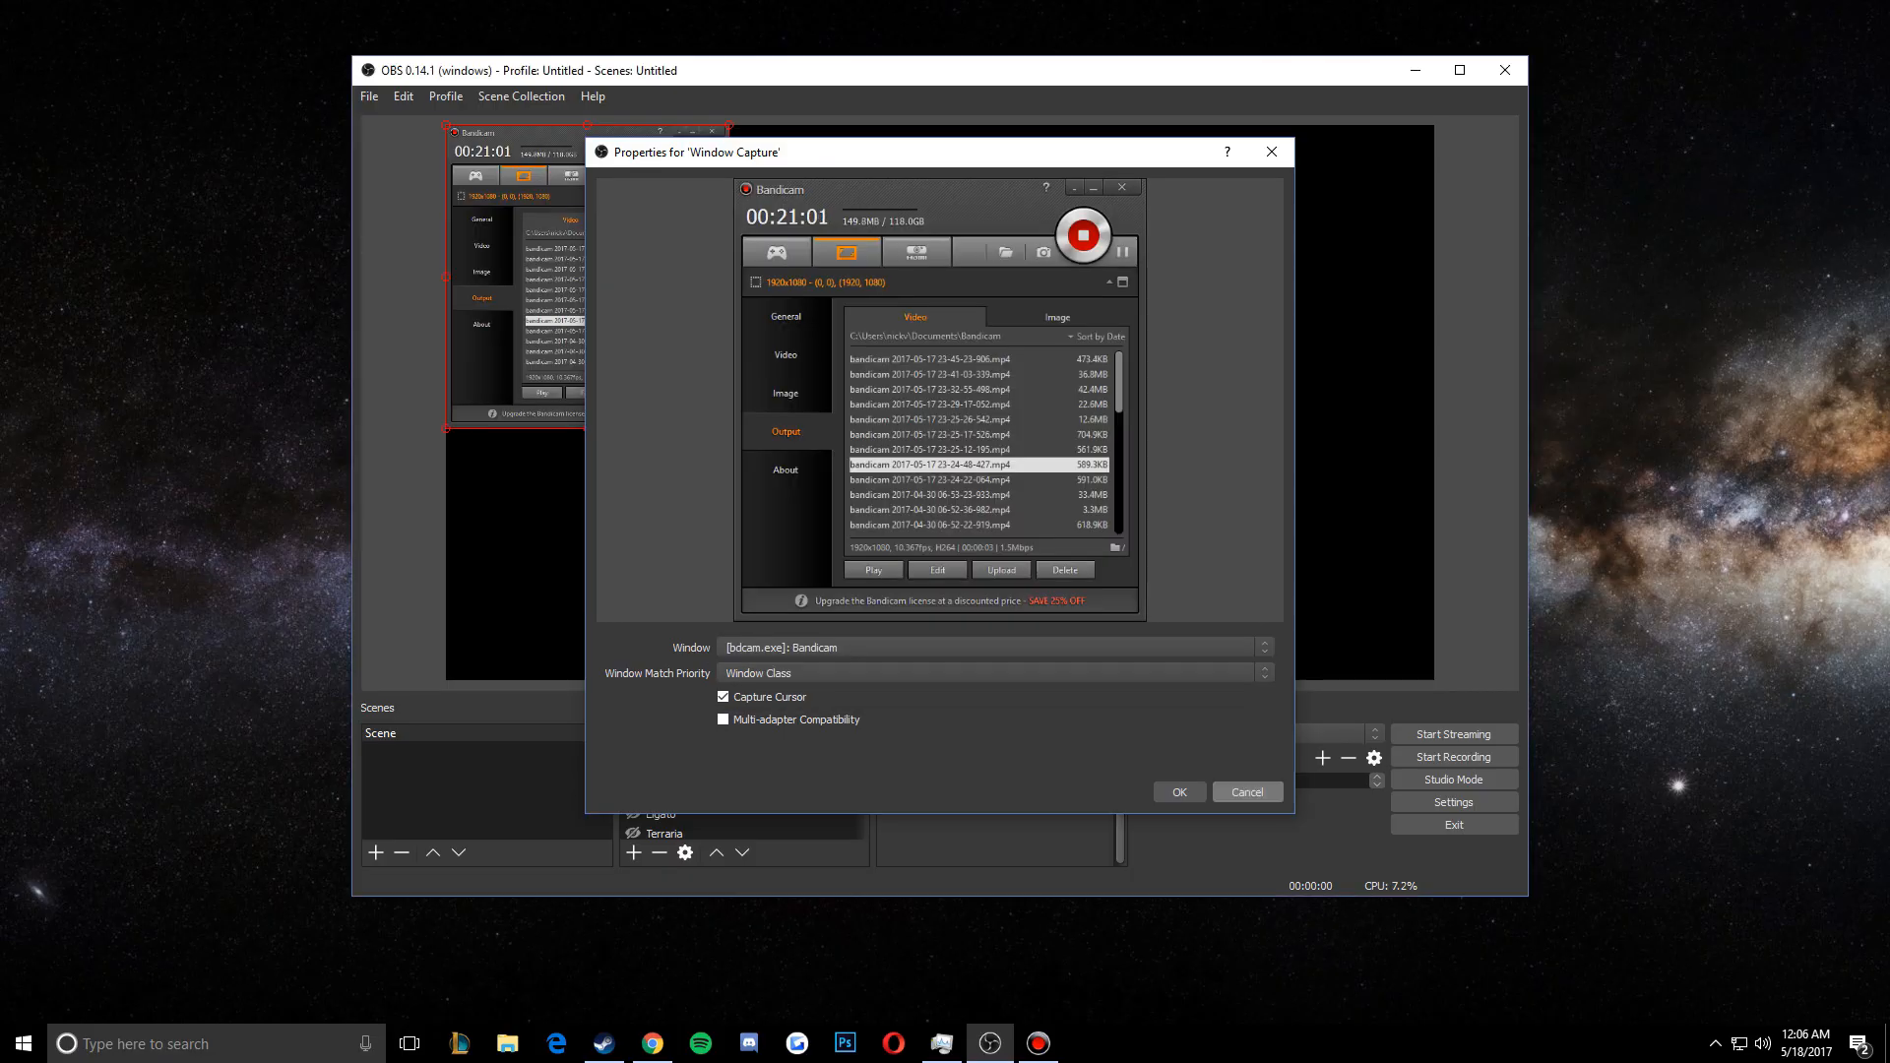
# Remove the Window Capture source from the scene
pyautogui.rightClick(646, 268)
pyautogui.click(925, 296)
pyautogui.click(640, 280)
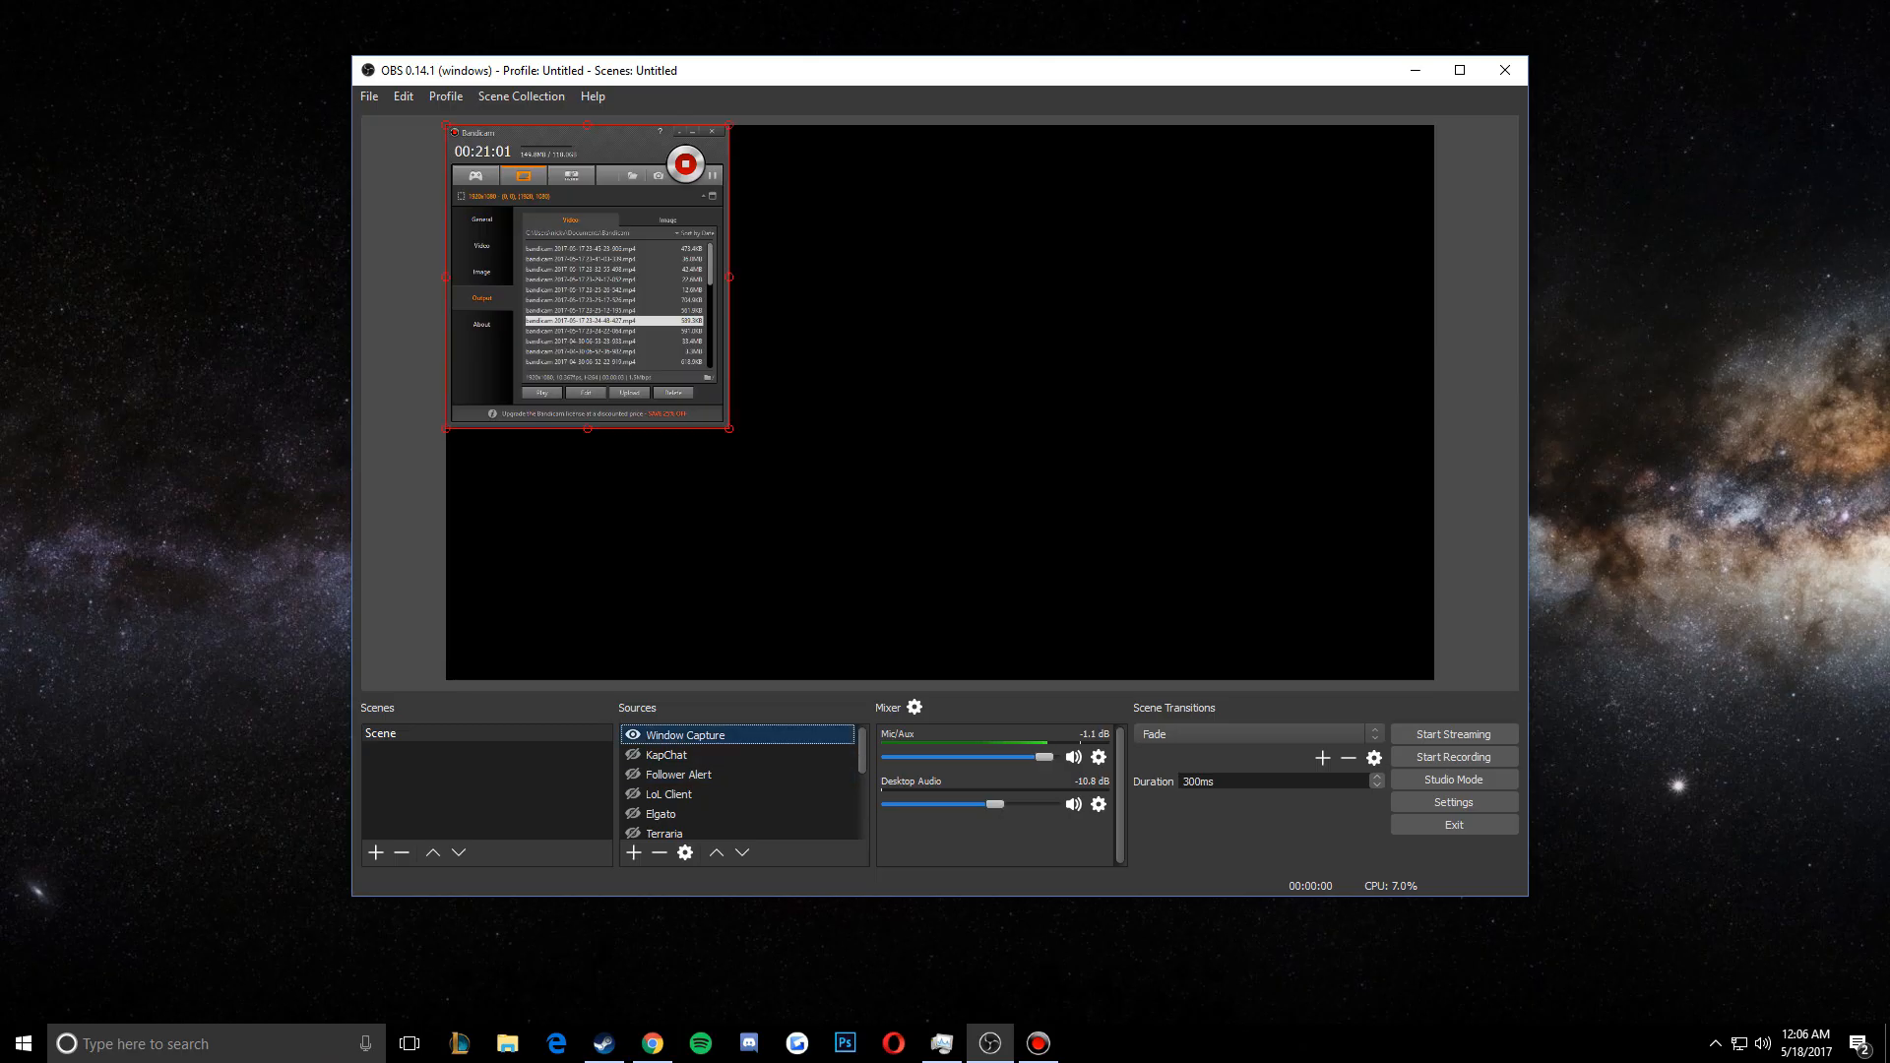
pyautogui.rightClick(711, 734)
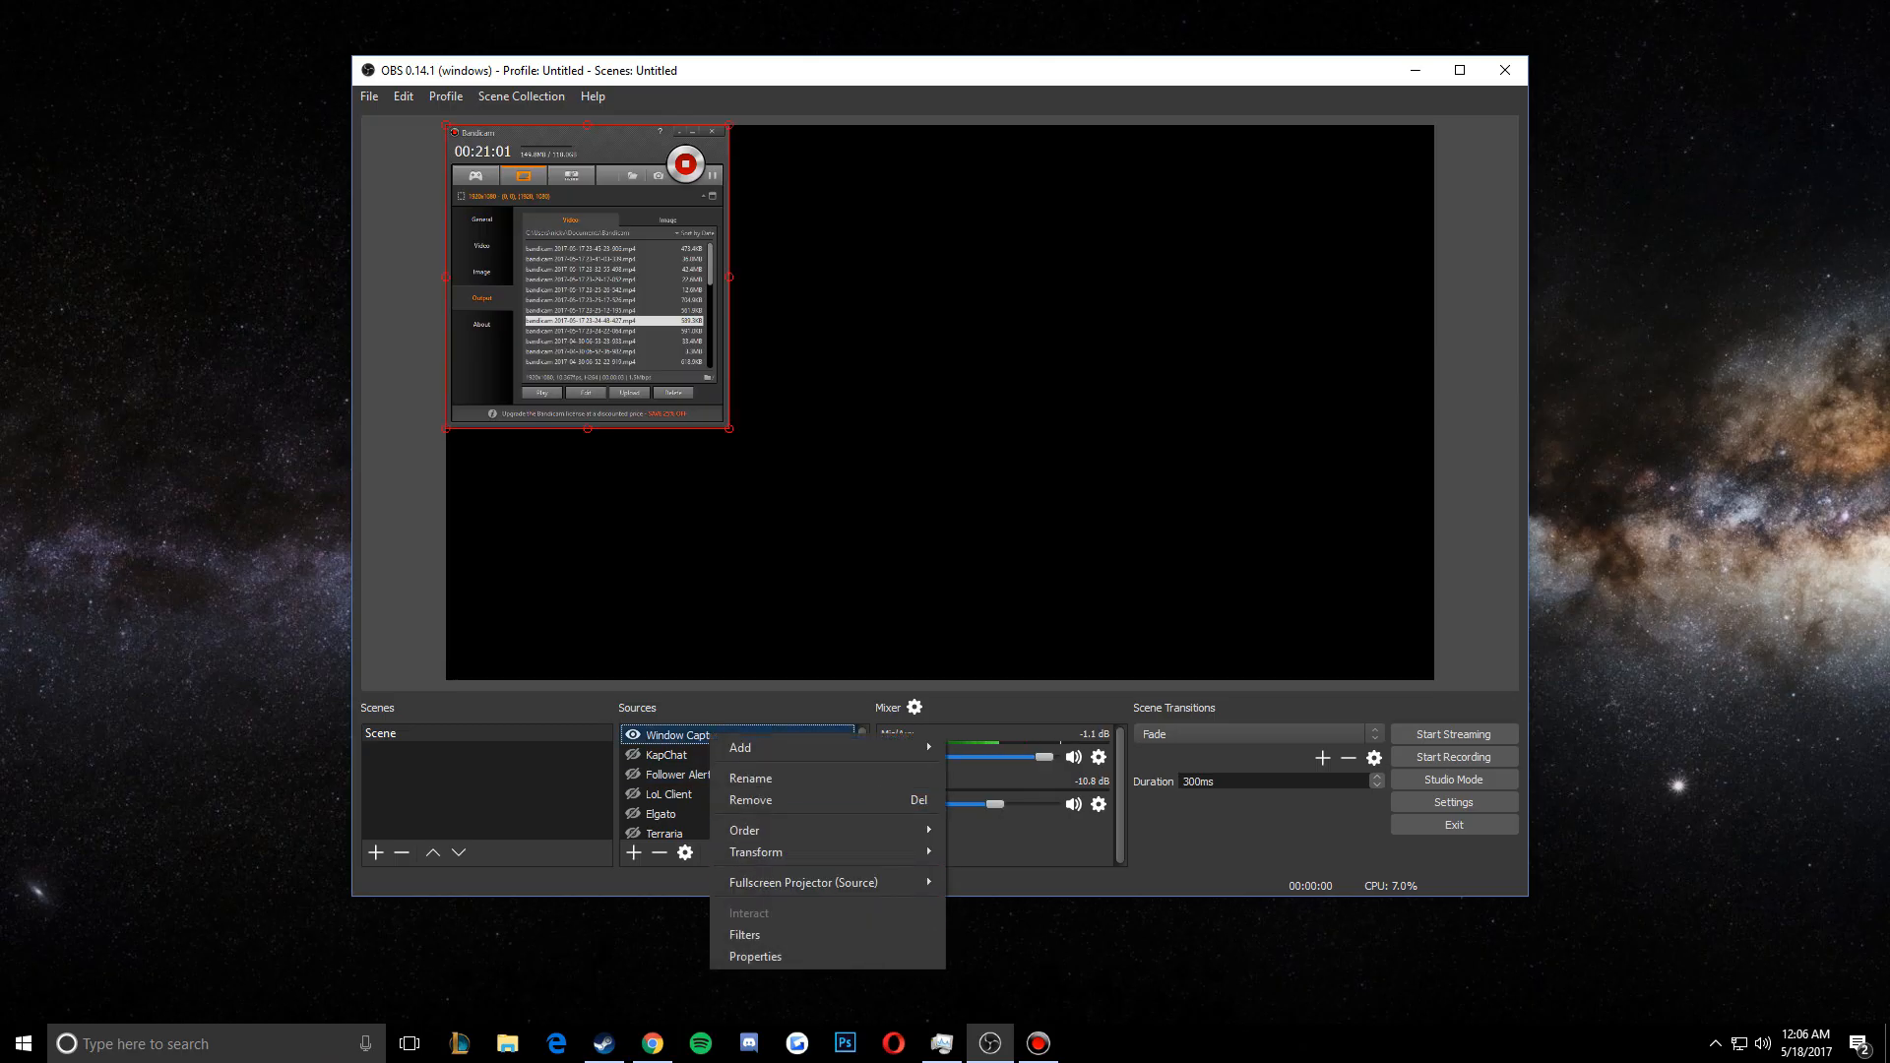
pyautogui.click(753, 800)
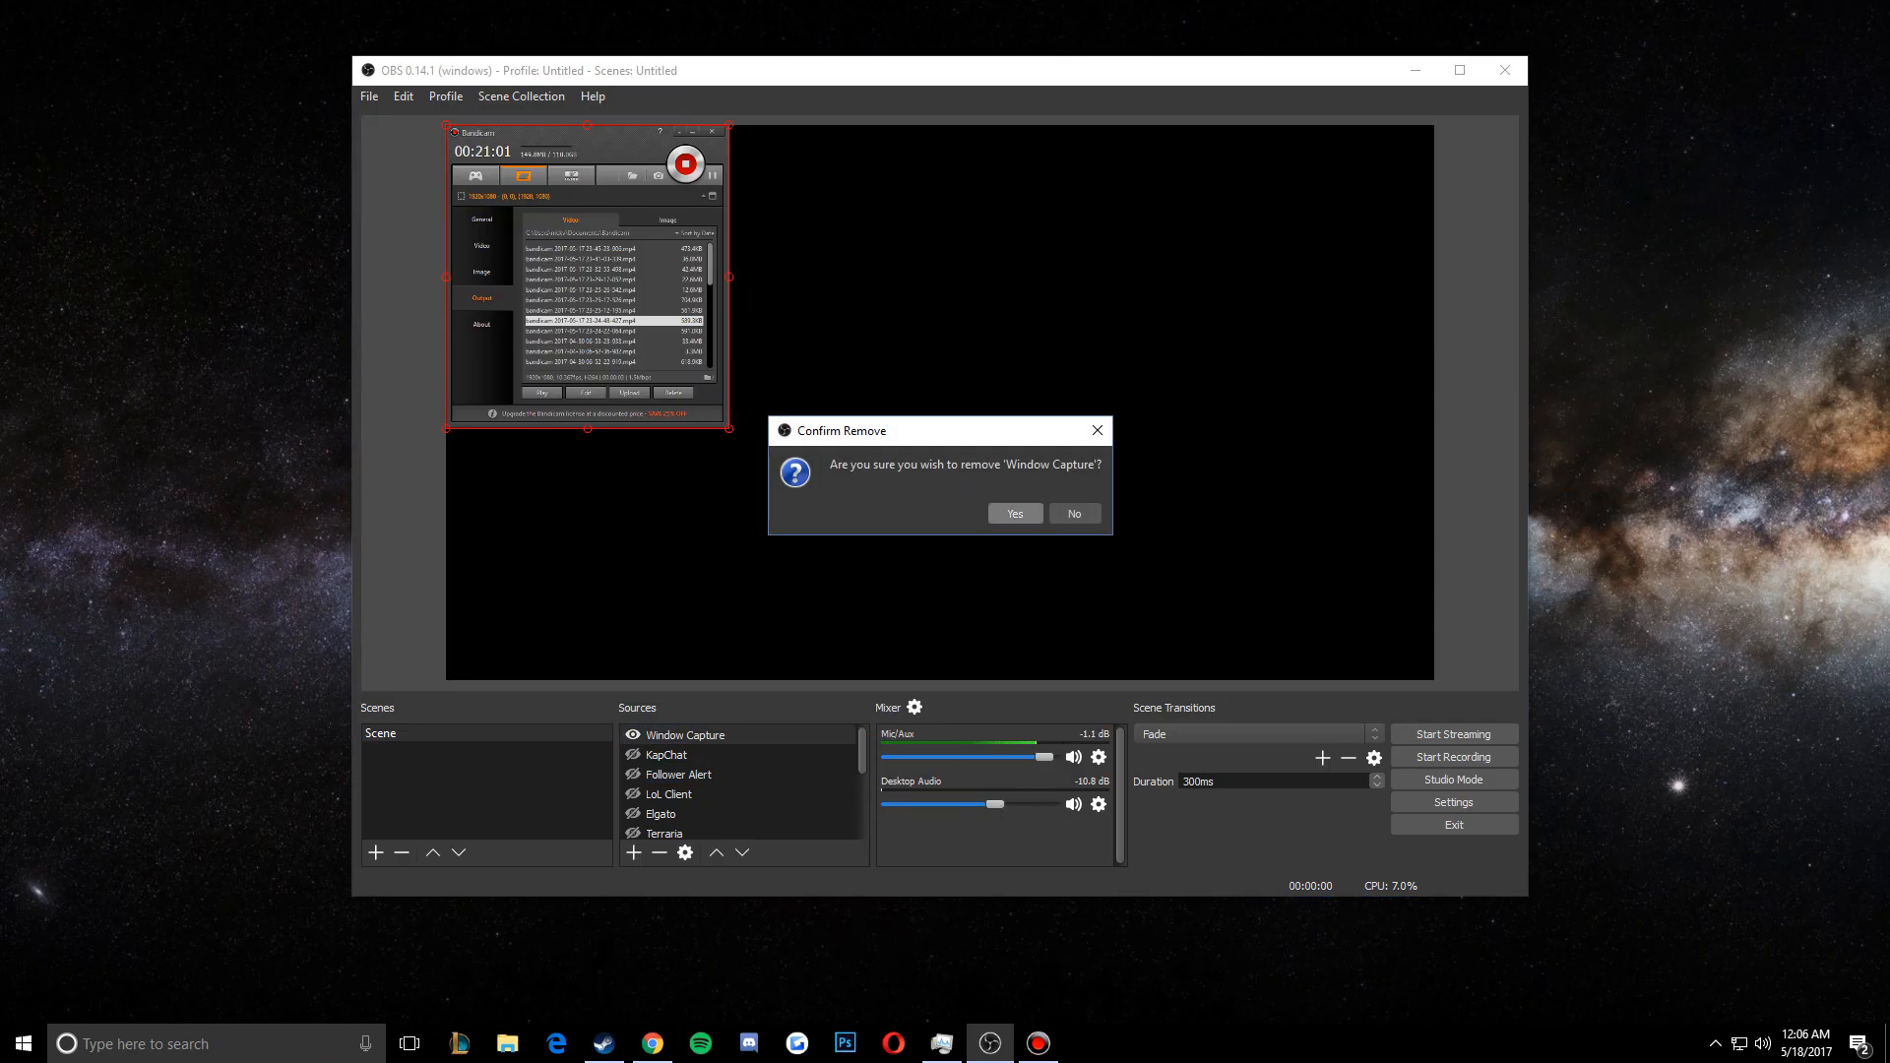
pyautogui.click(1015, 514)
pyautogui.scroll(-2, 708, 787)
pyautogui.scroll(1, 704, 795)
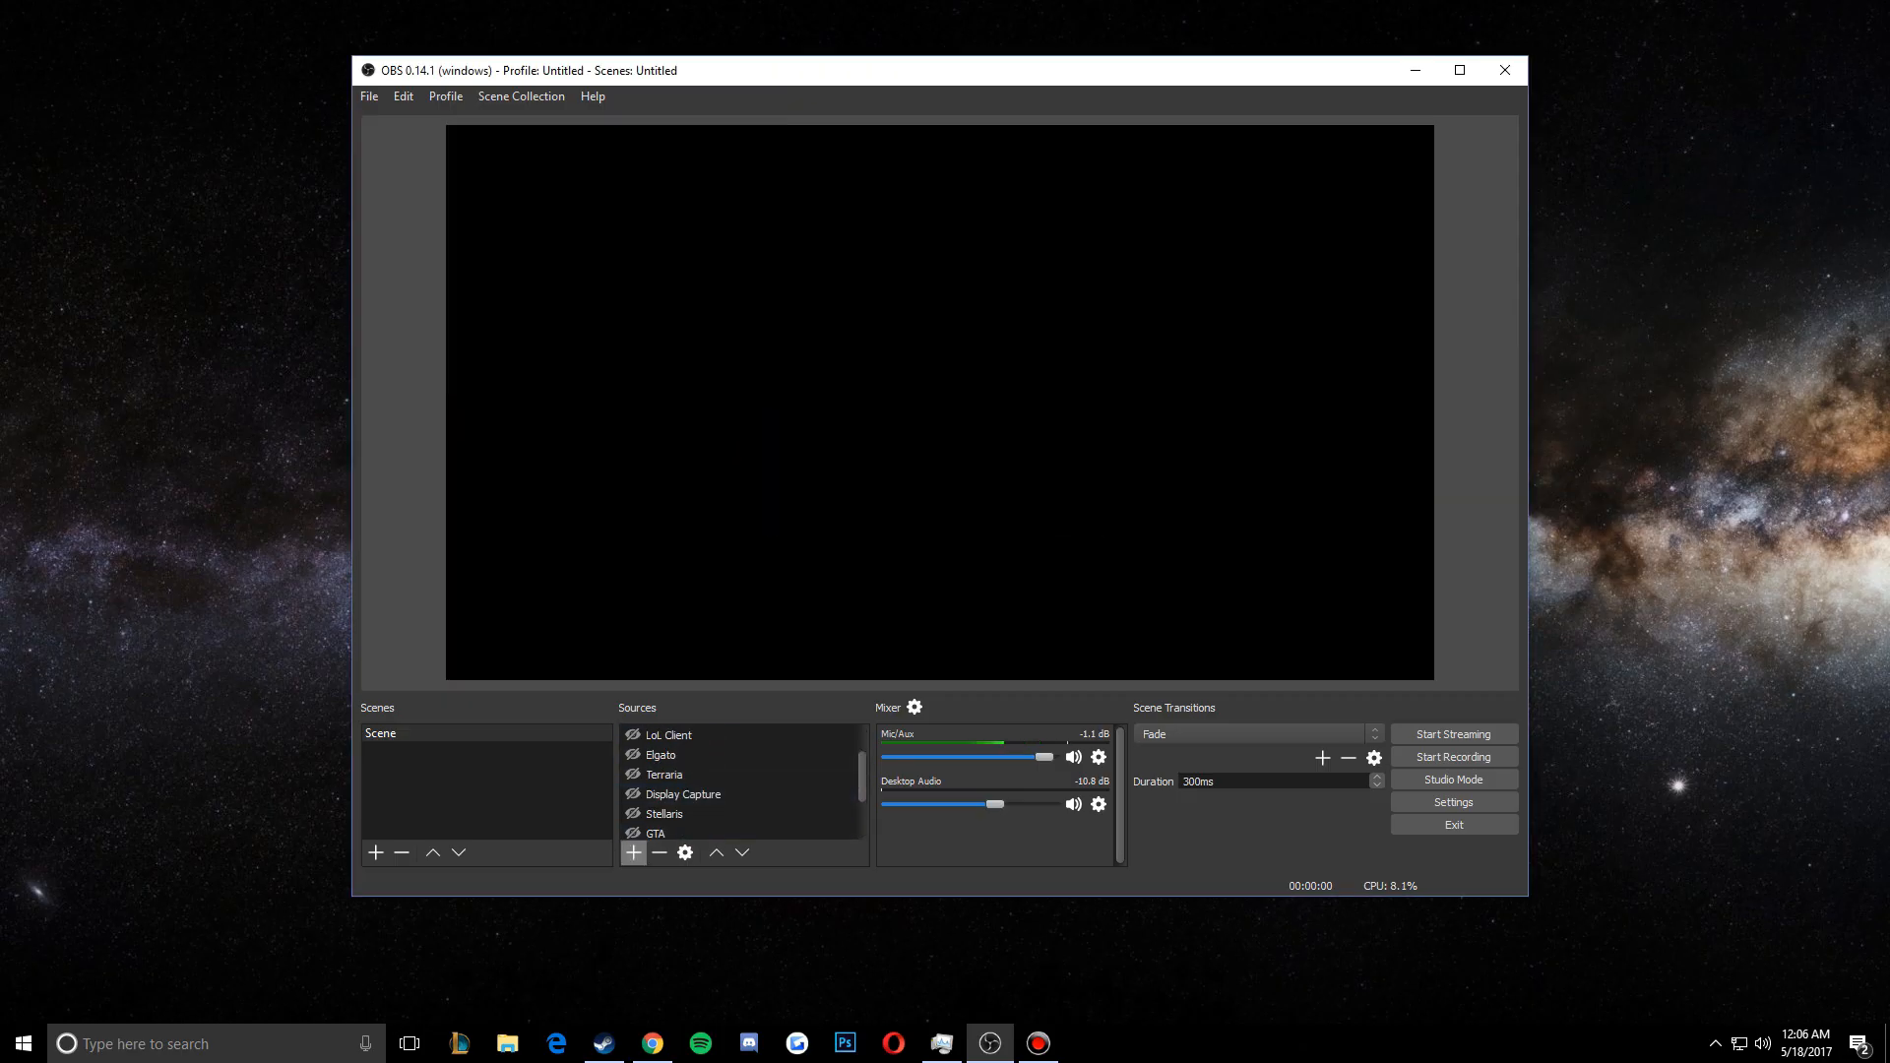
pyautogui.click(633, 853)
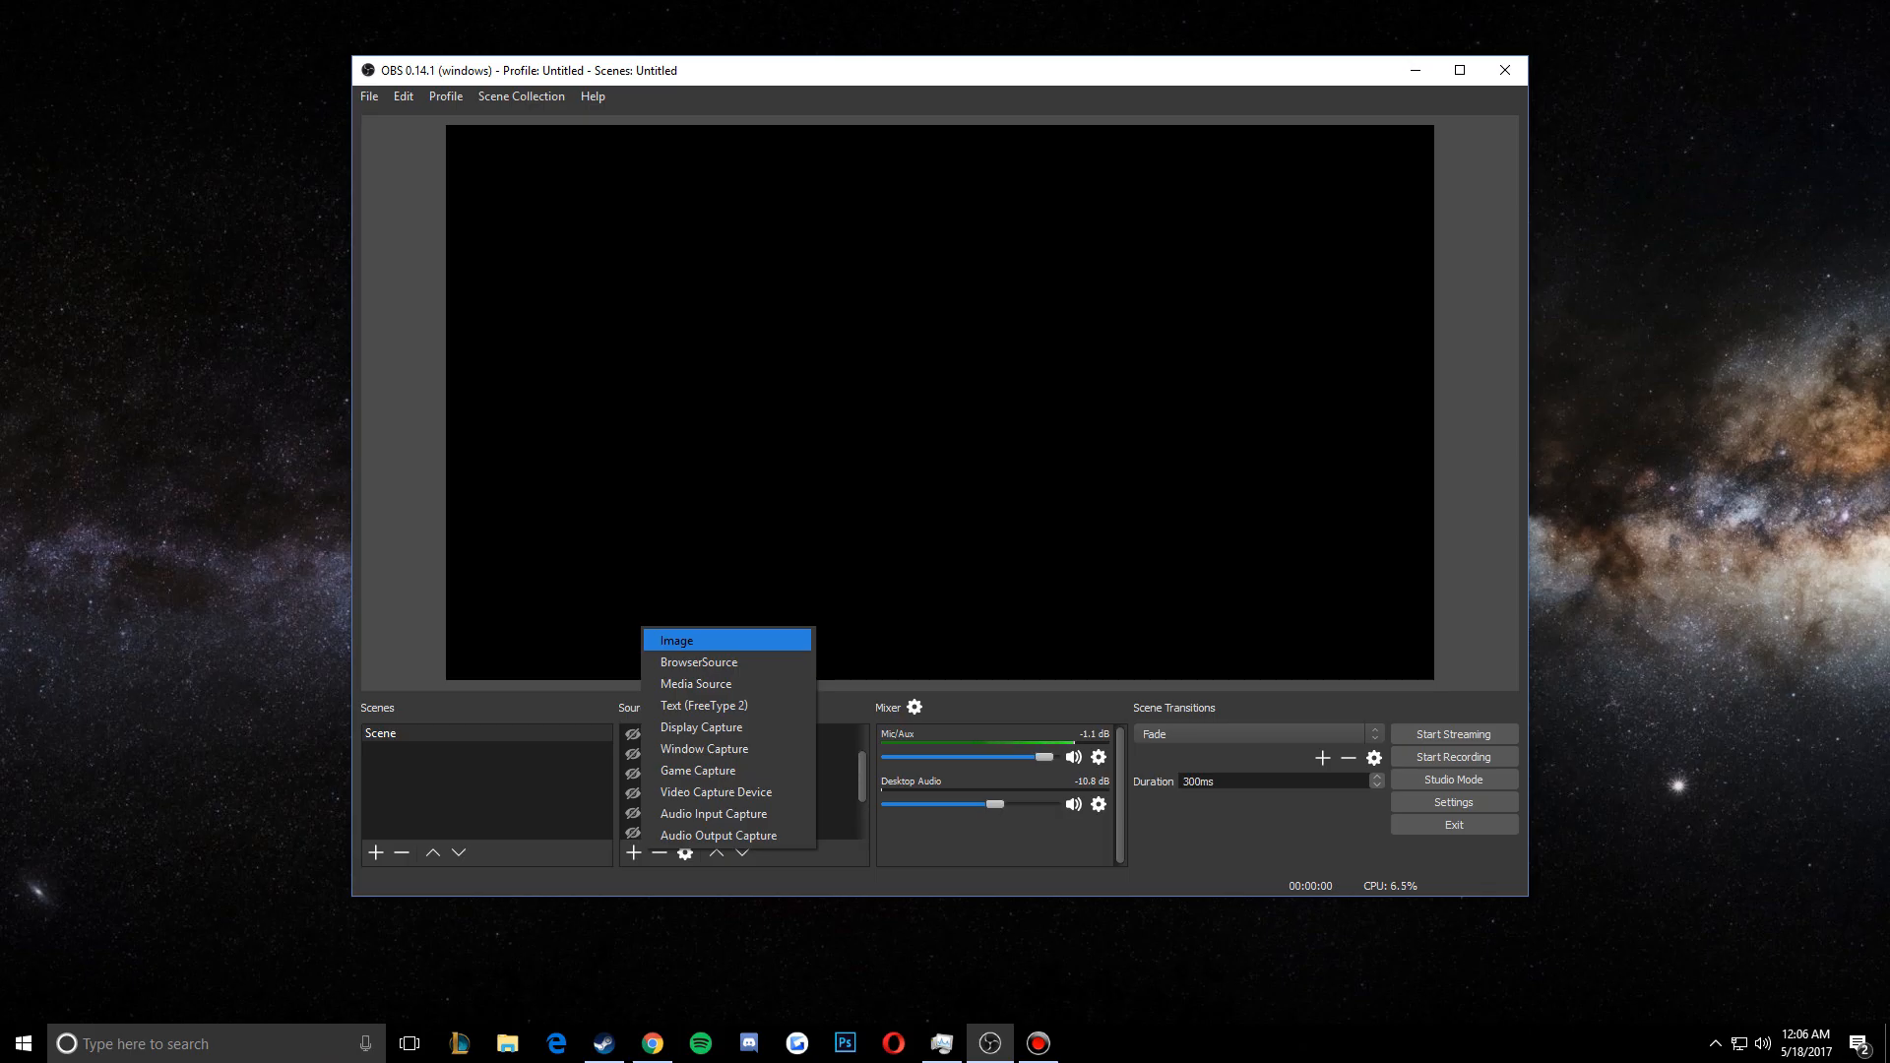
pyautogui.press('Down')
pyautogui.press('Down')
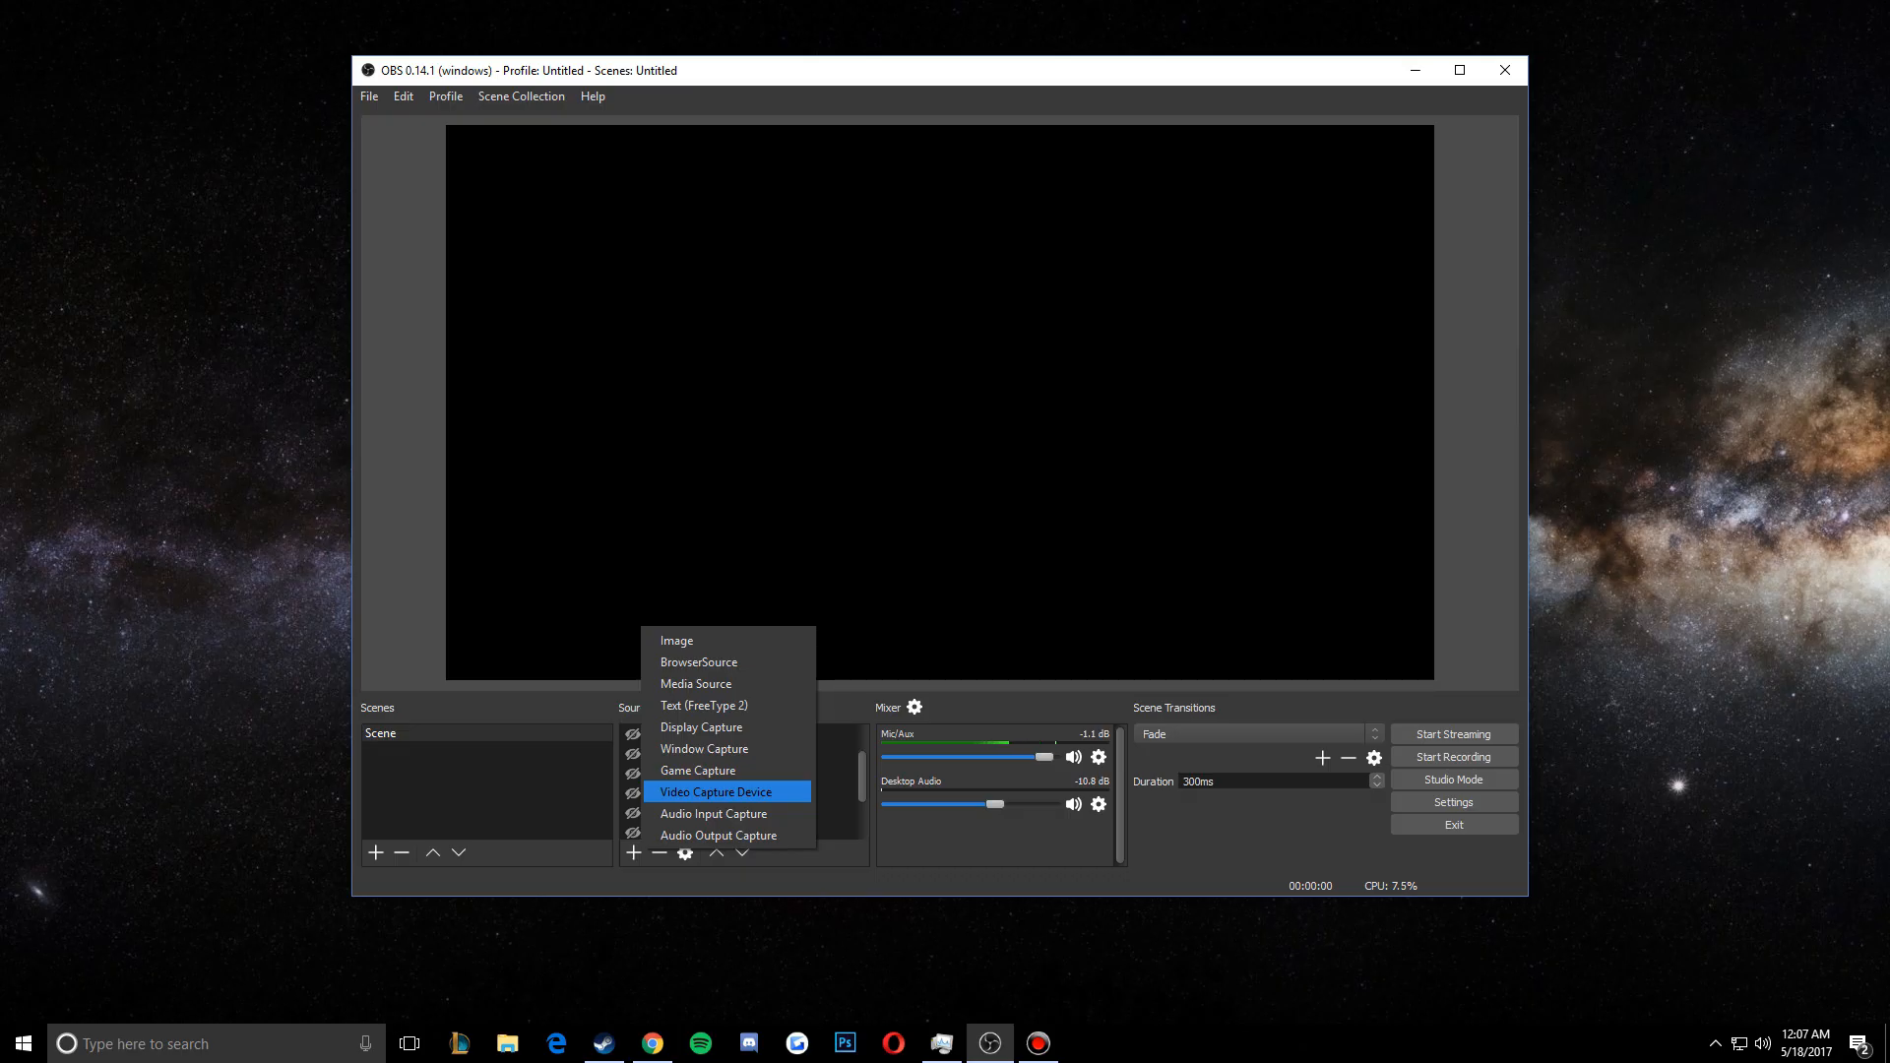
pyautogui.press('Up')
pyautogui.press('Up')
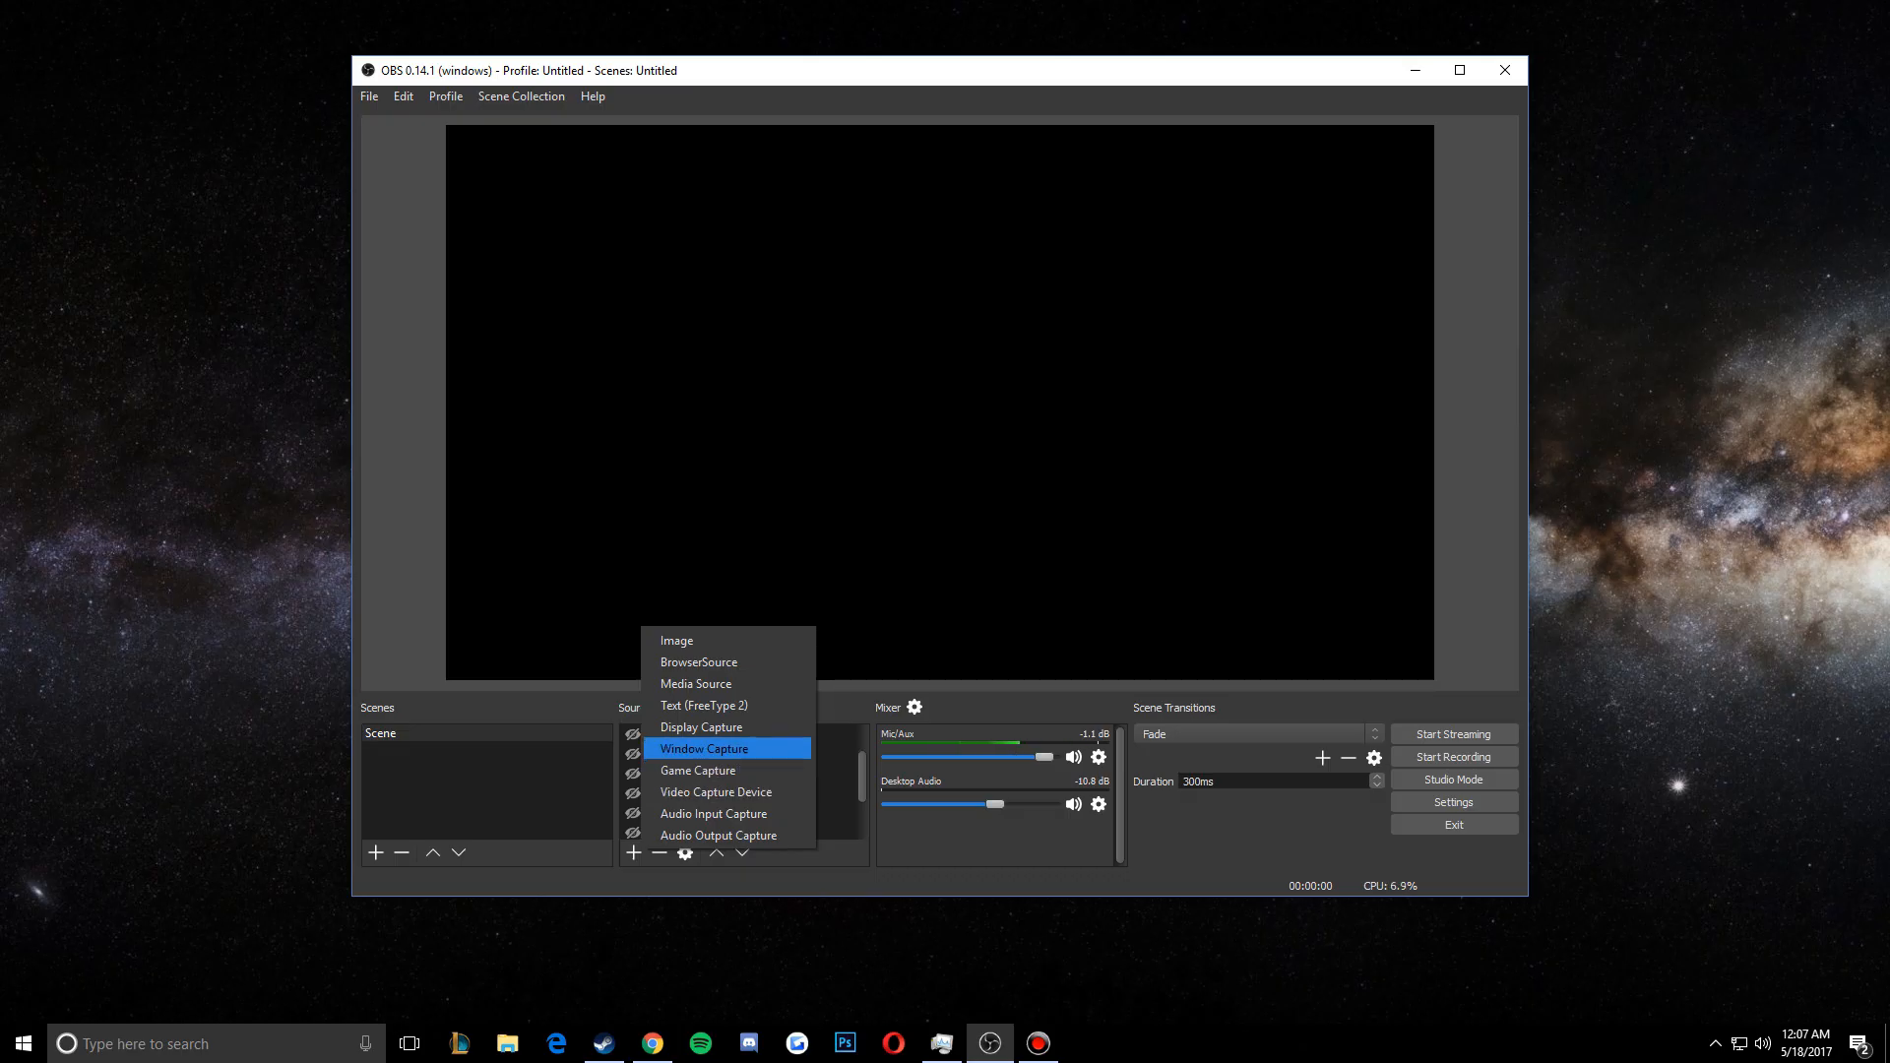
pyautogui.press('Down')
pyautogui.press('Return')
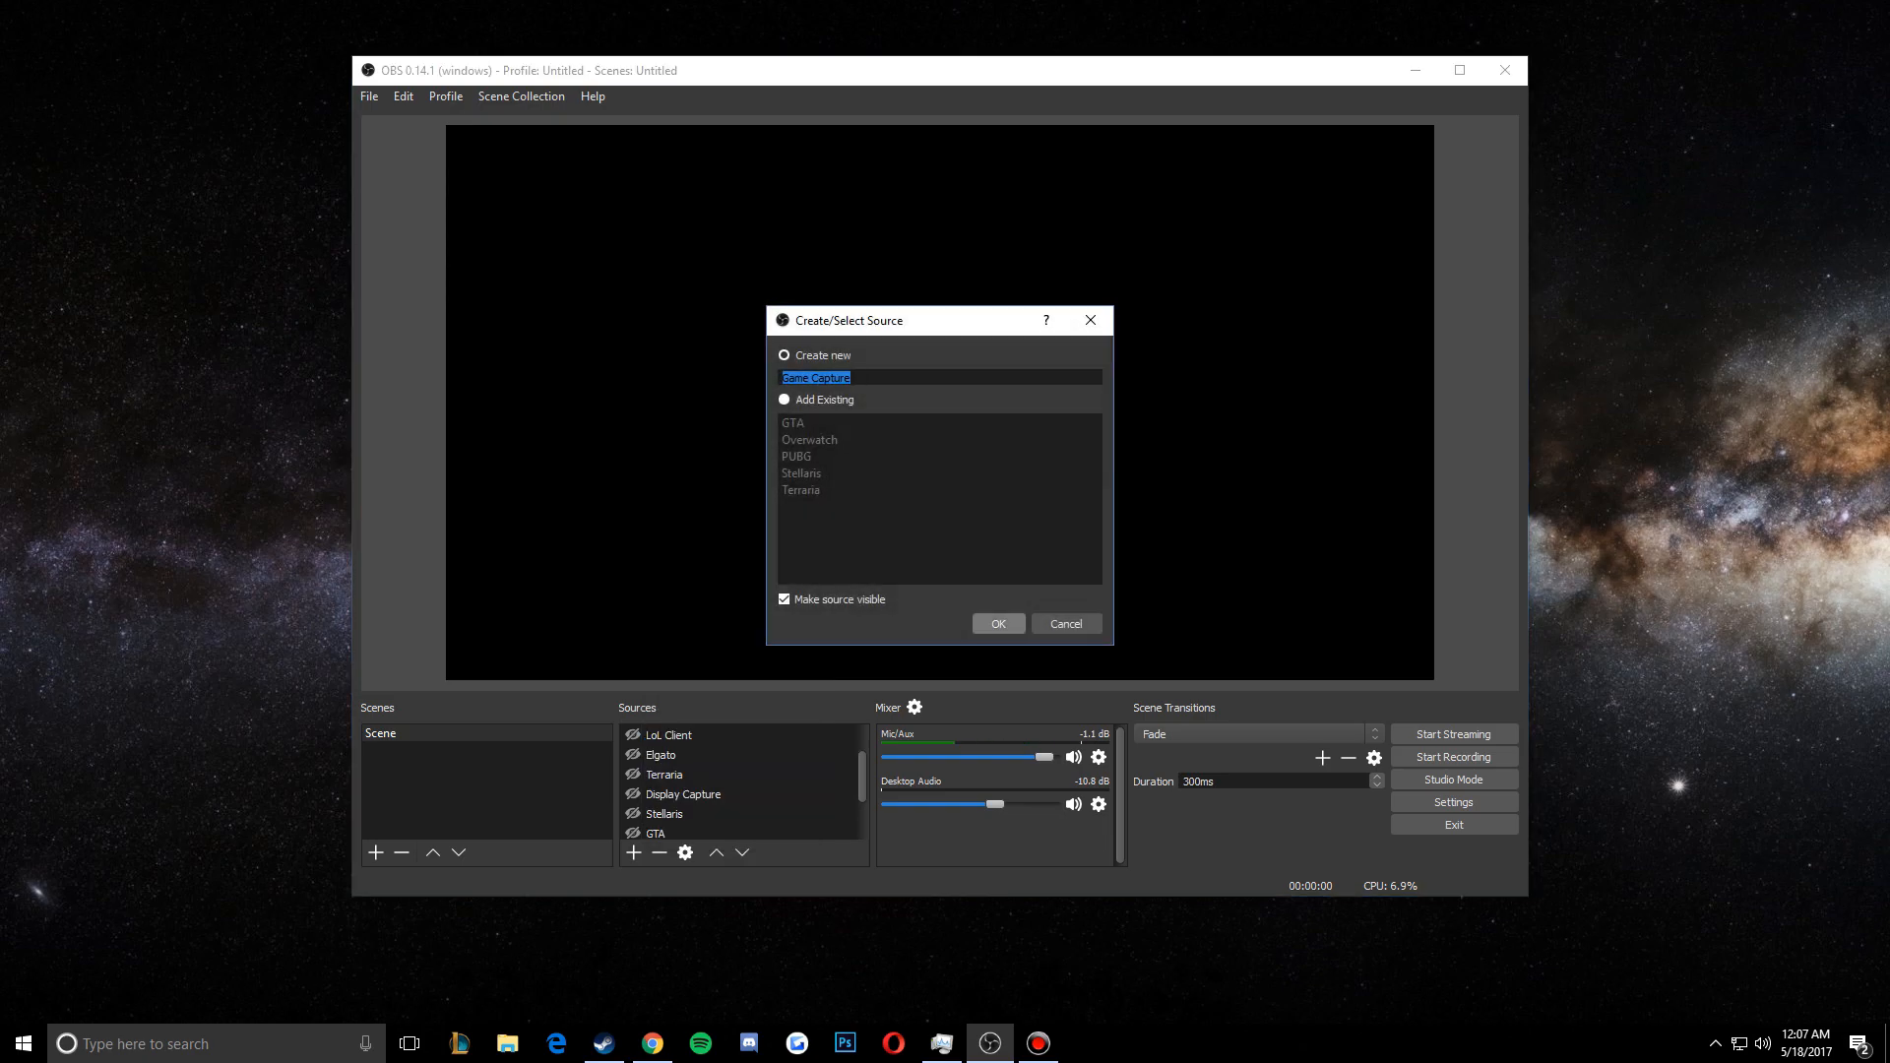
pyautogui.press('Escape')
pyautogui.scroll(-1, 738, 782)
# Switch to Steam and browse the game library, viewing the PLAYERUNKNOWN'S BATTLEGROUNDS page
pyautogui.click(604, 1043)
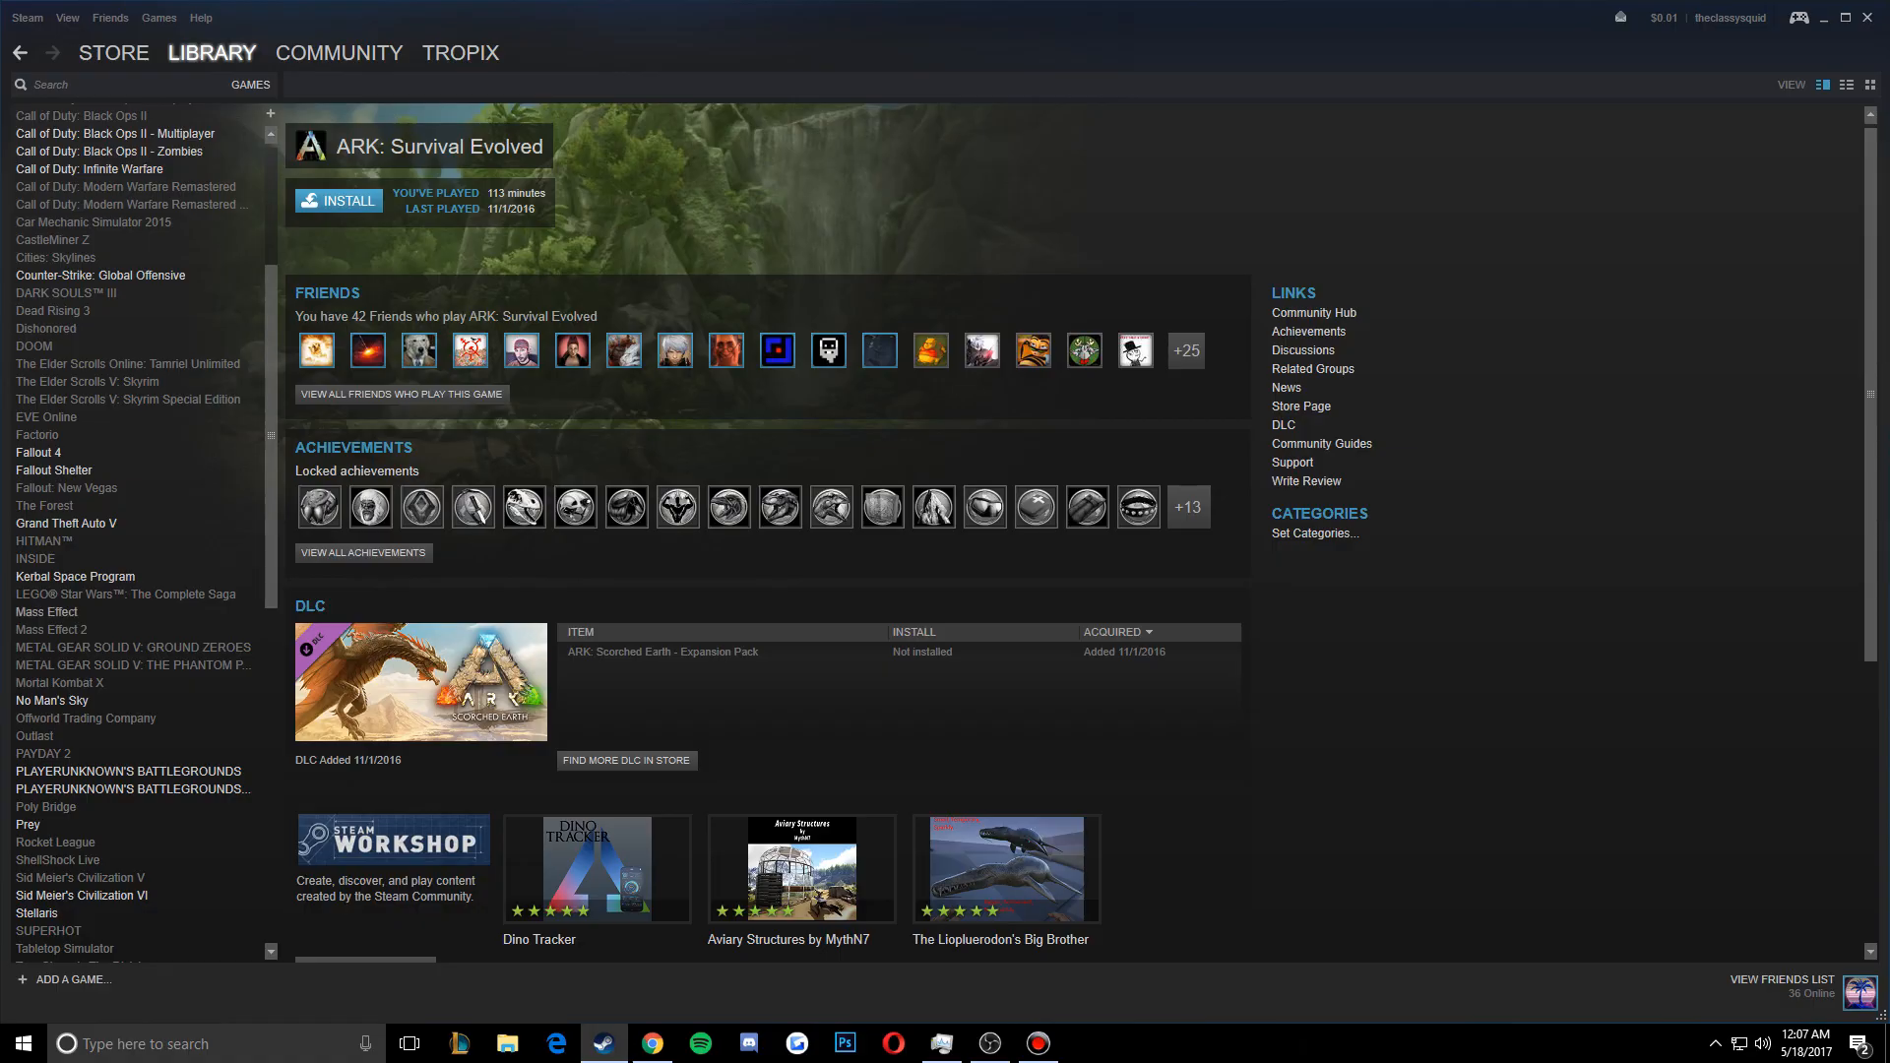
pyautogui.scroll(-3, 147, 594)
pyautogui.click(128, 595)
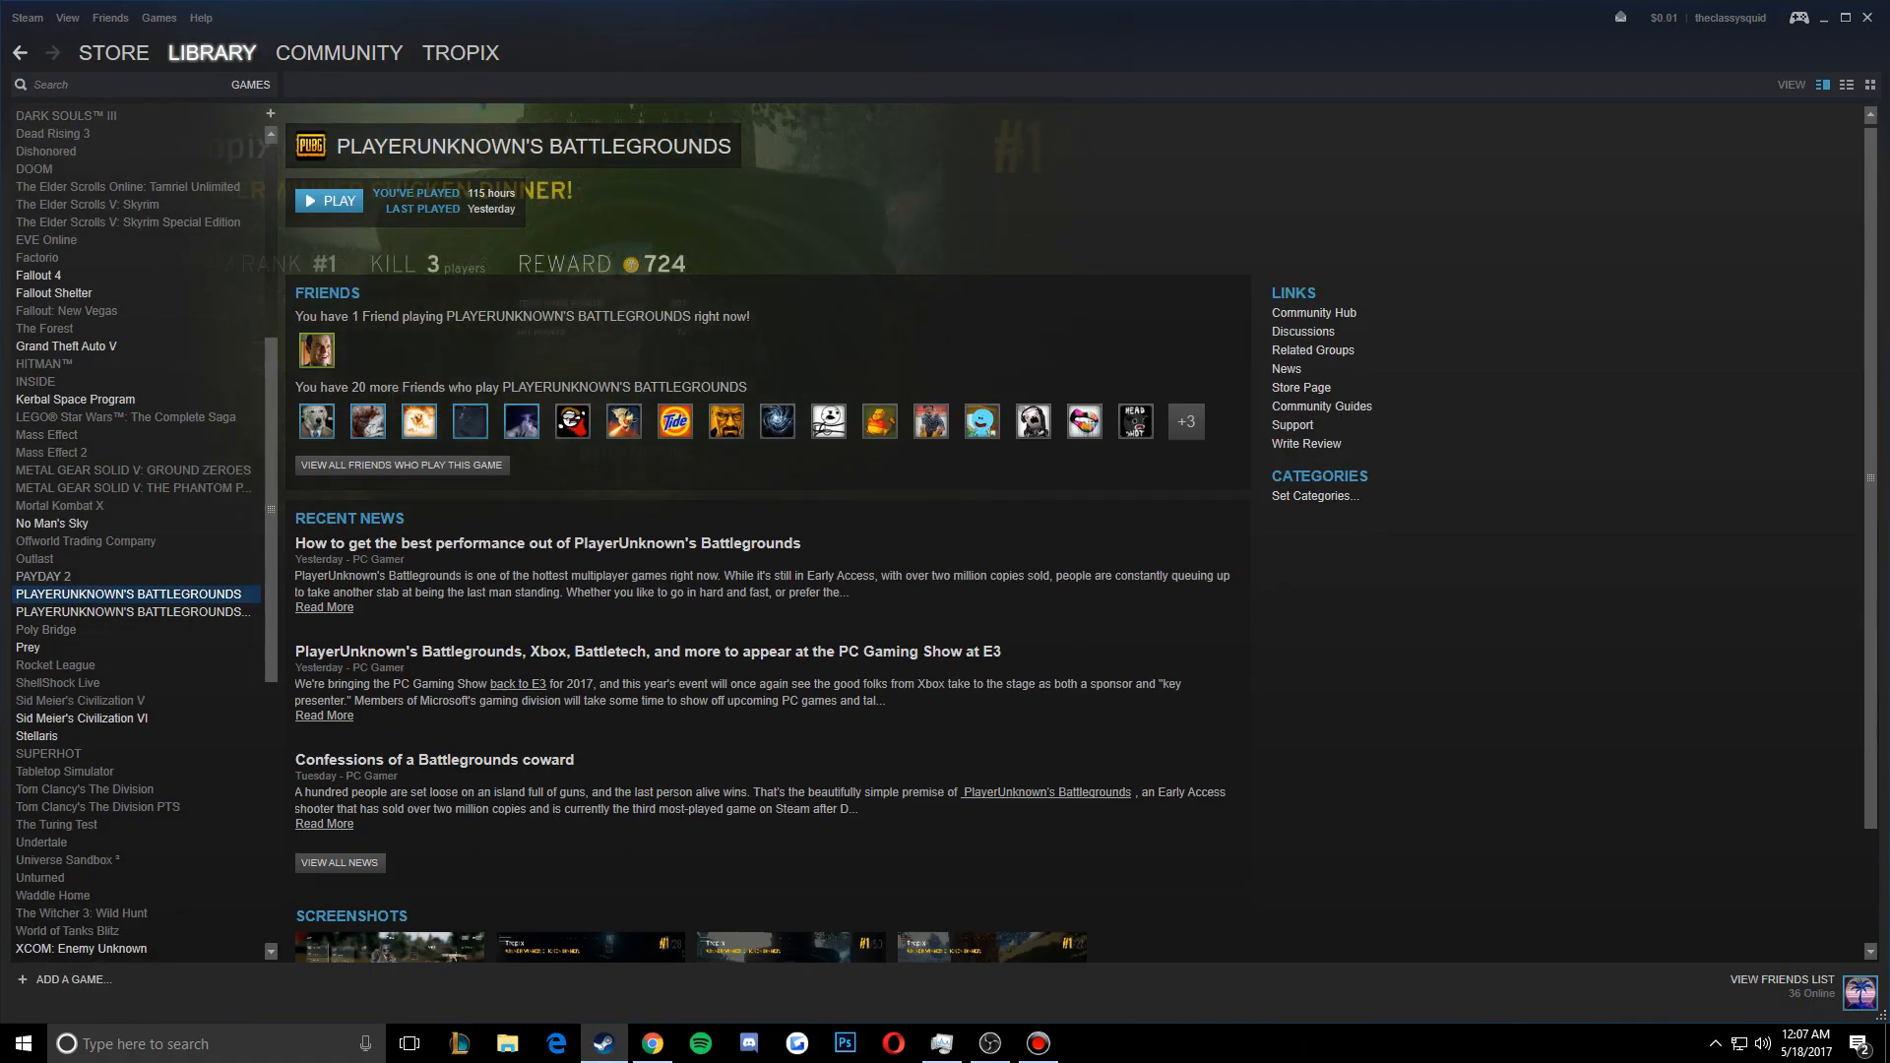
pyautogui.scroll(-1, 128, 595)
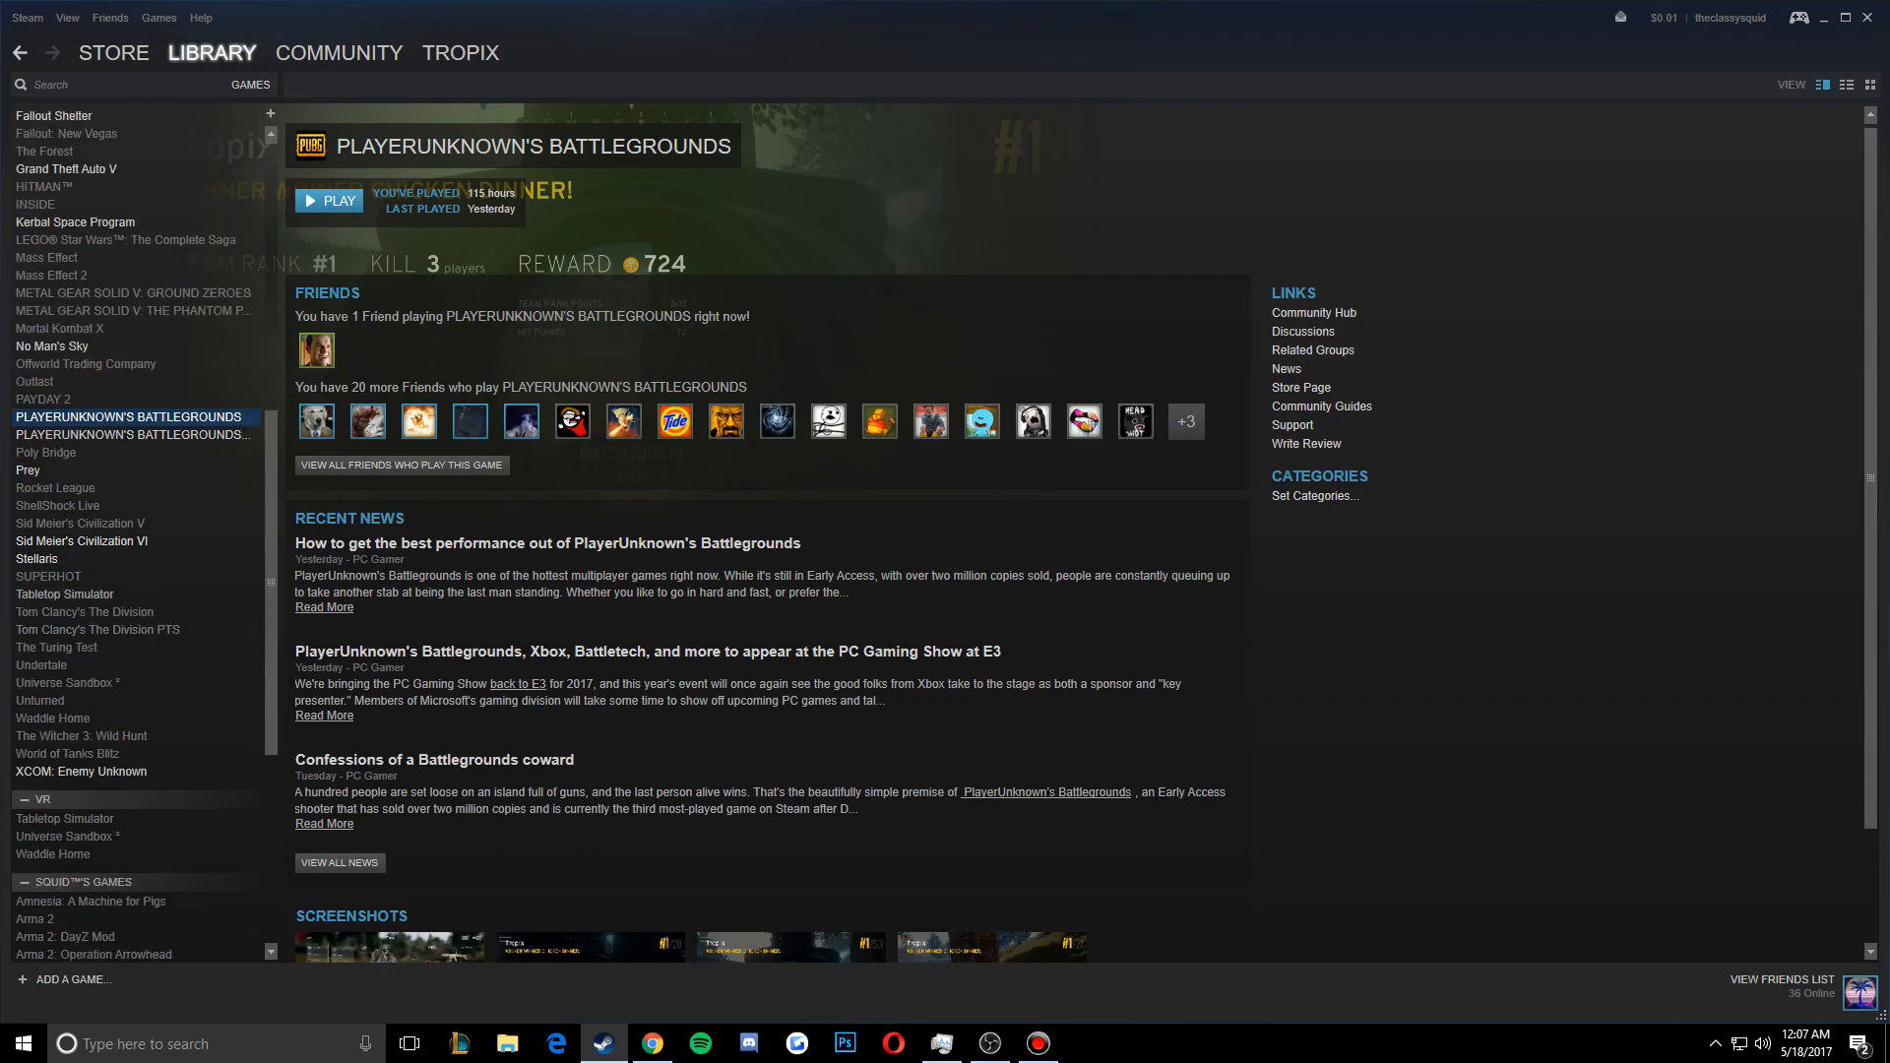
pyautogui.scroll(6, 128, 577)
pyautogui.scroll(4, 128, 577)
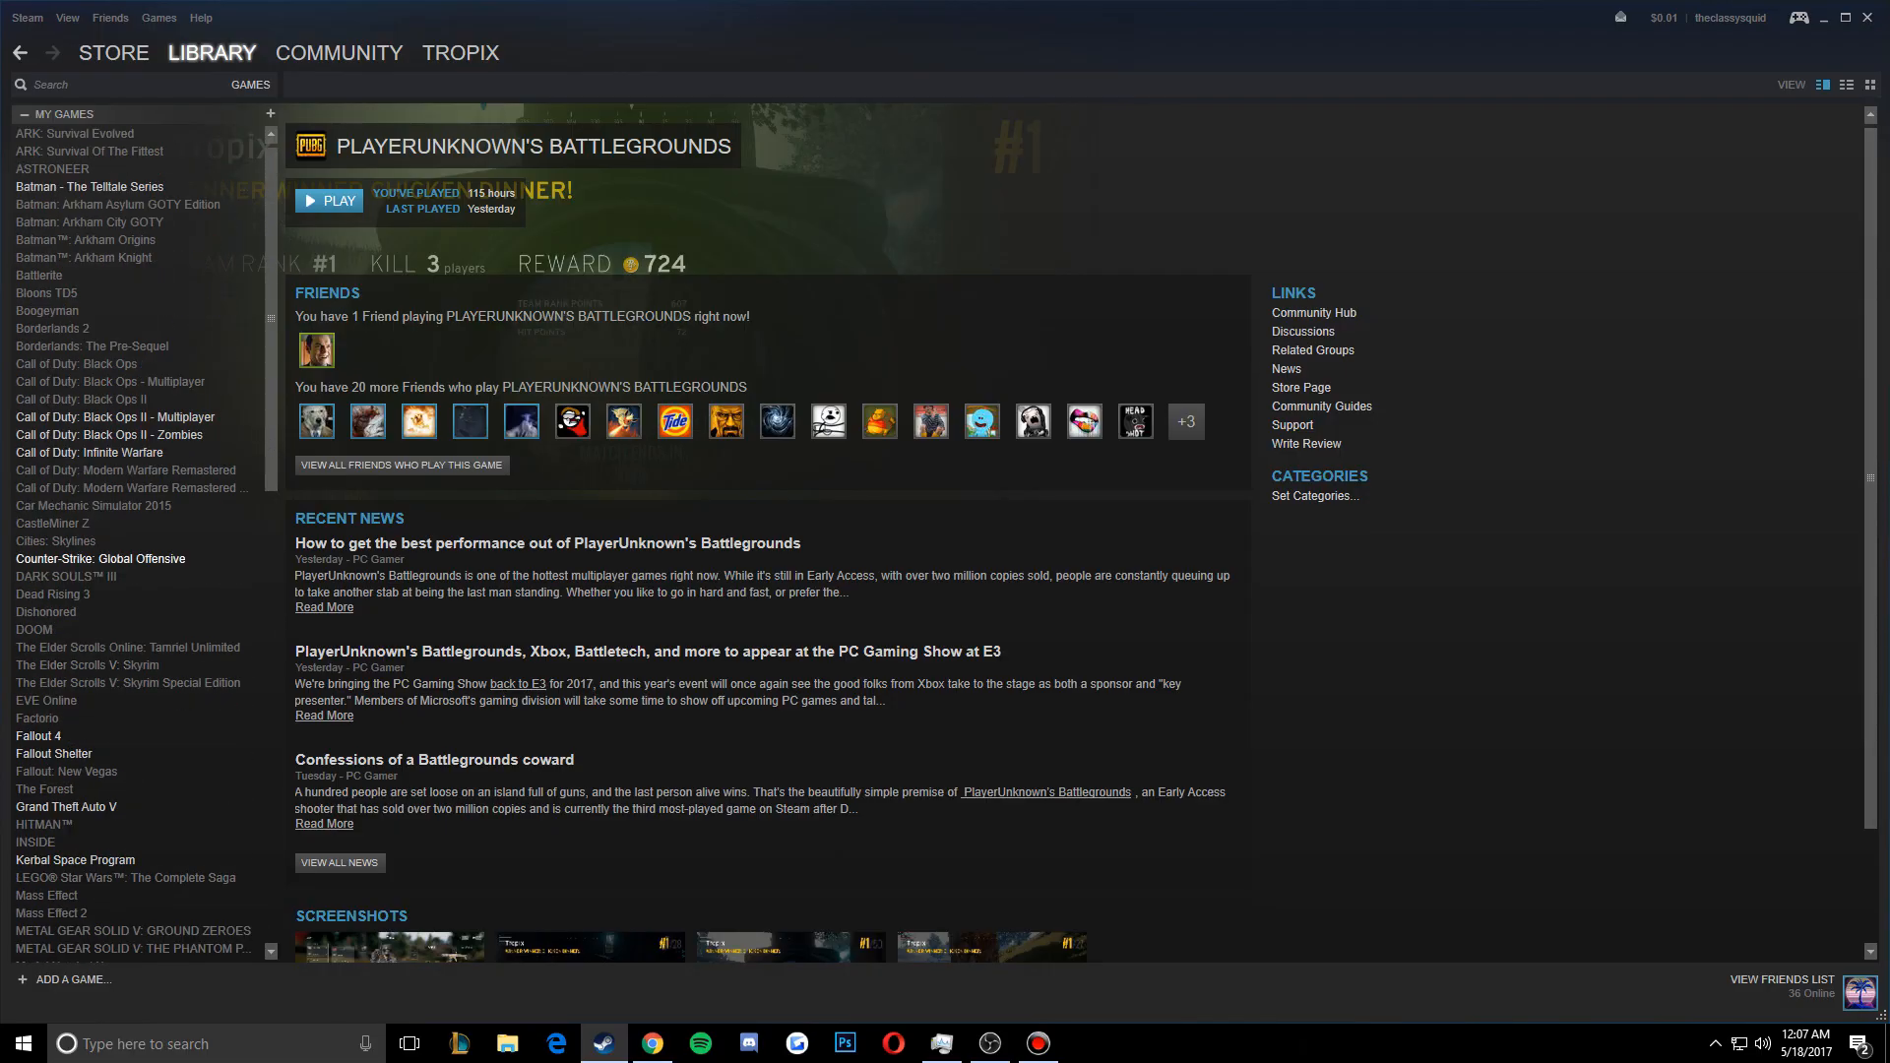
# Launch Counter-Strike: Global Offensive from the library and confirm the competitive cooldown notice in the game
pyautogui.click(108, 559)
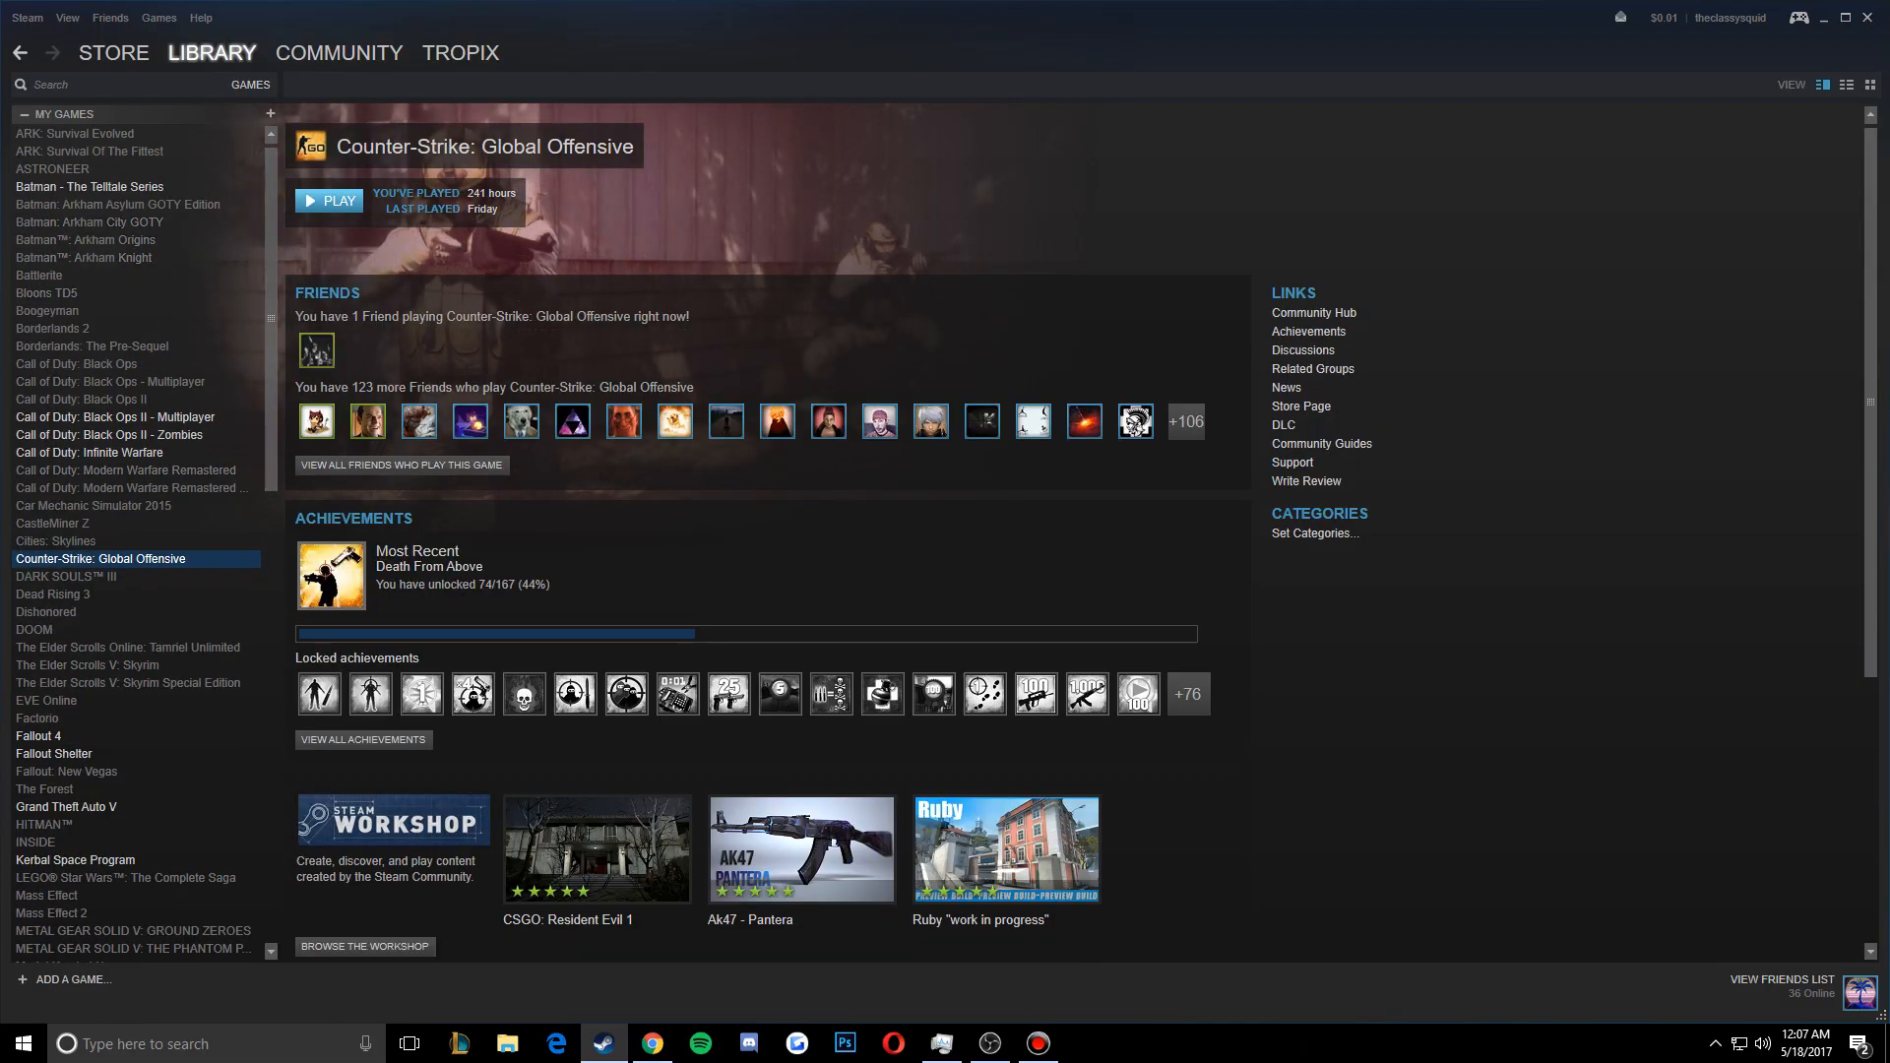
pyautogui.click(330, 200)
pyautogui.click(447, 77)
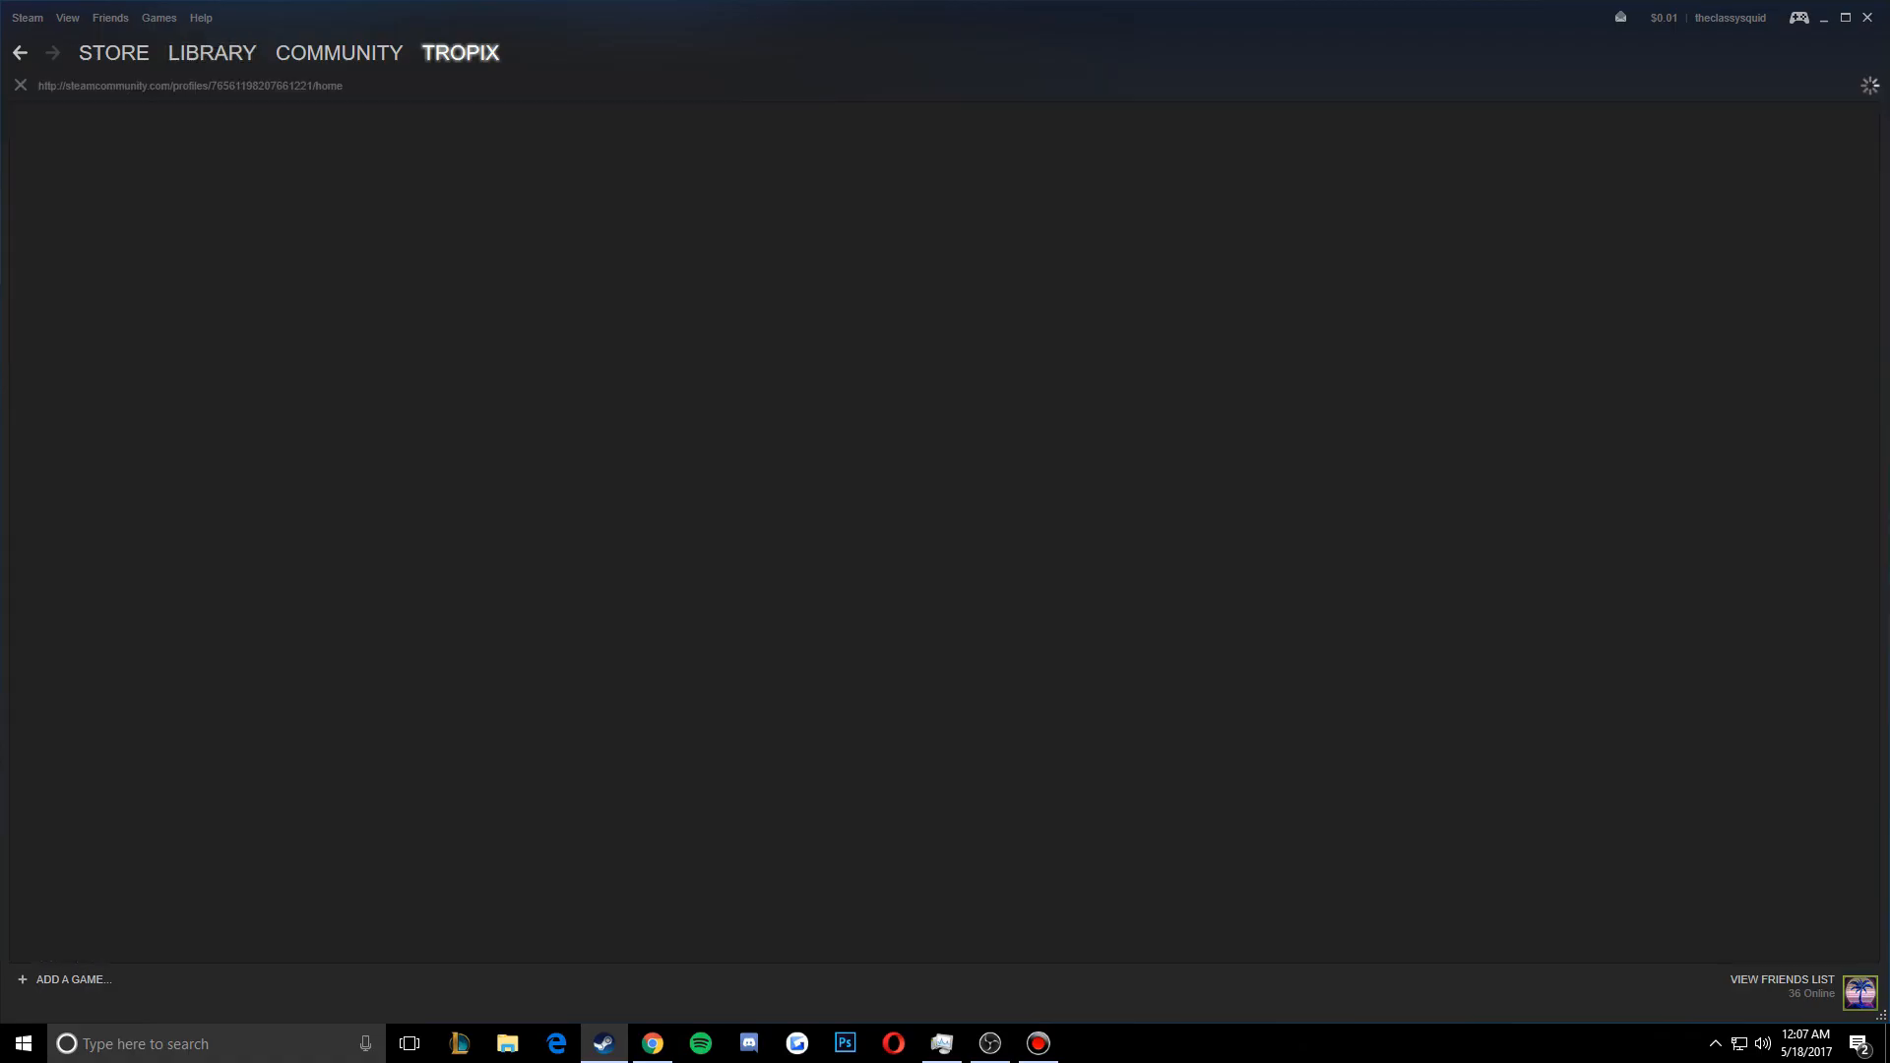
pyautogui.moveTo(211, 53)
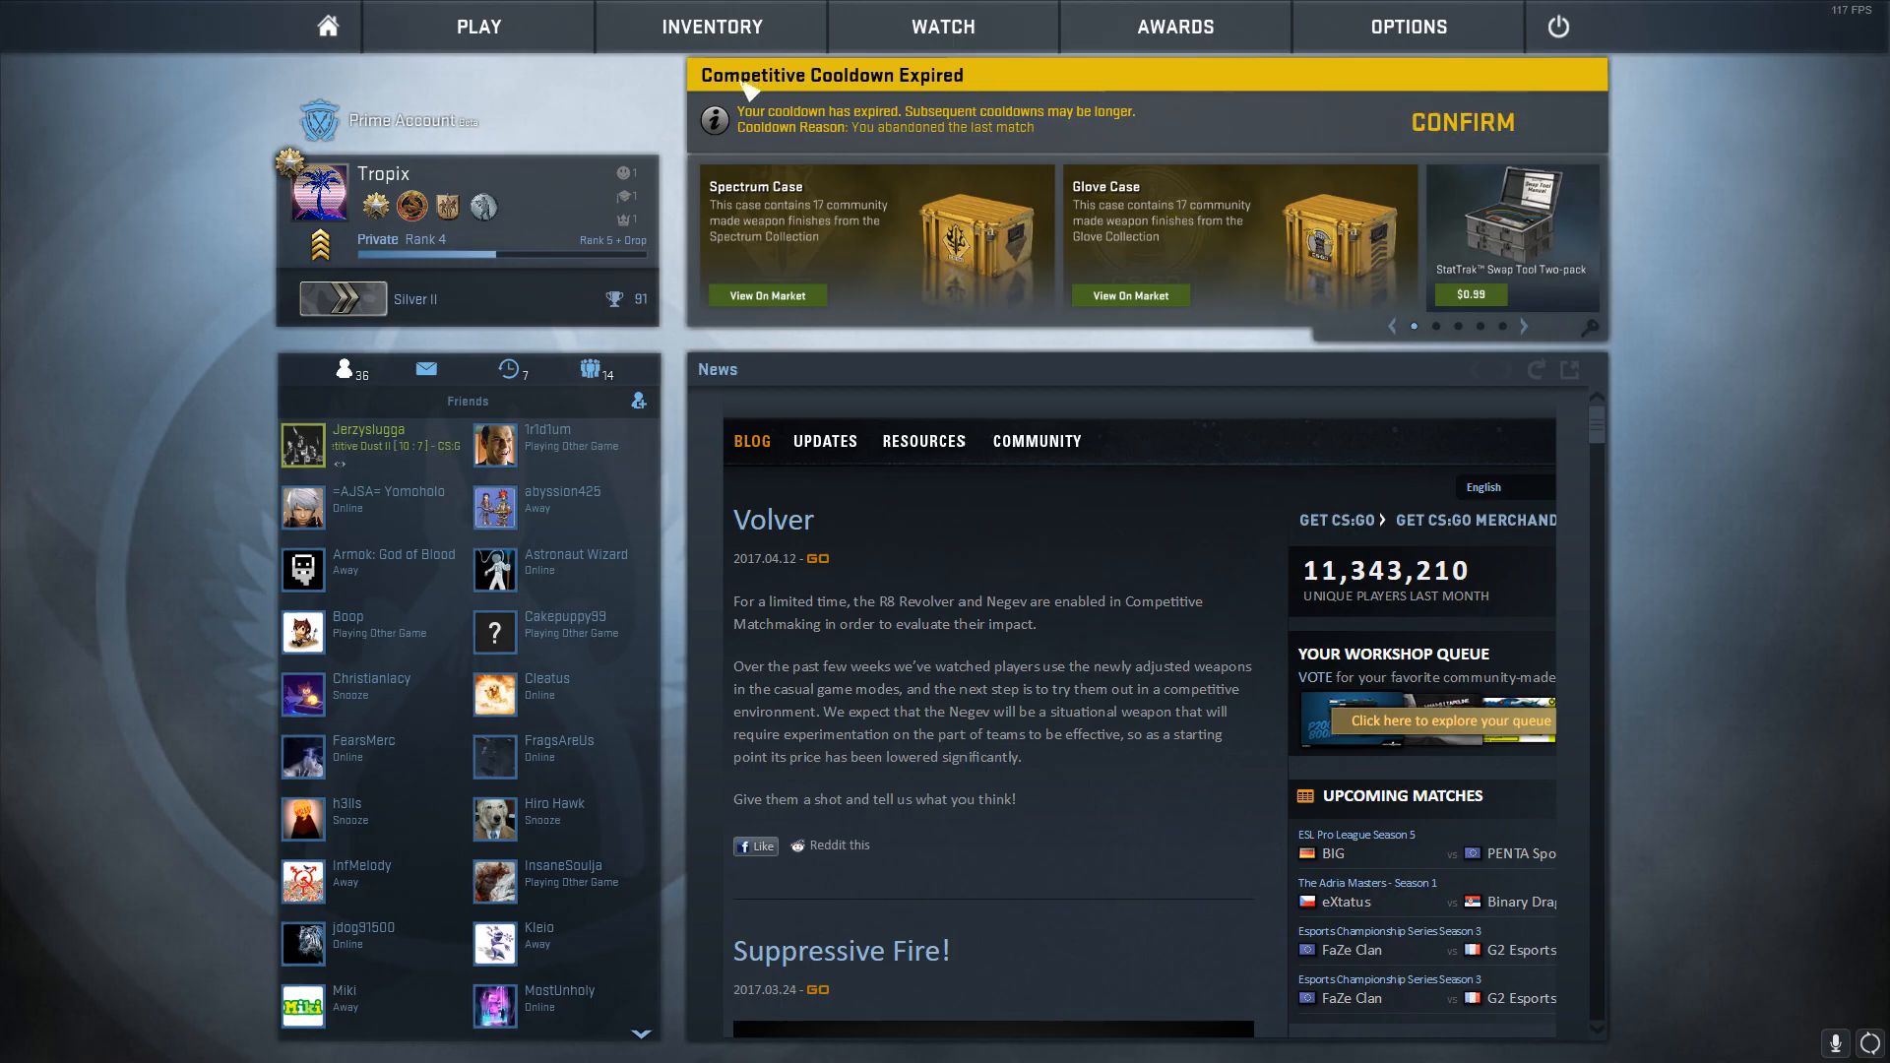
pyautogui.click(1463, 122)
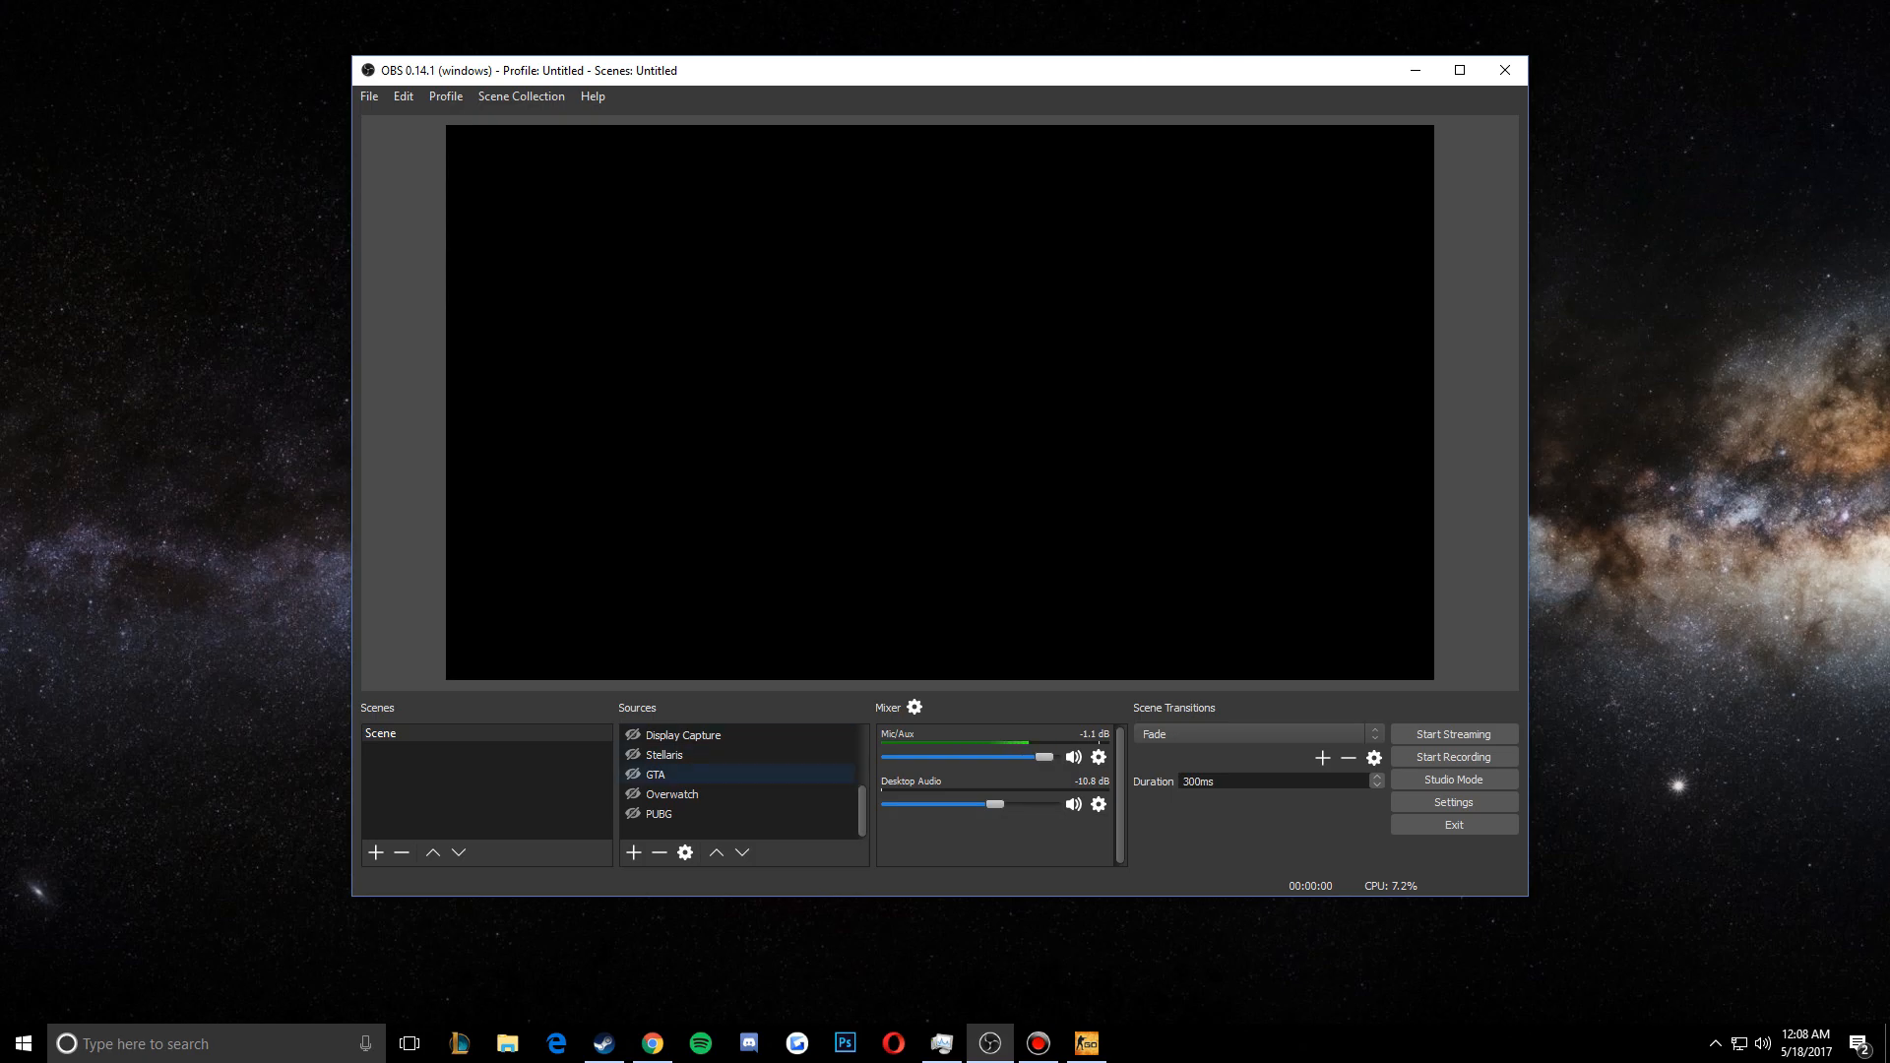
# Add a new visible Game Capture source named CSGO
pyautogui.scroll(3, 738, 775)
pyautogui.scroll(-3, 738, 794)
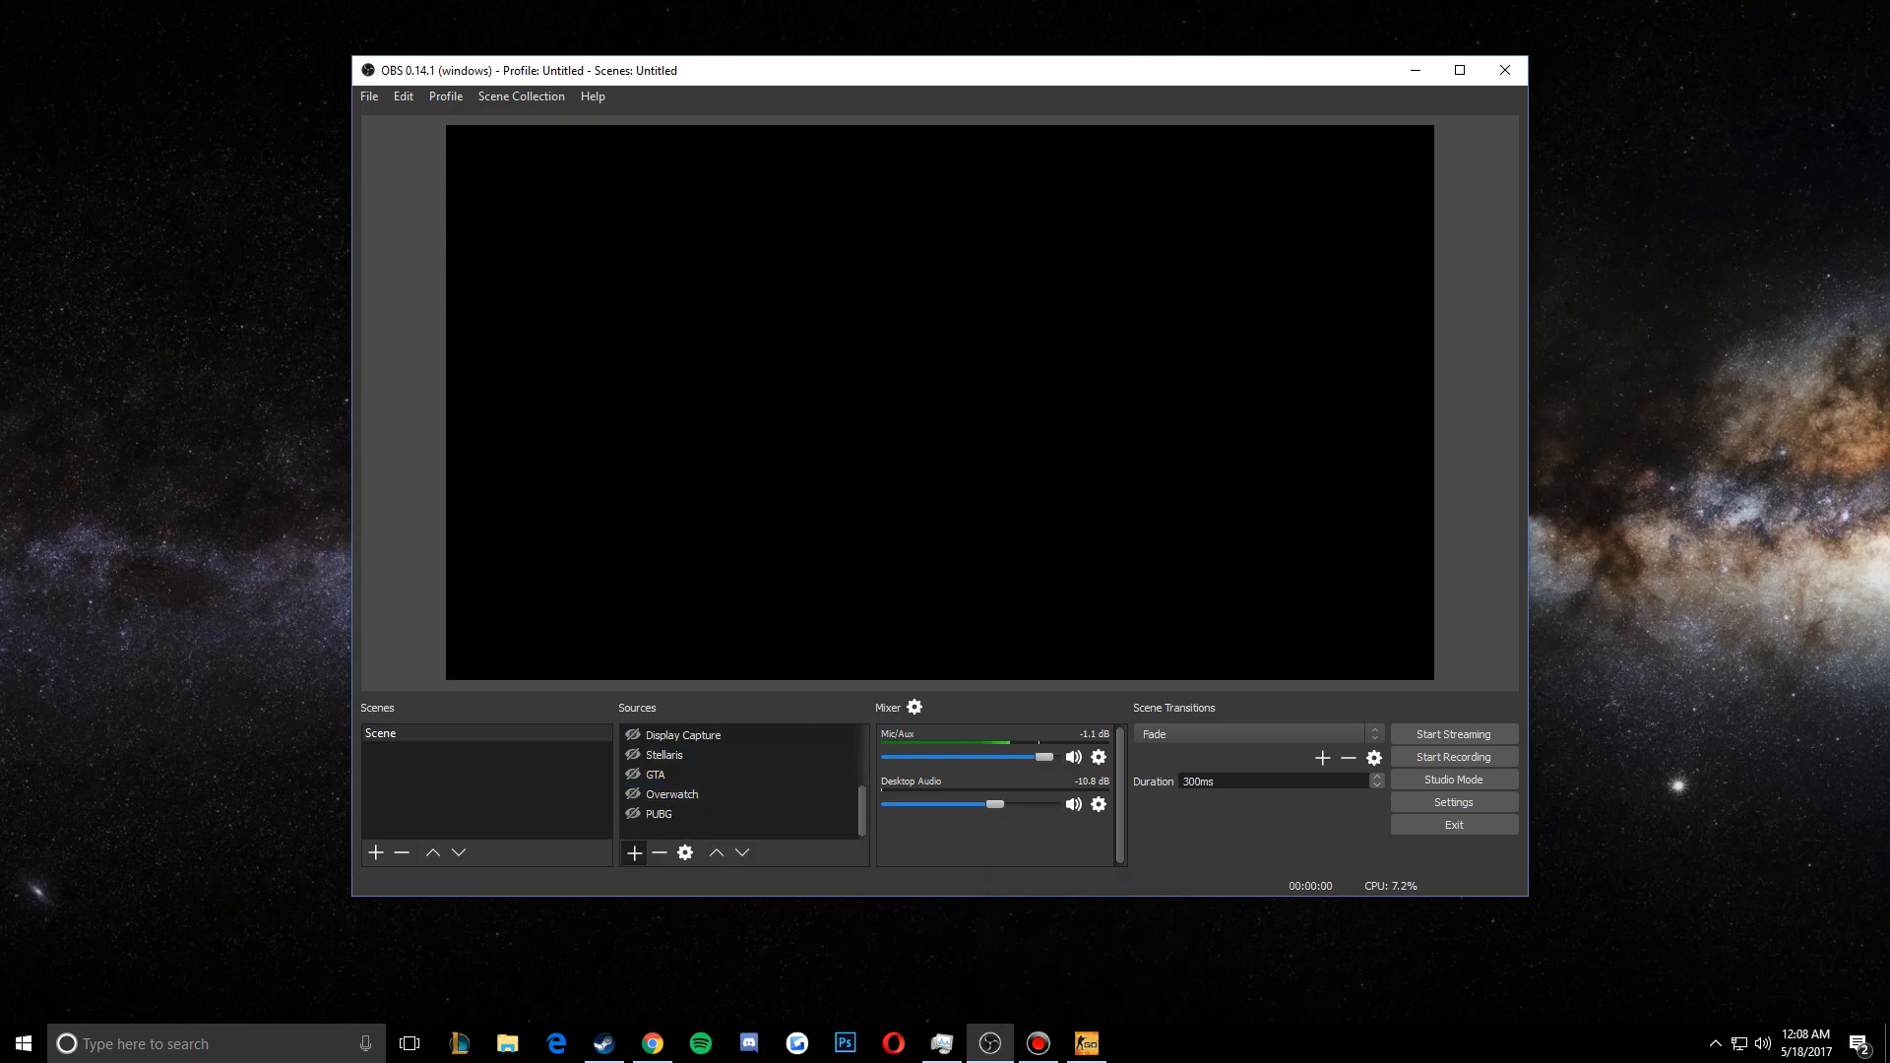
pyautogui.click(634, 852)
pyautogui.click(699, 777)
pyautogui.press('BackSpace')
pyautogui.write('CSGO')
pyautogui.press('Return')
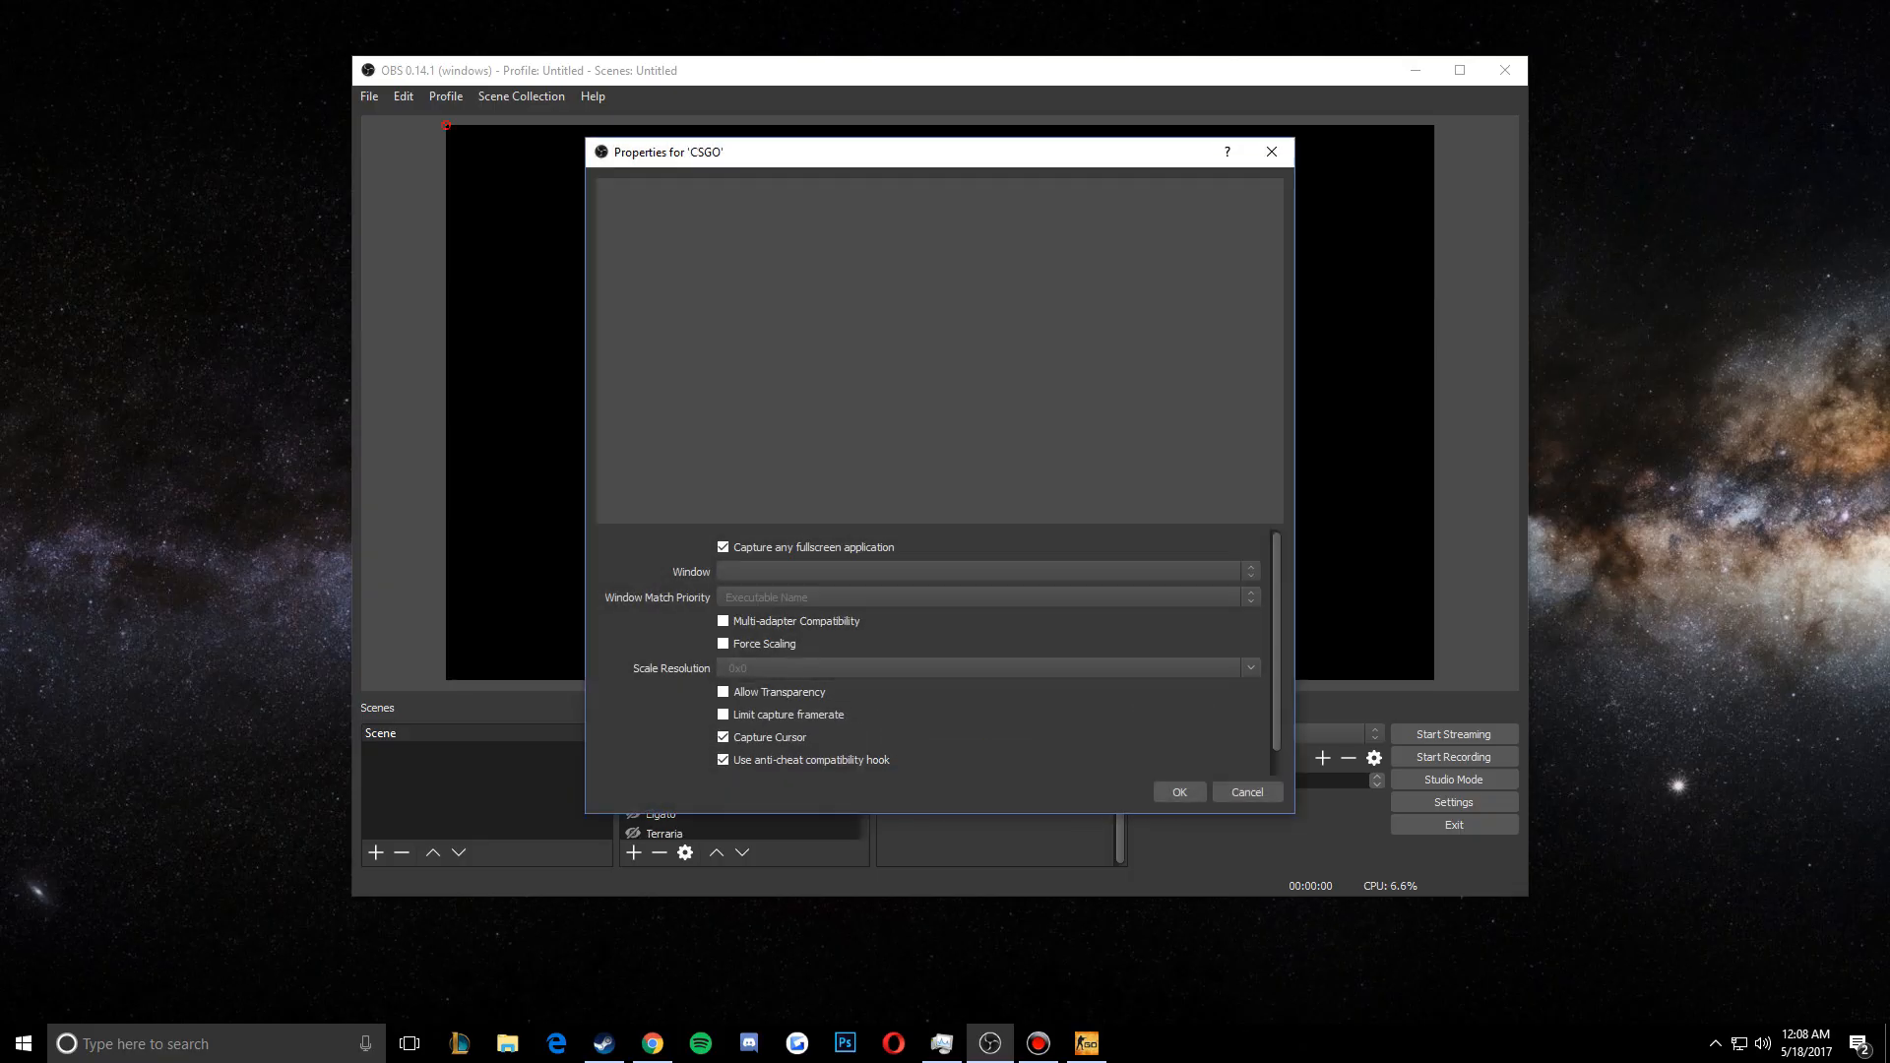
# Turn off capturing any fullscreen application and set the CSGO source to the window [csgo.exe]: Counter-Strike: Global Offensive
pyautogui.press('space')
pyautogui.click(852, 572)
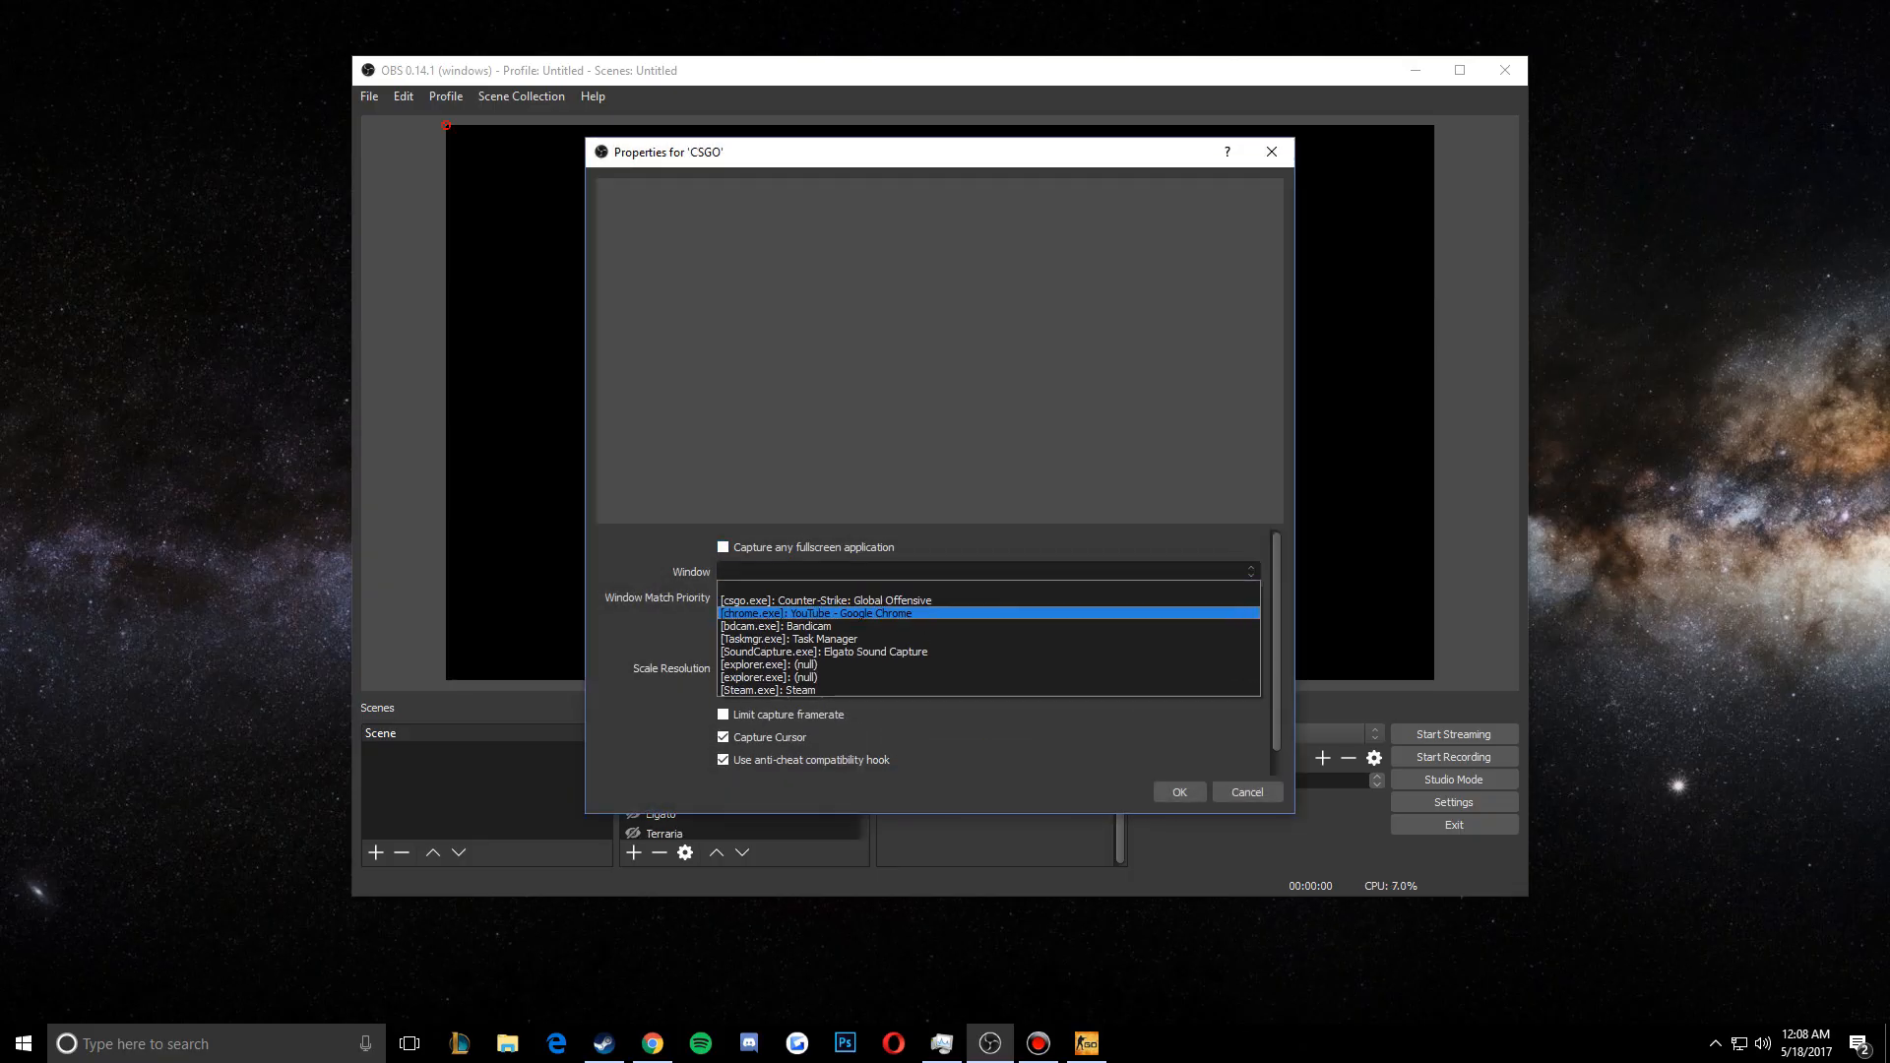
pyautogui.click(852, 600)
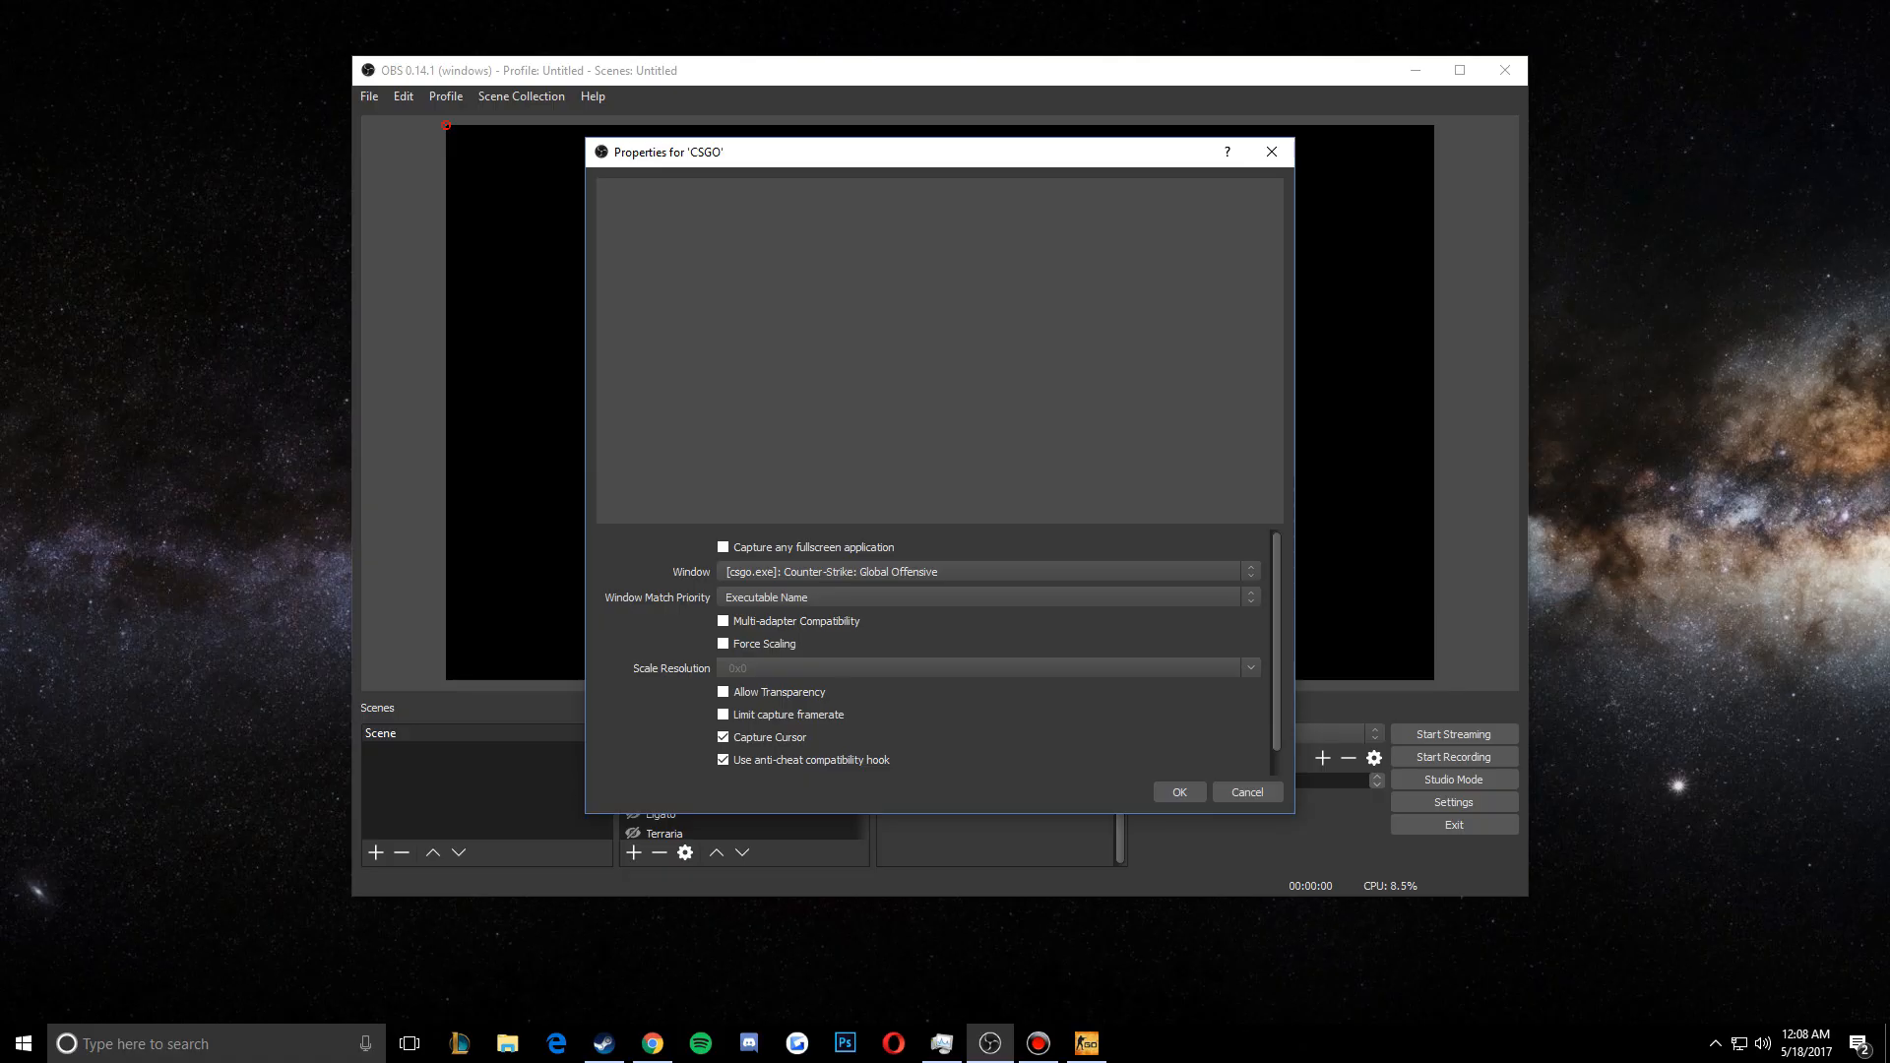
pyautogui.press('Return')
# Move the CSGO source below LoL Client, and switch to Counter-Strike and back to OBS to check the capture
pyautogui.moveTo(661, 736); pyautogui.dragTo(662, 804)
pyautogui.click(1087, 1044)
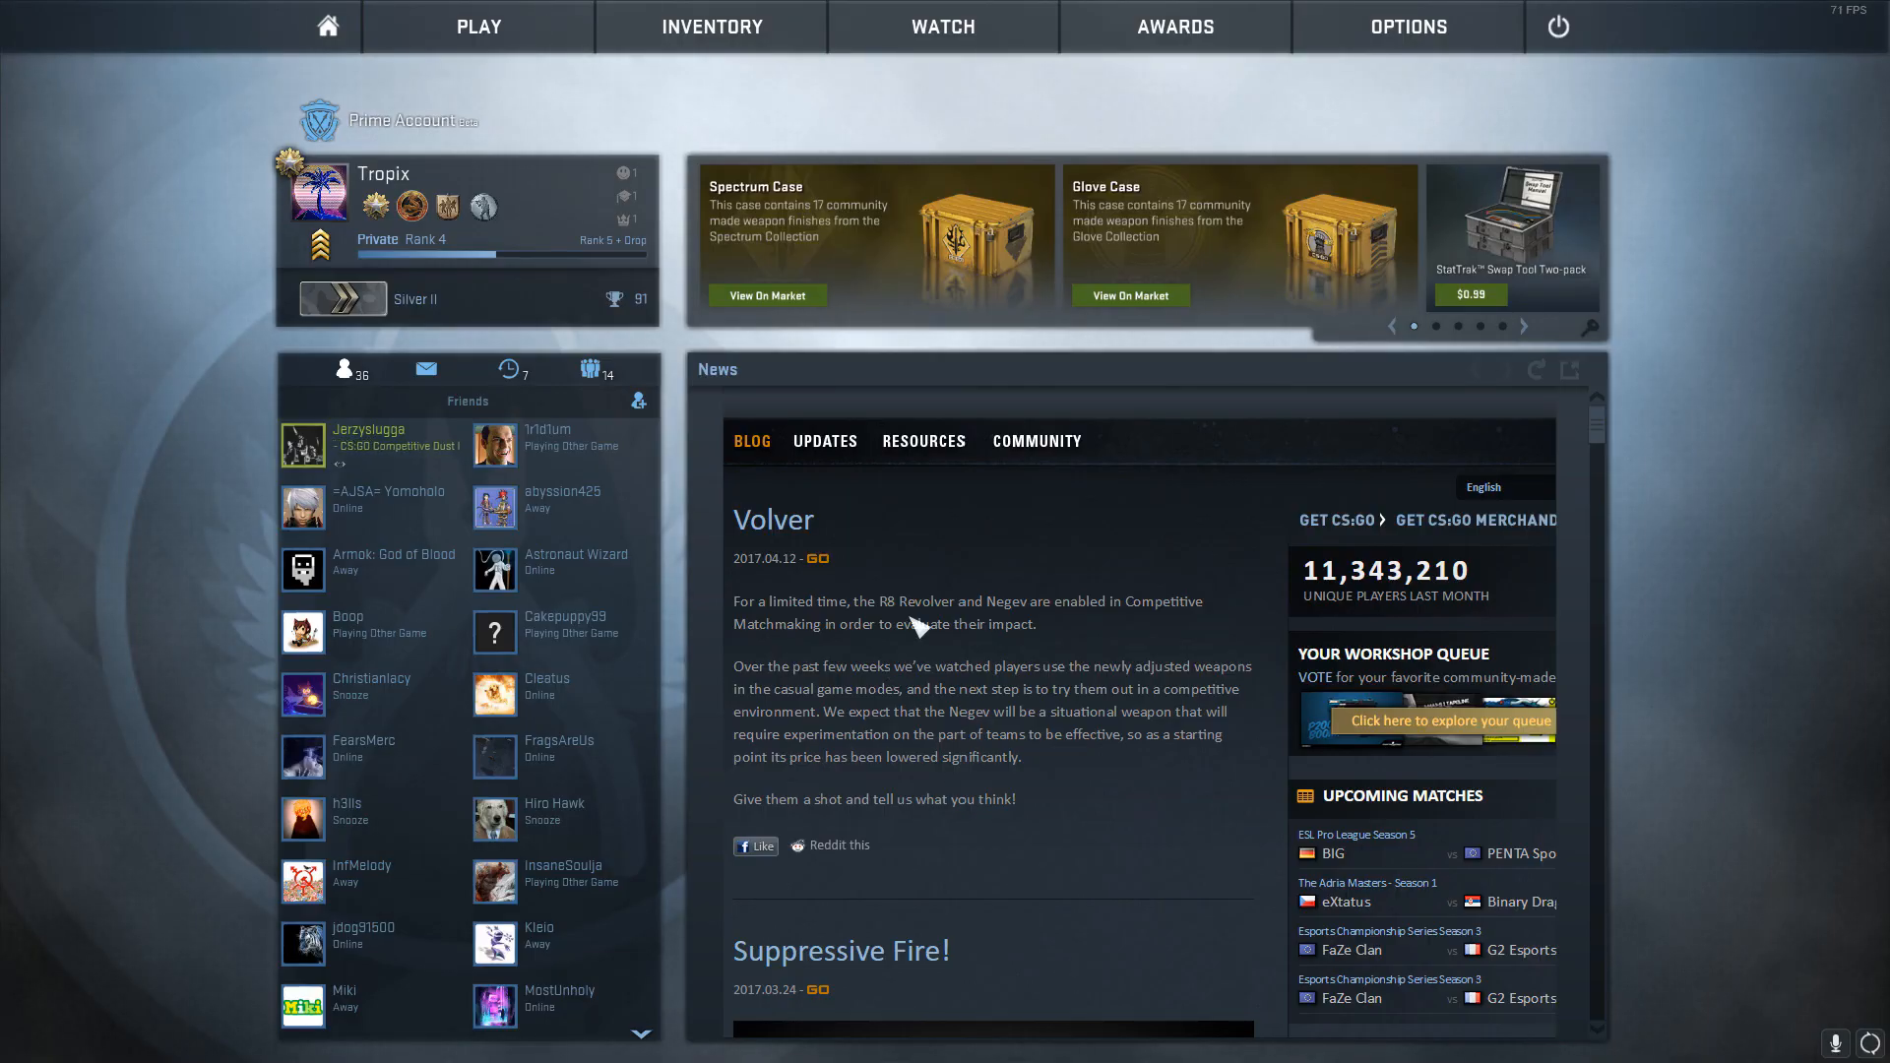
pyautogui.hotkey('alt', 'Tab')
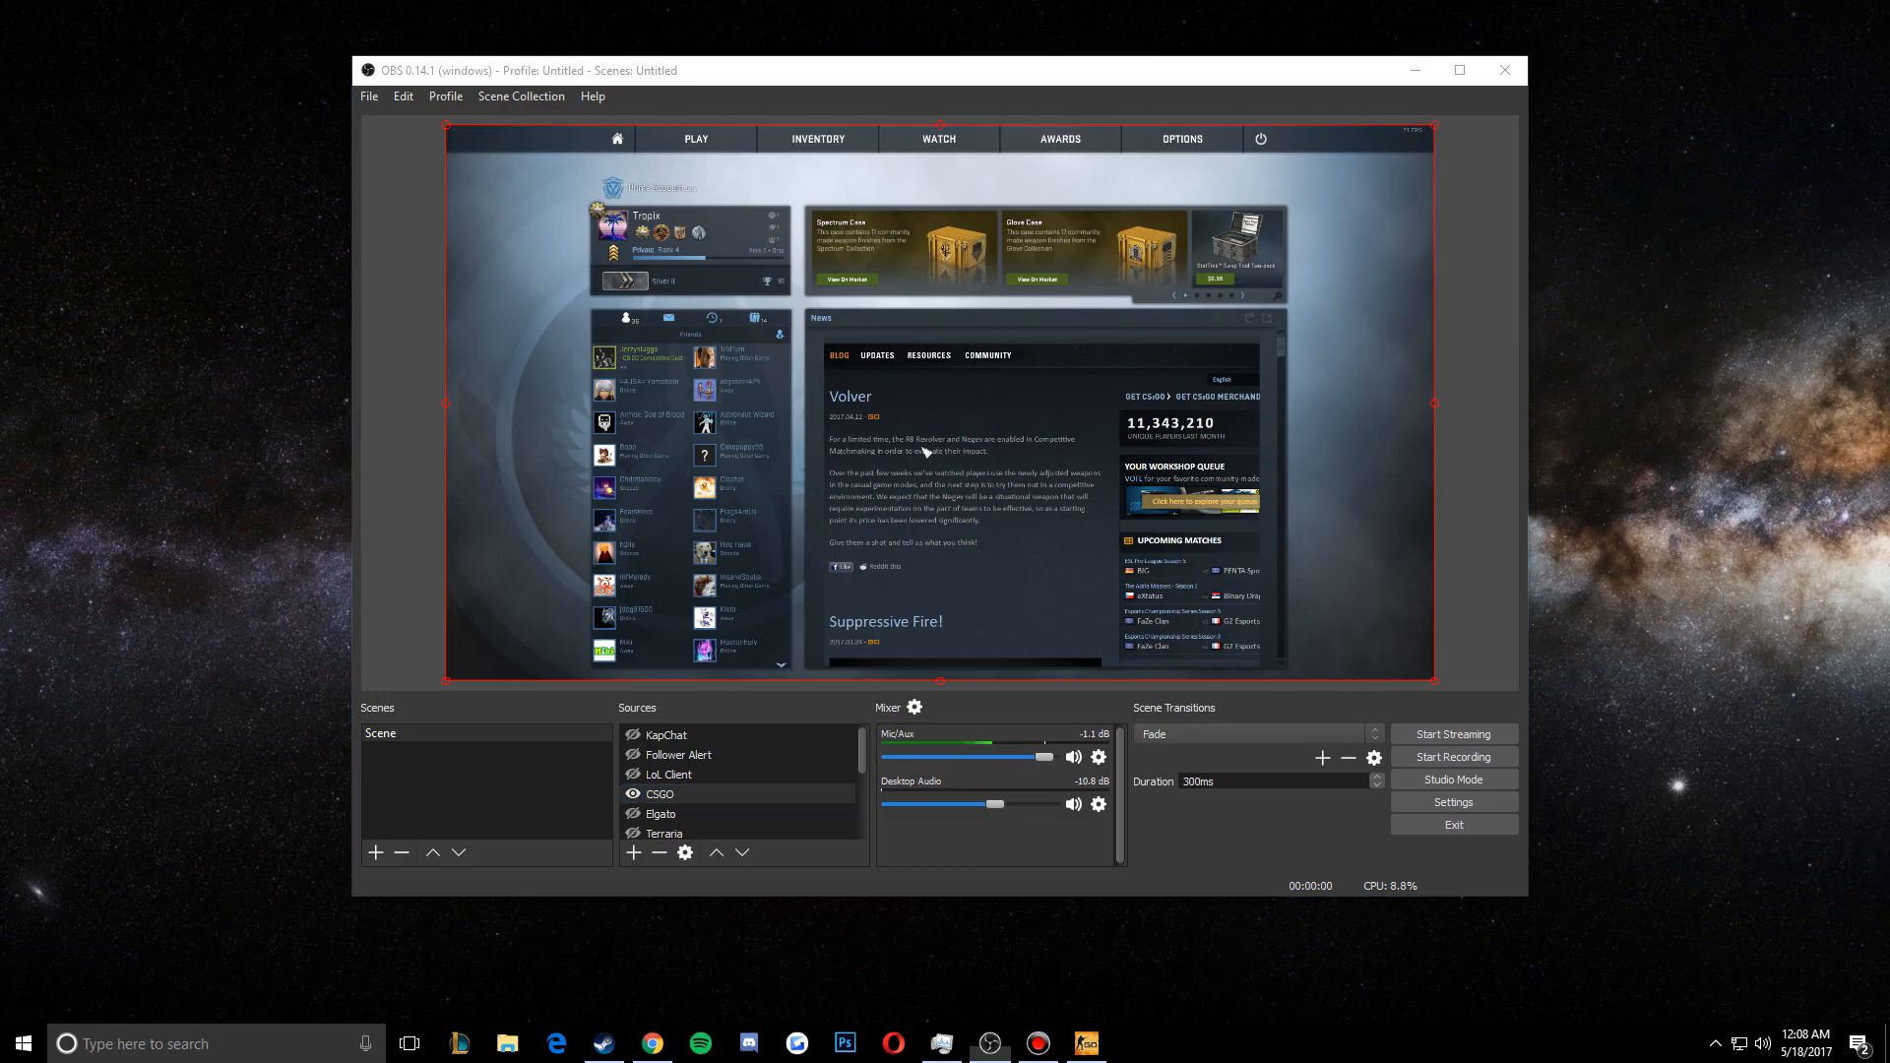
pyautogui.click(926, 452)
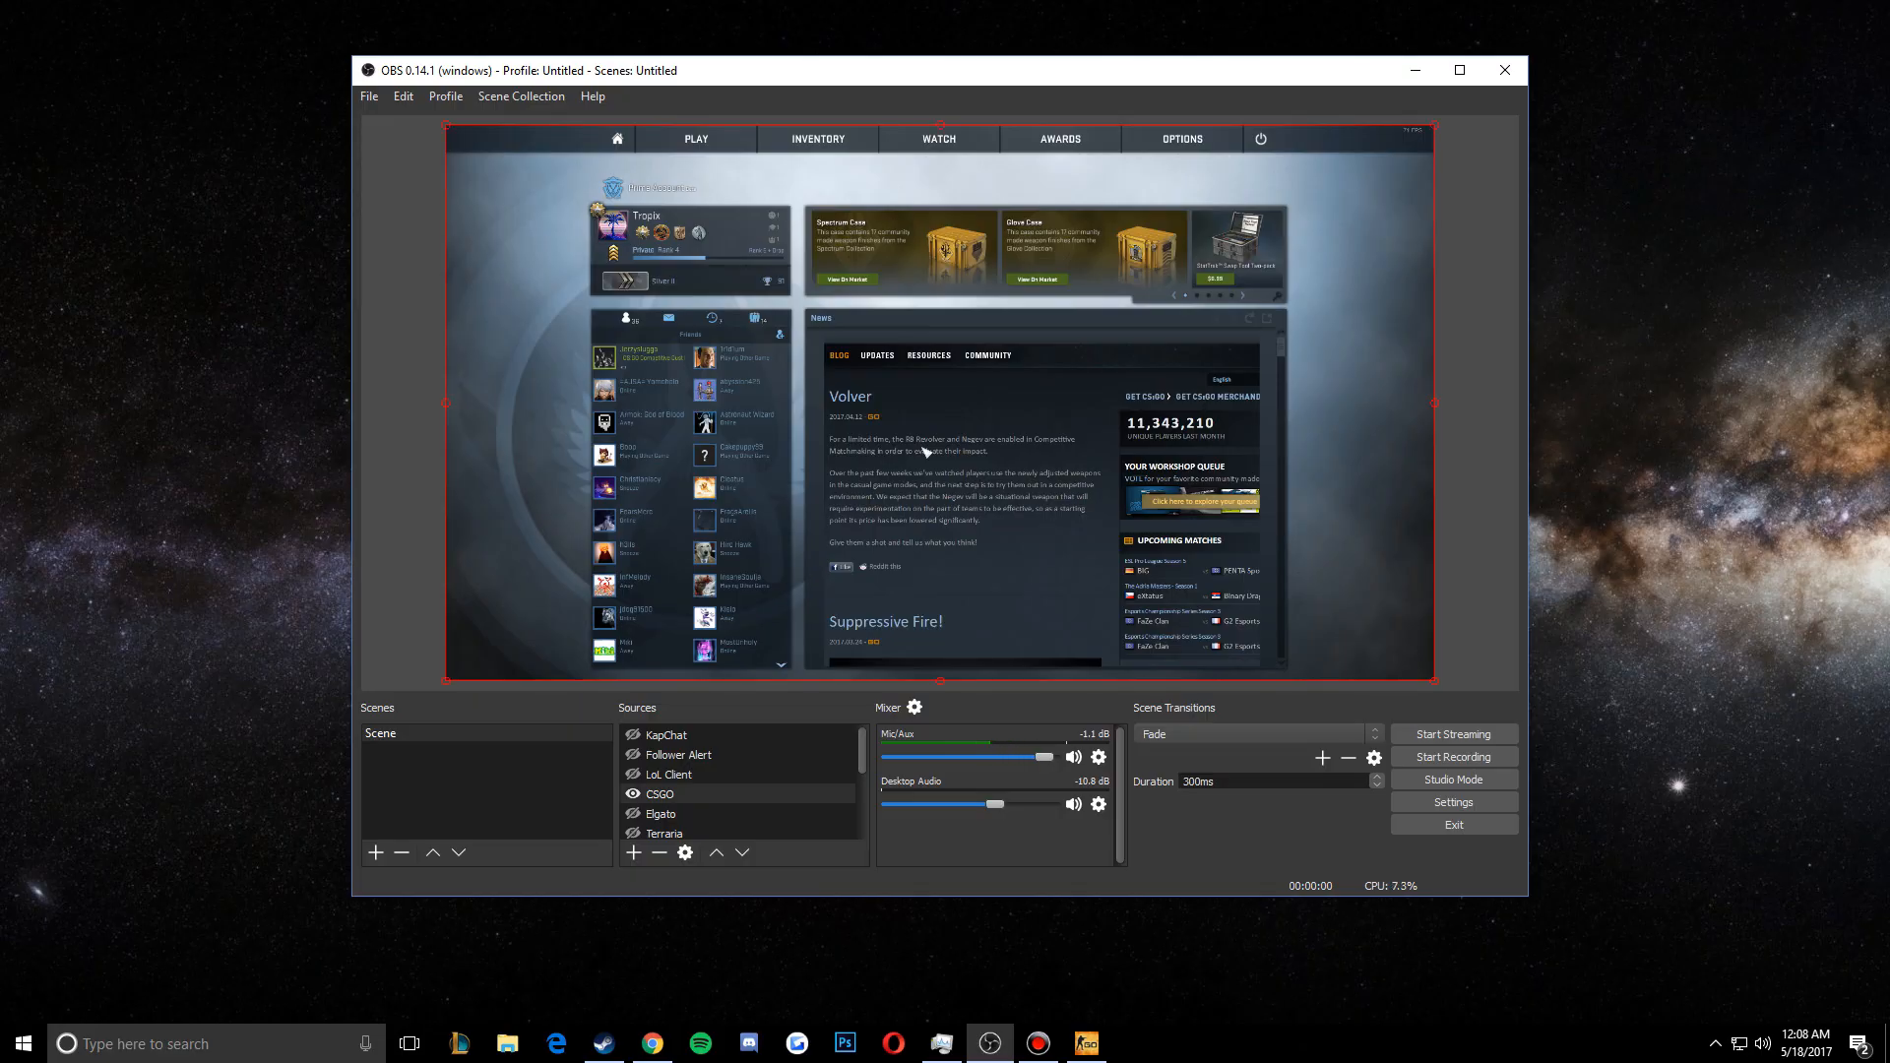
# Try shrinking and moving the CSGO capture in the preview, and scale it back to fill the whole canvas
pyautogui.moveTo(445, 125); pyautogui.dragTo(1093, 489)
pyautogui.moveTo(1264, 584); pyautogui.dragTo(612, 235)
pyautogui.click(926, 452)
pyautogui.click(650, 443)
pyautogui.click(404, 443)
pyautogui.click(616, 237)
pyautogui.moveTo(786, 316); pyautogui.dragTo(1434, 680)
pyautogui.click(1472, 659)
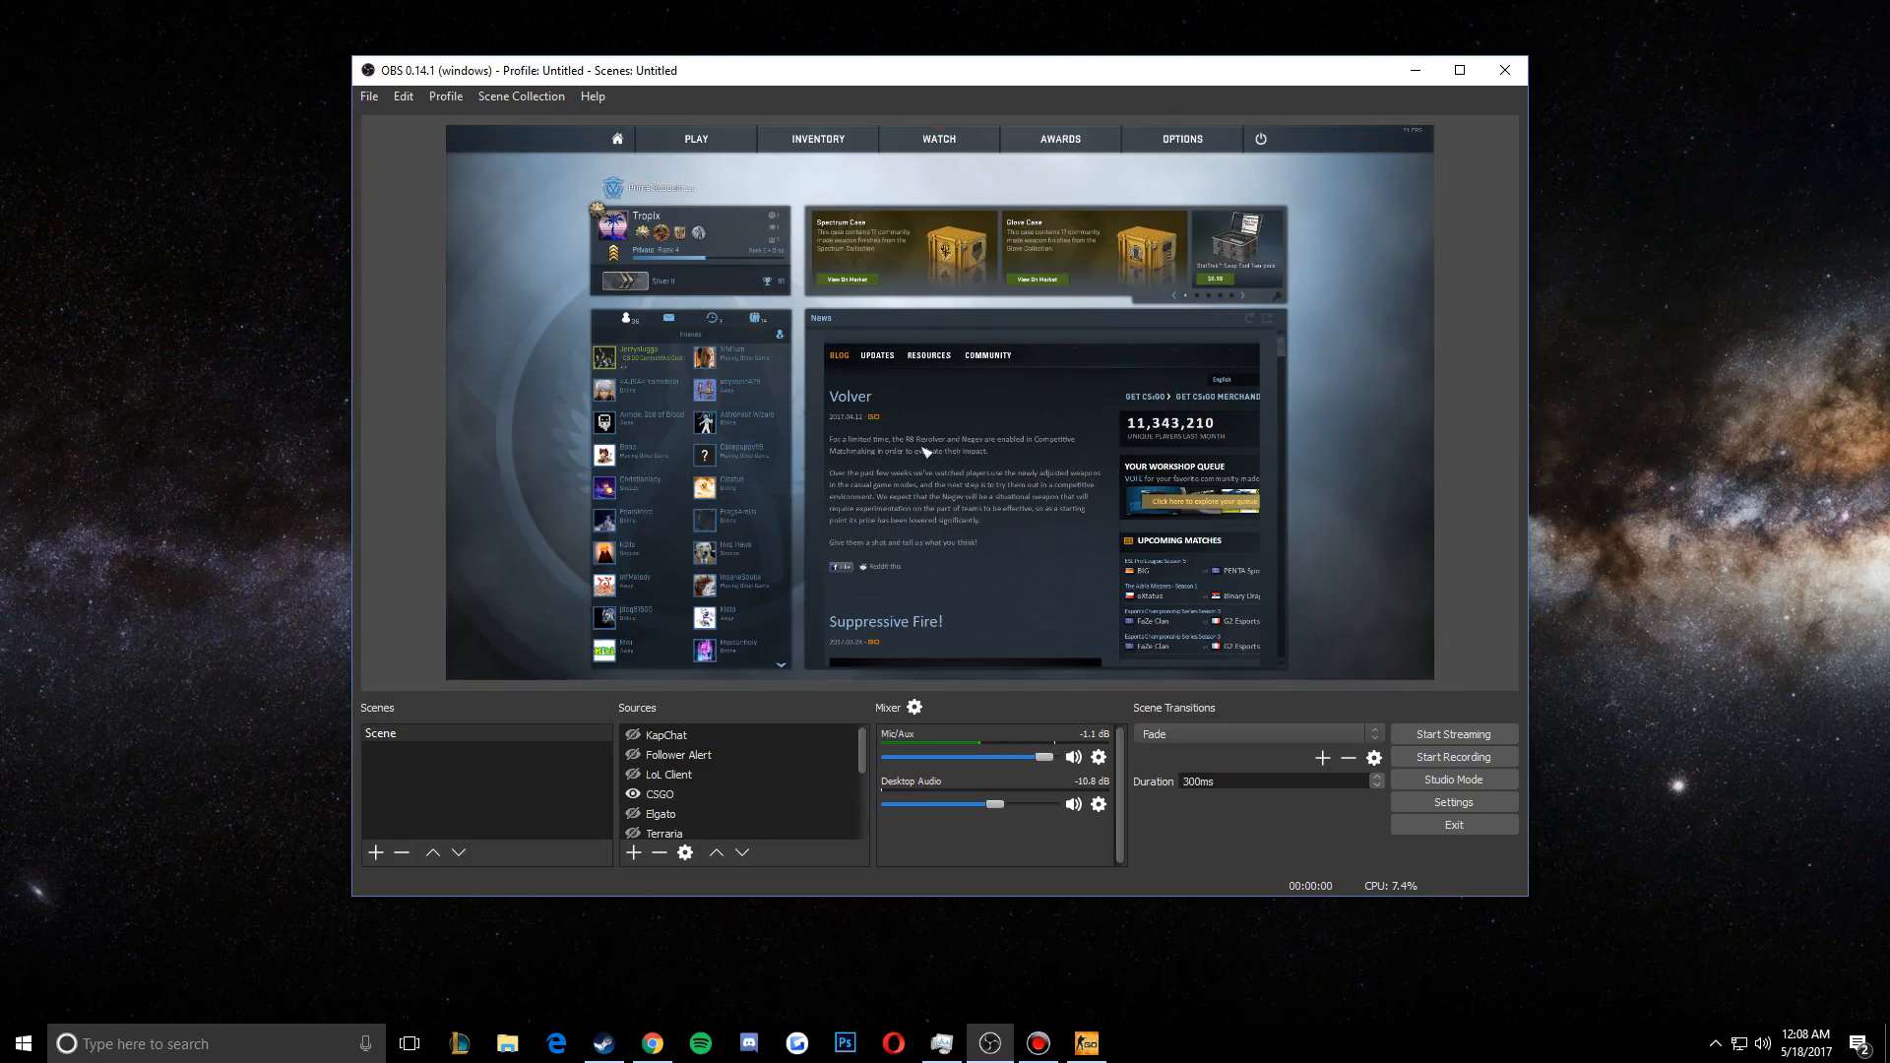
pyautogui.click(942, 1043)
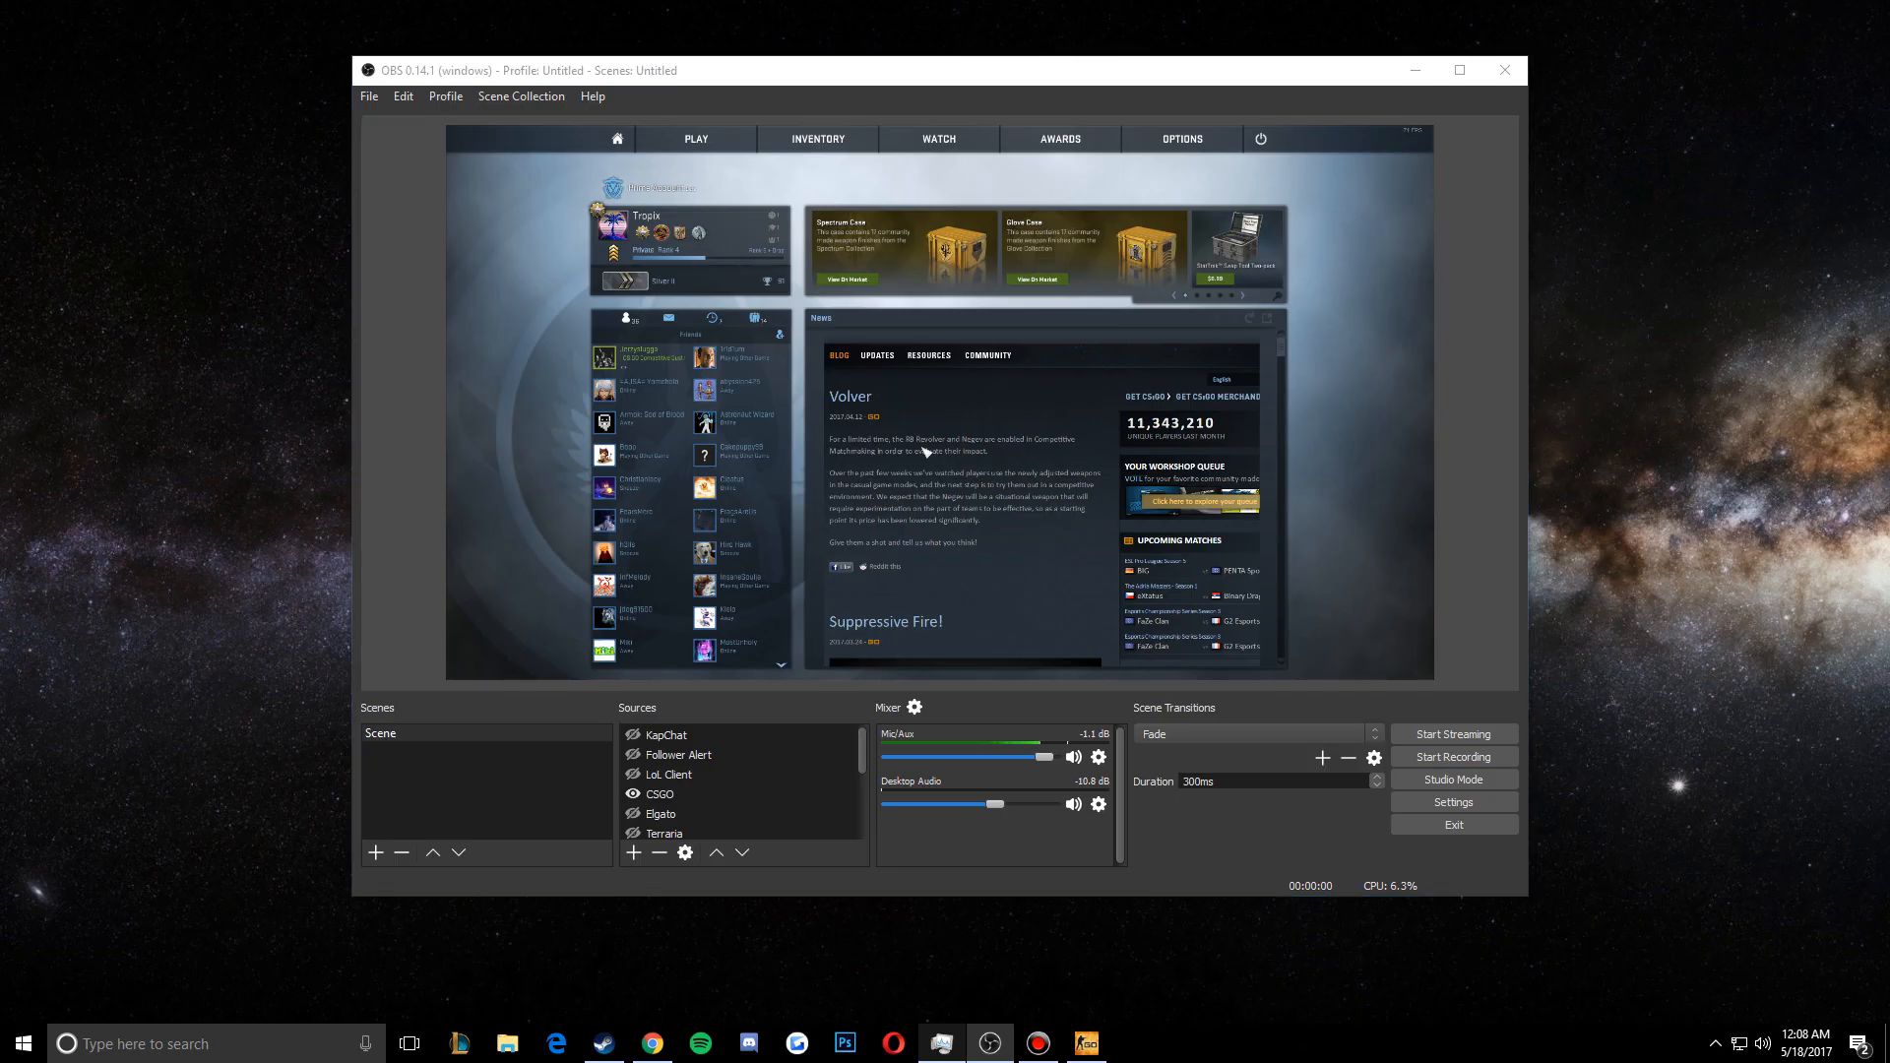